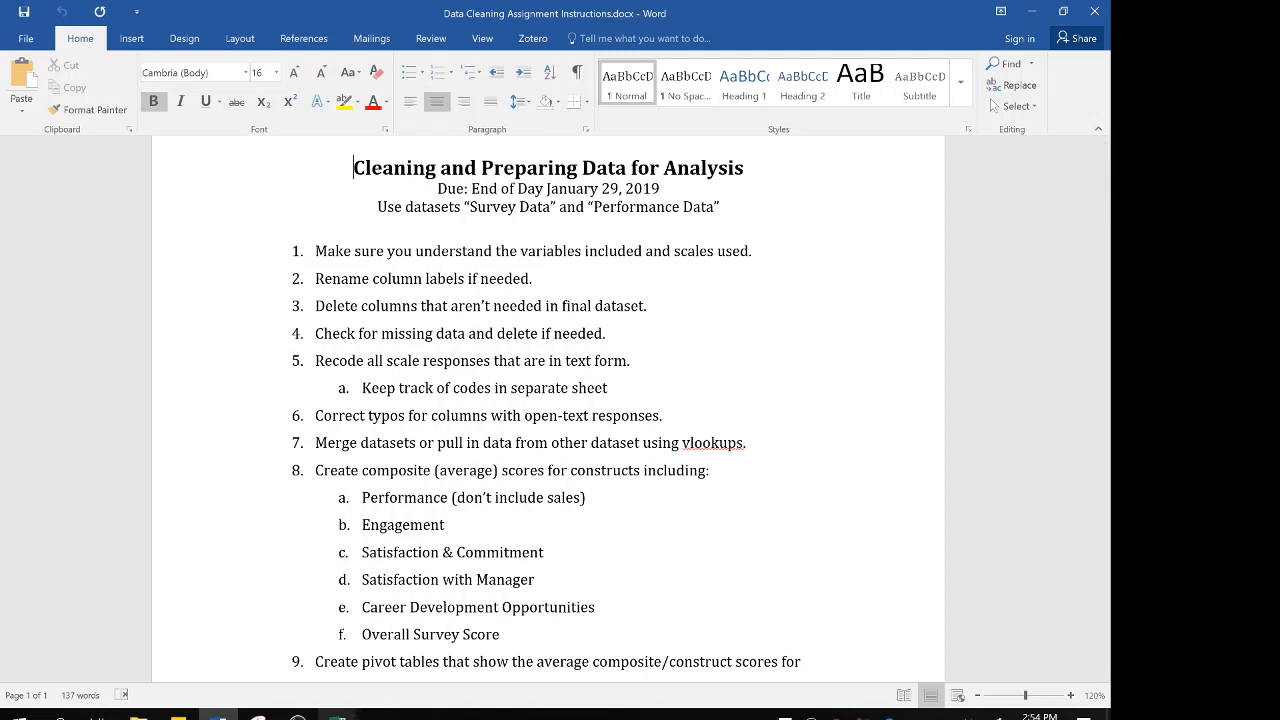
Switch to Excel and bring up the Performance Data workbook
{"action": "left_click", "coordinate": [337, 708]}
{"action": "mouse_move", "coordinate": [253, 615]}
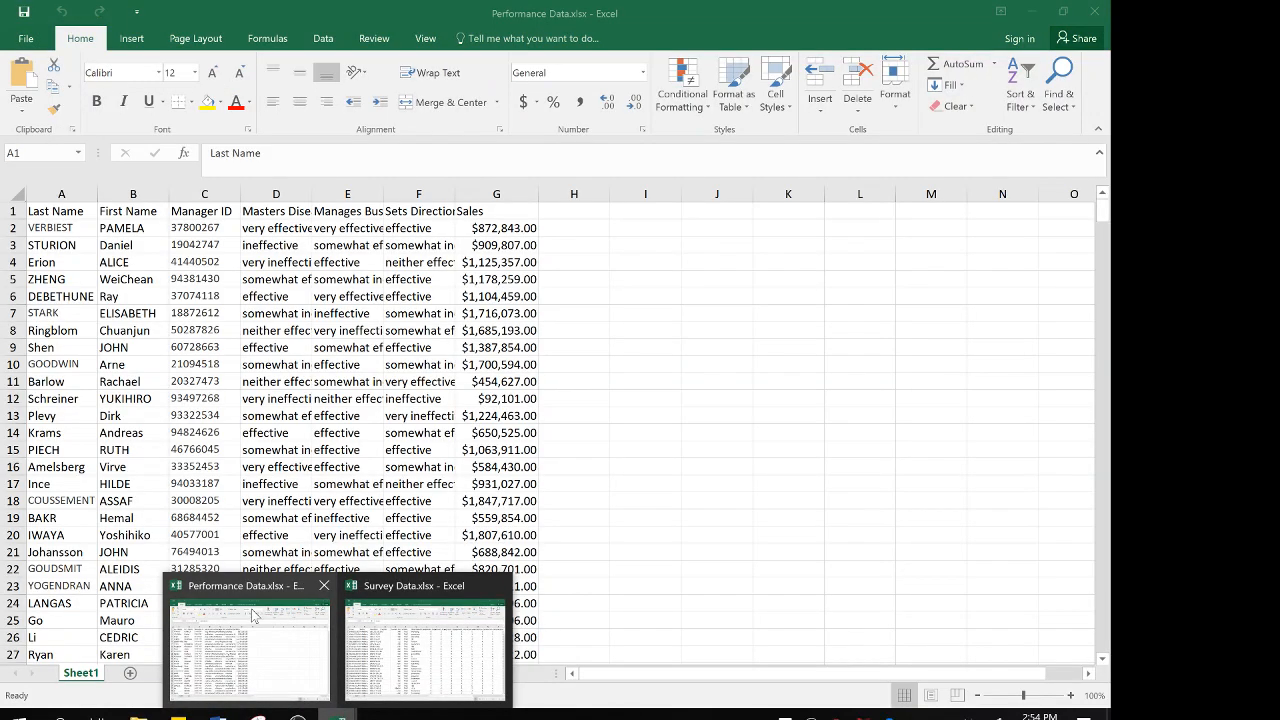
{"action": "mouse_move", "coordinate": [401, 635]}
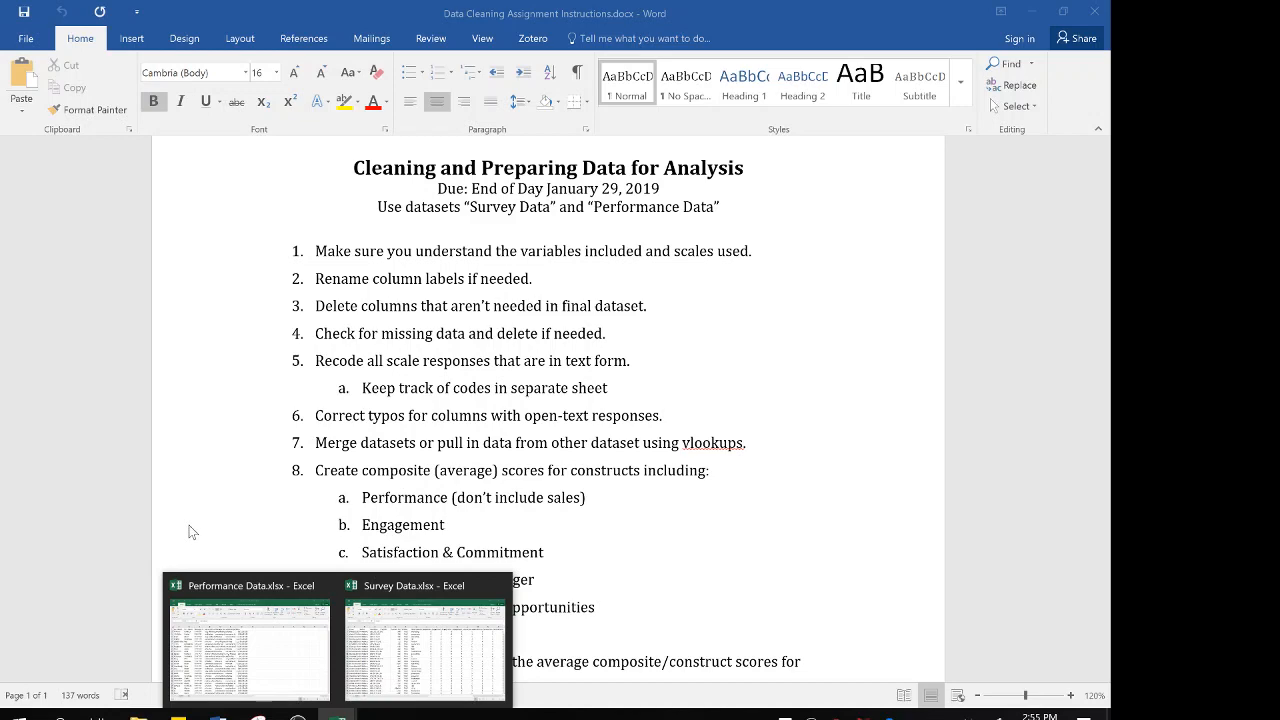
{"action": "mouse_move", "coordinate": [283, 637]}
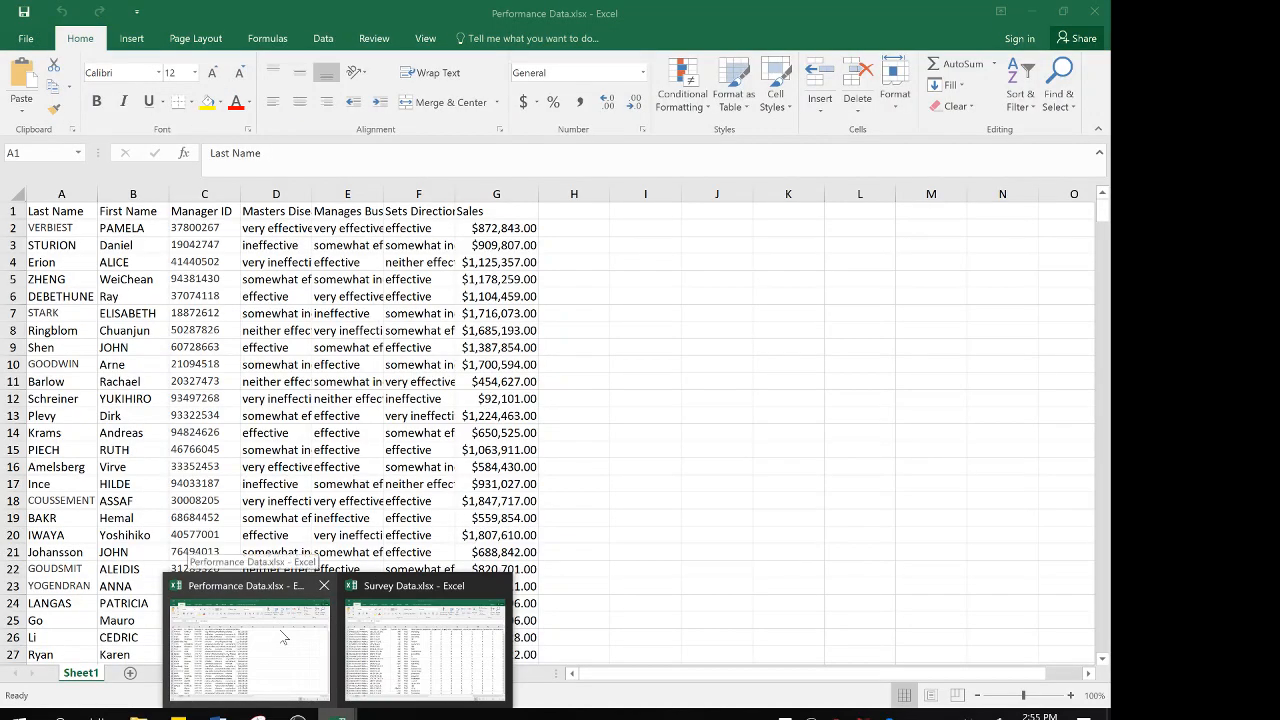
{"action": "left_click", "coordinate": [283, 637]}
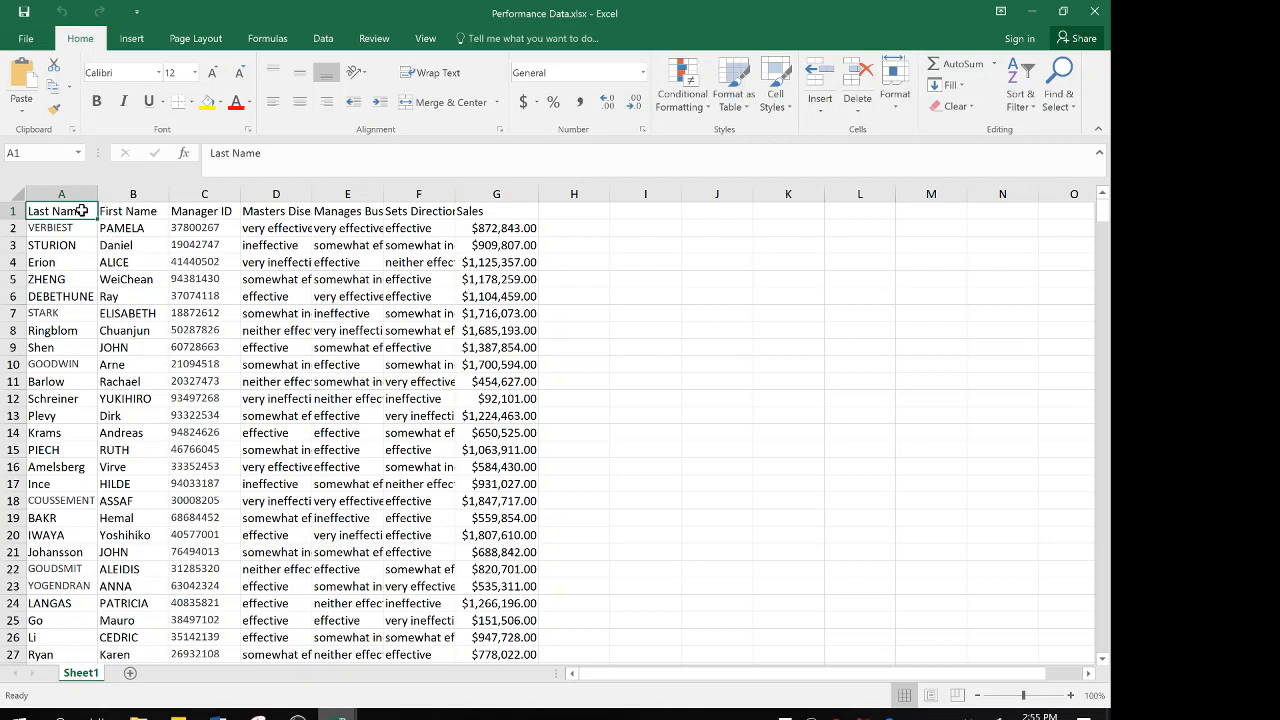
Examine the Last Name, First Name and Manager ID columns of the performance dataset
{"action": "key", "text": "Right"}
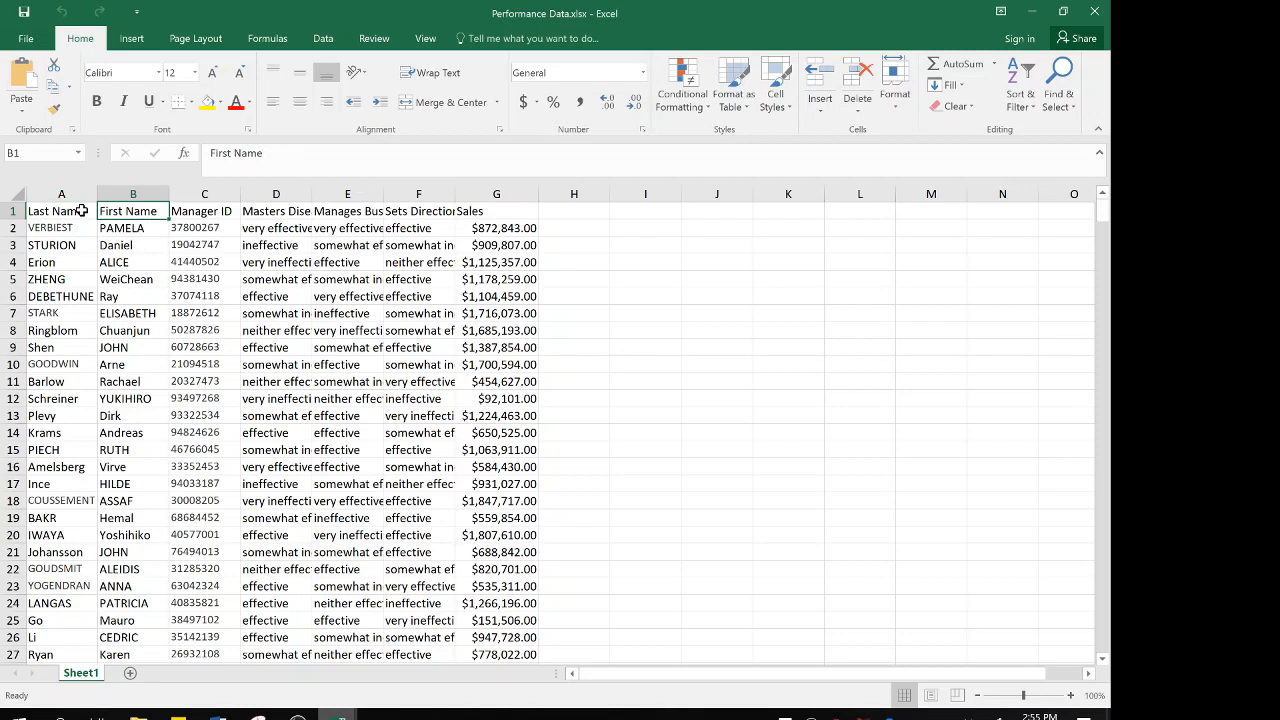
{"action": "key", "text": "Left"}
{"action": "key", "text": "Right"}
{"action": "key", "text": "Right"}
{"action": "key", "text": "Left"}
{"action": "key", "text": "Down"}
{"action": "key", "text": "Down"}
{"action": "key", "text": "Down"}
{"action": "key", "text": "Down"}
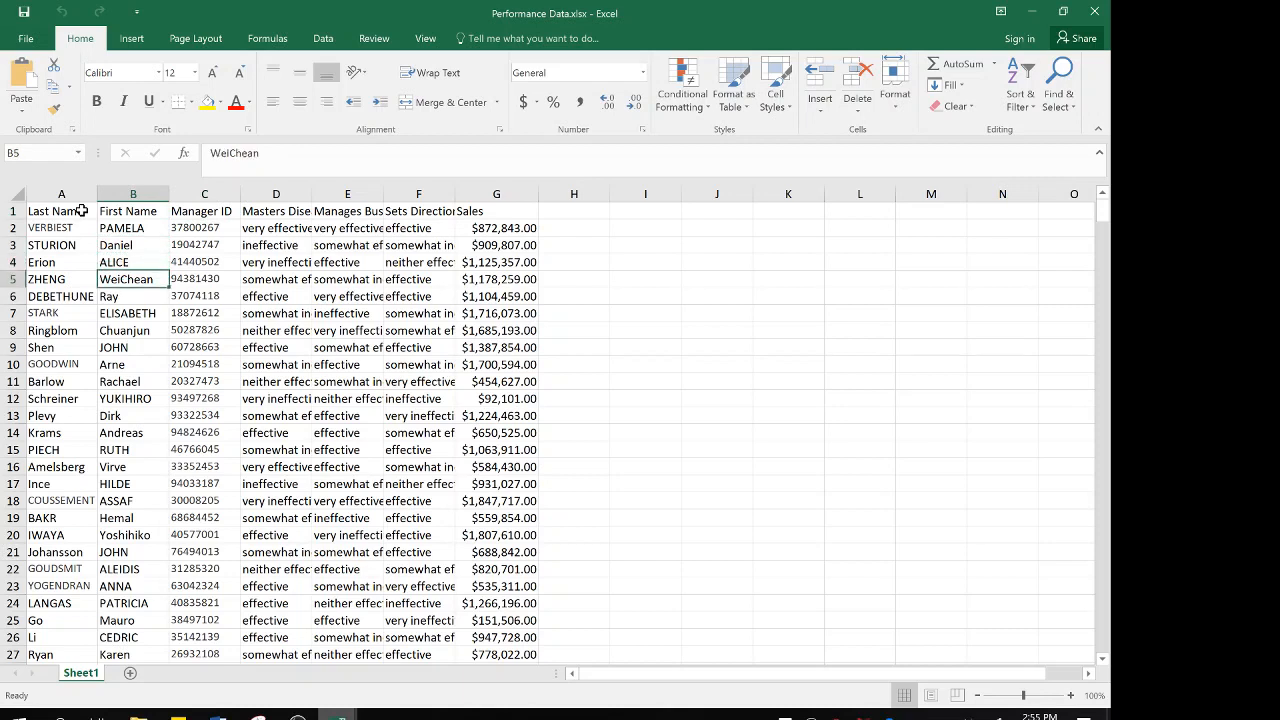
{"action": "key", "text": "Up"}
{"action": "key", "text": "Up"}
{"action": "key", "text": "Up"}
{"action": "key", "text": "Up"}
{"action": "key", "text": "Right"}
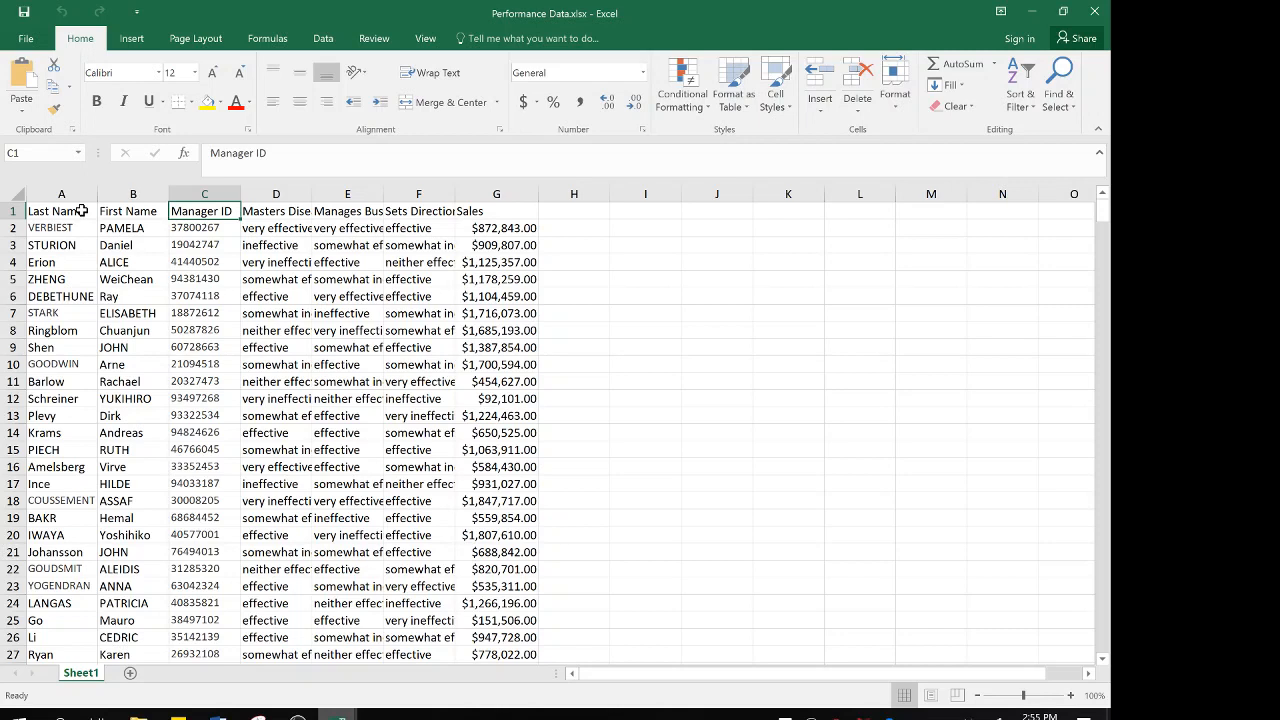
Read the full headings of the Masters Disease State Knowledge, Manages Business Complexity and Sets Direction & Strategy columns
{"action": "key", "text": "Right"}
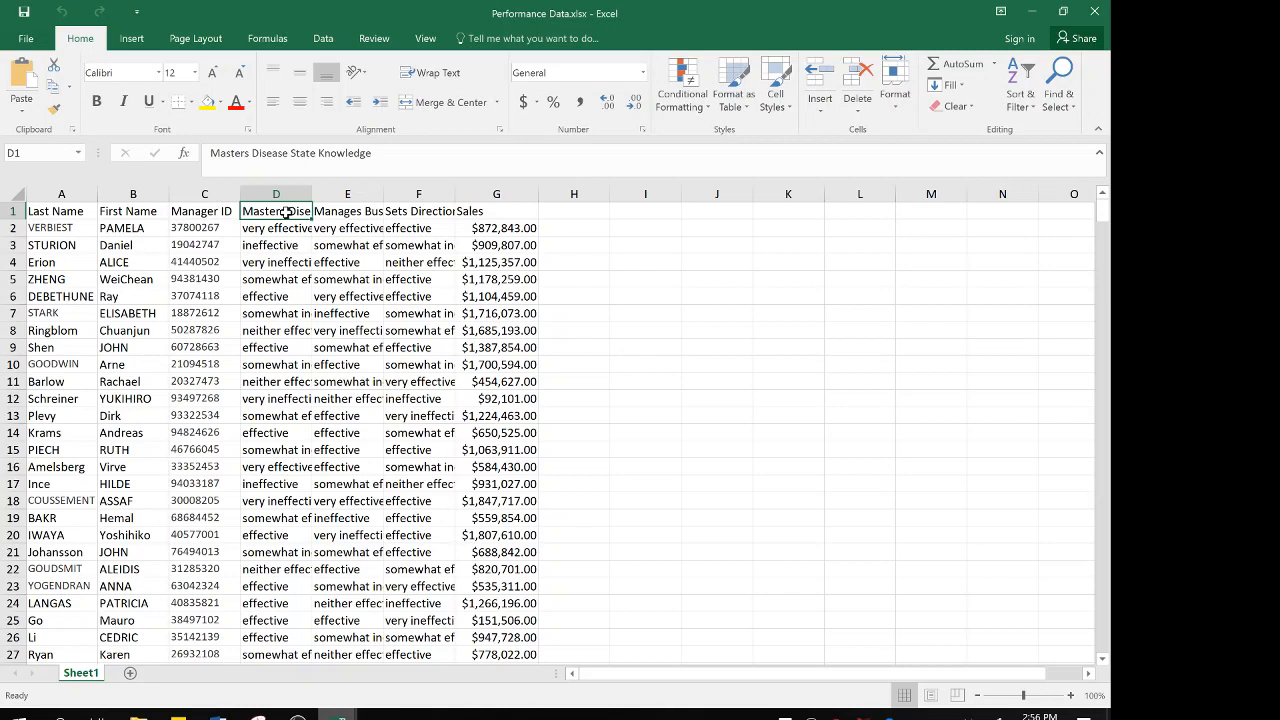
{"action": "key", "text": "Right"}
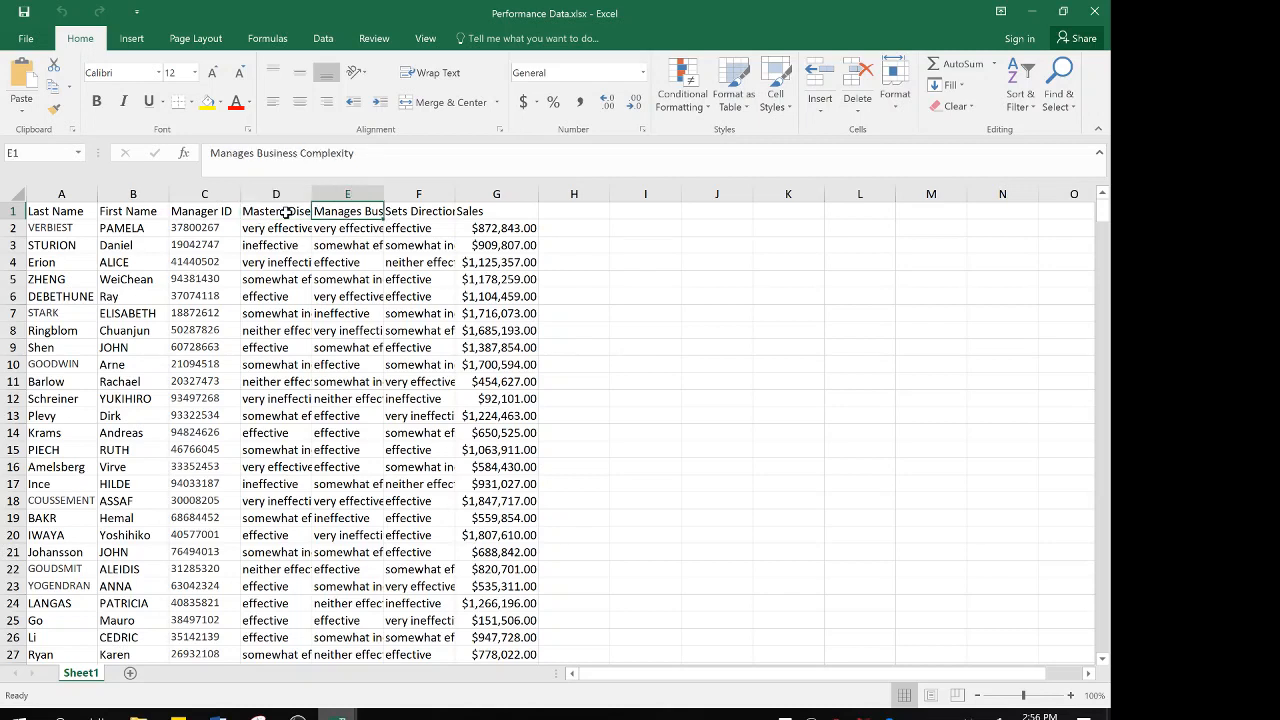
{"action": "key", "text": "Right"}
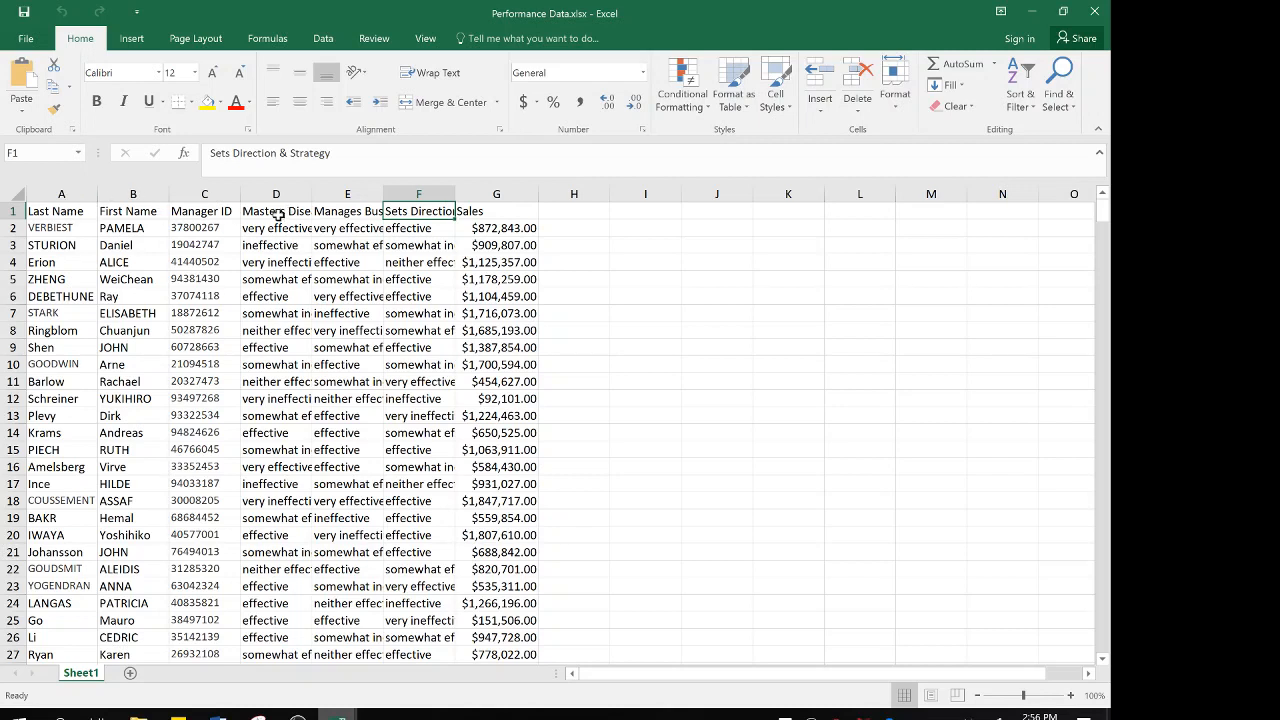
{"action": "left_click", "coordinate": [277, 214]}
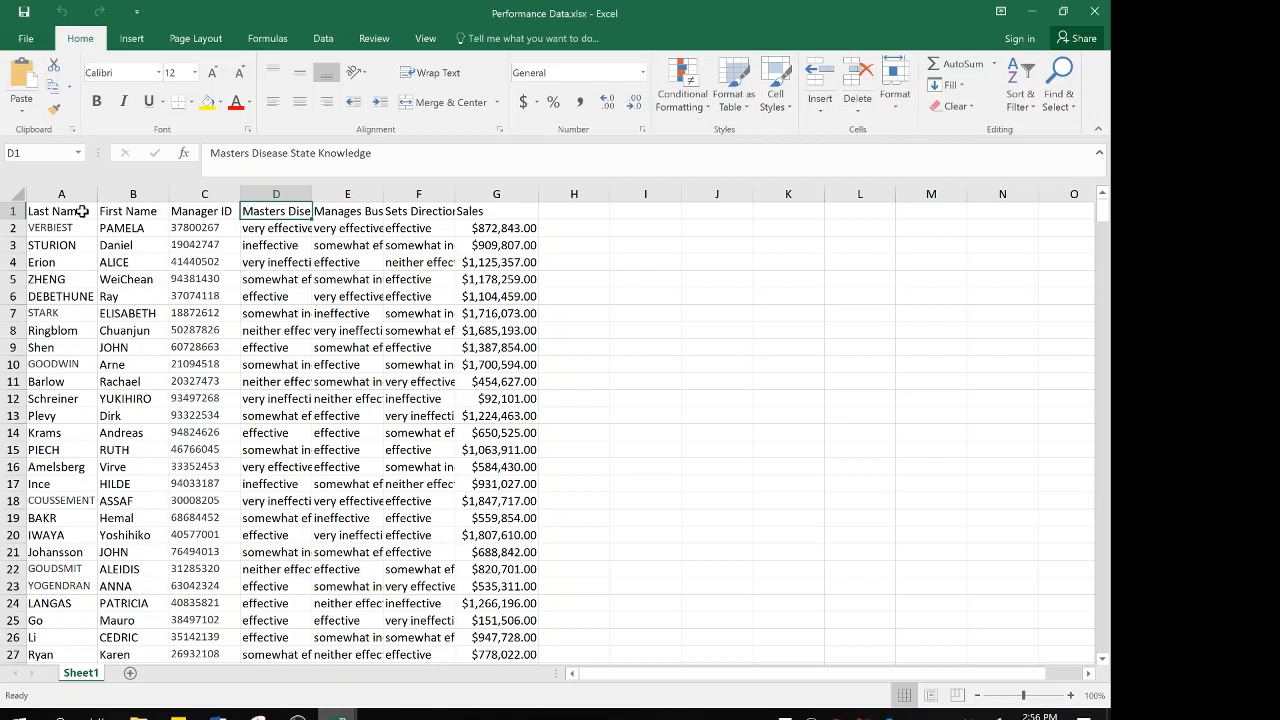
Add filters to the header row from Last Name through Sales
{"action": "left_click_drag", "start_coordinate": [82, 211], "coordinate": [460, 217]}
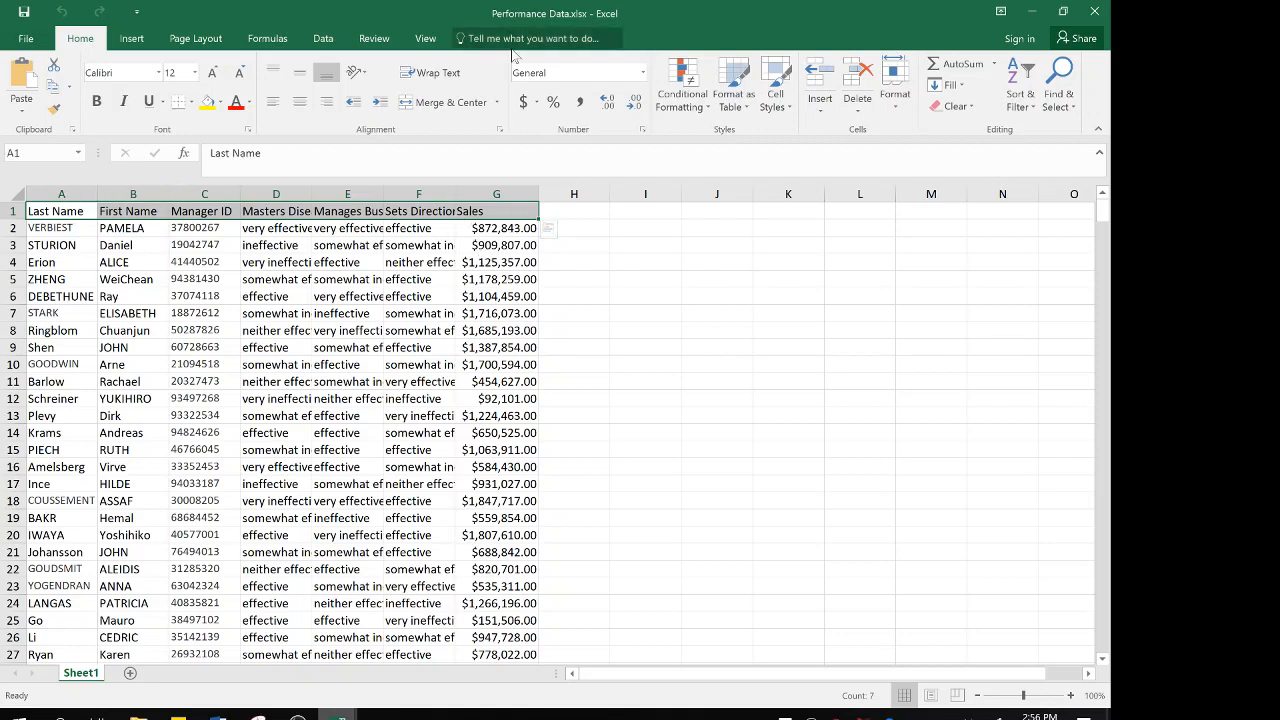
{"action": "left_click", "coordinate": [323, 38]}
{"action": "left_click", "coordinate": [413, 88]}
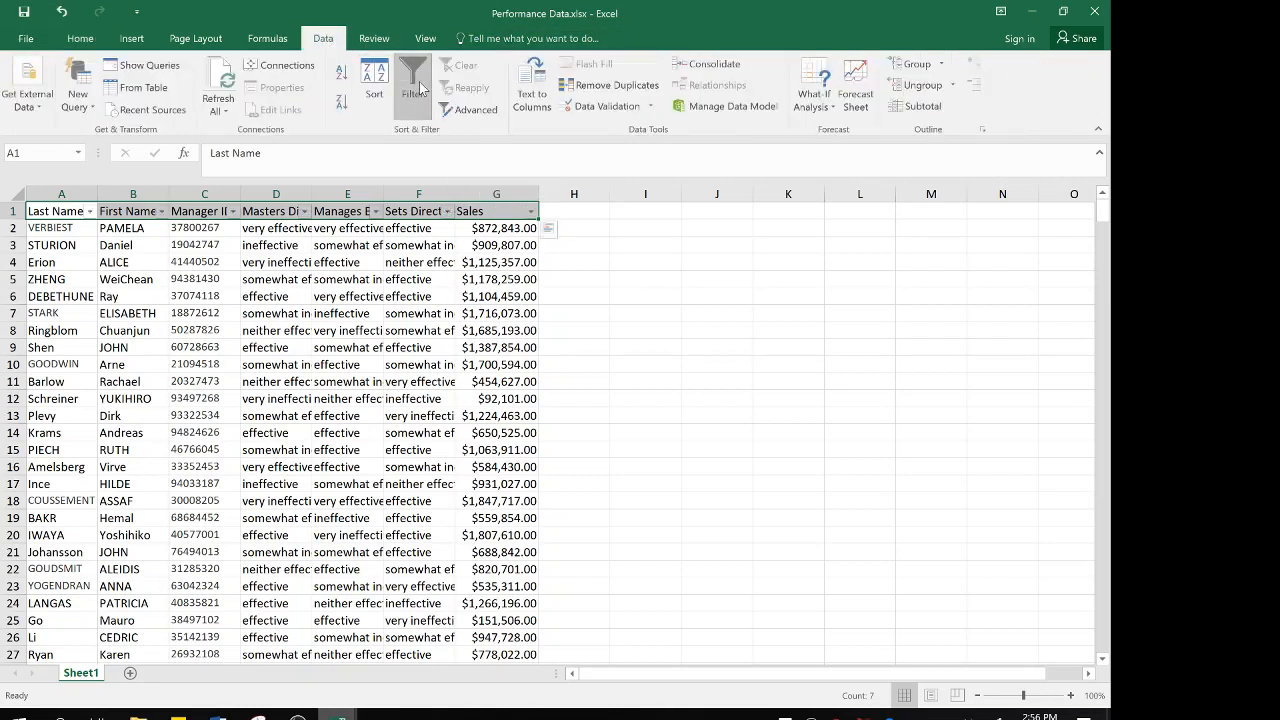
Review all response options in the Masters Disease State Knowledge filter list, enlarging it, and keep every option selected
{"action": "left_click", "coordinate": [288, 210]}
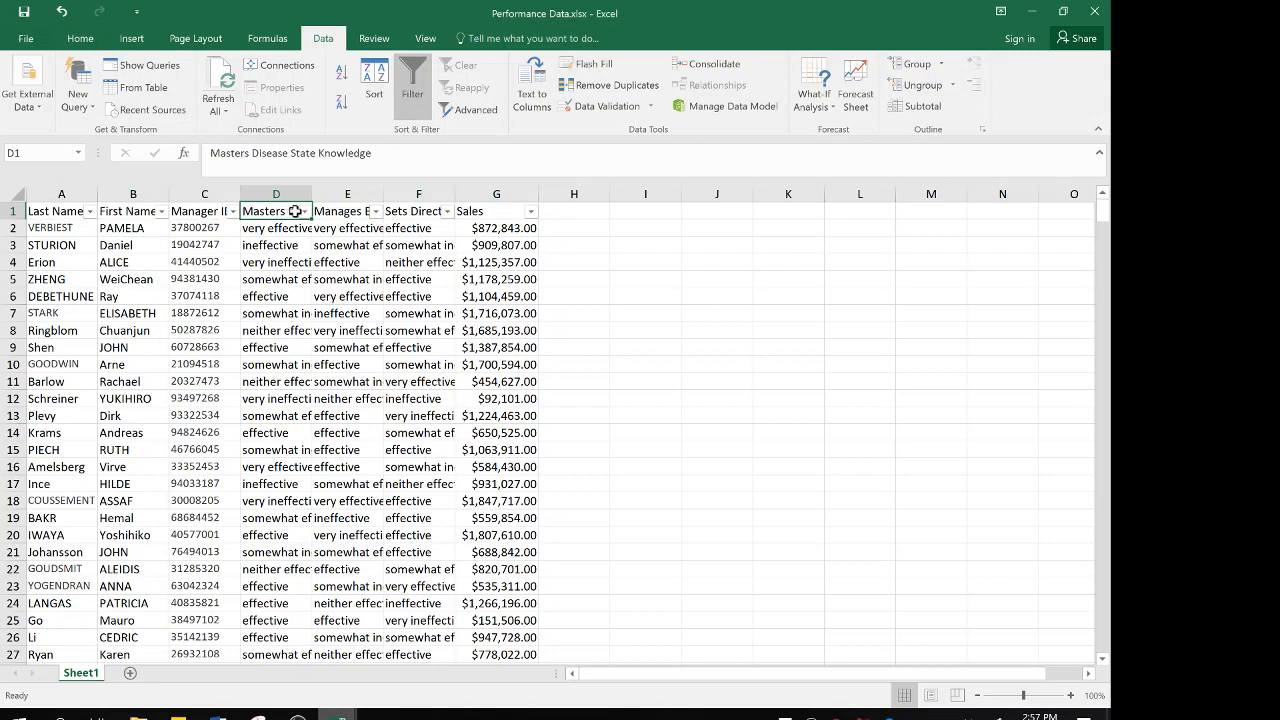
{"action": "left_click", "coordinate": [304, 212]}
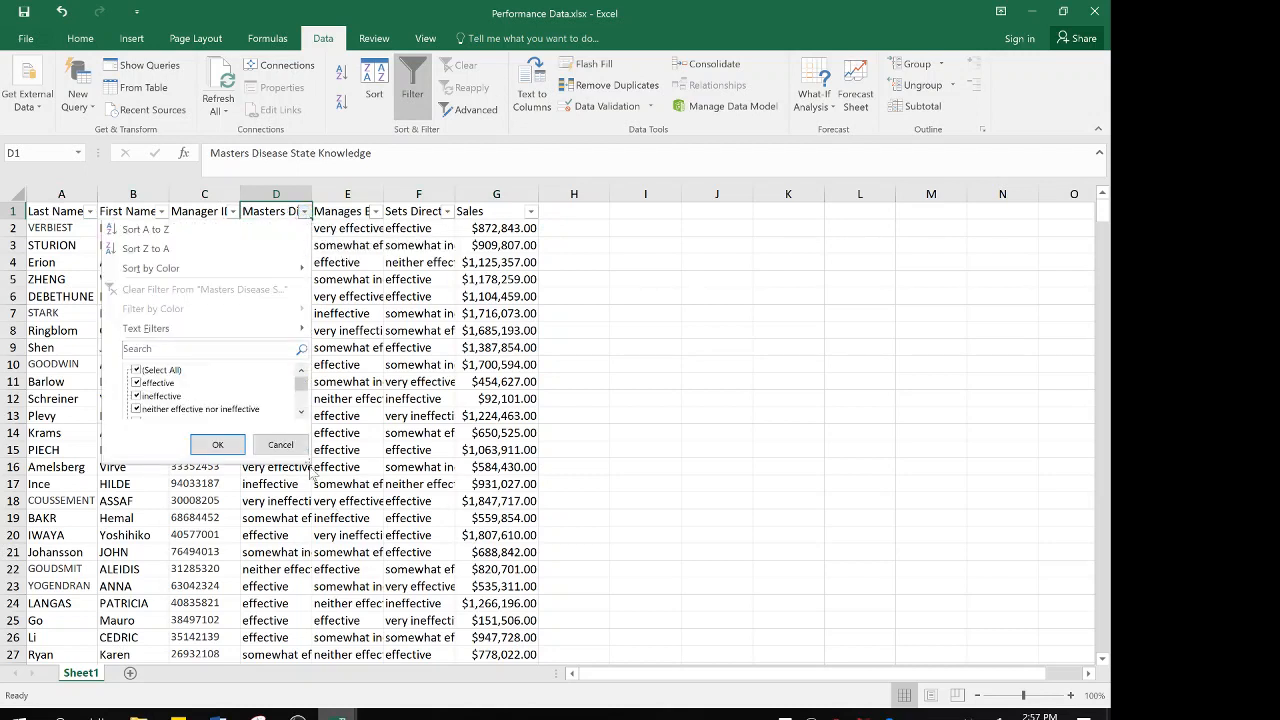
{"action": "left_click_drag", "start_coordinate": [306, 459], "coordinate": [348, 551]}
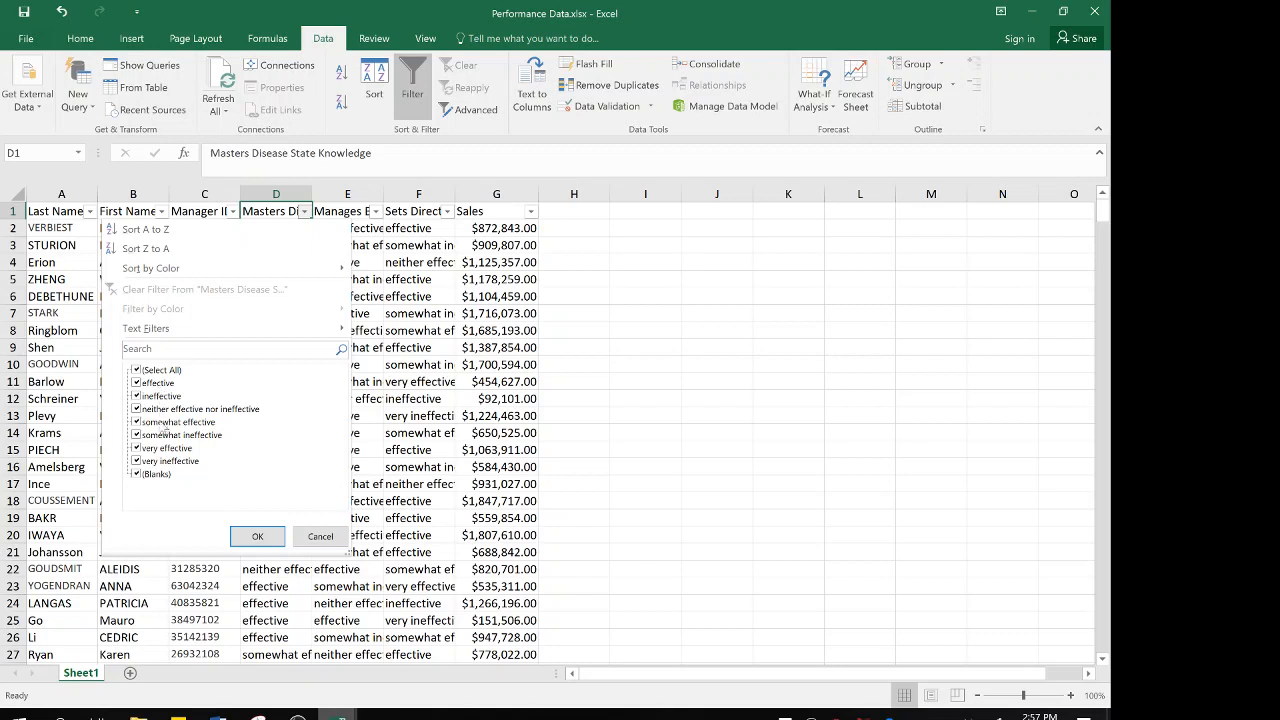
{"action": "left_click", "coordinate": [257, 536]}
Check the Manages Business Complexity, Sets Direction & Strategy and Sales column headings
{"action": "left_click", "coordinate": [347, 210]}
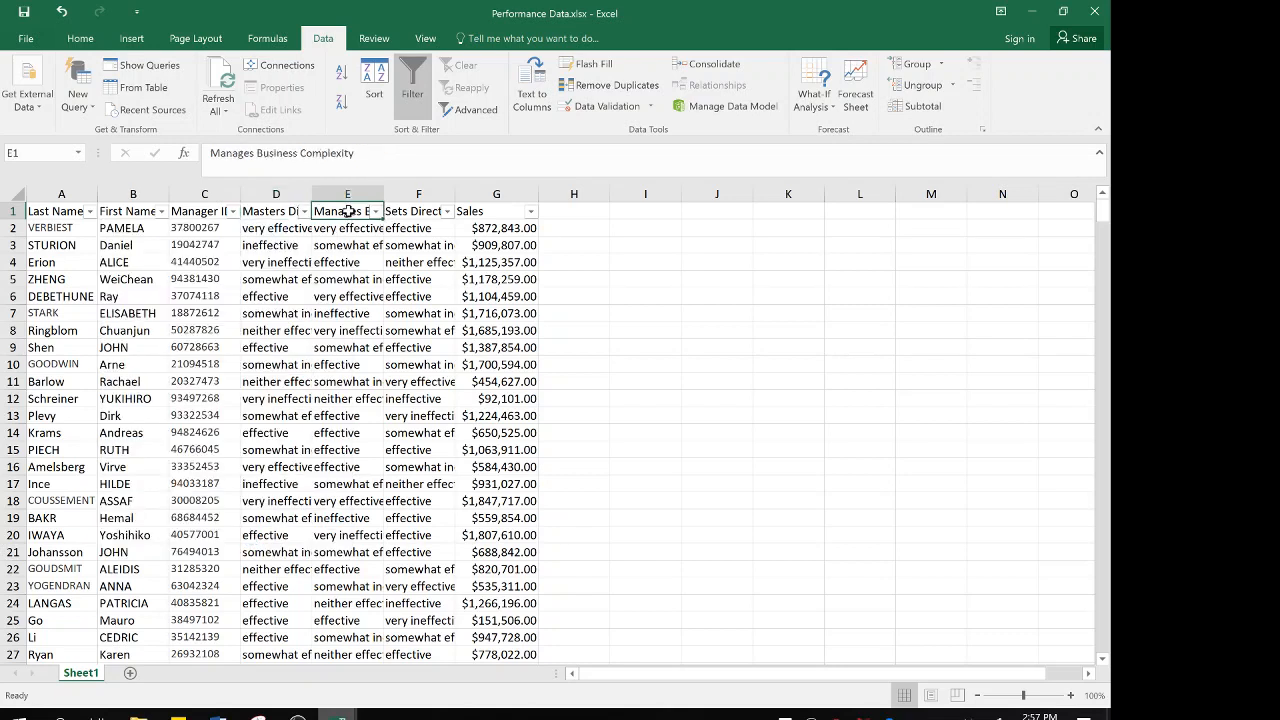
{"action": "key", "text": "Right"}
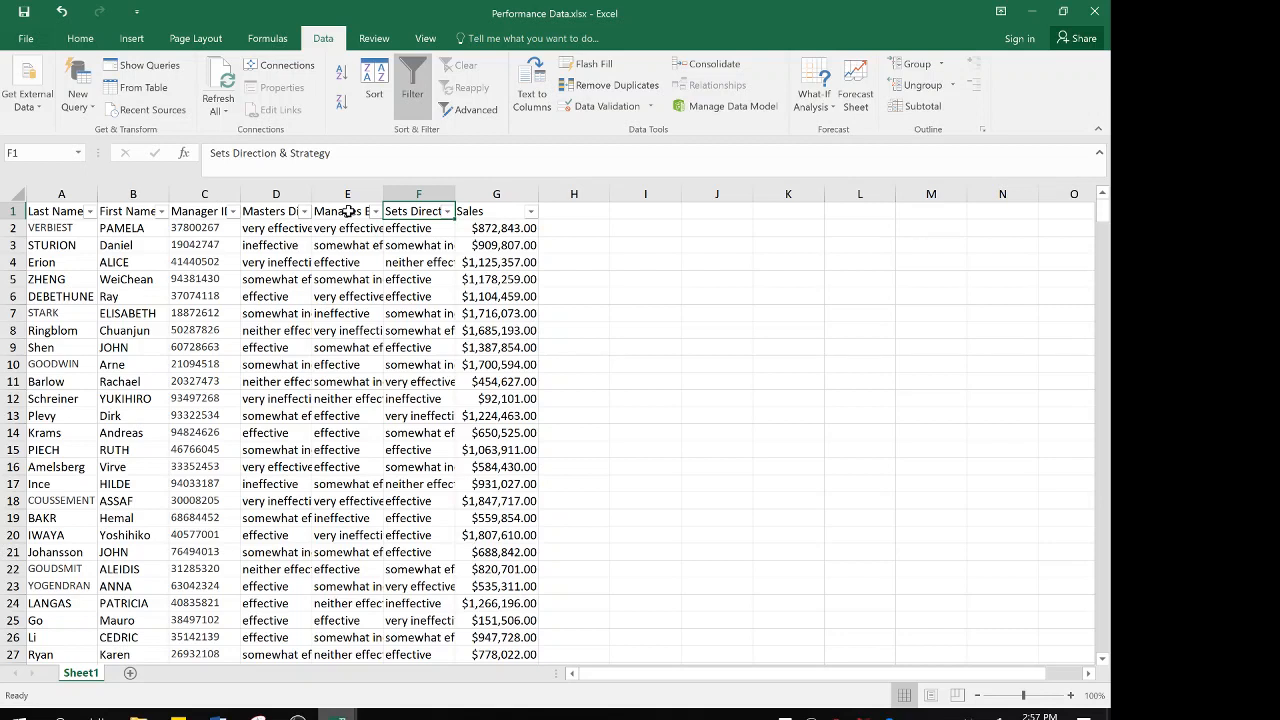
{"action": "key", "text": "Right"}
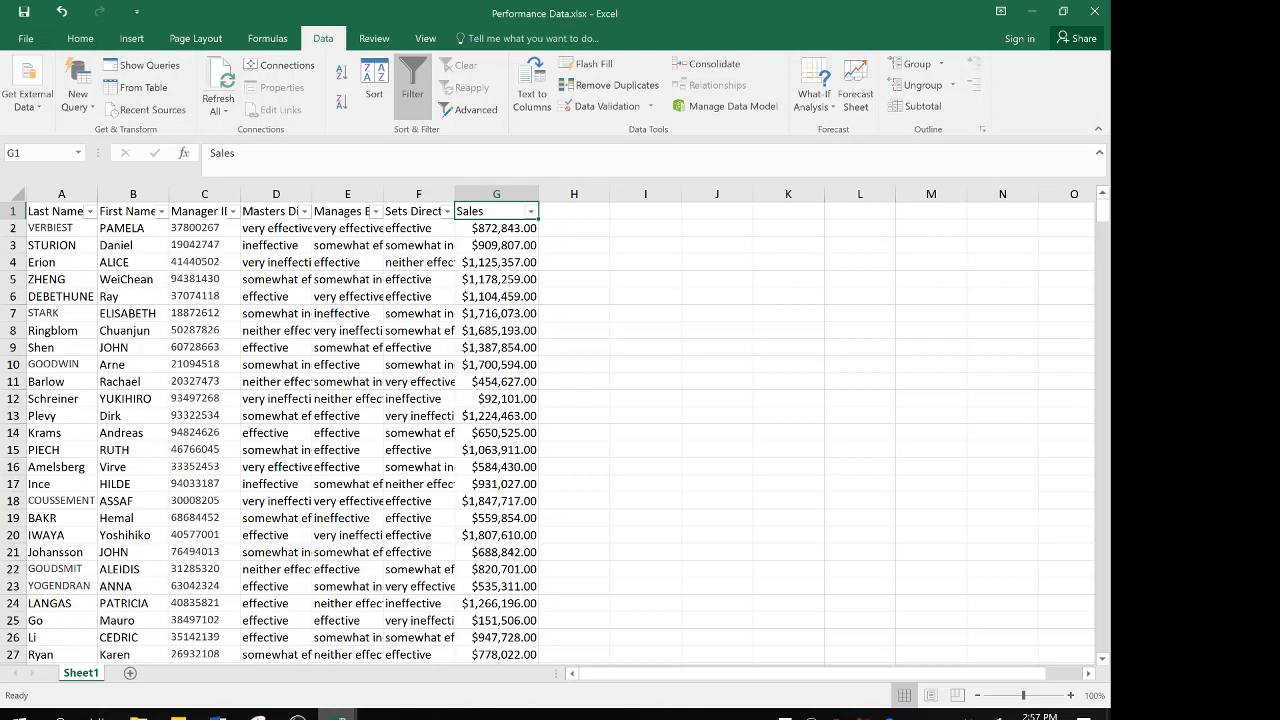
Switch to the Survey Data workbook and examine its Email and Status columns
{"action": "left_click", "coordinate": [336, 713]}
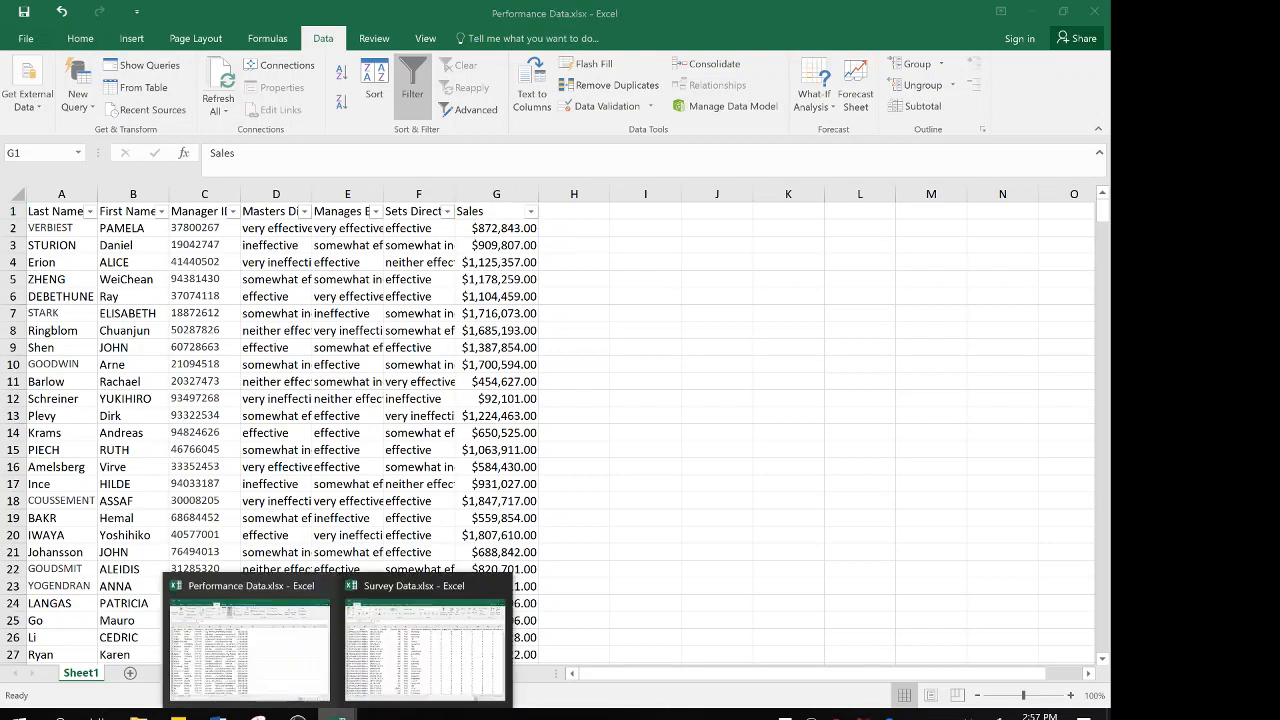
{"action": "left_click", "coordinate": [410, 634]}
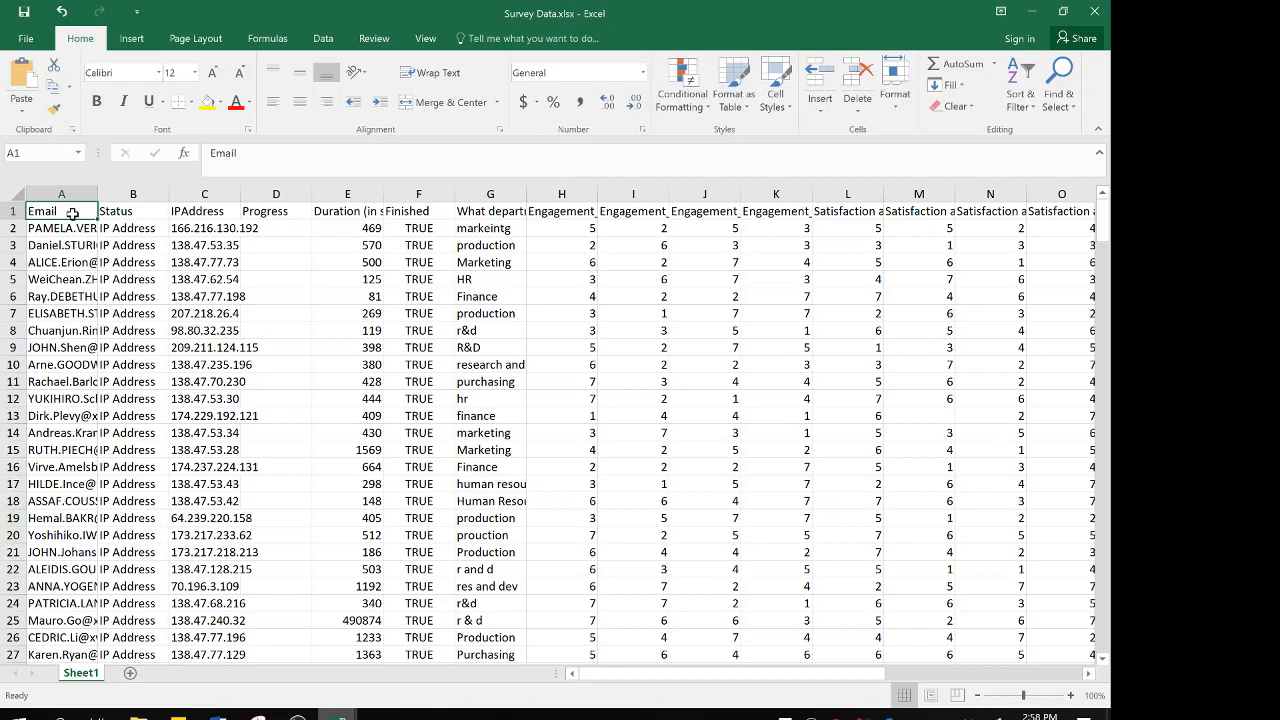
{"action": "key", "text": "Down"}
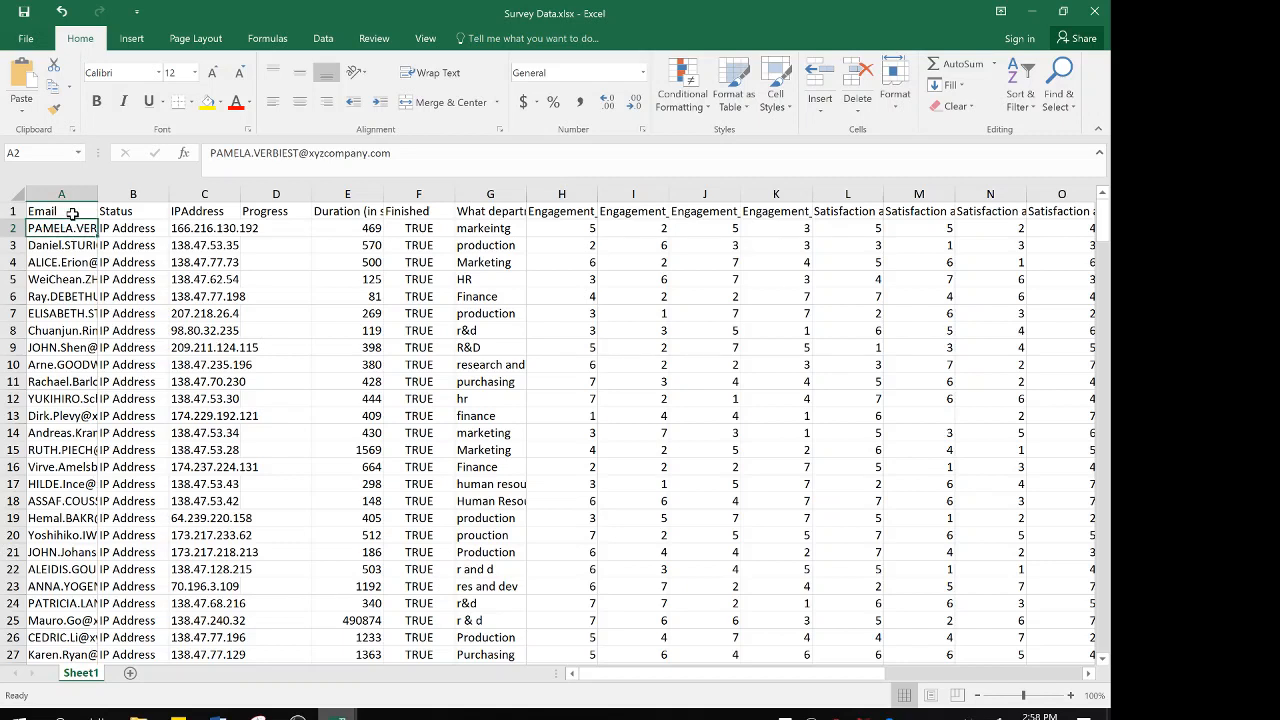
{"action": "key", "text": "Up"}
{"action": "key", "text": "Right"}
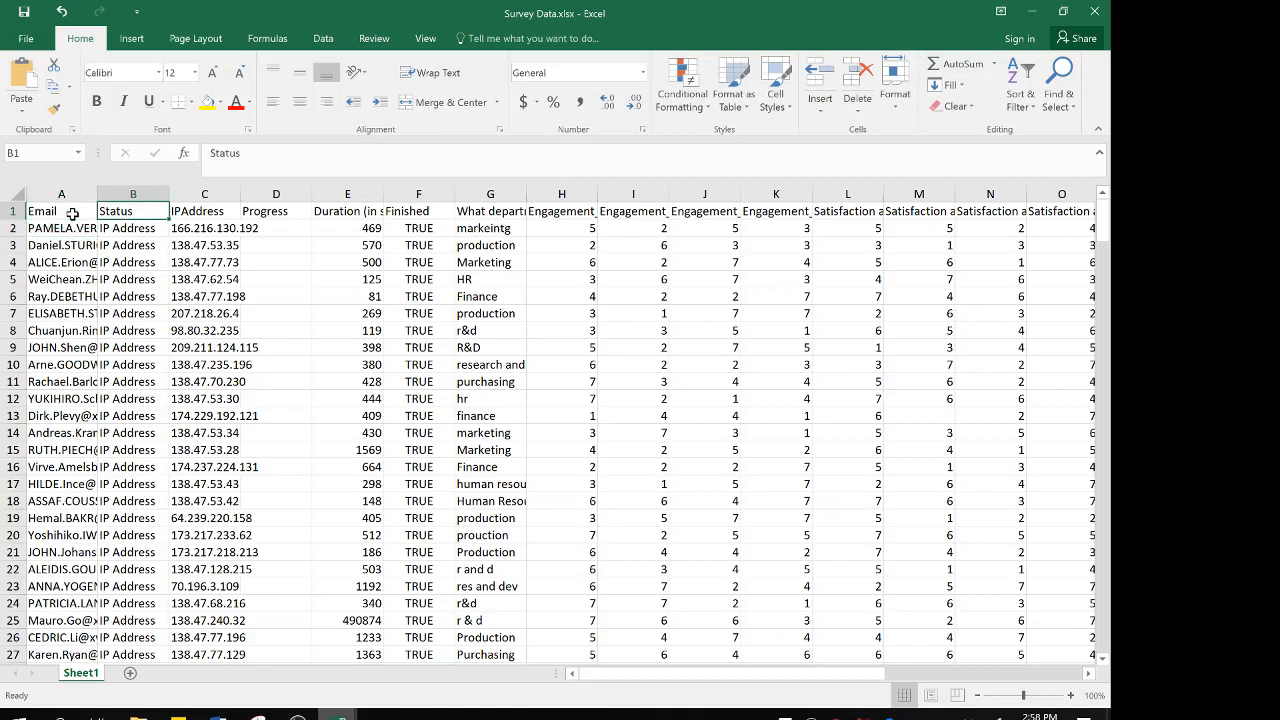
{"action": "key", "text": "Down"}
{"action": "key", "text": "Down"}
{"action": "key", "text": "Down"}
{"action": "key", "text": "Down"}
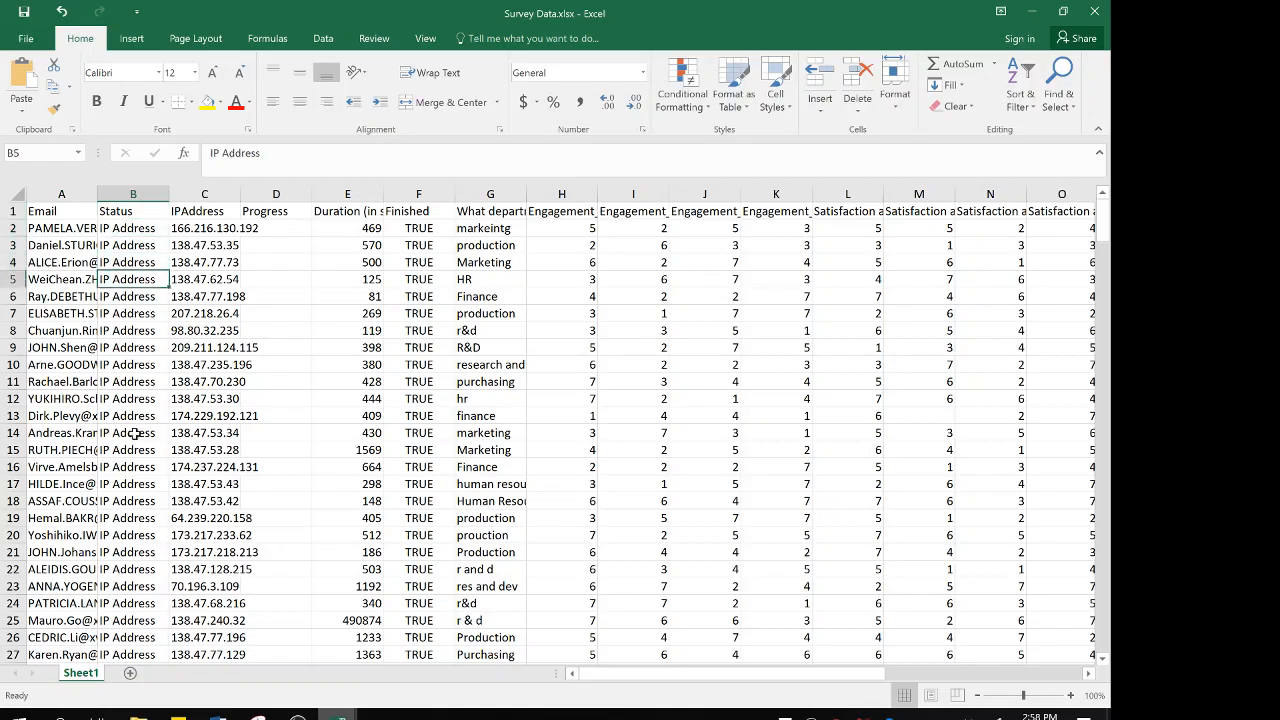
{"action": "scroll", "coordinate": [135, 433], "scroll_direction": "down", "scroll_amount": 18}
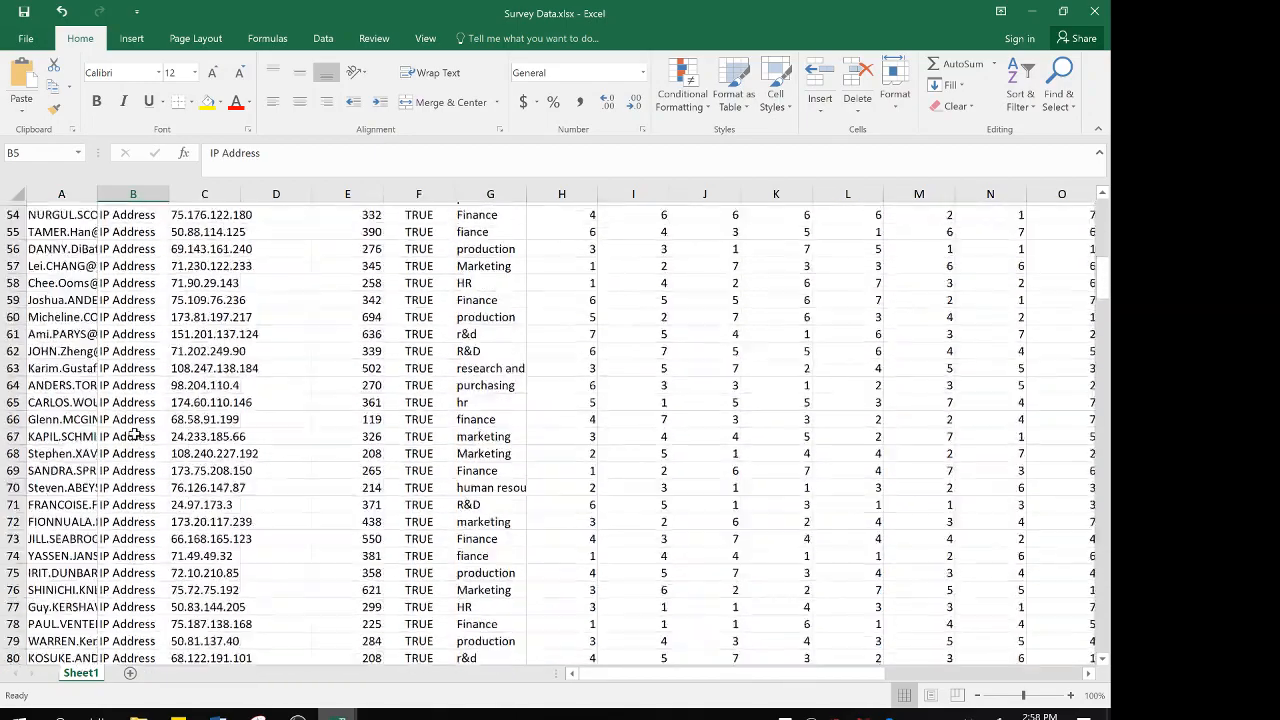
{"action": "scroll", "coordinate": [135, 436], "scroll_direction": "up", "scroll_amount": 18}
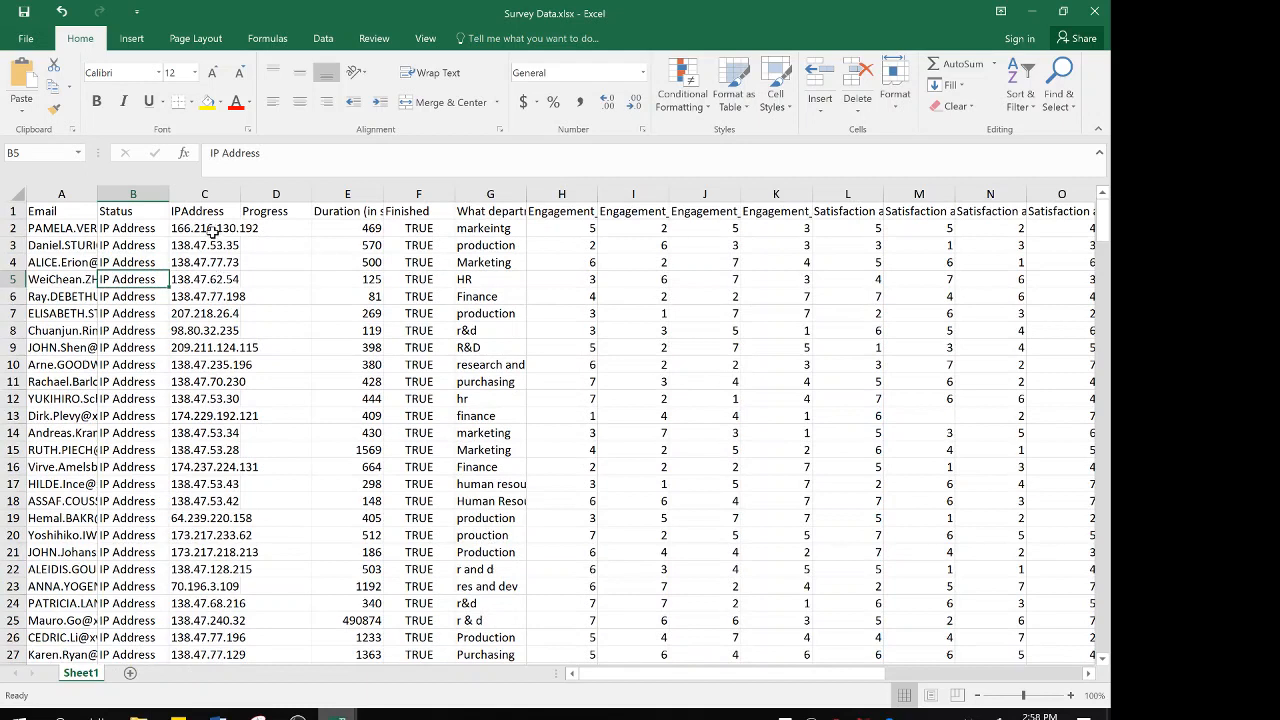
Examine the IPAddress and Progress columns of the survey dataset, including whether Progress holds any entries
{"action": "left_click", "coordinate": [200, 211]}
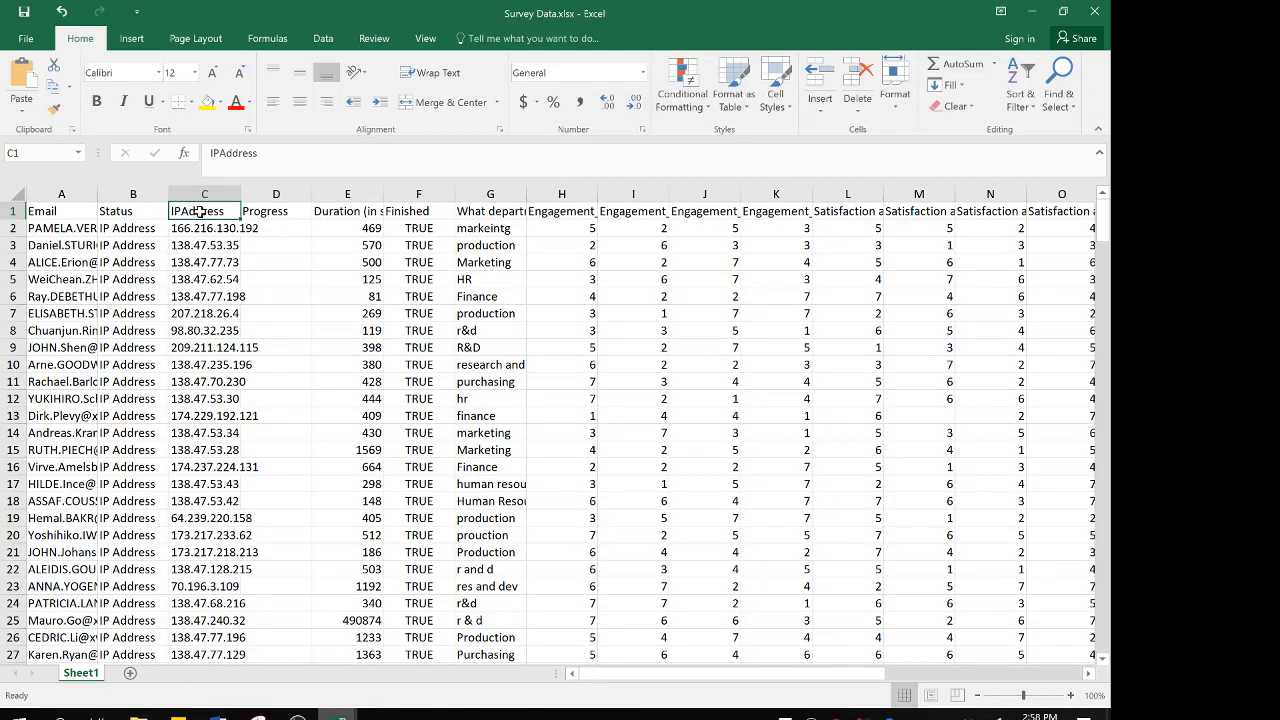
{"action": "key", "text": "Left"}
{"action": "key", "text": "Right"}
{"action": "key", "text": "Right"}
{"action": "key", "text": "Down"}
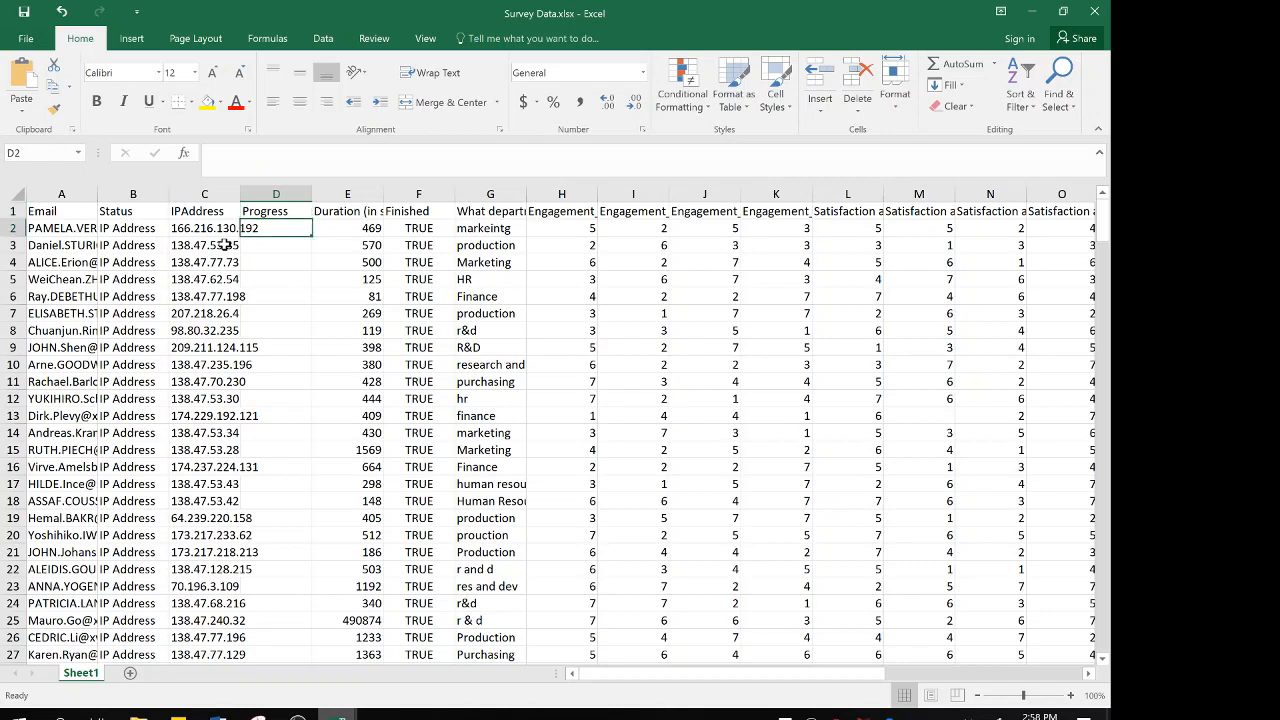
{"action": "key", "text": "Down"}
{"action": "key", "text": "Up"}
{"action": "key", "text": "Up"}
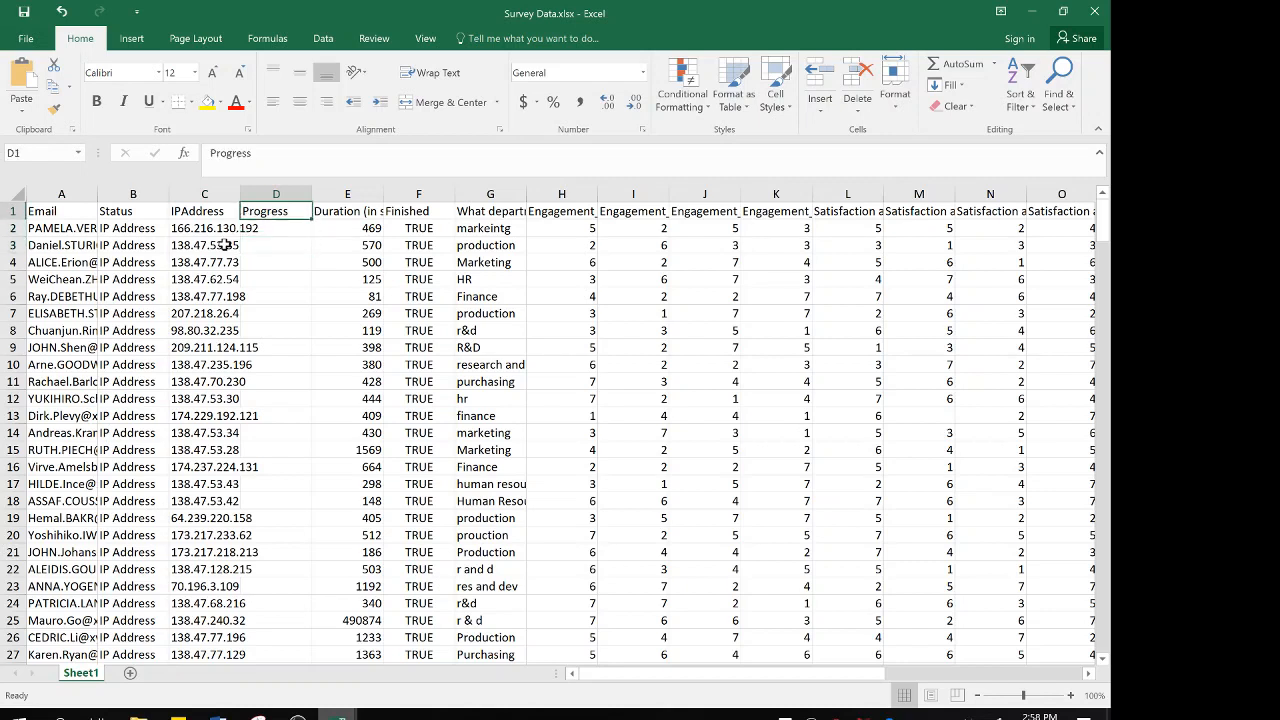
Examine the Duration (in seconds) and Finished columns, including the Finished entries further down the dataset
{"action": "key", "text": "Right"}
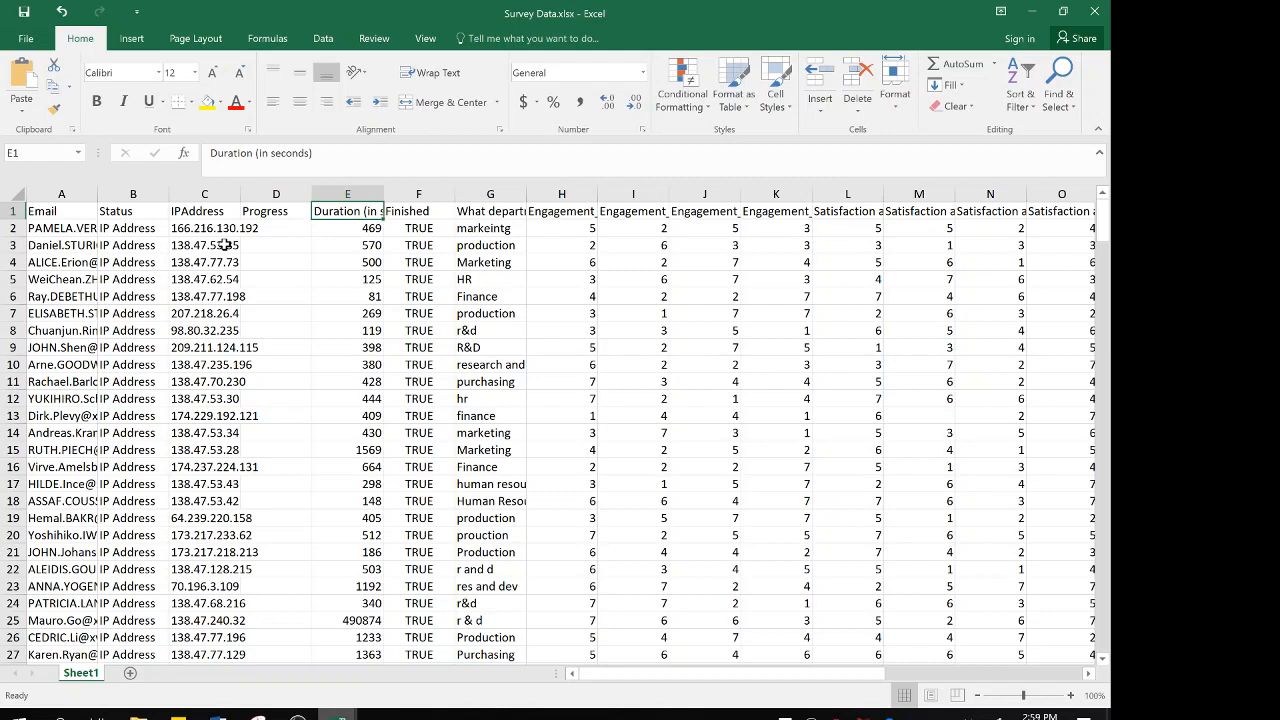
{"action": "key", "text": "Right"}
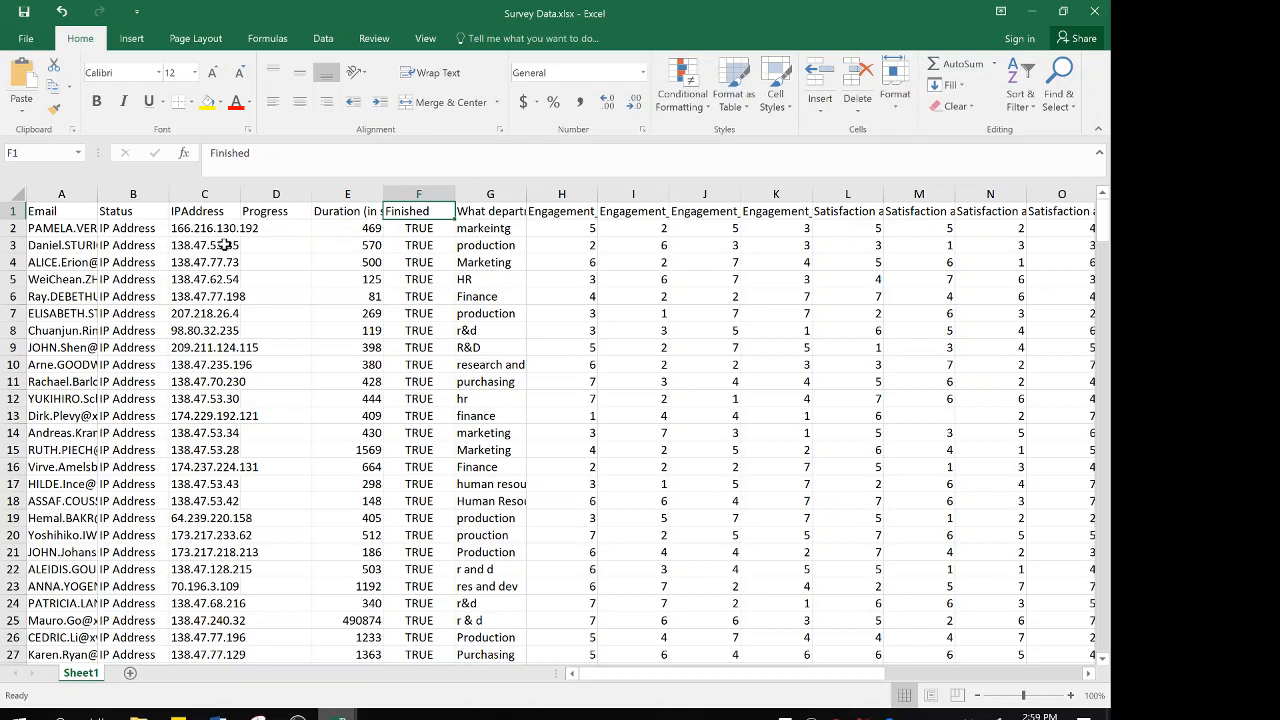
{"action": "scroll", "coordinate": [387, 467], "scroll_direction": "down", "scroll_amount": 5}
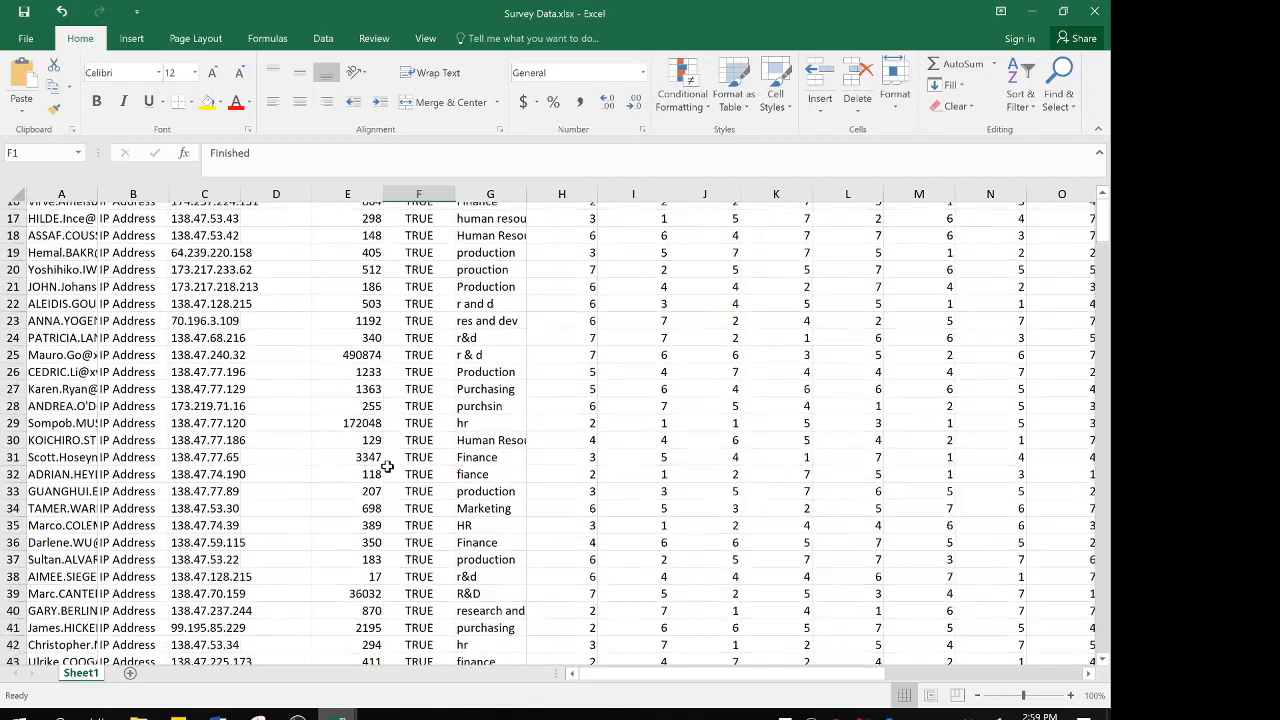
{"action": "scroll", "coordinate": [387, 467], "scroll_direction": "up", "scroll_amount": 6}
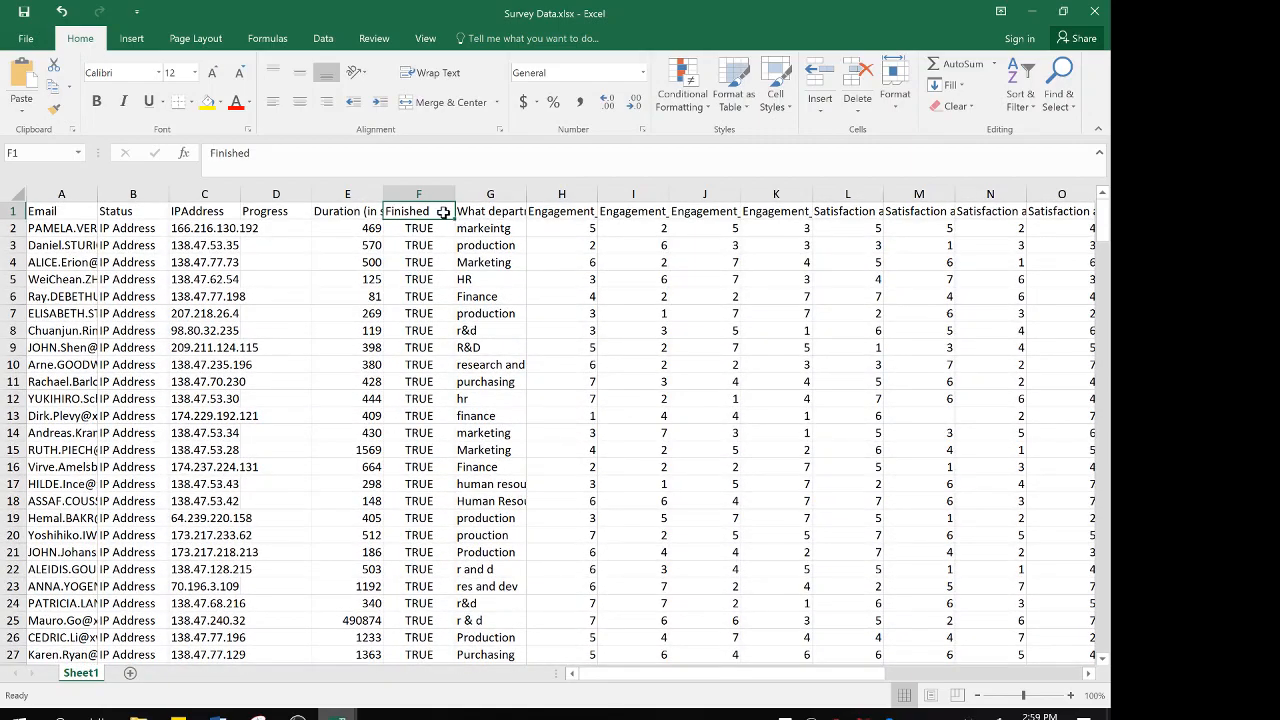
Examine the "What department are you in?" column, comparing how the department names are spelled across the first responses
{"action": "key", "text": "Right"}
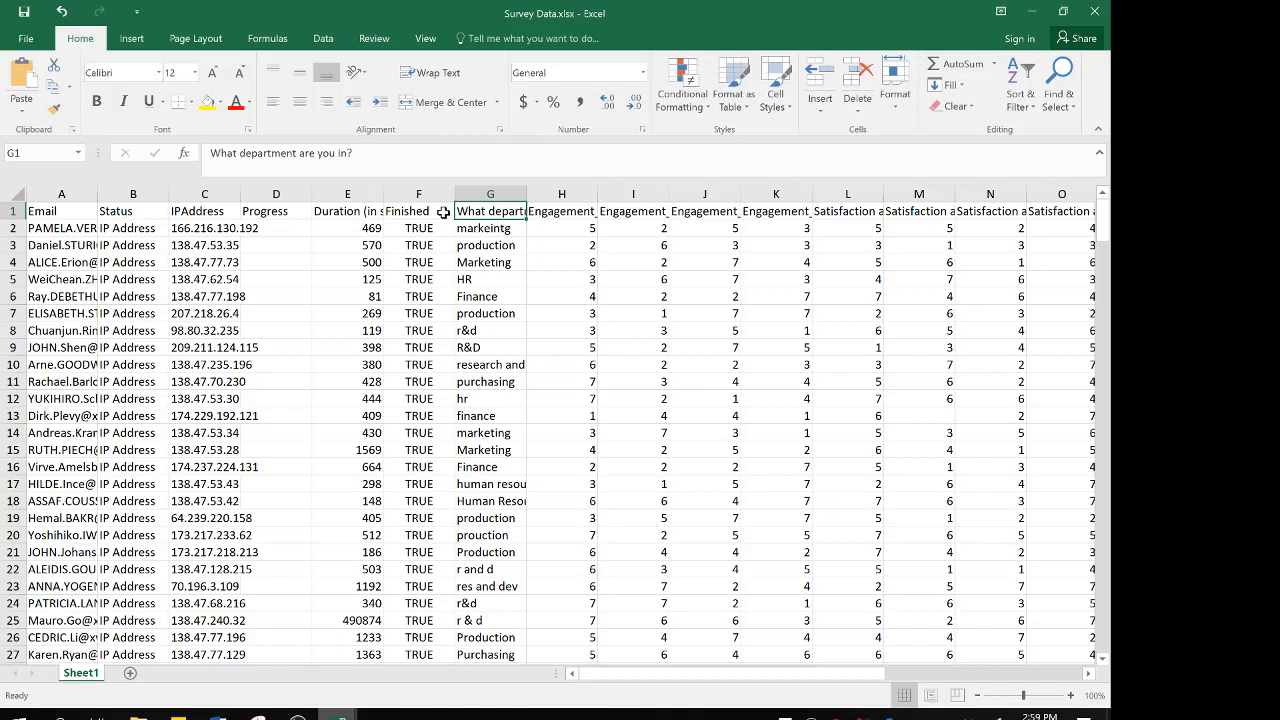
{"action": "key", "text": "Down"}
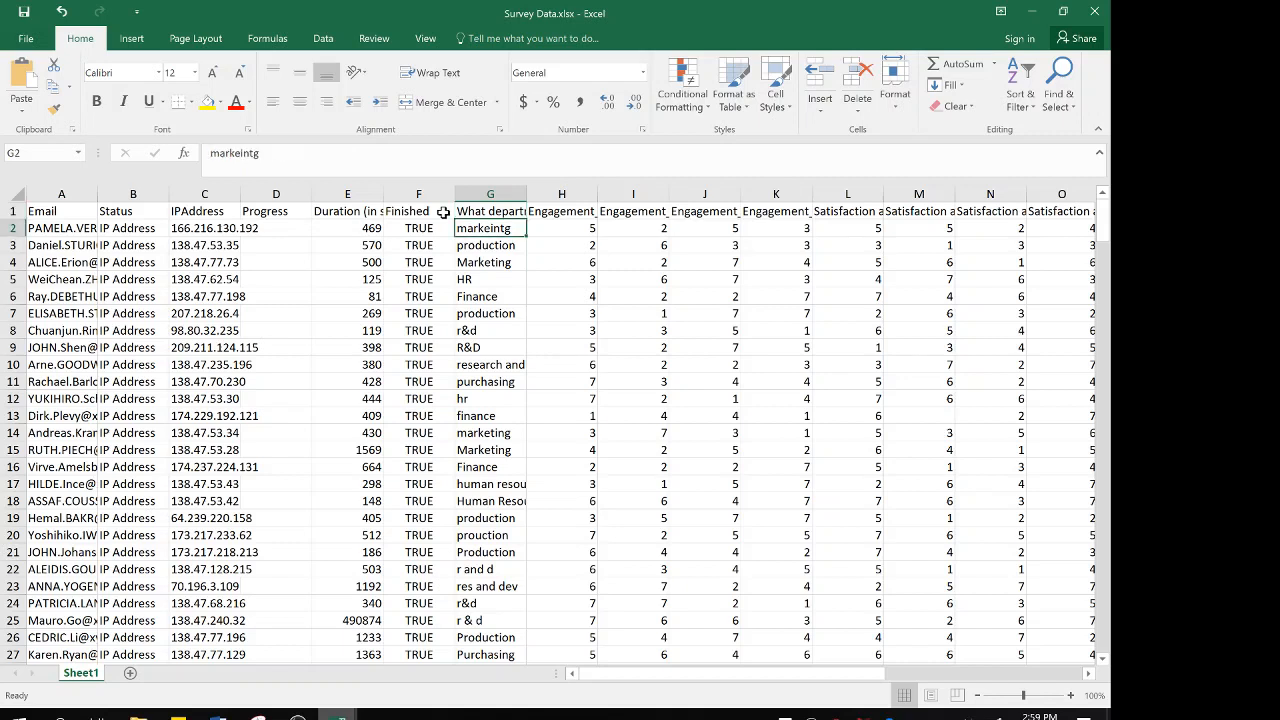
{"action": "key", "text": "Down"}
{"action": "key", "text": "Down"}
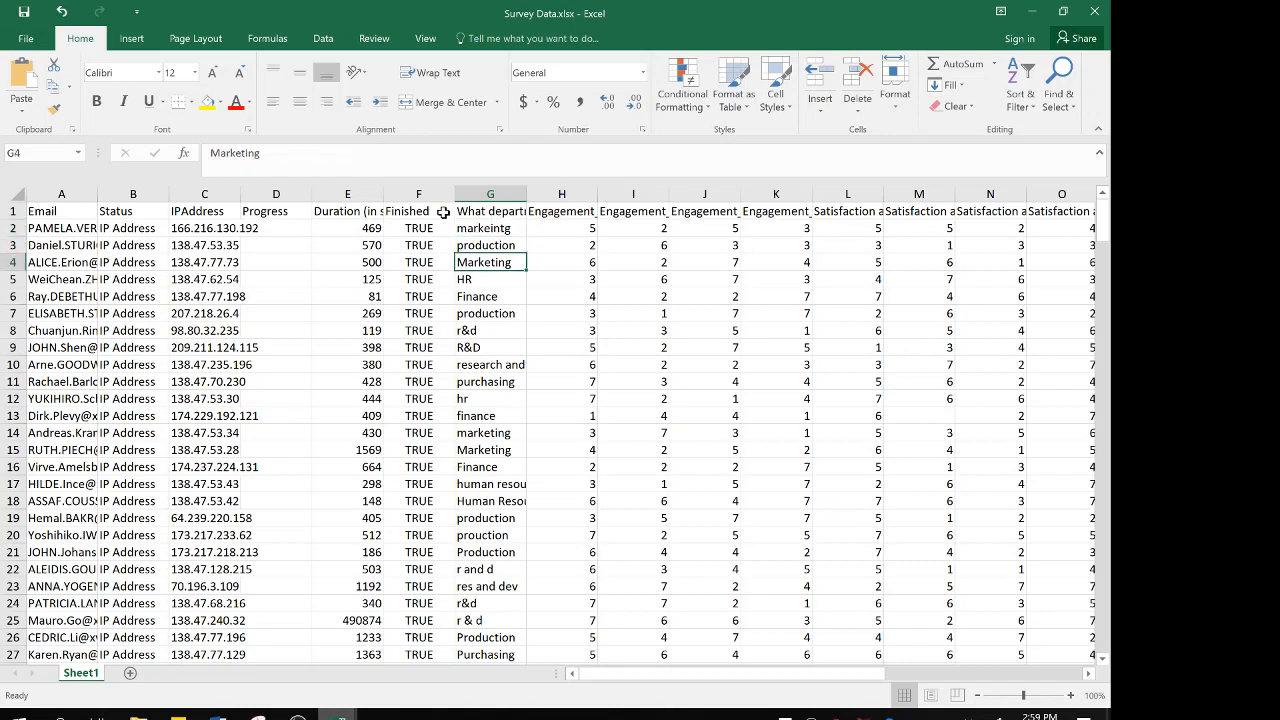
{"action": "key", "text": "Down"}
{"action": "key", "text": "Down"}
{"action": "key", "text": "Down"}
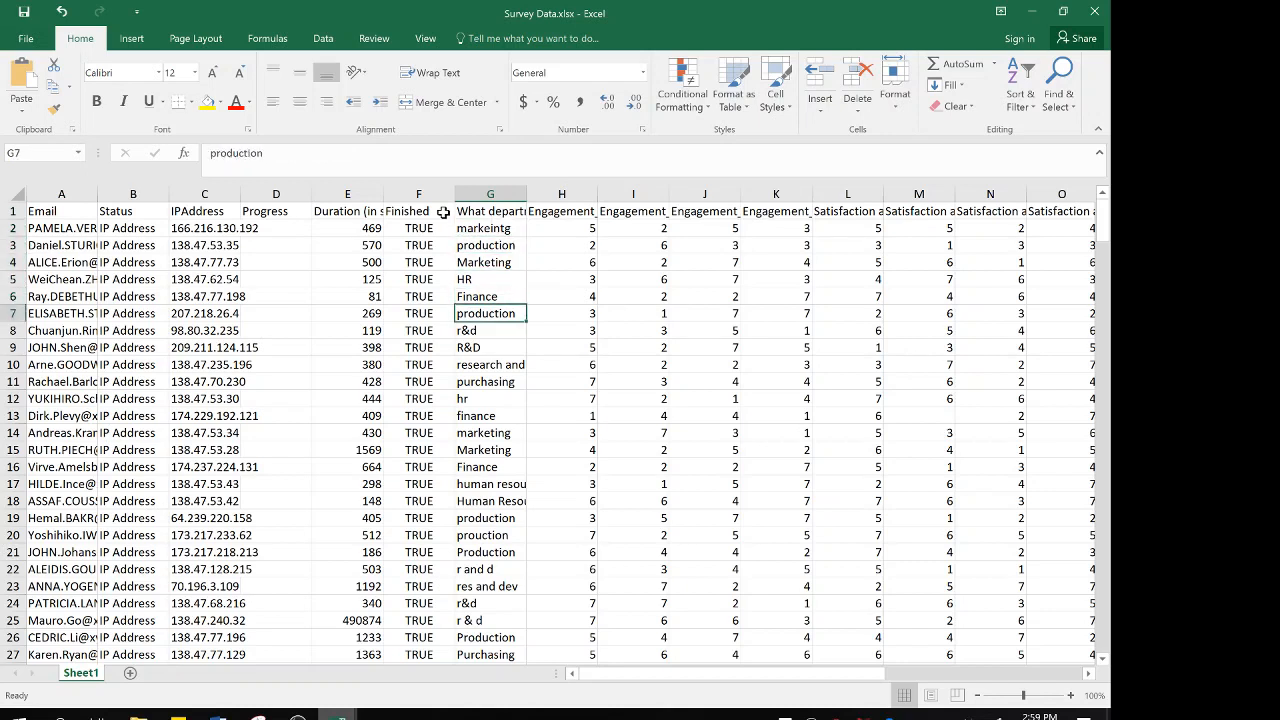
{"action": "key", "text": "Down"}
{"action": "key", "text": "Down"}
{"action": "key", "text": "Down"}
{"action": "key", "text": "Down"}
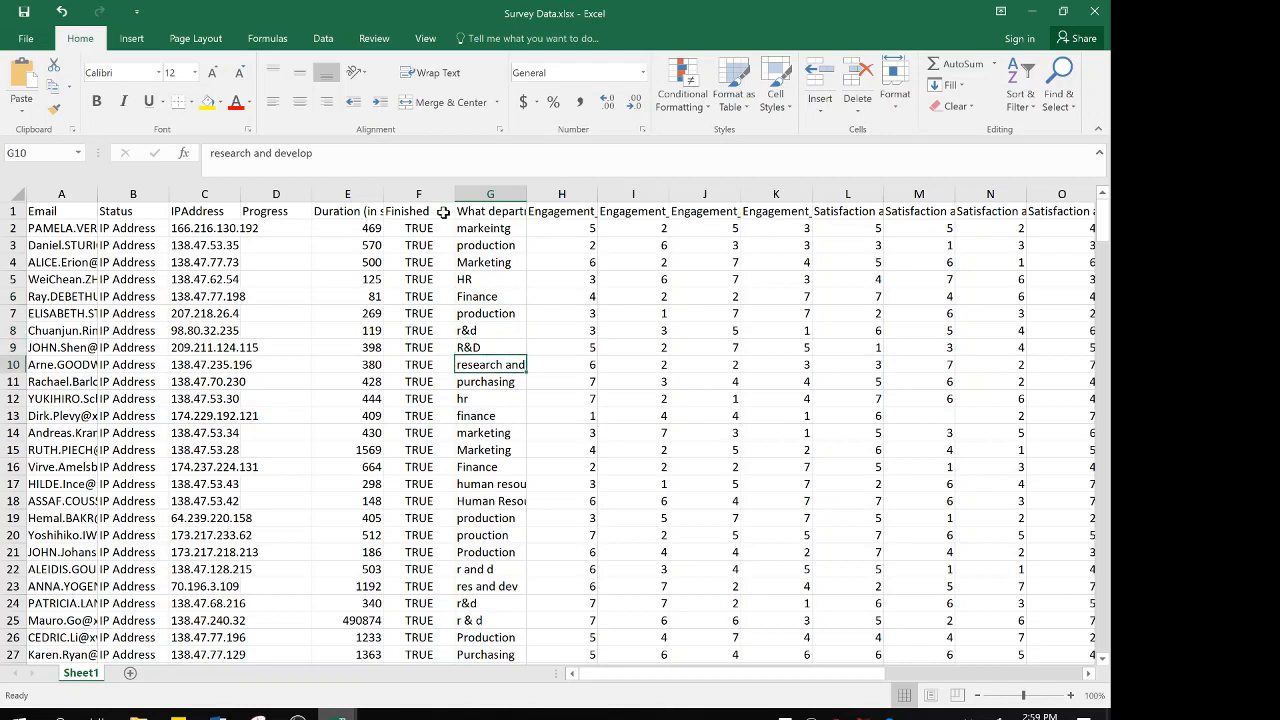
{"action": "key", "text": "Down"}
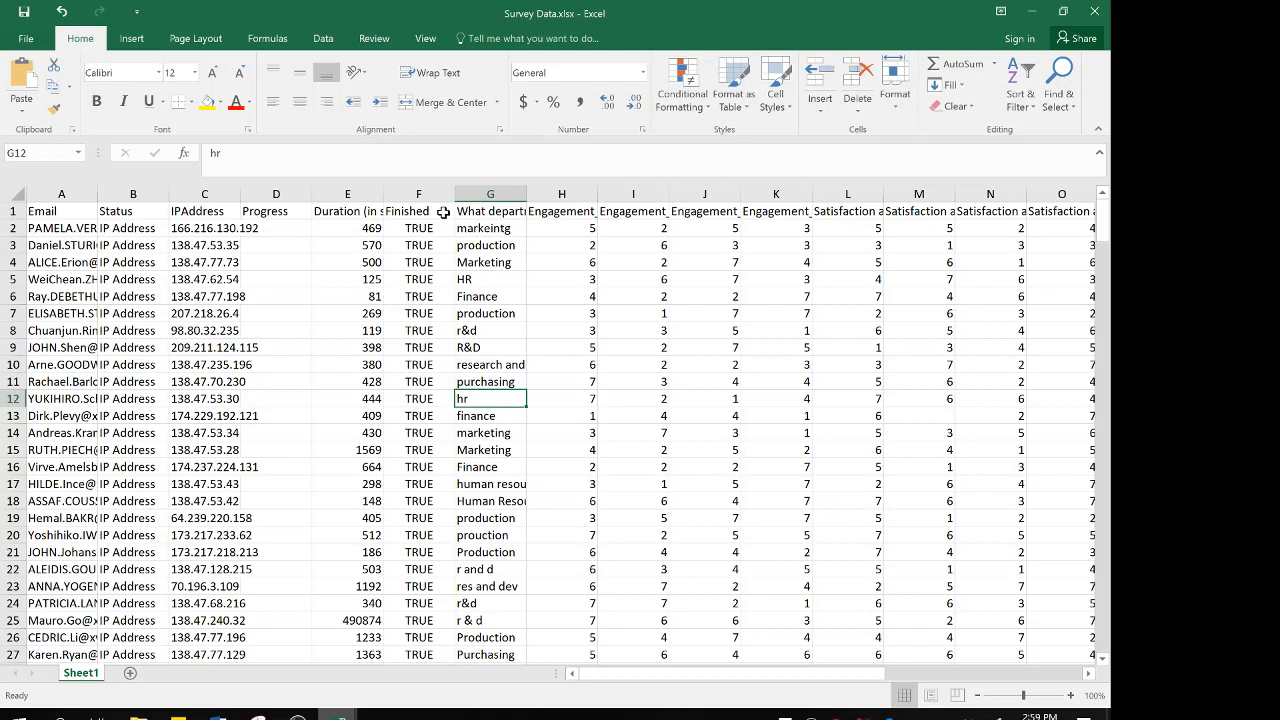
{"action": "key", "text": "Up"}
{"action": "key", "text": "Up"}
{"action": "key", "text": "Up"}
{"action": "key", "text": "Up"}
{"action": "key", "text": "Up"}
{"action": "key", "text": "Up"}
{"action": "key", "text": "Up"}
{"action": "key", "text": "Up"}
{"action": "key", "text": "Up"}
{"action": "key", "text": "Up"}
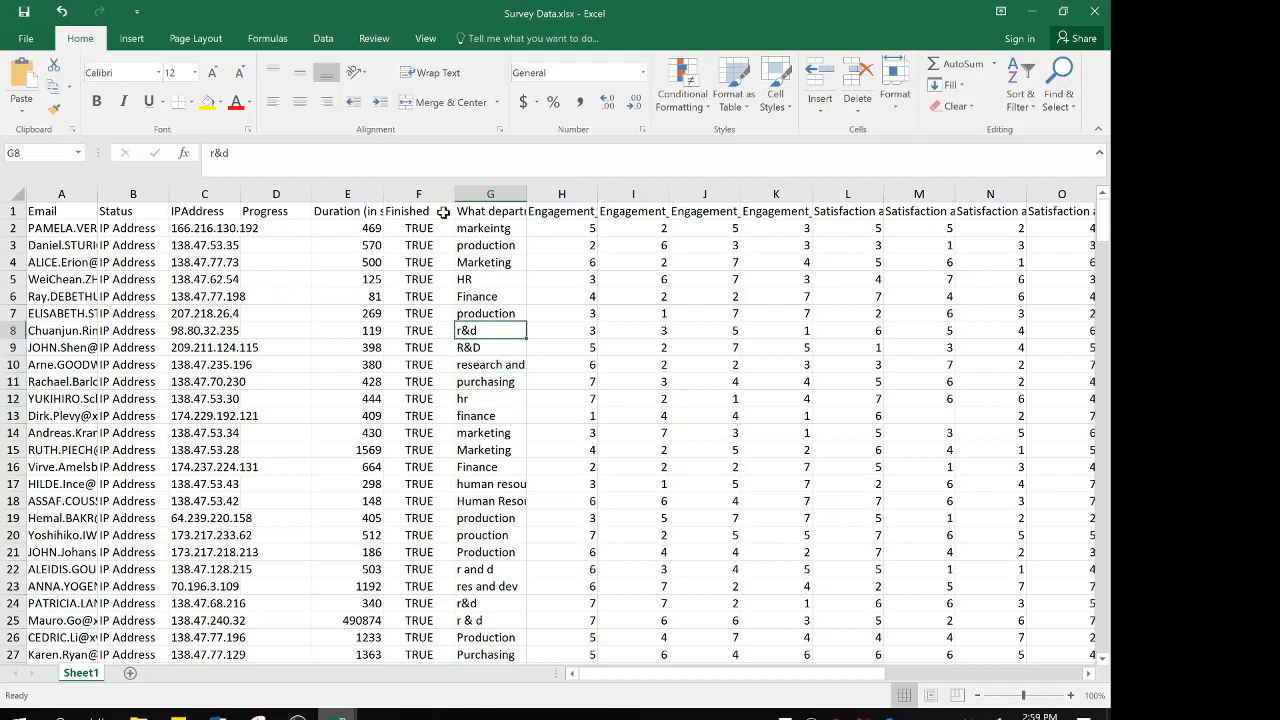
{"action": "key", "text": "Up"}
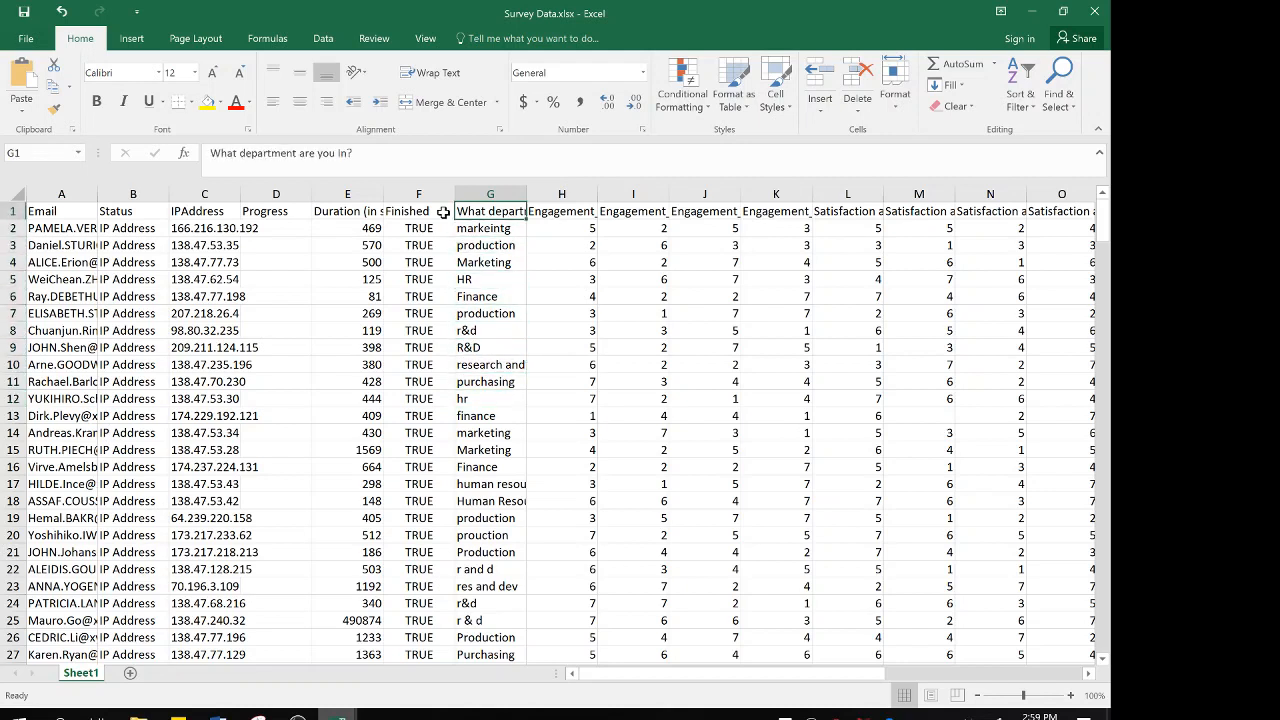
Check the Engagement and the Satisfaction and Commitment question headings, Q1 through Q4 of each
{"action": "key", "text": "Right"}
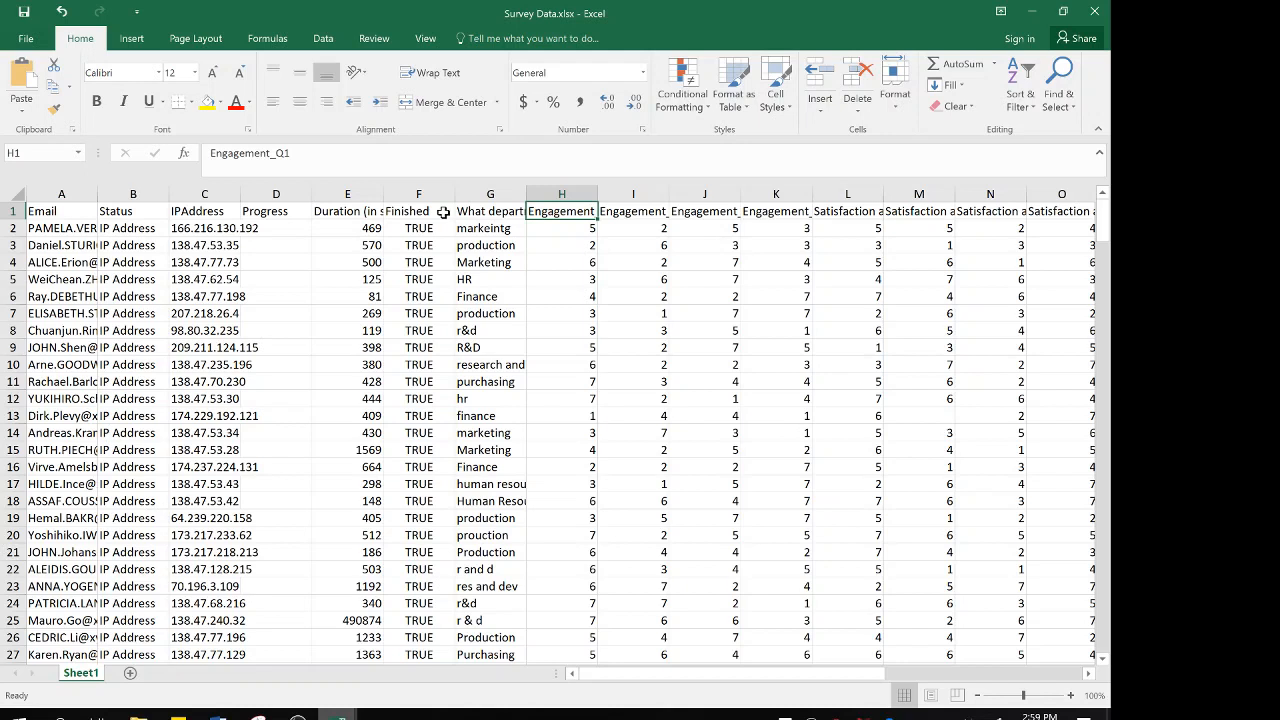
{"action": "key", "text": "Right"}
{"action": "key", "text": "Right"}
{"action": "key", "text": "Right"}
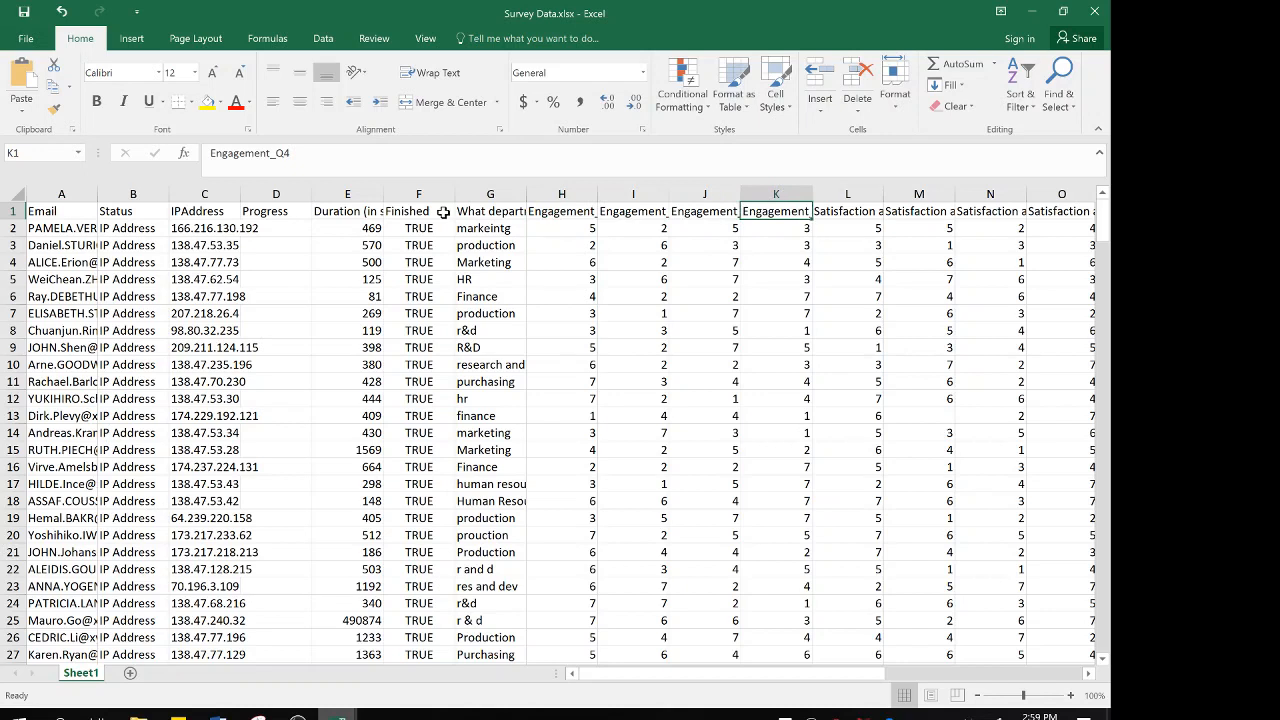
{"action": "key", "text": "Right"}
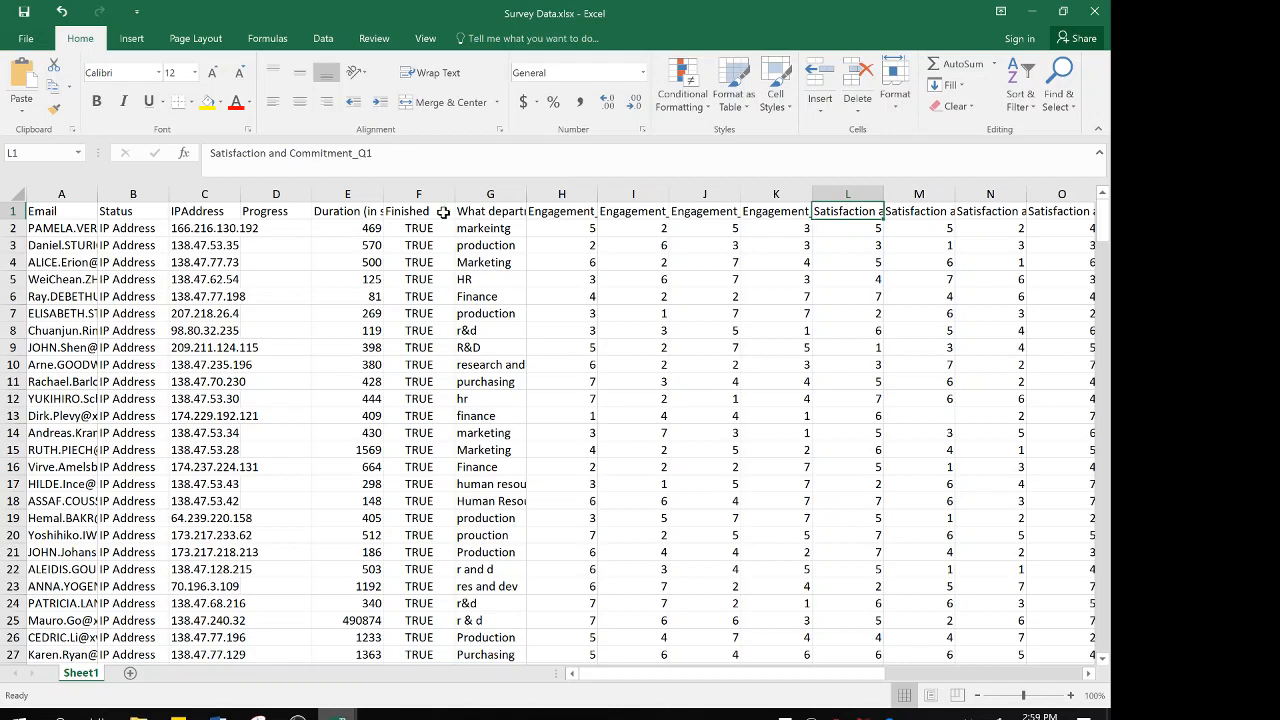
{"action": "key", "text": "Right"}
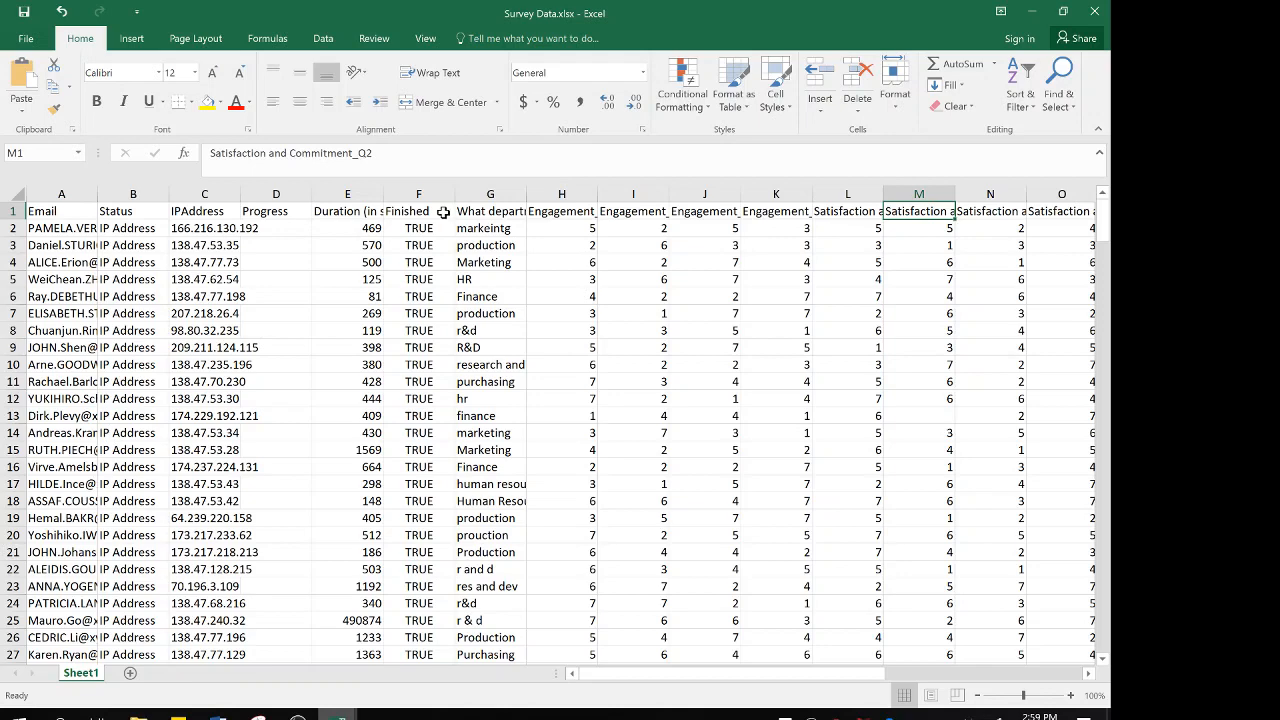
{"action": "key", "text": "Right"}
Check the Satisfaction w Manager question headings from Q1 through Q4, going over the set twice
{"action": "key", "text": "Right"}
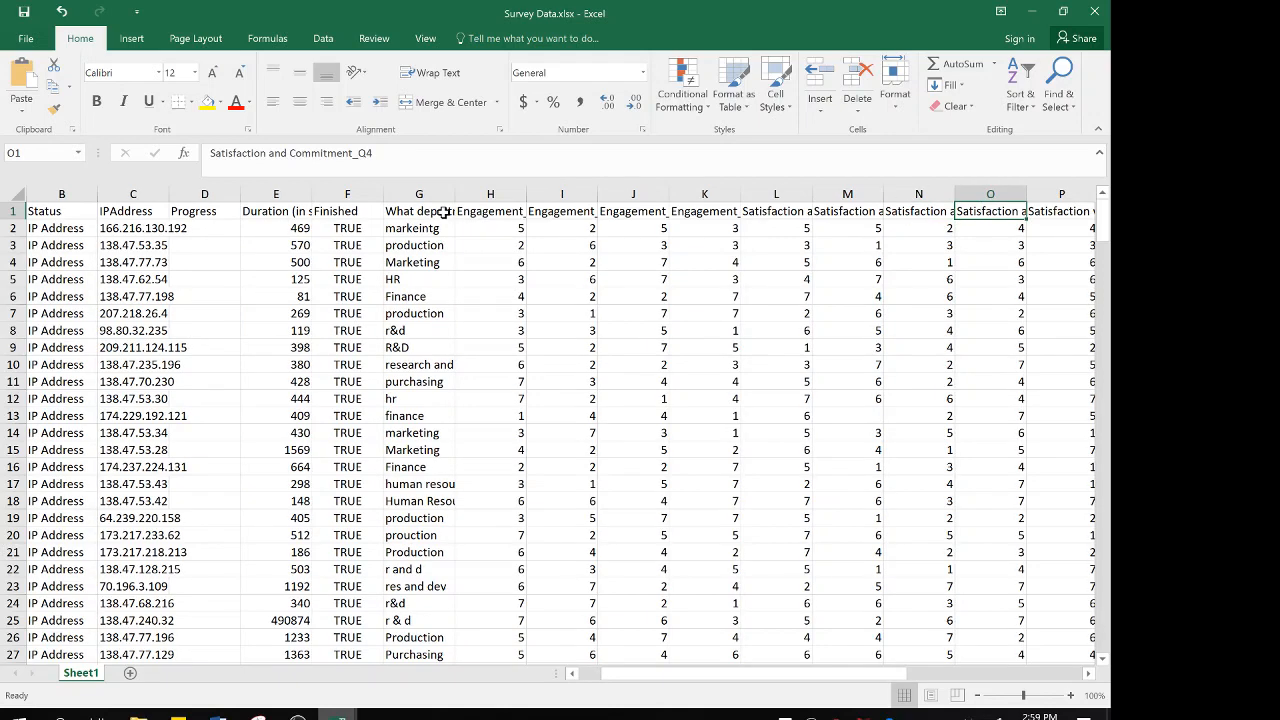
{"action": "key", "text": "Right"}
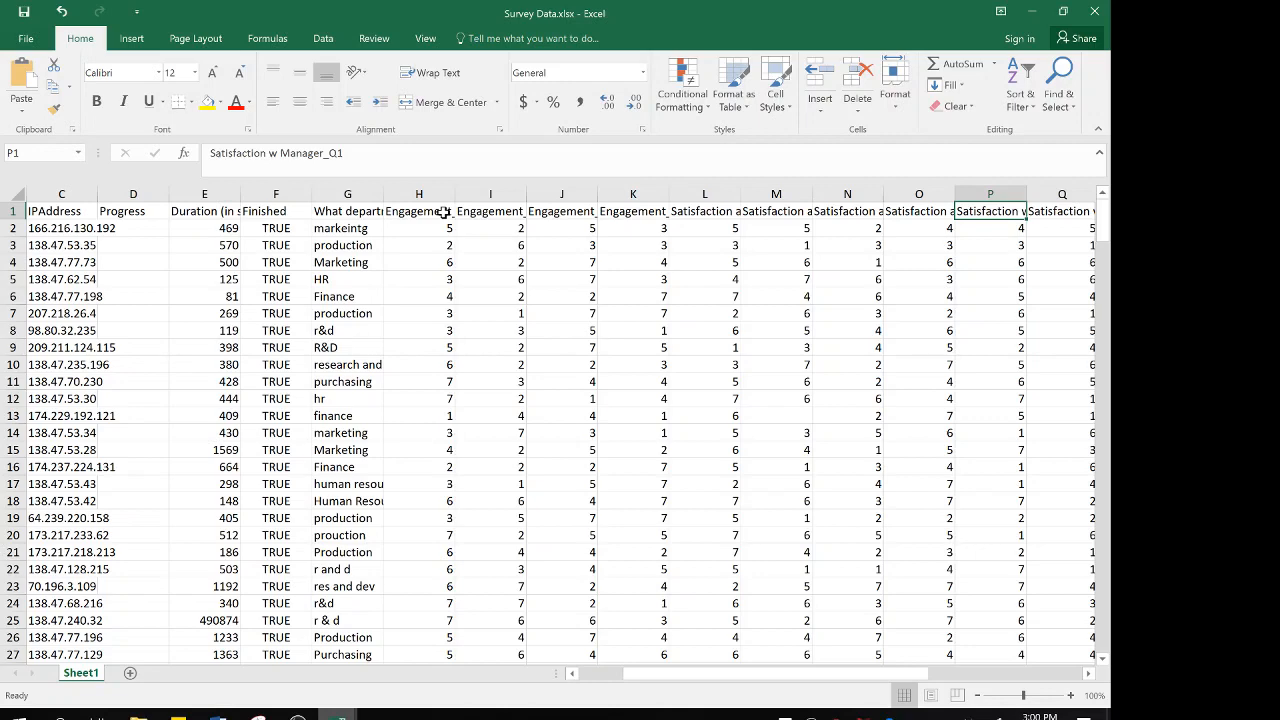
{"action": "key", "text": "Right"}
{"action": "key", "text": "Right"}
{"action": "key", "text": "Right"}
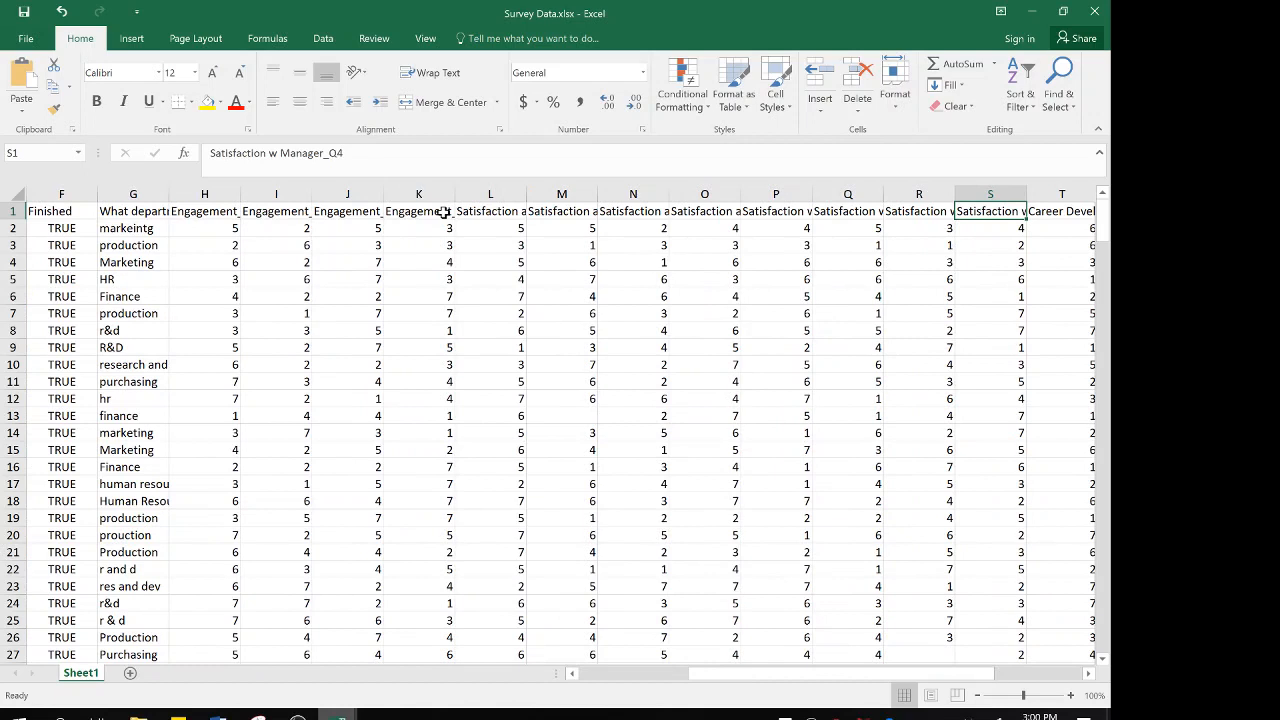
{"action": "key", "text": "Left"}
{"action": "key", "text": "Left"}
{"action": "key", "text": "Left"}
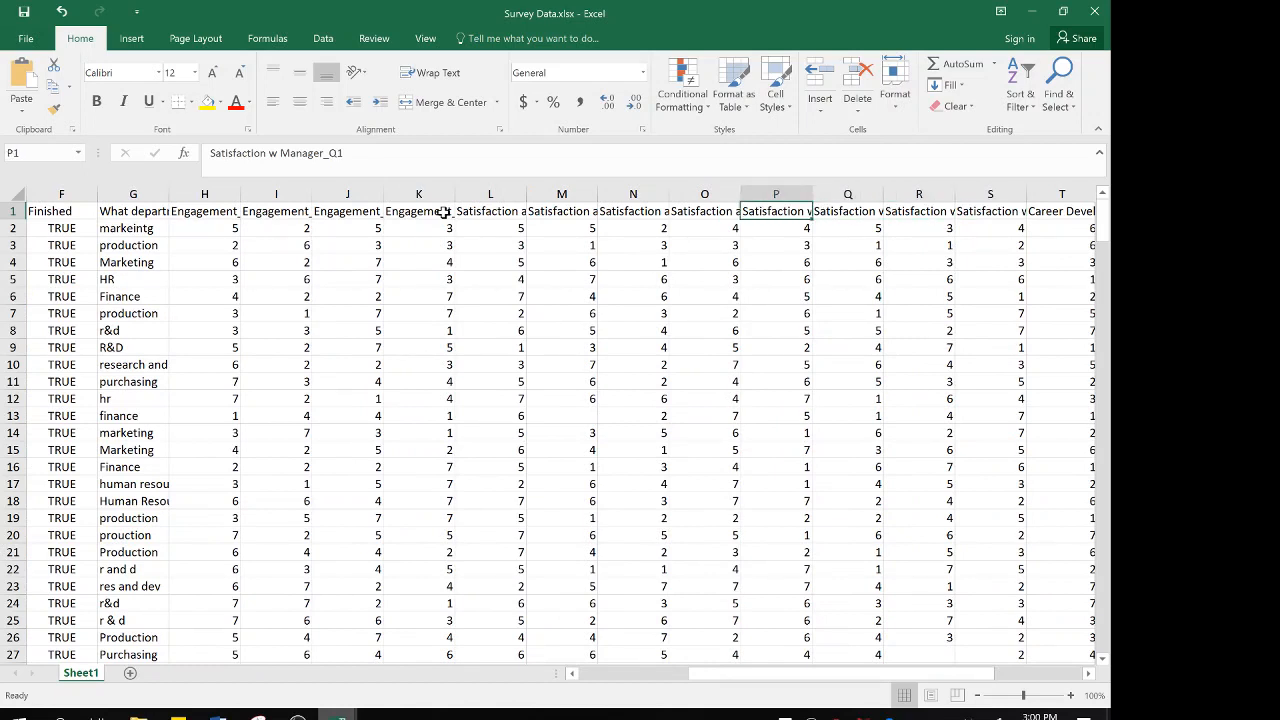
{"action": "key", "text": "Right"}
{"action": "key", "text": "Right"}
{"action": "key", "text": "Right"}
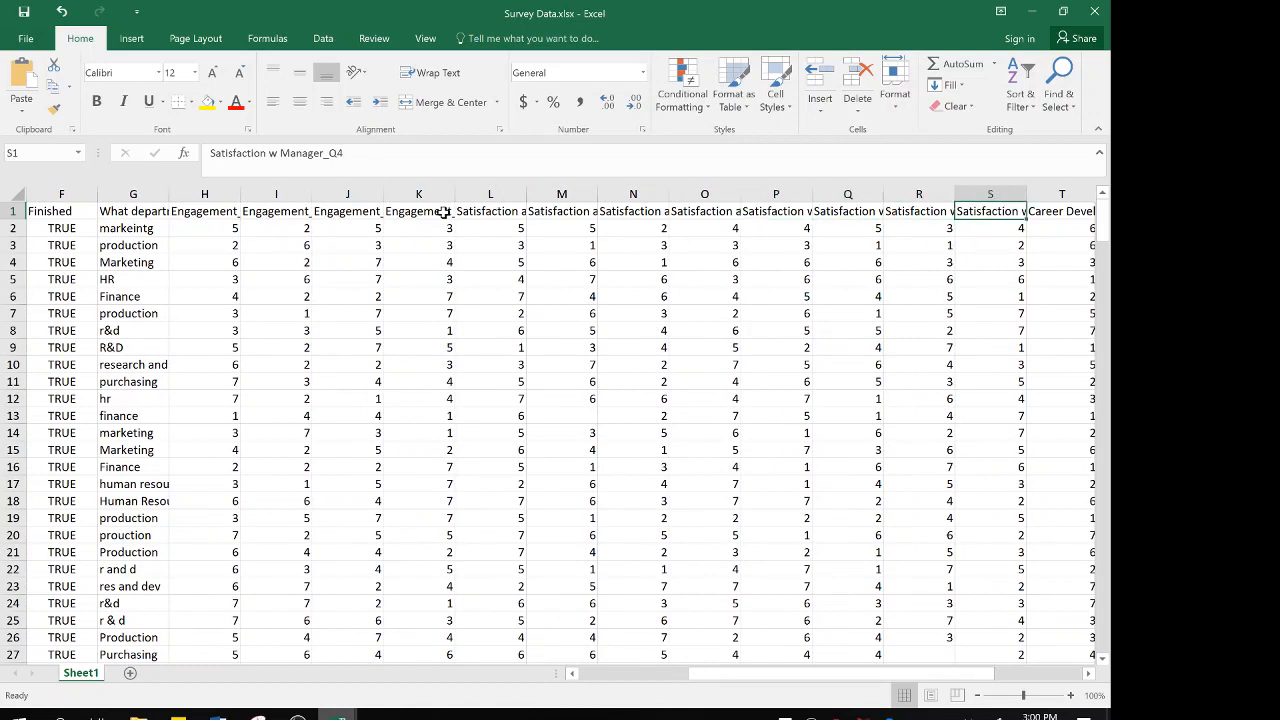
Check the Career Development Opportunities question headings from Q1 through Q4, going over the set twice
{"action": "key", "text": "Right"}
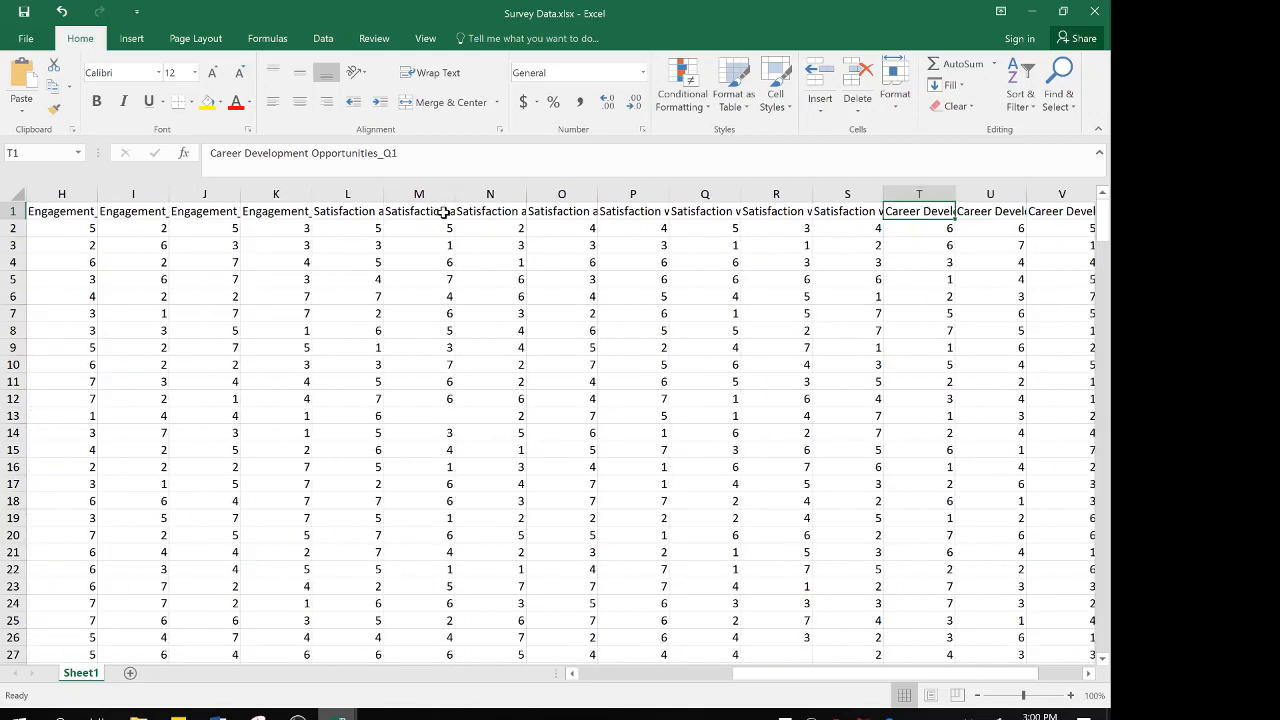
{"action": "key", "text": "Right"}
{"action": "key", "text": "Right"}
{"action": "key", "text": "Right"}
{"action": "key", "text": "Left"}
{"action": "key", "text": "Left"}
{"action": "key", "text": "Left"}
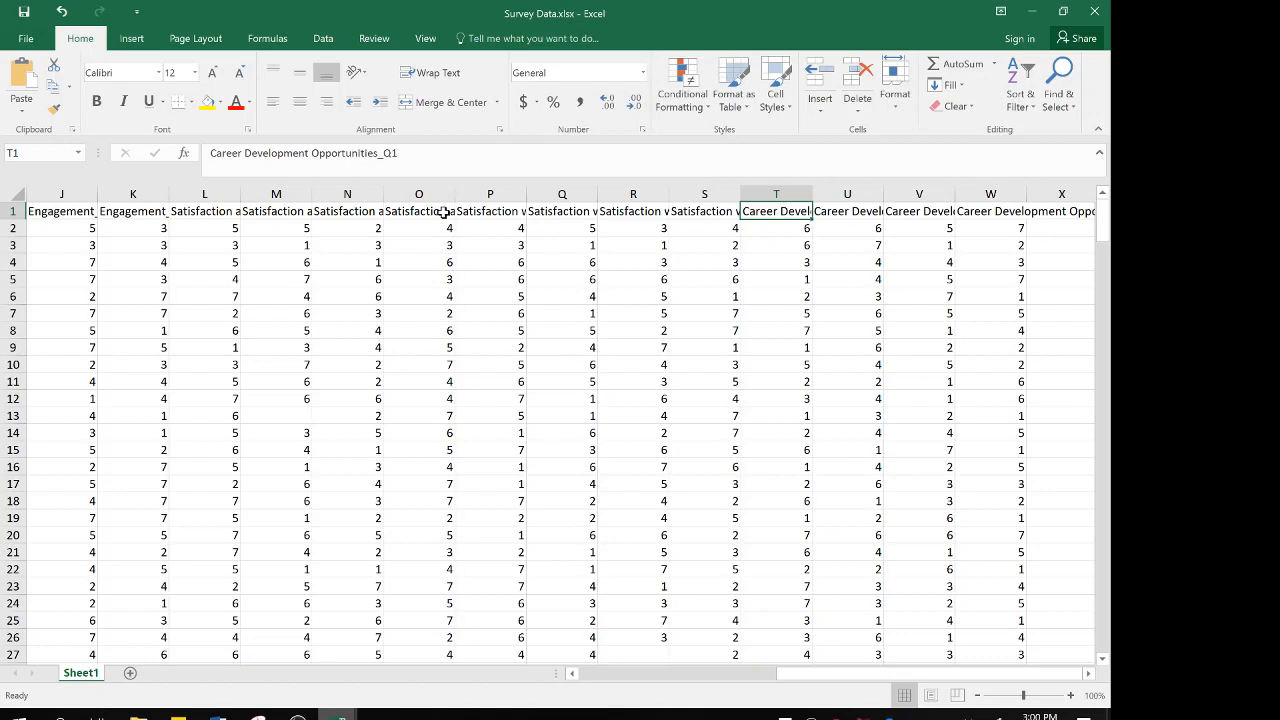
{"action": "key", "text": "Right"}
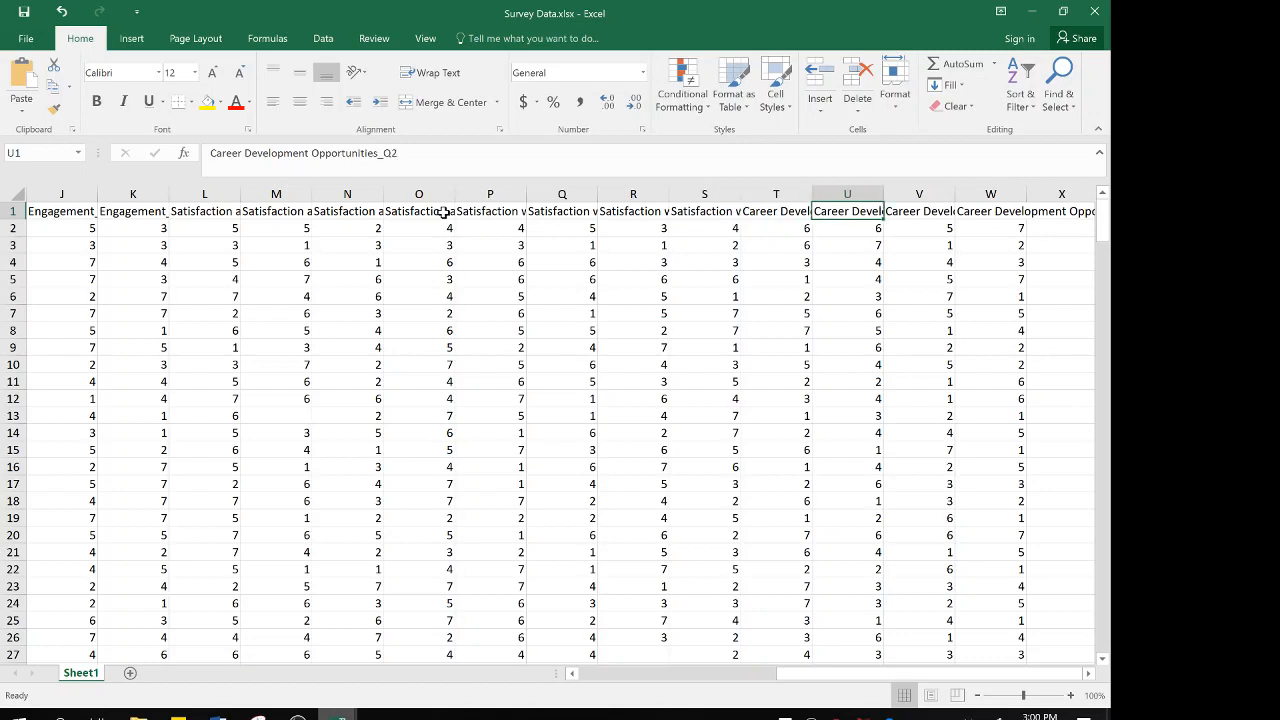
{"action": "key", "text": "Right"}
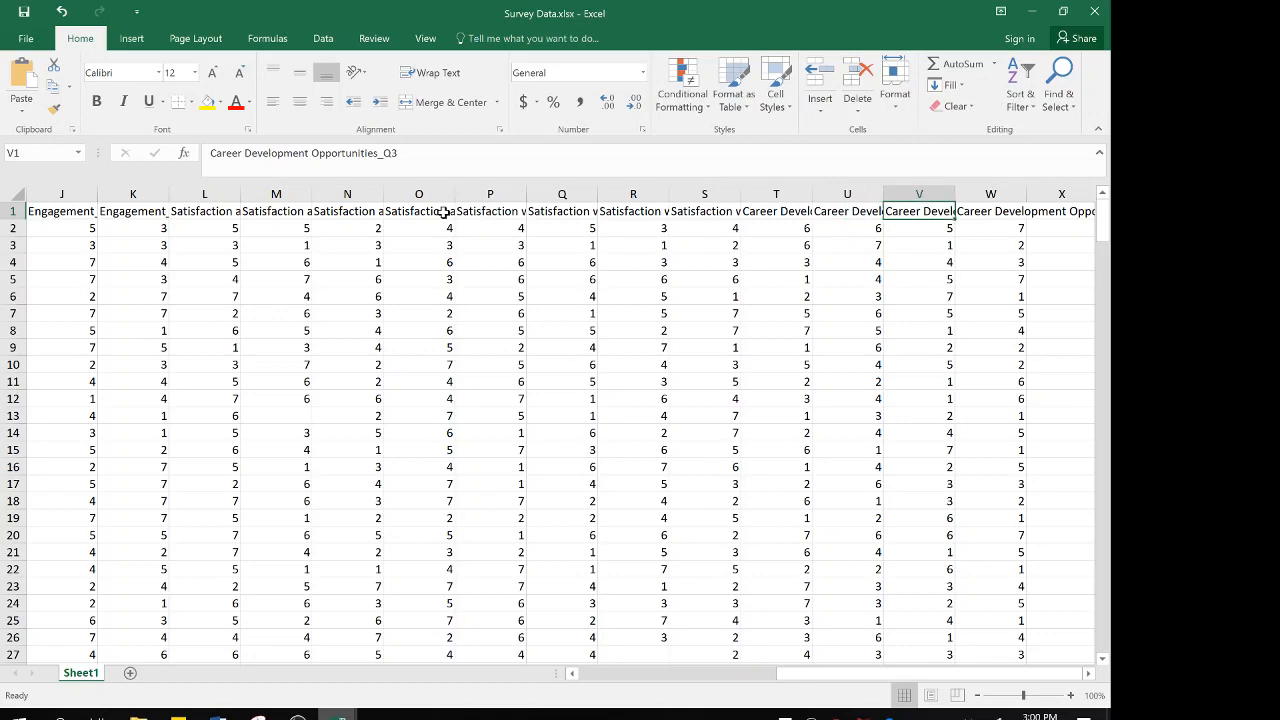
{"action": "key", "text": "Right"}
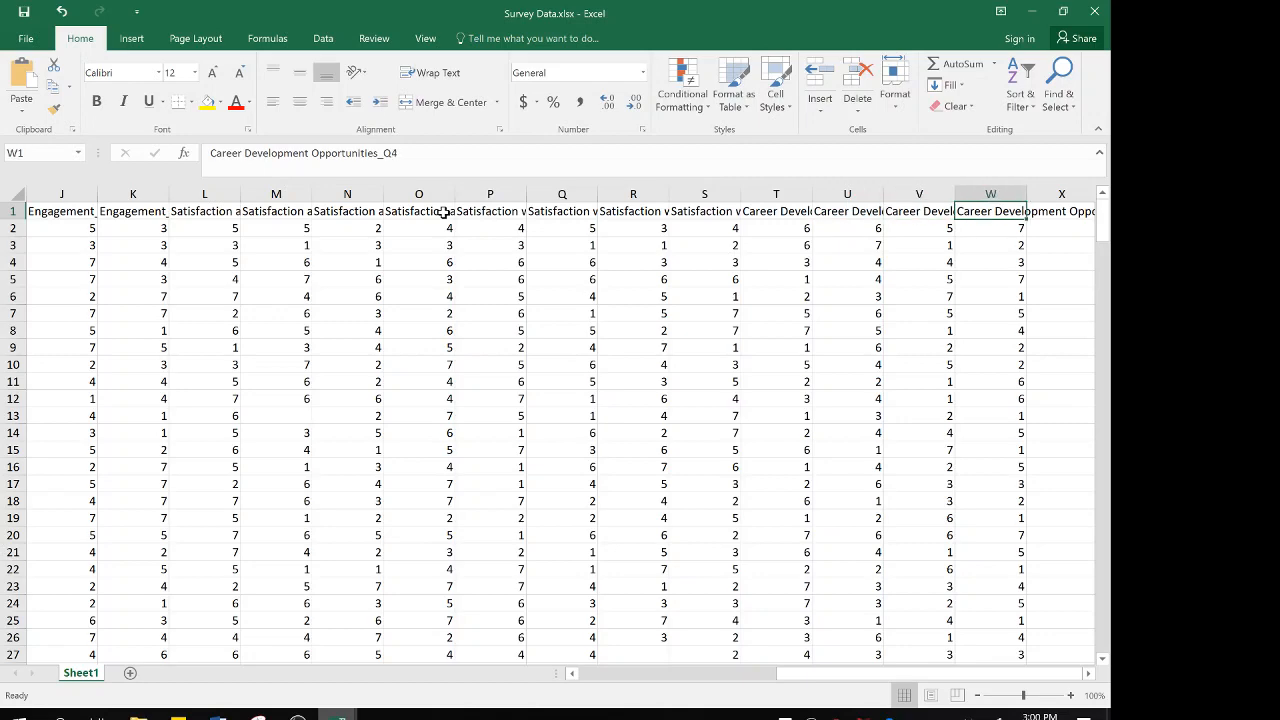
Check for further columns beyond Career Development Opportunities_Q4, and return to the Email heading in A1
{"action": "key", "text": "Right"}
{"action": "key", "text": "Right"}
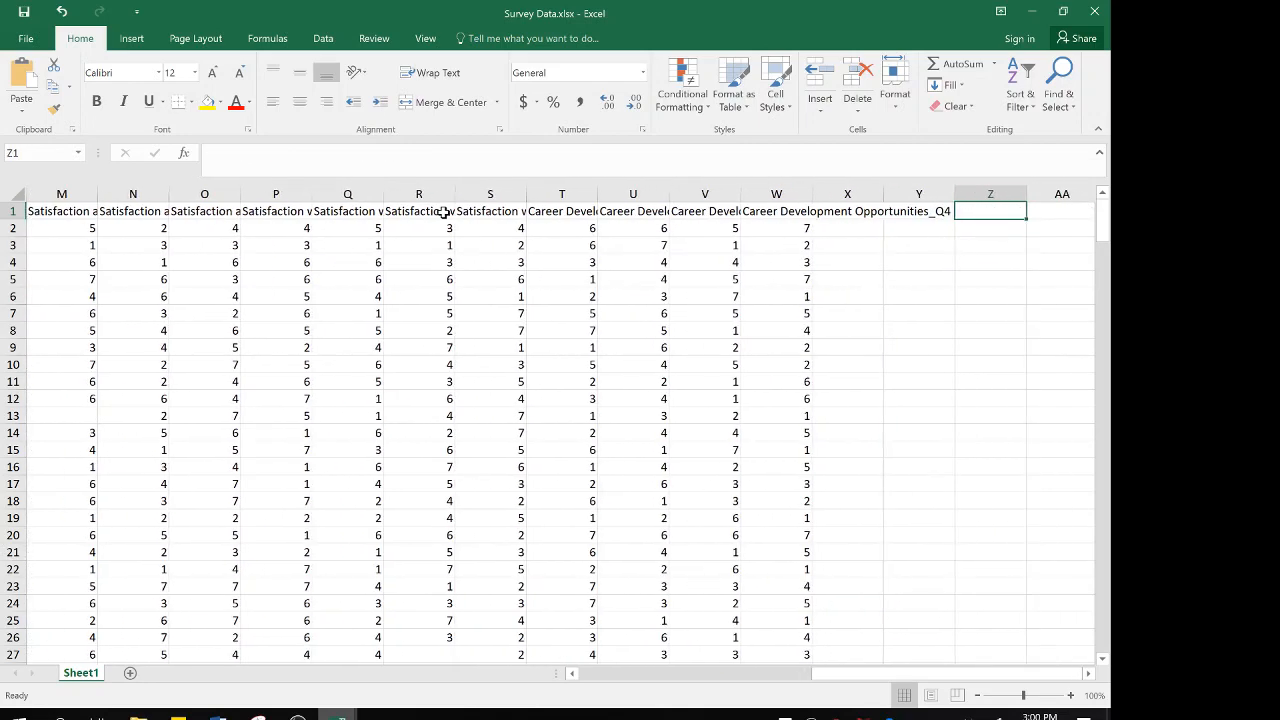
{"action": "key", "text": "Left"}
{"action": "key", "text": "Left"}
{"action": "key", "text": "Left"}
{"action": "key", "text": "Left"}
{"action": "key", "text": "Left"}
{"action": "key", "text": "Left"}
{"action": "key", "text": "Left"}
{"action": "key", "text": "Left"}
{"action": "key", "text": "Left"}
{"action": "key", "text": "Left"}
{"action": "key", "text": "Left"}
{"action": "key", "text": "Left"}
{"action": "key", "text": "Left"}
{"action": "key", "text": "Left"}
{"action": "key", "text": "Left"}
{"action": "key", "text": "Left"}
{"action": "key", "text": "Left"}
{"action": "key", "text": "Left"}
{"action": "key", "text": "Left"}
{"action": "key", "text": "Left"}
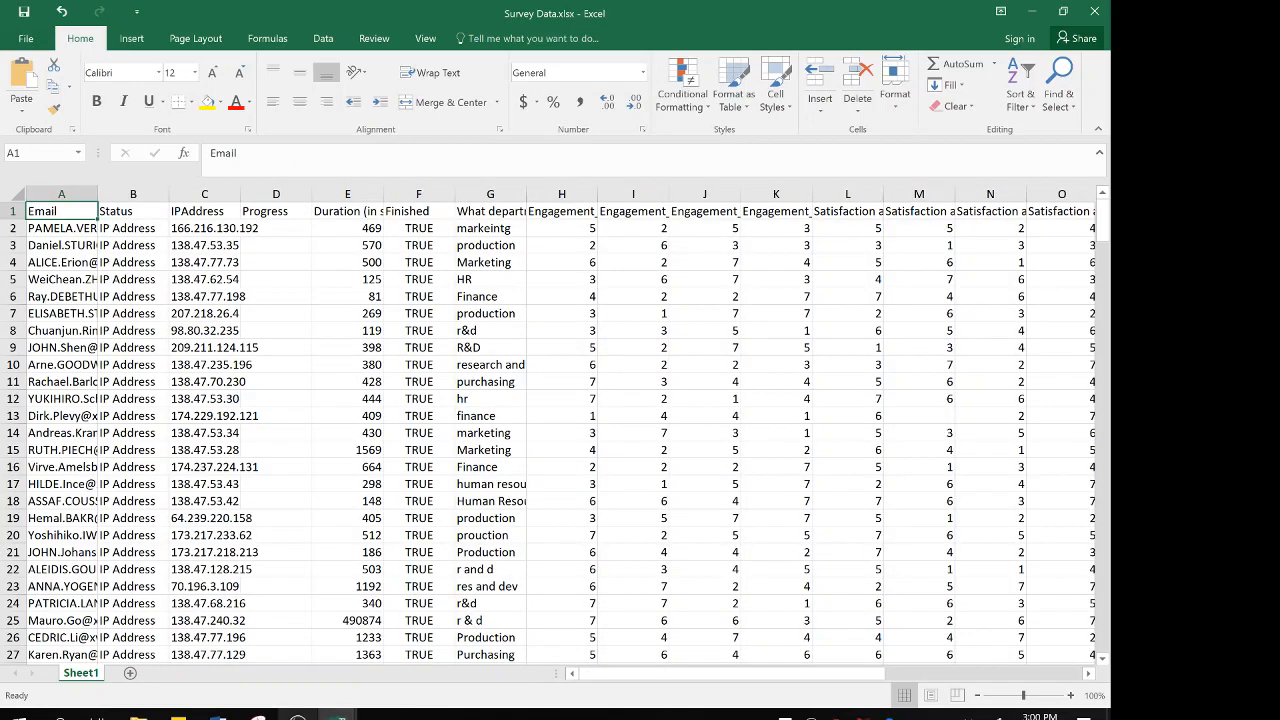
Consult the Data Cleaning Assignment Instructions document in Word, and return to the Engagement responses in the Survey Data workbook
{"action": "mouse_move", "coordinate": [218, 714]}
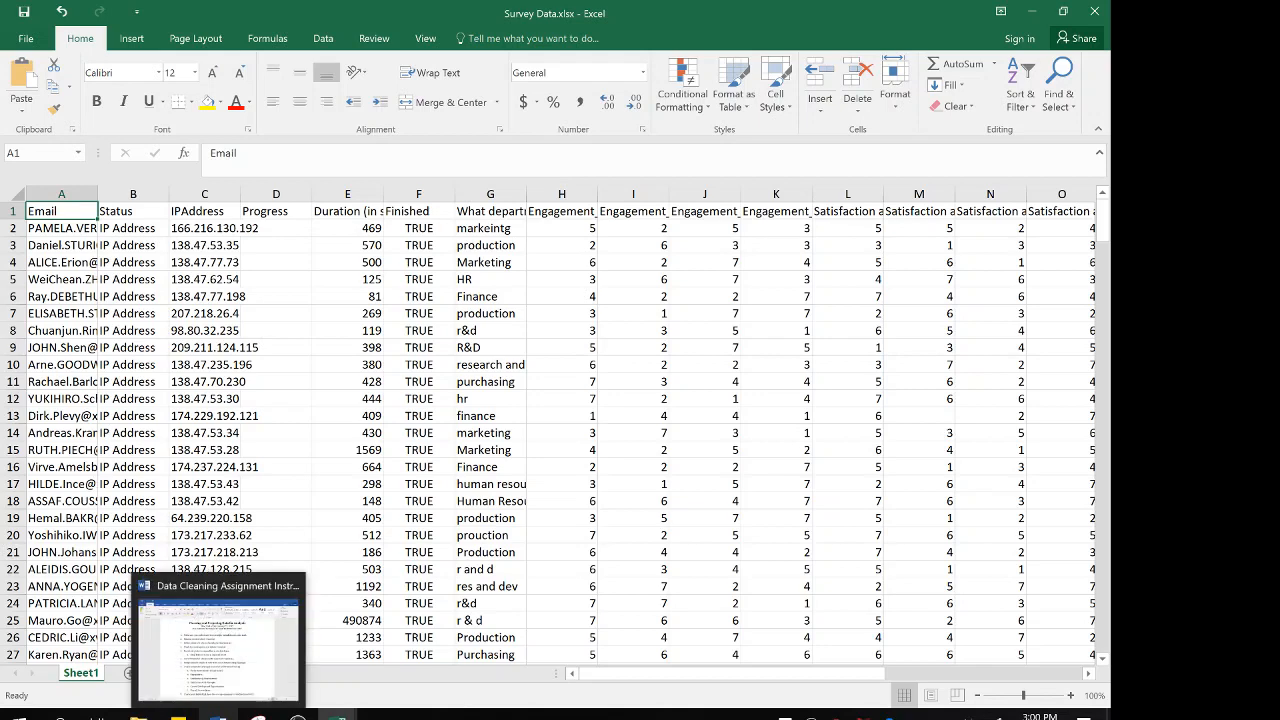
{"action": "left_click", "coordinate": [253, 660]}
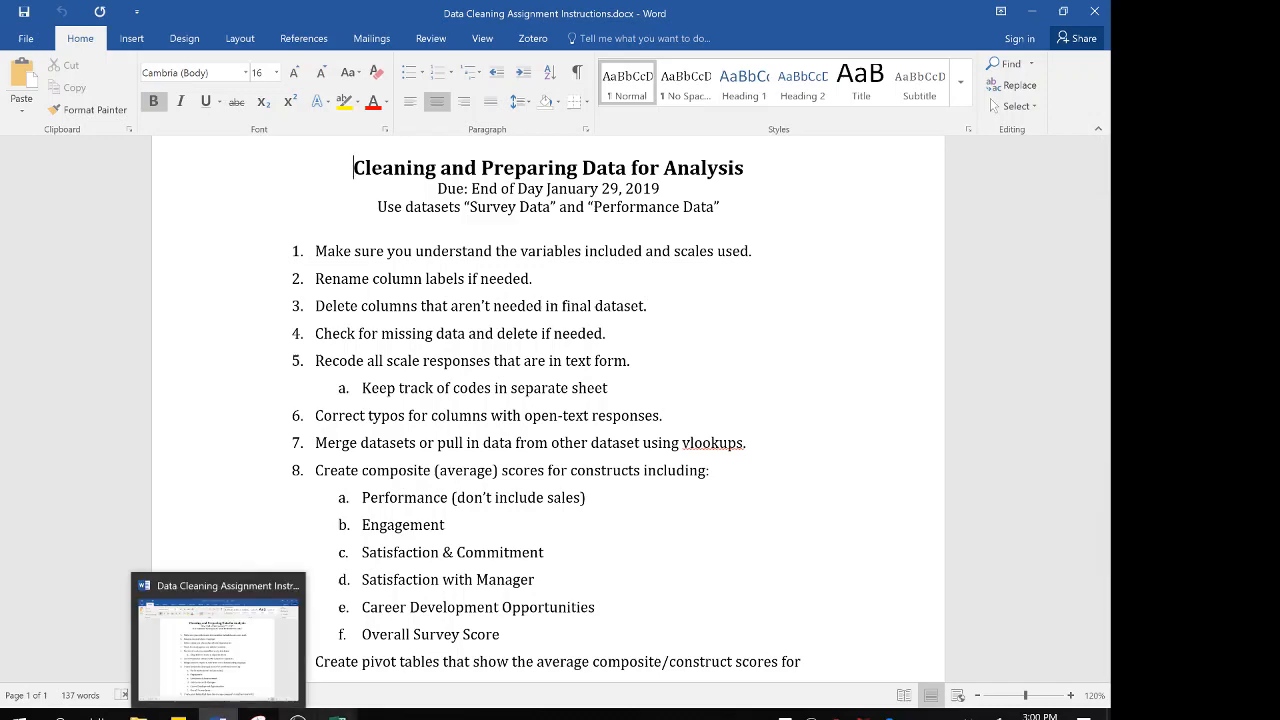
{"action": "mouse_move", "coordinate": [337, 712]}
{"action": "left_click", "coordinate": [406, 635]}
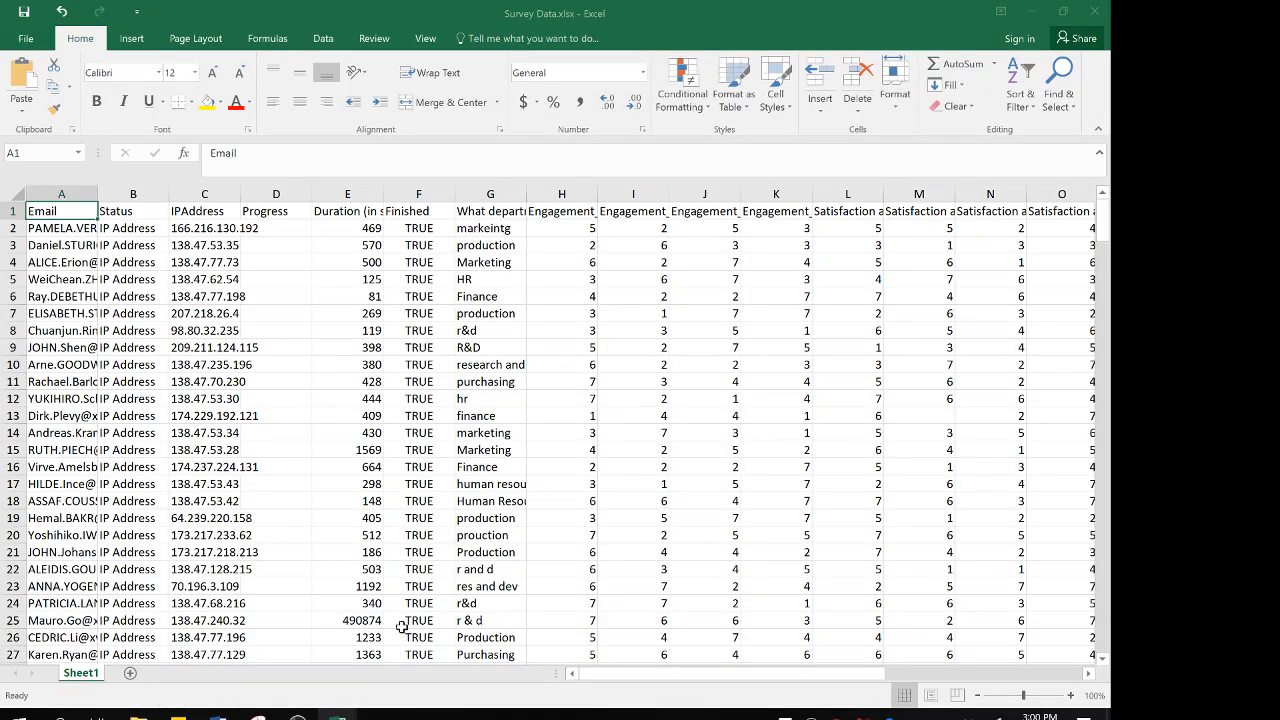
{"action": "left_click", "coordinate": [647, 243]}
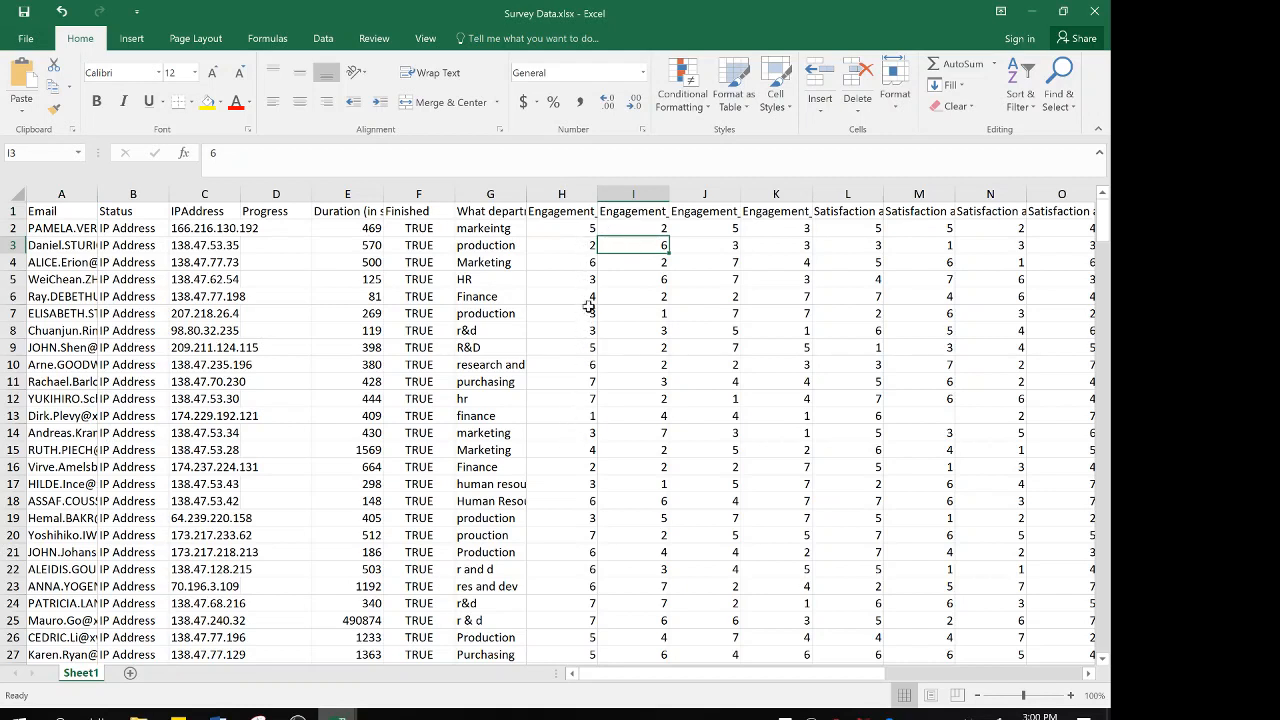
Add filters to the header row of the survey dataset
{"action": "left_click", "coordinate": [15, 211]}
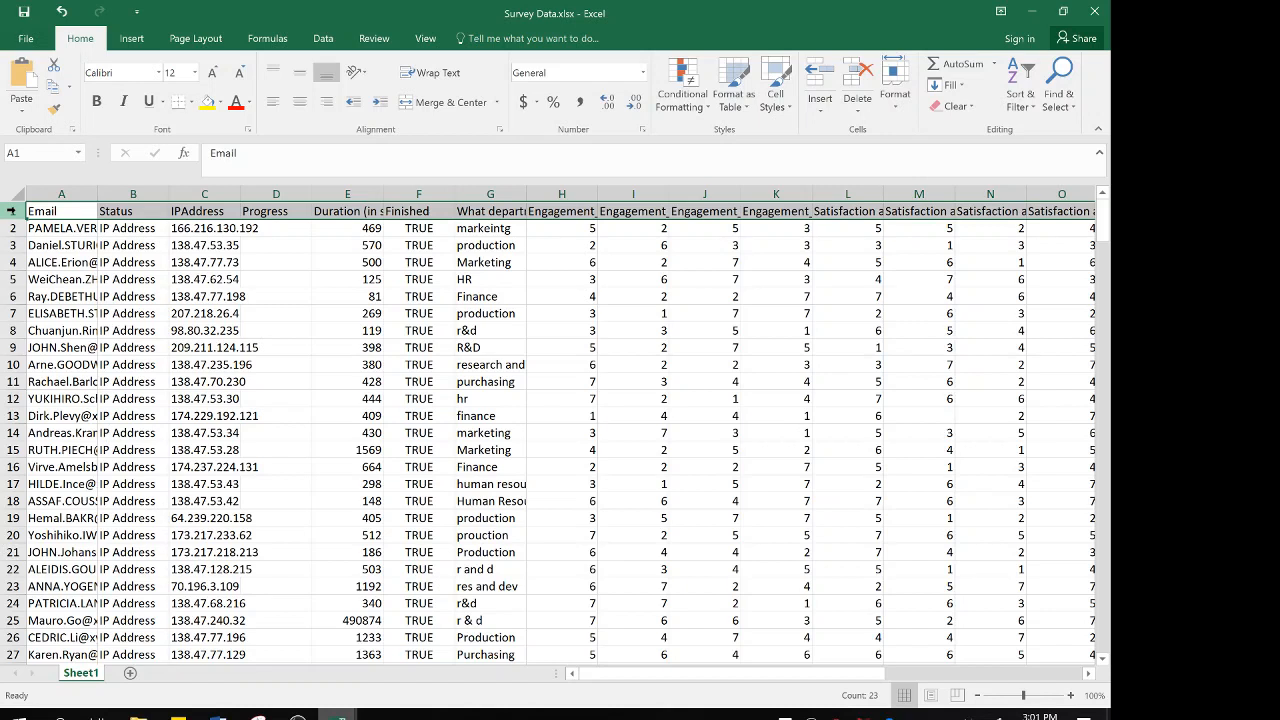
{"action": "left_click", "coordinate": [326, 40]}
{"action": "left_click", "coordinate": [414, 80]}
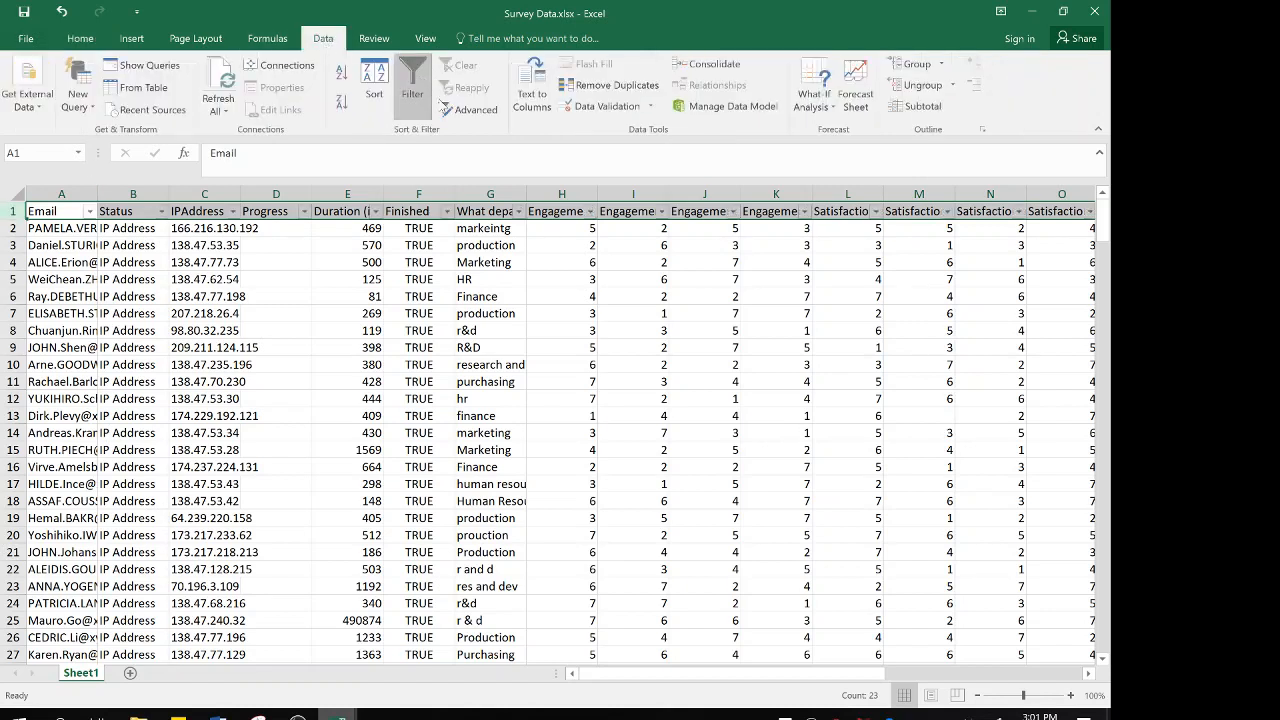
Examine the full set of response values in the Engagement_Q1 filter list, leaving the data unfiltered
{"action": "left_click", "coordinate": [580, 212]}
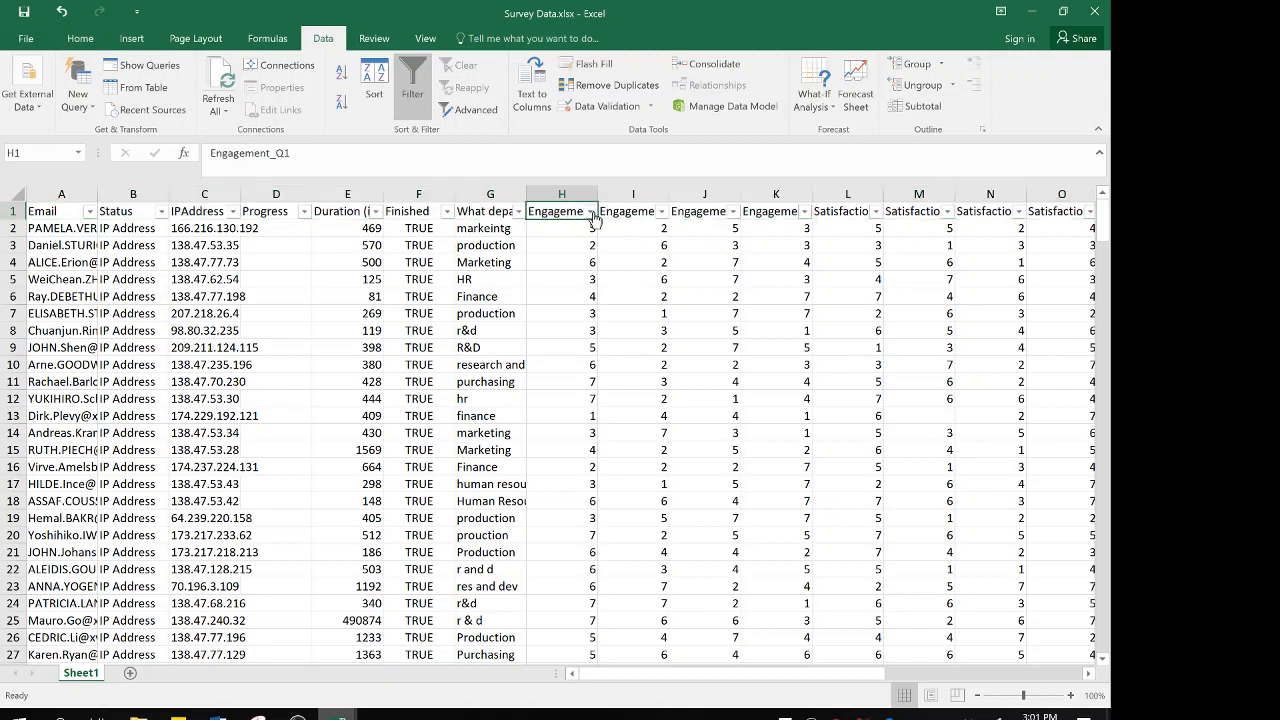
{"action": "left_click", "coordinate": [591, 213]}
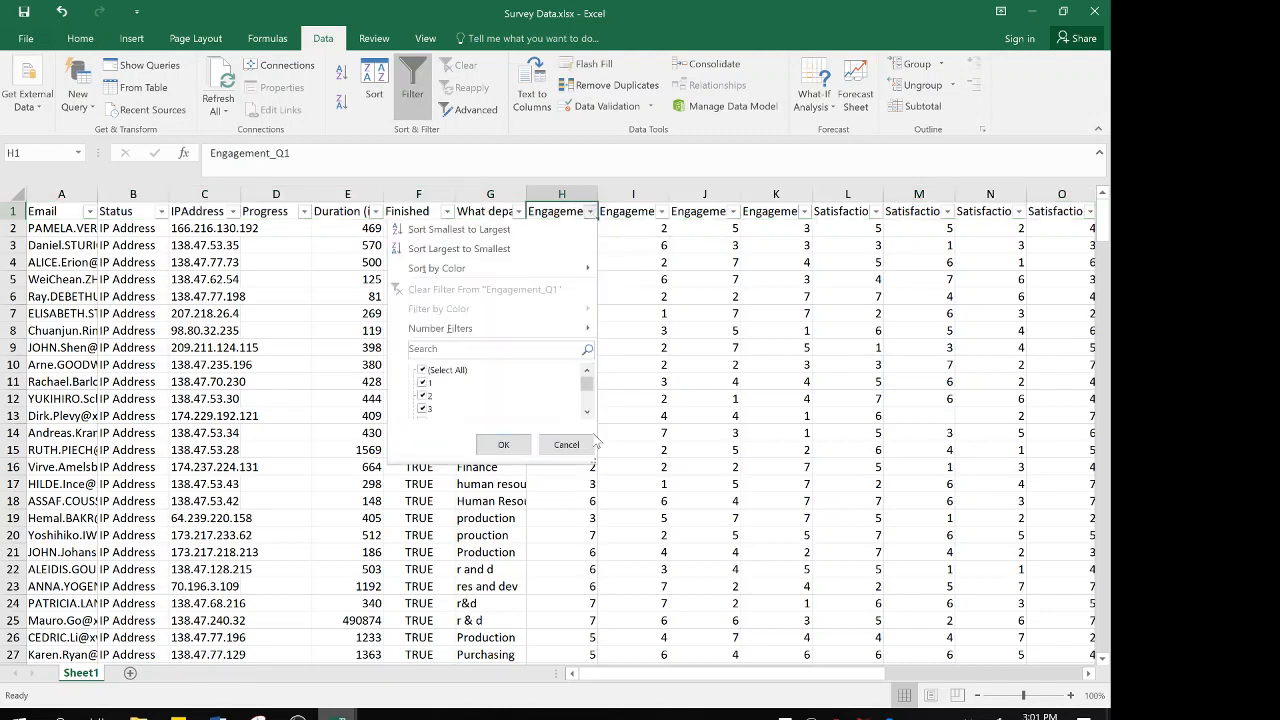
{"action": "left_click_drag", "start_coordinate": [593, 463], "coordinate": [660, 563]}
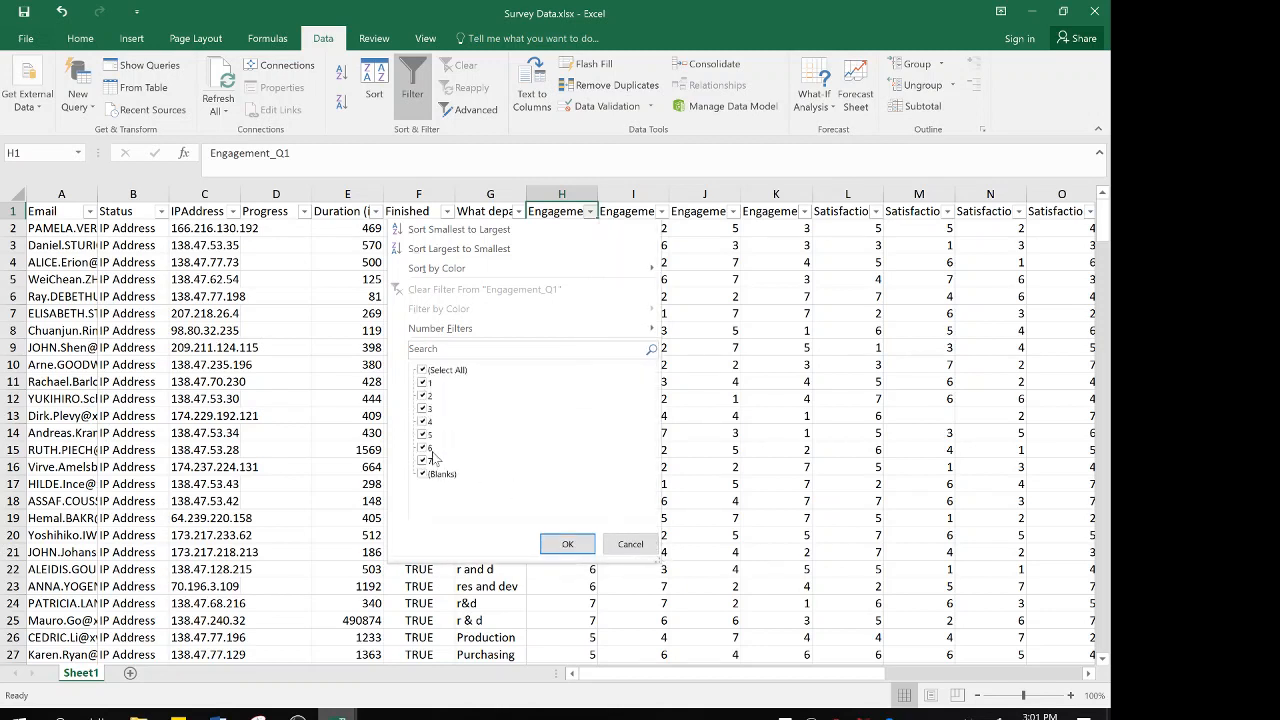
{"action": "left_click", "coordinate": [566, 544]}
Bold instruction 1 about understanding variables and scales in the Word assignment document, and return to the Survey Data workbook
{"action": "mouse_move", "coordinate": [218, 714]}
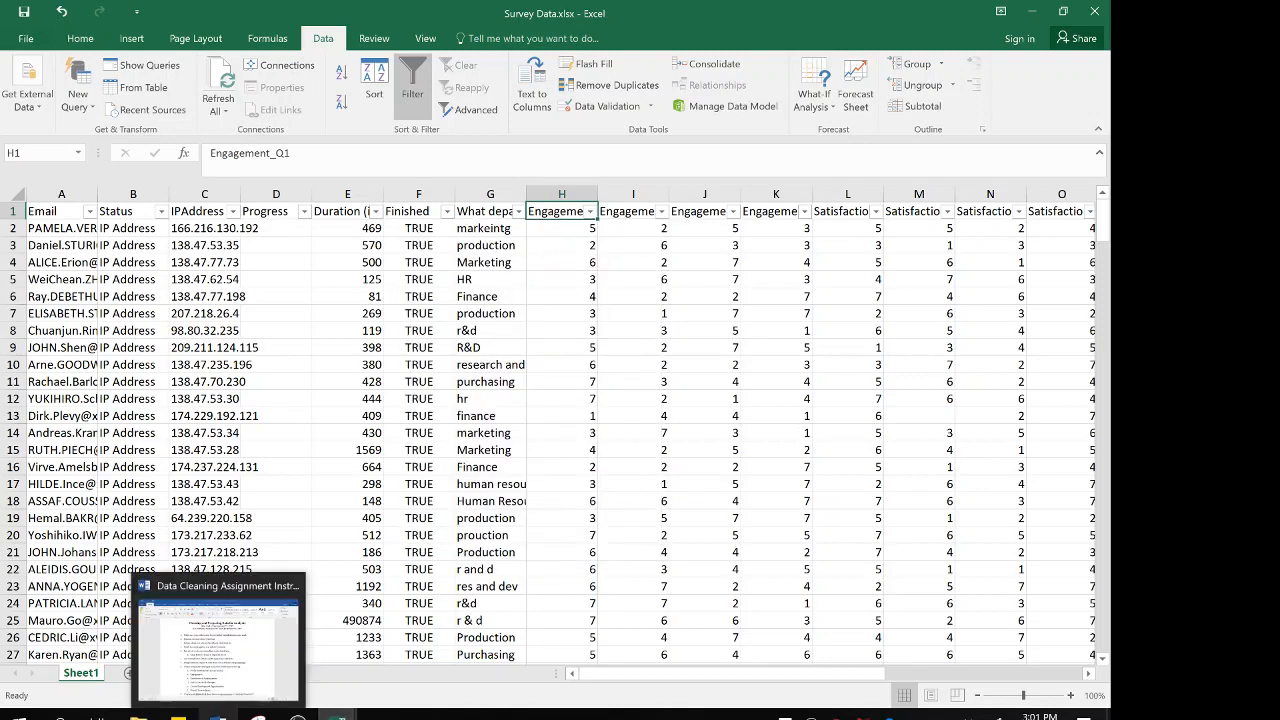
{"action": "left_click", "coordinate": [238, 666]}
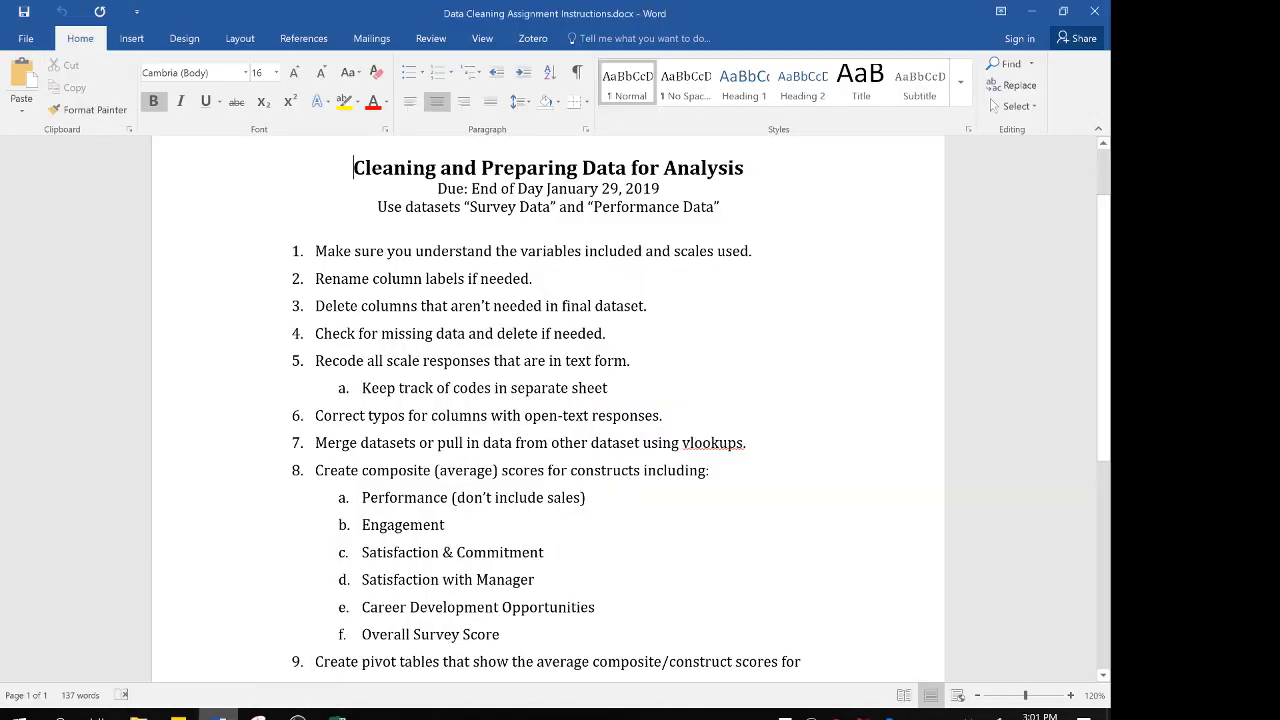
{"action": "double_click", "coordinate": [442, 251]}
{"action": "left_click", "coordinate": [442, 251]}
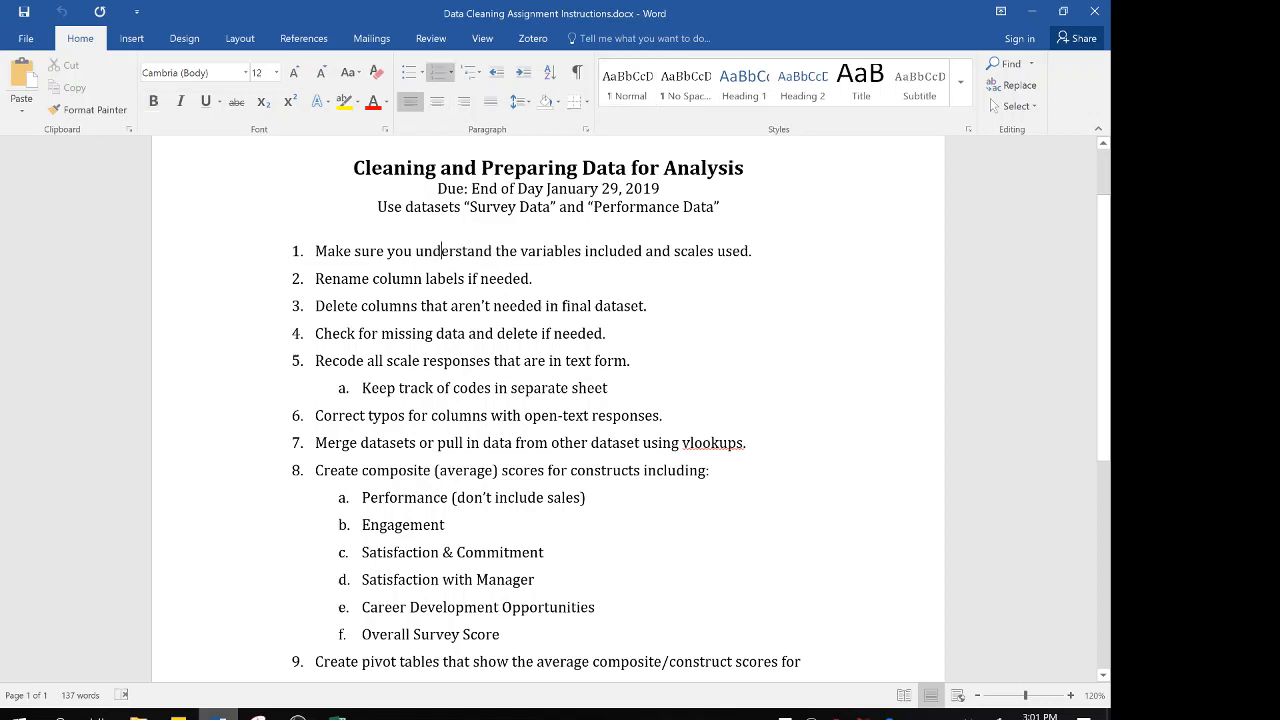
{"action": "triple_click", "coordinate": [448, 251]}
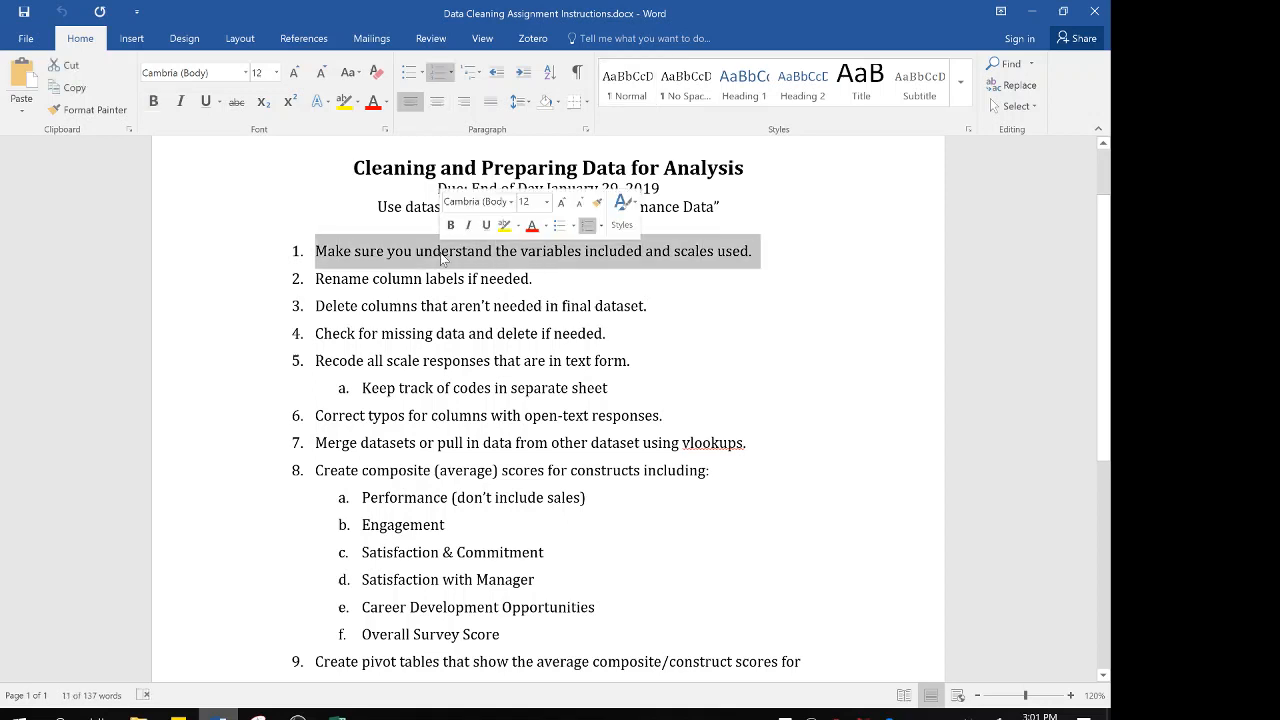
{"action": "left_click", "coordinate": [450, 225]}
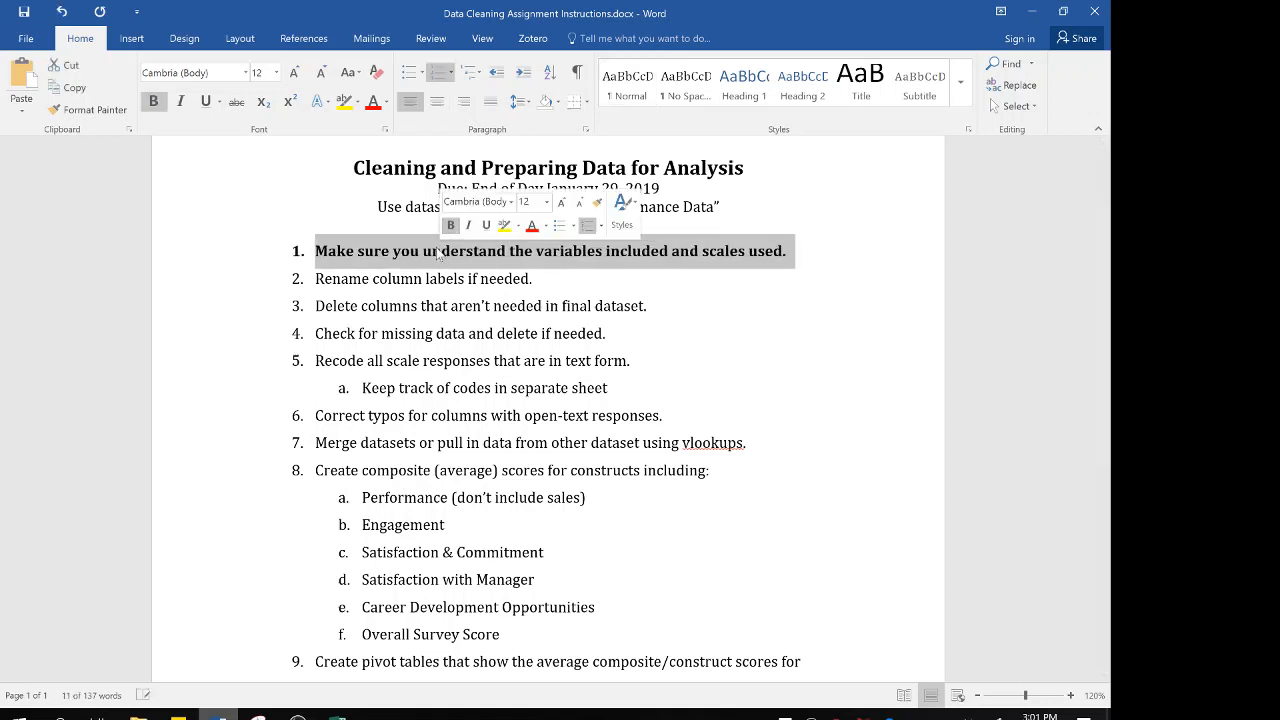
{"action": "left_click", "coordinate": [414, 279]}
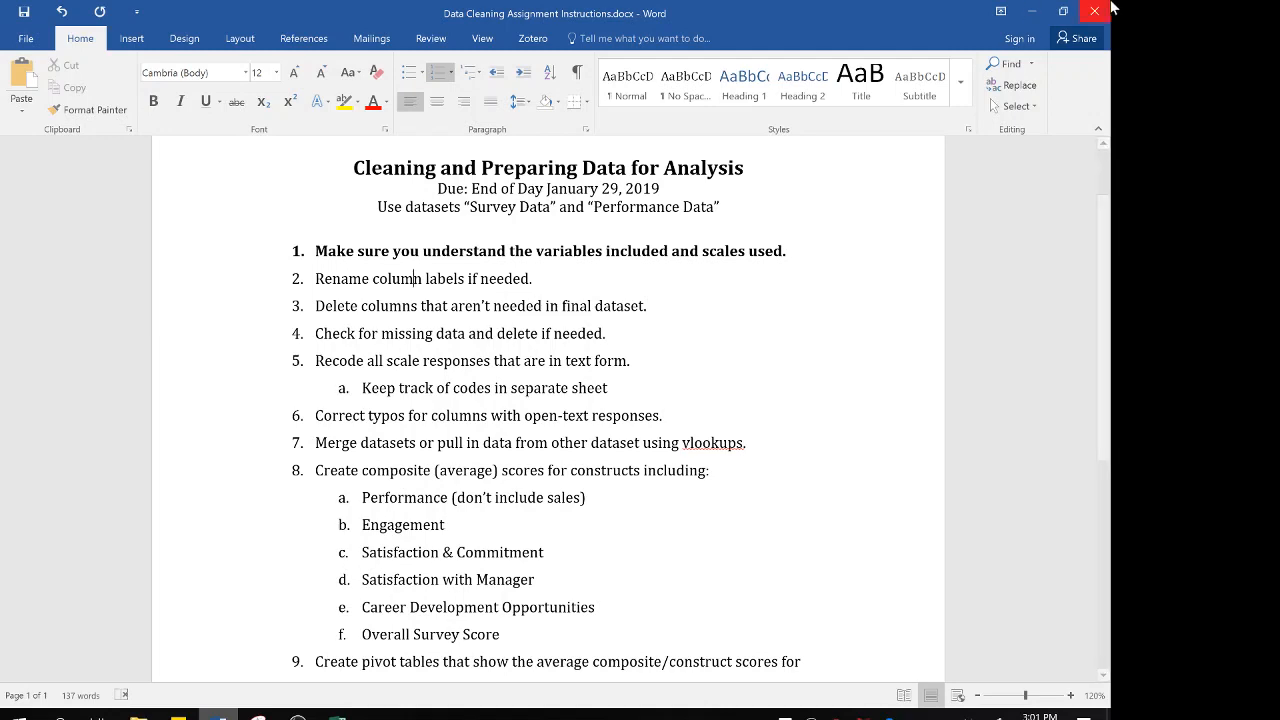
{"action": "left_click", "coordinate": [1036, 12]}
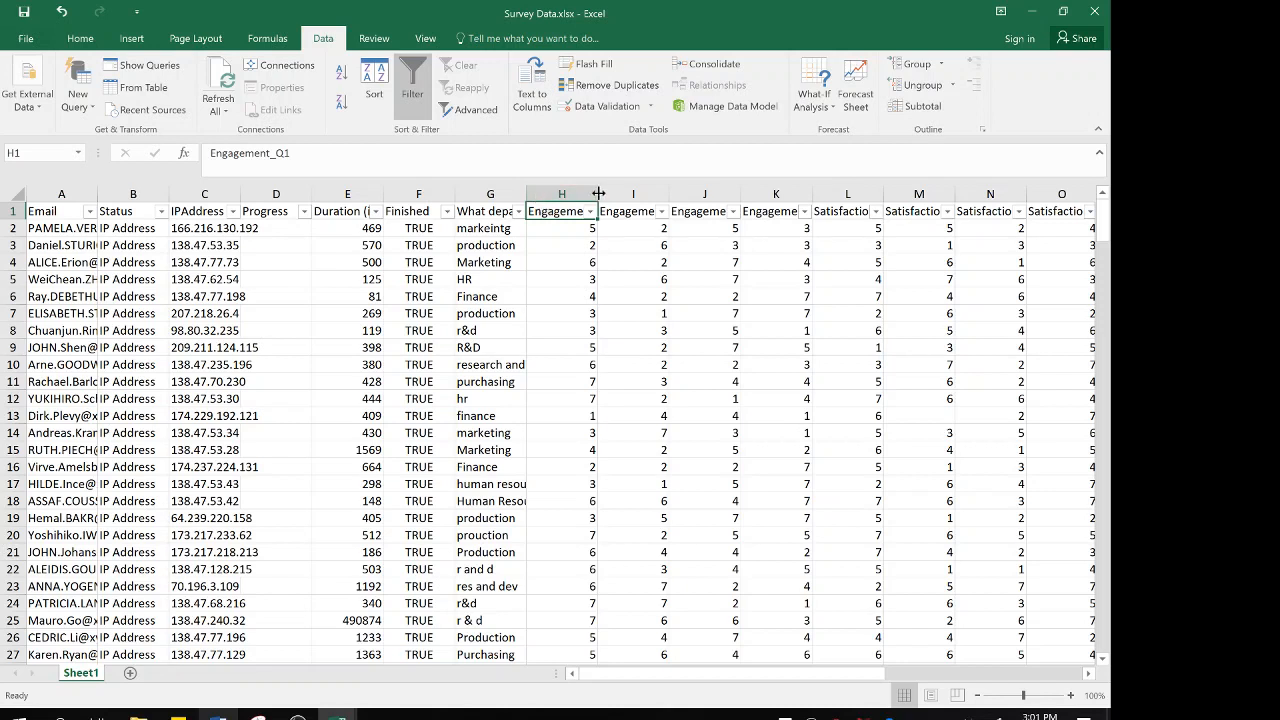
Narrow the Engagement_Q1 column slightly and rename the department question heading in G1 as Dept
{"action": "mouse_move", "coordinate": [598, 194]}
{"action": "left_mouse_down"}
{"action": "mouse_move", "coordinate": [669, 193]}
{"action": "mouse_move", "coordinate": [589, 194]}
{"action": "left_mouse_up"}
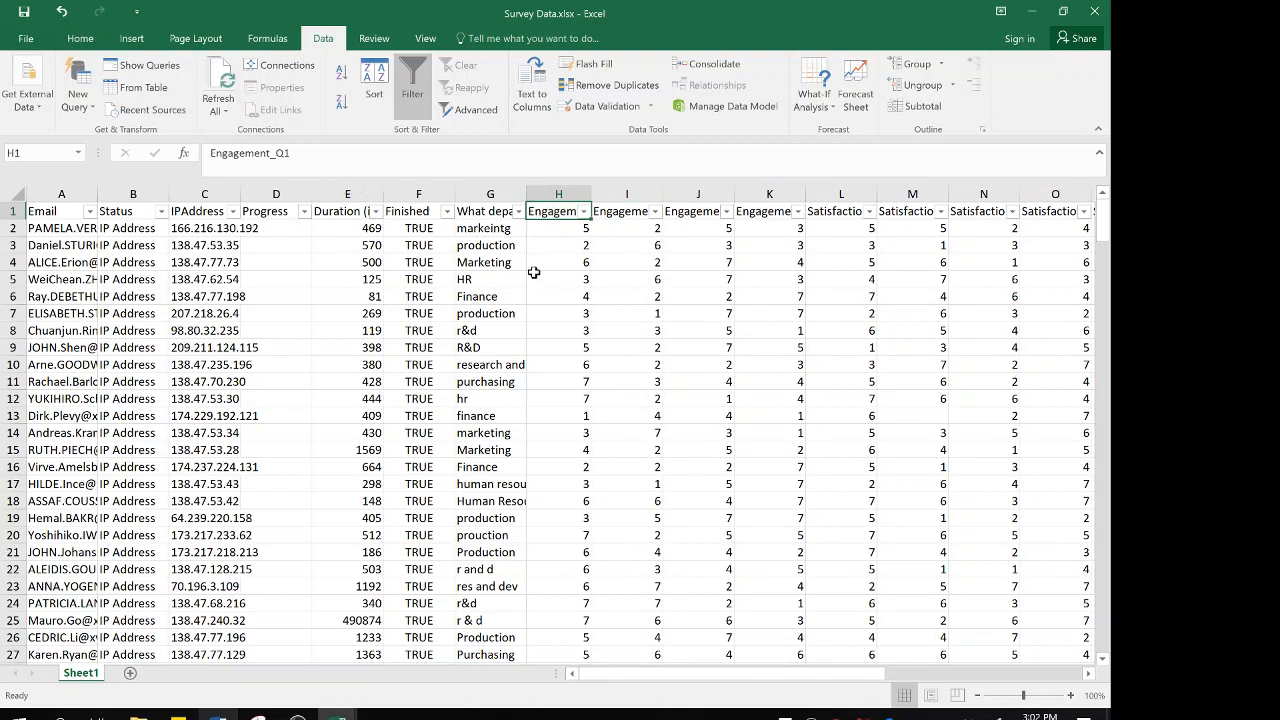
{"action": "left_click", "coordinate": [474, 211]}
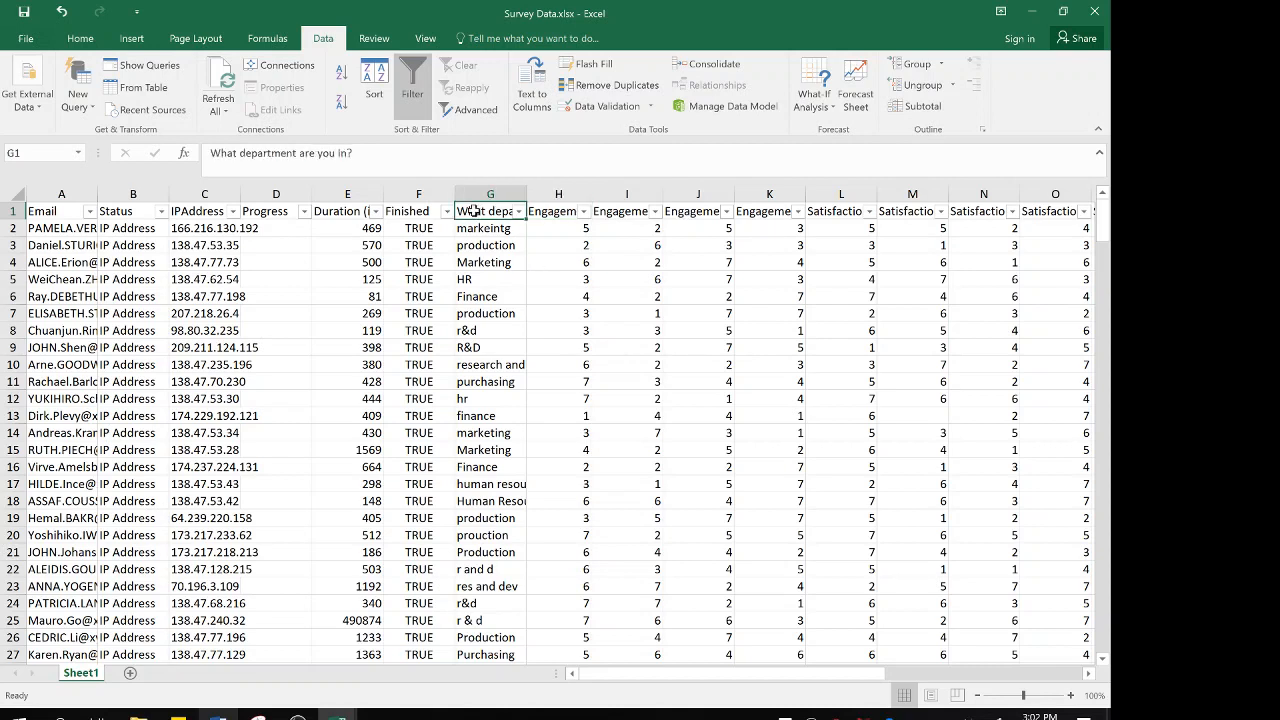
{"action": "type", "text": "Dept"}
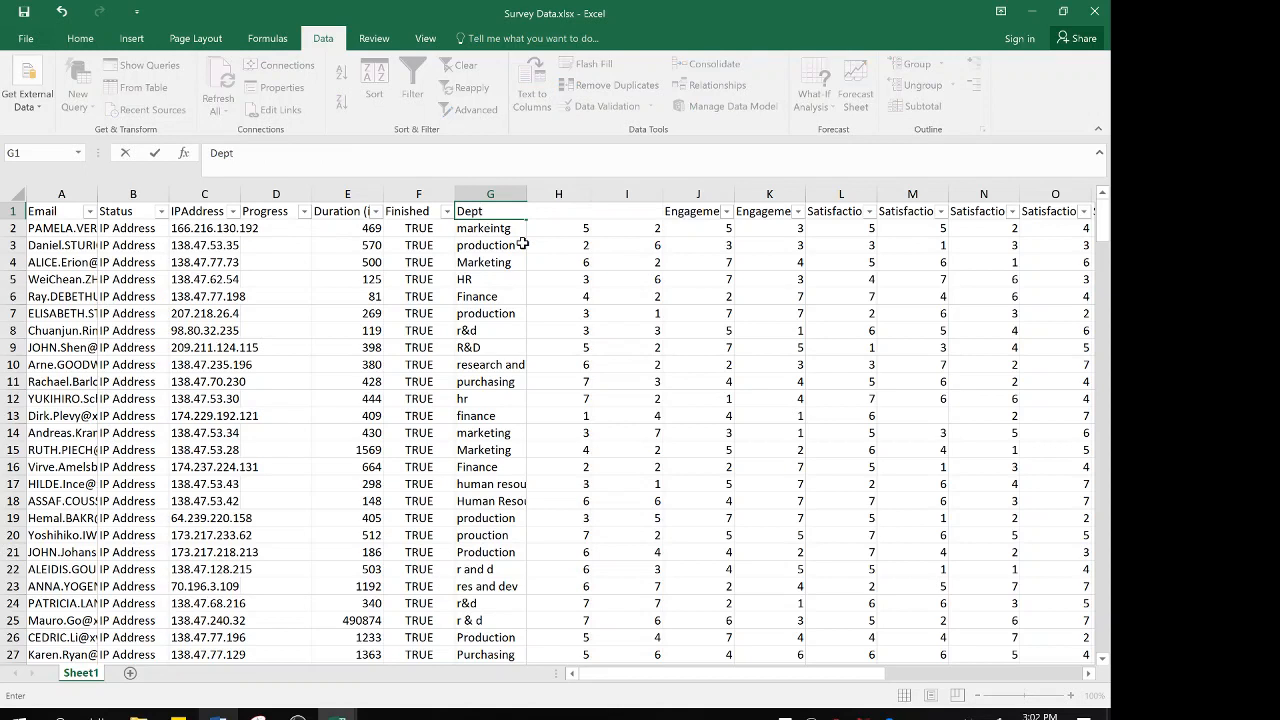
{"action": "key", "text": "Tab"}
{"action": "key", "text": "shift+Tab"}
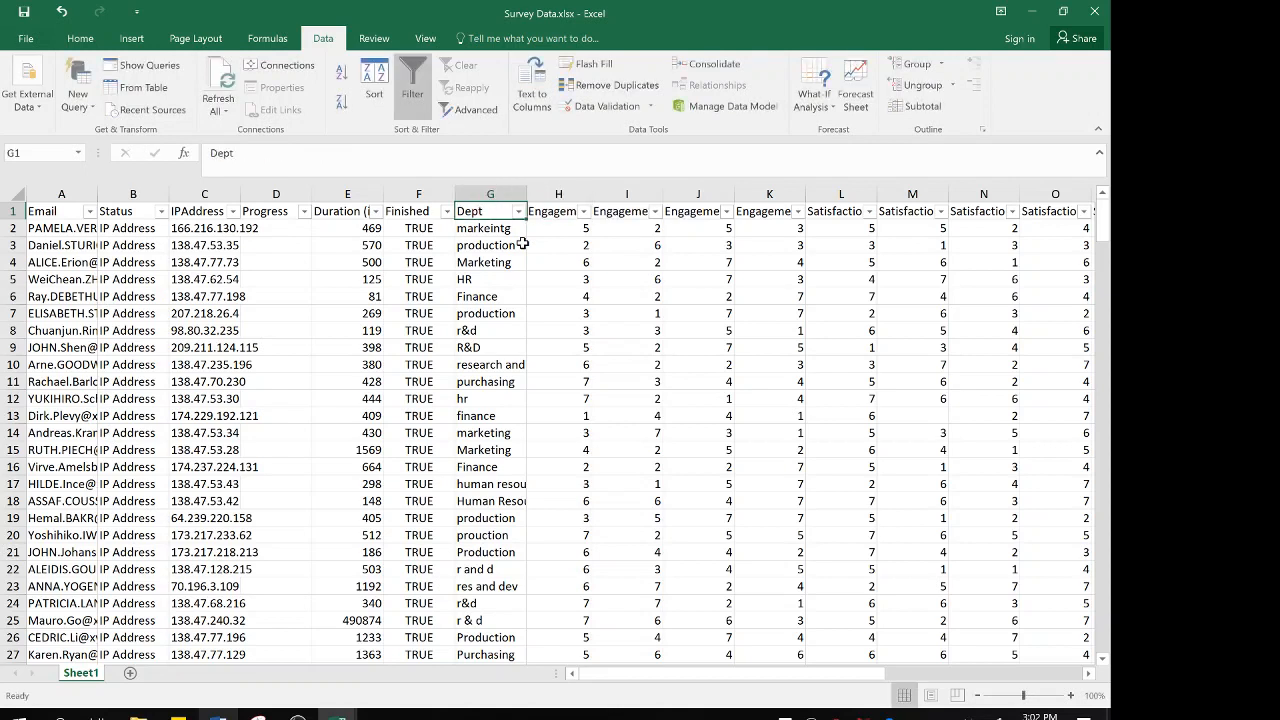
{"action": "key", "text": "Tab"}
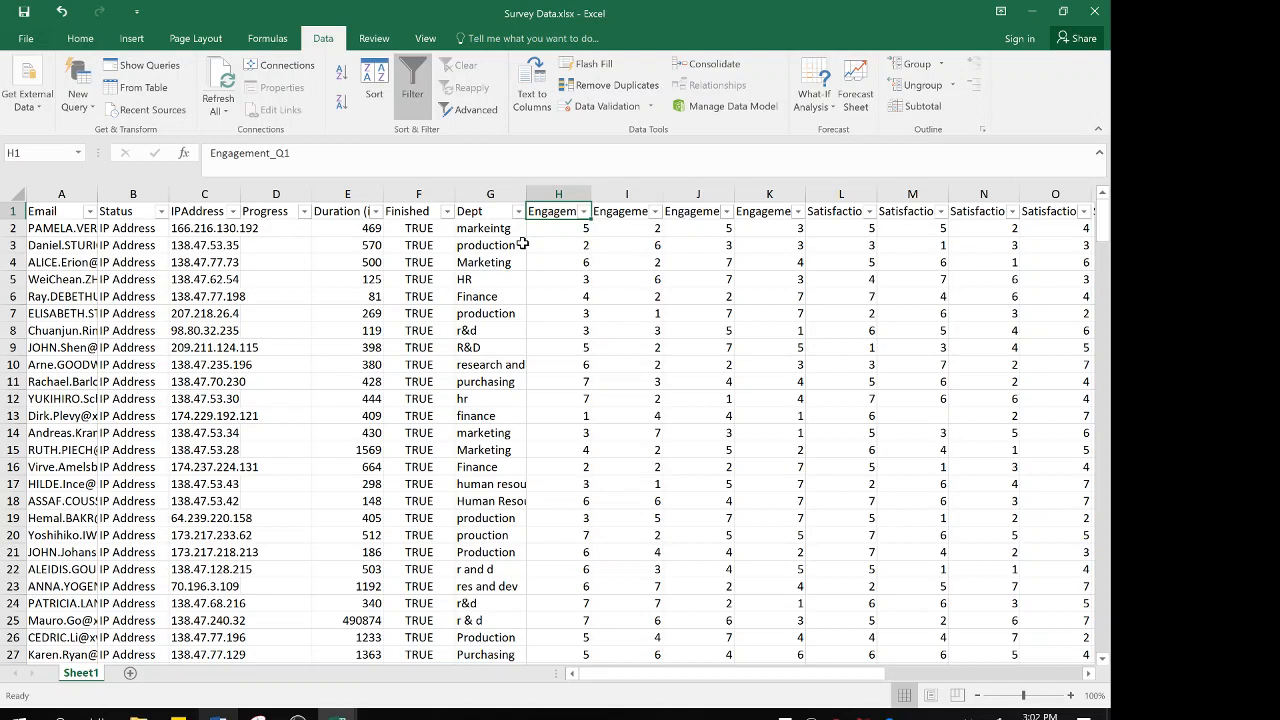
Rename the four Engagement question headings in H1 through K1 as Eng1, Eng2, Eng3 and Eng4
{"action": "type", "text": "Eng"}
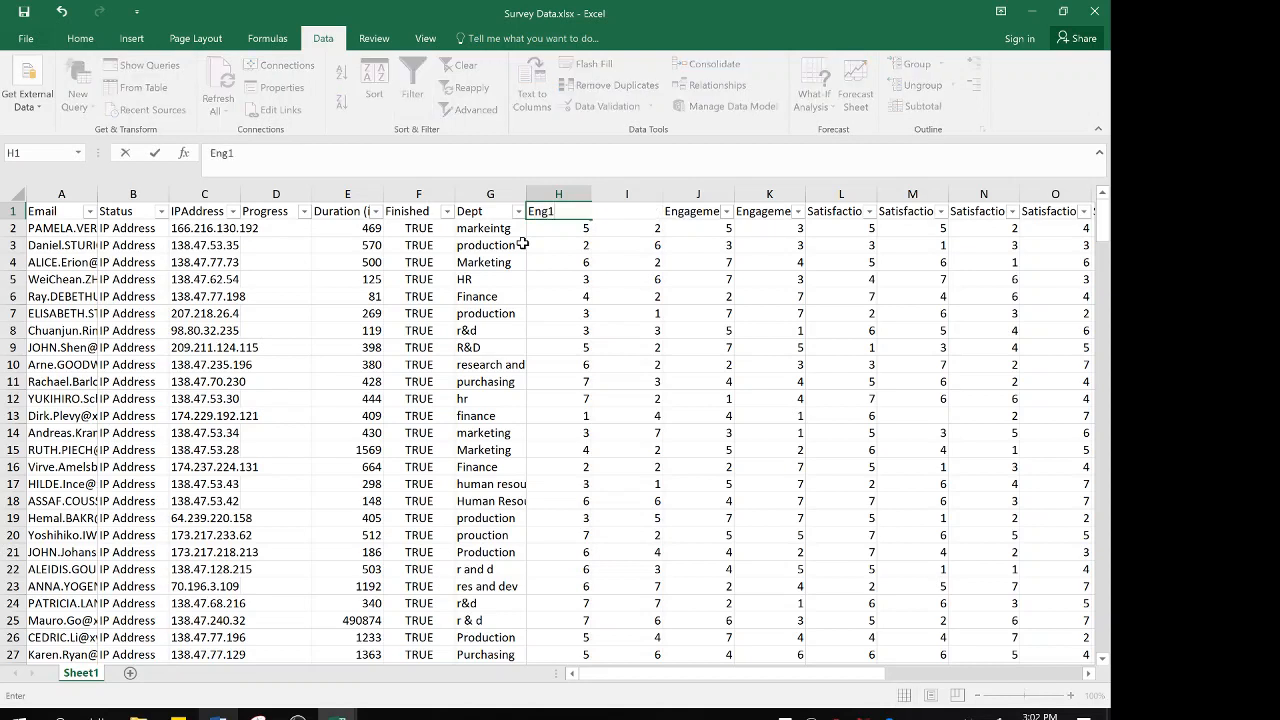
{"action": "type", "text": "1"}
{"action": "key", "text": "Tab"}
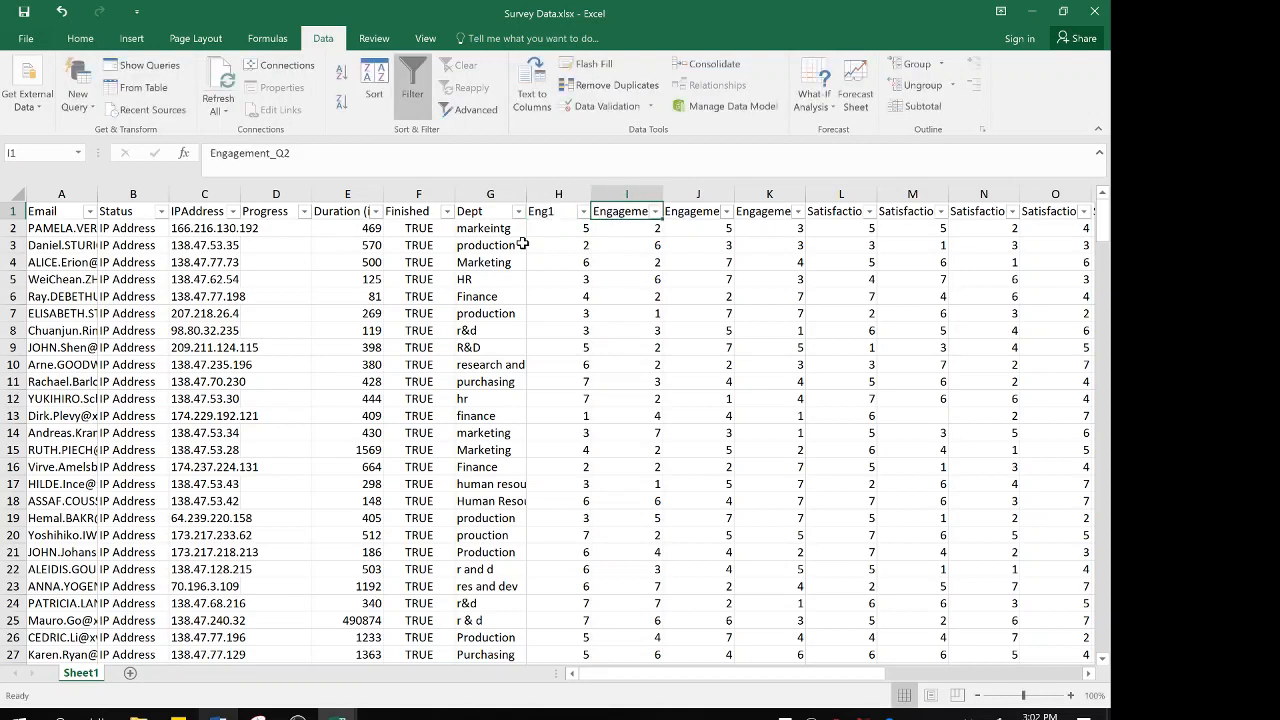
{"action": "type", "text": "Eng2"}
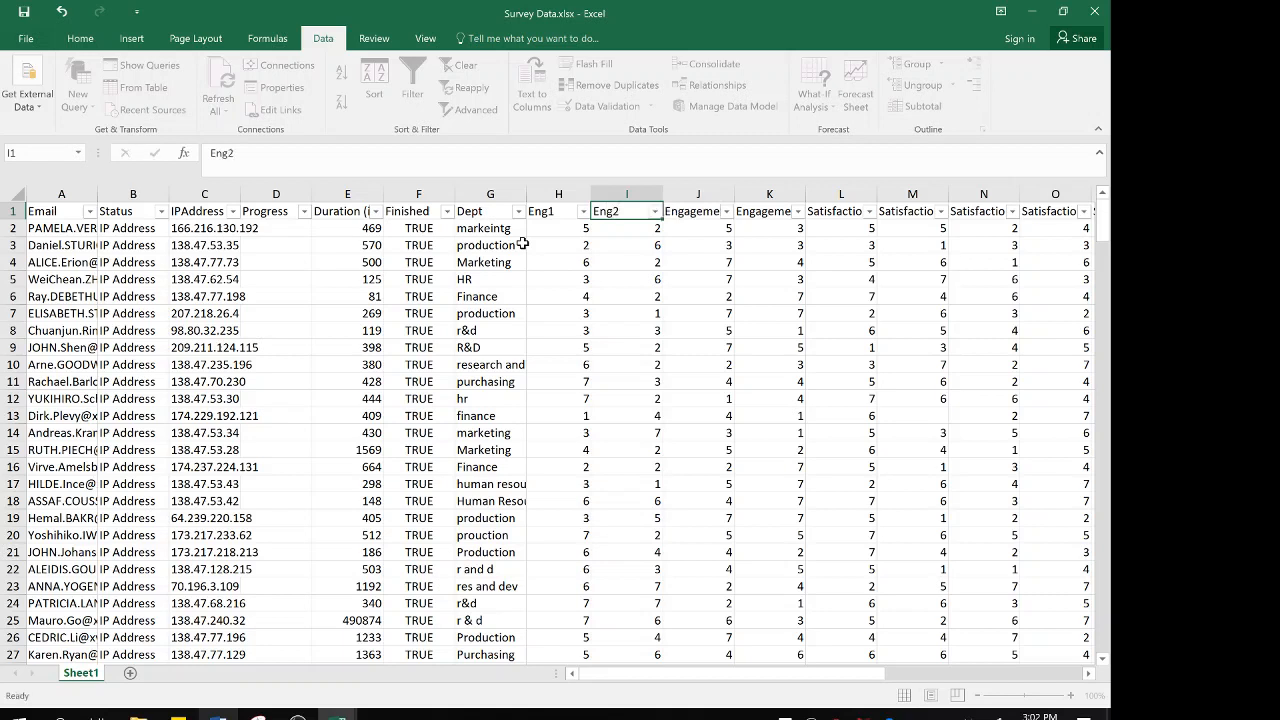
{"action": "key", "text": "Tab"}
{"action": "type", "text": "Eng3"}
{"action": "key", "text": "Tab"}
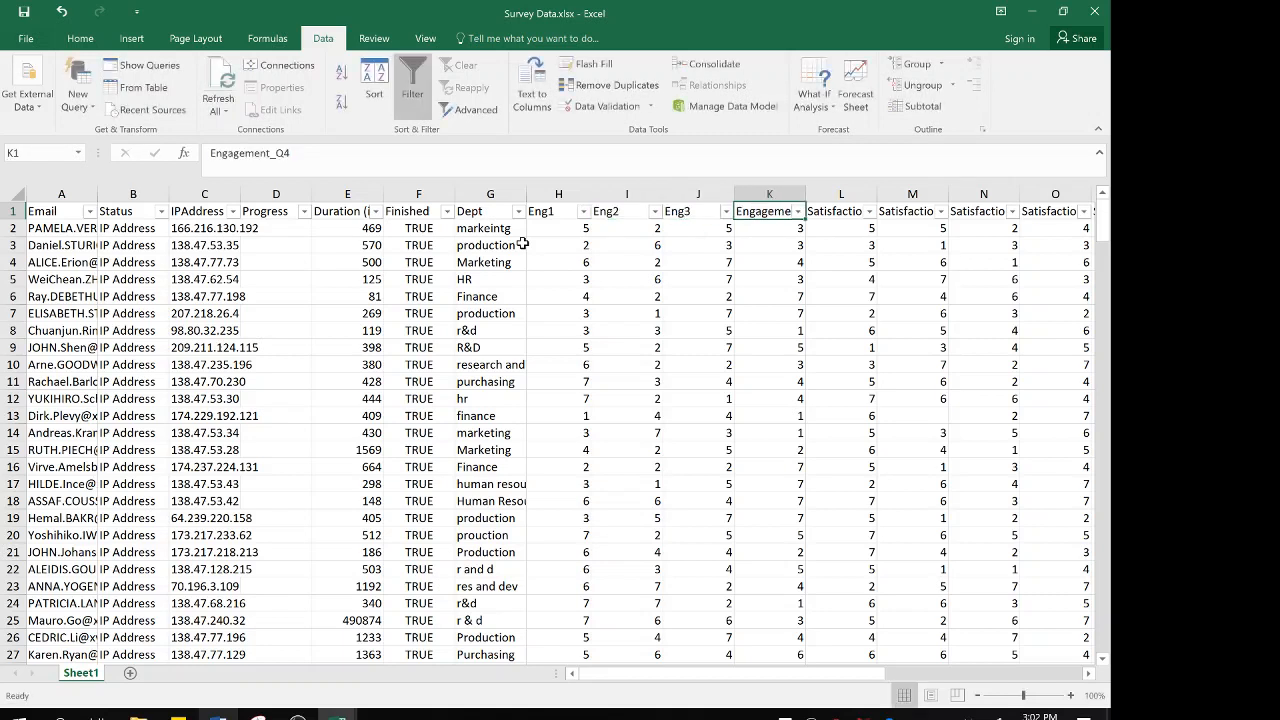
{"action": "type", "text": "Eng4"}
{"action": "key", "text": "Tab"}
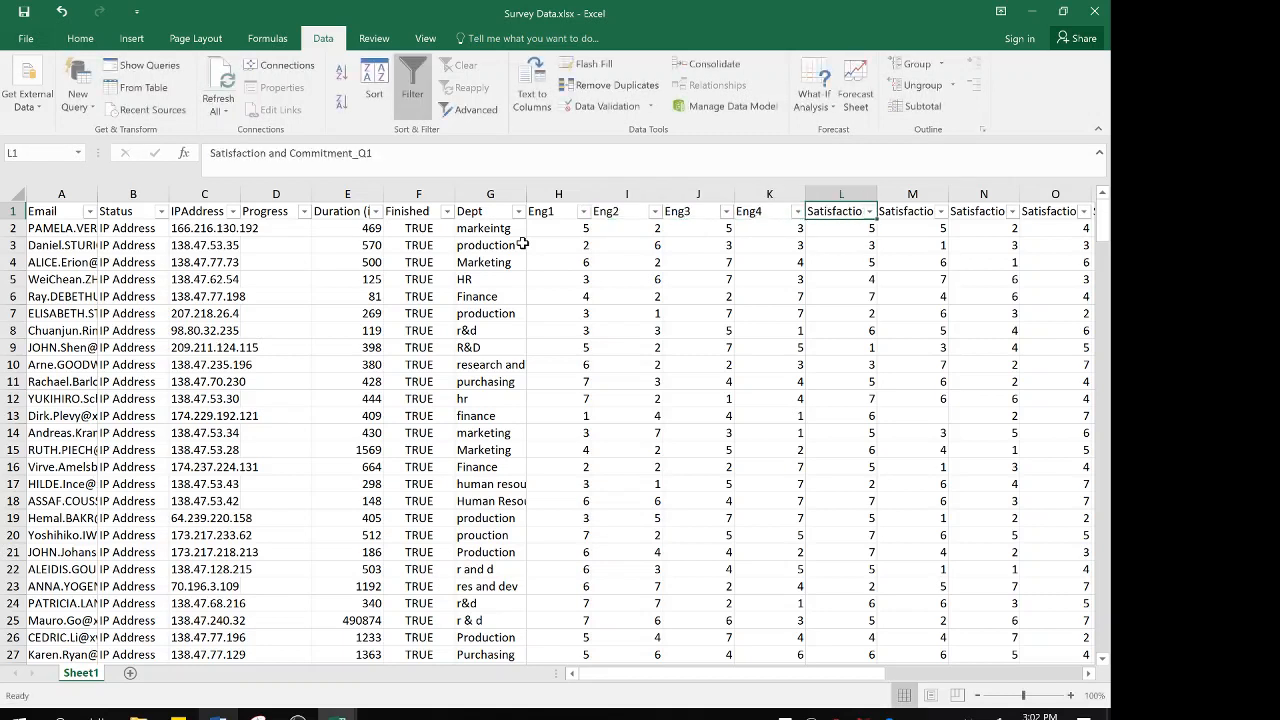
Review the Satisfaction and Commitment and Satisfaction w Manager question headings, and return to the first one in L1
{"action": "key", "text": "Left"}
{"action": "key", "text": "Left"}
{"action": "key", "text": "Left"}
{"action": "key", "text": "Right"}
{"action": "key", "text": "Right"}
{"action": "key", "text": "Right"}
{"action": "key", "text": "Right"}
{"action": "key", "text": "Right"}
{"action": "key", "text": "Right"}
{"action": "key", "text": "Right"}
{"action": "key", "text": "Right"}
{"action": "key", "text": "Right"}
{"action": "key", "text": "Right"}
{"action": "key", "text": "Right"}
{"action": "key", "text": "Right"}
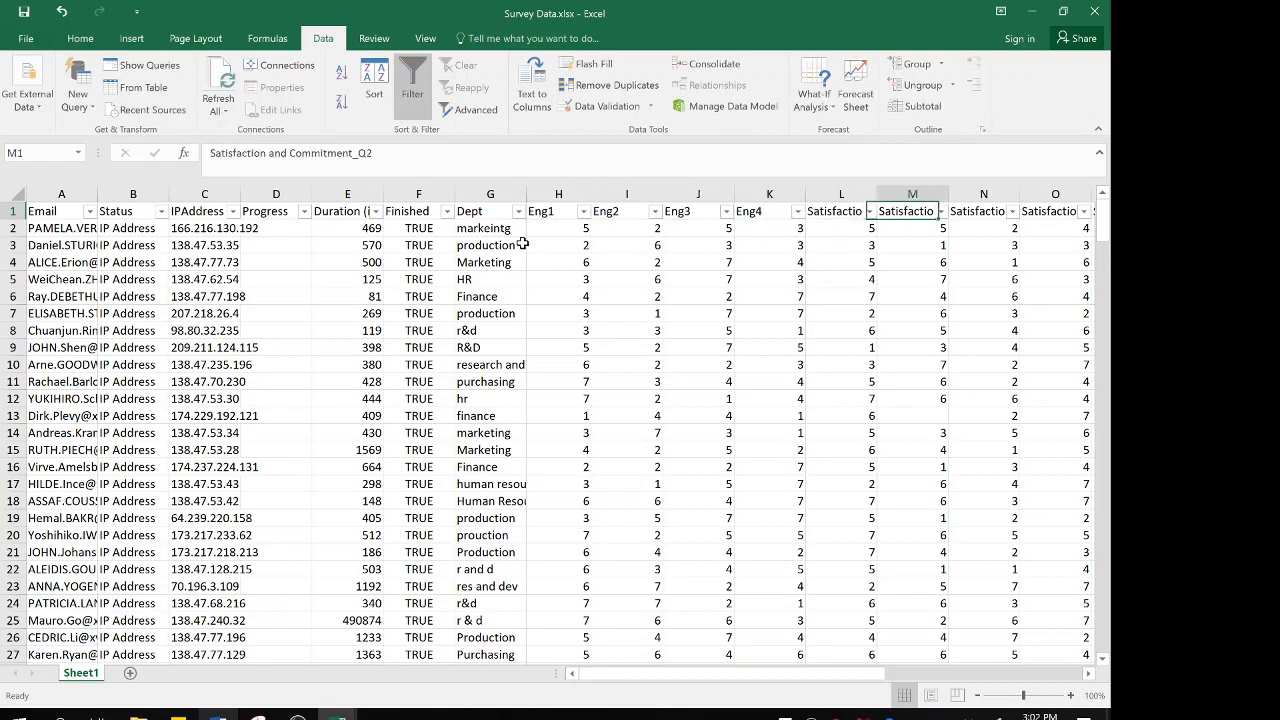
{"action": "key", "text": "Right"}
{"action": "key", "text": "Right"}
{"action": "key", "text": "Right"}
{"action": "key", "text": "Right"}
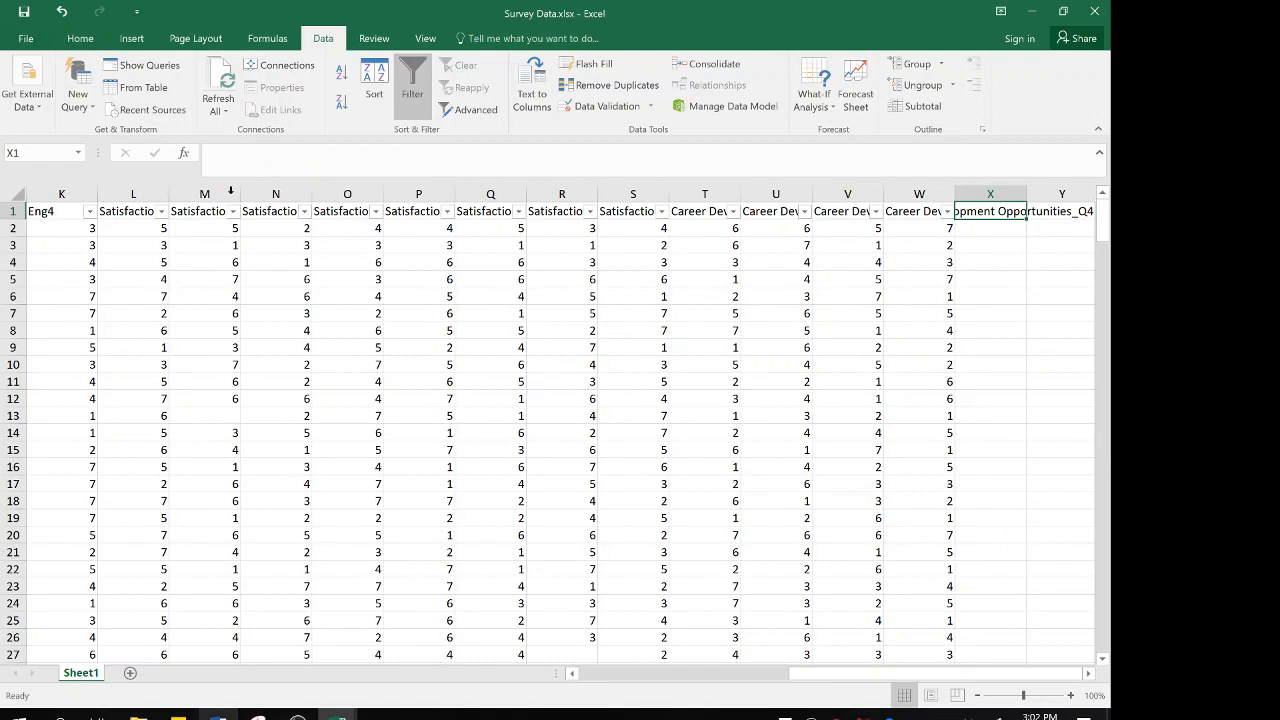
{"action": "left_click", "coordinate": [139, 215]}
{"action": "key", "text": "Right"}
{"action": "key", "text": "Right"}
{"action": "key", "text": "Right"}
{"action": "key", "text": "Right"}
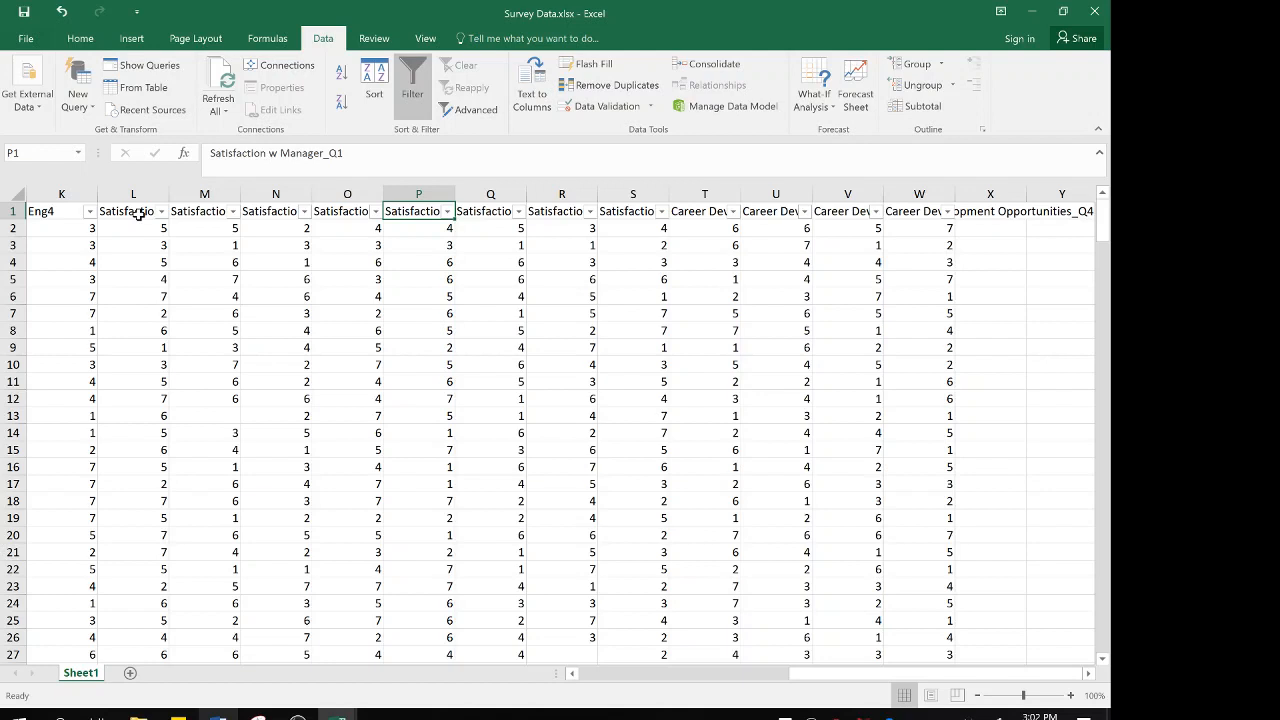
{"action": "key", "text": "Right"}
{"action": "key", "text": "Right"}
{"action": "key", "text": "Right"}
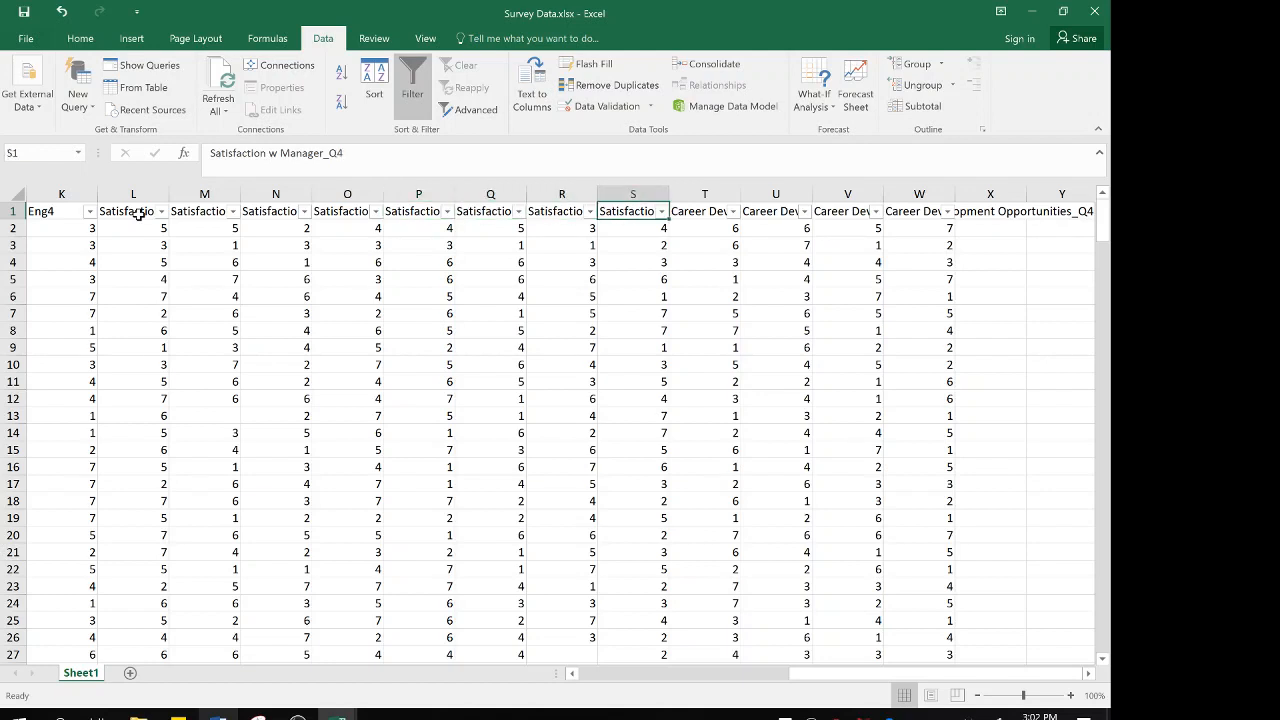
{"action": "key", "text": "Left"}
{"action": "key", "text": "Left"}
{"action": "key", "text": "Left"}
{"action": "key", "text": "Left"}
{"action": "key", "text": "Left"}
{"action": "key", "text": "Left"}
{"action": "key", "text": "Left"}
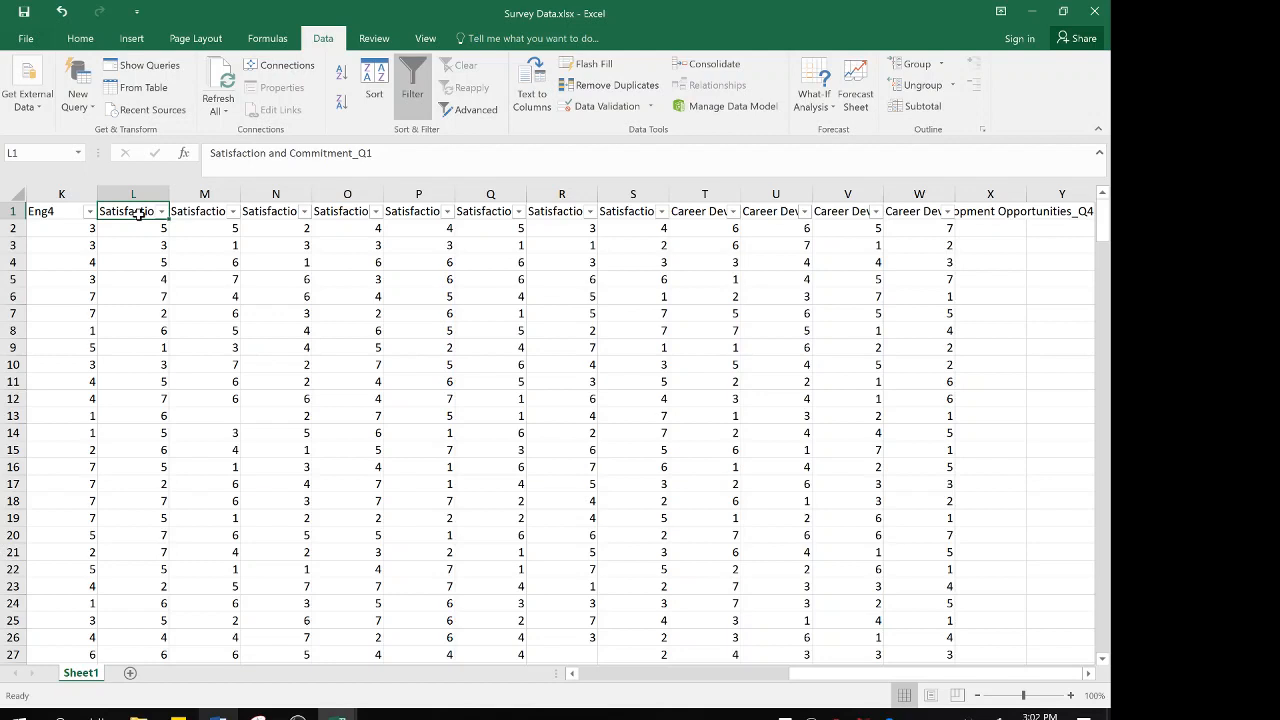
Rename the four Satisfaction and Commitment headings in L1 through O1 as SC1, SC2, SC3 and SC4
{"action": "type", "text": "SC1"}
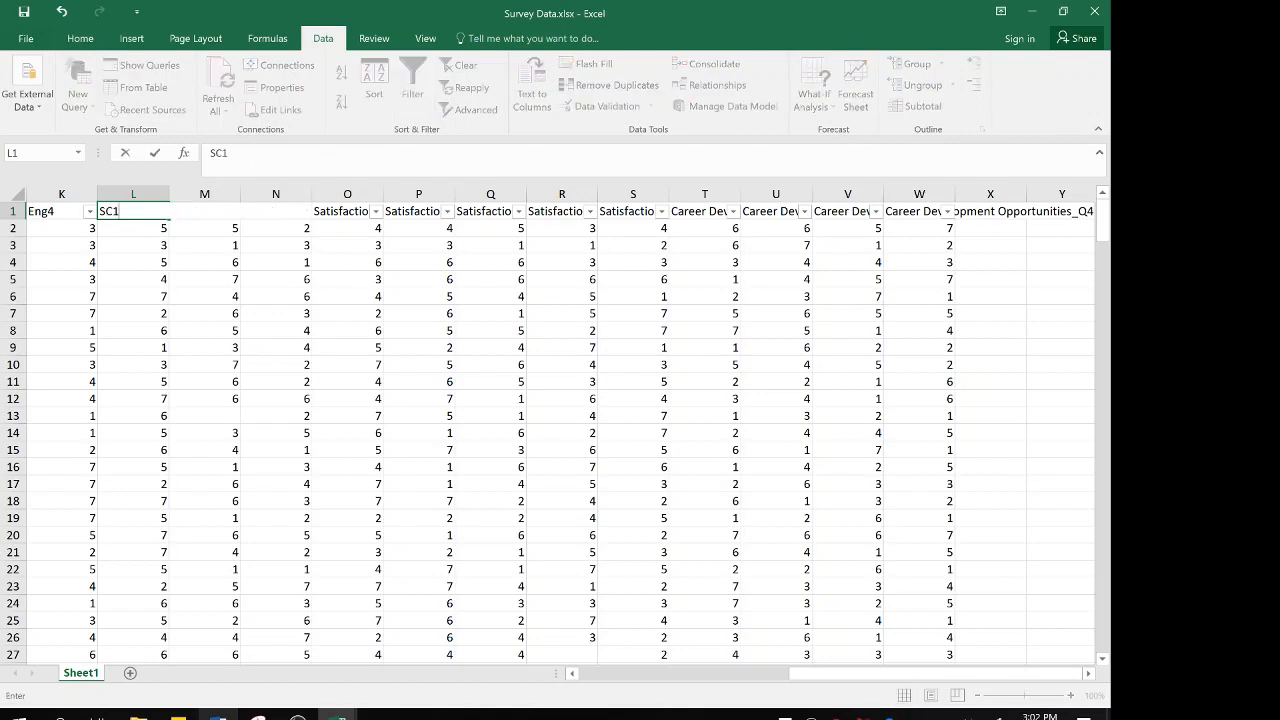
{"action": "key", "text": "Tab"}
{"action": "type", "text": "SC2"}
{"action": "key", "text": "Tab"}
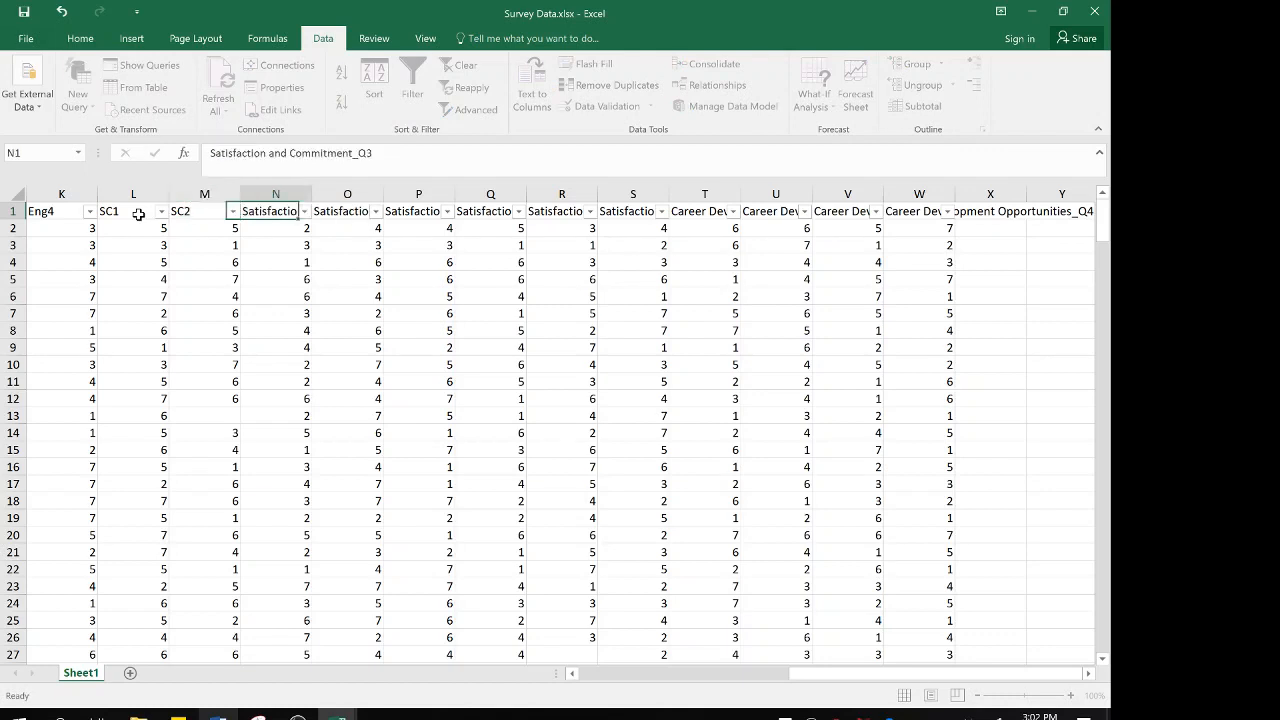
{"action": "type", "text": "SC3"}
{"action": "key", "text": "Tab"}
{"action": "type", "text": "SC4"}
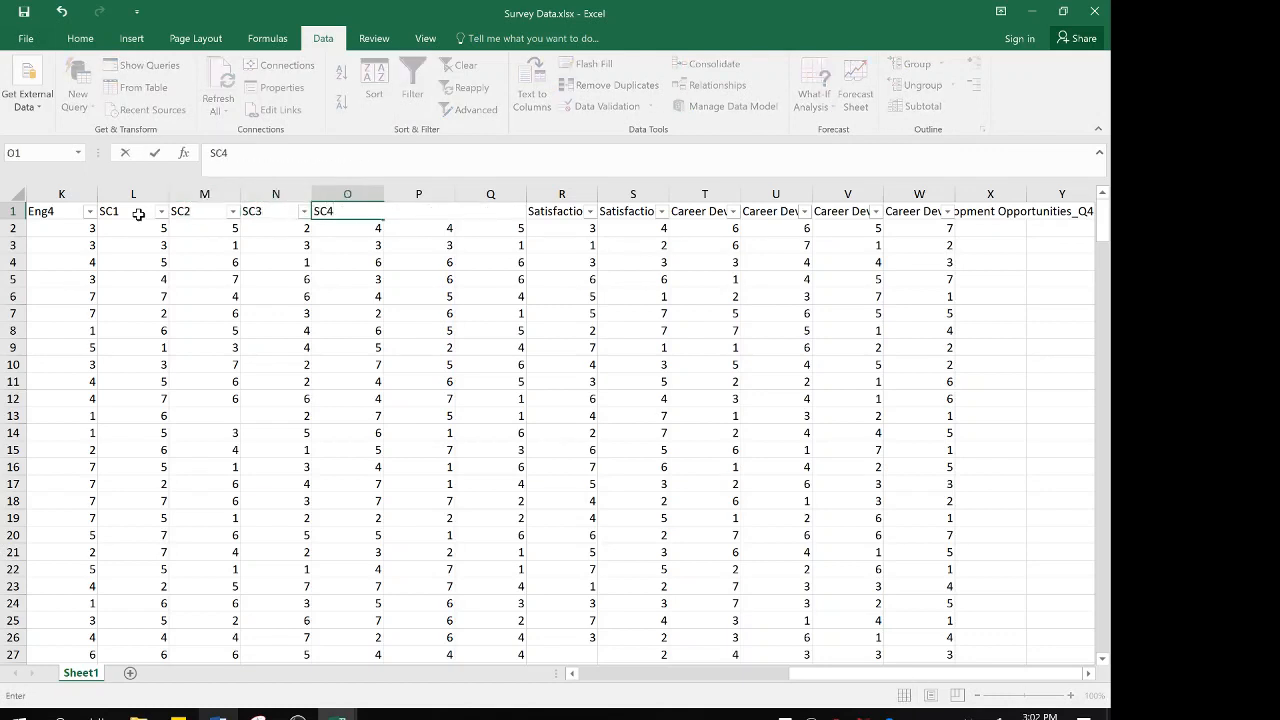
{"action": "key", "text": "Tab"}
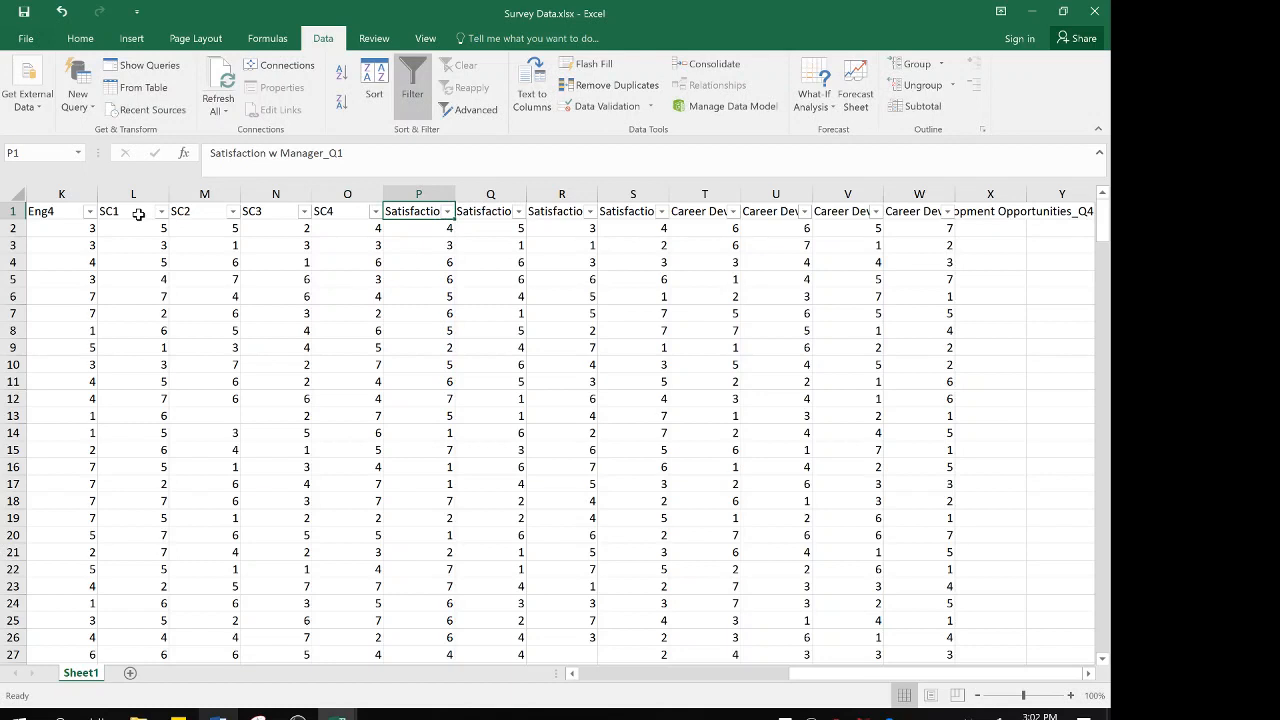
Rename the four Satisfaction w Manager headings in P1 through S1 as SM1, SM2, SM3 and SM4
{"action": "type", "text": "SM1"}
{"action": "key", "text": "Tab"}
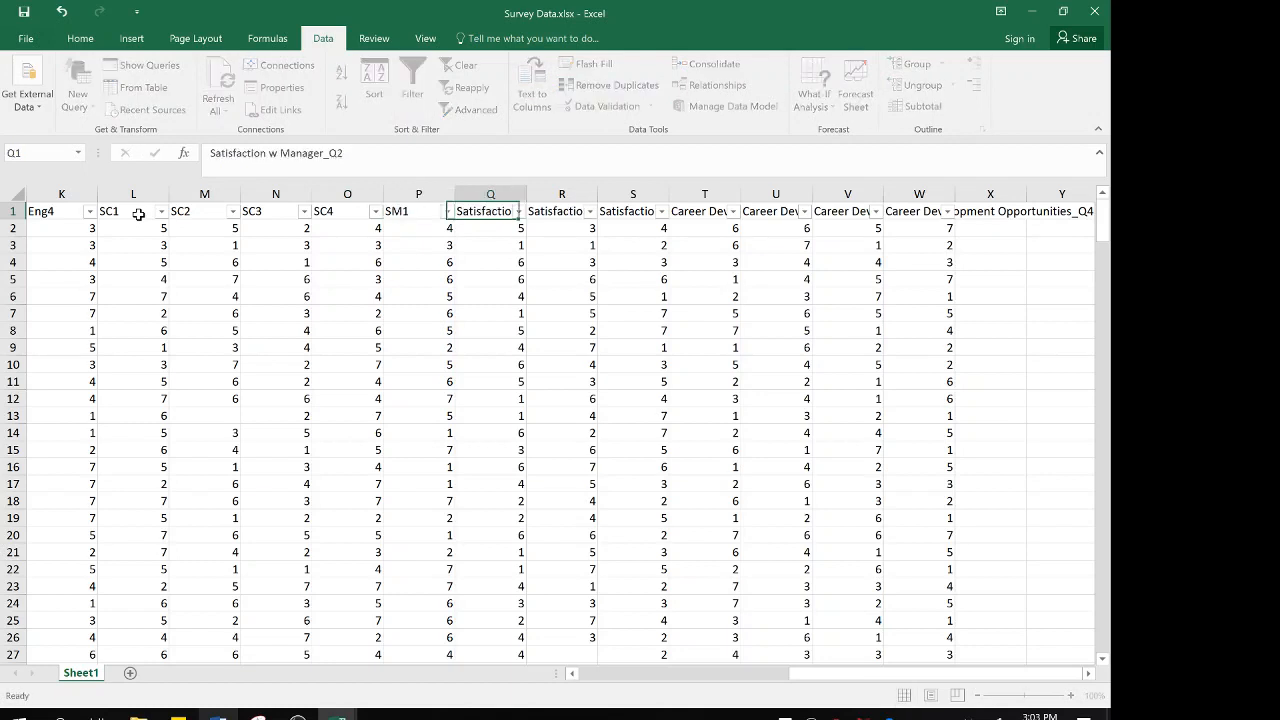
{"action": "type", "text": "SM2"}
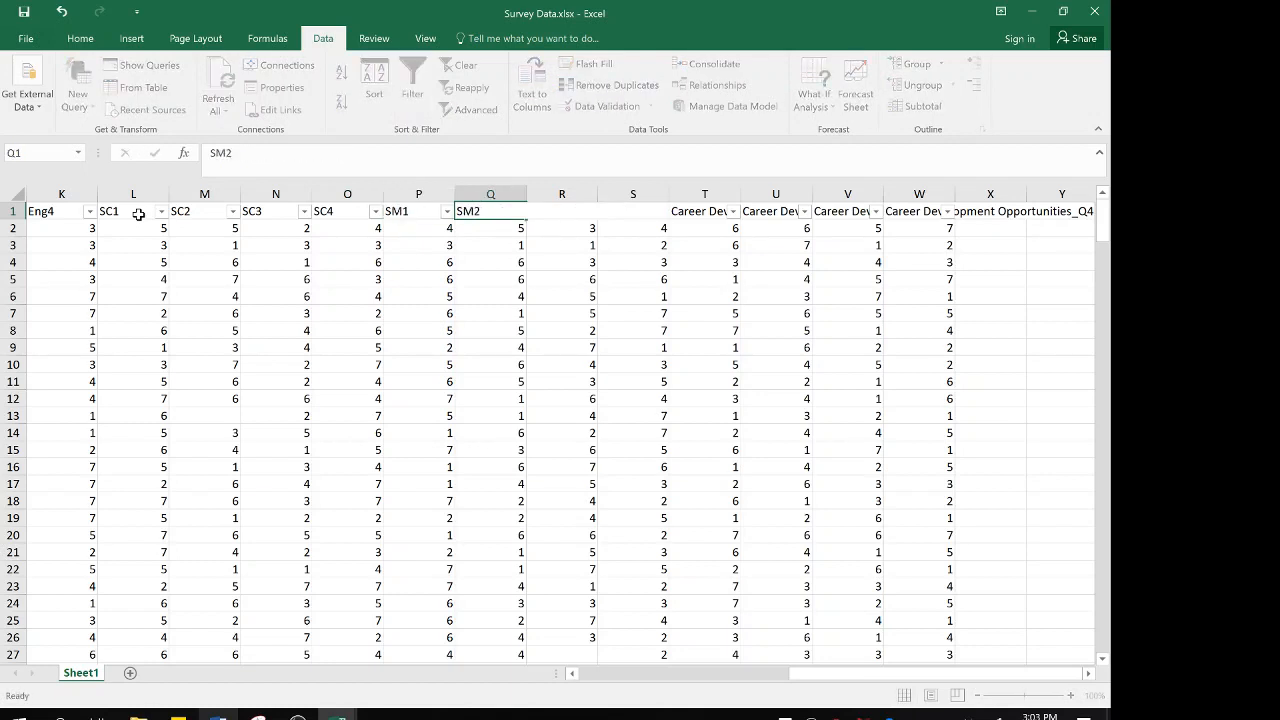
{"action": "key", "text": "Tab"}
{"action": "type", "text": "SM3"}
{"action": "key", "text": "Tab"}
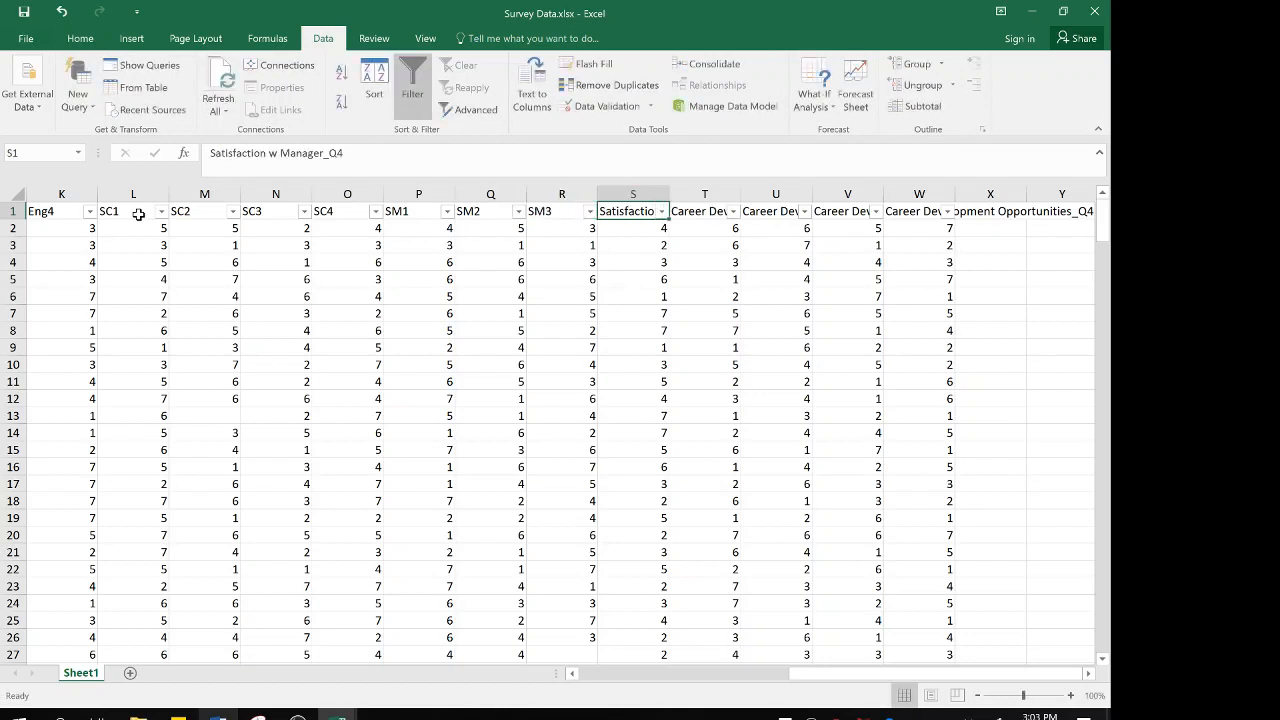
{"action": "type", "text": "SM4"}
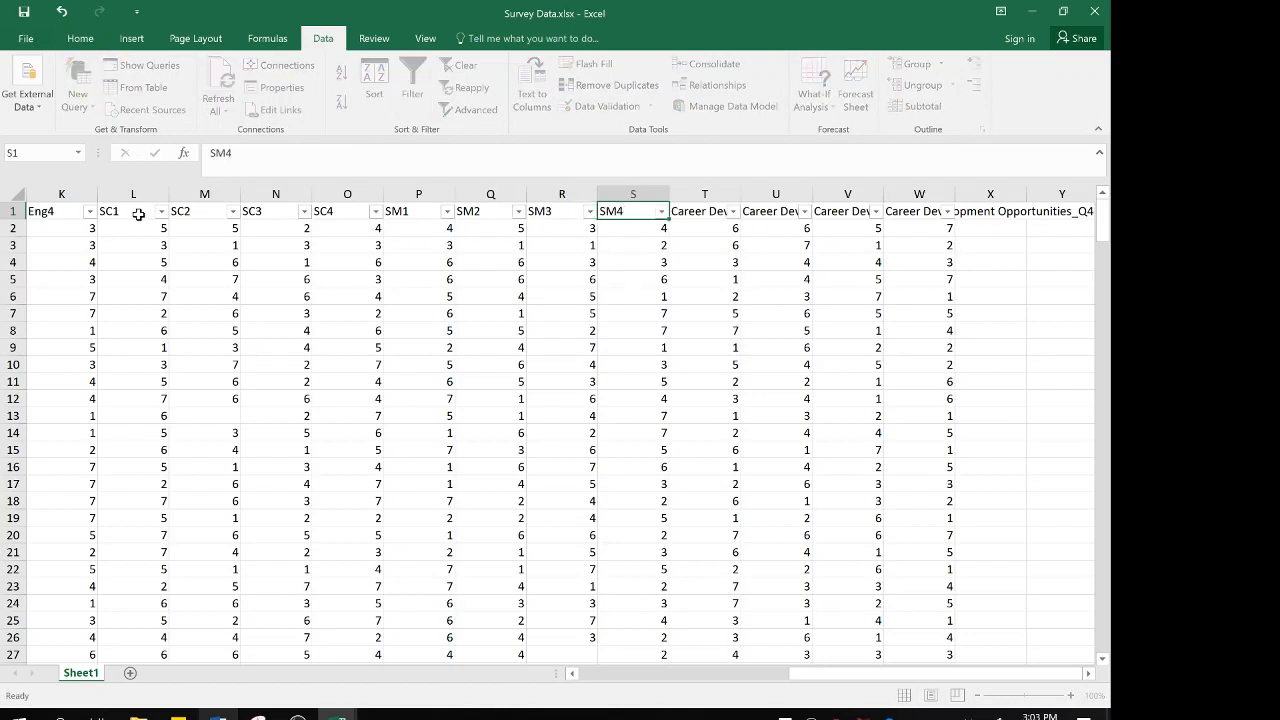
{"action": "key", "text": "Tab"}
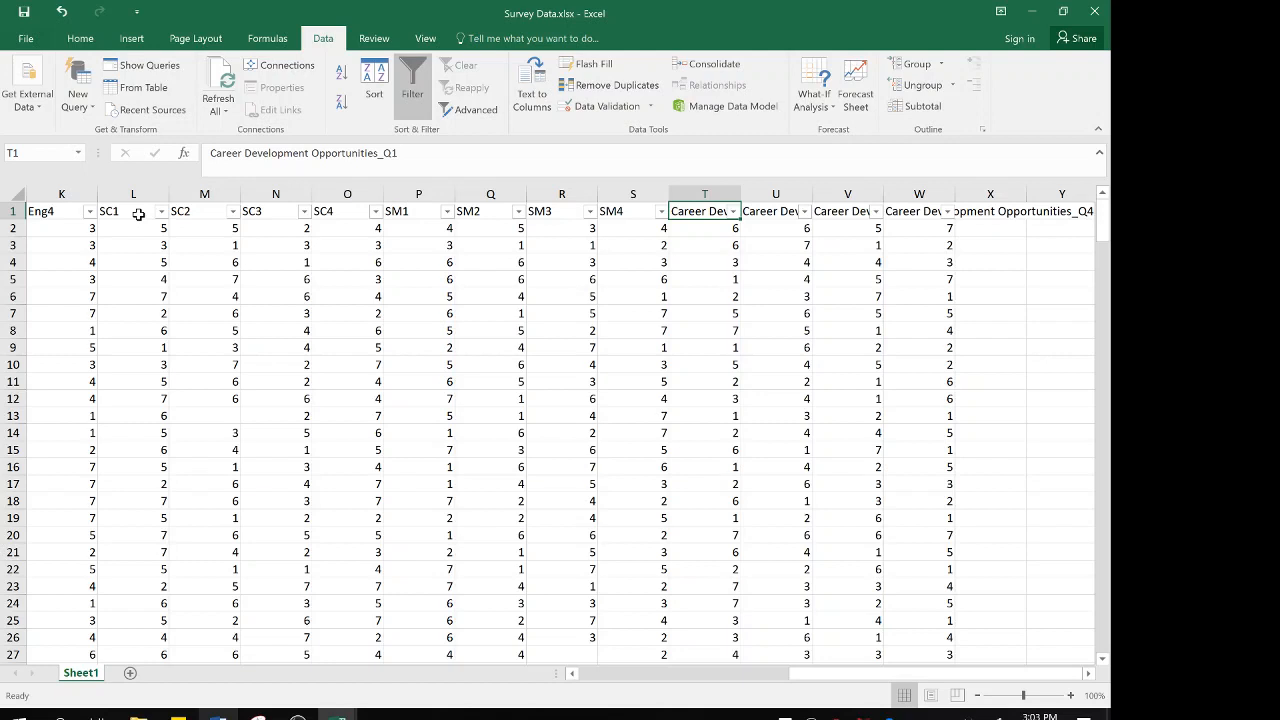
Rename the four Career Development Opportunities headings in T1 through W1 as CDO1, CDO2, CDO3 and CDO4, and return to A1
{"action": "type", "text": "CDO1"}
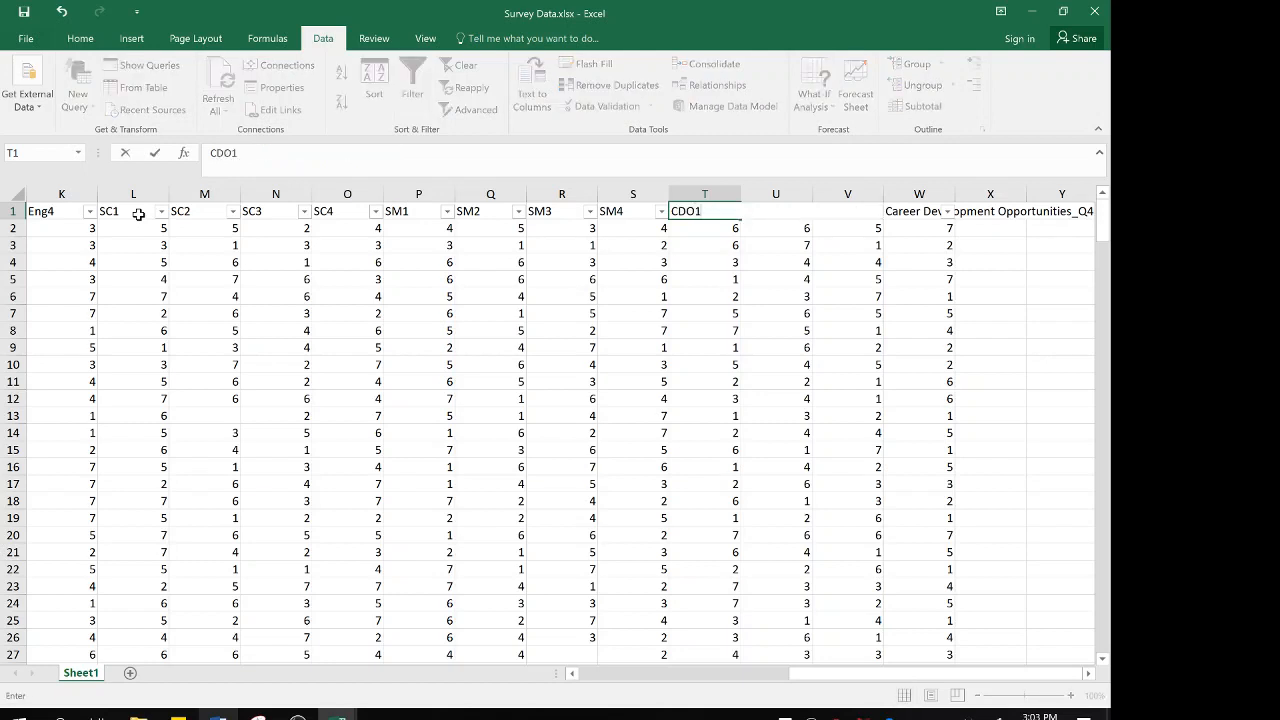
{"action": "key", "text": "Tab"}
{"action": "type", "text": "CDO2"}
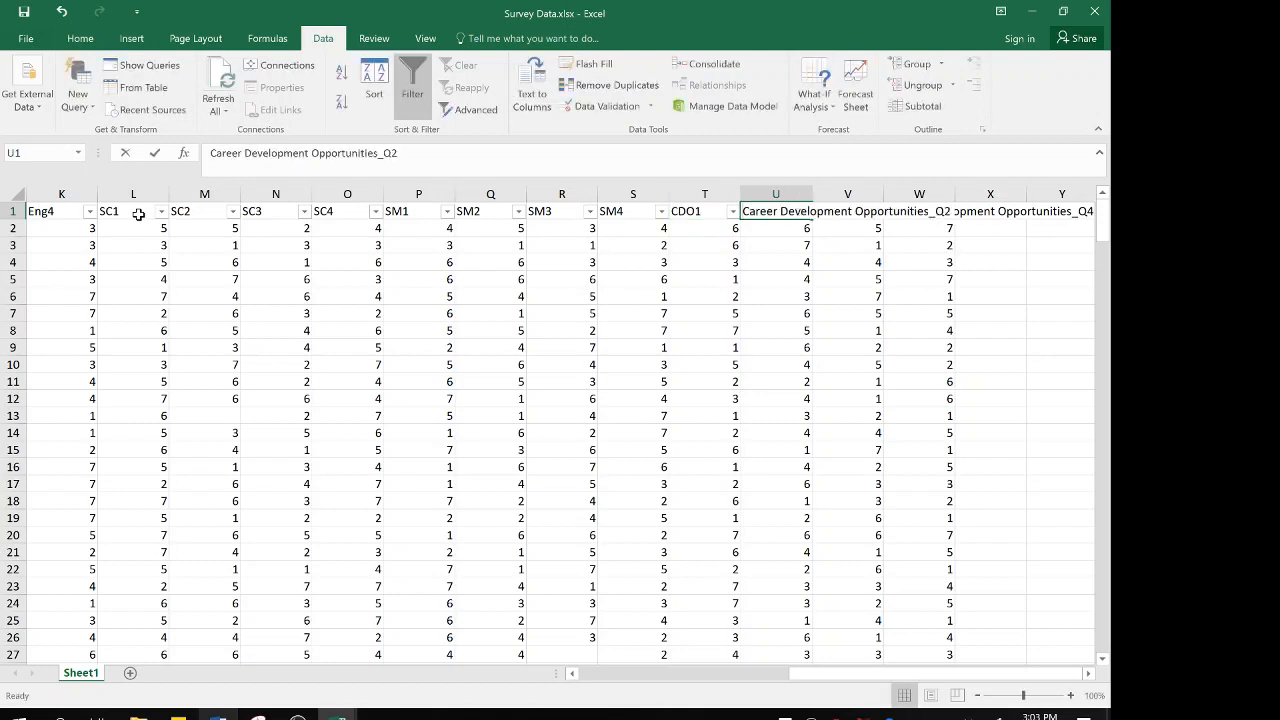
{"action": "key", "text": "Tab"}
{"action": "type", "text": "CDO3"}
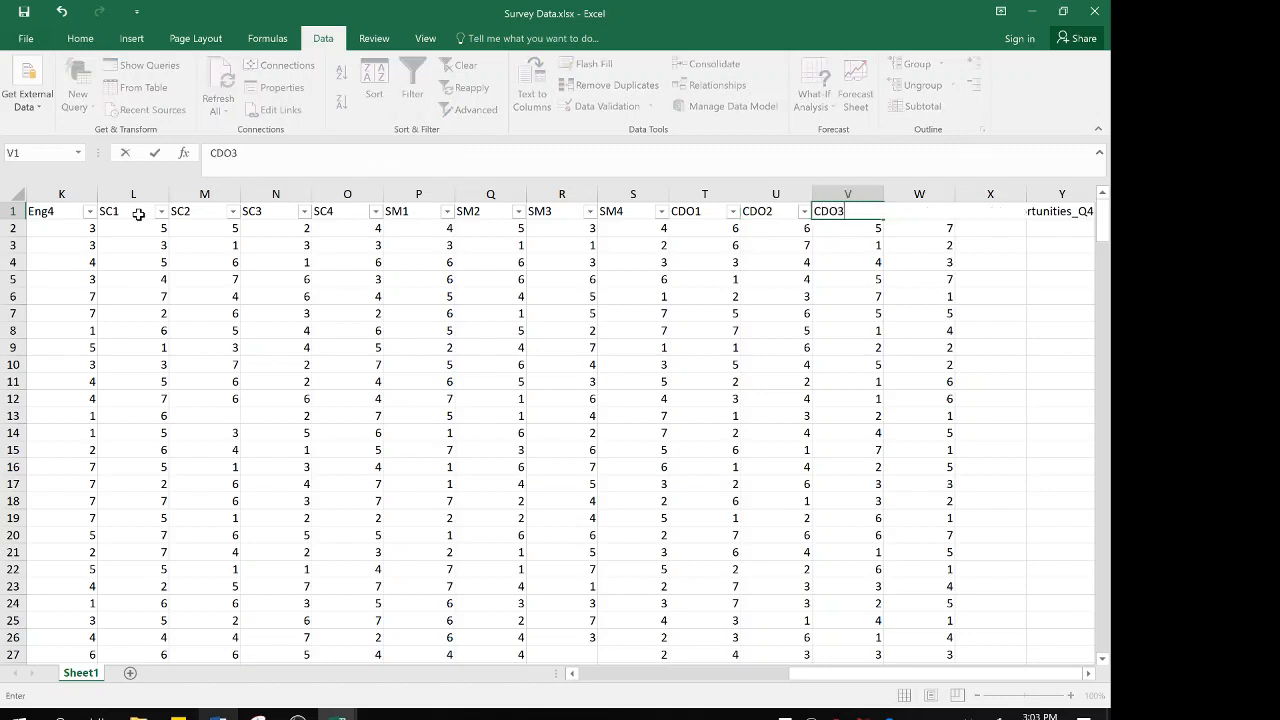
{"action": "key", "text": "Tab"}
{"action": "type", "text": "CDO4"}
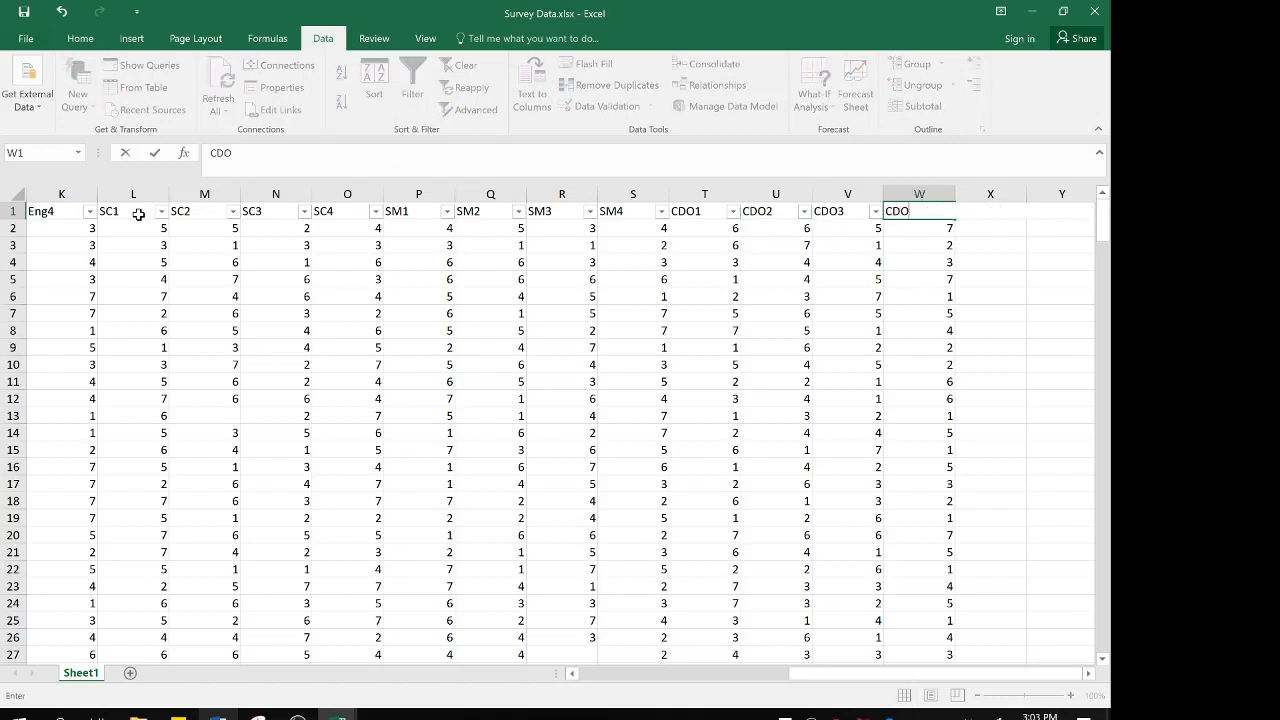
{"action": "key", "text": "ctrl+Return"}
{"action": "key", "text": "Left"}
{"action": "key", "text": "Left"}
{"action": "key", "text": "Left"}
{"action": "key", "text": "Left"}
{"action": "key", "text": "Left"}
{"action": "key", "text": "Left"}
{"action": "key", "text": "Left"}
{"action": "key", "text": "Left"}
{"action": "key", "text": "Left"}
{"action": "key", "text": "Left"}
{"action": "key", "text": "Left"}
{"action": "key", "text": "Left"}
{"action": "key", "text": "Left"}
{"action": "key", "text": "Left"}
{"action": "key", "text": "Left"}
{"action": "key", "text": "Left"}
{"action": "key", "text": "Left"}
{"action": "key", "text": "Left"}
{"action": "key", "text": "Left"}
{"action": "key", "text": "Left"}
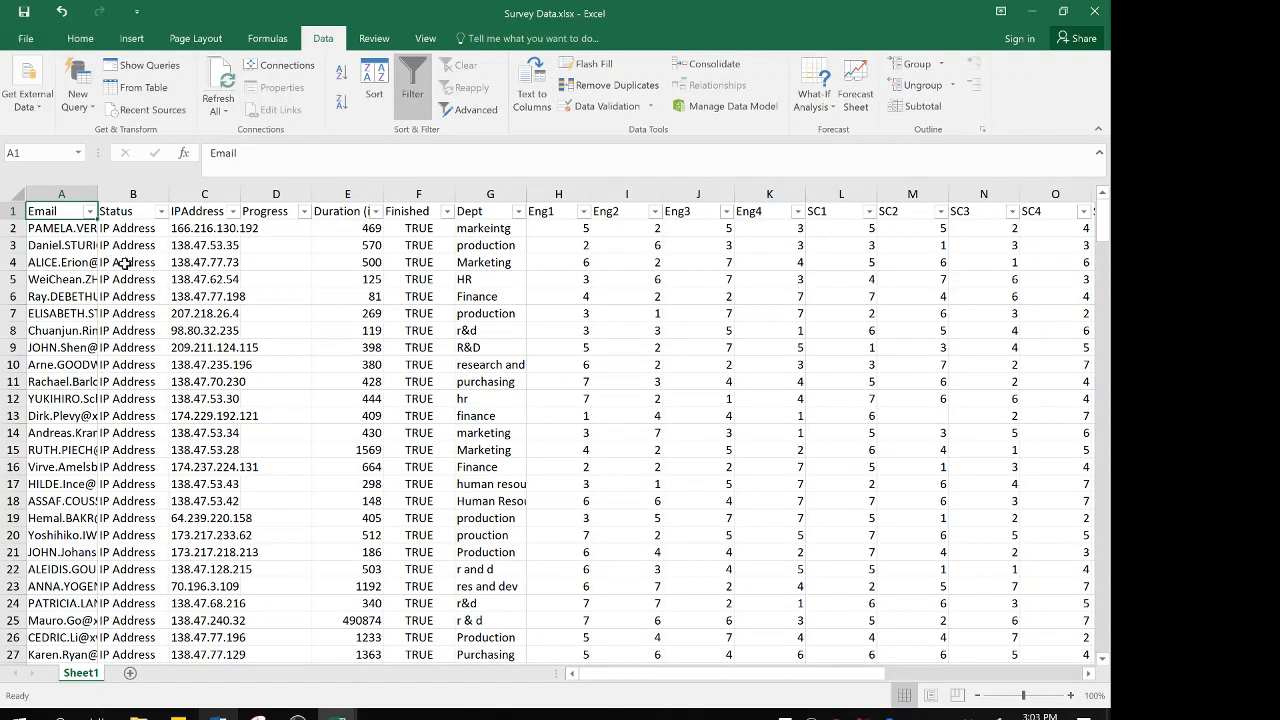
Switch to the Performance Data workbook and rename the Masters Disease State Knowledge heading in D1 as MDSK-Perf
{"action": "mouse_move", "coordinate": [338, 714]}
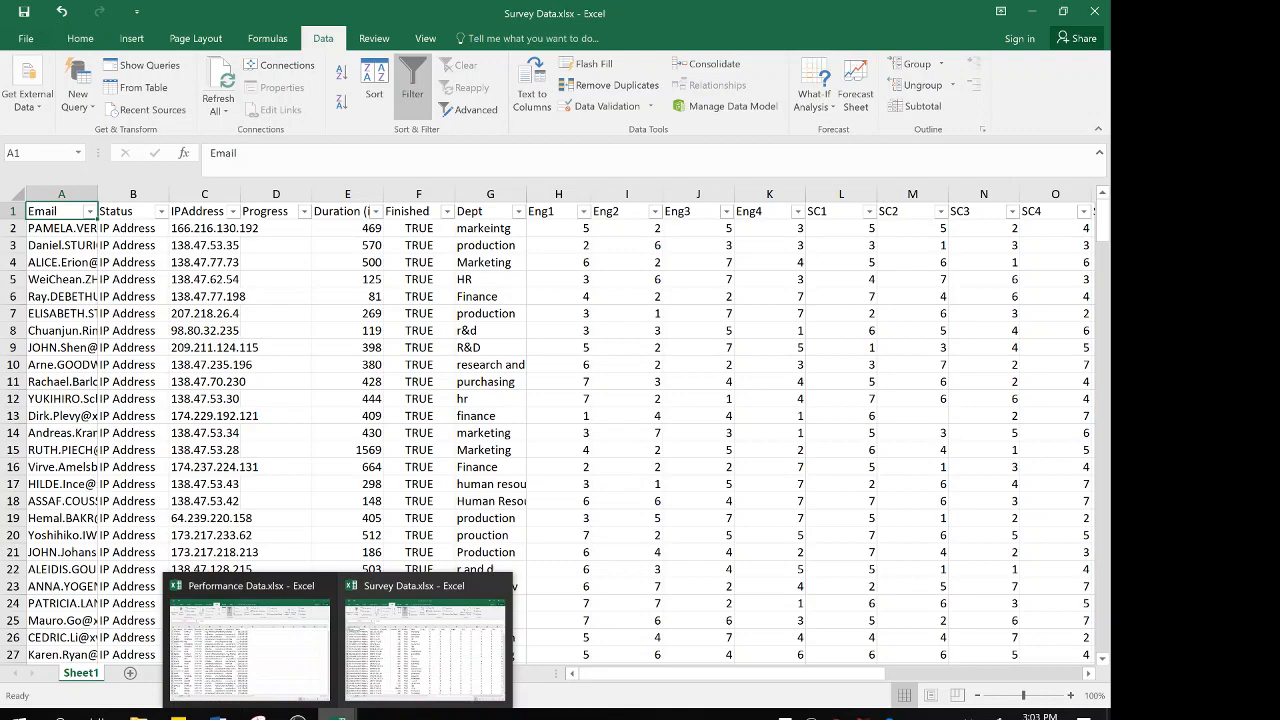
{"action": "left_click", "coordinate": [246, 644]}
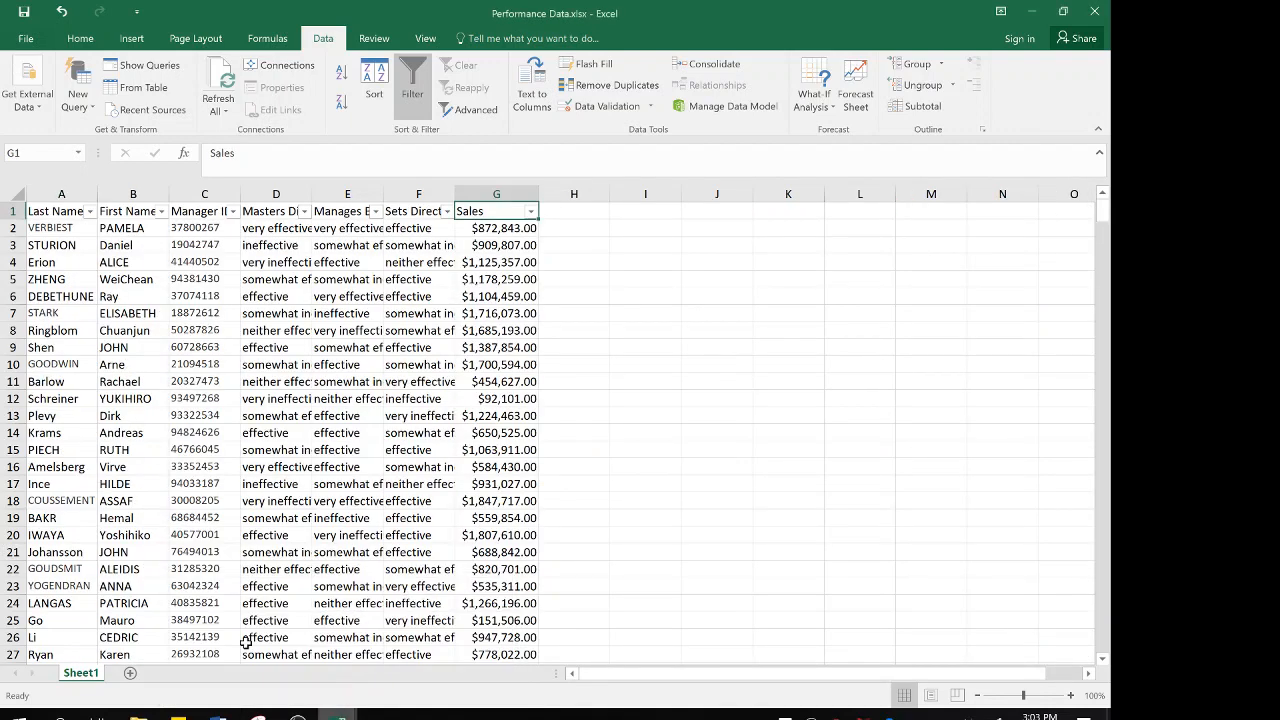
{"action": "left_click", "coordinate": [65, 213]}
{"action": "key", "text": "Right"}
{"action": "key", "text": "Right"}
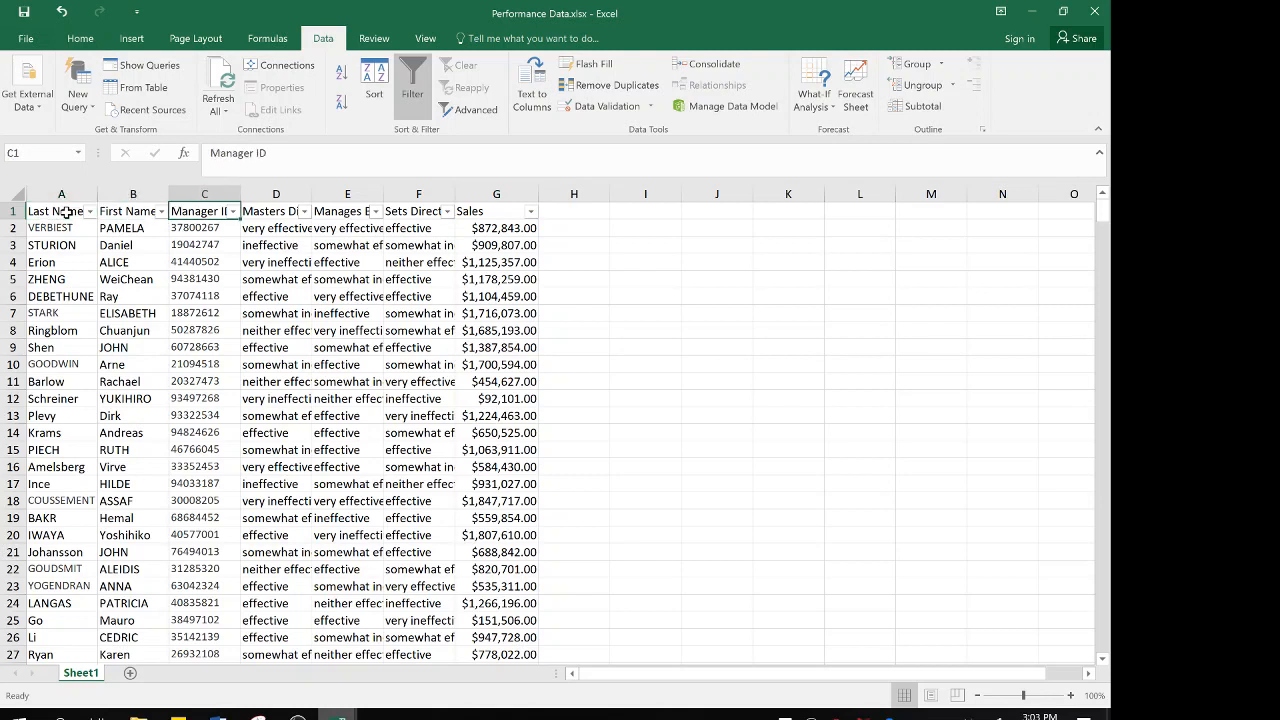
{"action": "key", "text": "Right"}
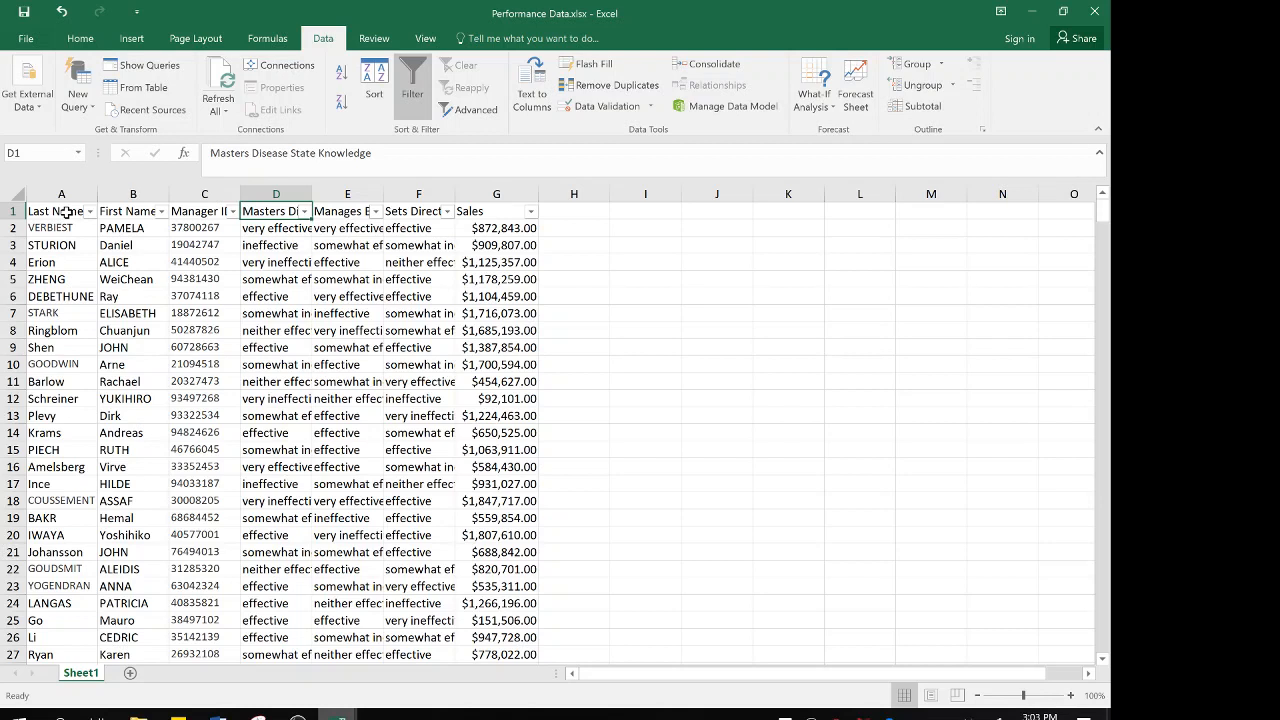
{"action": "type", "text": "MDSK"}
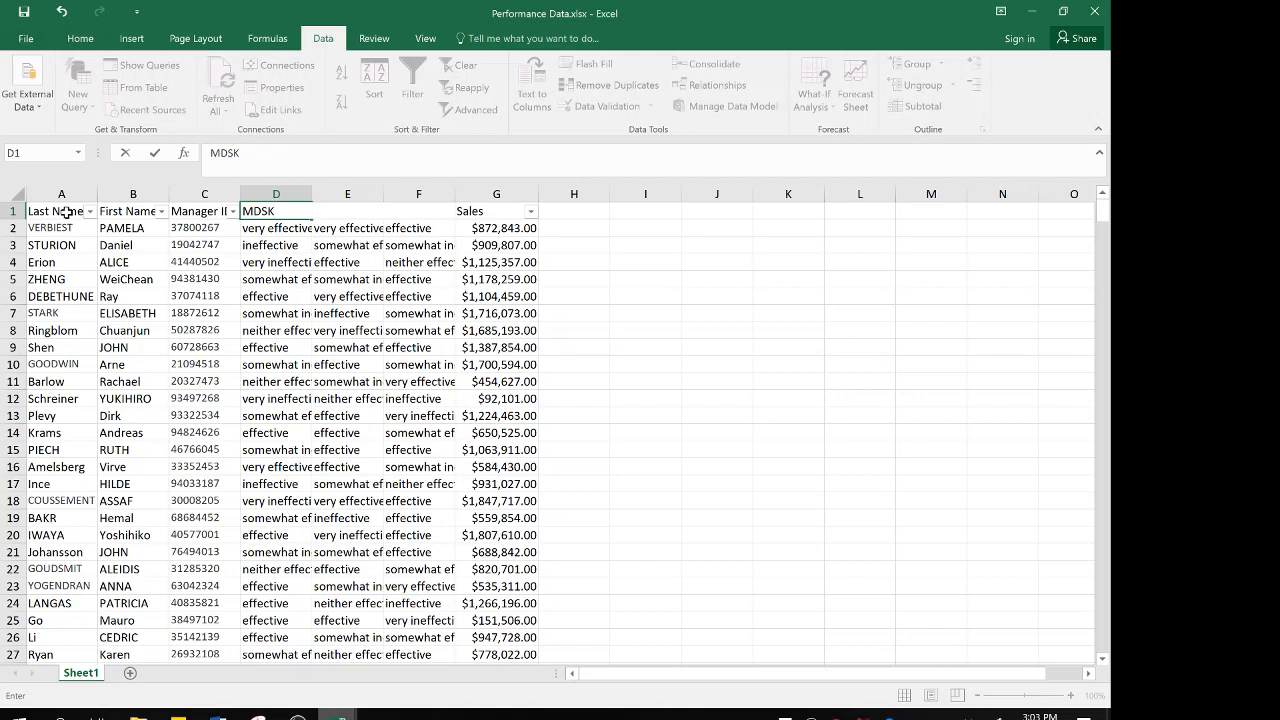
{"action": "type", "text": "-Perf"}
{"action": "key", "text": "Tab"}
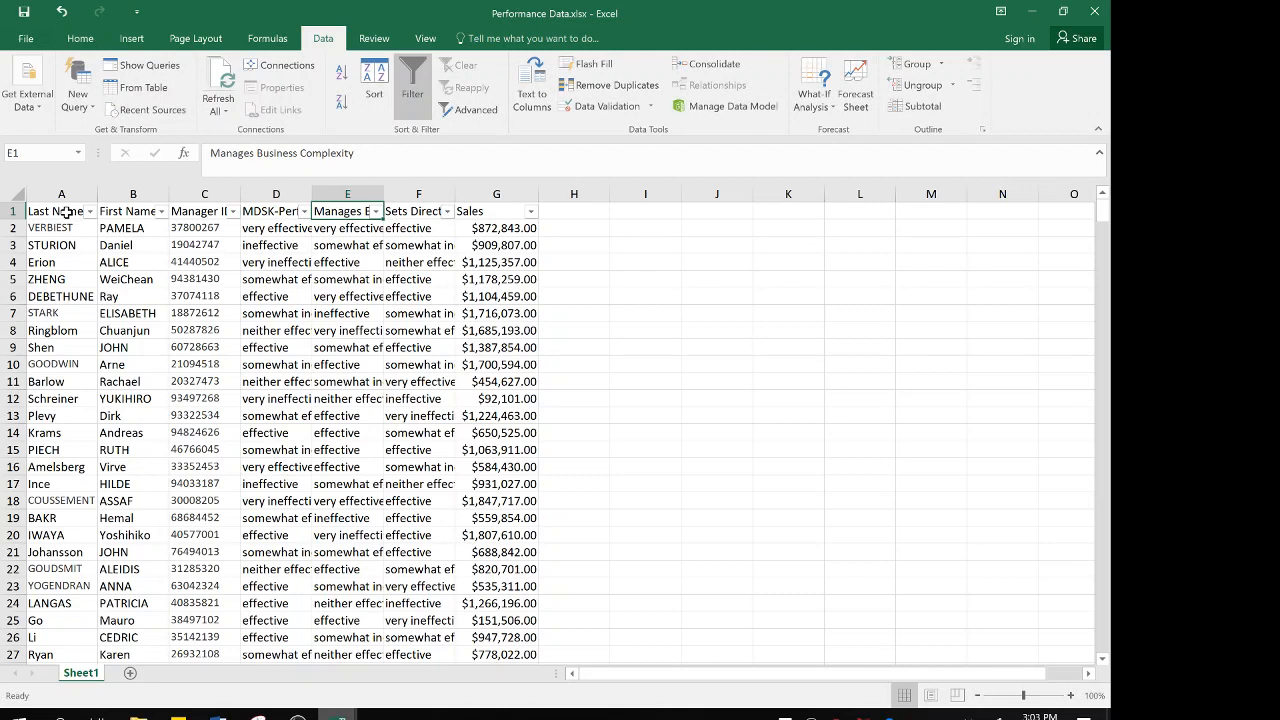
Rename the Manages Business Complexity heading as MBC-Perf and the Sets Direction & Strategy heading as SDS-Perf, and return to A1
{"action": "type", "text": "MBC-"}
{"action": "type", "text": "Perf"}
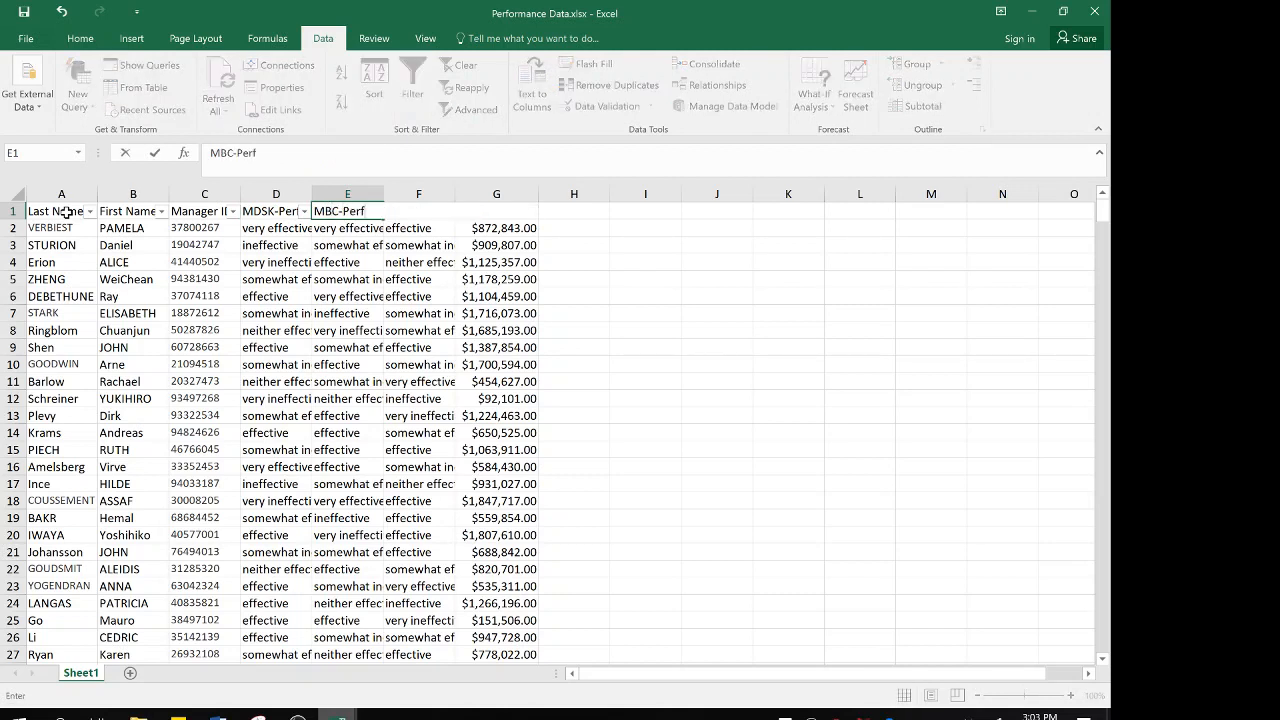
{"action": "key", "text": "Tab"}
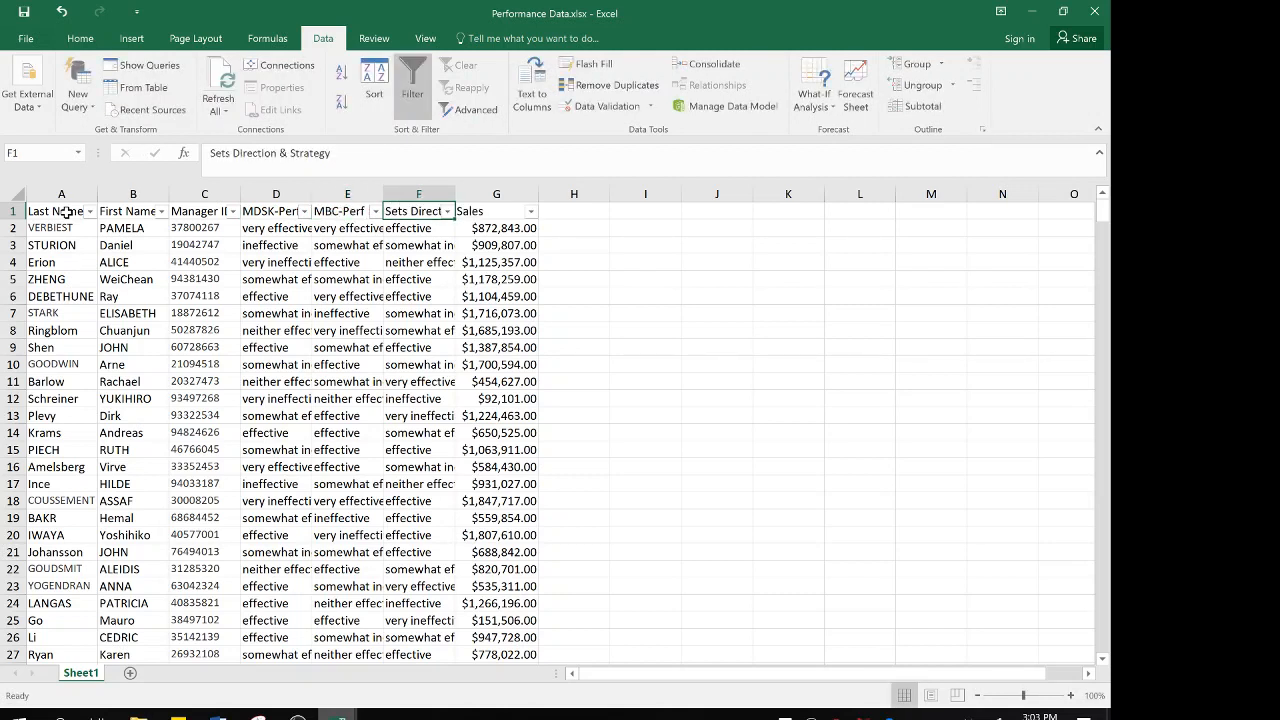
{"action": "type", "text": "SDS-"}
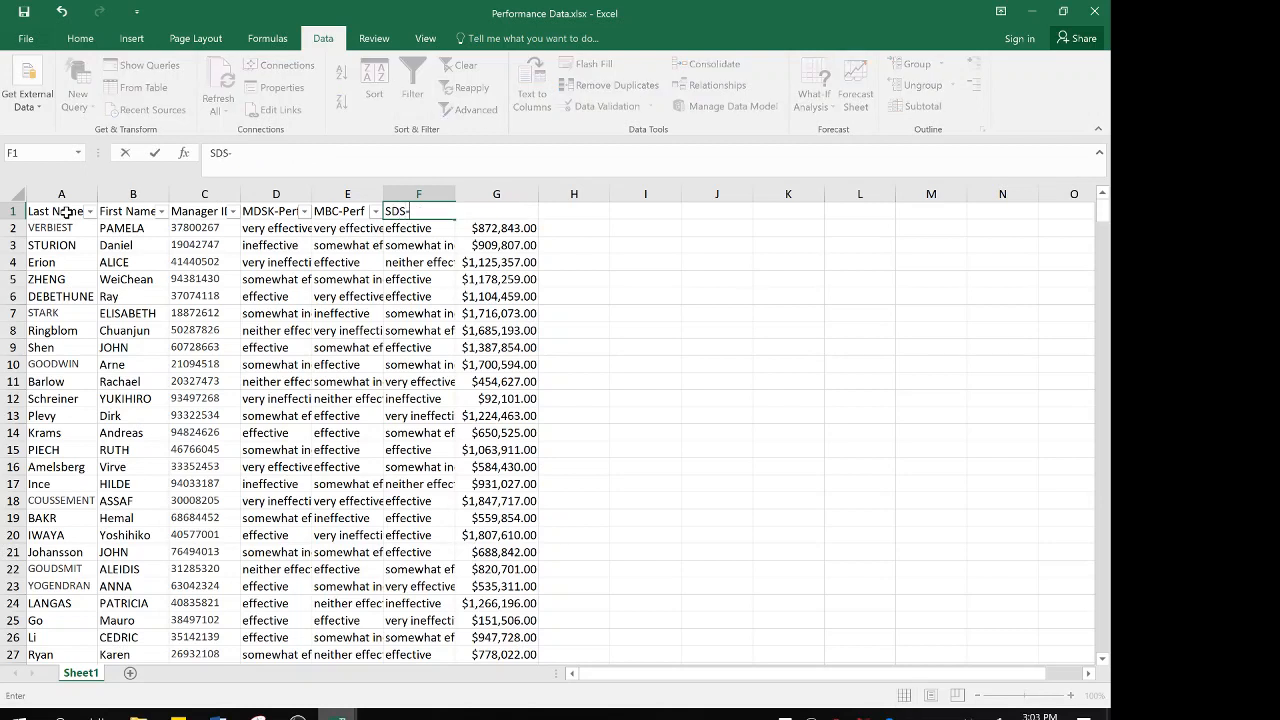
{"action": "type", "text": "Perf"}
{"action": "key", "text": "Tab"}
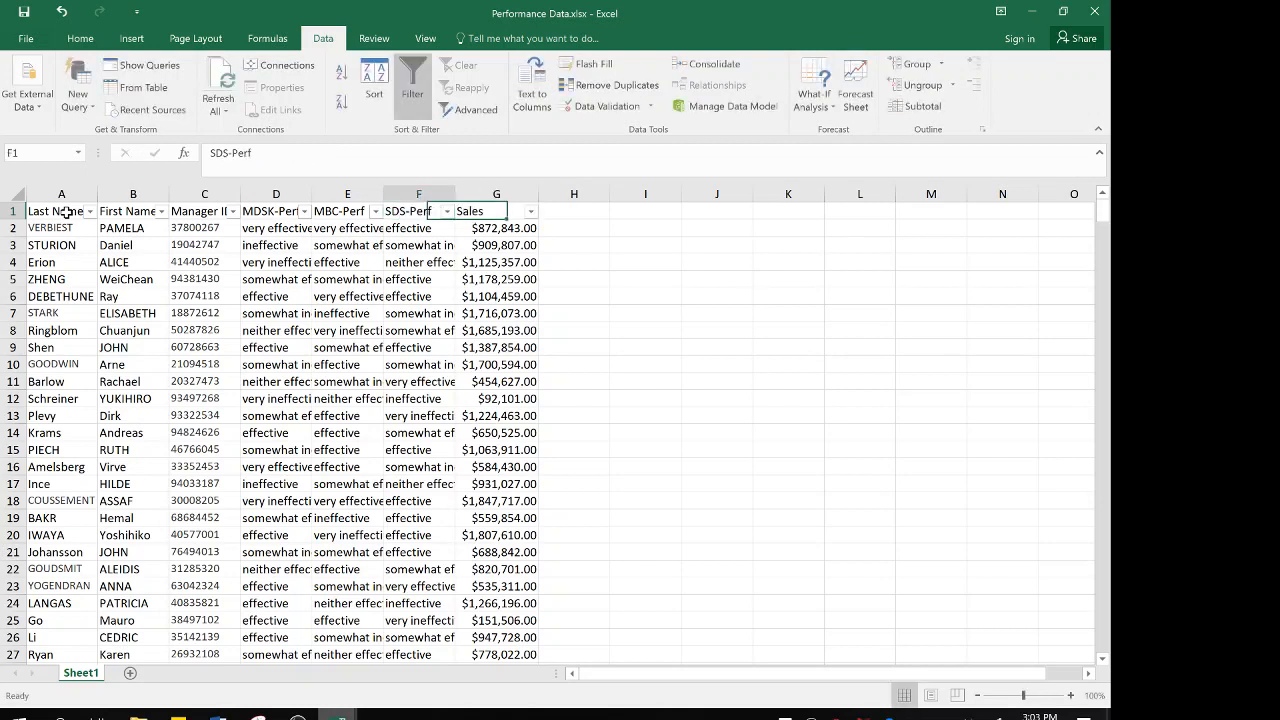
{"action": "key", "text": "Left"}
{"action": "key", "text": "Left"}
{"action": "key", "text": "Left"}
{"action": "key", "text": "Left"}
{"action": "key", "text": "Left"}
{"action": "key", "text": "Left"}
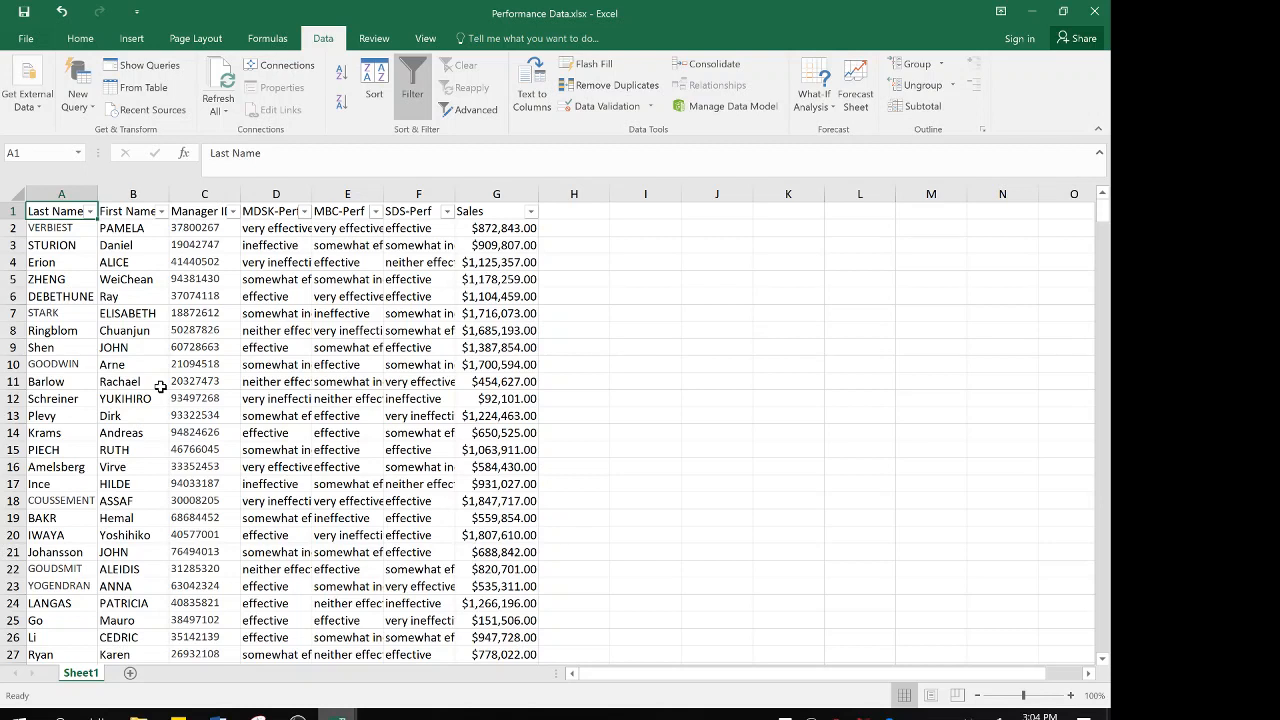
{"action": "right_click", "coordinate": [83, 679]}
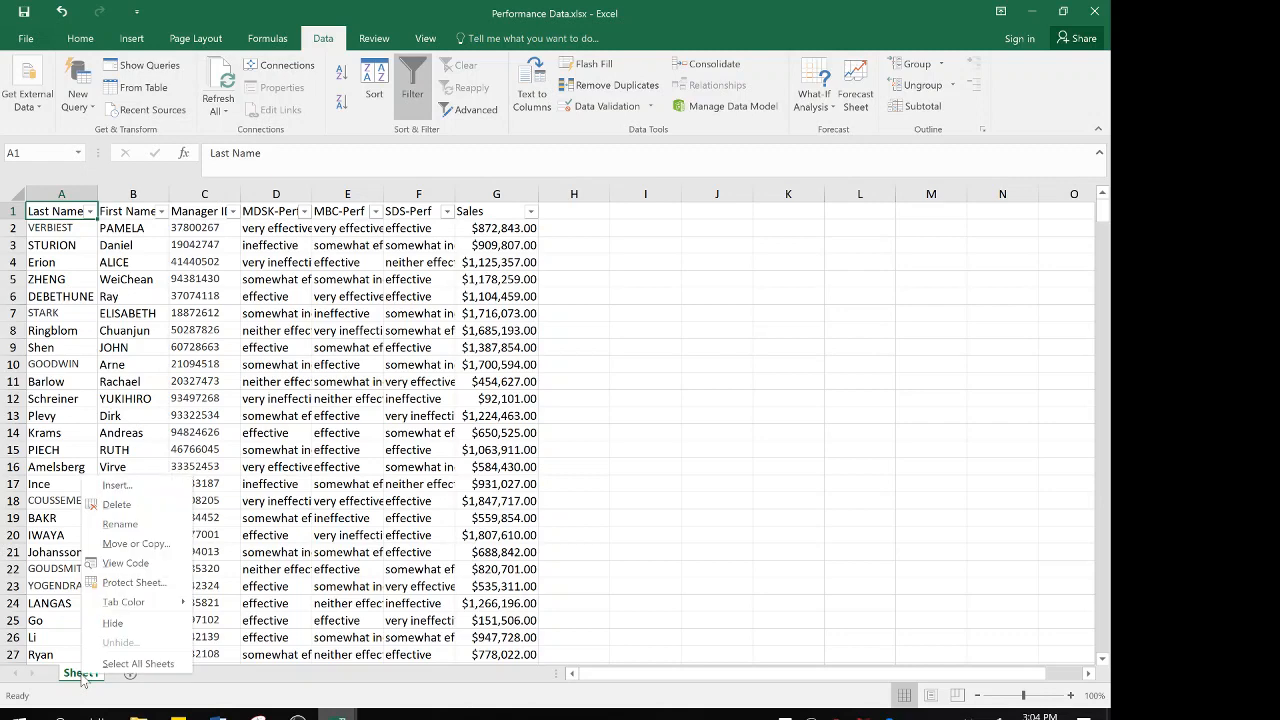
{"action": "left_click", "coordinate": [130, 545]}
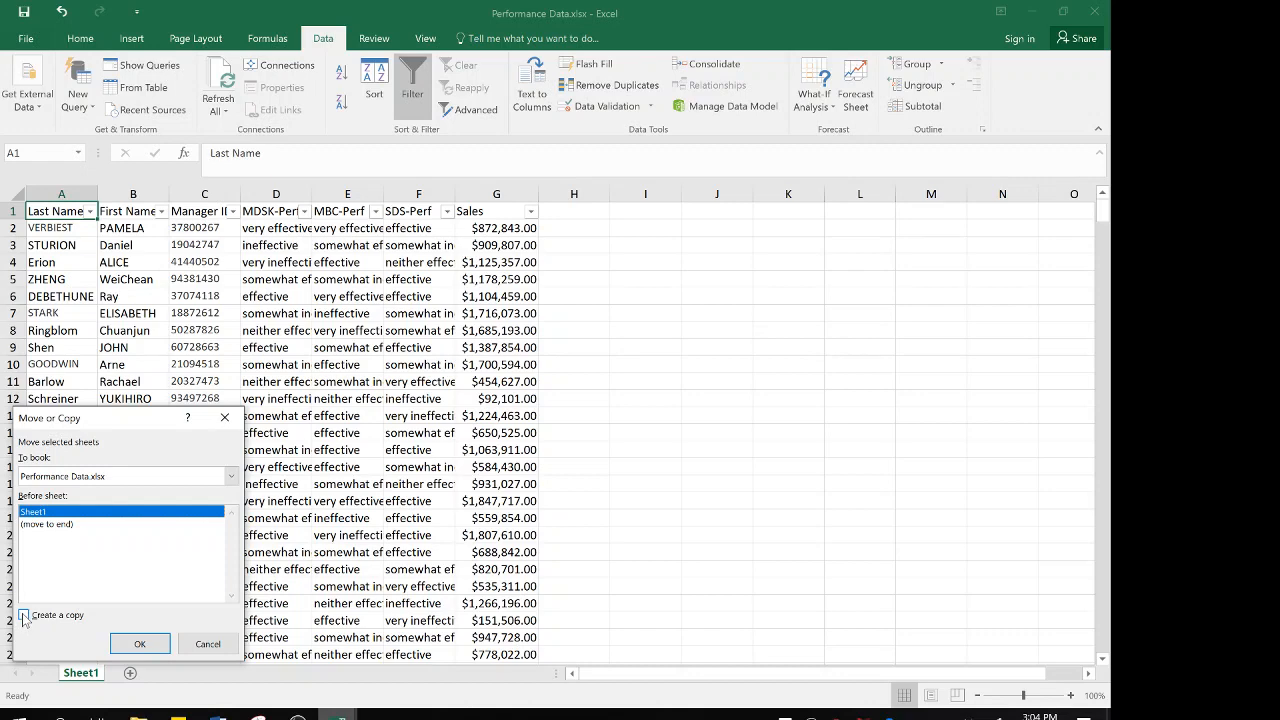
{"action": "left_click", "coordinate": [228, 418]}
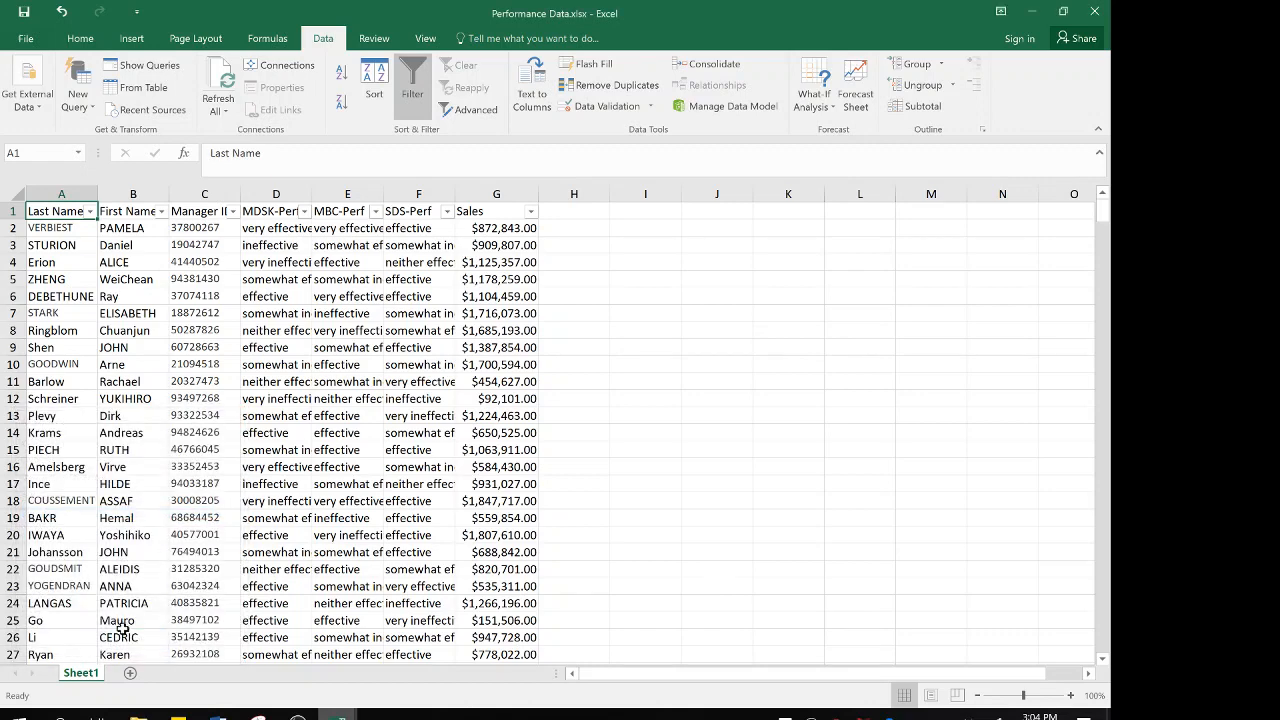
Move Sheet1 of Performance Data to the end of the Survey Data.xlsx workbook and compare it with the survey sheet
{"action": "right_click", "coordinate": [87, 676]}
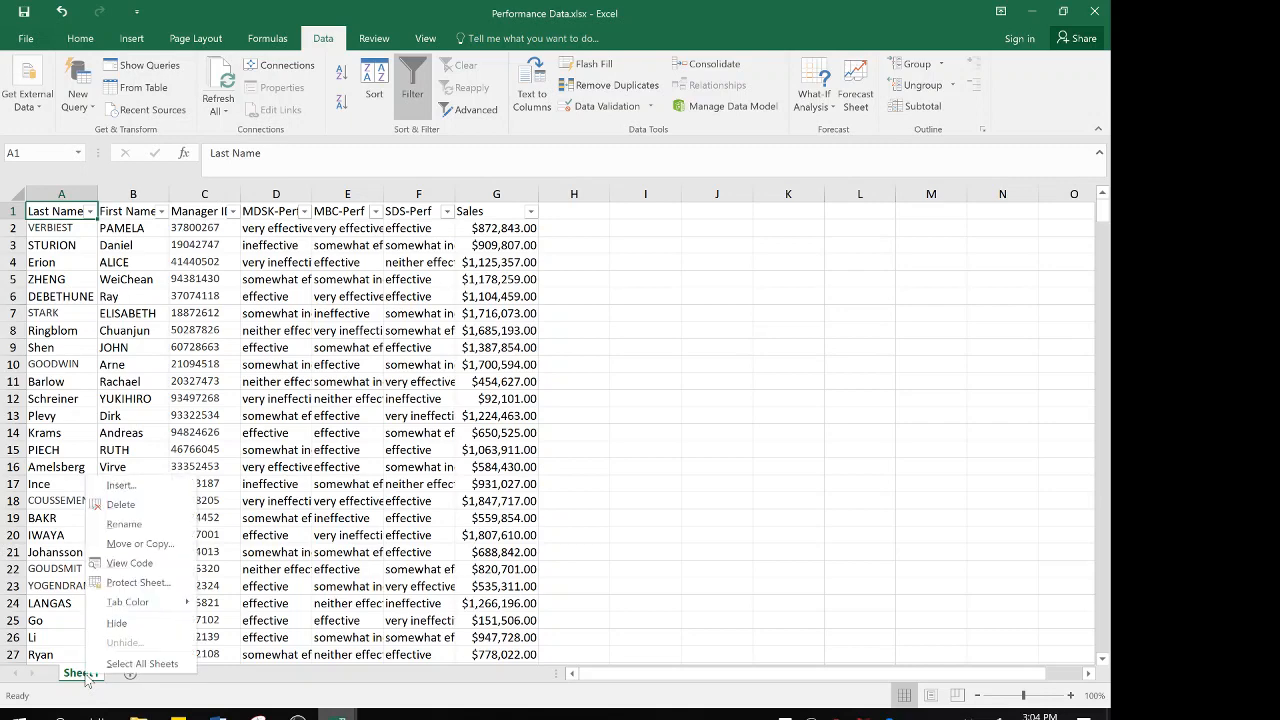
{"action": "left_click", "coordinate": [133, 545]}
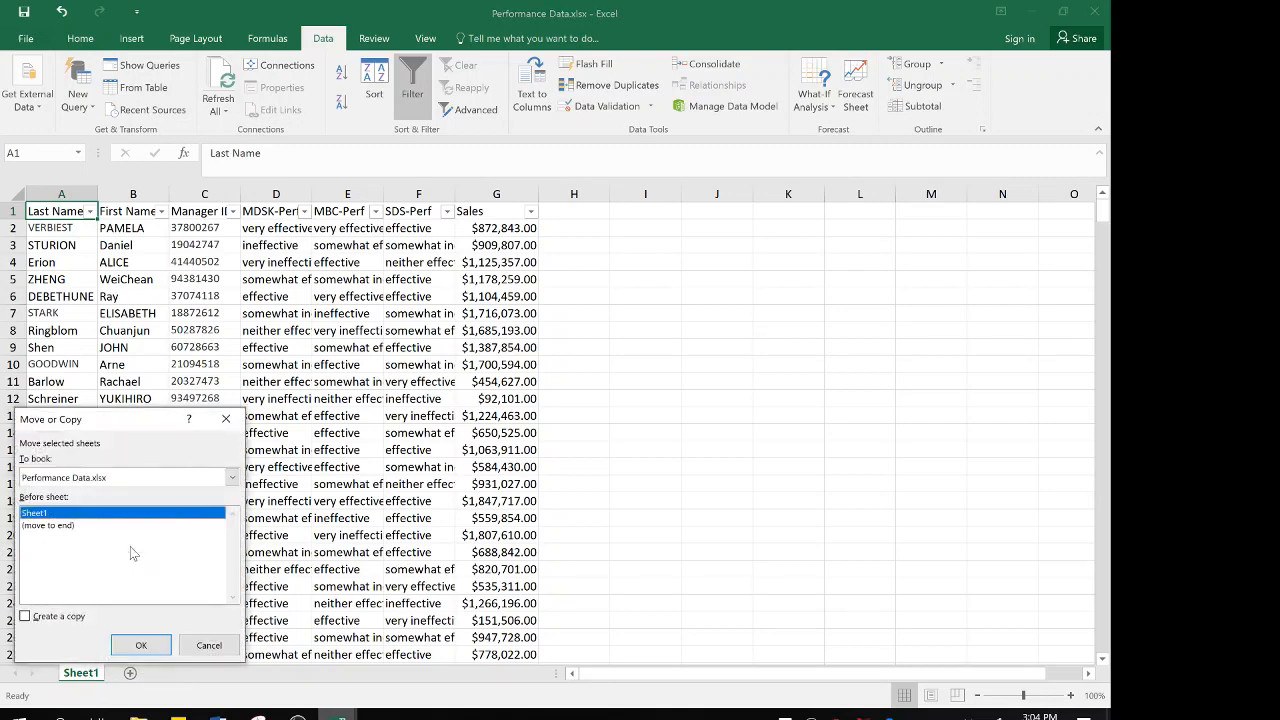
{"action": "left_click", "coordinate": [232, 479]}
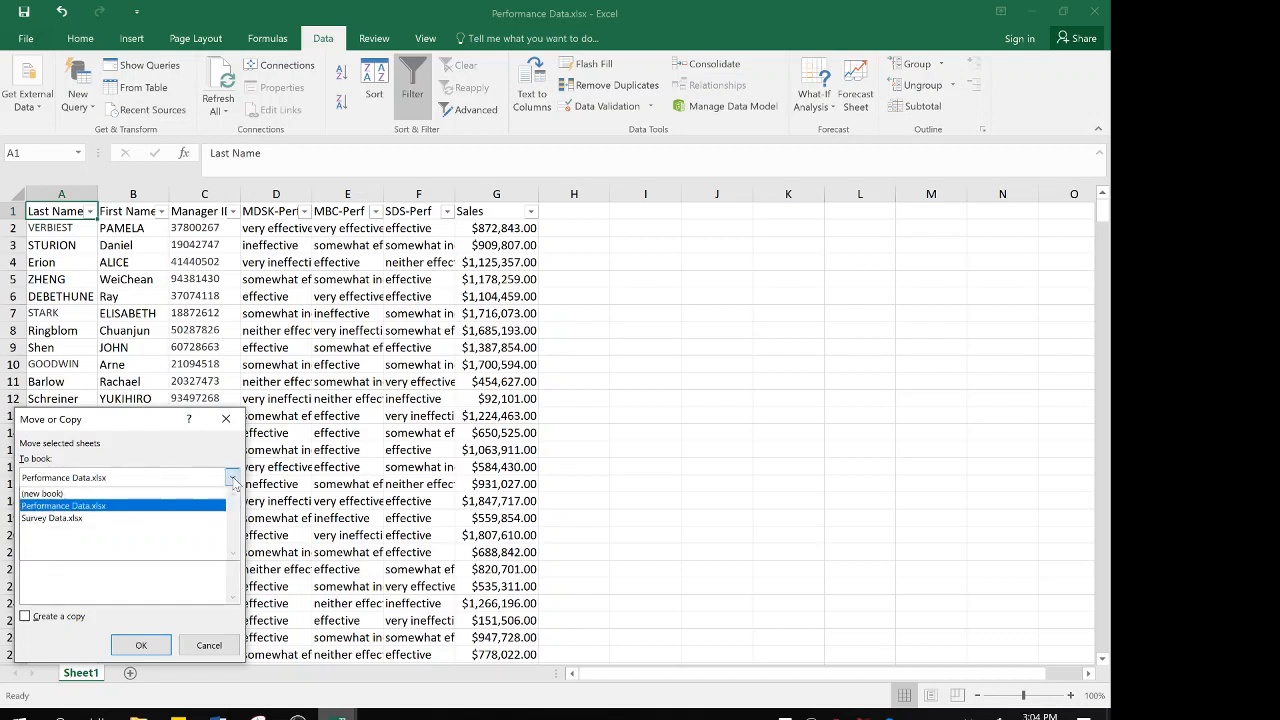
{"action": "left_click", "coordinate": [68, 520]}
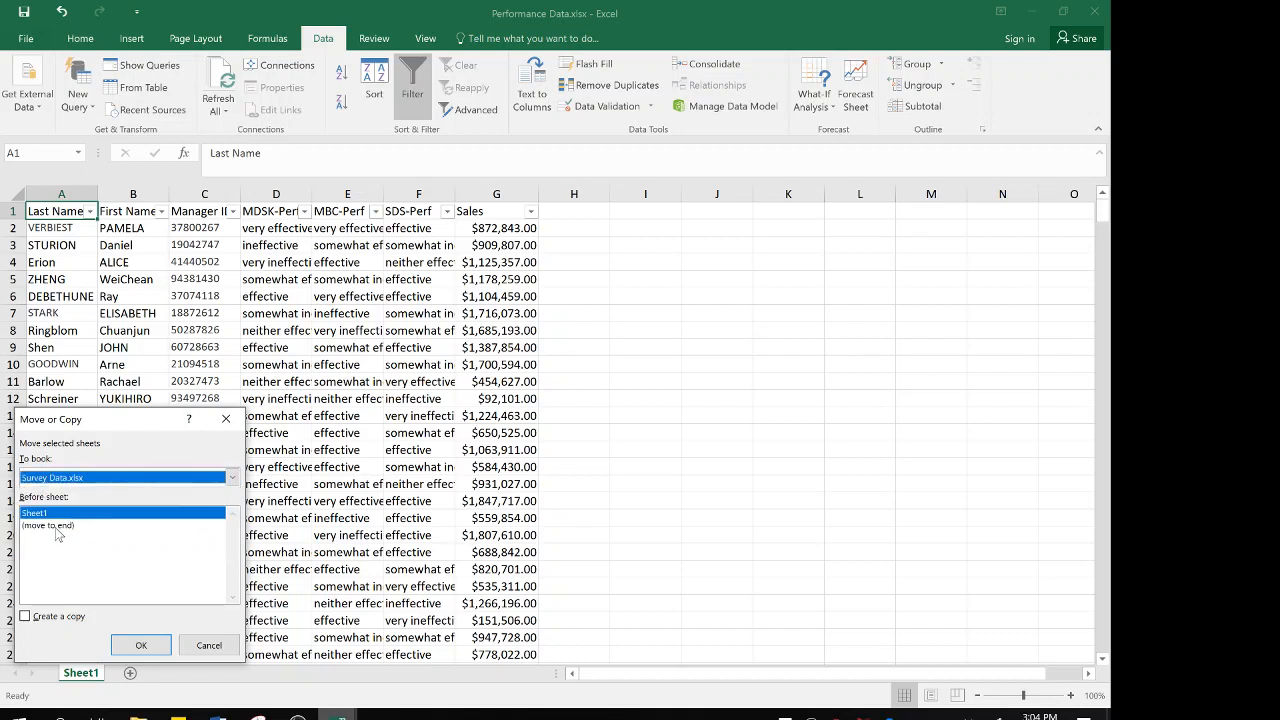
{"action": "left_click", "coordinate": [56, 528]}
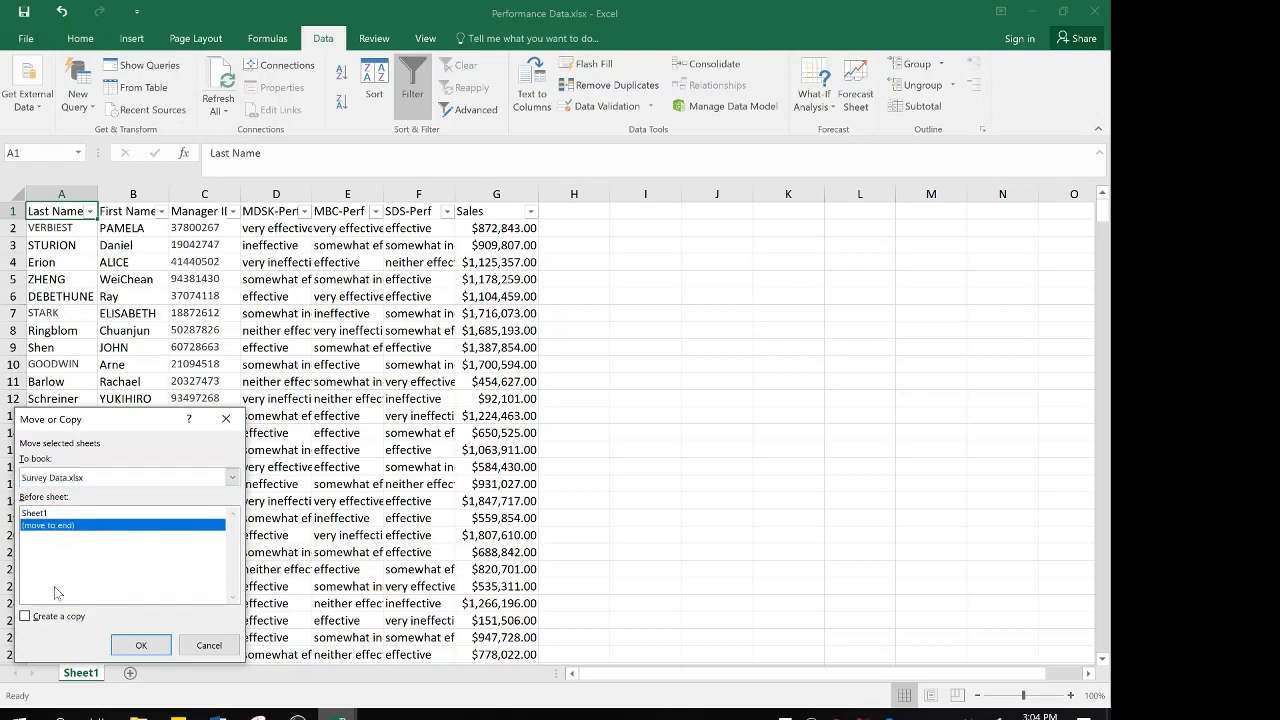
{"action": "left_click", "coordinate": [141, 645]}
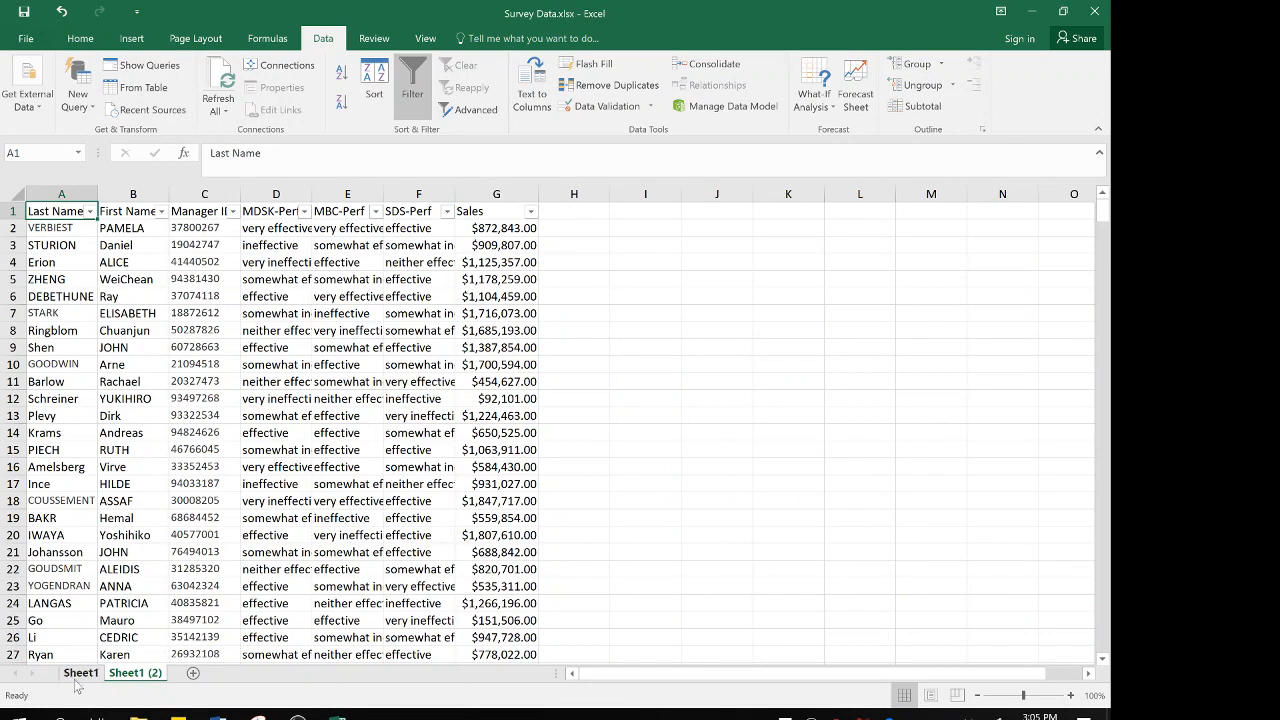
{"action": "left_click", "coordinate": [88, 677]}
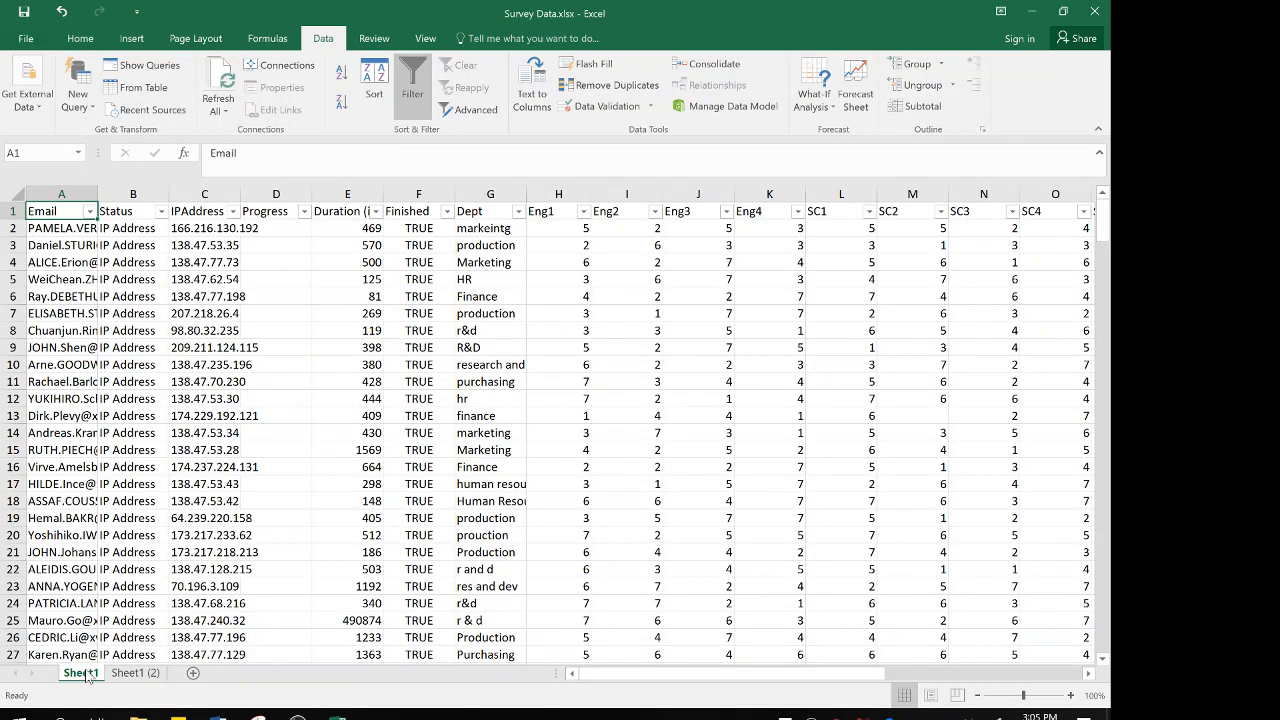
{"action": "left_click", "coordinate": [135, 673]}
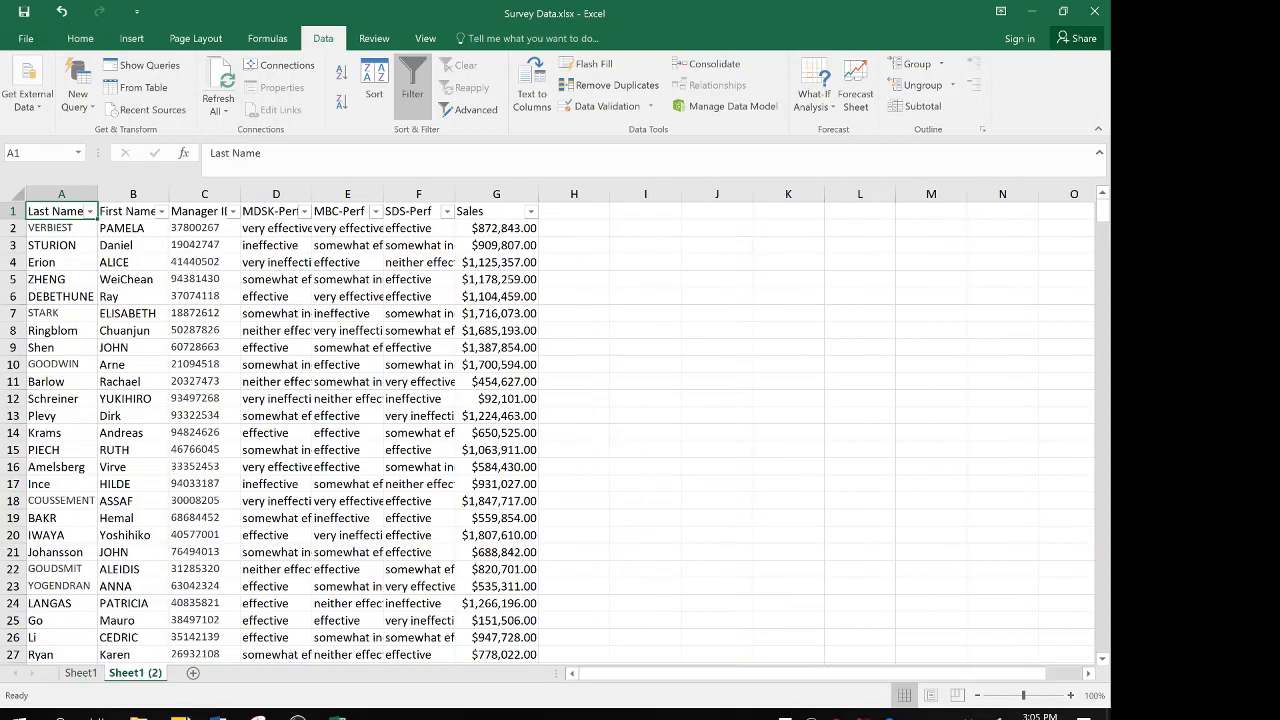
Rename the moved performance sheet, Sheet1 (2), as Perf Data
{"action": "mouse_move", "coordinate": [337, 712]}
{"action": "double_click", "coordinate": [135, 674]}
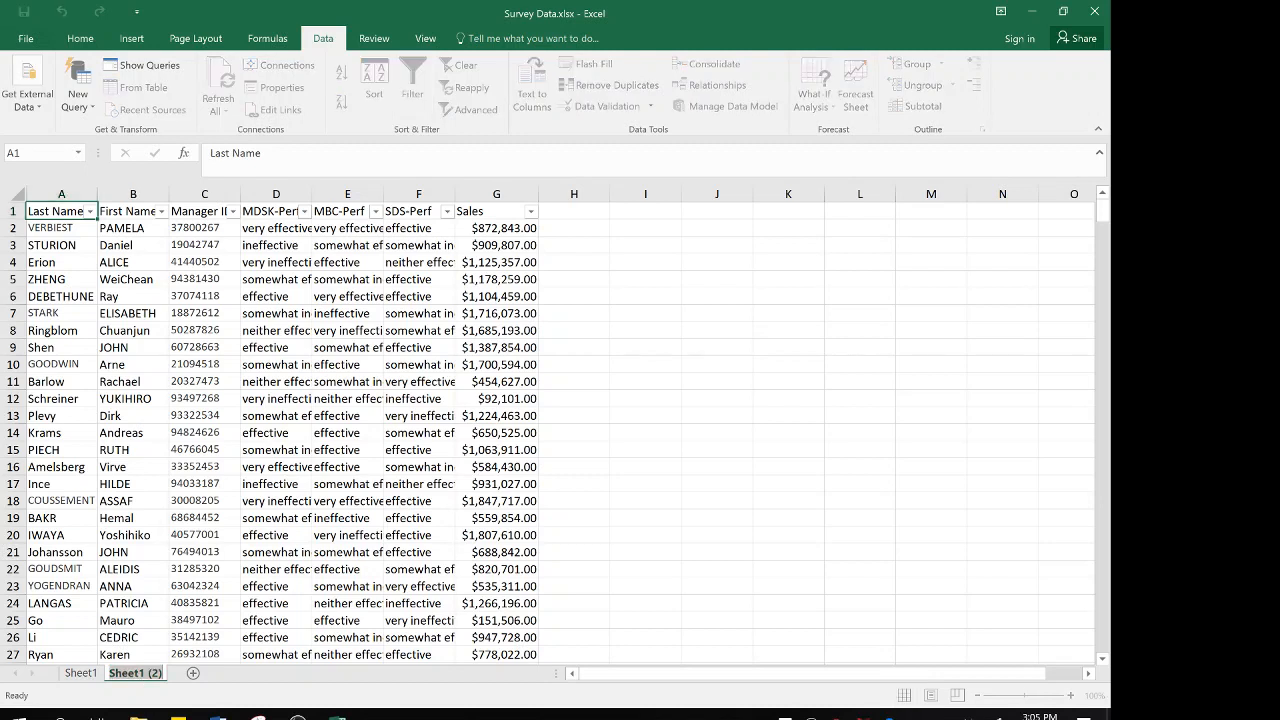
{"action": "type", "text": "Per"}
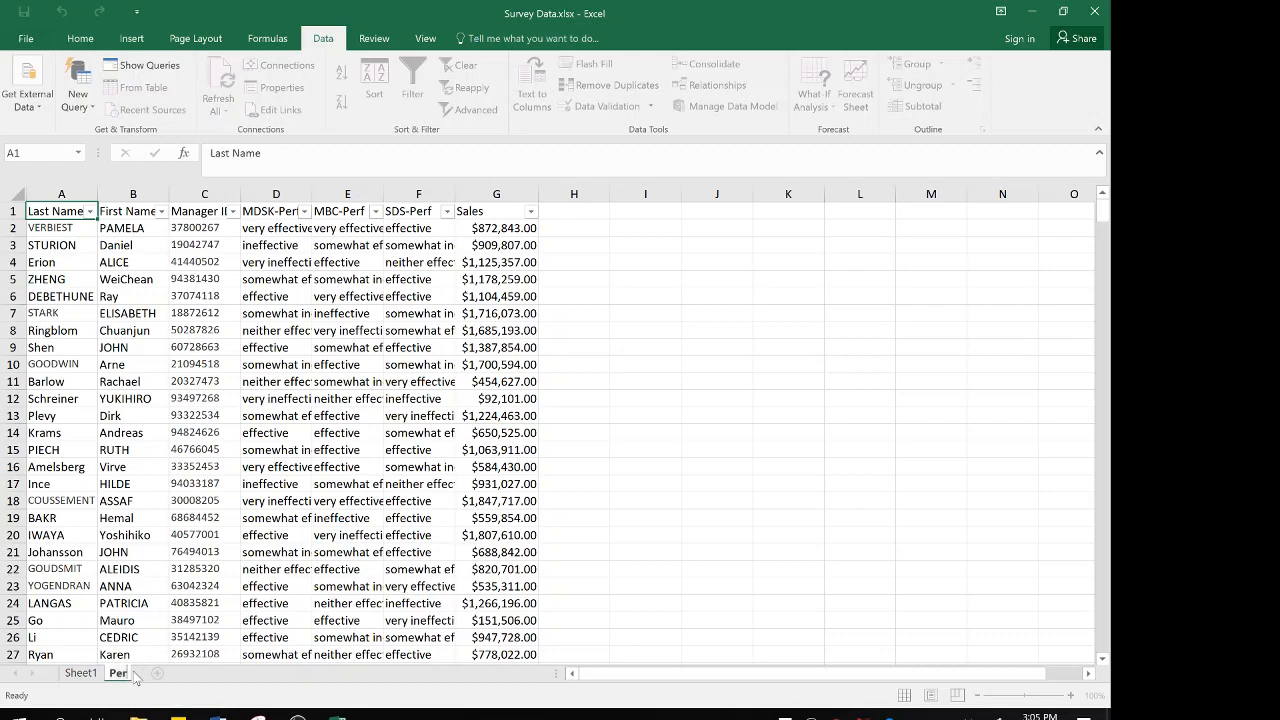
{"action": "type", "text": "f Data"}
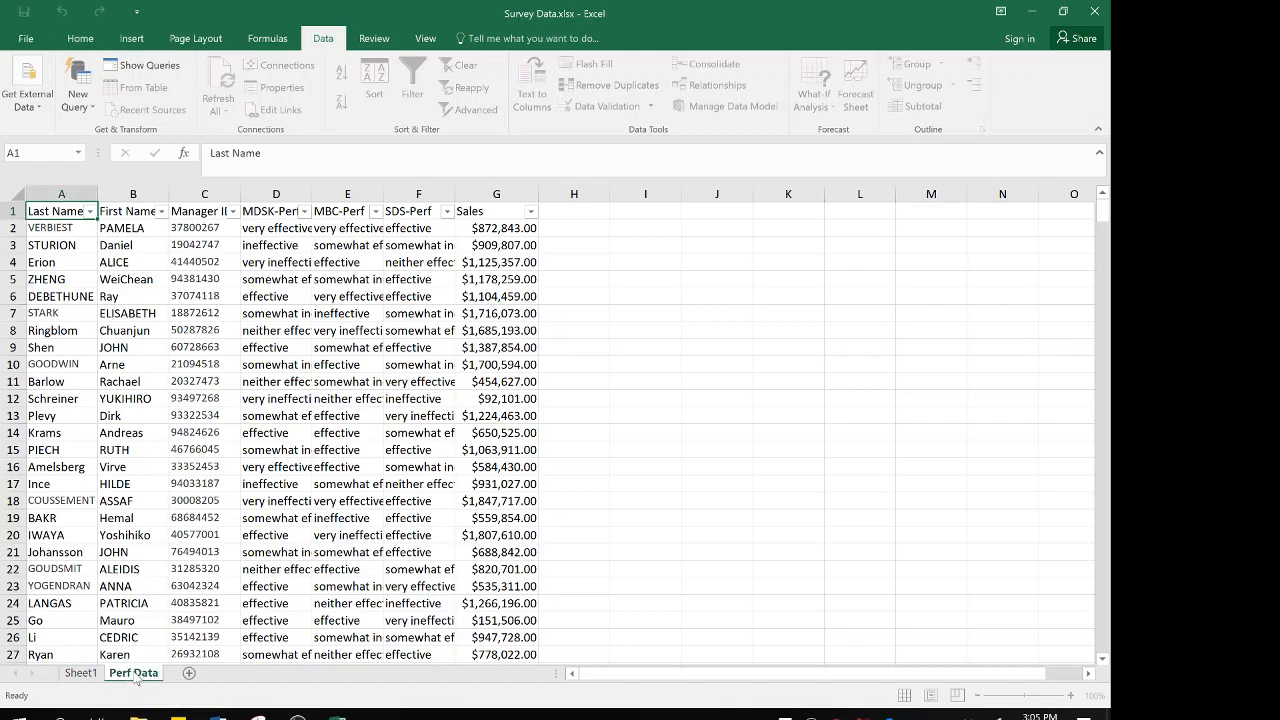
{"action": "key", "text": "Return"}
Rename the survey worksheet, Sheet1, as Survey Data
{"action": "left_click", "coordinate": [93, 676]}
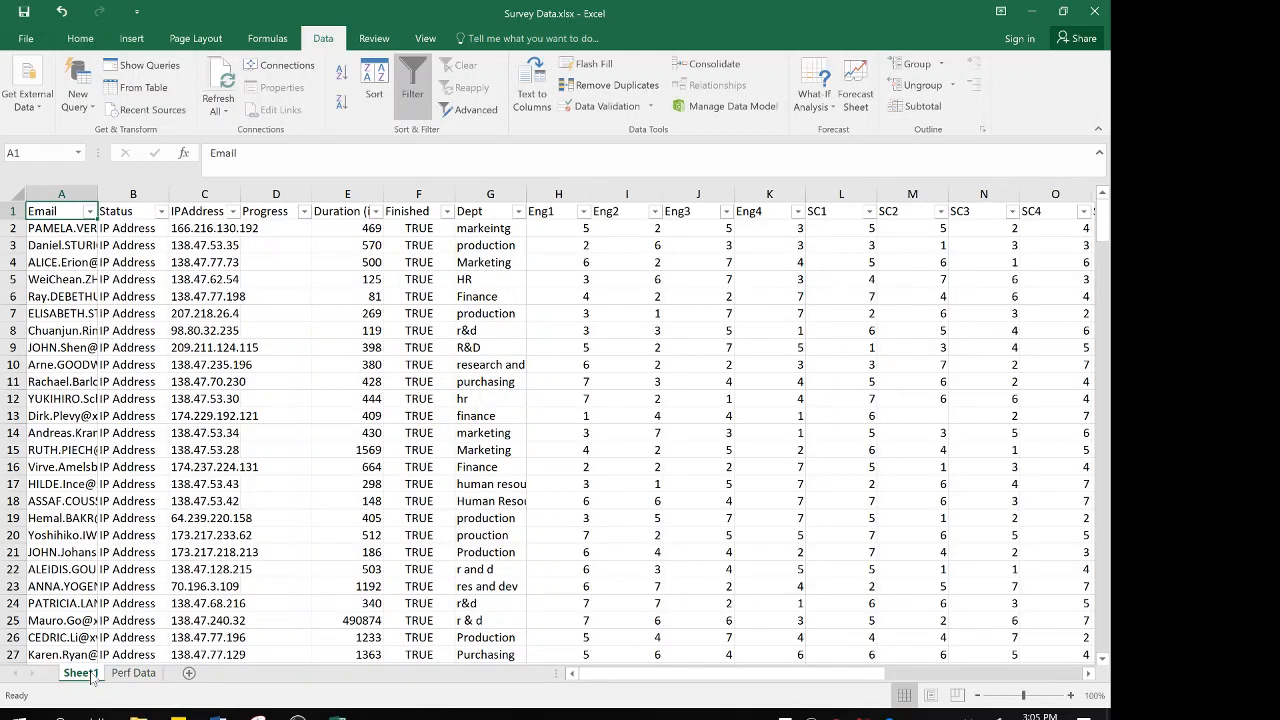
{"action": "double_click", "coordinate": [90, 674]}
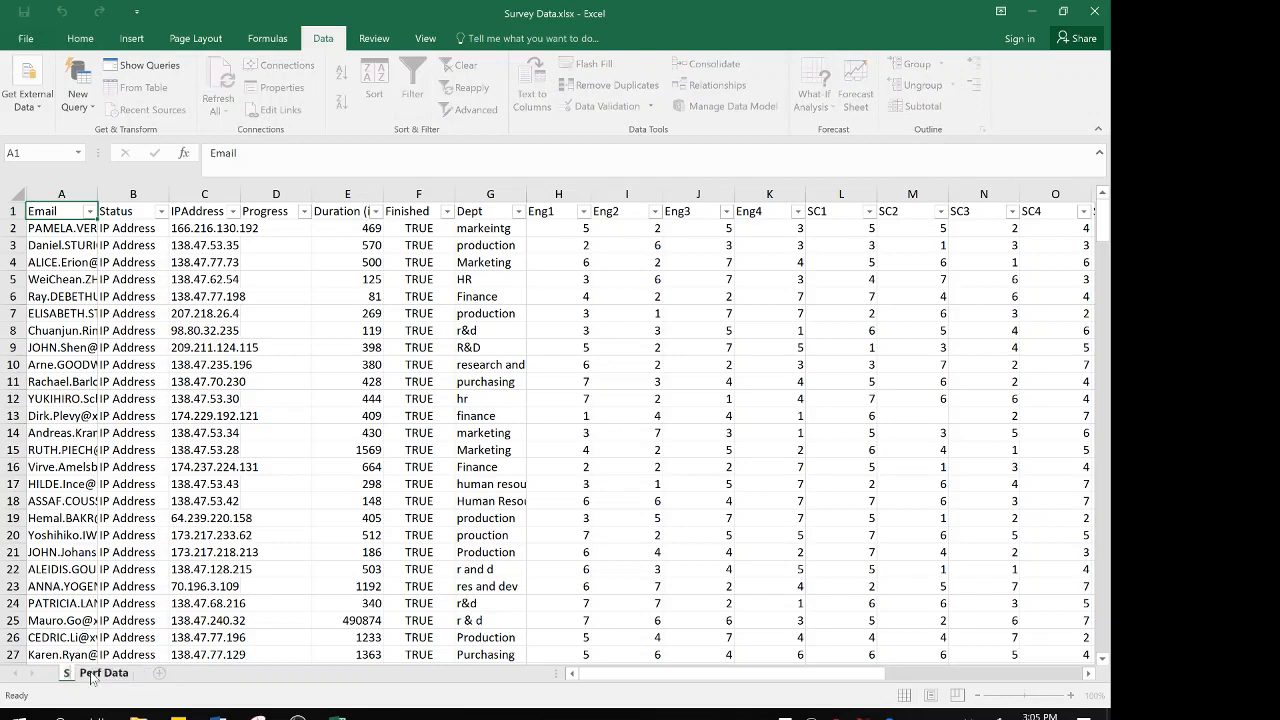
{"action": "type", "text": "Survey Data"}
{"action": "key", "text": "Return"}
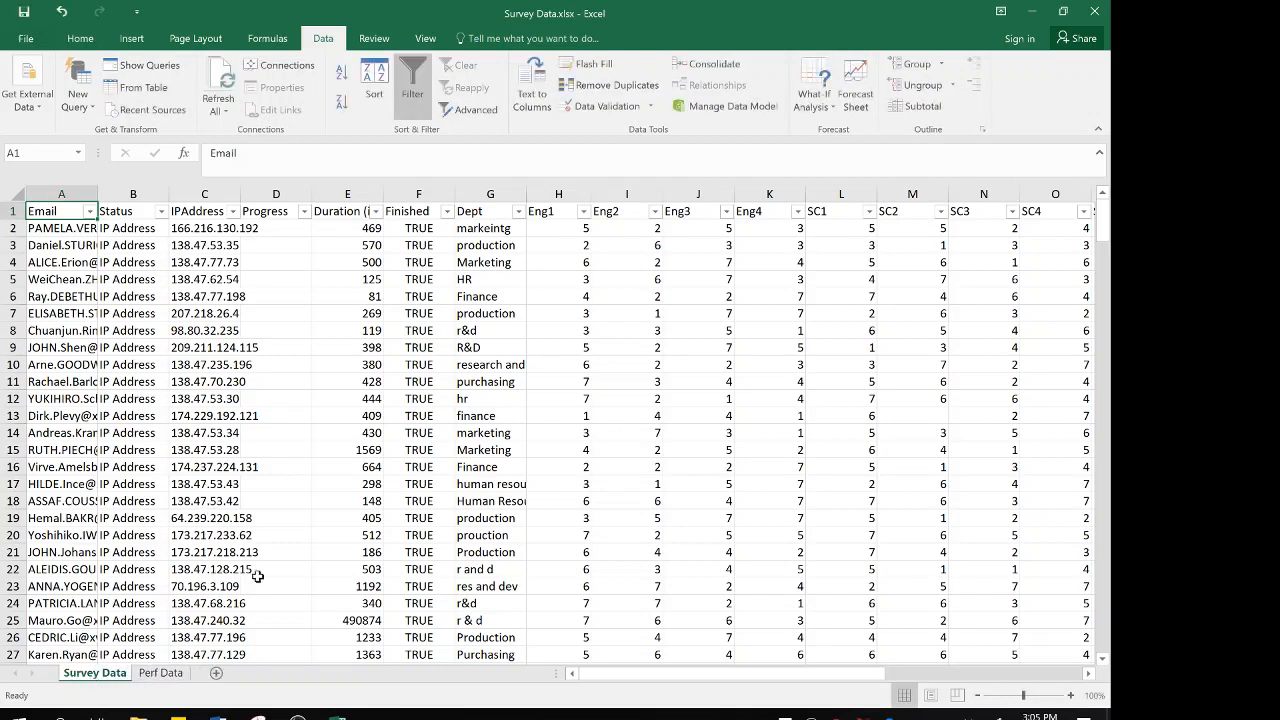
Switch to the Word assignment instructions and bold item 2, "Rename column labels if needed.", to mark it done
{"action": "mouse_move", "coordinate": [218, 712]}
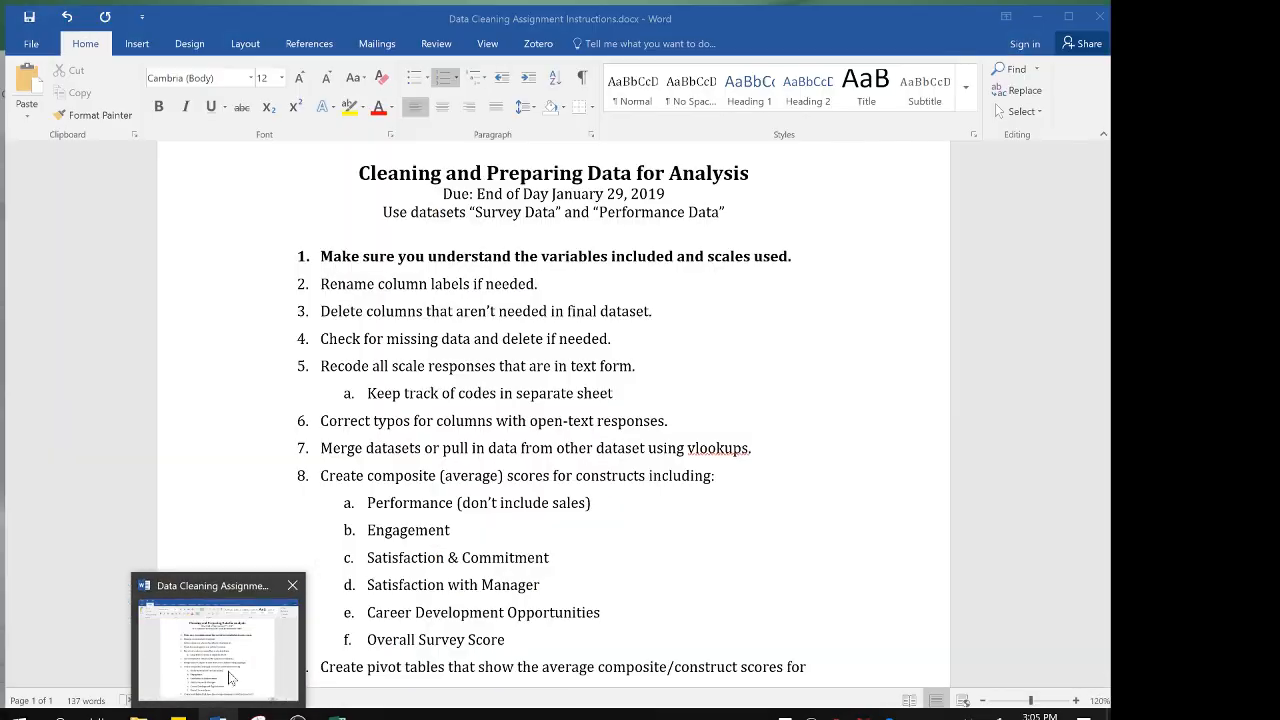
{"action": "left_click", "coordinate": [229, 678]}
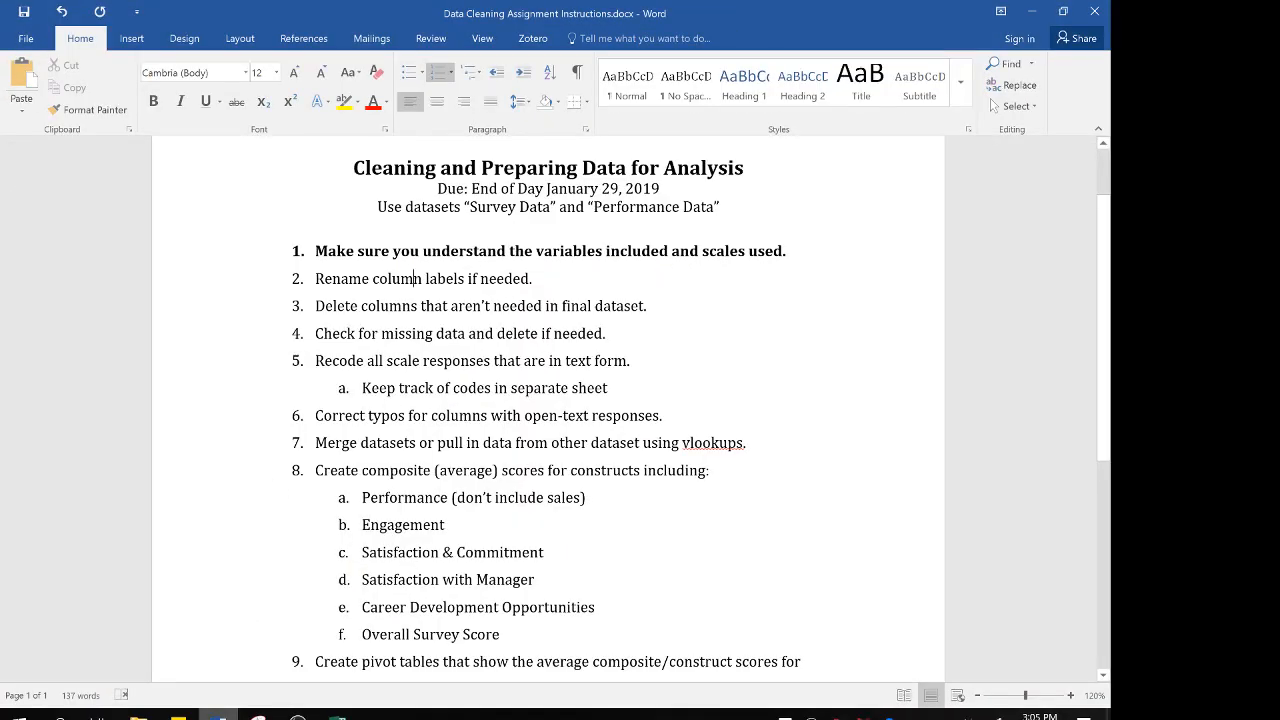
{"action": "double_click", "coordinate": [446, 279]}
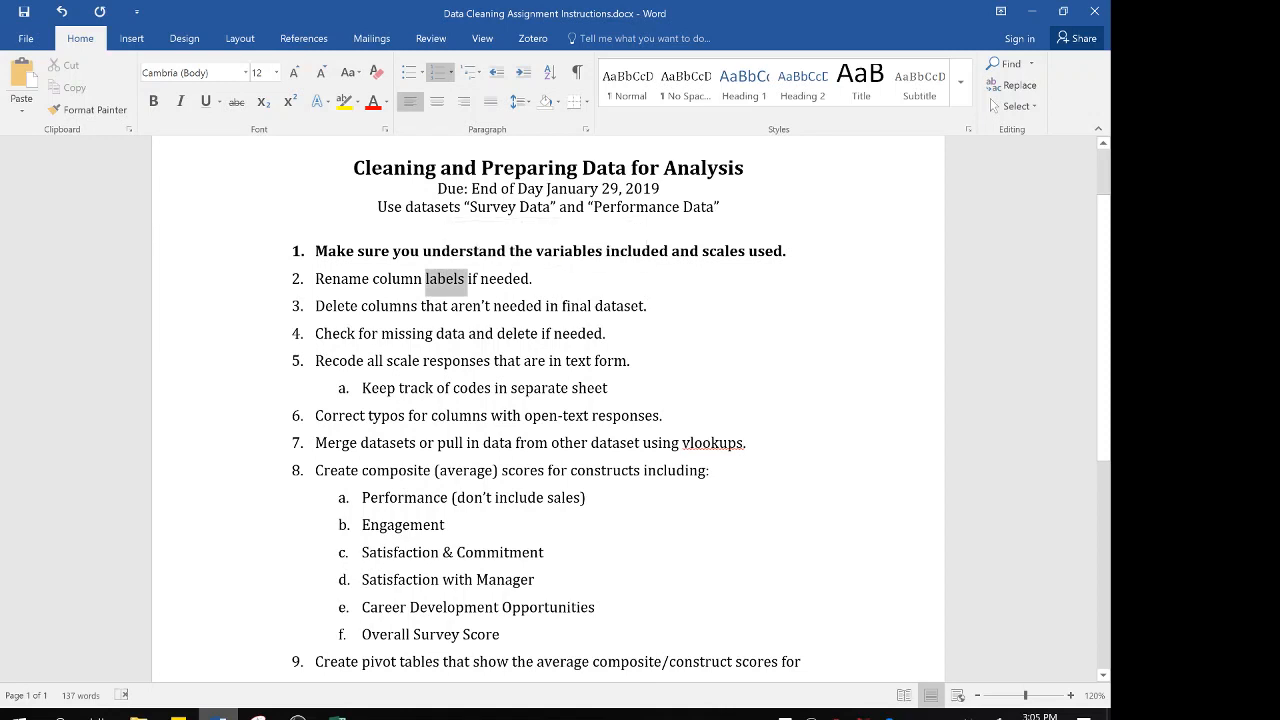
{"action": "triple_click", "coordinate": [446, 279]}
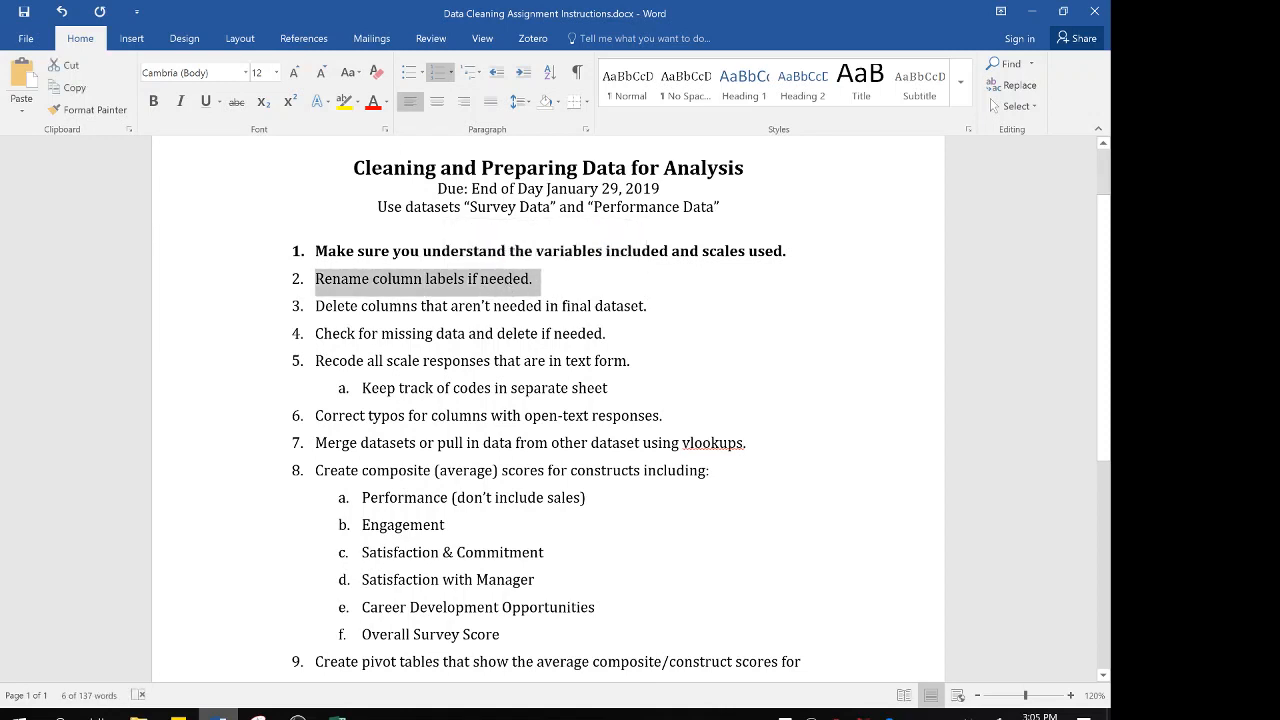
{"action": "left_click", "coordinate": [153, 101]}
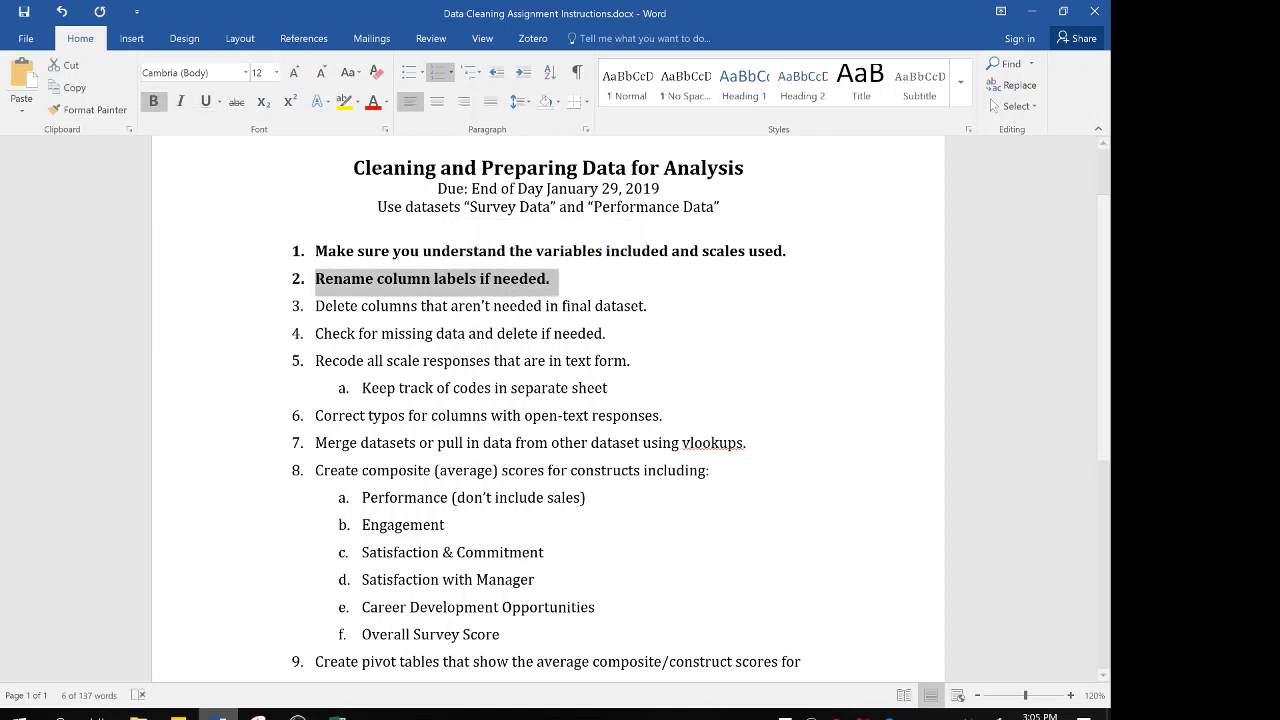
{"action": "left_click", "coordinate": [368, 306]}
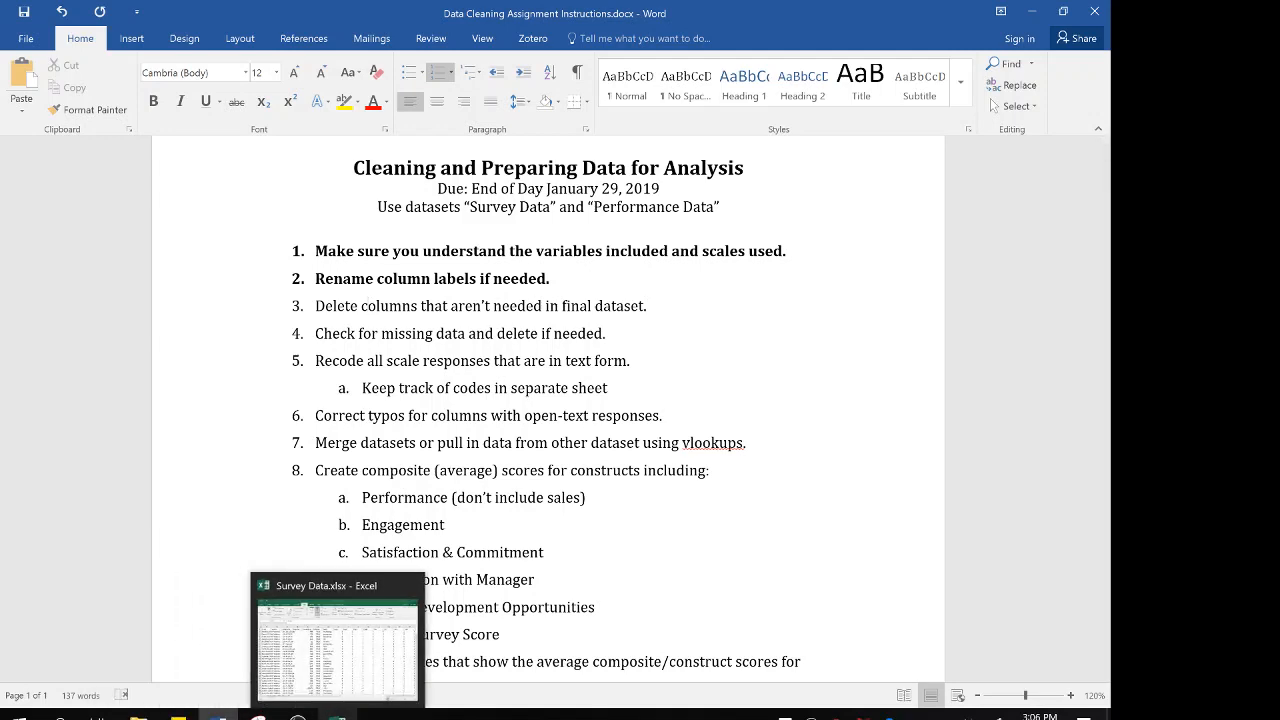
Switch to the Survey Data workbook in Excel and delete columns B to F, Status through Finished, from the Survey Data sheet
{"action": "left_click", "coordinate": [346, 675]}
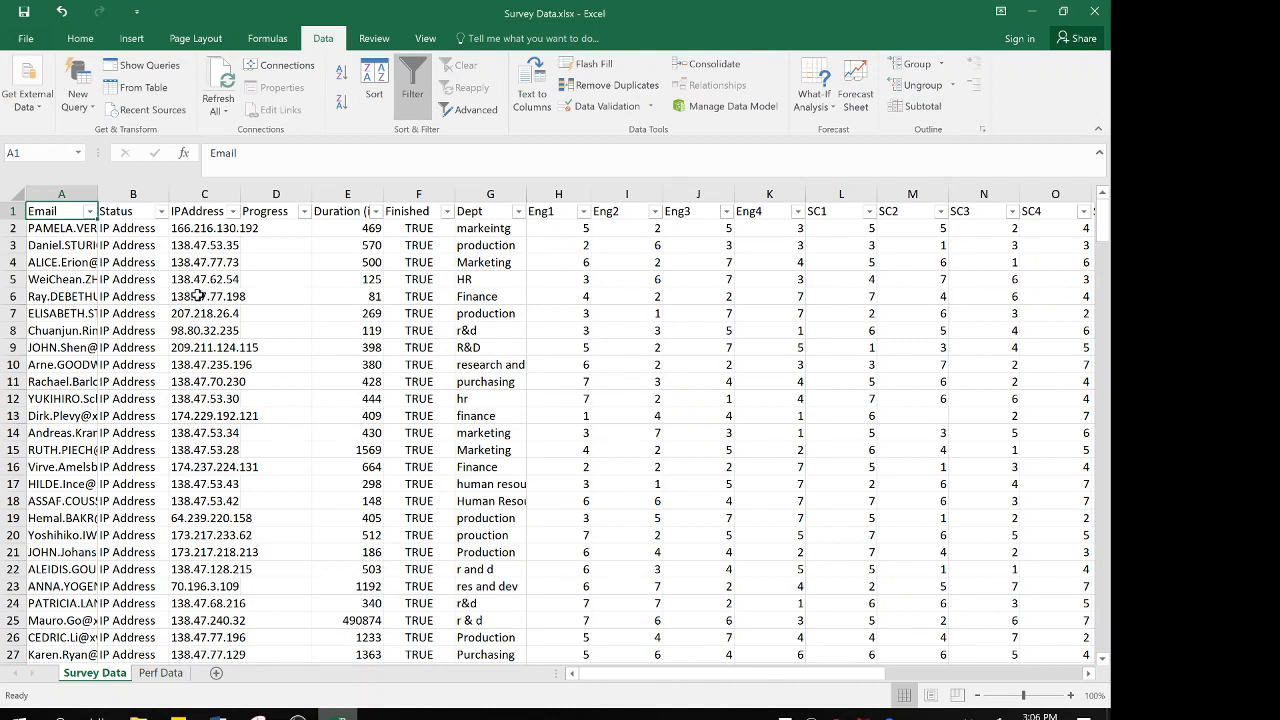
{"action": "left_click", "coordinate": [150, 194]}
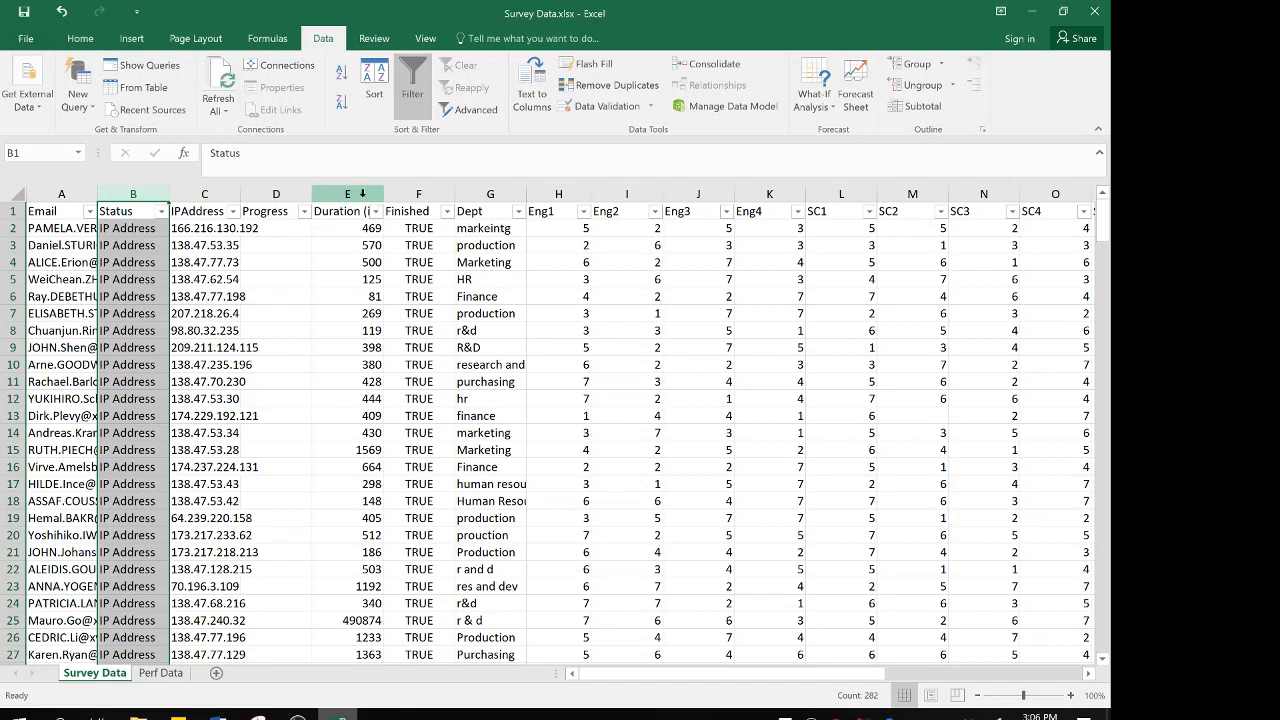
{"action": "left_click", "coordinate": [418, 194], "text": "shift"}
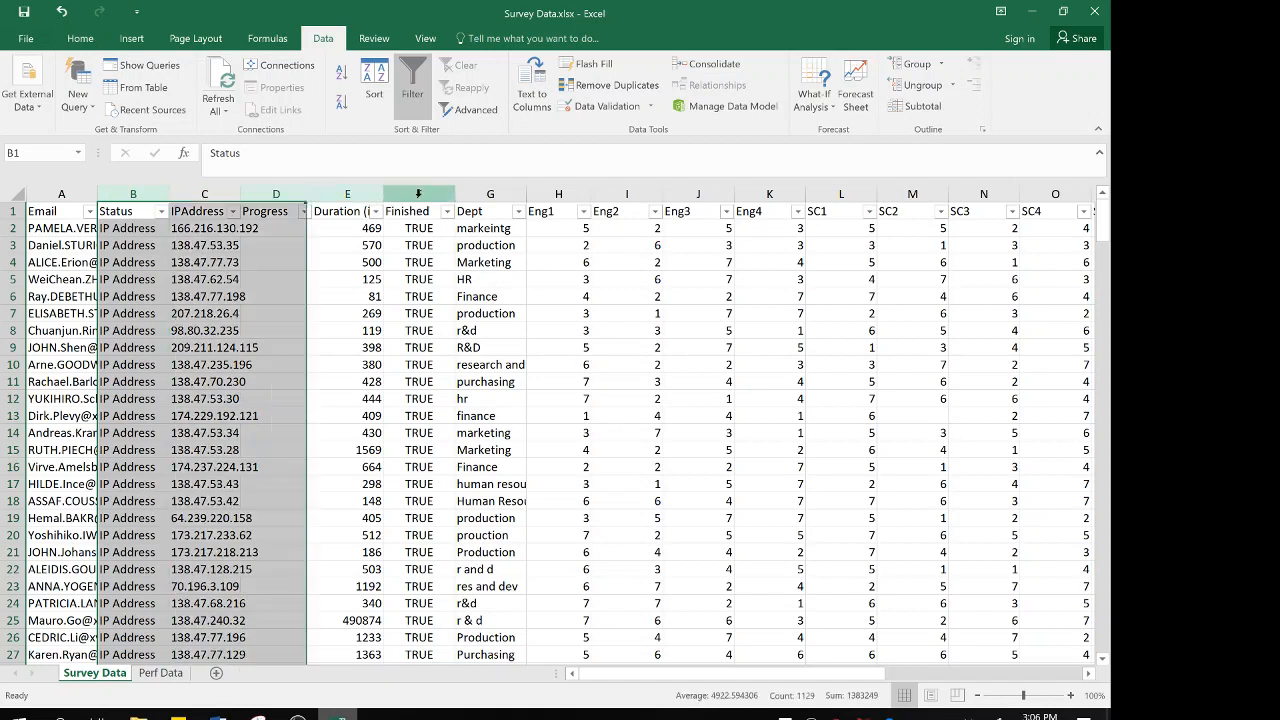
{"action": "right_click", "coordinate": [418, 194]}
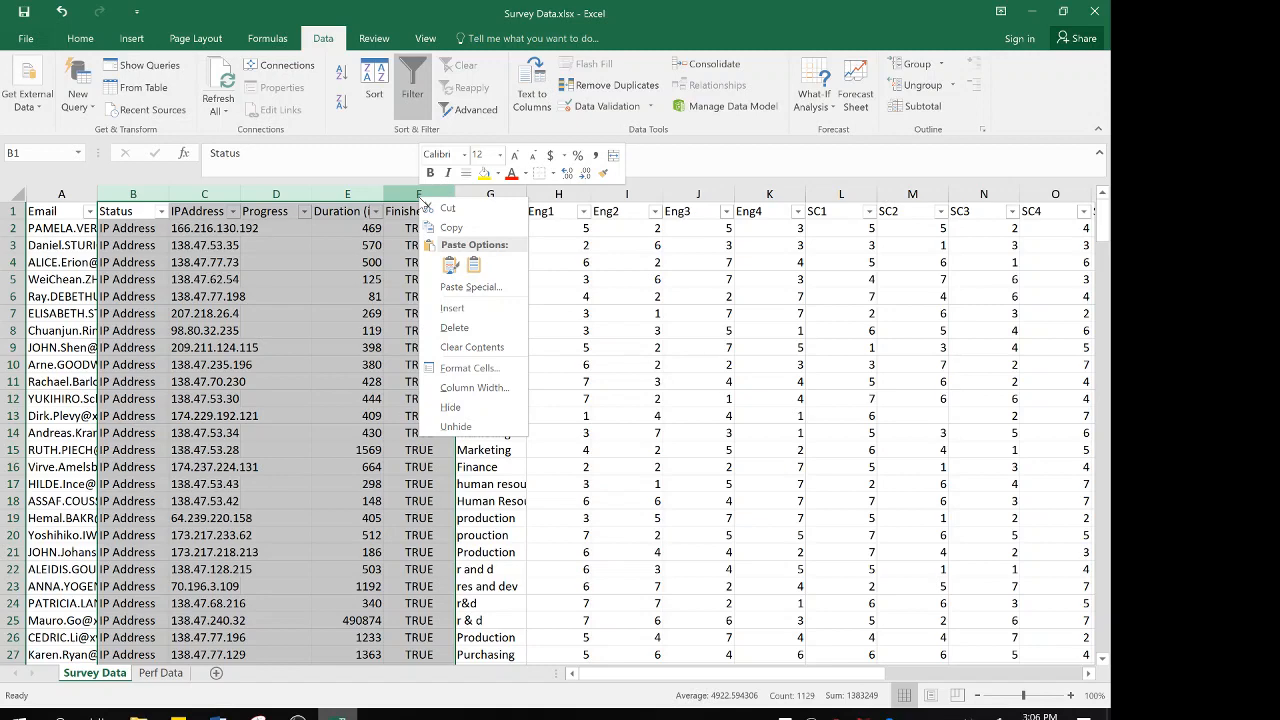
{"action": "key", "text": "Escape"}
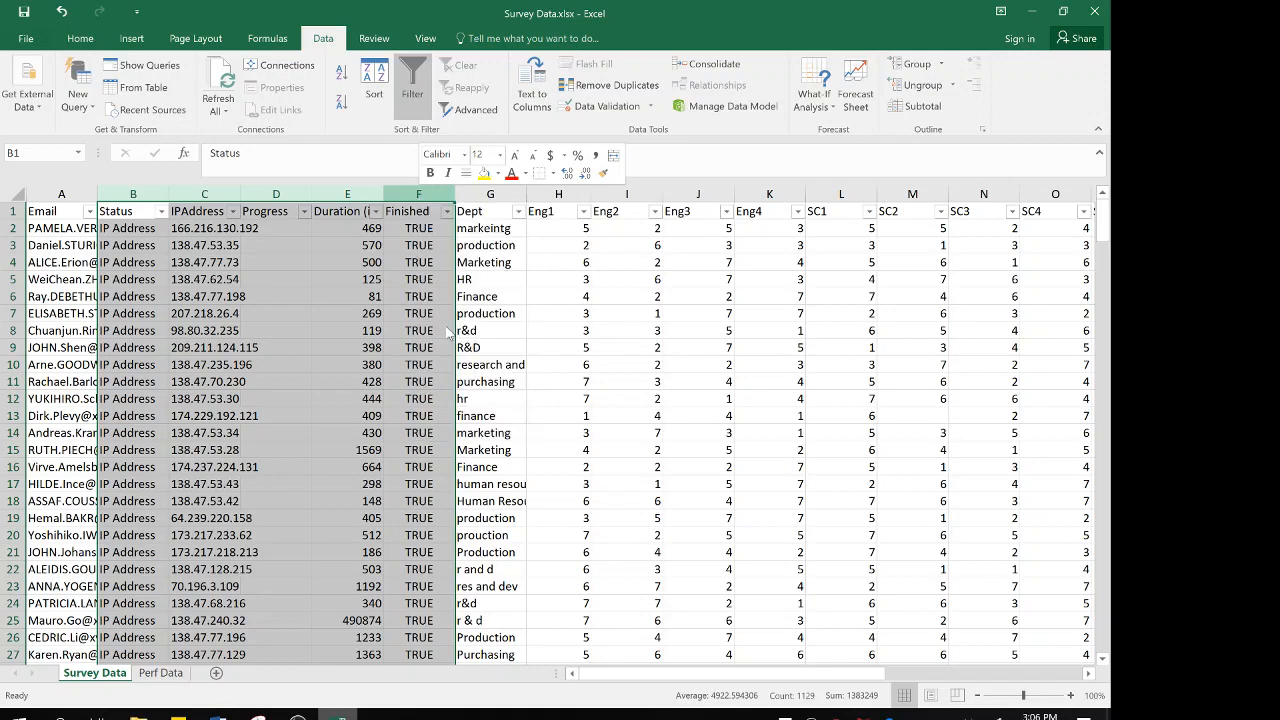
{"action": "key", "text": "ctrl+minus"}
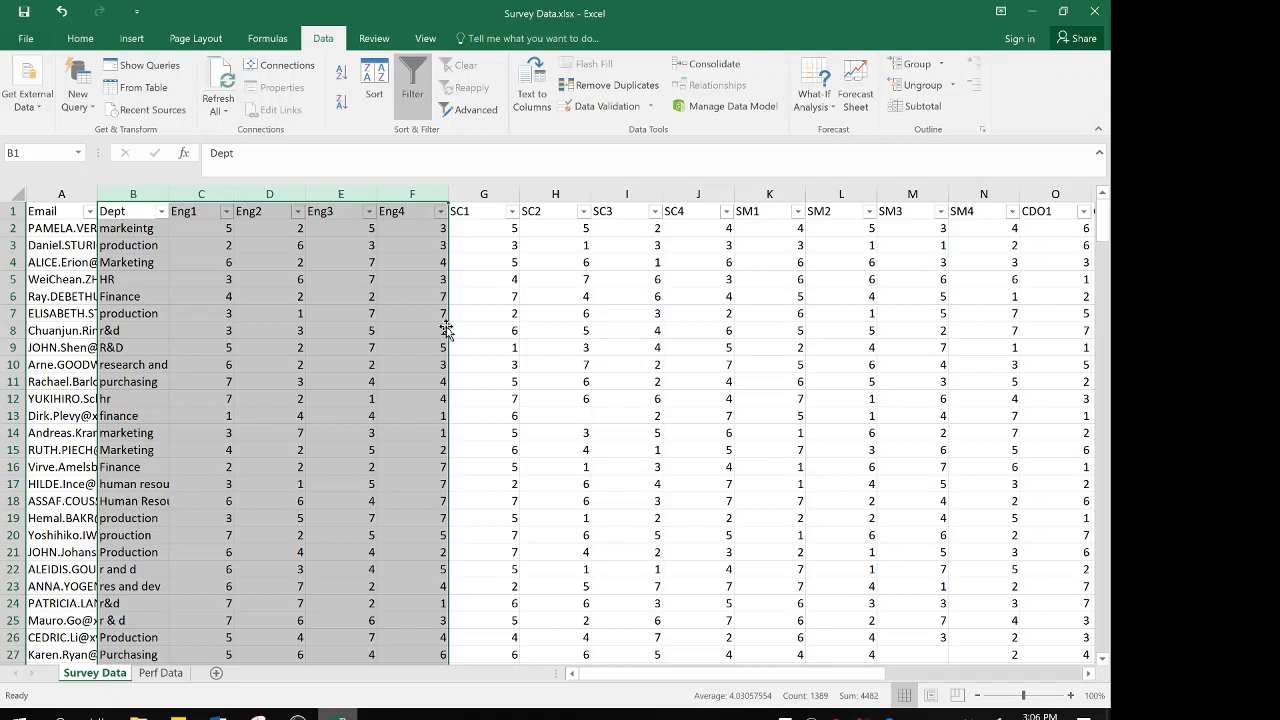
{"action": "left_click", "coordinate": [185, 293]}
Check the Perf Data sheet for columns that are not needed, and return to the Survey Data sheet
{"action": "mouse_move", "coordinate": [218, 712]}
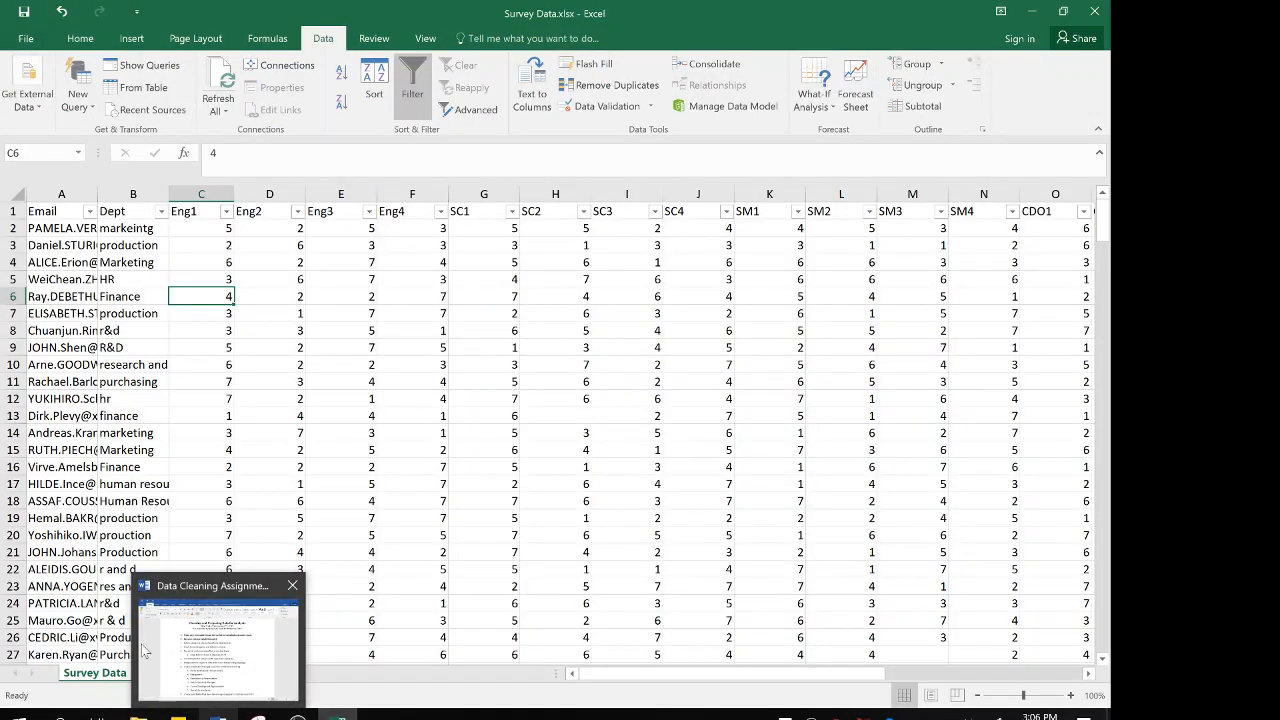
{"action": "left_click", "coordinate": [162, 673]}
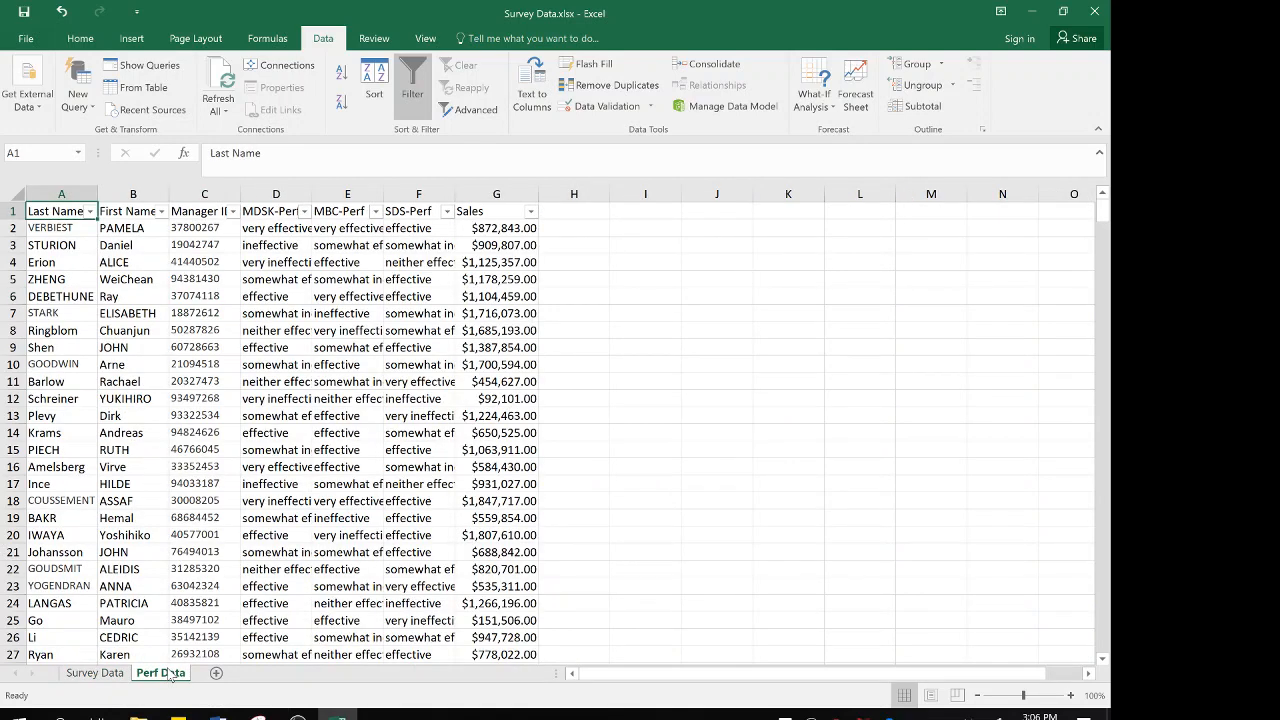
{"action": "left_click", "coordinate": [96, 673]}
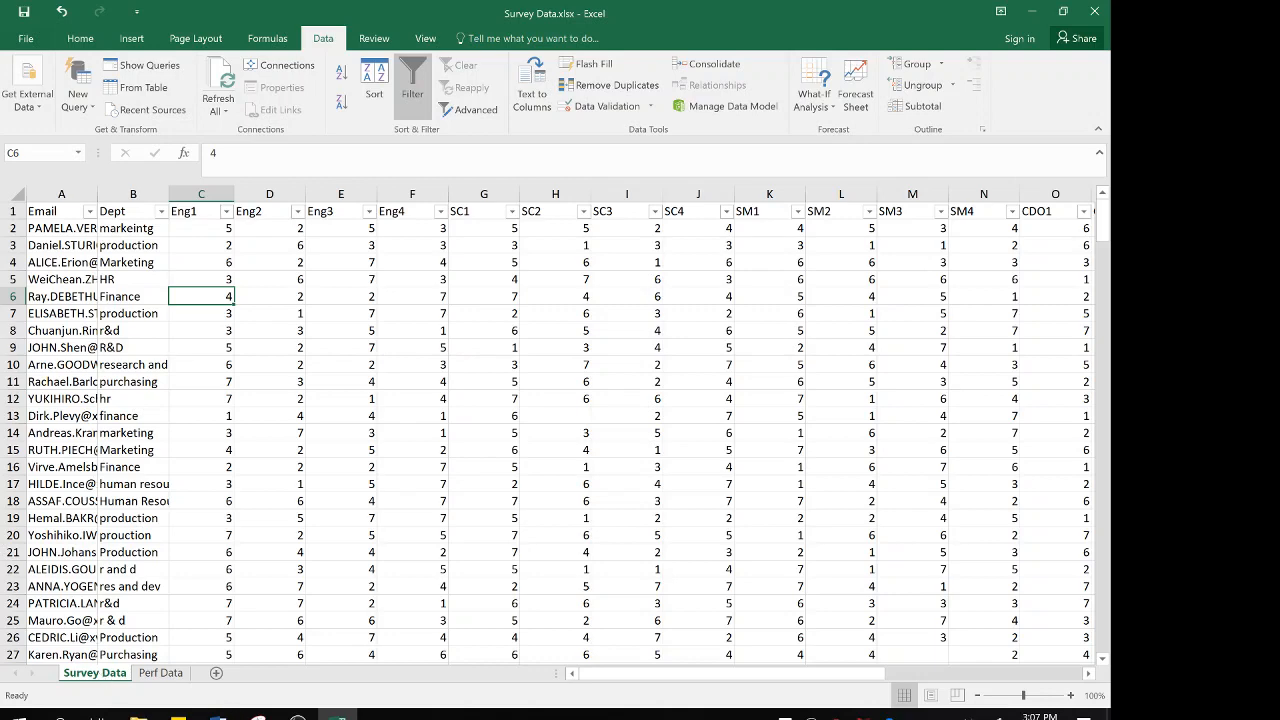
Switch to the Word instructions and bold item 3, "Delete columns that aren't needed in final dataset."
{"action": "mouse_move", "coordinate": [217, 712]}
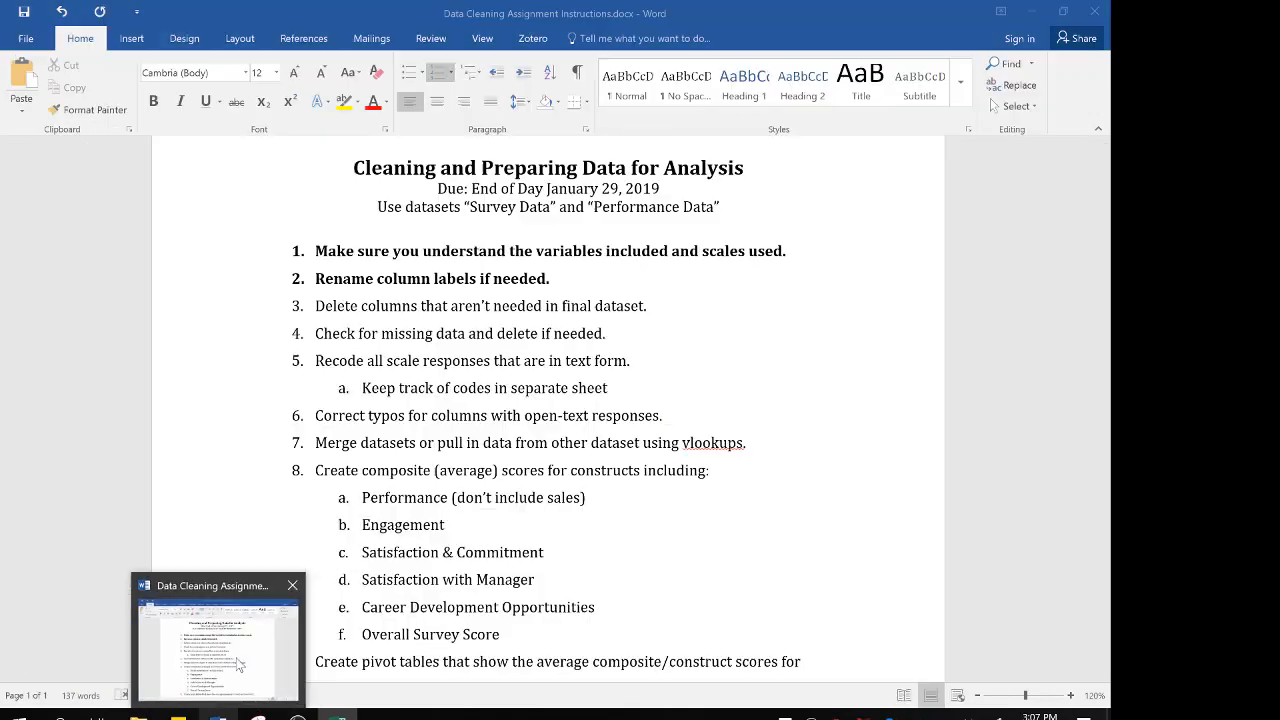
{"action": "left_click", "coordinate": [240, 665]}
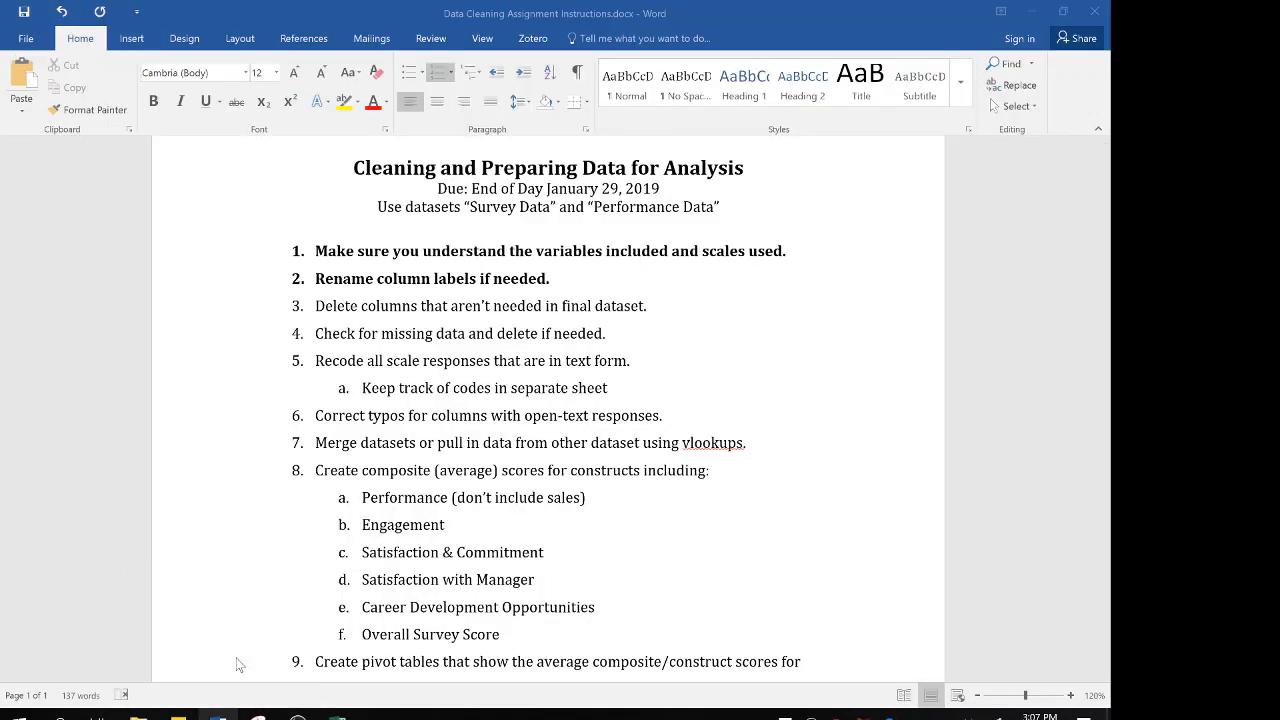
{"action": "triple_click", "coordinate": [425, 305]}
{"action": "left_click", "coordinate": [428, 309]}
{"action": "triple_click", "coordinate": [425, 306]}
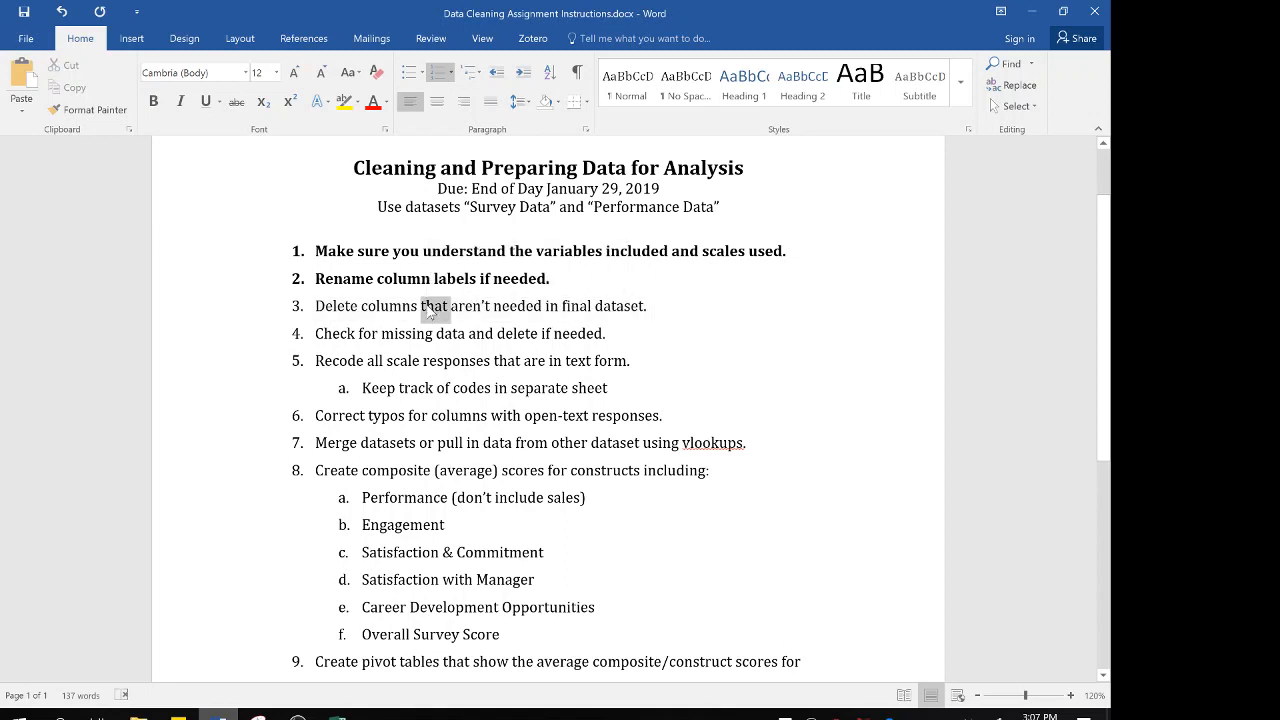
{"action": "left_click", "coordinate": [437, 279]}
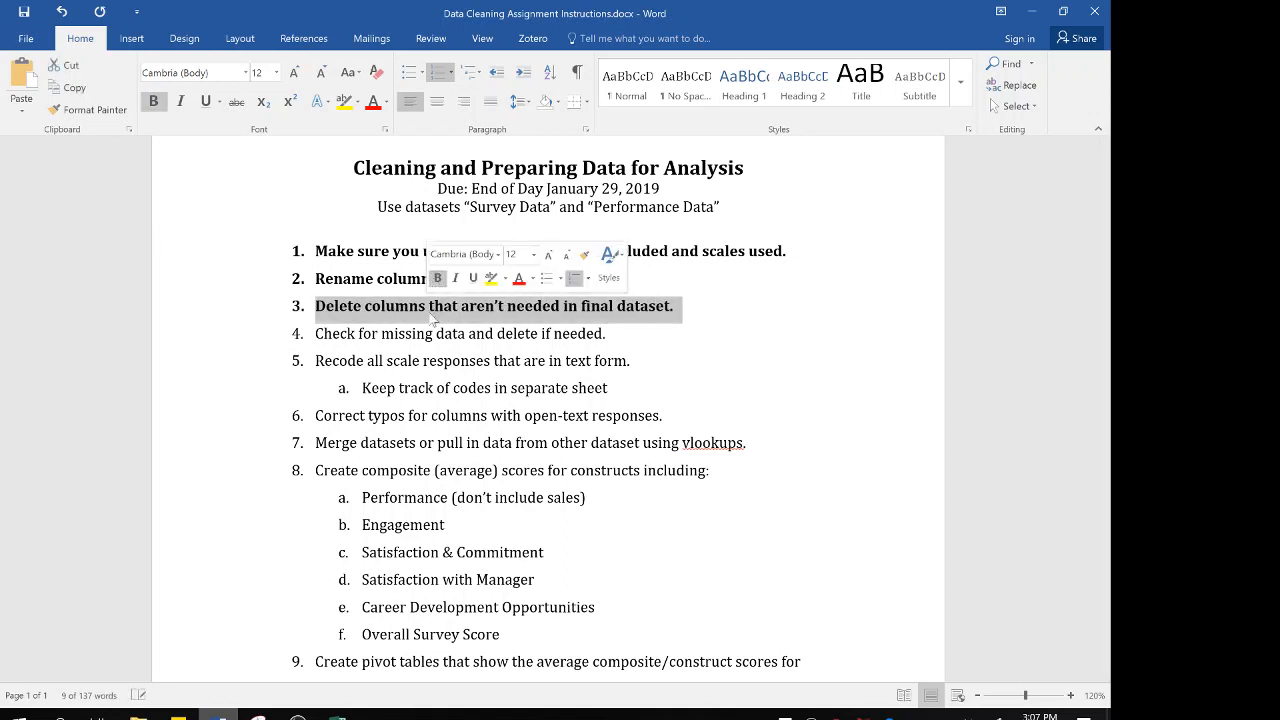
{"action": "left_click", "coordinate": [431, 333]}
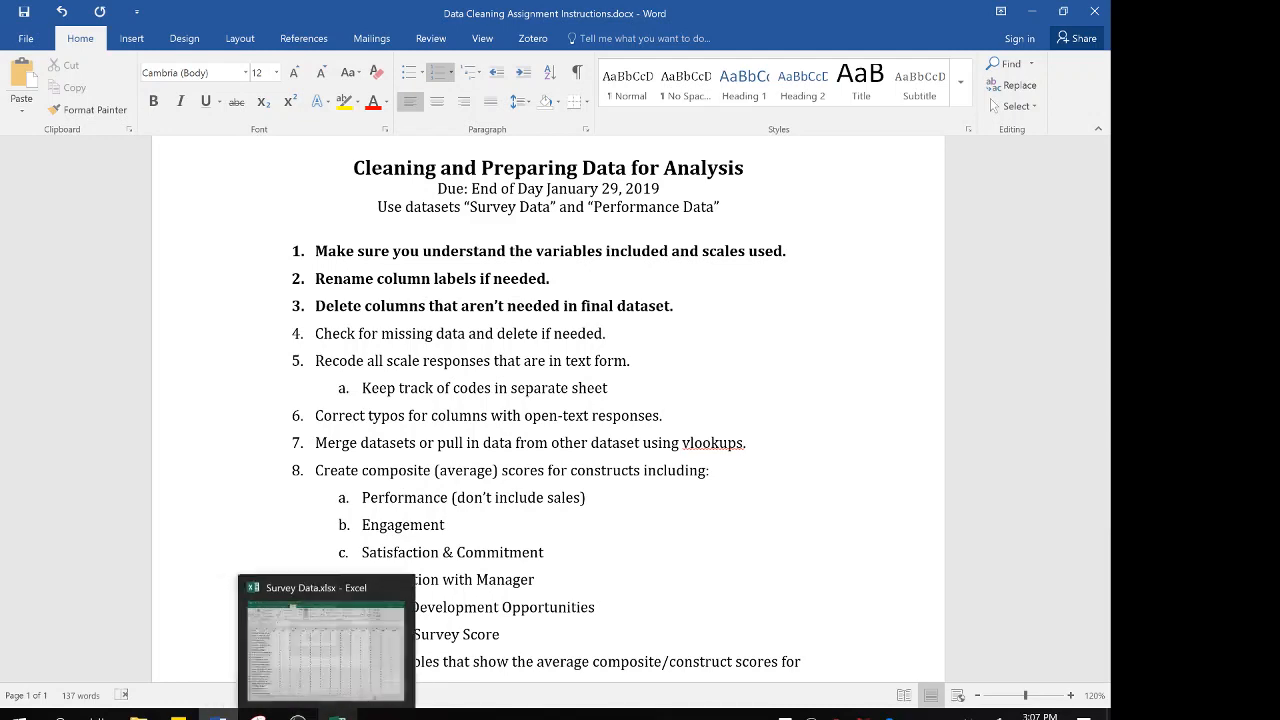
Switch to the Survey Data workbook in Excel and check the Email column's filter values for blanks, leaving the filter unapplied
{"action": "left_click", "coordinate": [335, 675]}
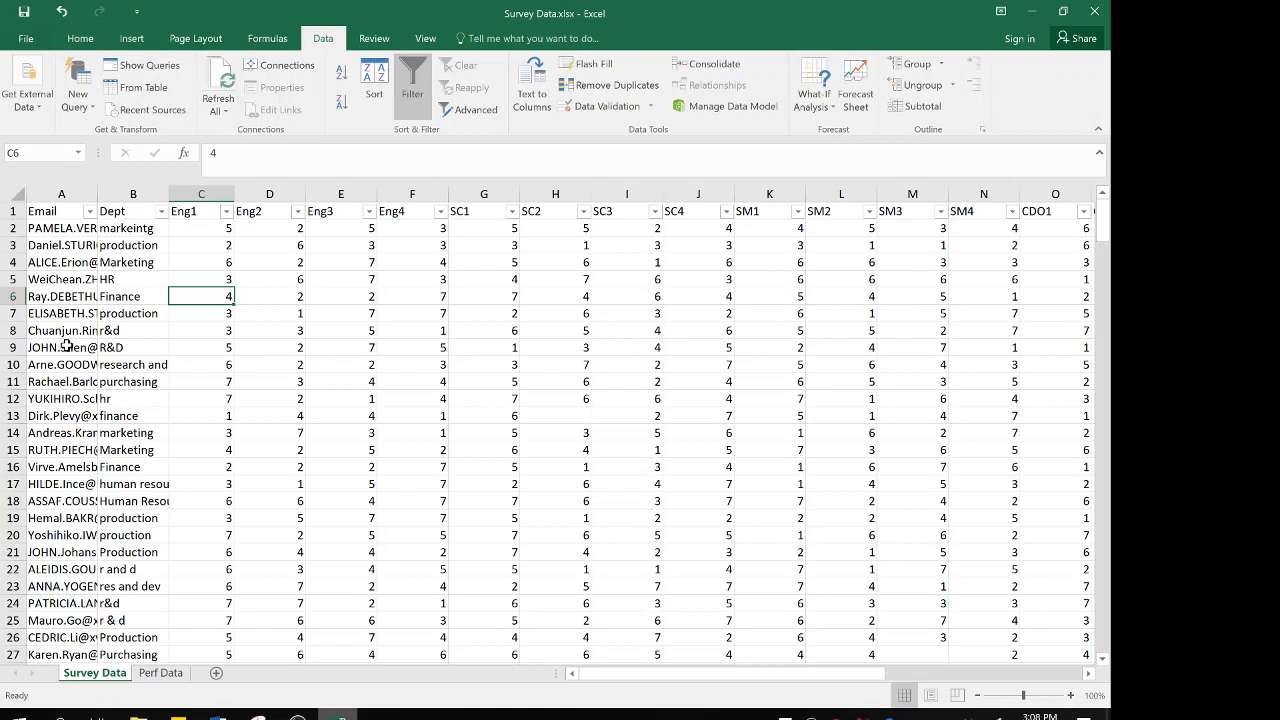
{"action": "left_click", "coordinate": [89, 211]}
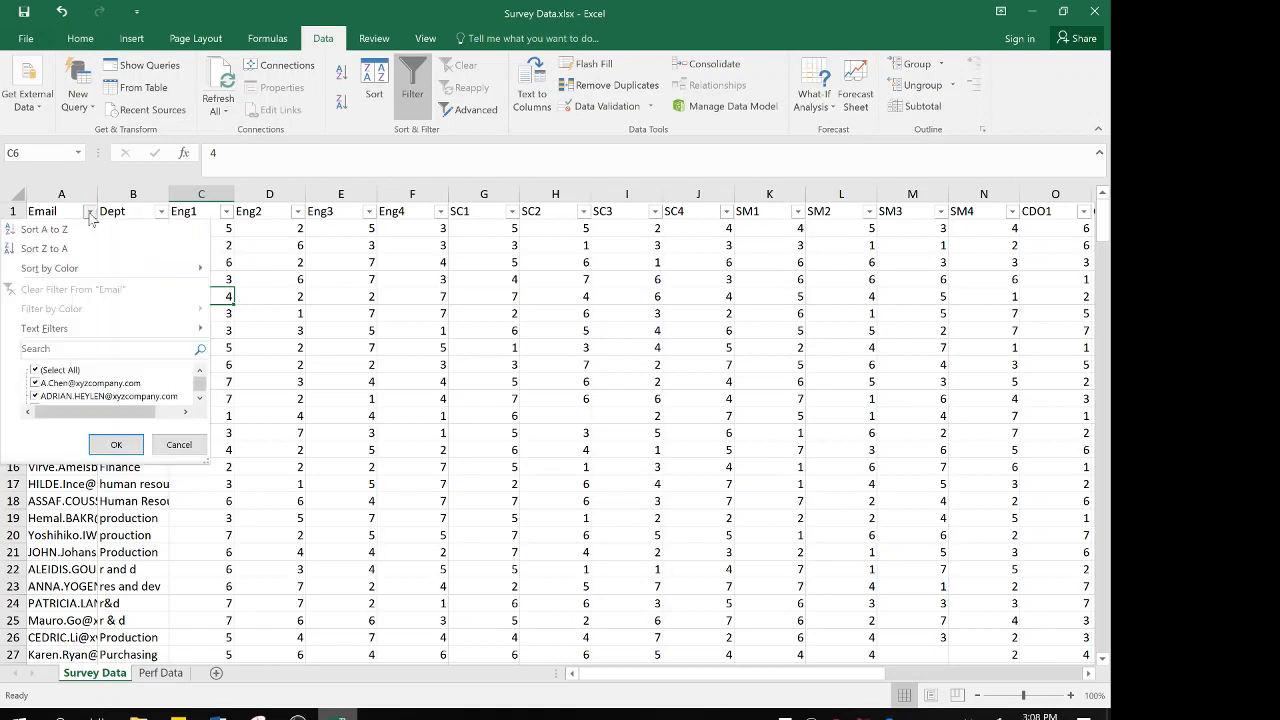
{"action": "left_click_drag", "start_coordinate": [205, 460], "coordinate": [240, 585]}
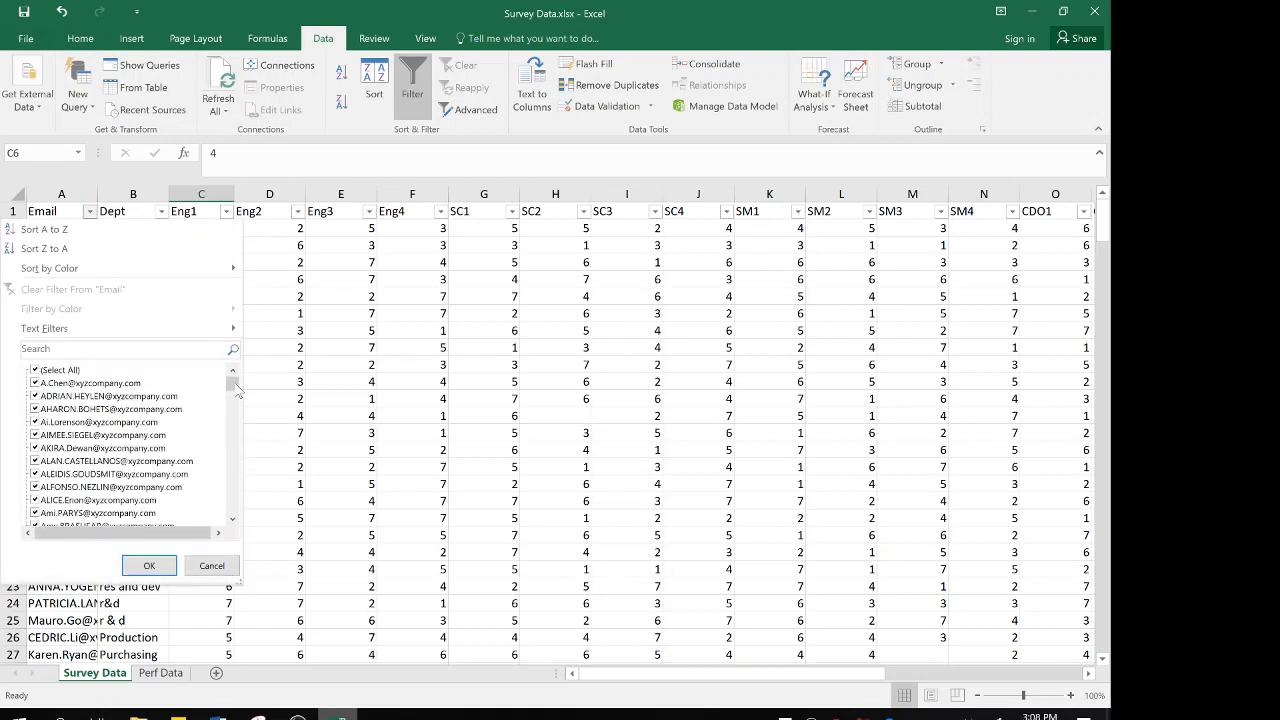
{"action": "left_click_drag", "start_coordinate": [233, 385], "coordinate": [233, 505]}
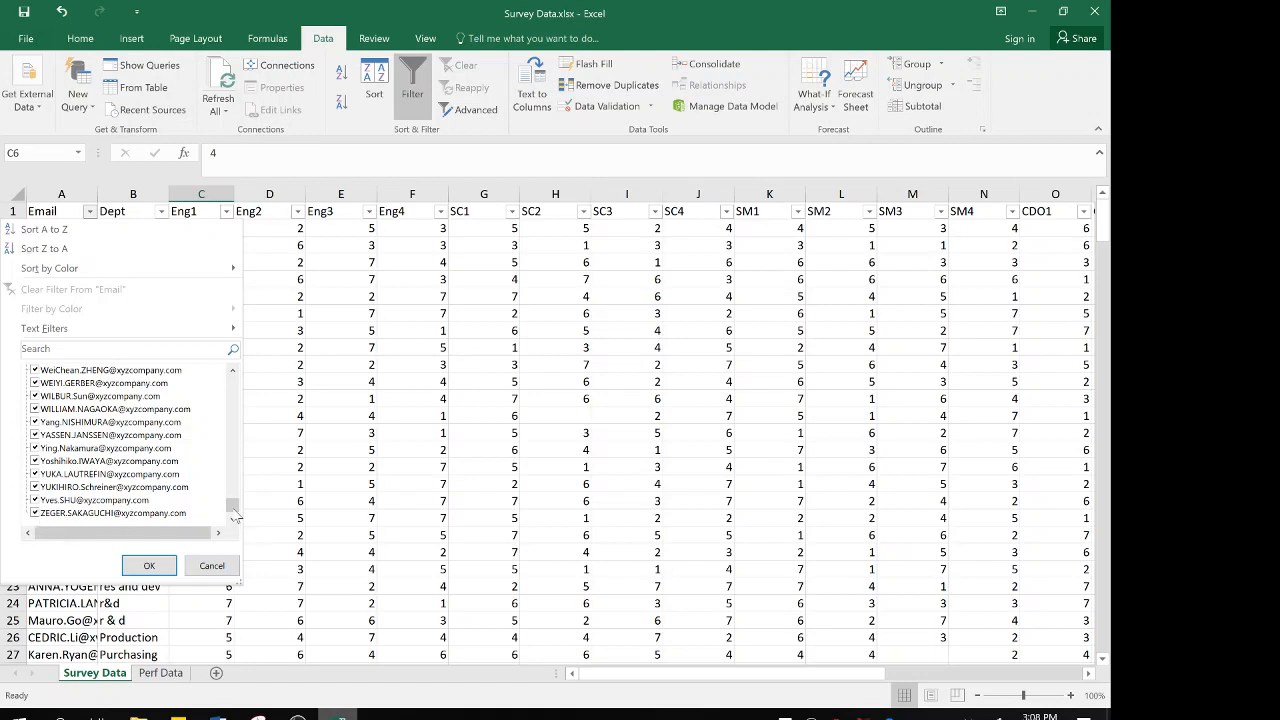
{"action": "left_click_drag", "start_coordinate": [234, 510], "coordinate": [234, 368]}
{"action": "left_click", "coordinate": [212, 566]}
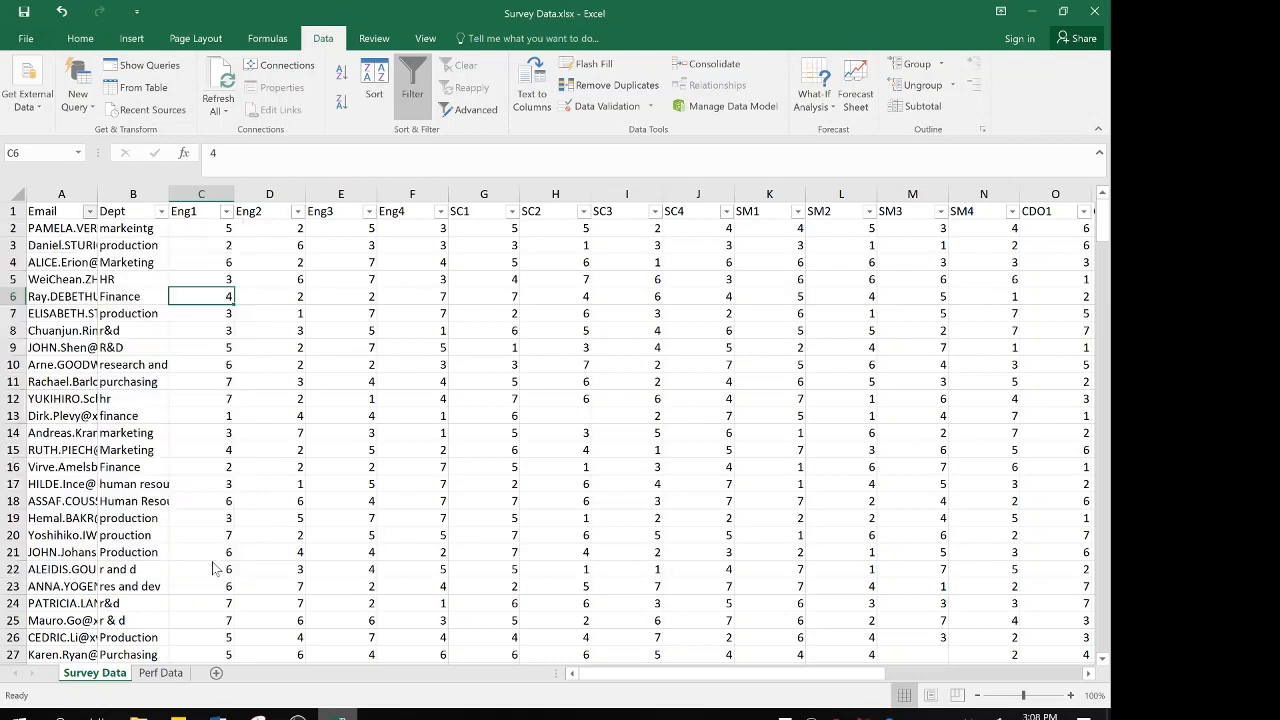
Review the Dept column's filter values and filter the column to show only (Blanks)
{"action": "left_click", "coordinate": [161, 212]}
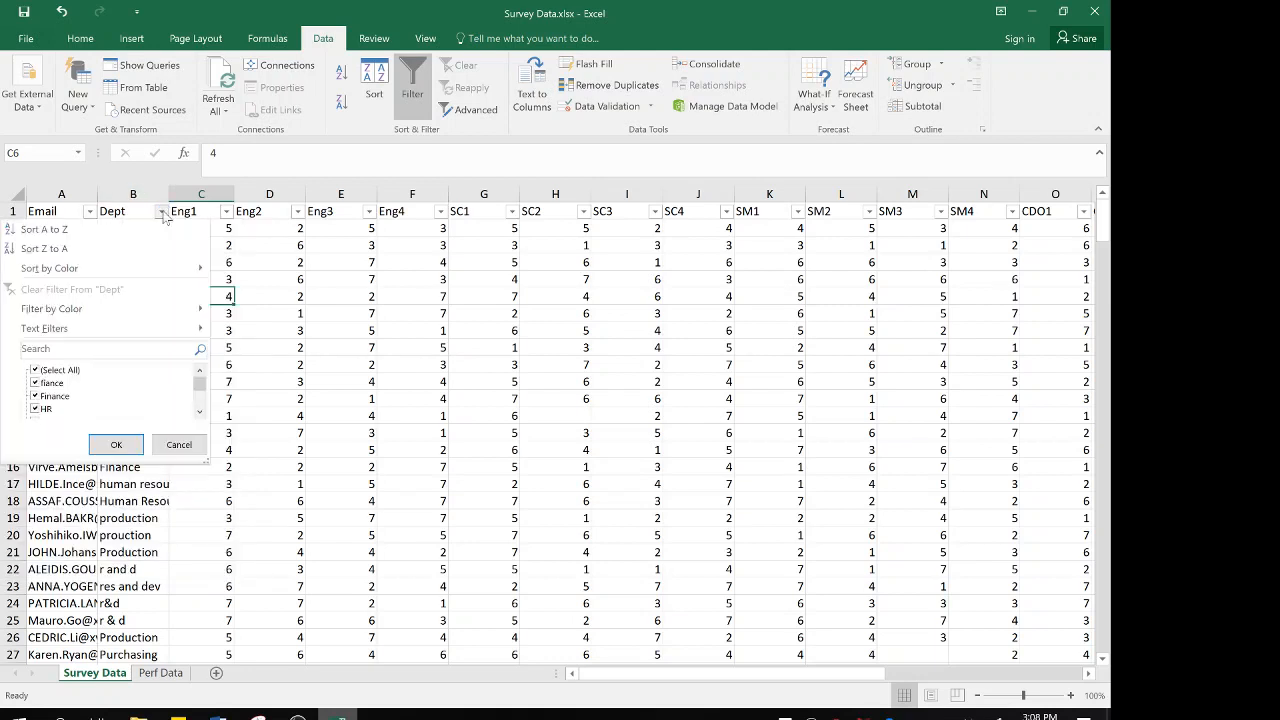
{"action": "left_click_drag", "start_coordinate": [207, 462], "coordinate": [259, 644]}
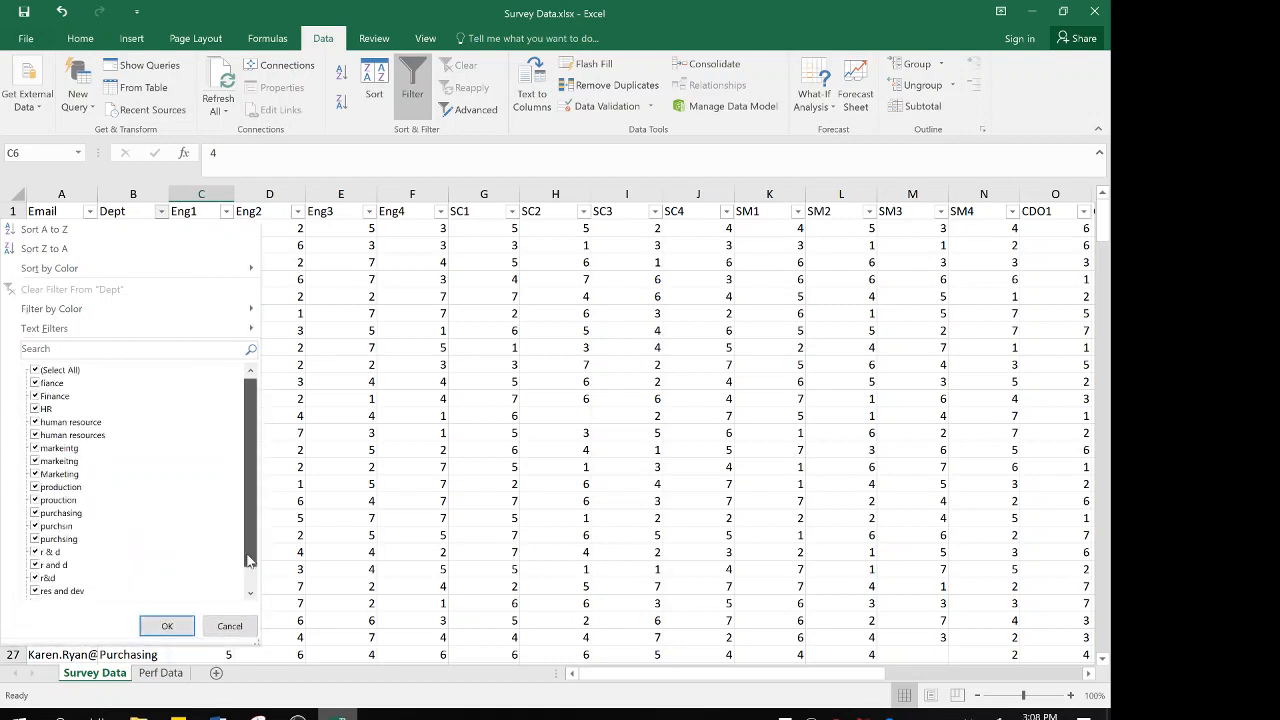
{"action": "scroll", "coordinate": [250, 560], "scroll_direction": "down", "scroll_amount": 1}
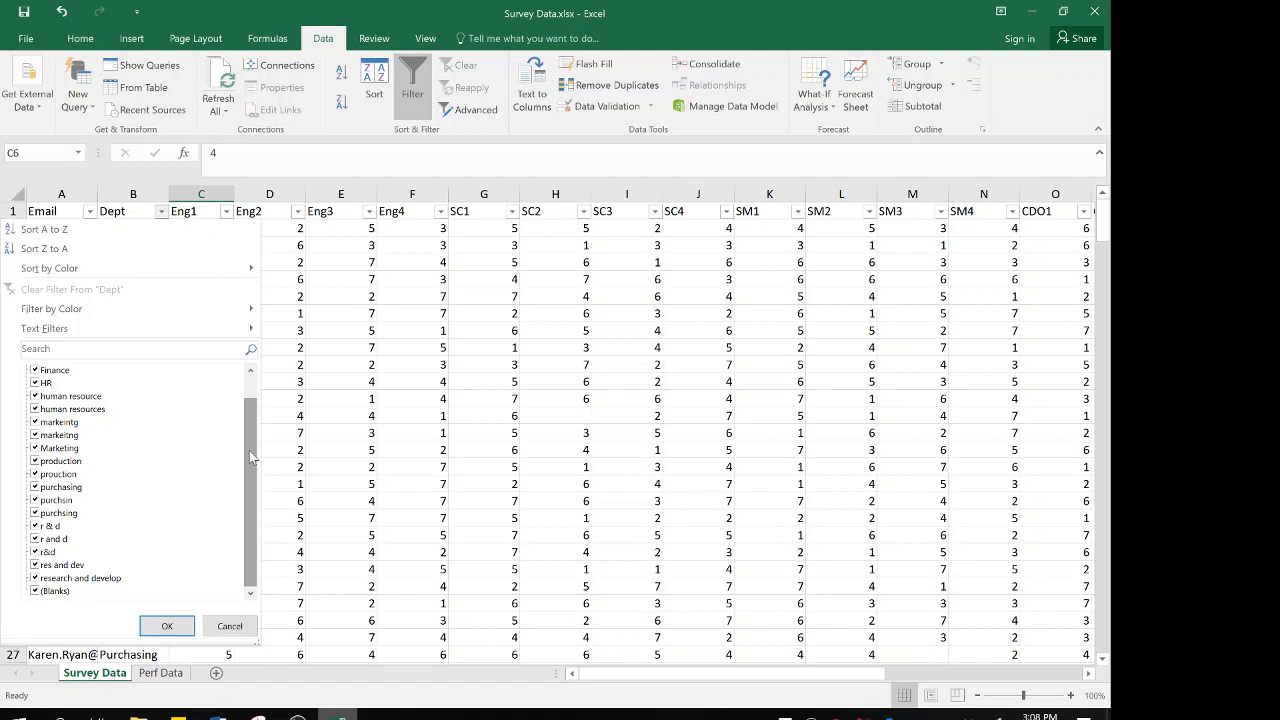
{"action": "scroll", "coordinate": [249, 450], "scroll_direction": "up", "scroll_amount": 1}
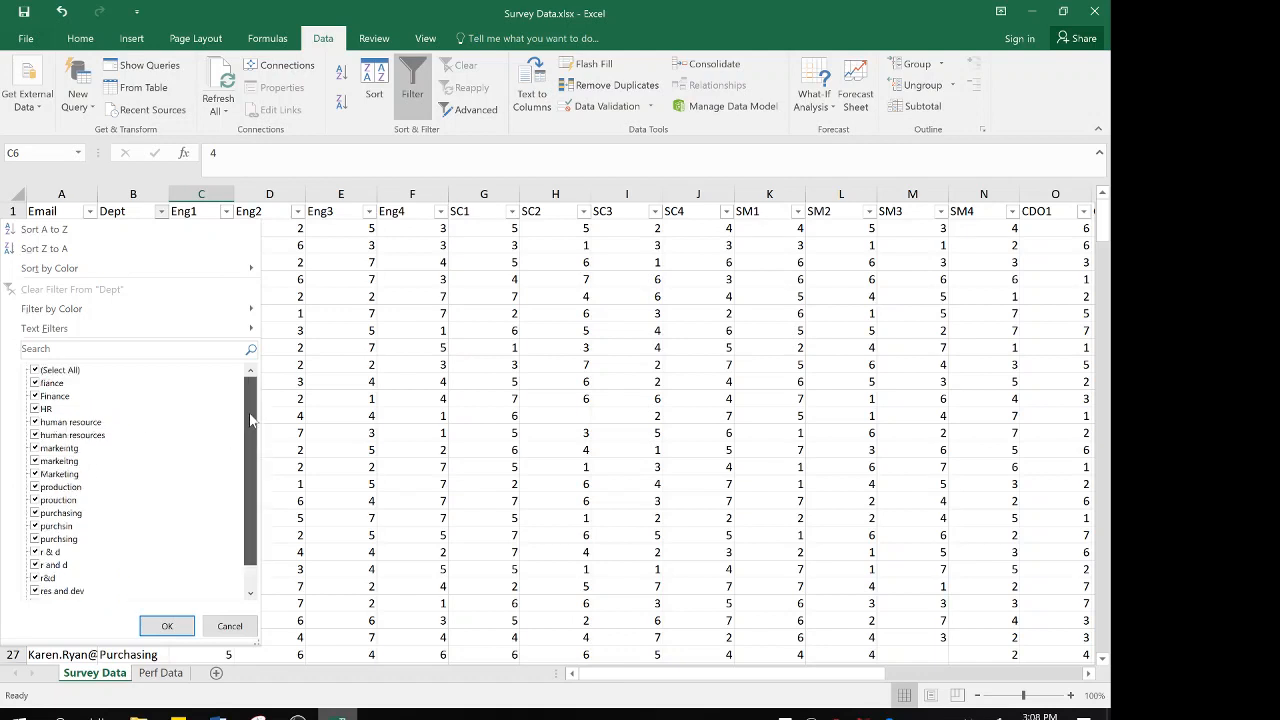
{"action": "left_click", "coordinate": [36, 370]}
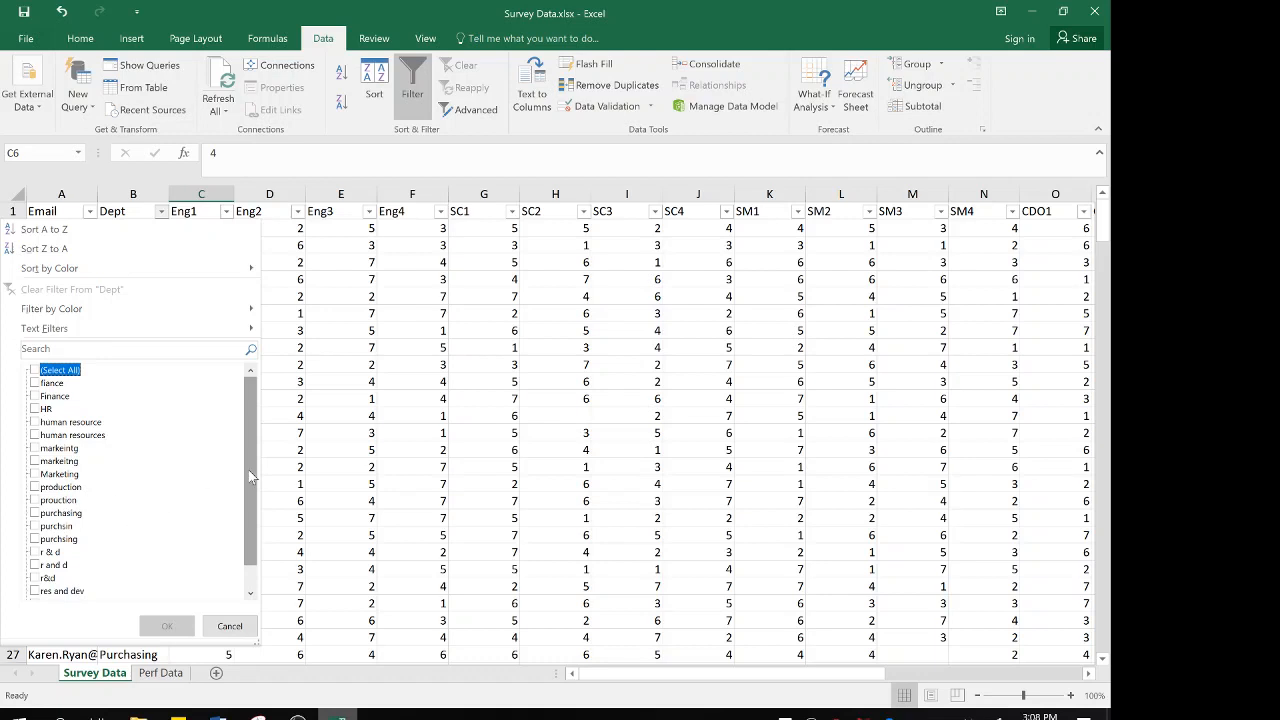
{"action": "scroll", "coordinate": [254, 522], "scroll_direction": "down", "scroll_amount": 1}
{"action": "left_click", "coordinate": [50, 591]}
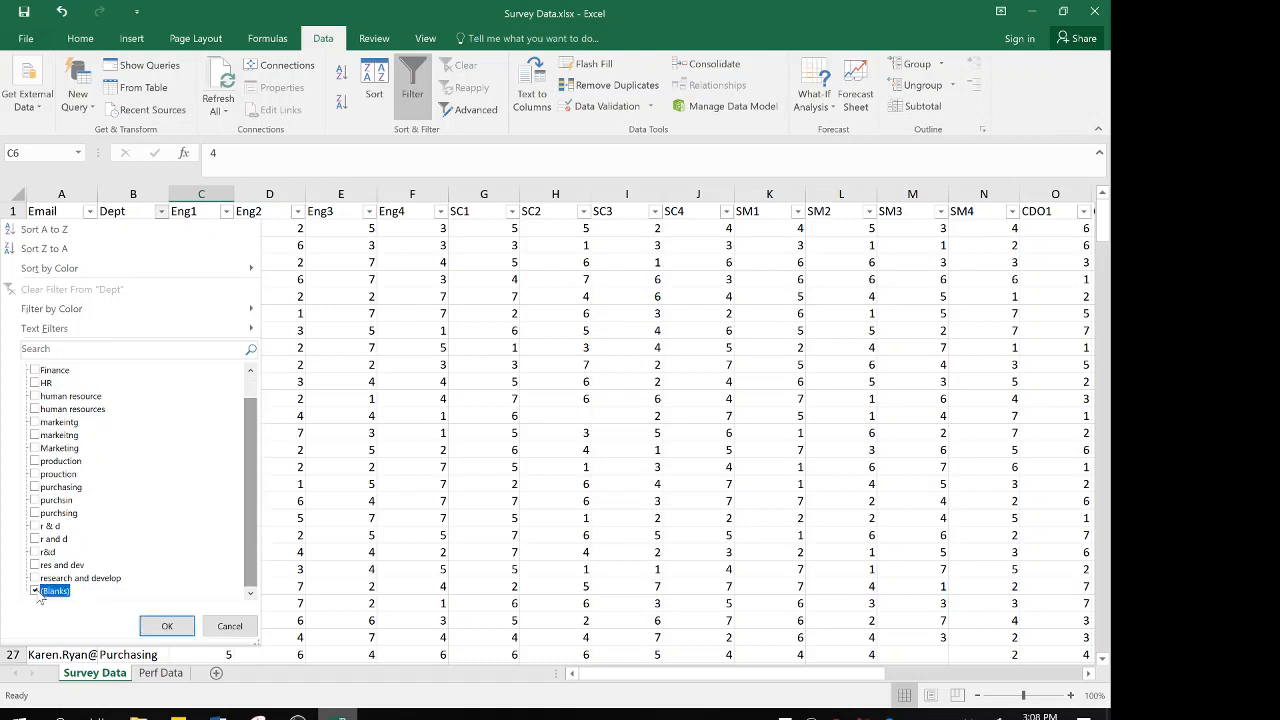
{"action": "left_click", "coordinate": [167, 626]}
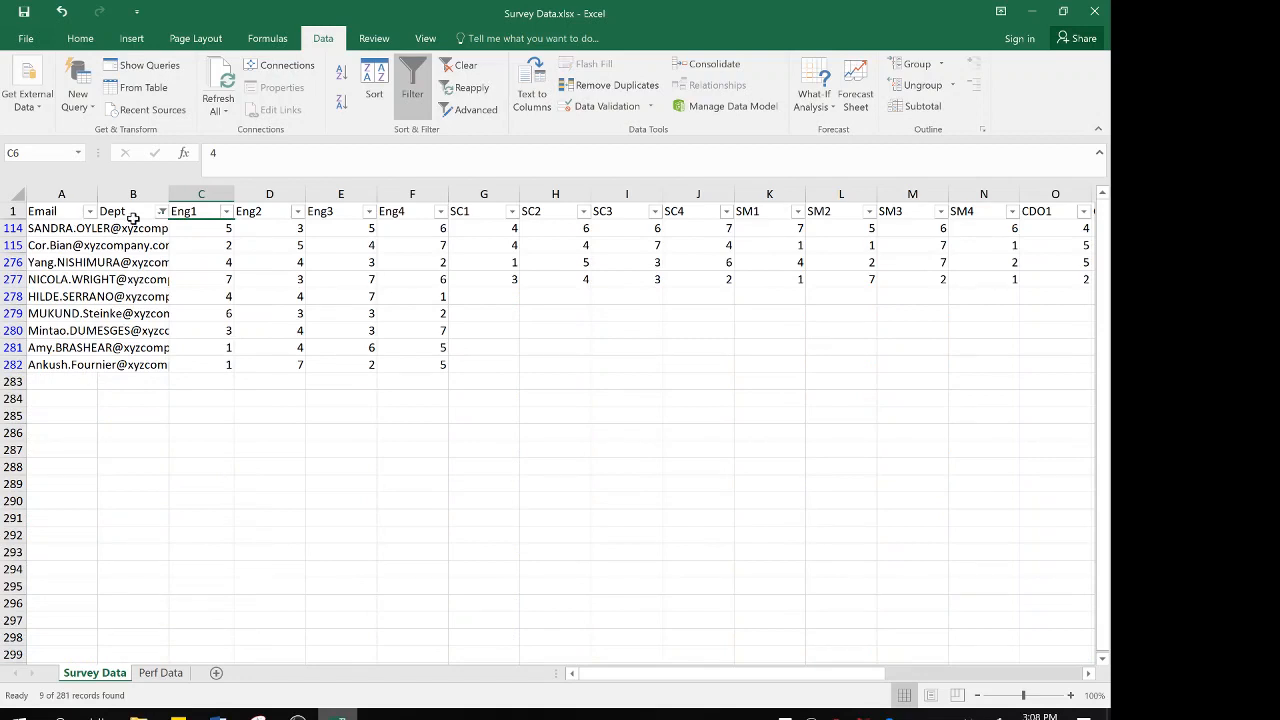
Examine the filtered rows with a blank Dept to see which survey responses they contain, ending at the Dept heading
{"action": "left_click", "coordinate": [135, 229]}
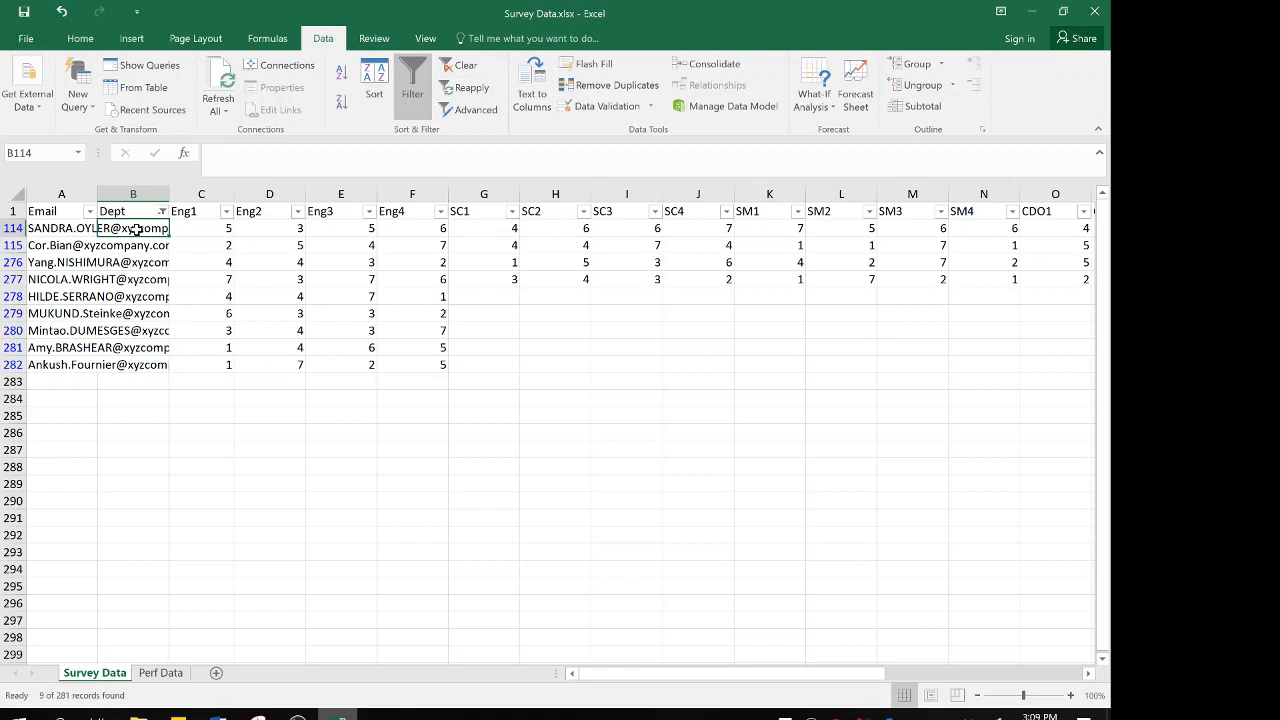
{"action": "key", "text": "Up"}
{"action": "key", "text": "Down"}
{"action": "key", "text": "Down"}
{"action": "key", "text": "Down"}
{"action": "key", "text": "Down"}
{"action": "key", "text": "Down"}
{"action": "key", "text": "Down"}
{"action": "key", "text": "Down"}
{"action": "key", "text": "Down"}
{"action": "key", "text": "Down"}
{"action": "key", "text": "Down"}
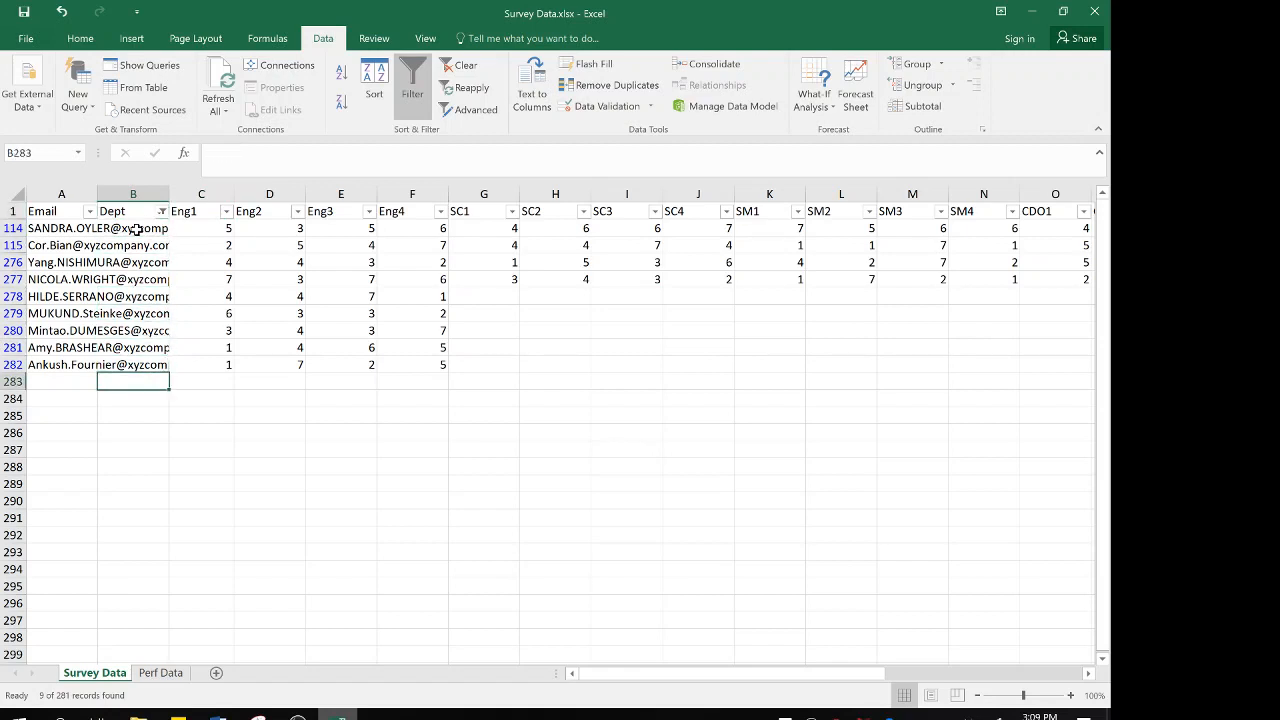
{"action": "key", "text": "Up"}
{"action": "key", "text": "Right"}
{"action": "key", "text": "Right"}
{"action": "key", "text": "Right"}
{"action": "key", "text": "Right"}
{"action": "key", "text": "Right"}
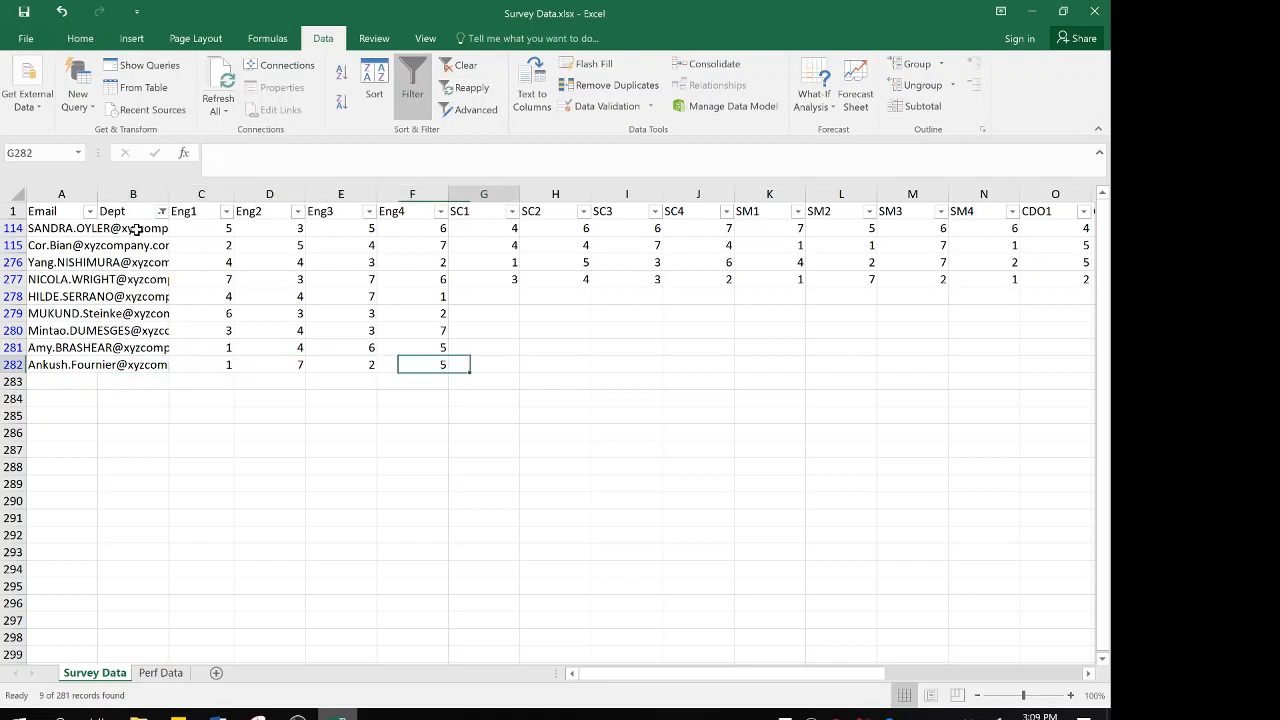
{"action": "key", "text": "Left"}
{"action": "key", "text": "Left"}
{"action": "key", "text": "Left"}
{"action": "key", "text": "Left"}
{"action": "key", "text": "Left"}
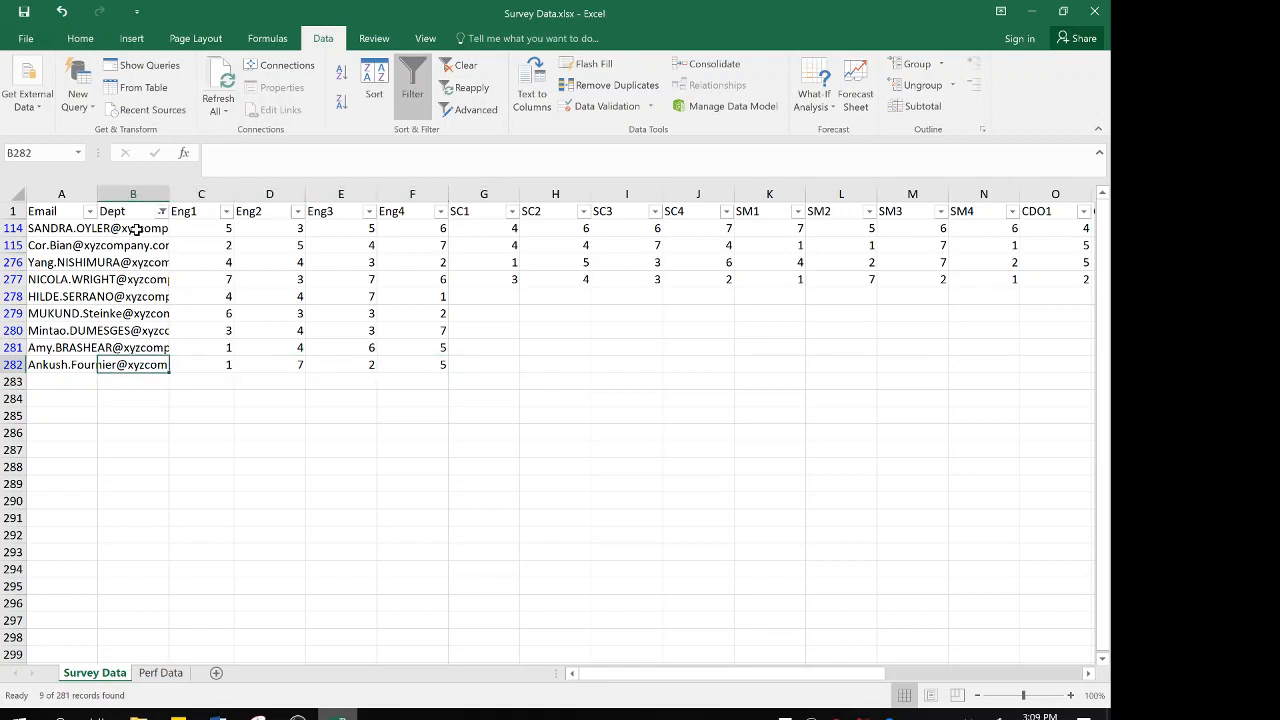
{"action": "key", "text": "Up"}
{"action": "key", "text": "Up"}
{"action": "key", "text": "Up"}
{"action": "key", "text": "Up"}
{"action": "key", "text": "Up"}
{"action": "key", "text": "Up"}
{"action": "key", "text": "Up"}
{"action": "key", "text": "Up"}
{"action": "key", "text": "Up"}
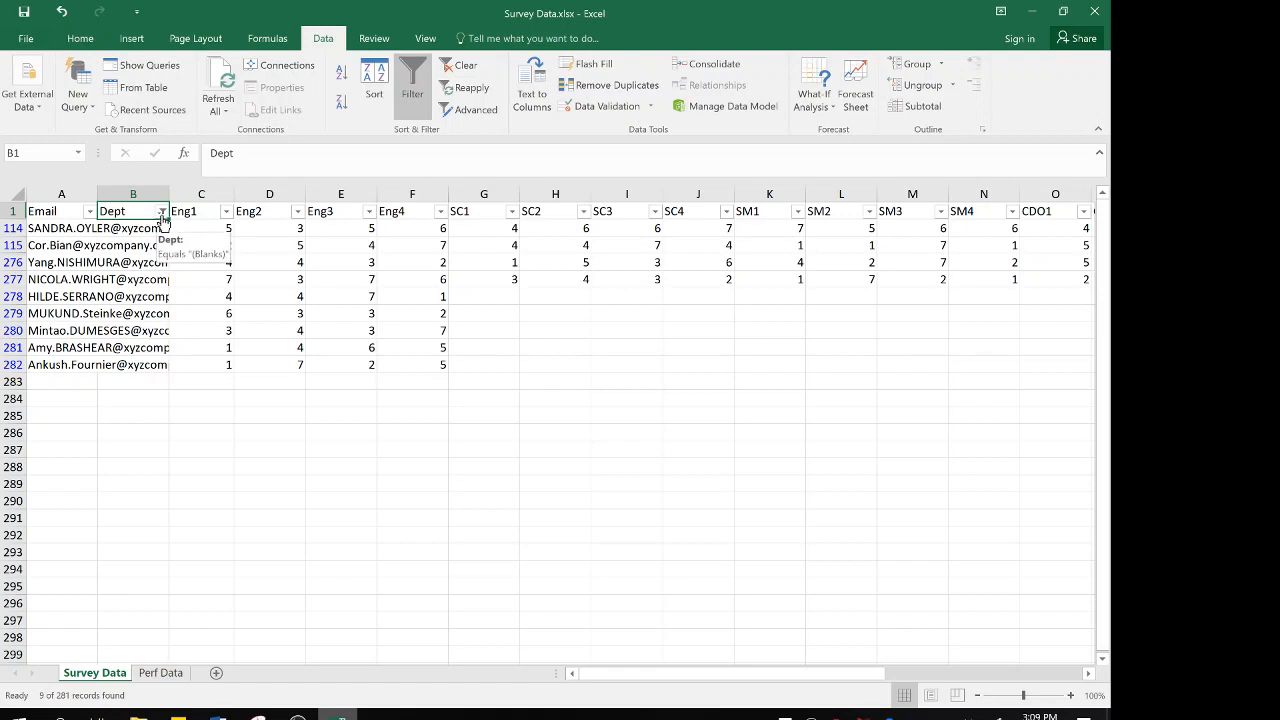
Clear the Dept filter and filter the Eng1 column to show only (Blanks)
{"action": "left_click", "coordinate": [162, 213]}
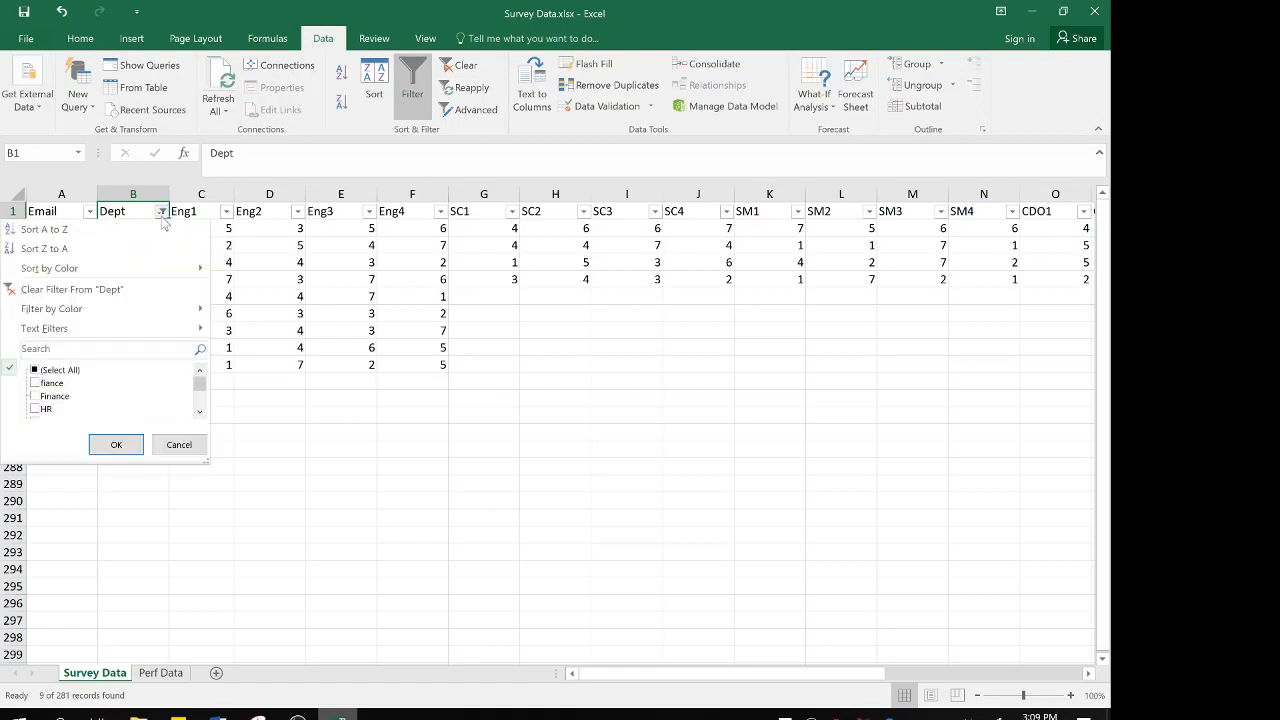
{"action": "left_click", "coordinate": [67, 290]}
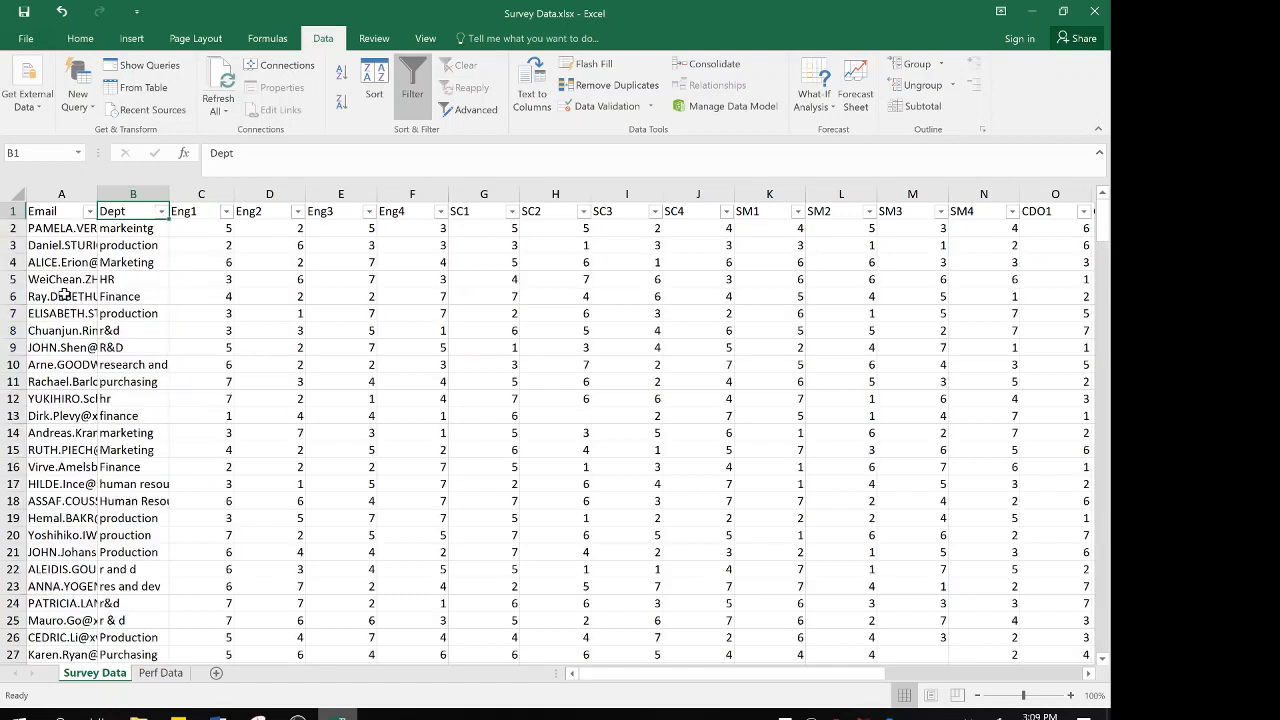
{"action": "left_click", "coordinate": [204, 211]}
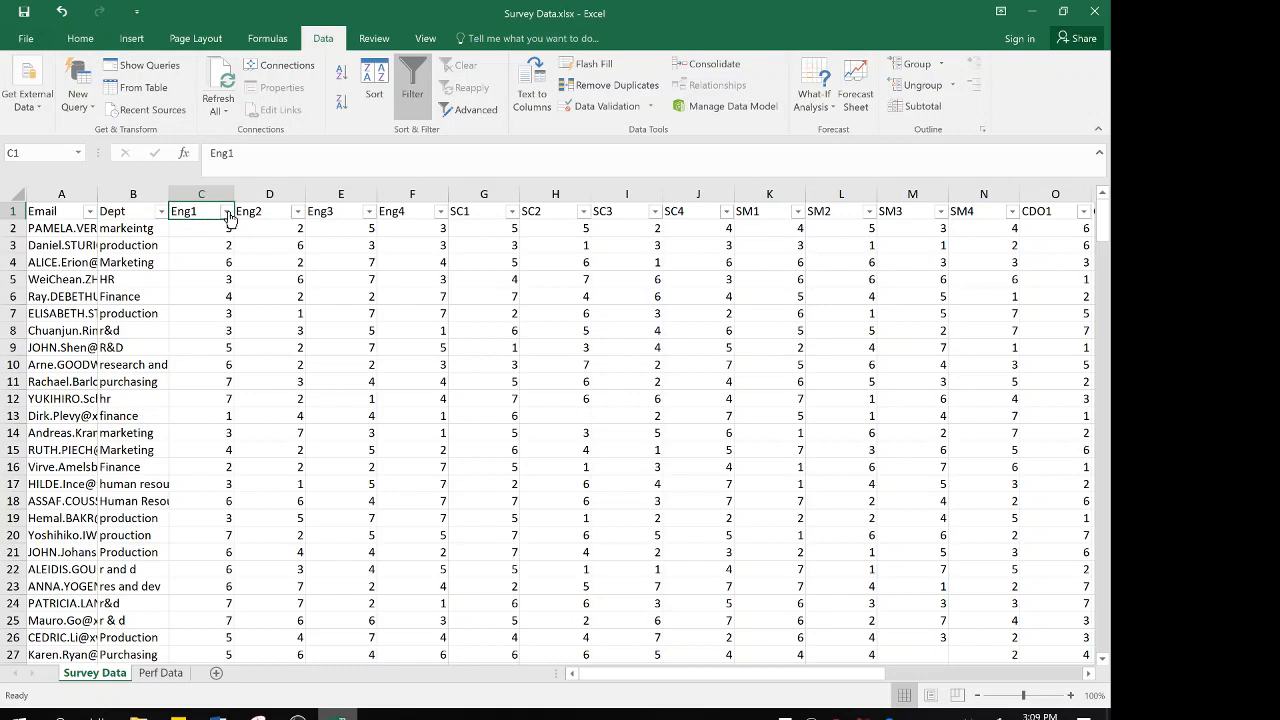
{"action": "left_click", "coordinate": [227, 212]}
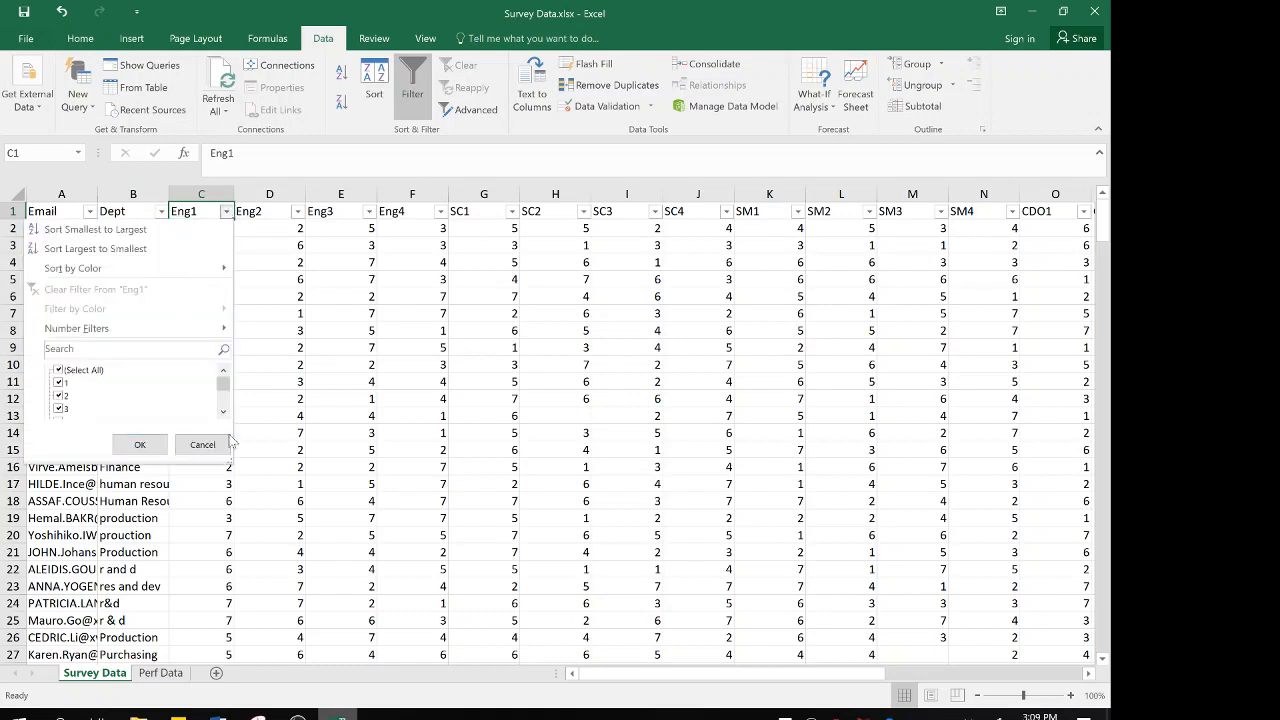
{"action": "left_click_drag", "start_coordinate": [228, 463], "coordinate": [248, 588]}
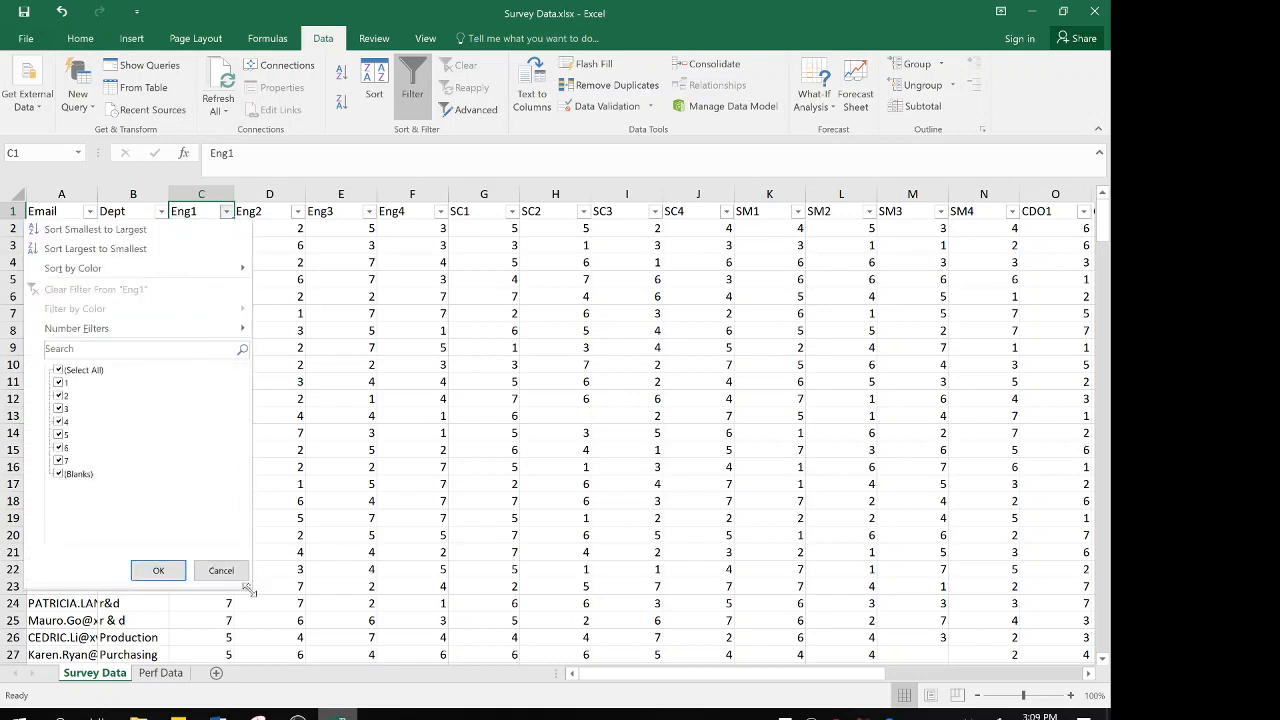
{"action": "left_click", "coordinate": [58, 370]}
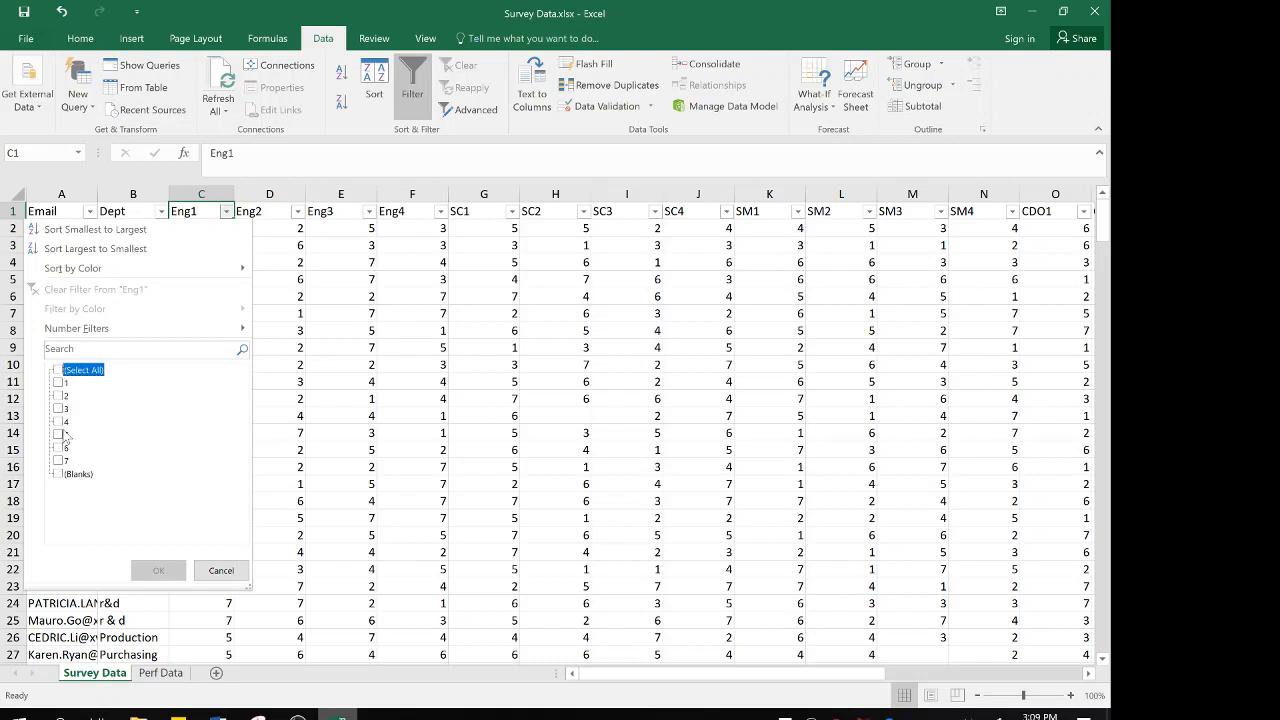
{"action": "left_click", "coordinate": [58, 474]}
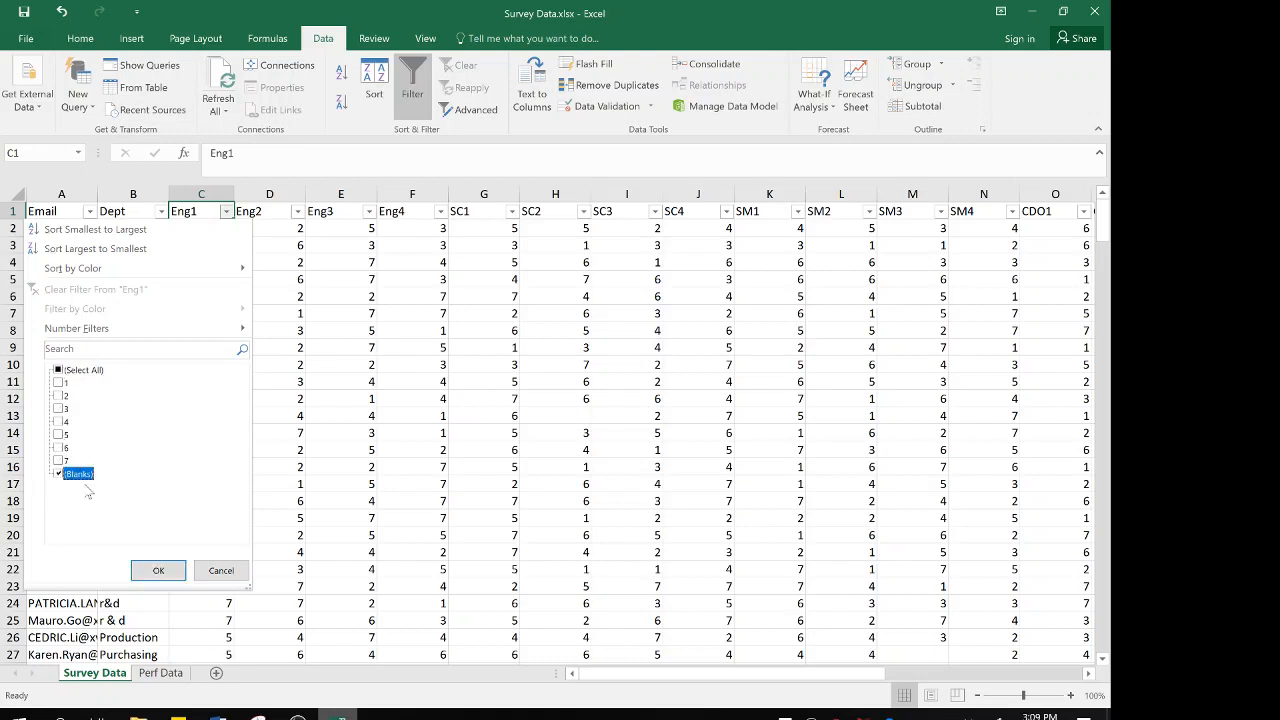
{"action": "left_click", "coordinate": [147, 570]}
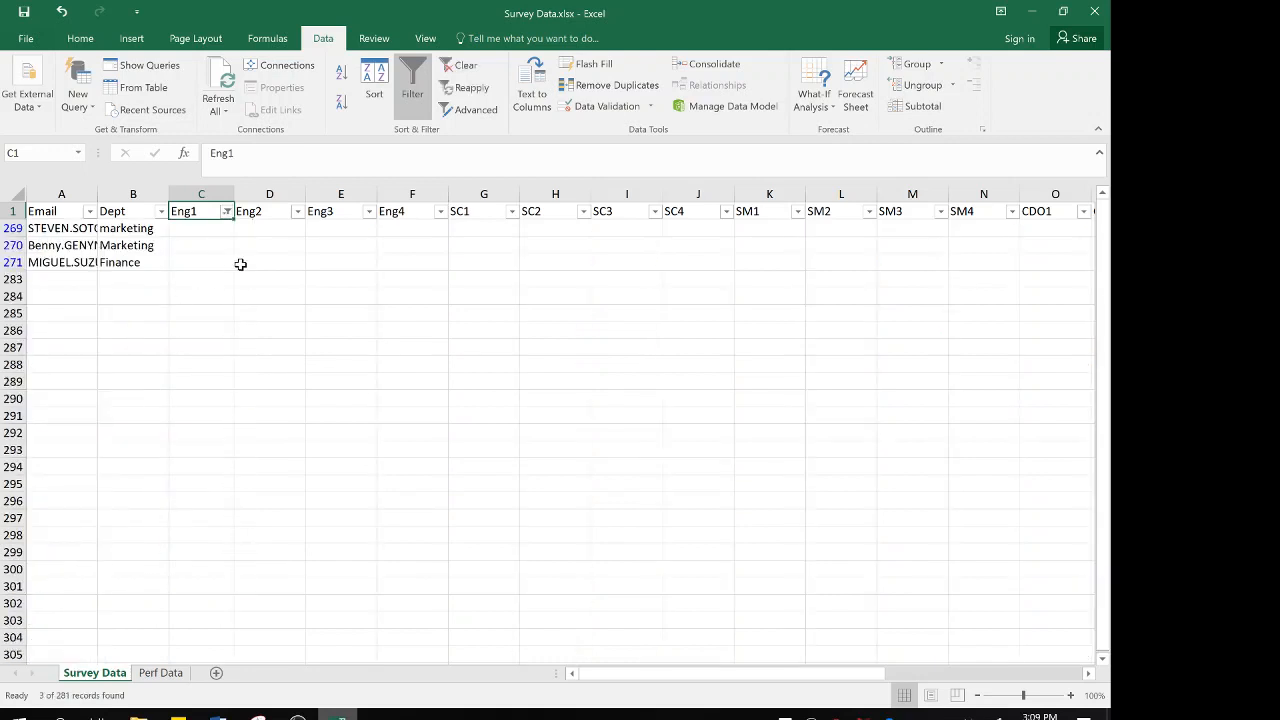
Check the filtered blank-Eng1 rows across the remaining survey columns and delete all three of these rows
{"action": "scroll", "coordinate": [424, 289], "scroll_direction": "right", "scroll_amount": 7}
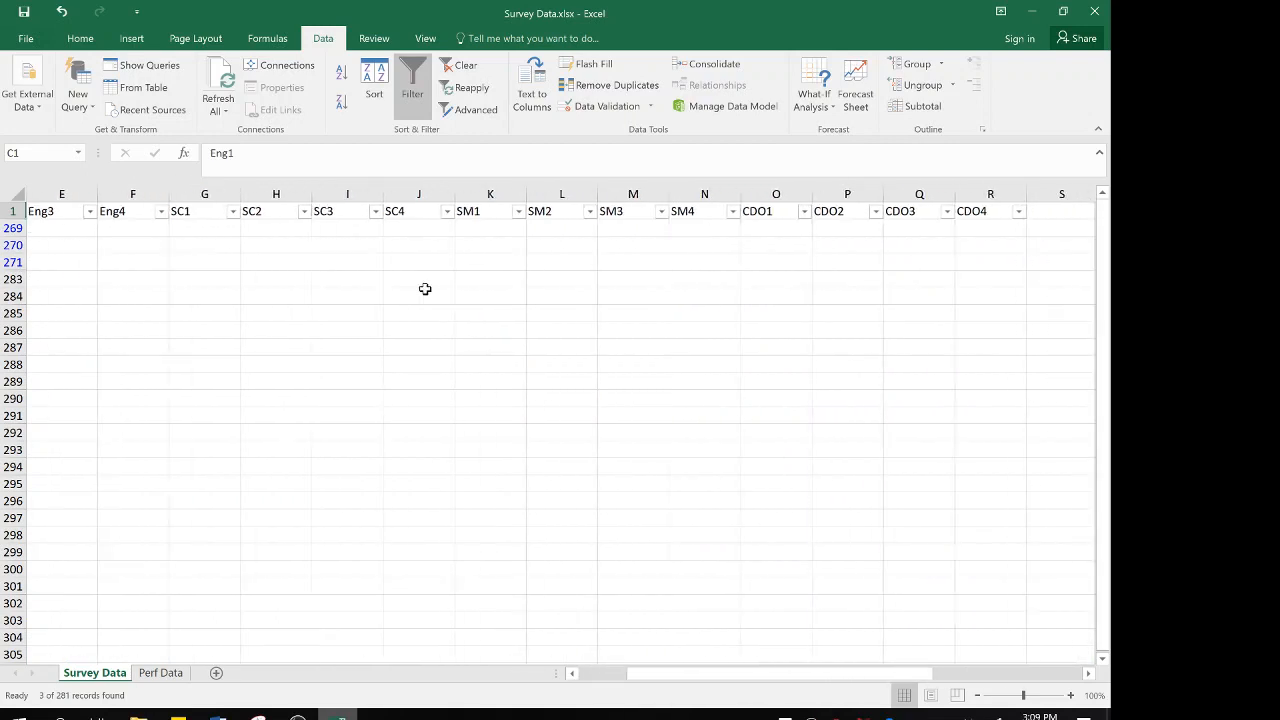
{"action": "scroll", "coordinate": [424, 289], "scroll_direction": "left", "scroll_amount": 7}
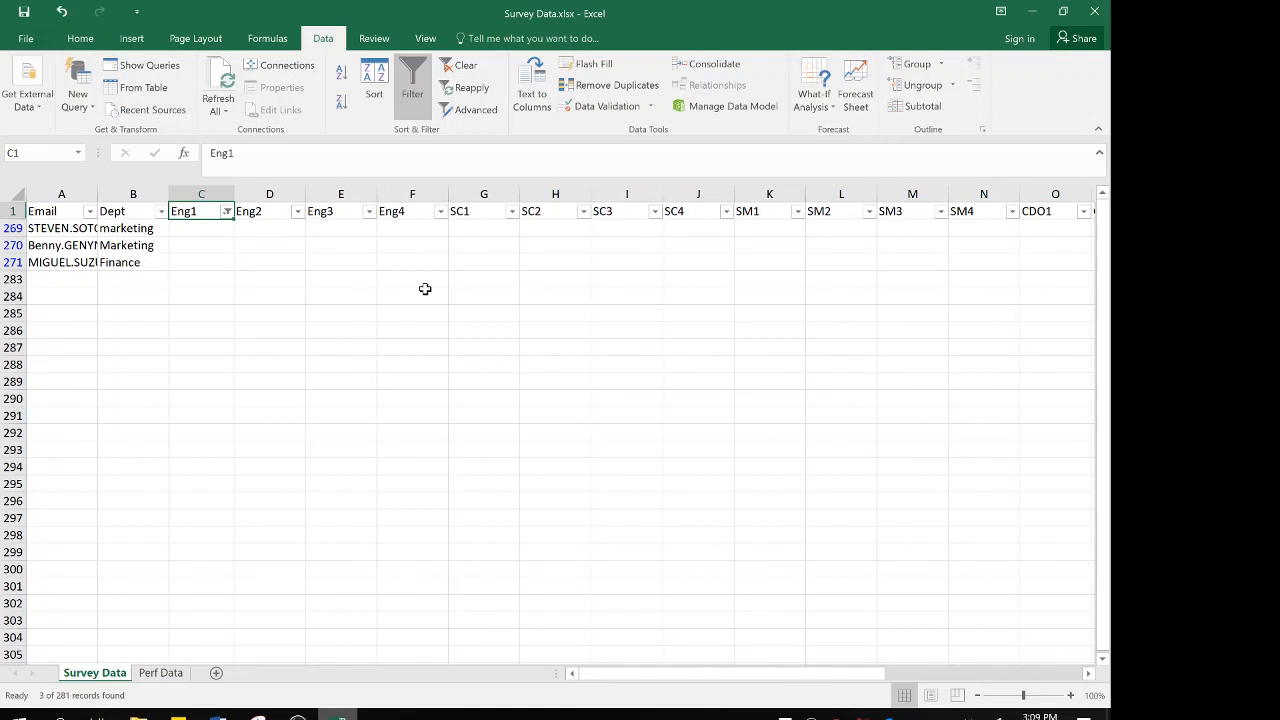
{"action": "left_click", "coordinate": [12, 228]}
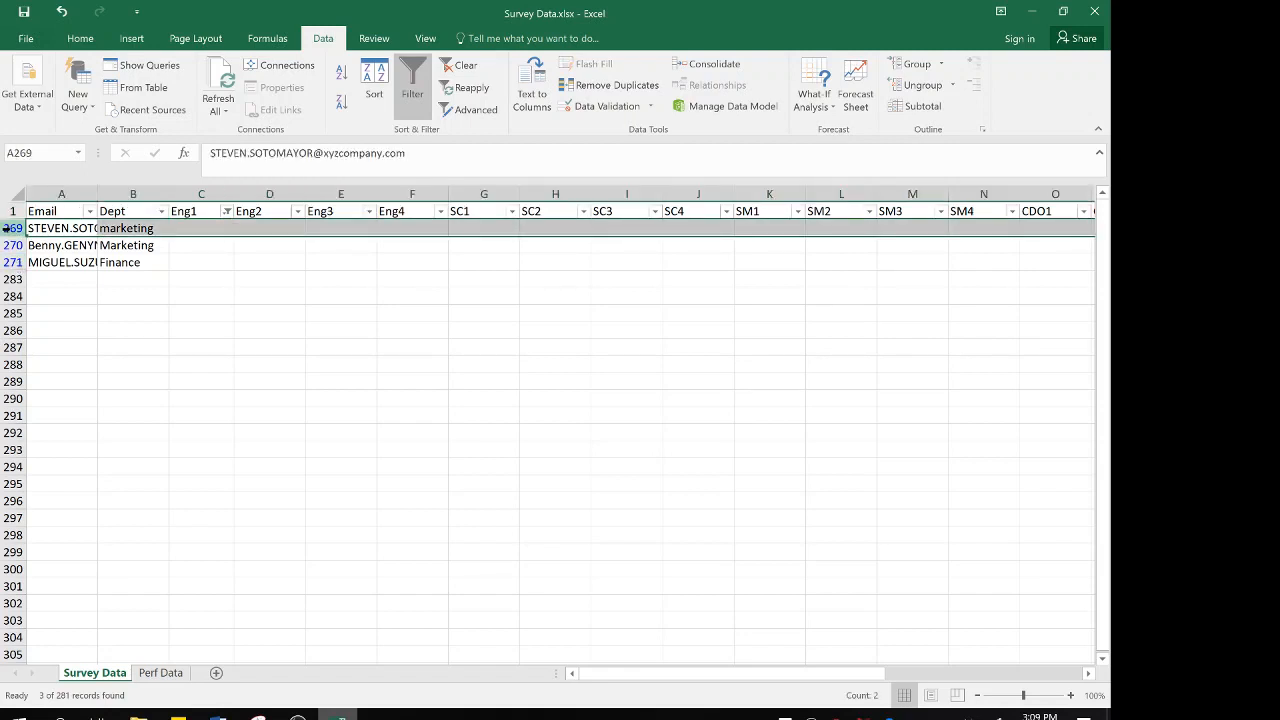
{"action": "left_click_drag", "start_coordinate": [15, 228], "coordinate": [14, 228]}
{"action": "right_click", "coordinate": [16, 229]}
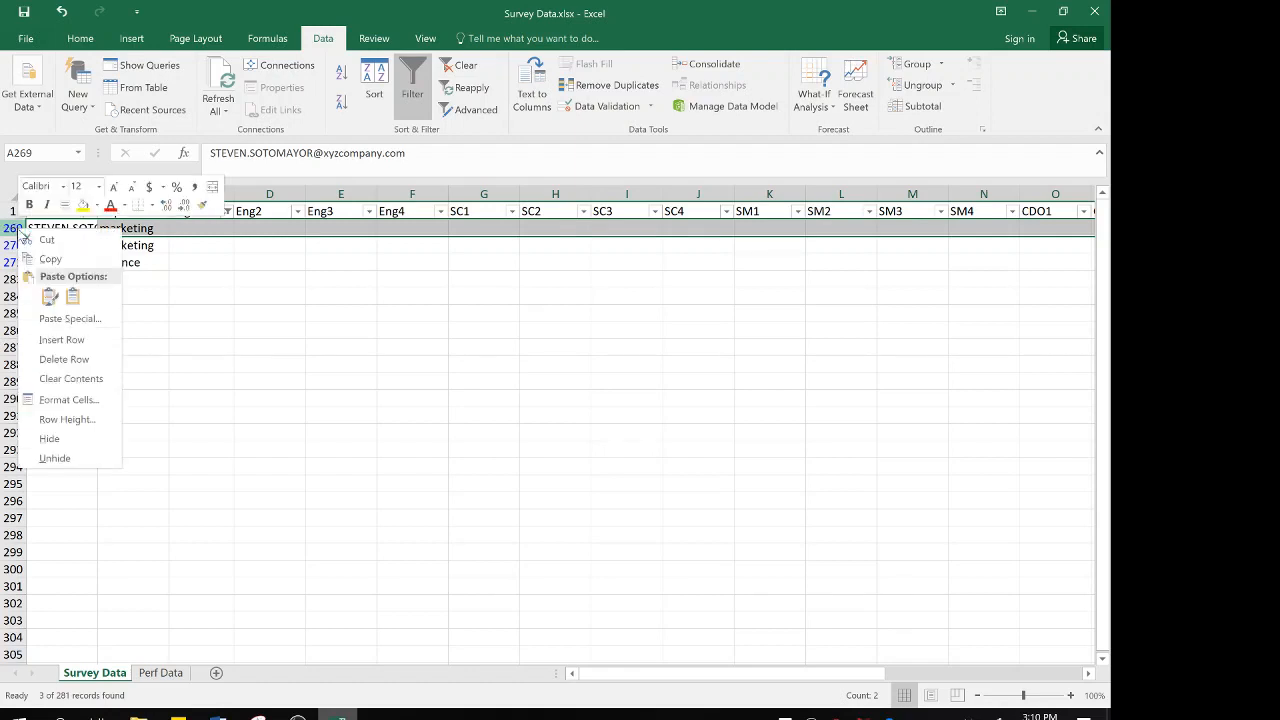
{"action": "left_click", "coordinate": [64, 360]}
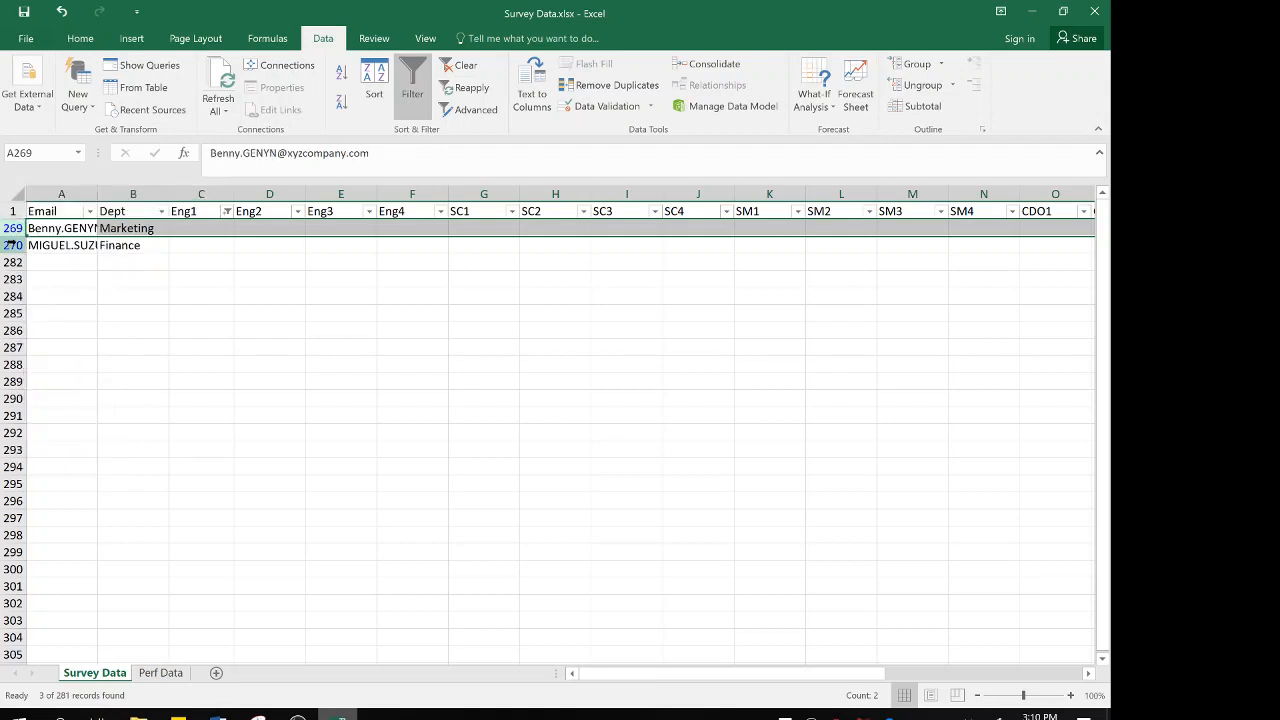
{"action": "left_click_drag", "start_coordinate": [12, 245], "coordinate": [12, 245]}
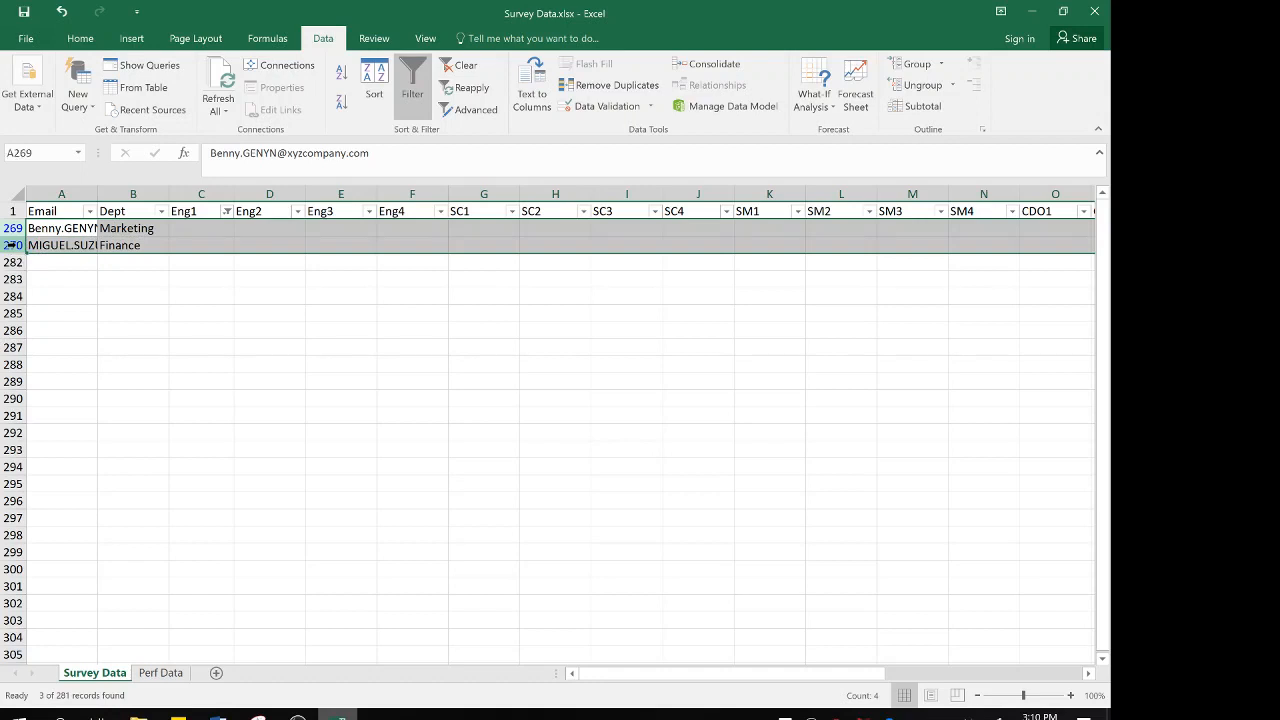
{"action": "right_click", "coordinate": [12, 245]}
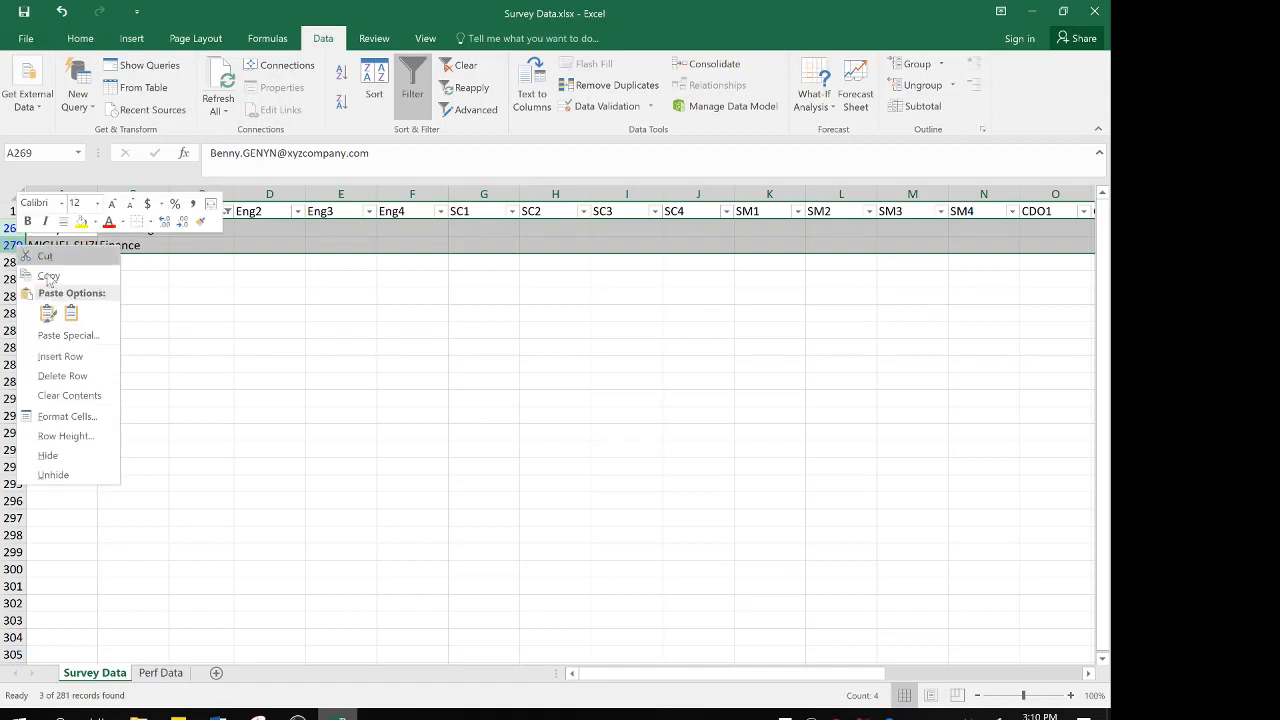
{"action": "left_click", "coordinate": [60, 377]}
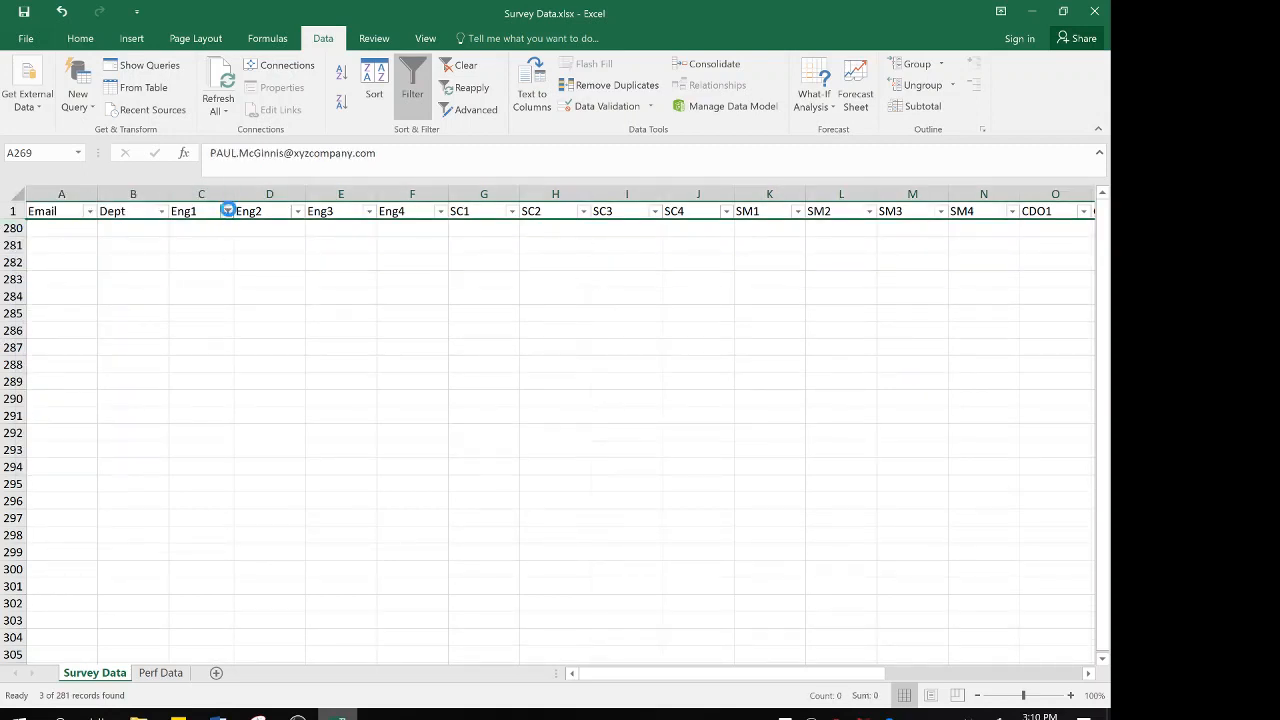
Clear the Eng1 filter and recheck the column's filter values for blanks, leaving all values selected
{"action": "left_click", "coordinate": [228, 212]}
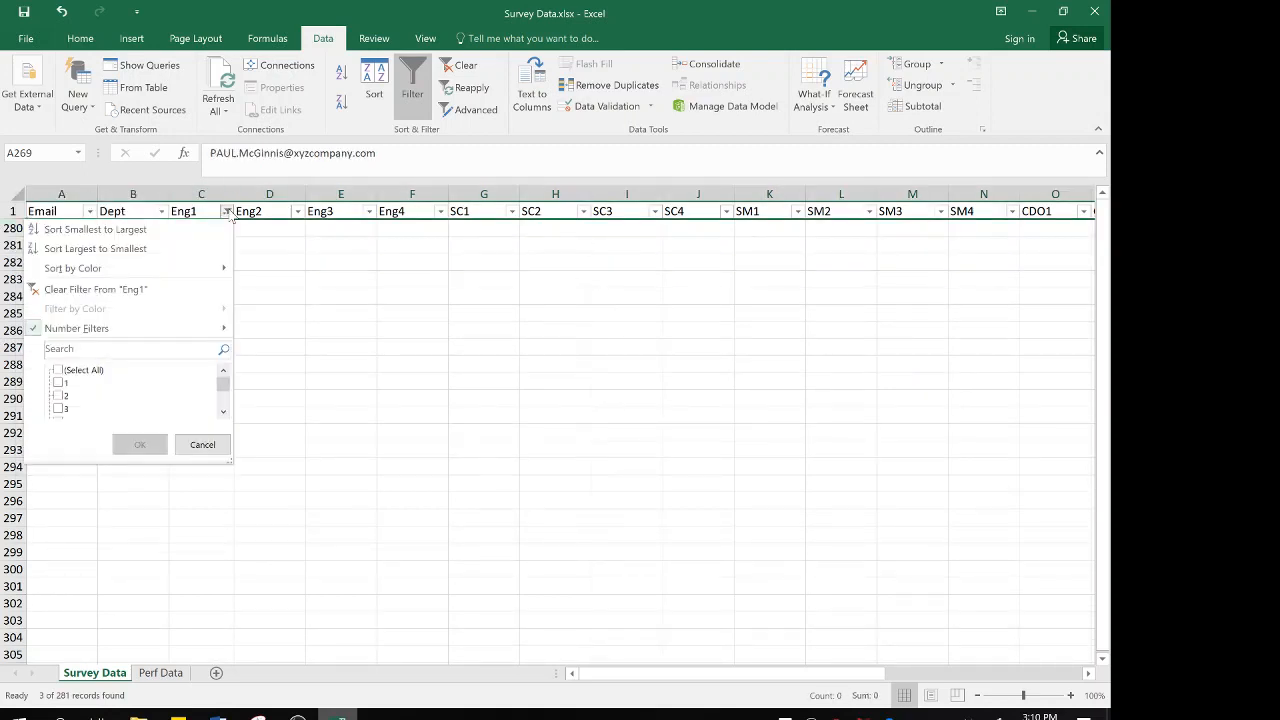
{"action": "left_click", "coordinate": [86, 289]}
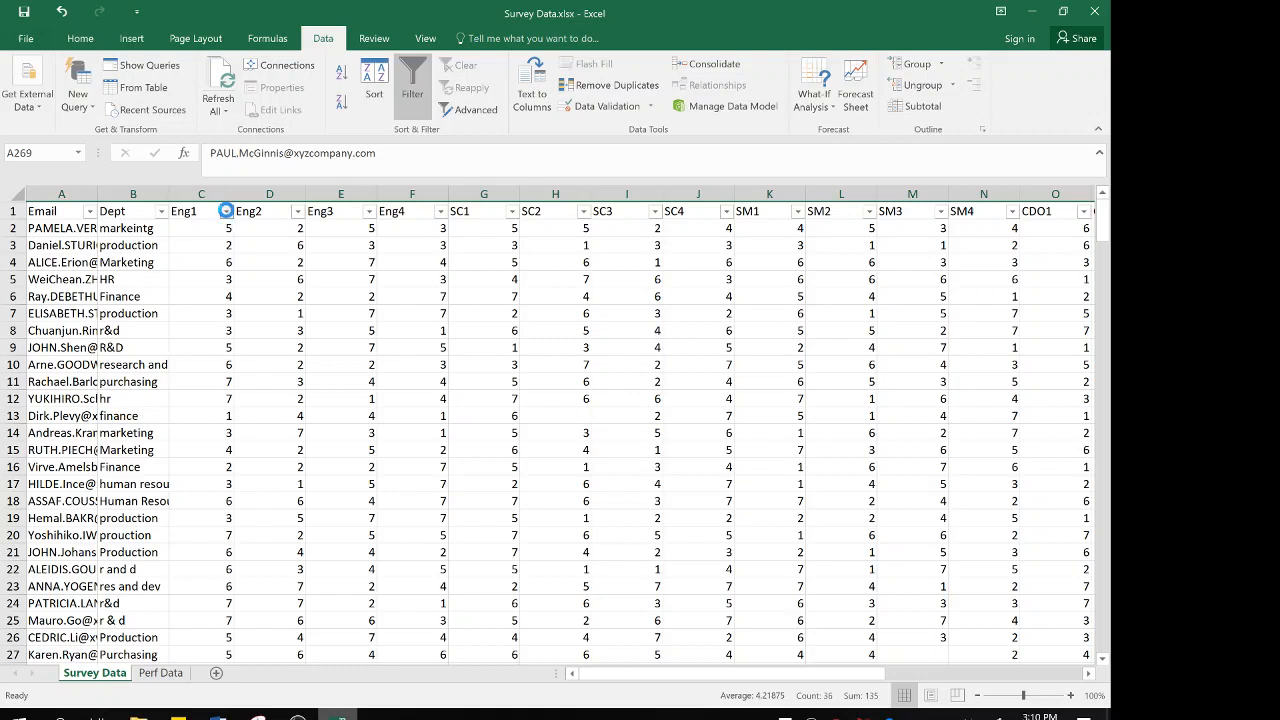
{"action": "left_click", "coordinate": [227, 212]}
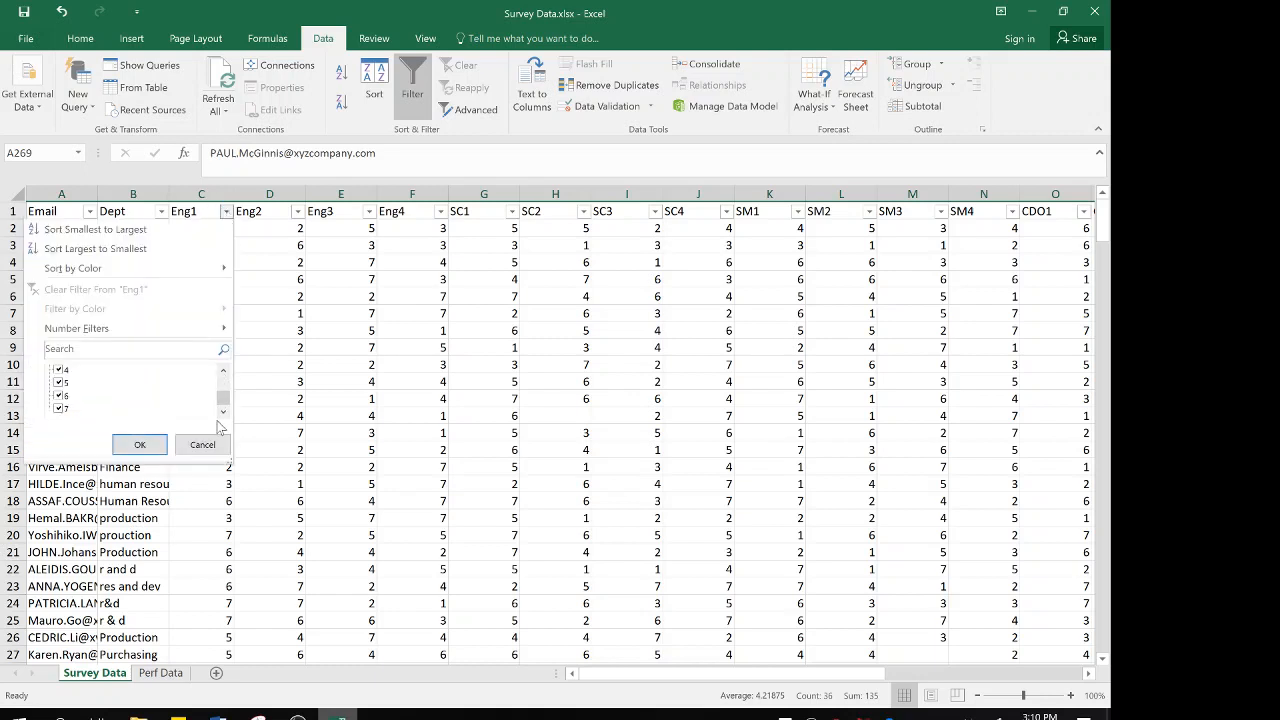
{"action": "left_click", "coordinate": [140, 444]}
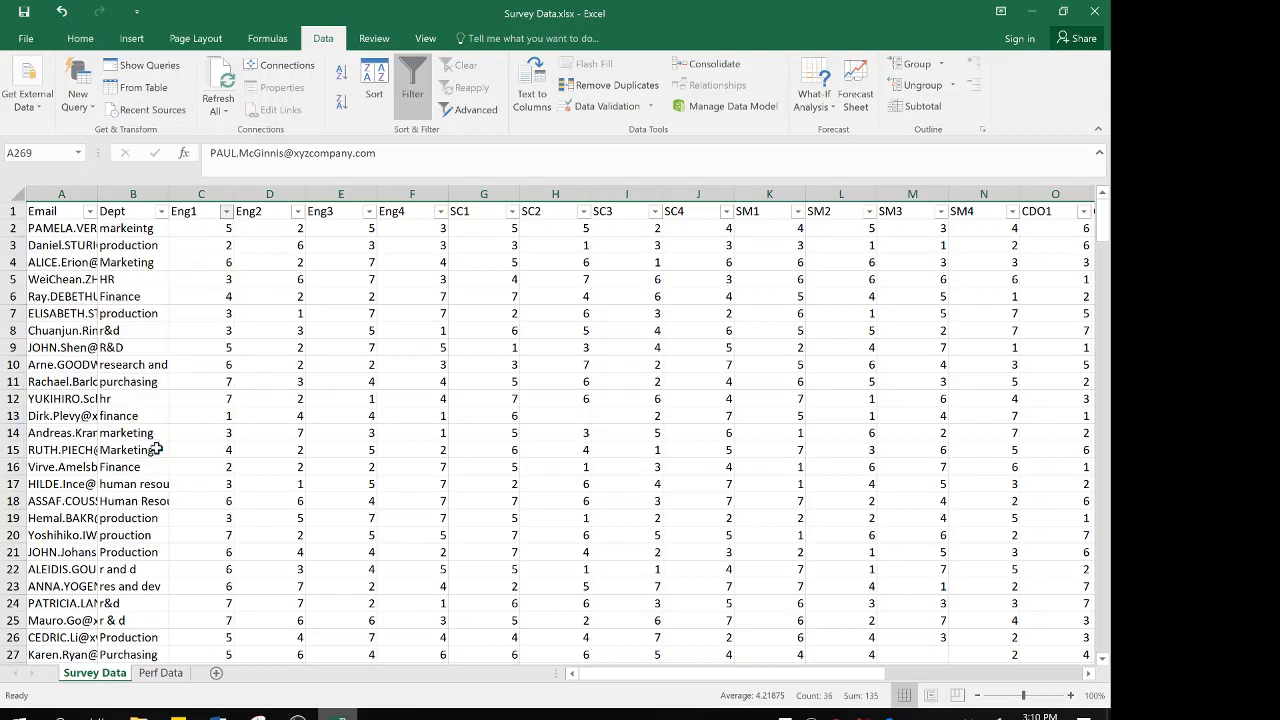
Check the Eng2 and Eng3 columns' filter values for blanks, leaving both columns unfiltered
{"action": "left_click", "coordinate": [297, 211]}
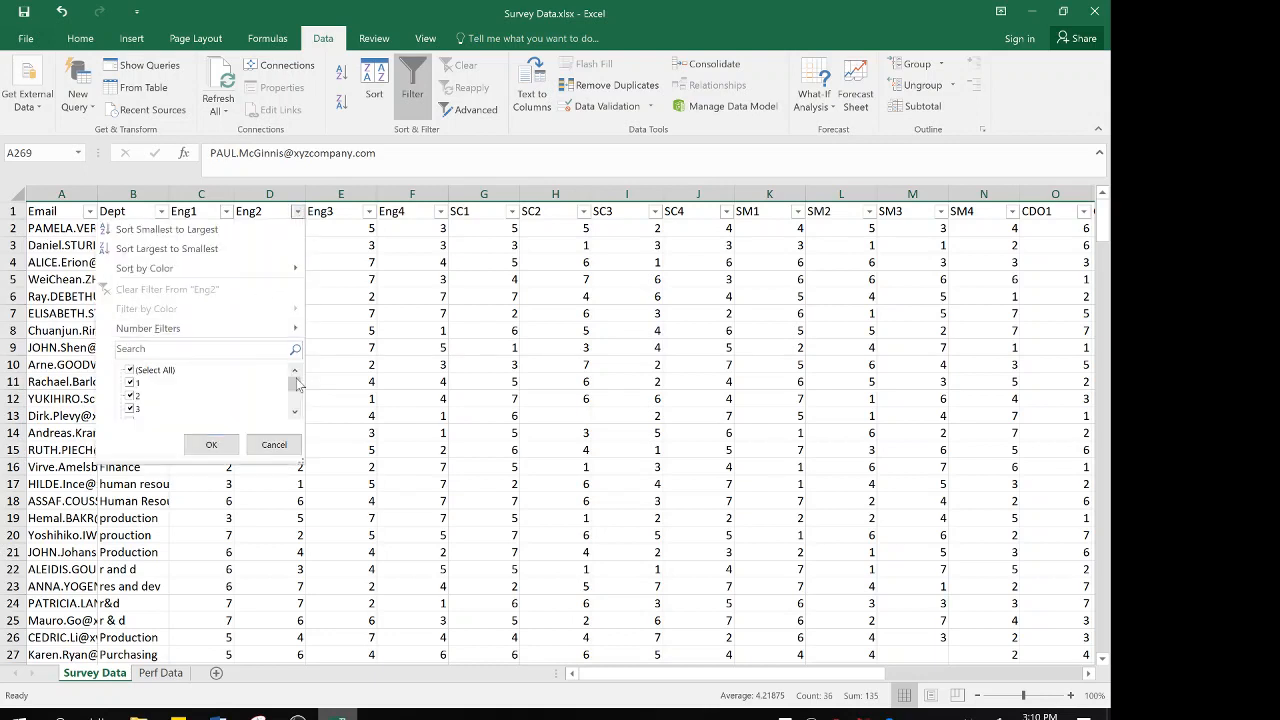
{"action": "left_click_drag", "start_coordinate": [296, 383], "coordinate": [295, 413]}
{"action": "left_click", "coordinate": [256, 444]}
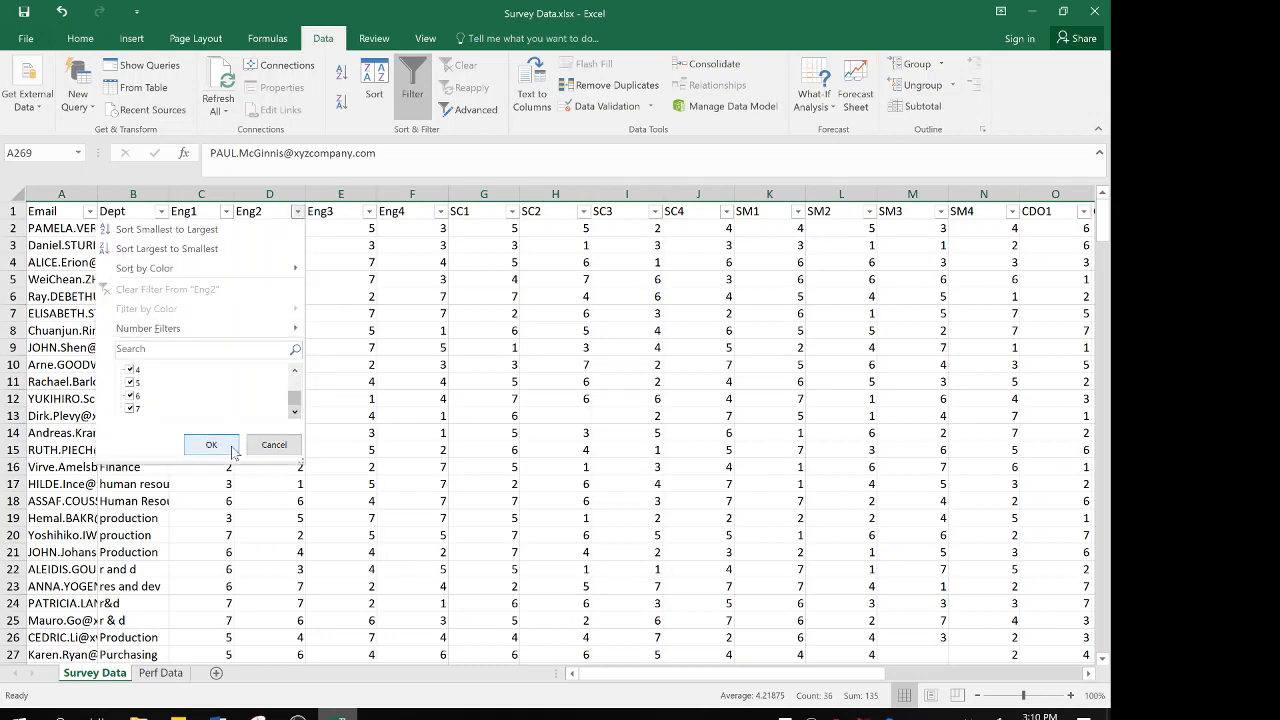
{"action": "left_click", "coordinate": [369, 211]}
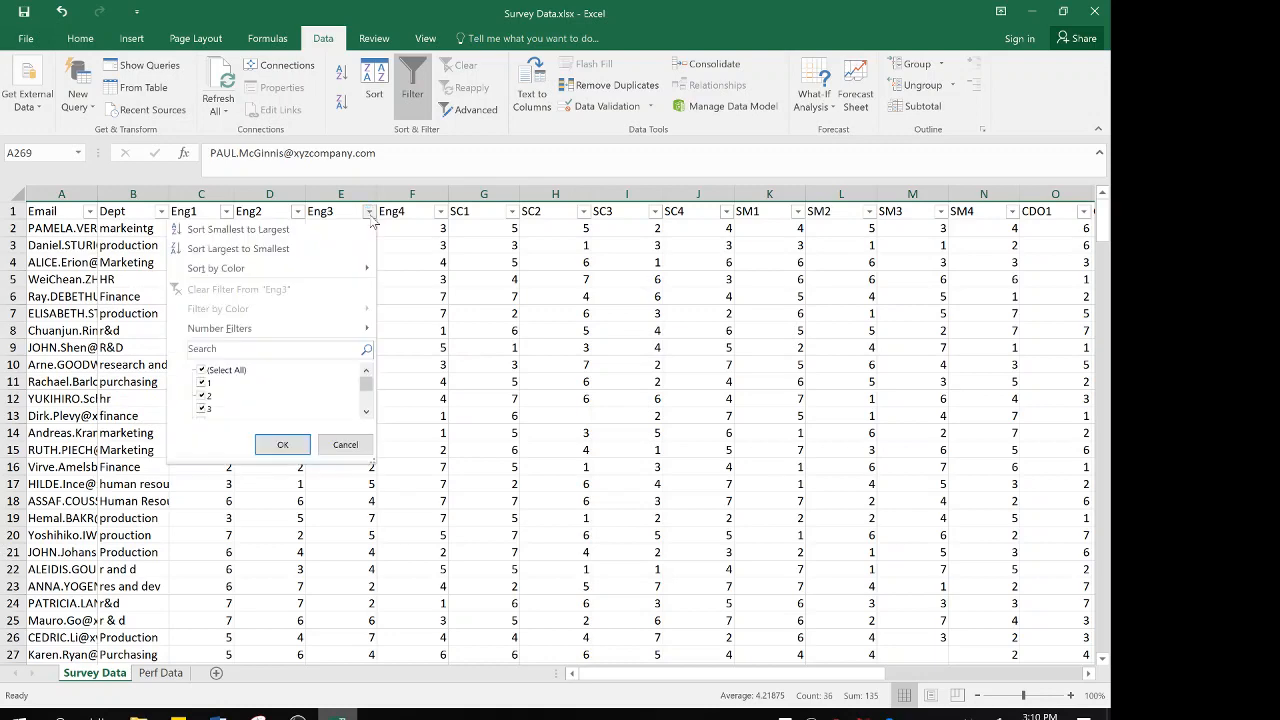
{"action": "mouse_move", "coordinate": [366, 383]}
{"action": "left_mouse_down"}
{"action": "mouse_move", "coordinate": [366, 412]}
{"action": "mouse_move", "coordinate": [366, 368]}
{"action": "left_mouse_up"}
{"action": "left_click", "coordinate": [350, 446]}
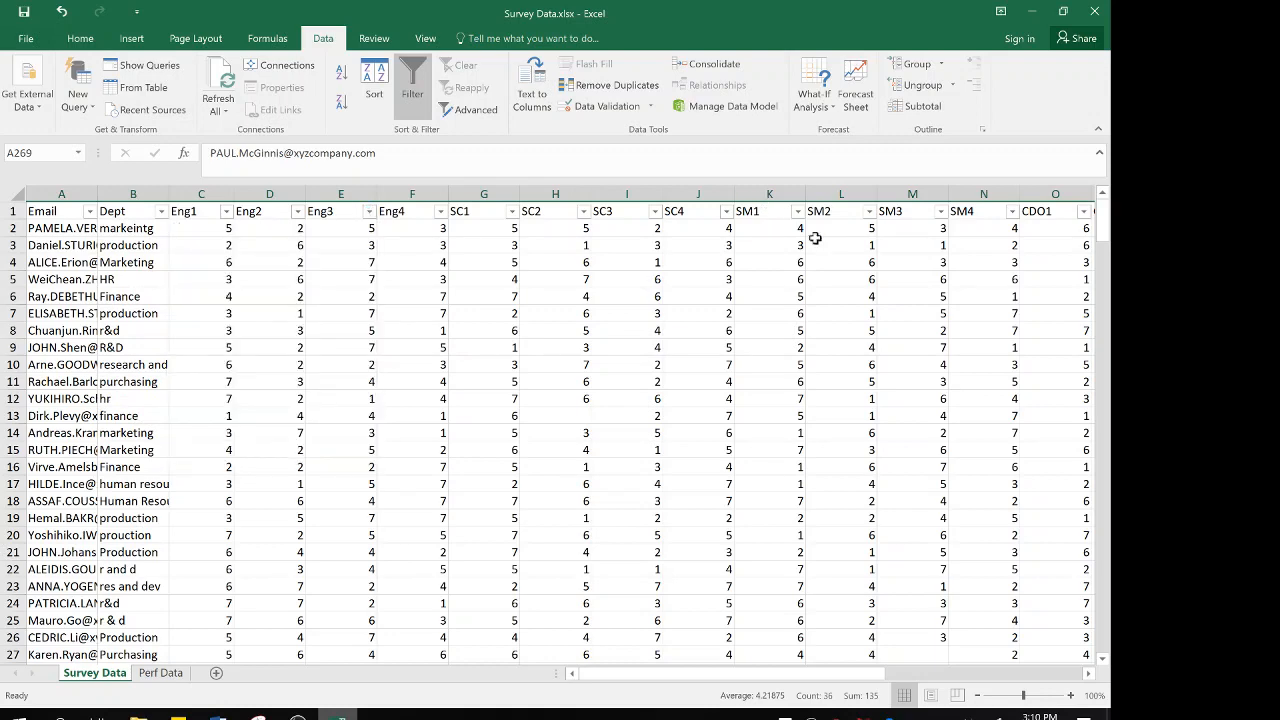
Examine the answers in row 13 across the survey columns, including its SC2 cell, ending at its Email cell
{"action": "scroll", "coordinate": [860, 275], "scroll_direction": "right", "scroll_amount": 2}
{"action": "scroll", "coordinate": [860, 275], "scroll_direction": "left", "scroll_amount": 2}
{"action": "left_click", "coordinate": [15, 415]}
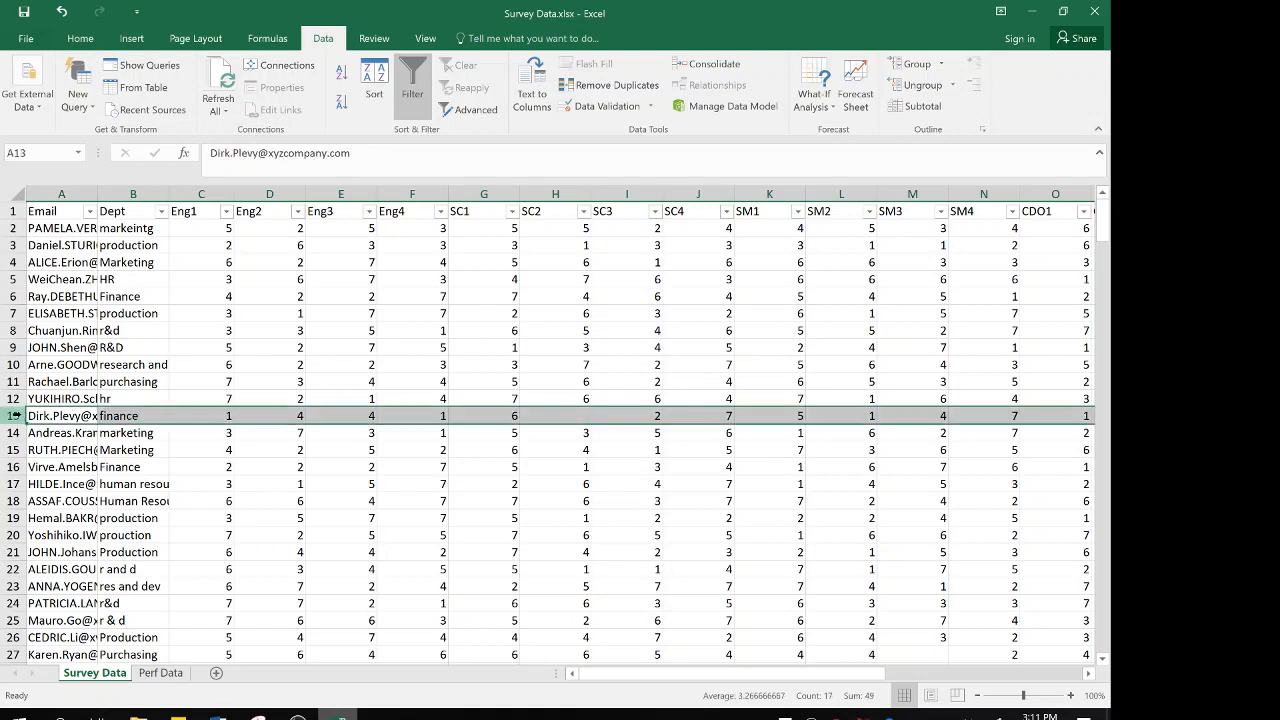
{"action": "left_click", "coordinate": [549, 416]}
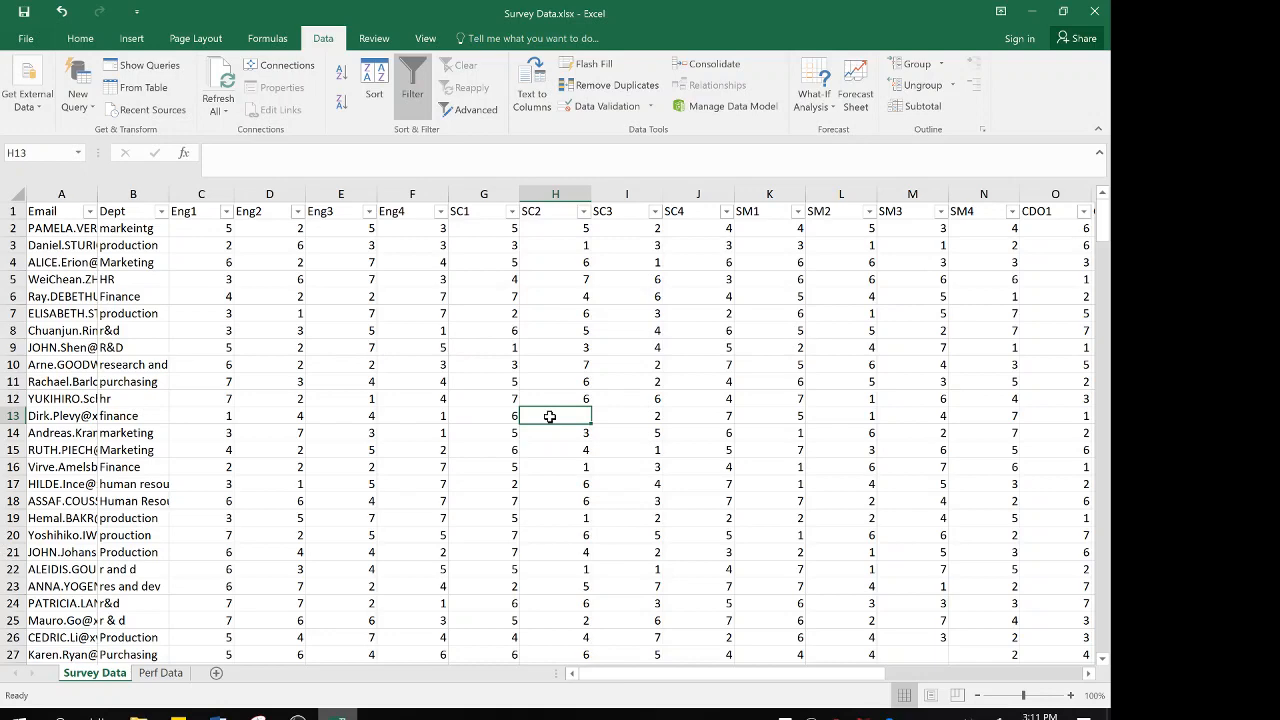
{"action": "key", "text": "Left"}
{"action": "key", "text": "Left"}
{"action": "key", "text": "Left"}
{"action": "key", "text": "Left"}
{"action": "key", "text": "Right"}
{"action": "key", "text": "Right"}
{"action": "key", "text": "Right"}
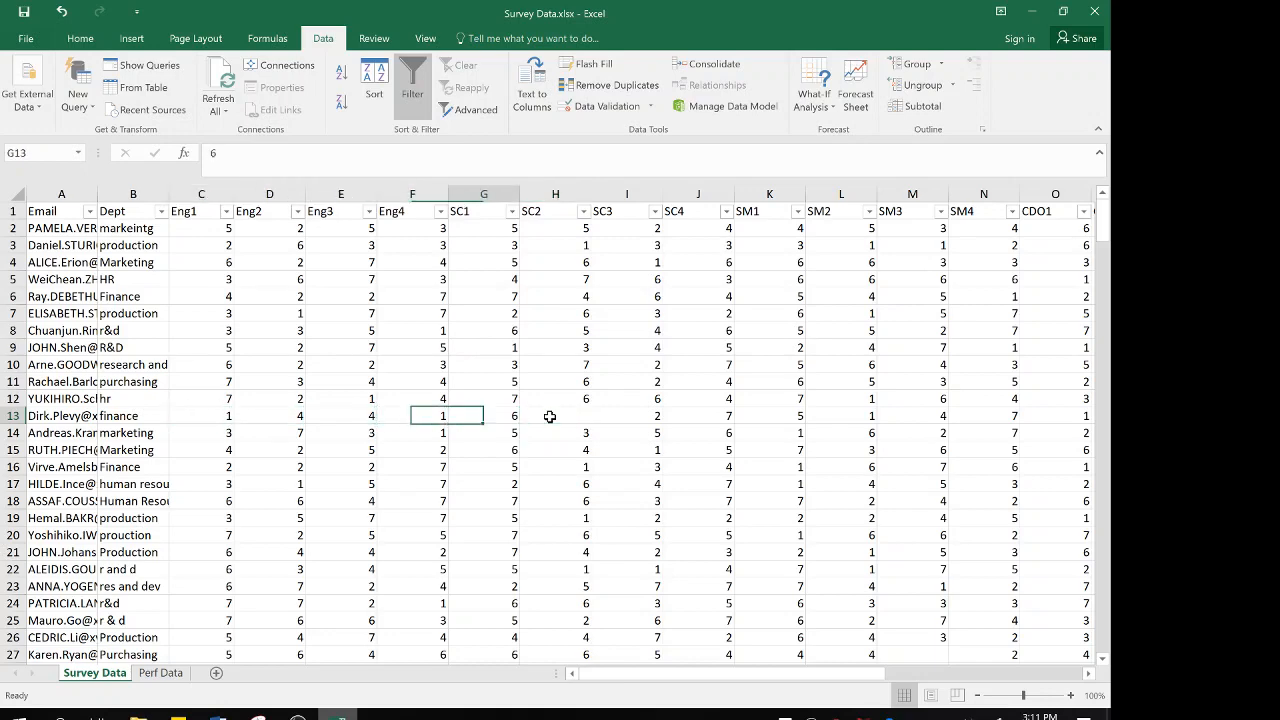
{"action": "key", "text": "Right"}
{"action": "key", "text": "Right"}
{"action": "key", "text": "Right"}
{"action": "key", "text": "Right"}
{"action": "key", "text": "Right"}
{"action": "key", "text": "Right"}
{"action": "key", "text": "Right"}
{"action": "key", "text": "Right"}
{"action": "key", "text": "Right"}
{"action": "key", "text": "Right"}
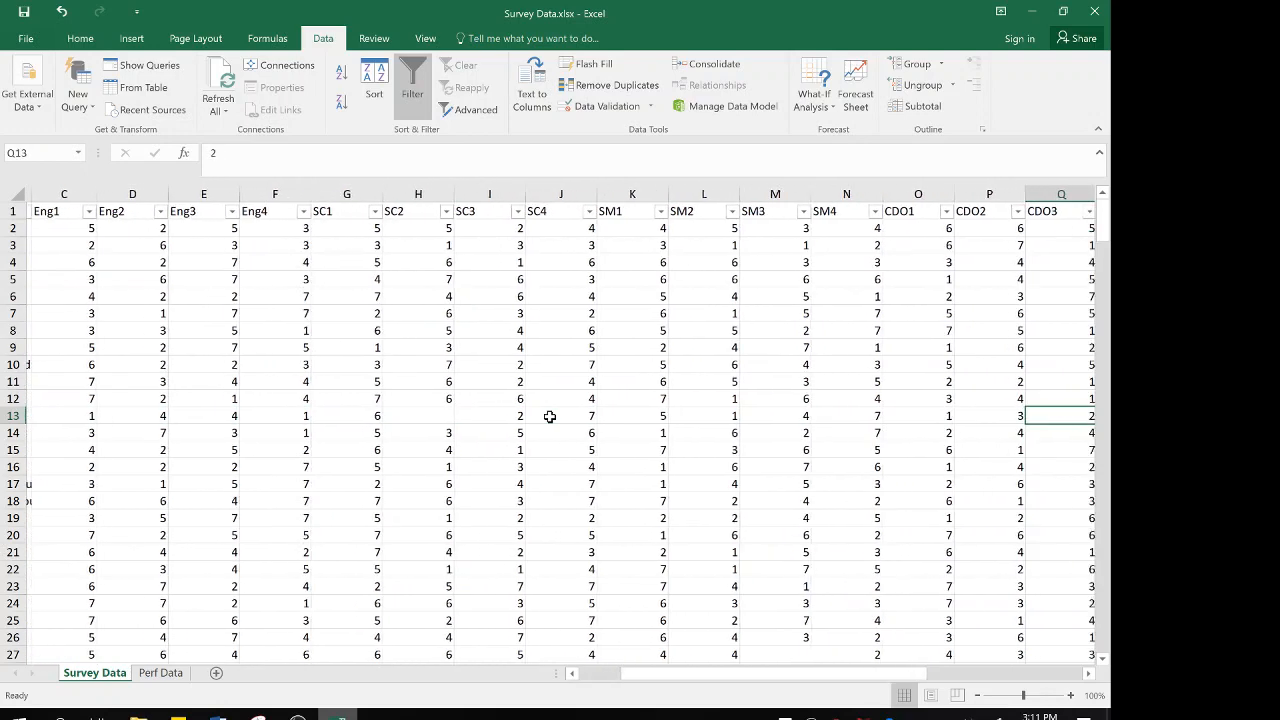
{"action": "key", "text": "Right"}
{"action": "key", "text": "Right"}
{"action": "key", "text": "Left"}
{"action": "key", "text": "Left"}
{"action": "key", "text": "Left"}
{"action": "key", "text": "Left"}
{"action": "key", "text": "Left"}
{"action": "key", "text": "Left"}
{"action": "key", "text": "Left"}
{"action": "key", "text": "Left"}
{"action": "key", "text": "Left"}
{"action": "key", "text": "Left"}
{"action": "key", "text": "Left"}
{"action": "key", "text": "Left"}
{"action": "key", "text": "Left"}
{"action": "key", "text": "Left"}
{"action": "key", "text": "Left"}
{"action": "key", "text": "Left"}
{"action": "key", "text": "Left"}
{"action": "key", "text": "Left"}
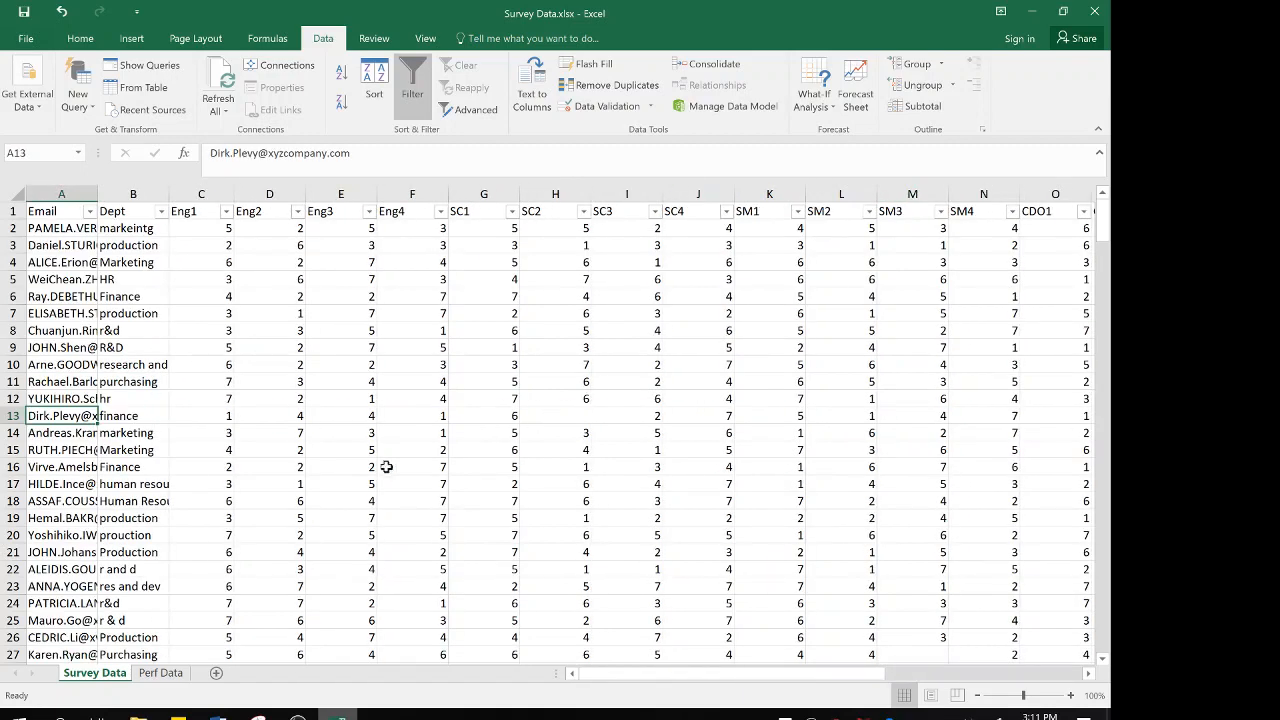
Switch to the Perf Data sheet and check the Last Name and First Name filter values for blanks, leaving both columns unfiltered
{"action": "left_click", "coordinate": [166, 677]}
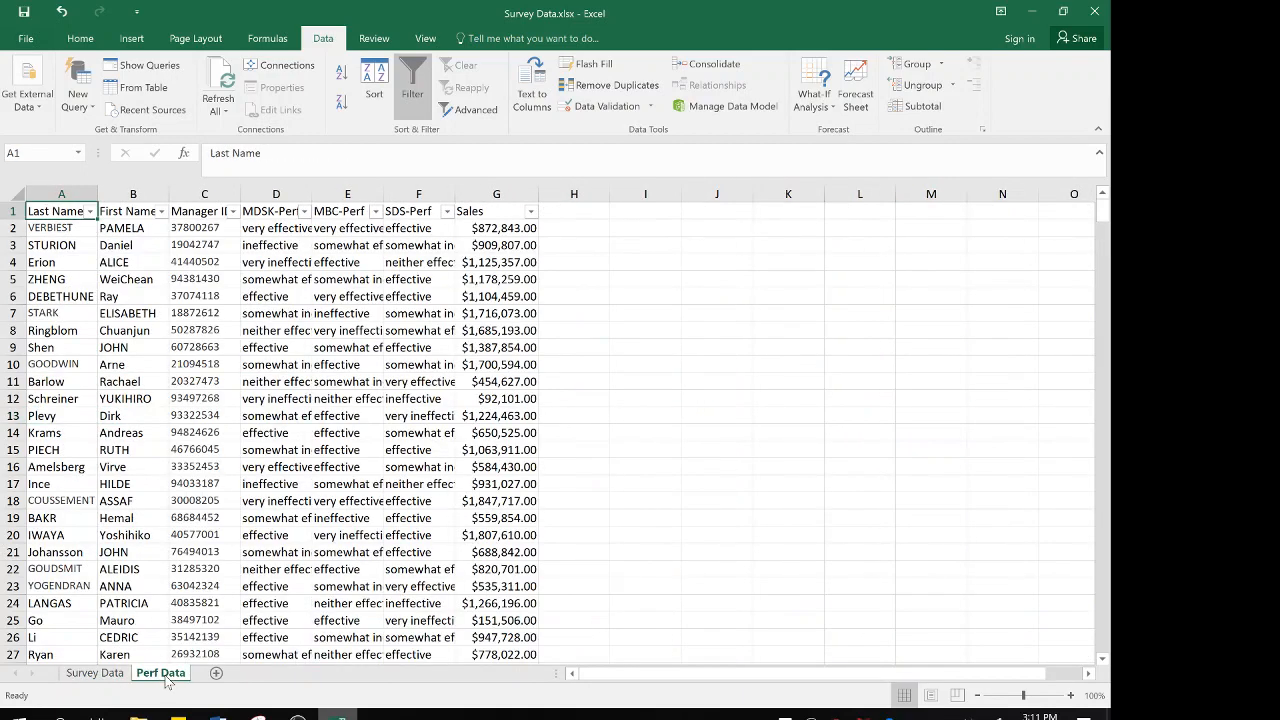
{"action": "left_click", "coordinate": [90, 212]}
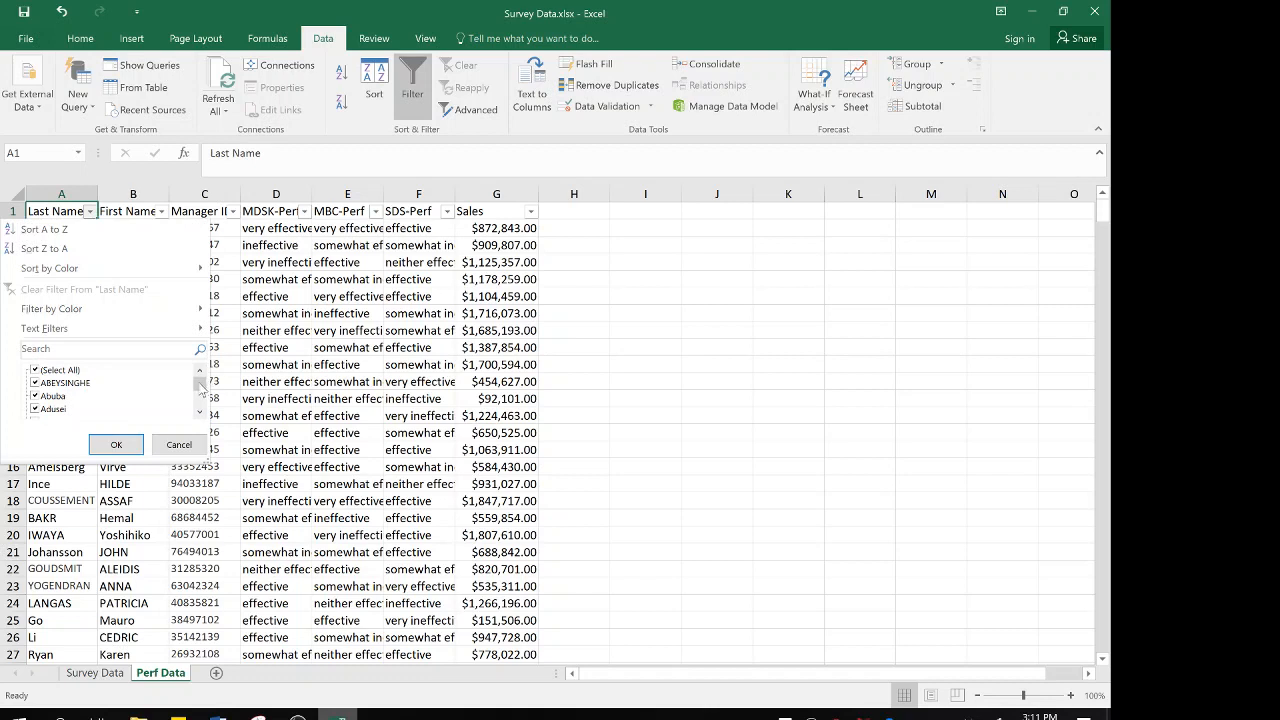
{"action": "left_click", "coordinate": [182, 446]}
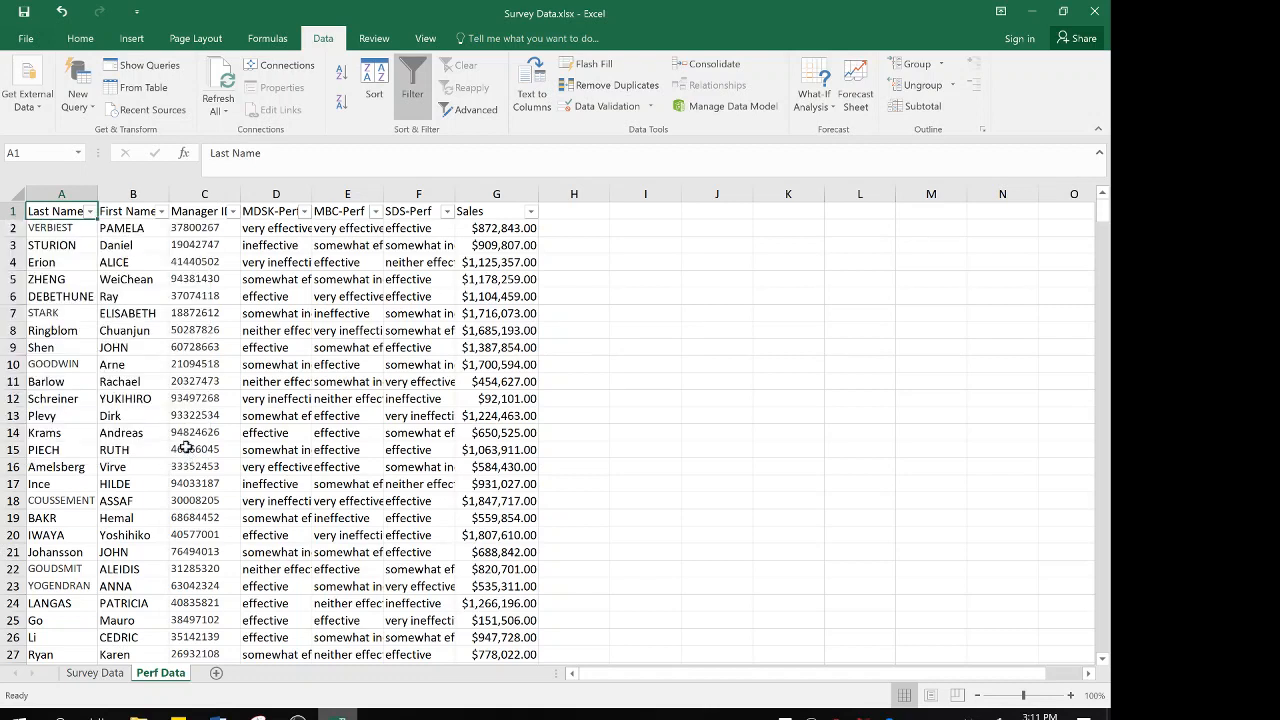
{"action": "left_click", "coordinate": [161, 211]}
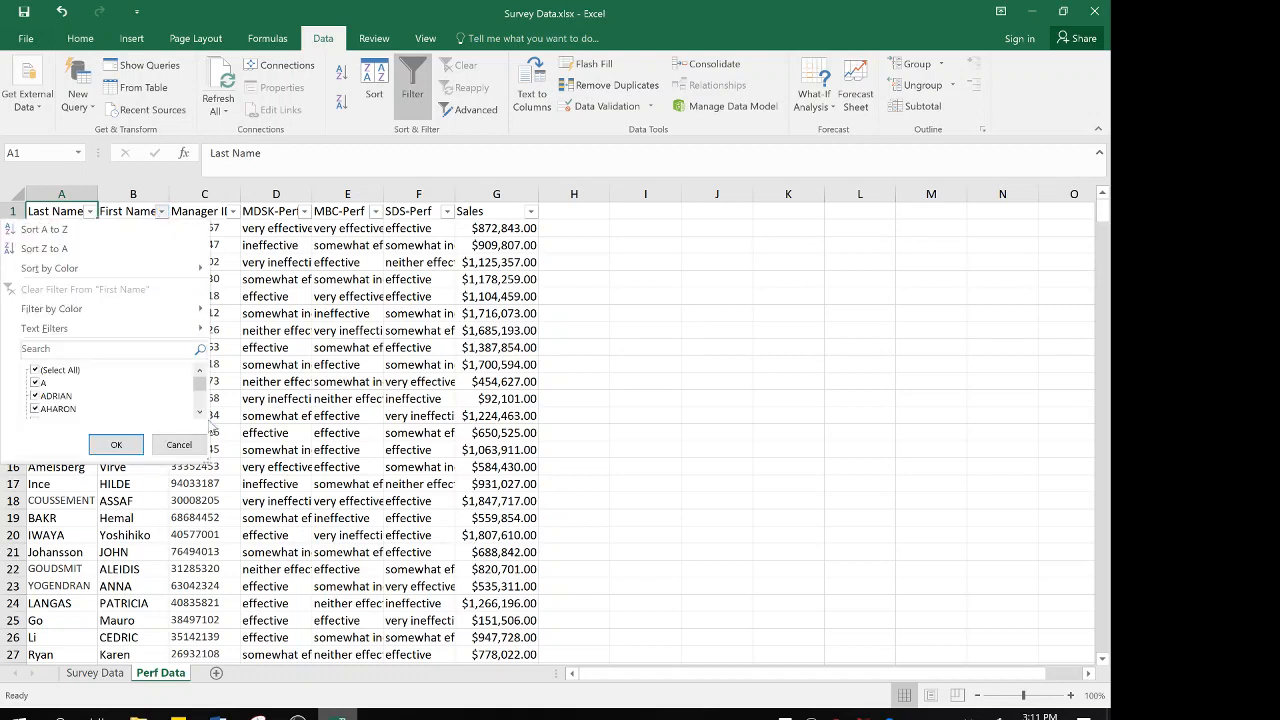
{"action": "left_click_drag", "start_coordinate": [199, 384], "coordinate": [199, 406]}
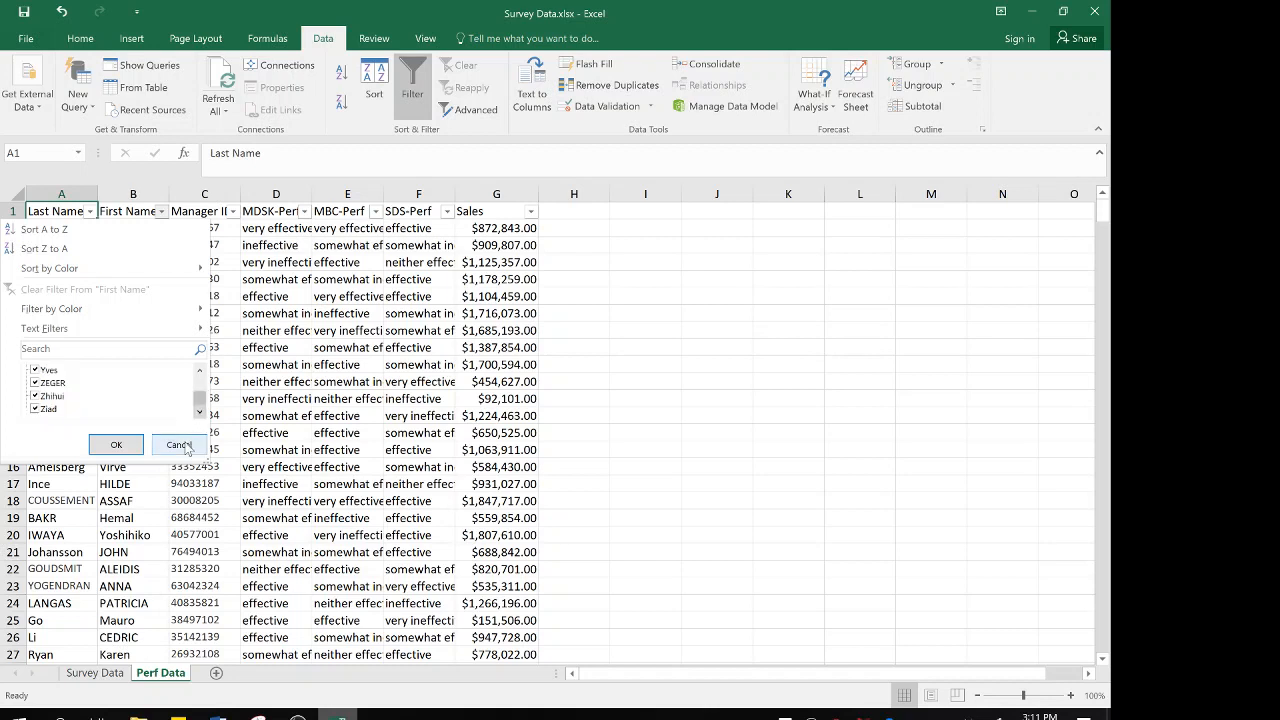
{"action": "left_click", "coordinate": [182, 446]}
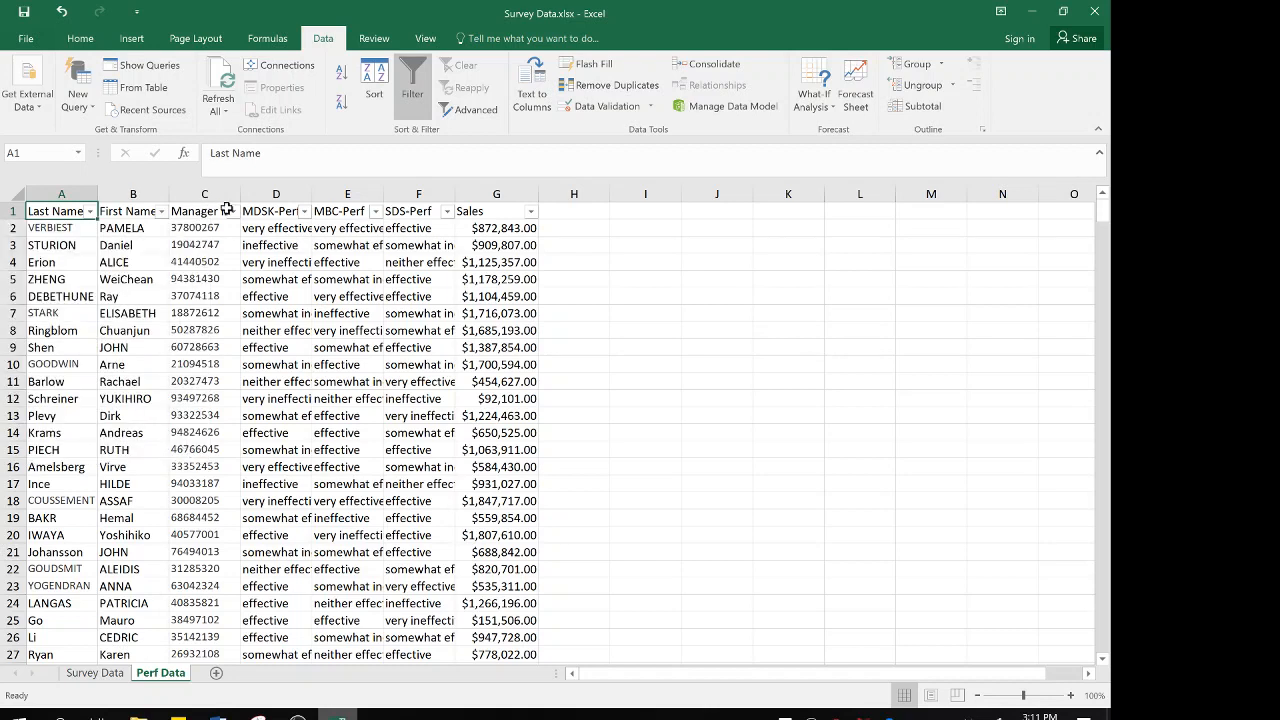
Filter the MDSK-Perf column to only its blank entries to inspect those rows, and clear that filter
{"action": "left_click", "coordinate": [304, 211]}
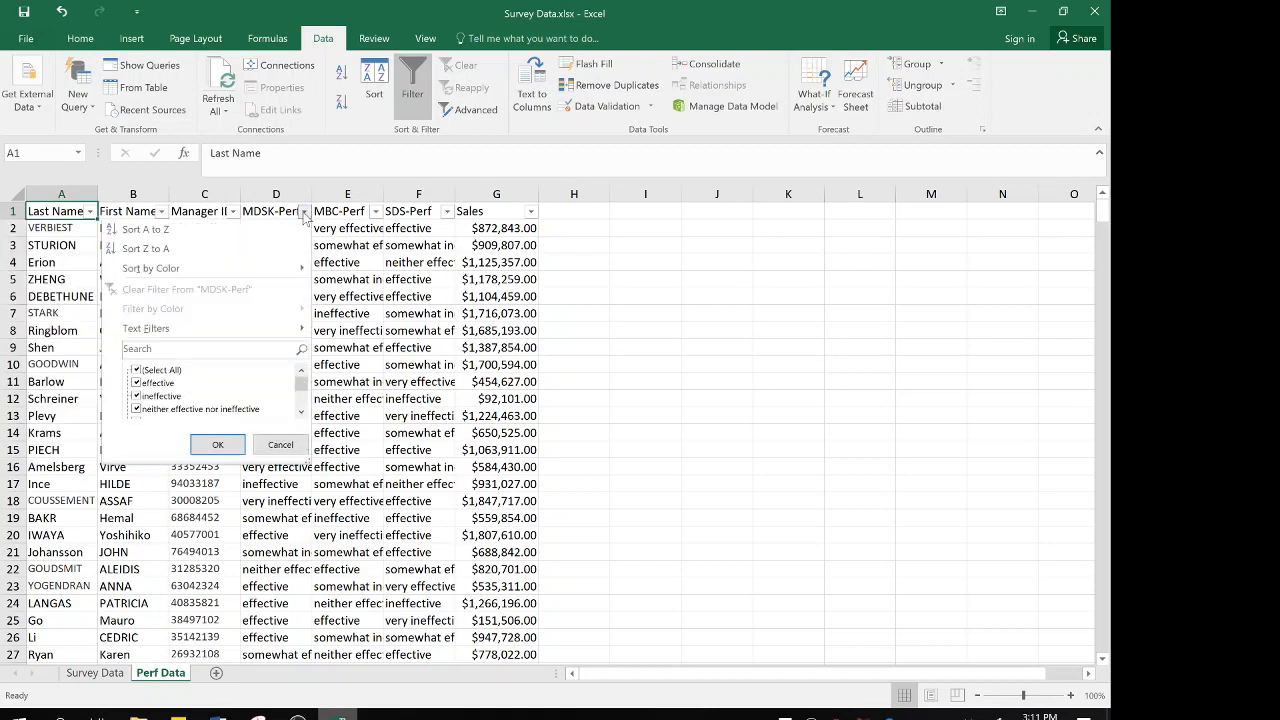
{"action": "mouse_move", "coordinate": [301, 386]}
{"action": "left_mouse_down"}
{"action": "mouse_move", "coordinate": [299, 446]}
{"action": "mouse_move", "coordinate": [301, 384]}
{"action": "left_mouse_up"}
{"action": "left_click", "coordinate": [136, 370]}
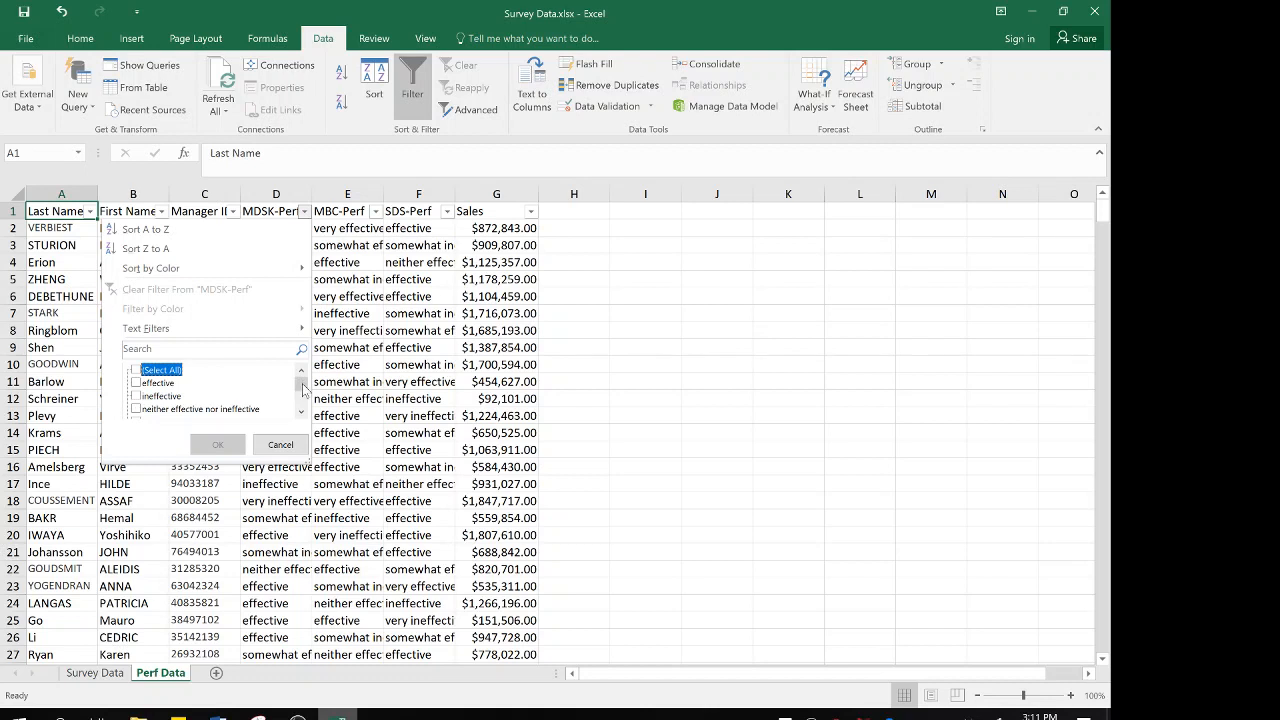
{"action": "left_click_drag", "start_coordinate": [303, 390], "coordinate": [302, 401]}
{"action": "left_click", "coordinate": [136, 409]}
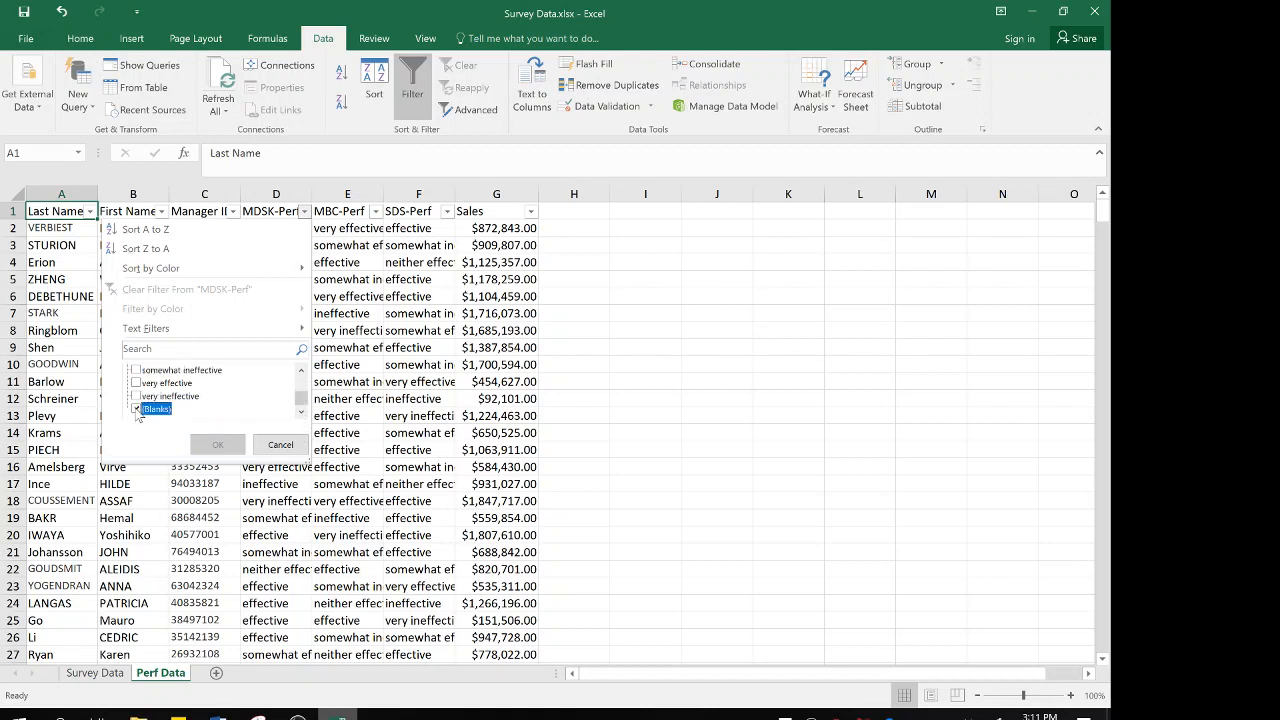
{"action": "left_click", "coordinate": [226, 446]}
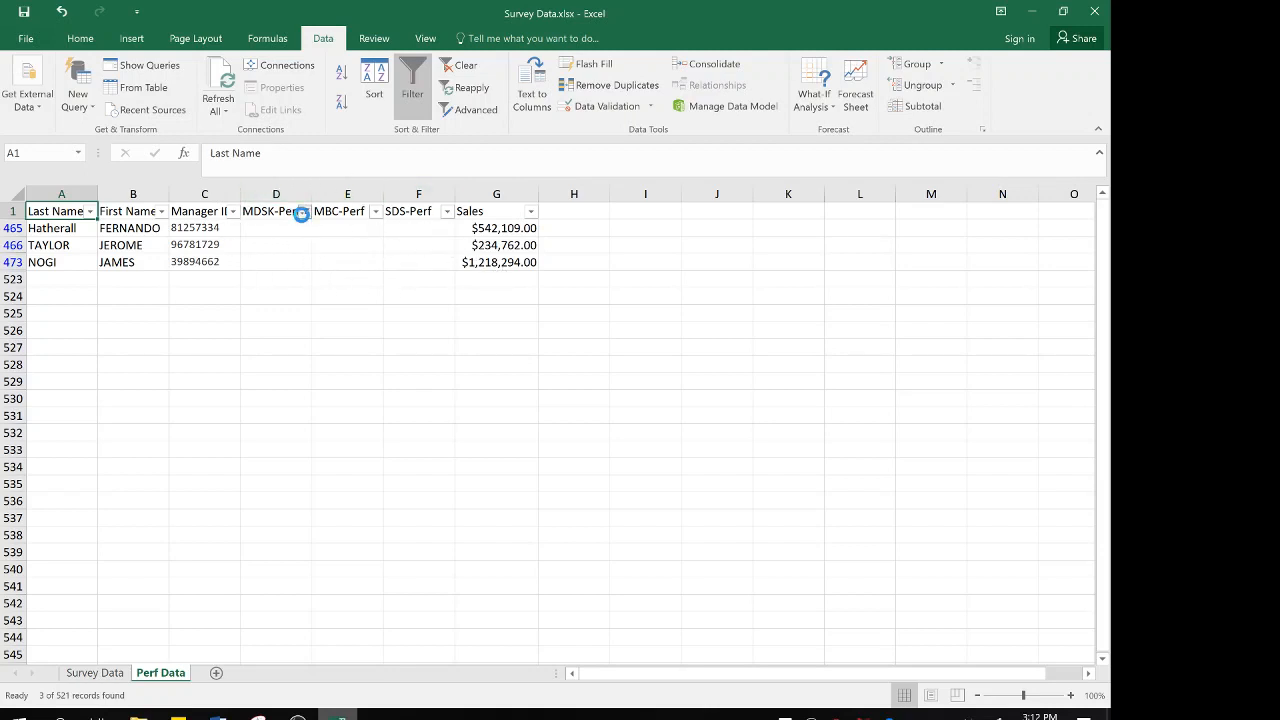
{"action": "left_click", "coordinate": [304, 211]}
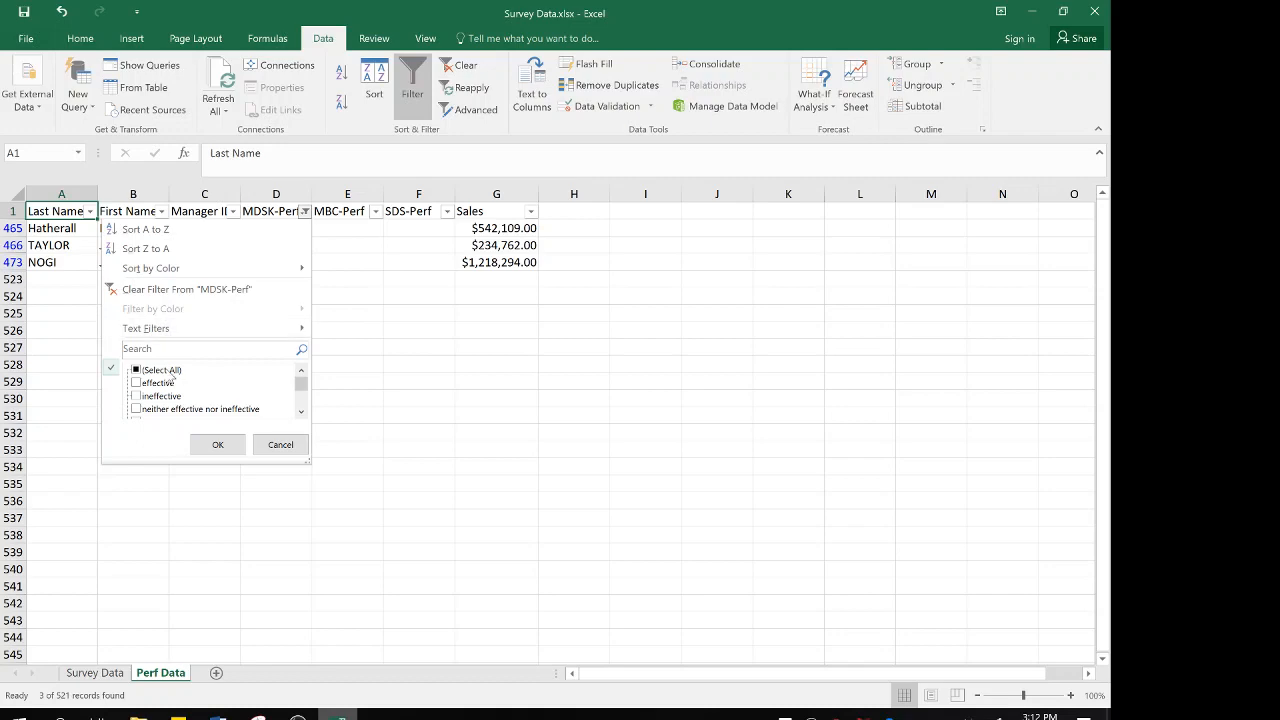
{"action": "left_click", "coordinate": [143, 289]}
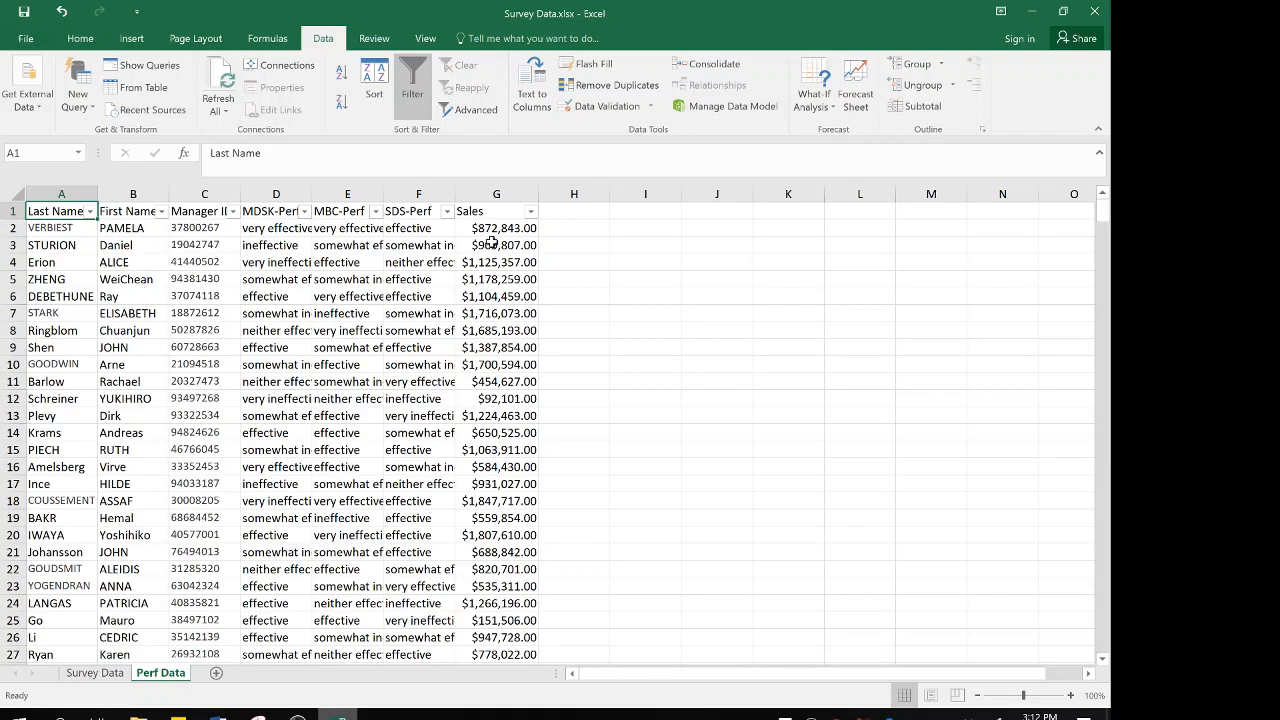
Check the Sales column's filter values for blanks, leaving the column unfiltered
{"action": "left_click", "coordinate": [505, 212]}
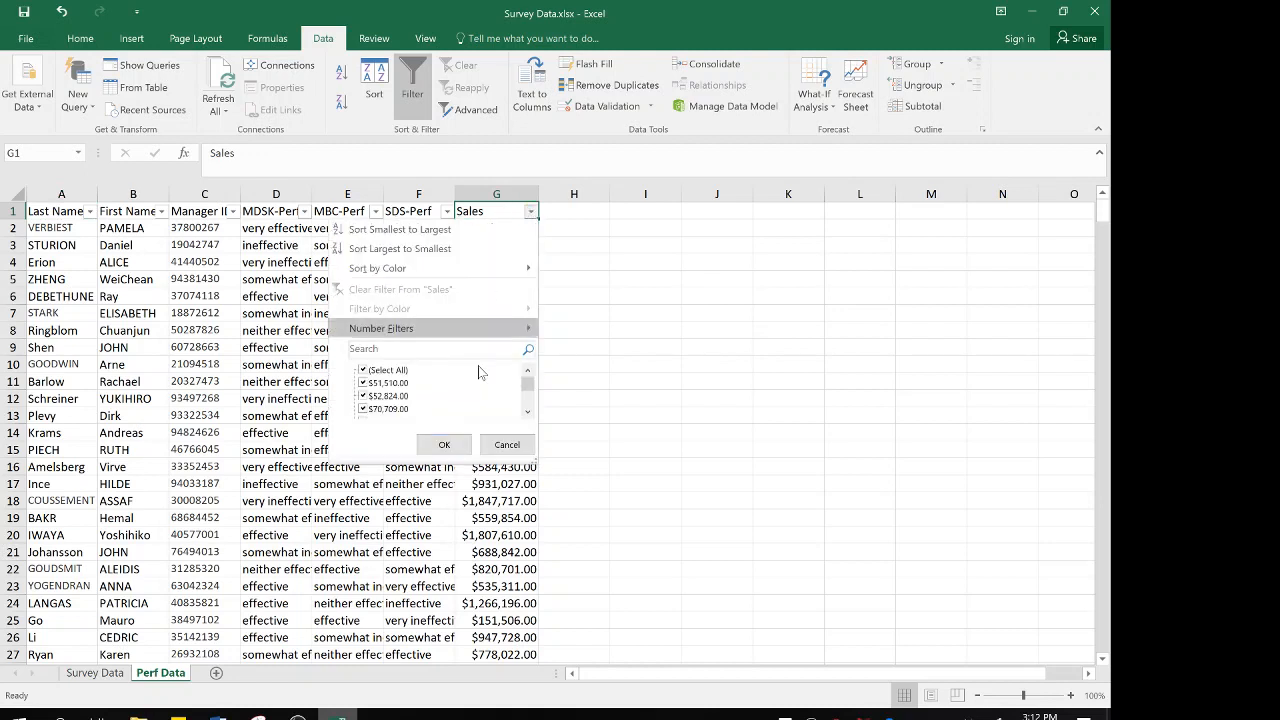
{"action": "left_click_drag", "start_coordinate": [527, 388], "coordinate": [528, 362]}
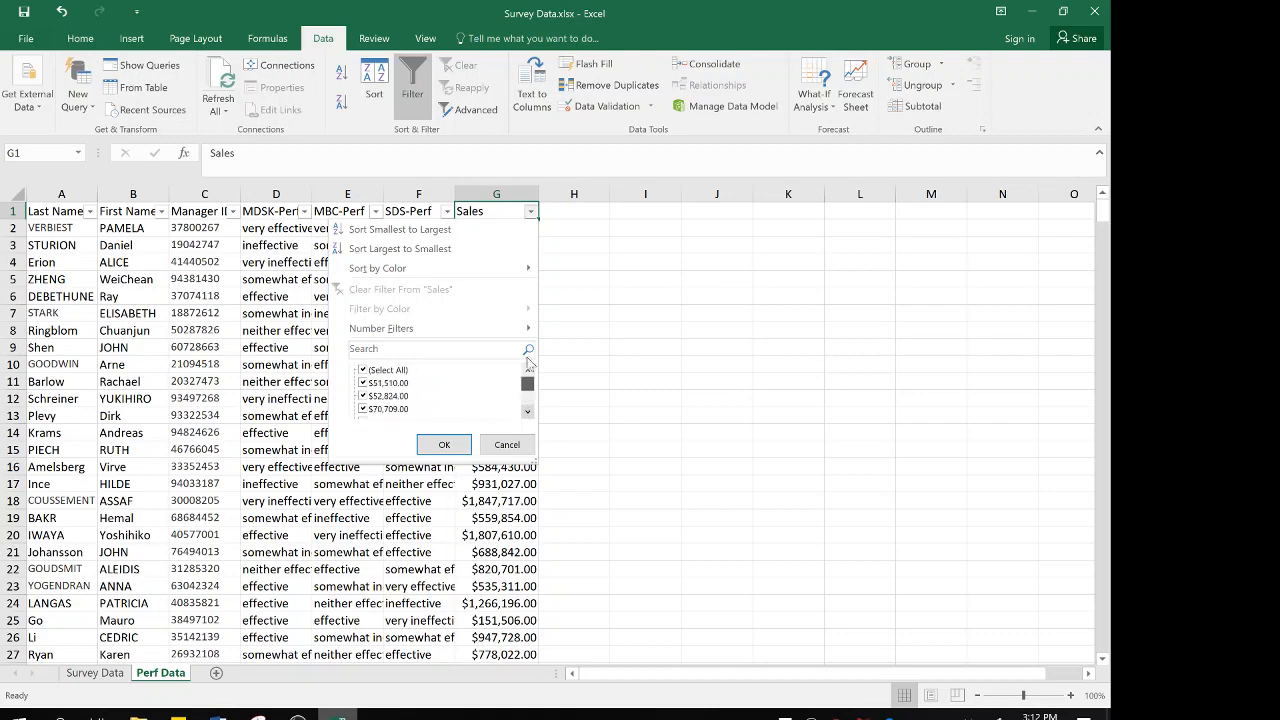
{"action": "left_click", "coordinate": [507, 444]}
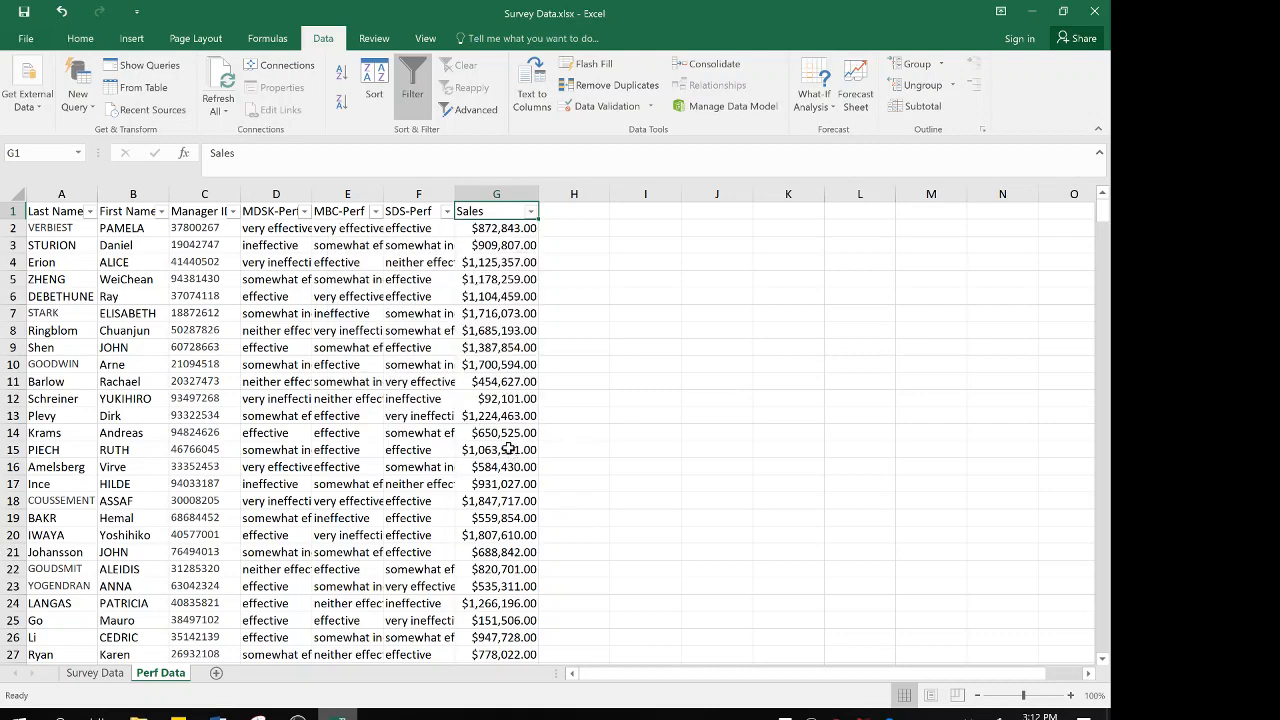
Return to the Survey Data sheet, switch to the Word assignment instructions, and bold item 4 about missing data
{"action": "left_click", "coordinate": [90, 673]}
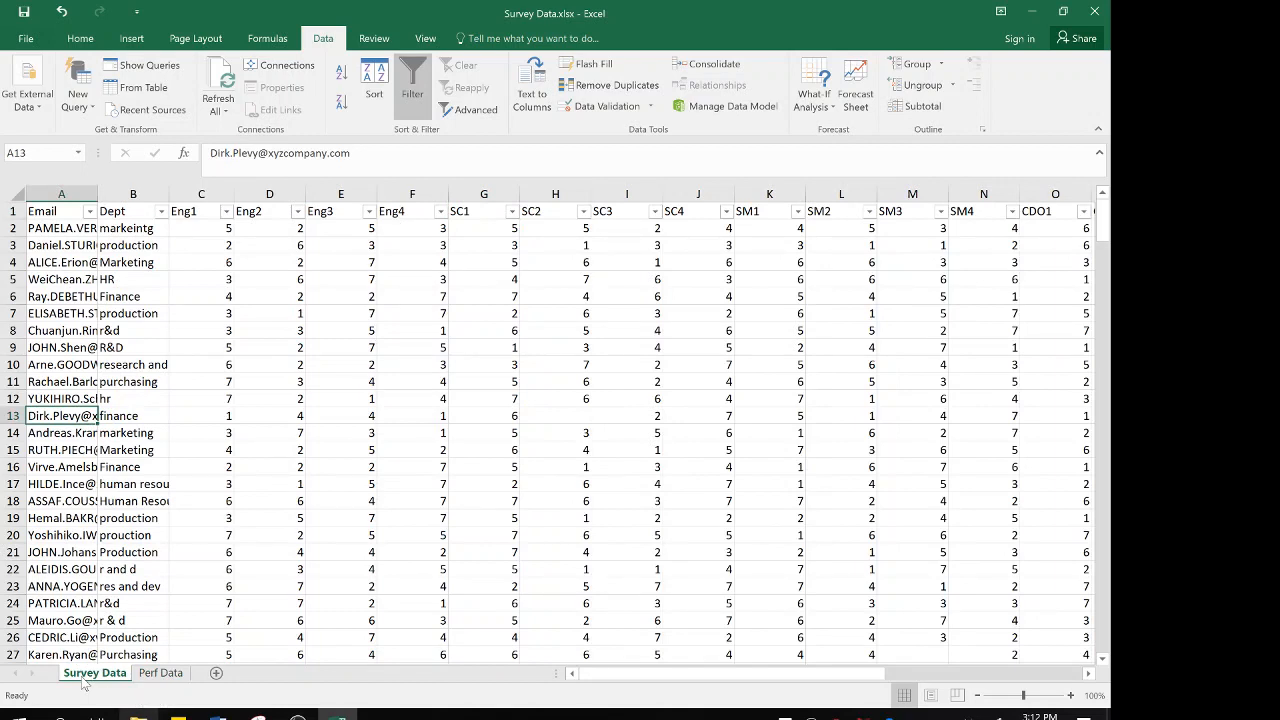
{"action": "mouse_move", "coordinate": [218, 712]}
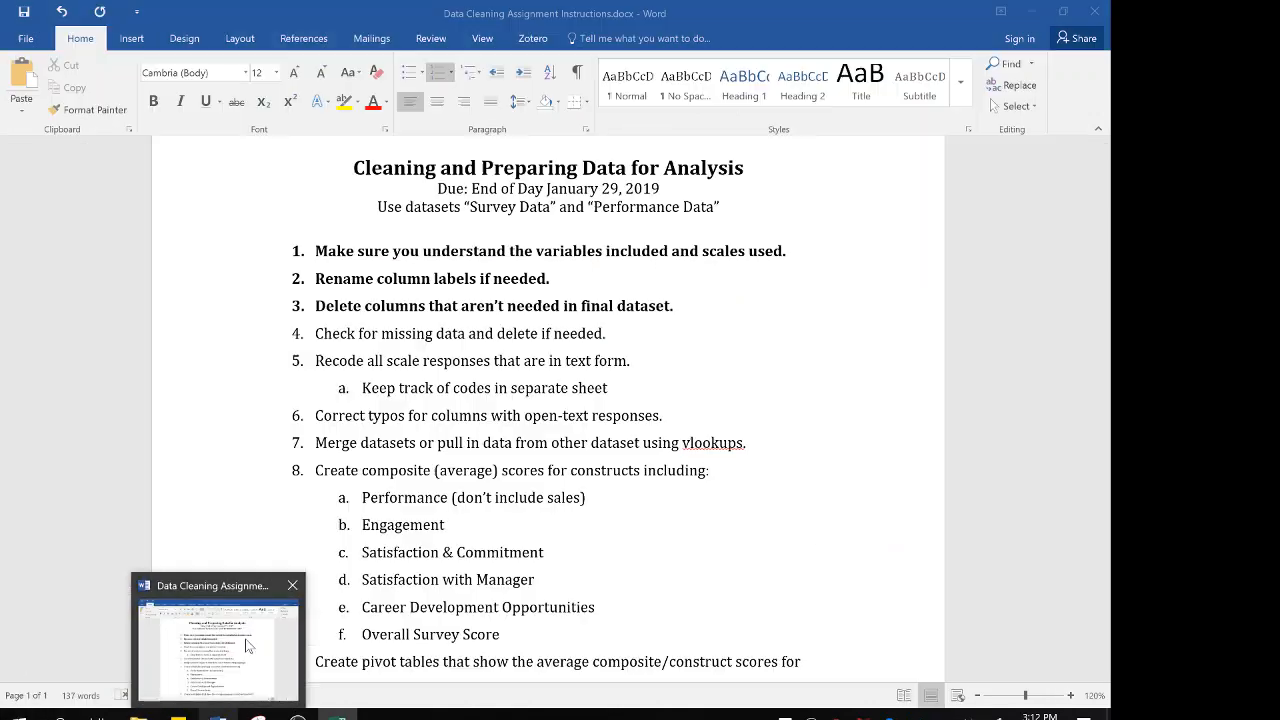
{"action": "left_click", "coordinate": [249, 645]}
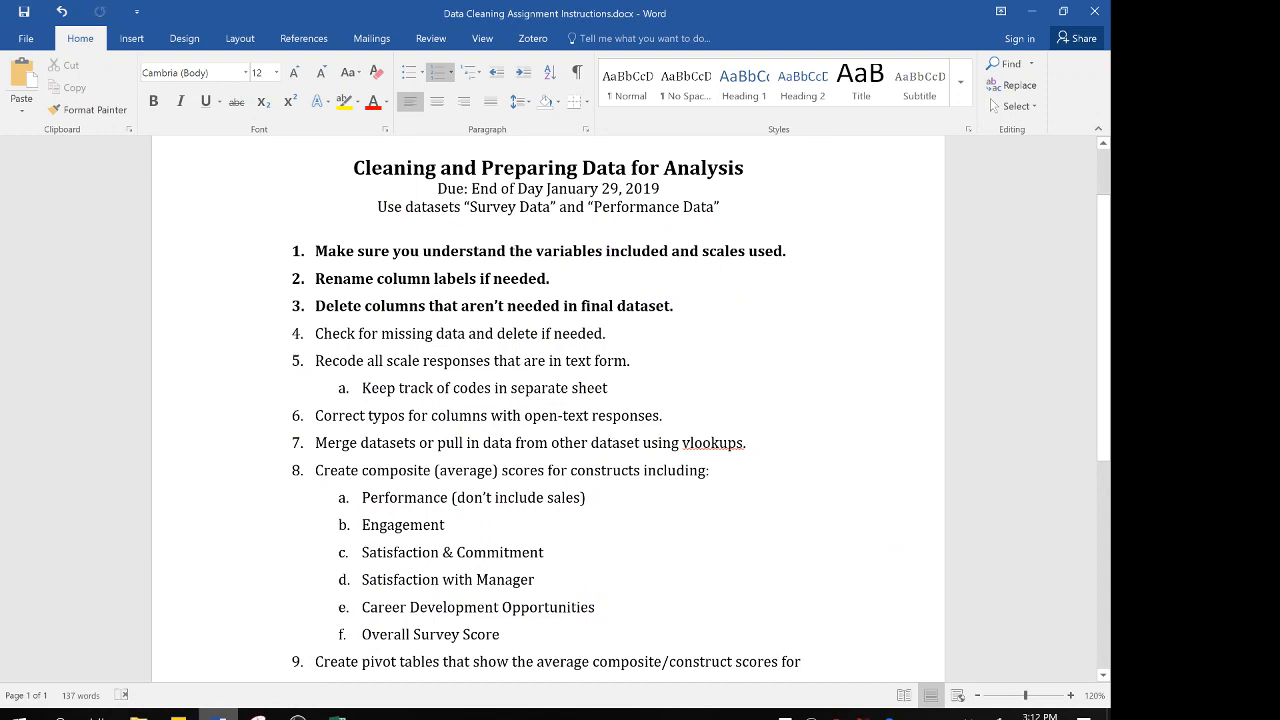
{"action": "left_click_drag", "start_coordinate": [606, 333], "coordinate": [313, 336]}
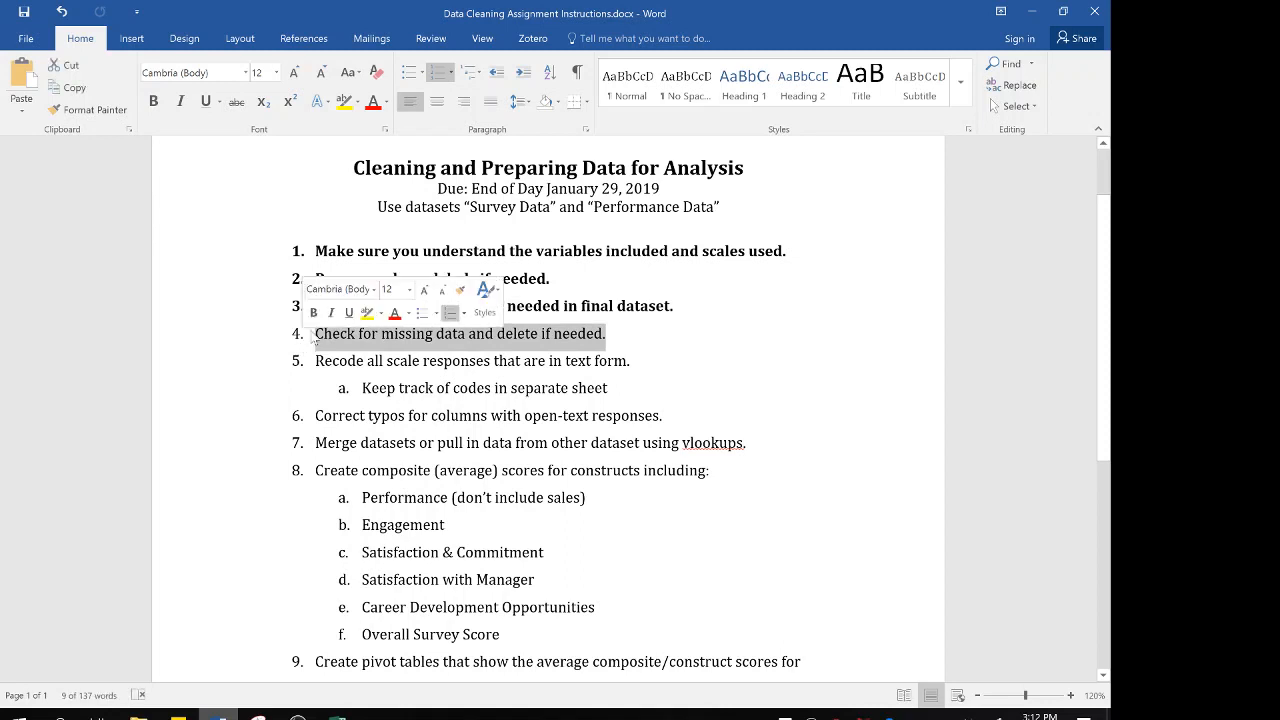
{"action": "left_click", "coordinate": [313, 312]}
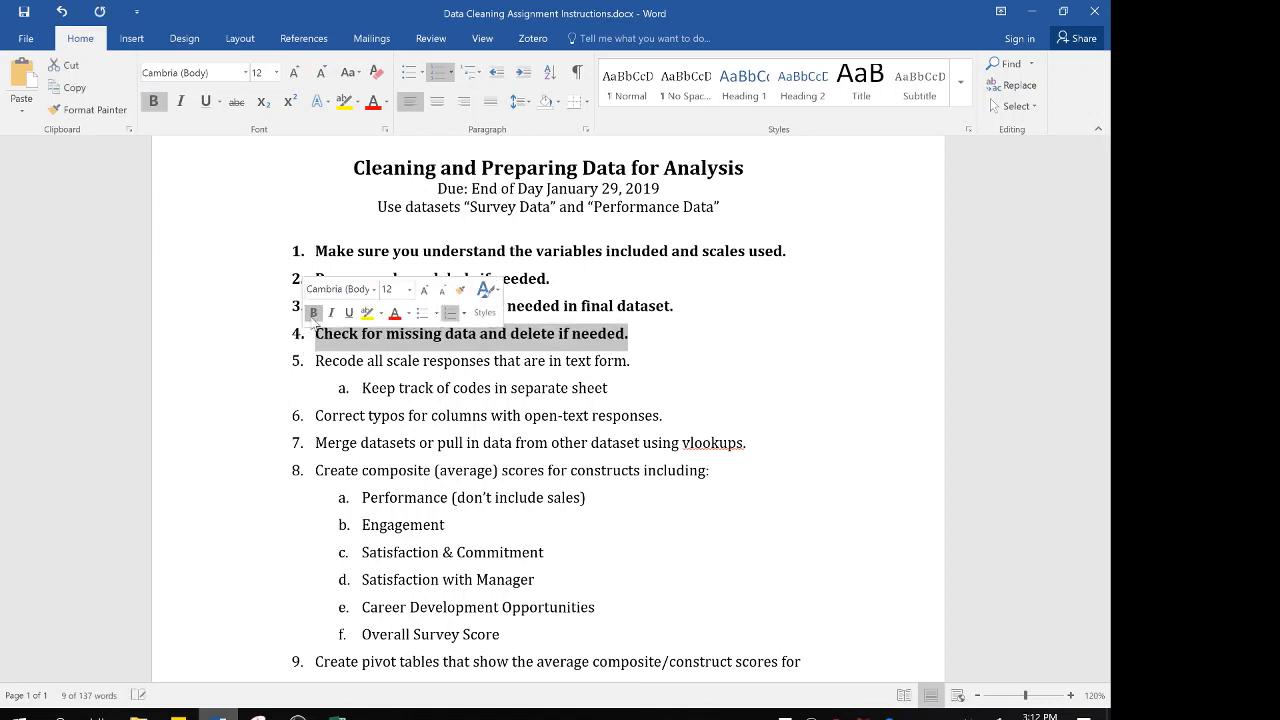
{"action": "left_click", "coordinate": [388, 361]}
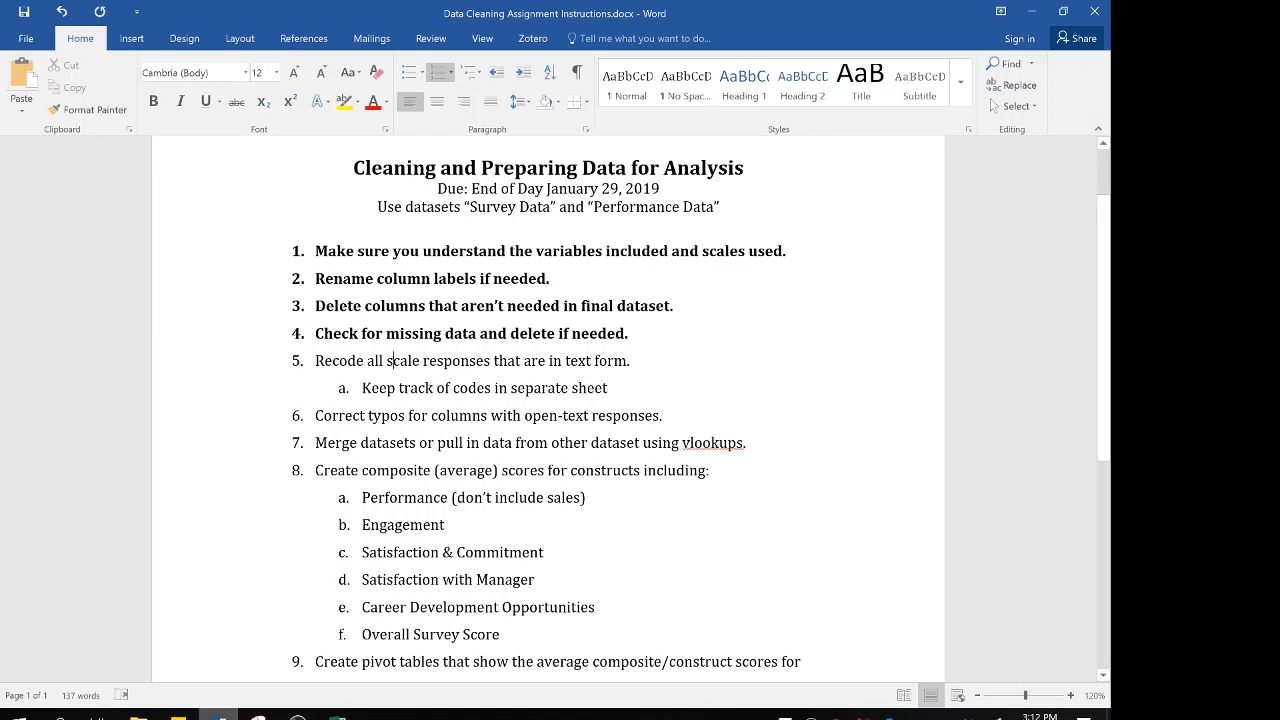
Switch back to the Excel workbook and go to the MDSK-Perf header on the Perf Data sheet
{"action": "mouse_move", "coordinate": [338, 715]}
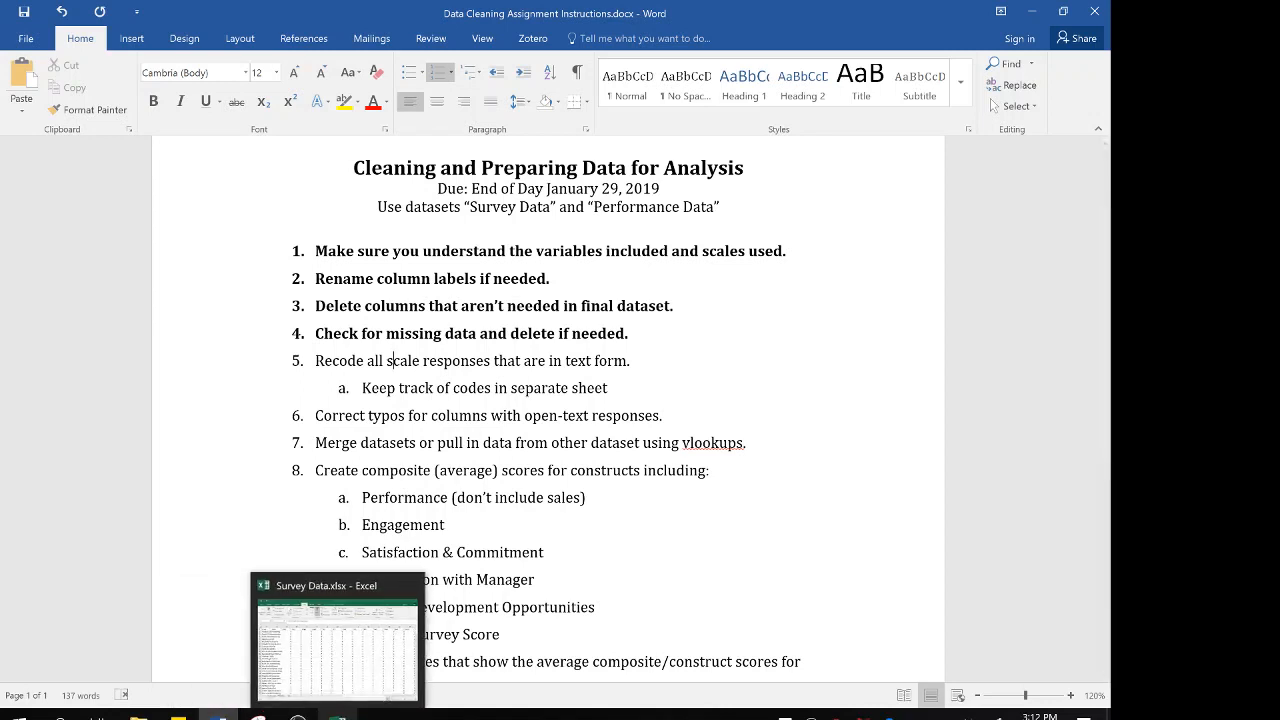
{"action": "left_click", "coordinate": [347, 640]}
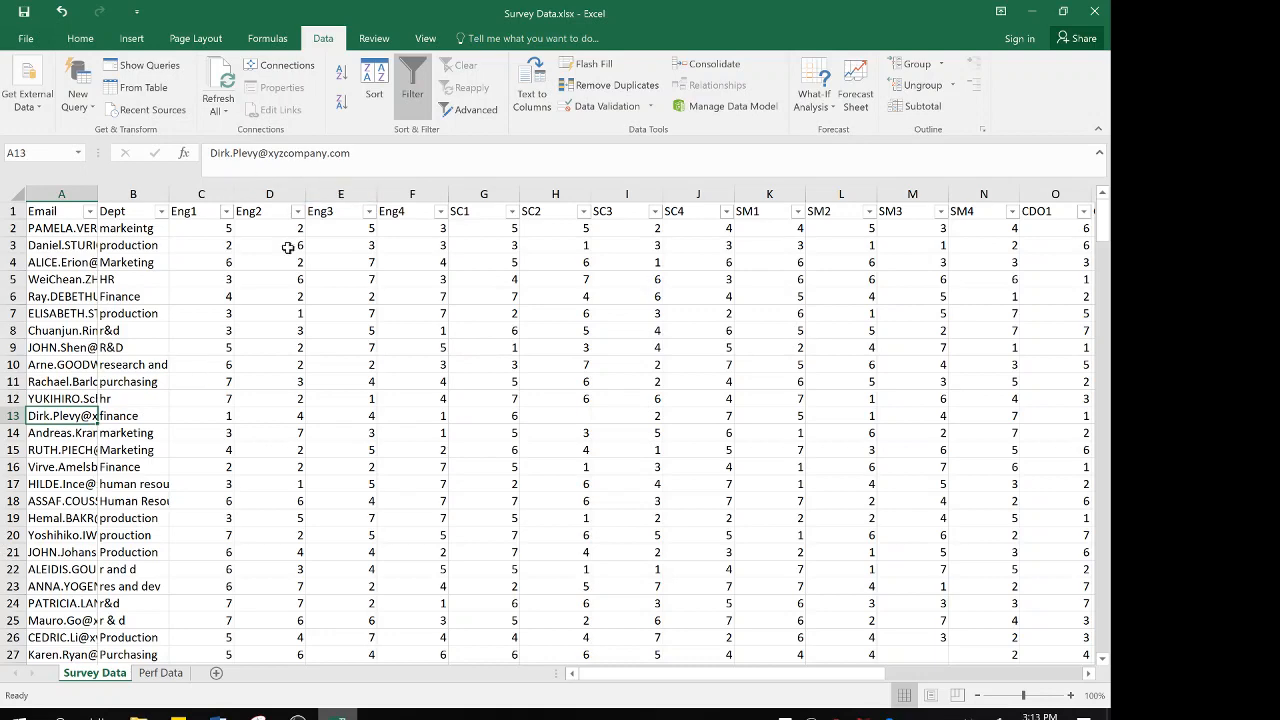
{"action": "left_click", "coordinate": [172, 679]}
{"action": "left_click", "coordinate": [487, 210]}
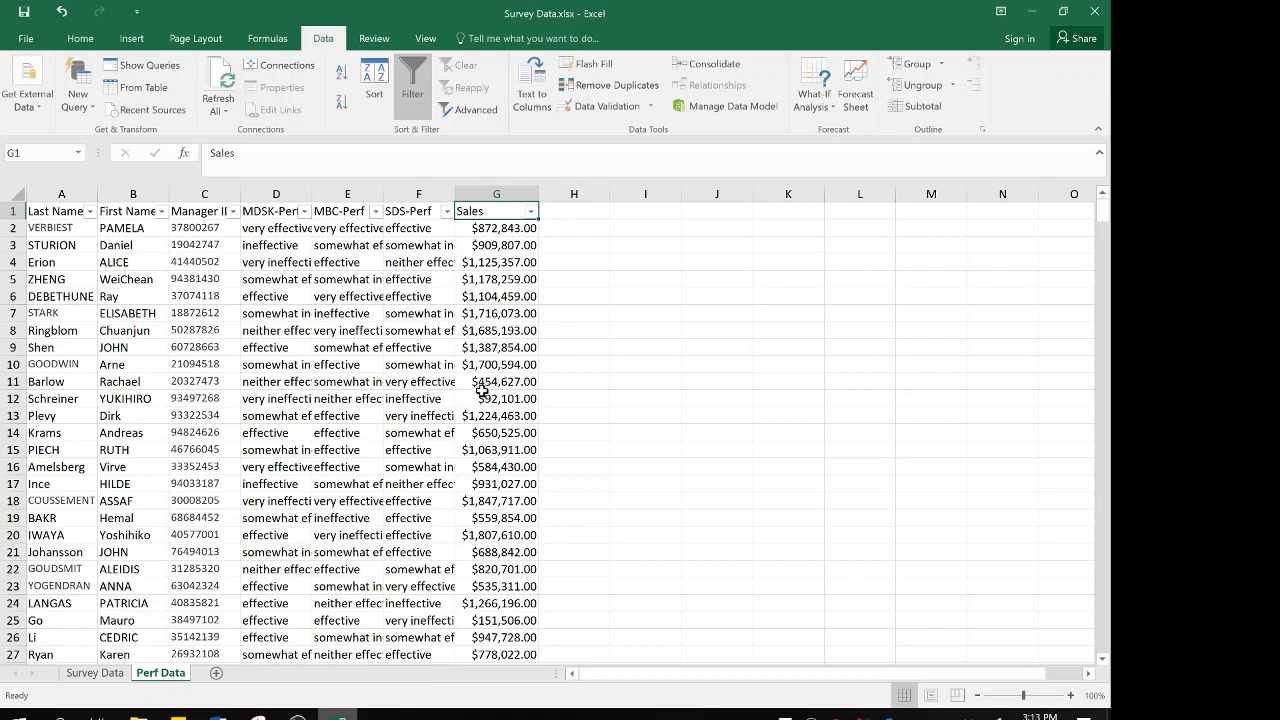
{"action": "left_click", "coordinate": [258, 211]}
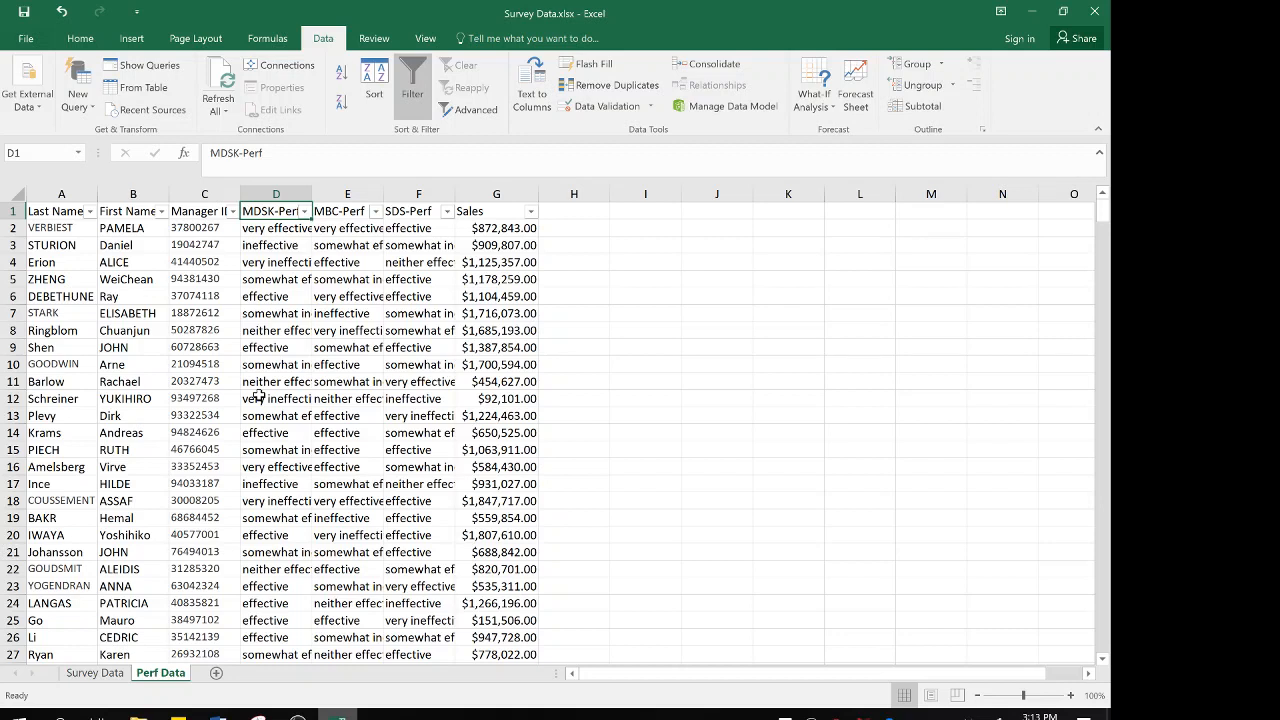
Examine the full text responses in the first rows of the MDSK-Perf column
{"action": "left_click", "coordinate": [287, 230]}
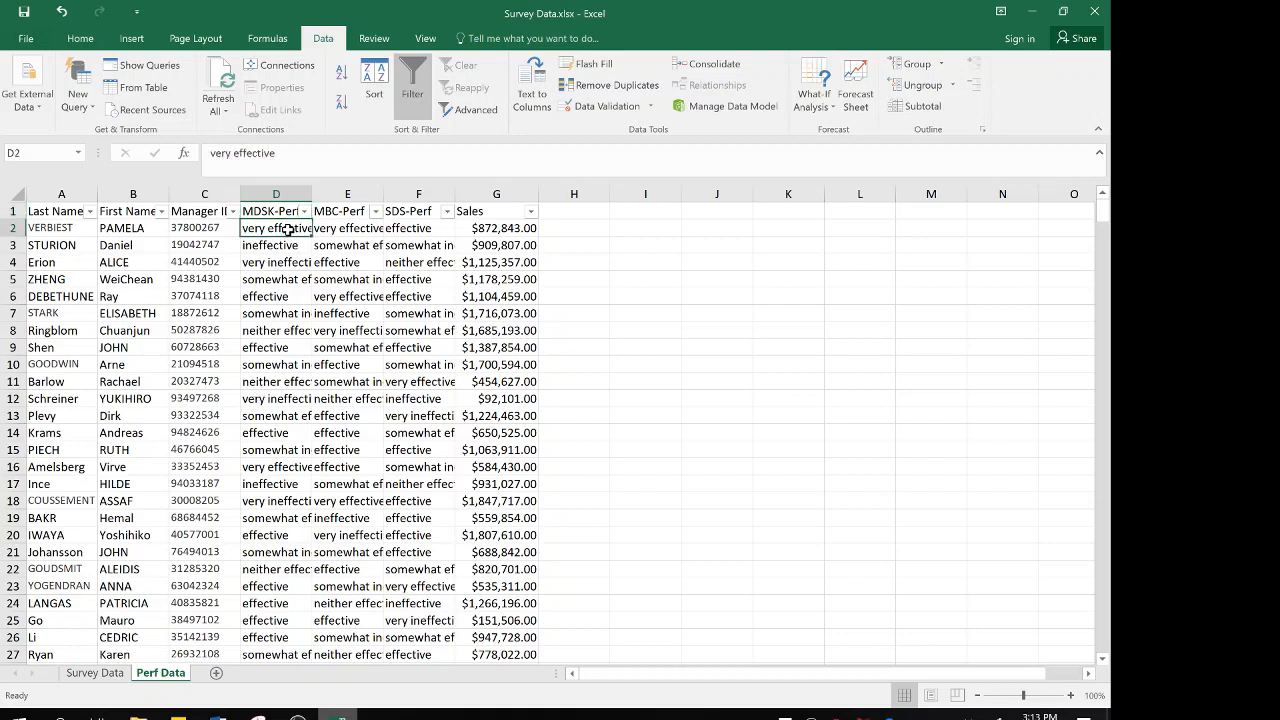
{"action": "key", "text": "Down"}
{"action": "key", "text": "Down"}
{"action": "key", "text": "Up"}
{"action": "key", "text": "Up"}
{"action": "key", "text": "Up"}
{"action": "key", "text": "Down"}
{"action": "key", "text": "Down"}
{"action": "key", "text": "Down"}
{"action": "key", "text": "Down"}
{"action": "key", "text": "Down"}
{"action": "key", "text": "Down"}
{"action": "key", "text": "Down"}
{"action": "key", "text": "Down"}
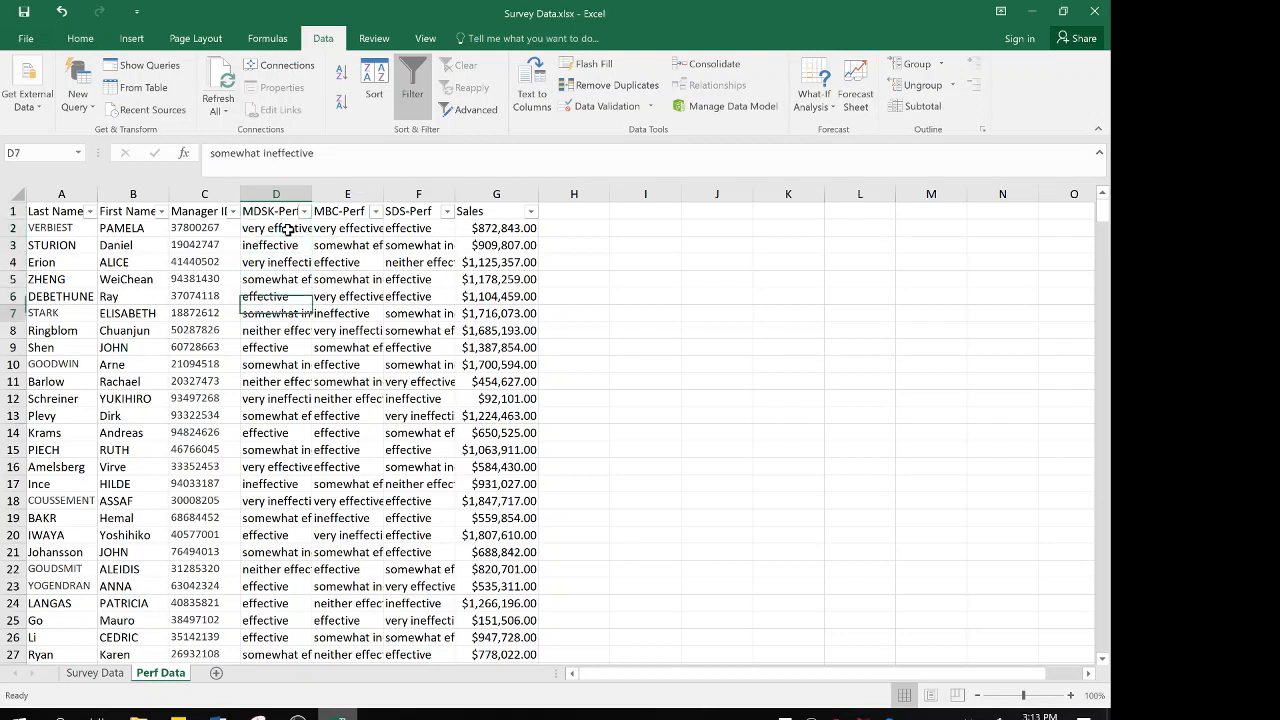
{"action": "key", "text": "Up"}
{"action": "key", "text": "Up"}
{"action": "key", "text": "Up"}
{"action": "key", "text": "Up"}
{"action": "key", "text": "Up"}
{"action": "key", "text": "Up"}
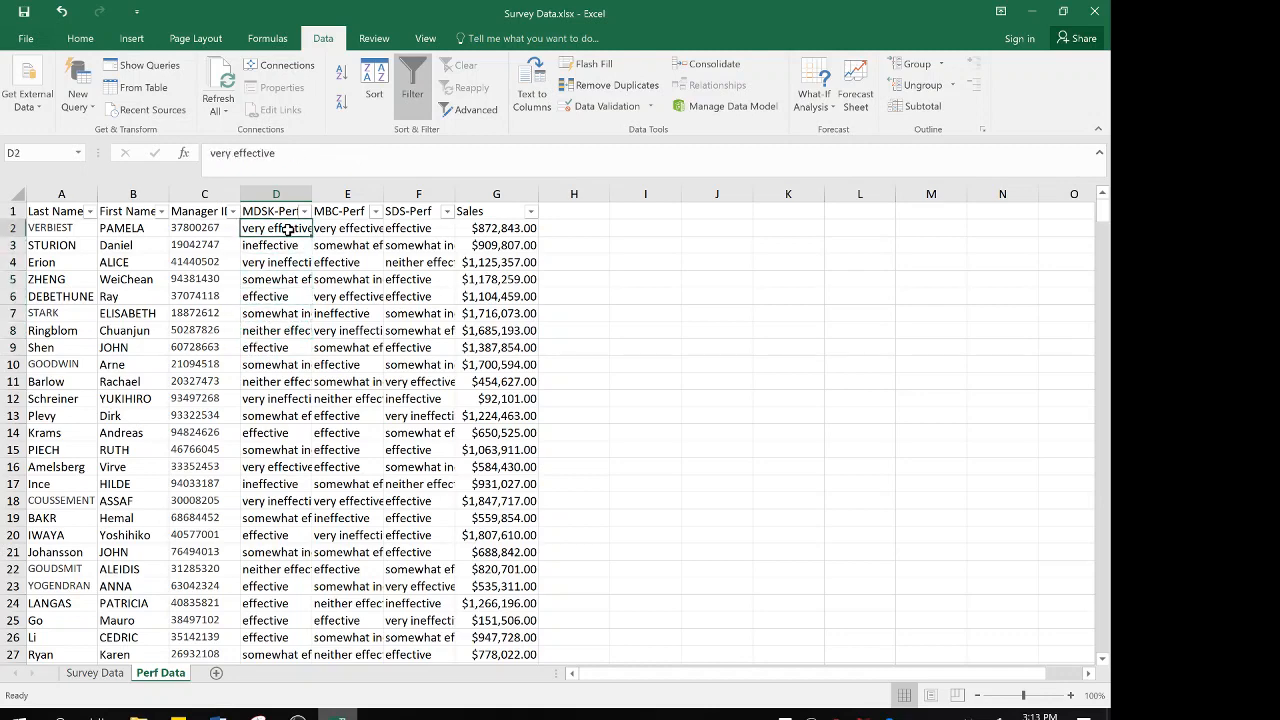
Look across all Survey Data columns through CDO4 for scale responses in text form
{"action": "left_click", "coordinate": [94, 674]}
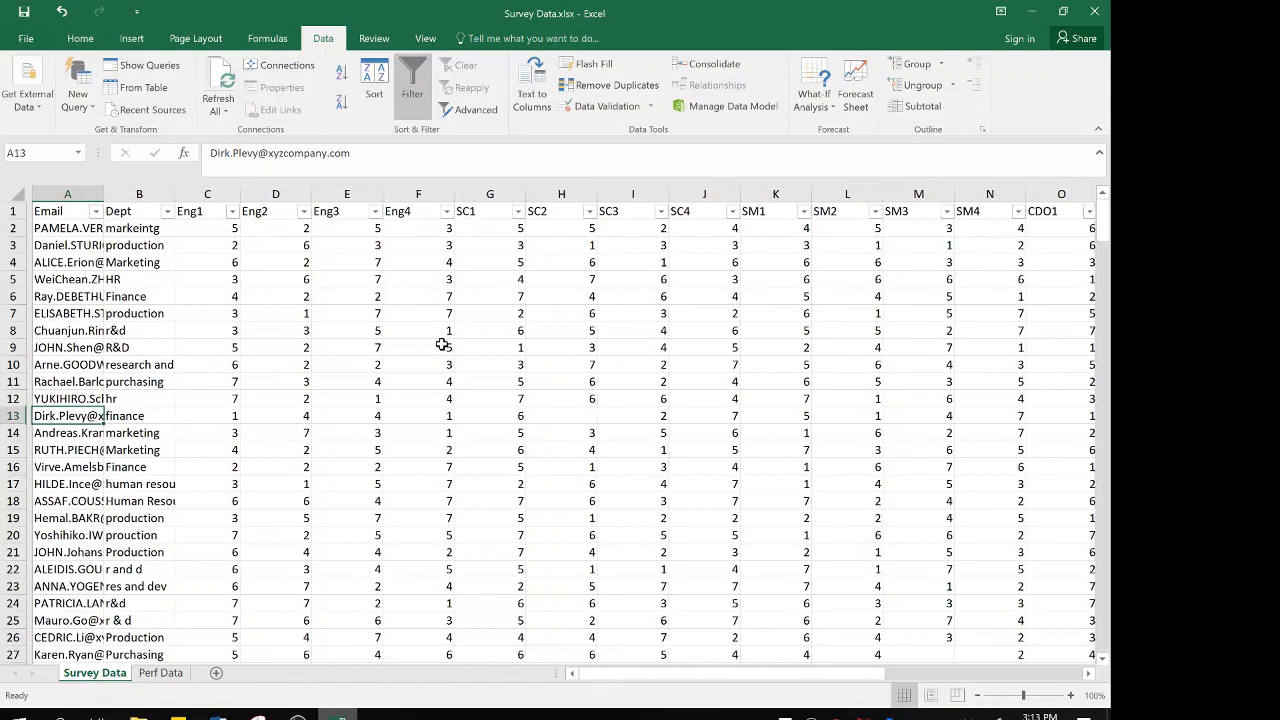
{"action": "scroll", "coordinate": [441, 344], "scroll_direction": "right", "scroll_amount": 3}
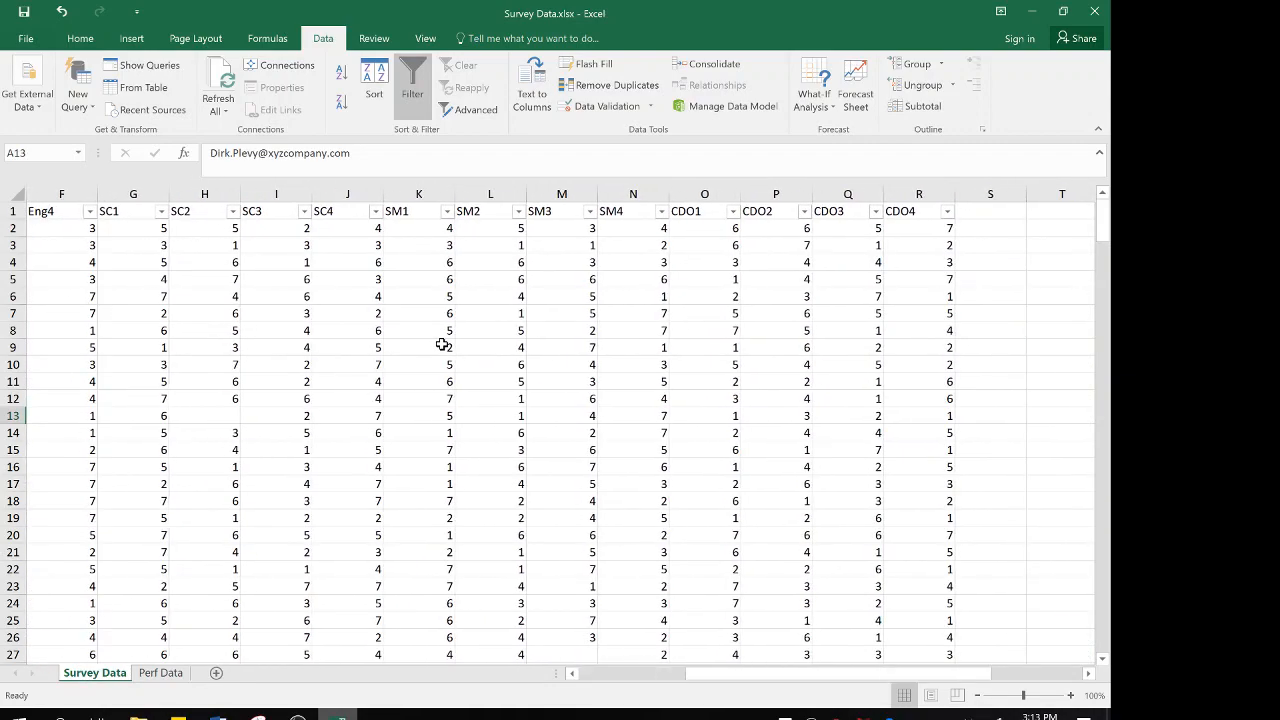
{"action": "scroll", "coordinate": [441, 344], "scroll_direction": "left", "scroll_amount": 3}
{"action": "scroll", "coordinate": [441, 344], "scroll_direction": "left", "scroll_amount": 2}
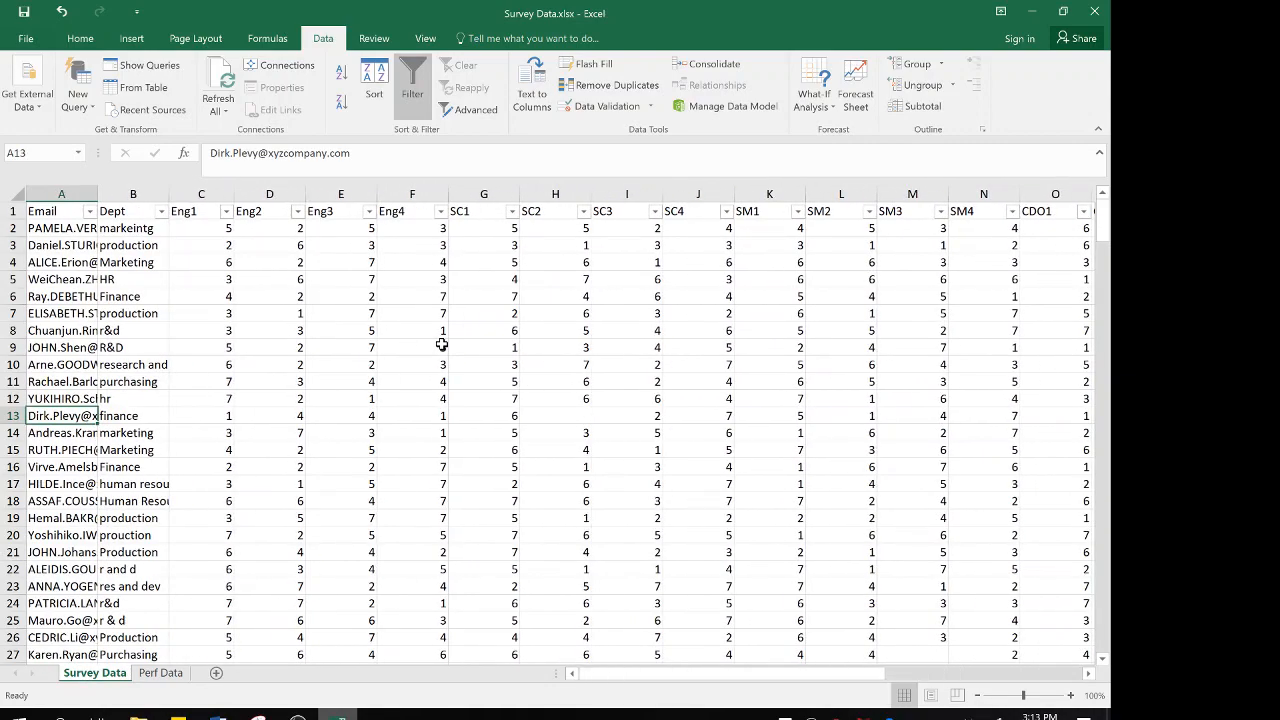
Return to the Perf Data sheet and review the MDSK-Perf, MBC-Perf and SDS-Perf columns, ending at the MDSK-Perf header
{"action": "left_click", "coordinate": [160, 673]}
{"action": "left_click", "coordinate": [272, 210]}
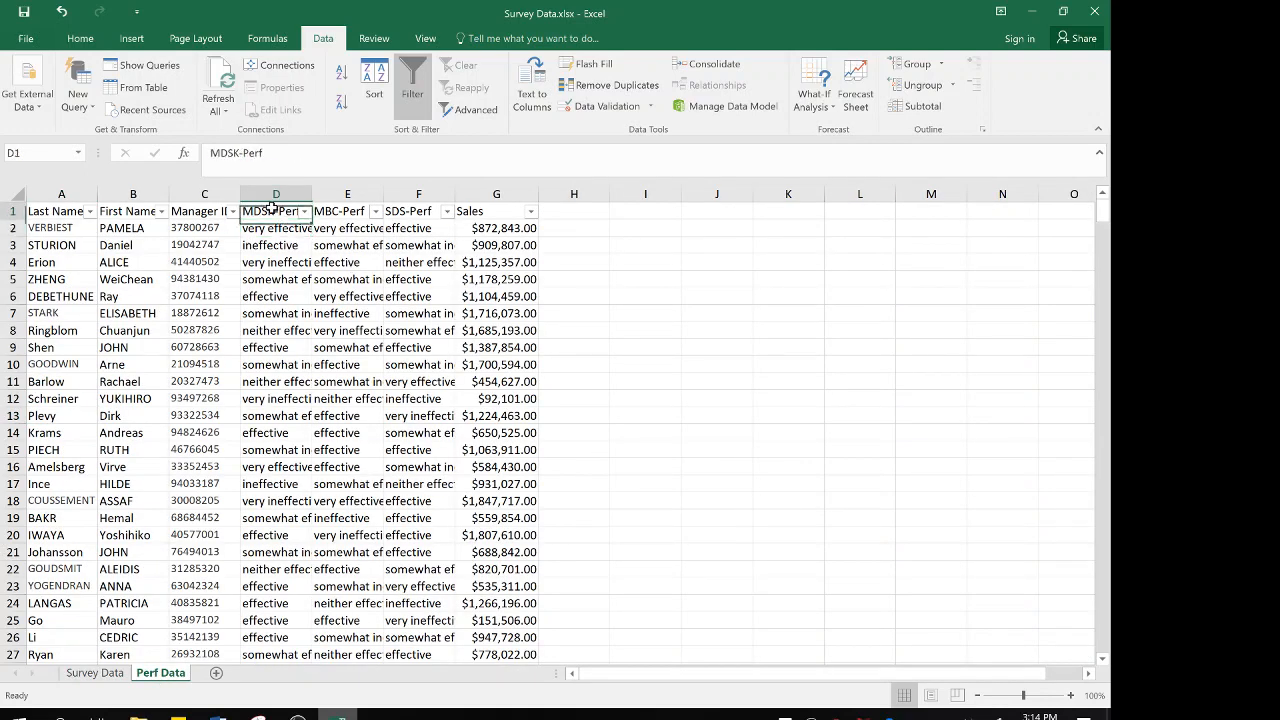
{"action": "key", "text": "Right"}
{"action": "key", "text": "Right"}
{"action": "key", "text": "Left"}
{"action": "key", "text": "Left"}
{"action": "key", "text": "Down"}
{"action": "key", "text": "Up"}
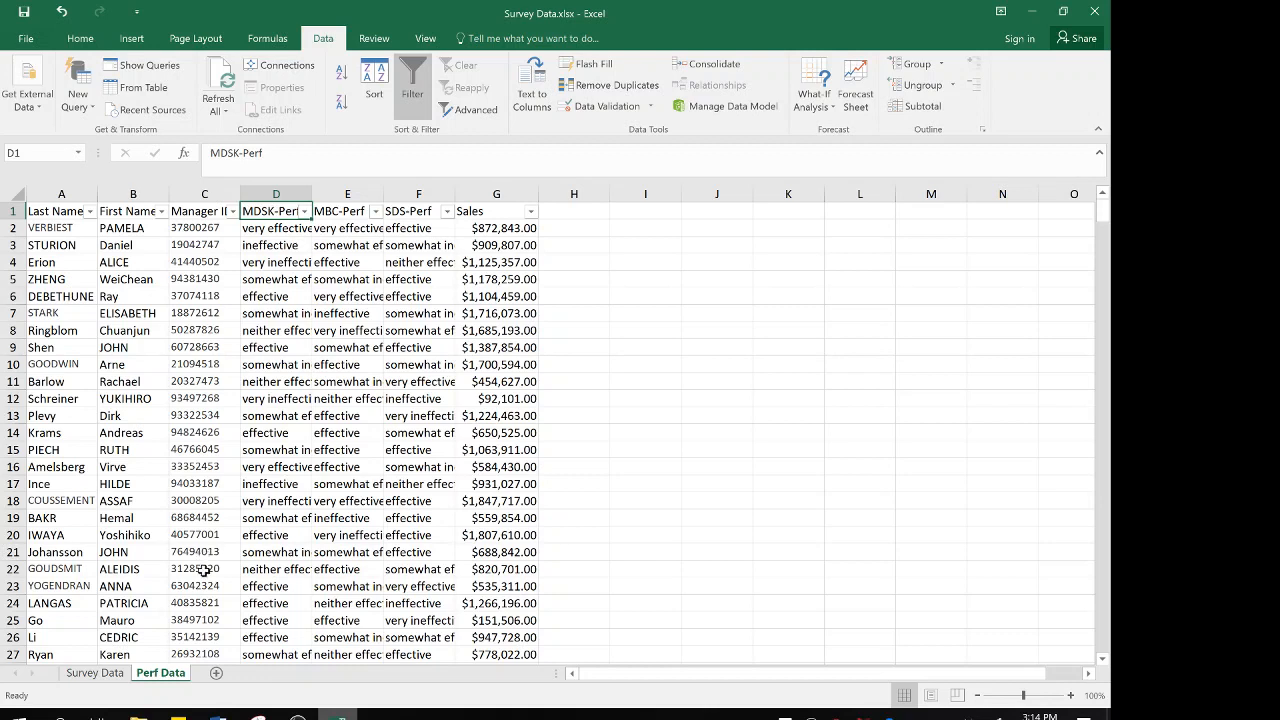
Add a new worksheet after Perf Data and name it Index
{"action": "left_click", "coordinate": [216, 674]}
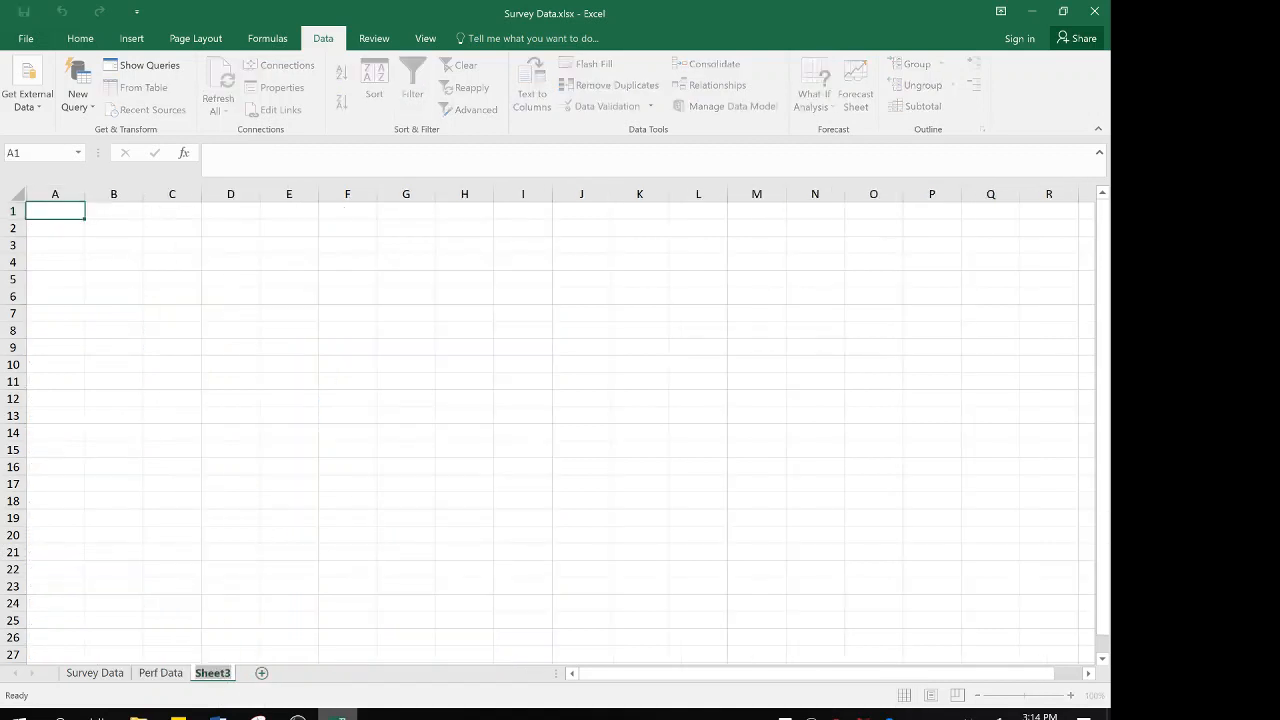
{"action": "double_click", "coordinate": [213, 673]}
{"action": "type", "text": "Index"}
{"action": "key", "text": "Return"}
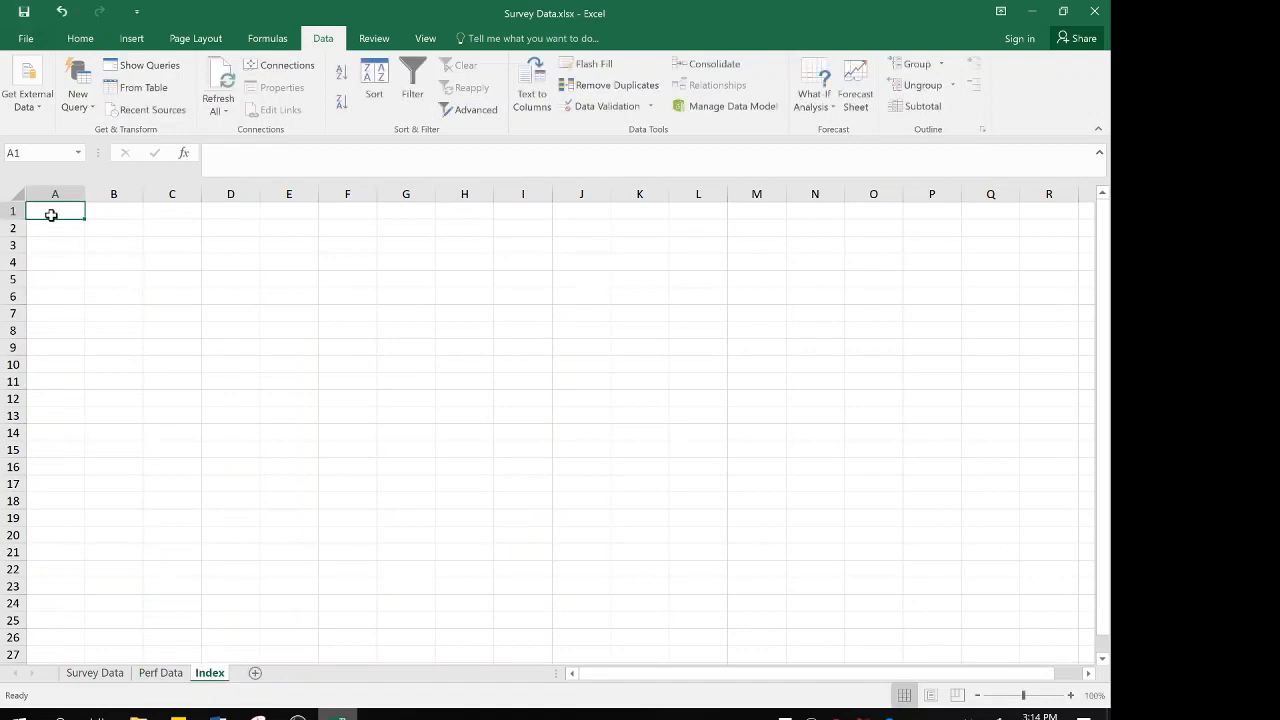
Enter the heading "Perforamnce Competency Responses" in cell A1 of the Index sheet
{"action": "type", "text": "Perforamnc"}
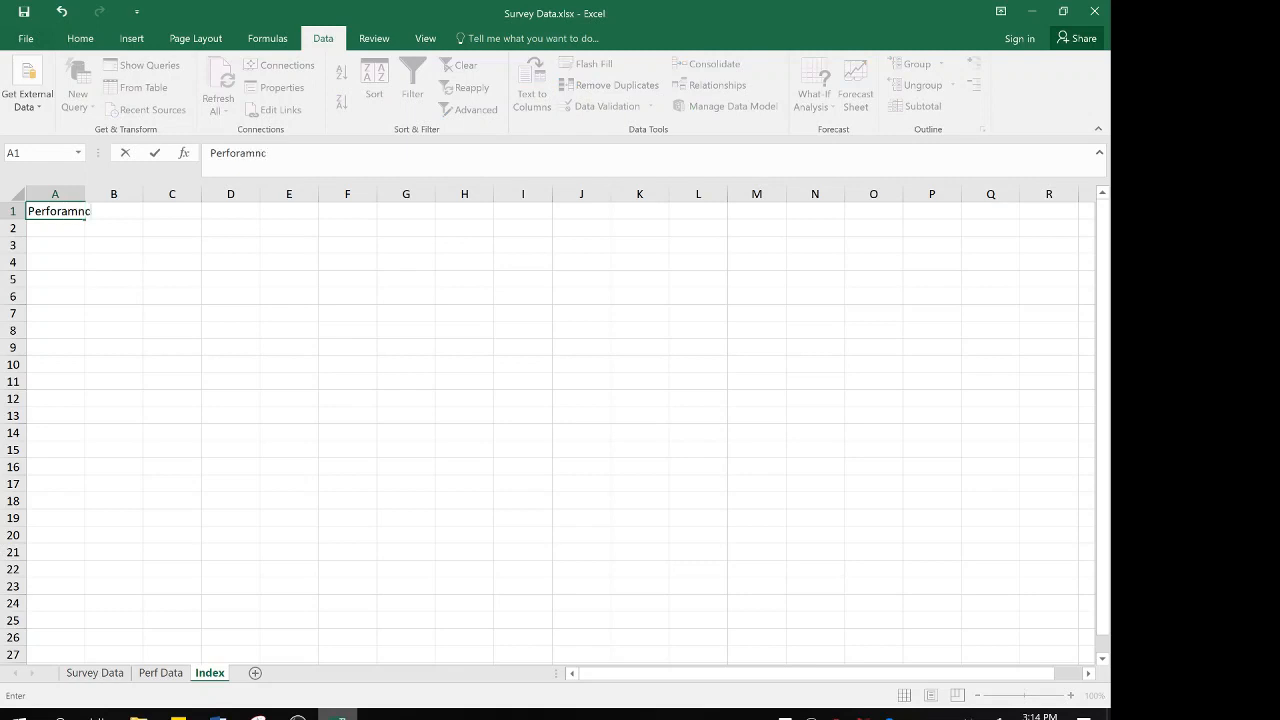
{"action": "type", "text": "e Competency "}
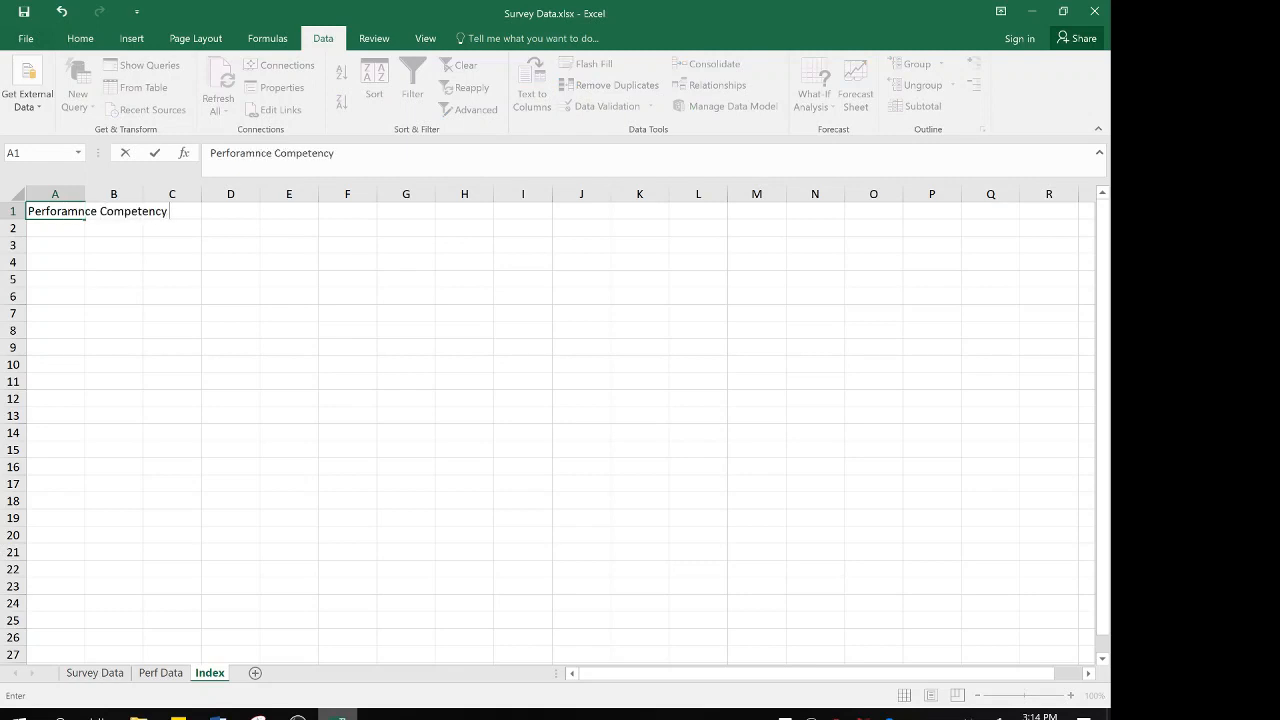
{"action": "type", "text": "Responses"}
{"action": "key", "text": "Tab"}
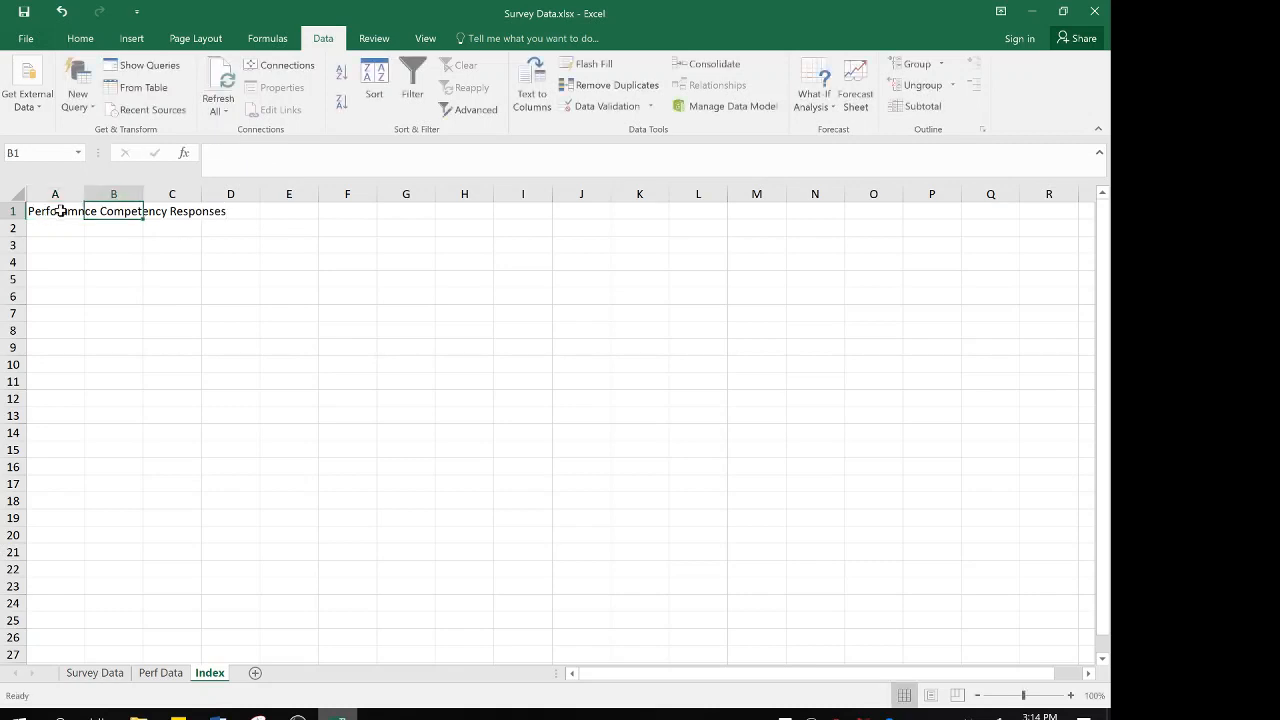
Correct the A1 heading to "Performance Competency Responses" and fit column A's width to it
{"action": "left_click", "coordinate": [60, 211]}
{"action": "left_click", "coordinate": [246, 153]}
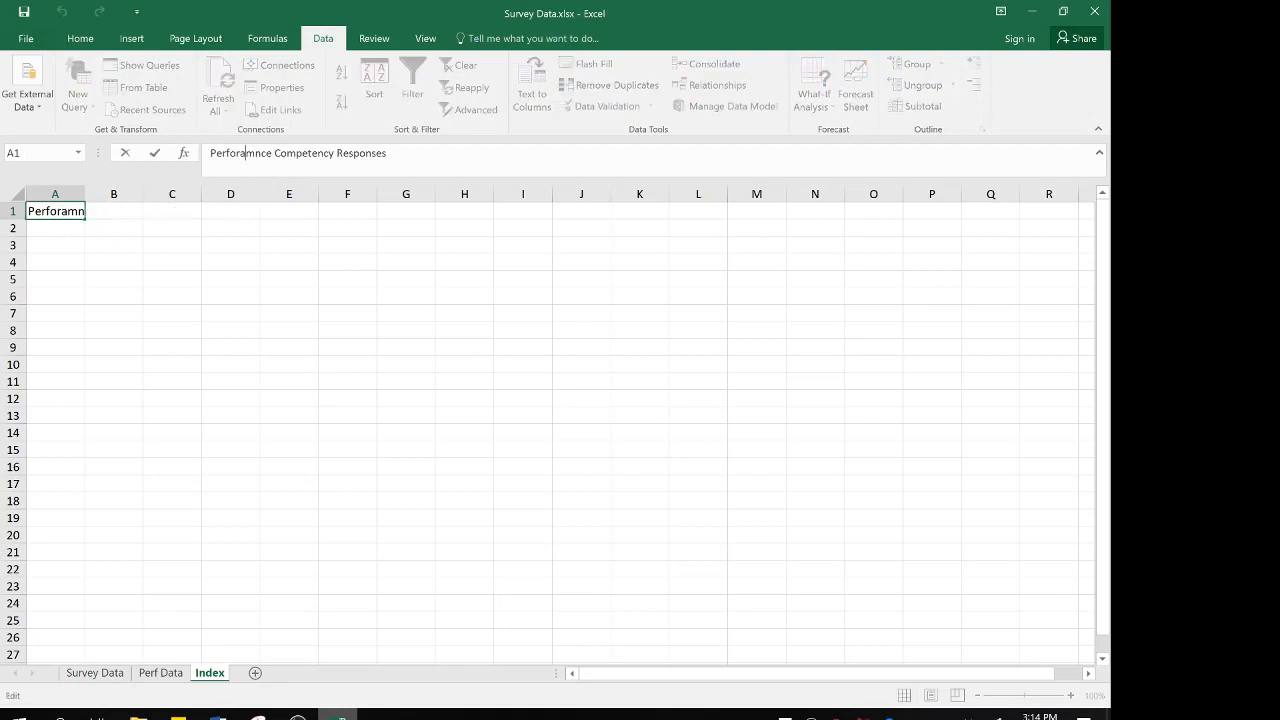
{"action": "key", "text": "BackSpace"}
{"action": "key", "text": "Delete"}
{"action": "key", "text": "Delete"}
{"action": "type", "text": "man"}
{"action": "left_click", "coordinate": [111, 229]}
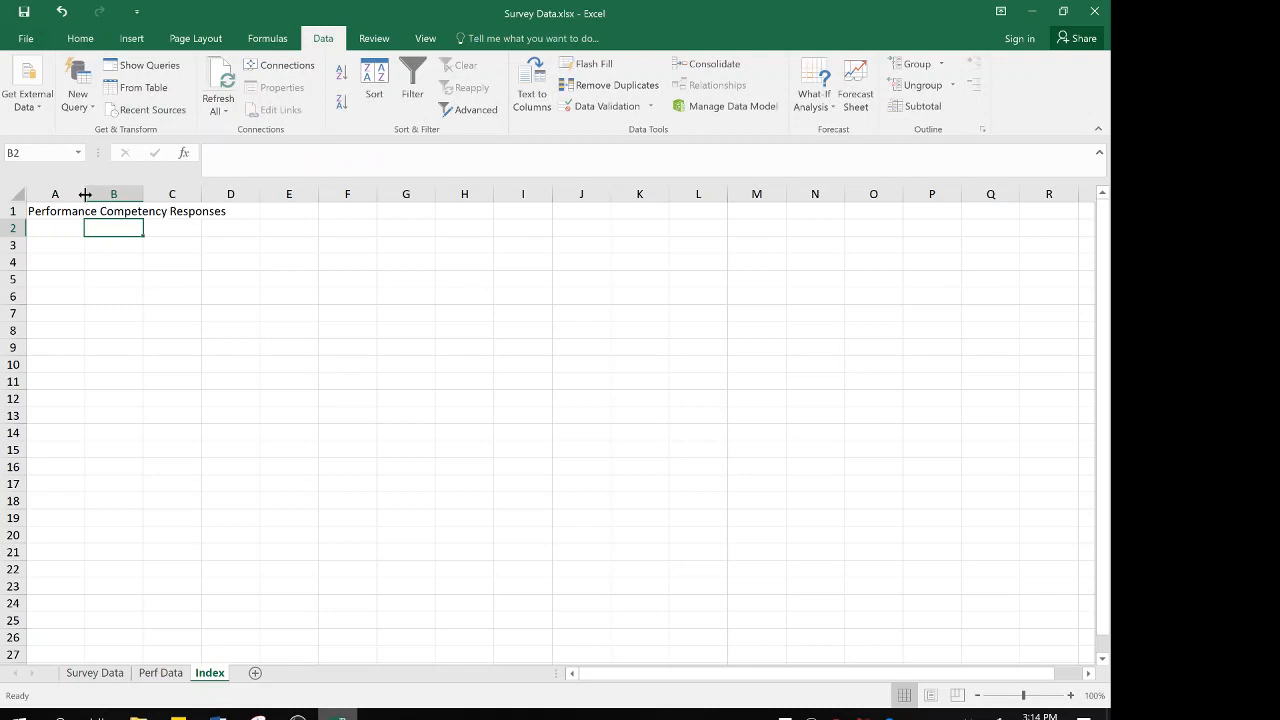
{"action": "double_click", "coordinate": [85, 194]}
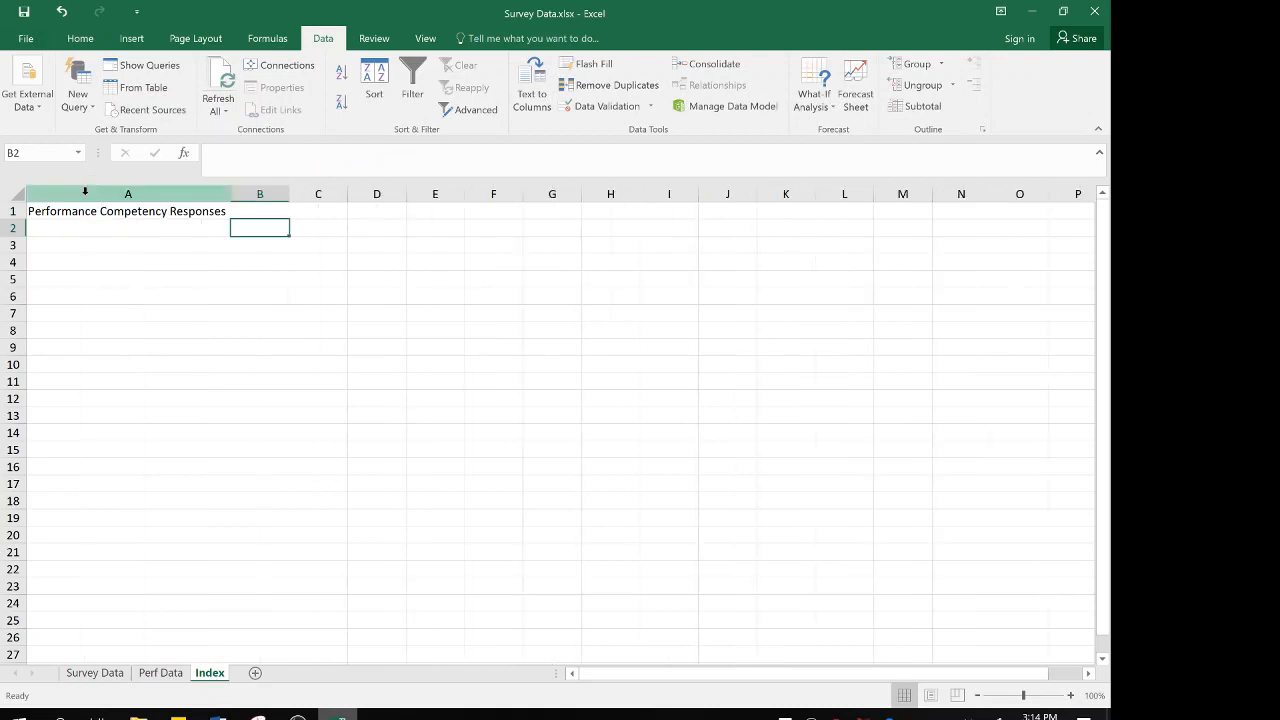
Enter the heading "Recoded to" in cell B1 of the Index sheet
{"action": "left_click", "coordinate": [260, 209]}
{"action": "type", "text": "Re"}
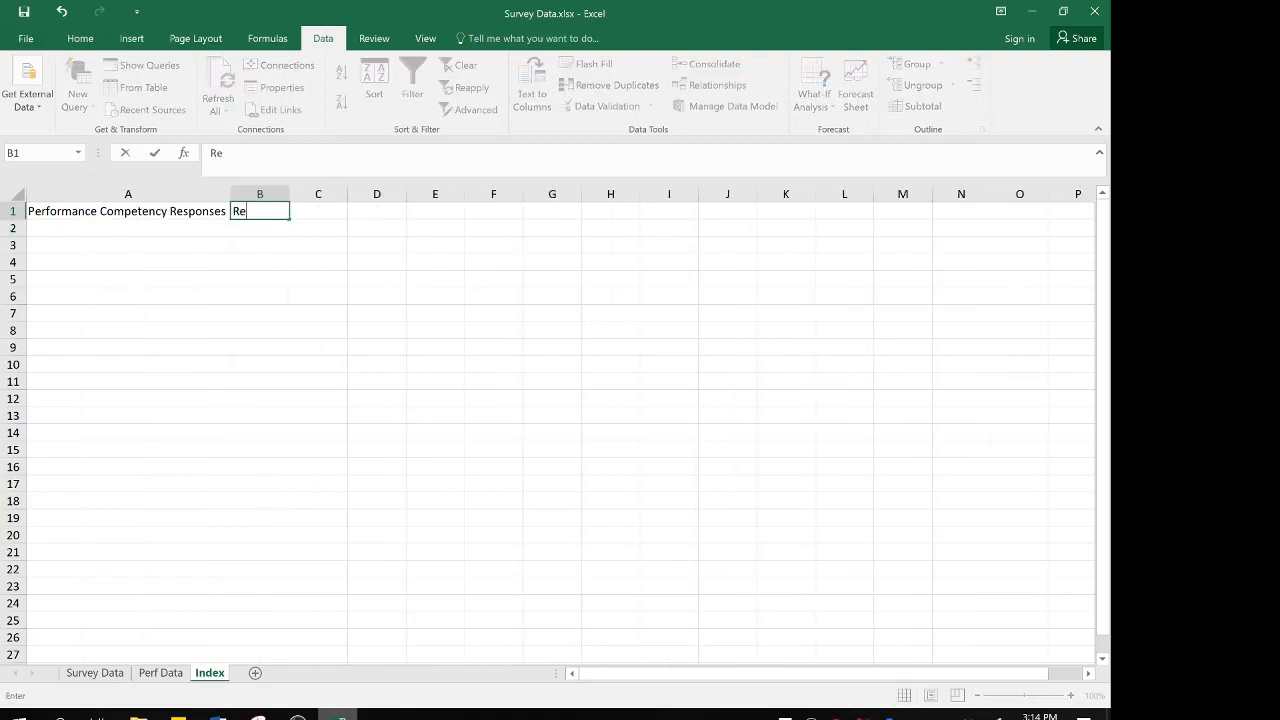
{"action": "type", "text": "coded to"}
{"action": "key", "text": "Return"}
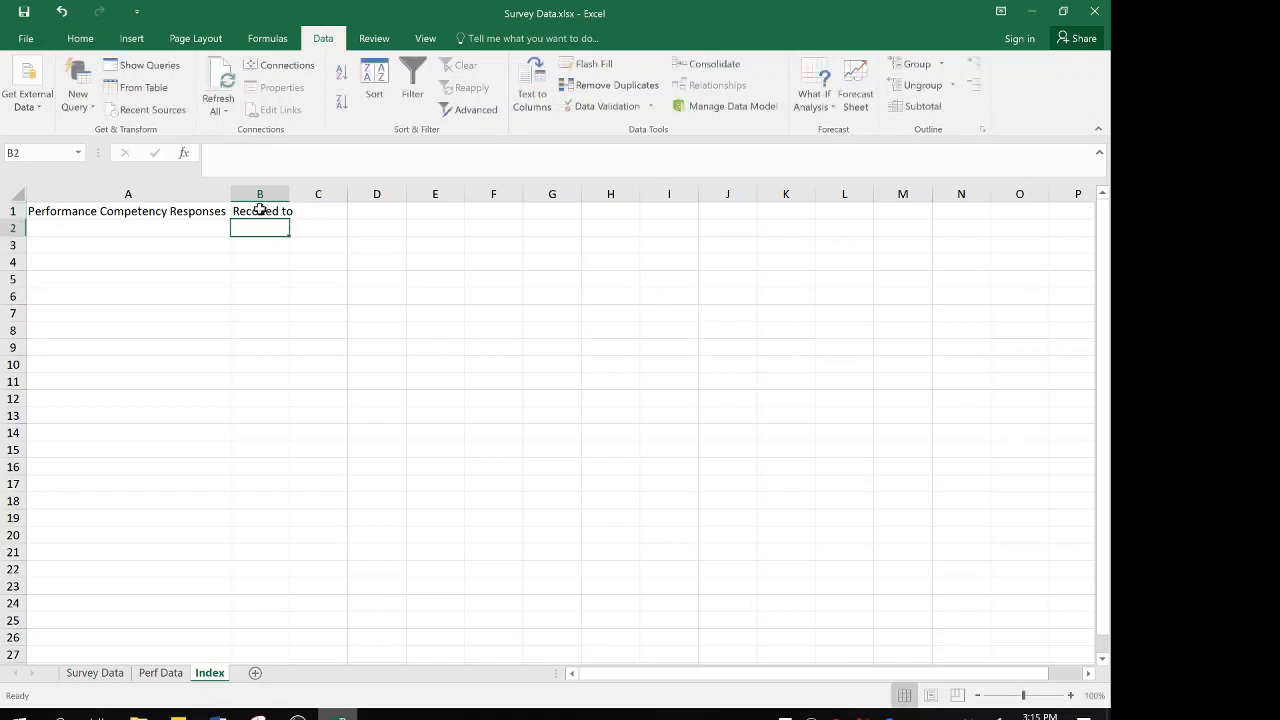
{"action": "key", "text": "Left"}
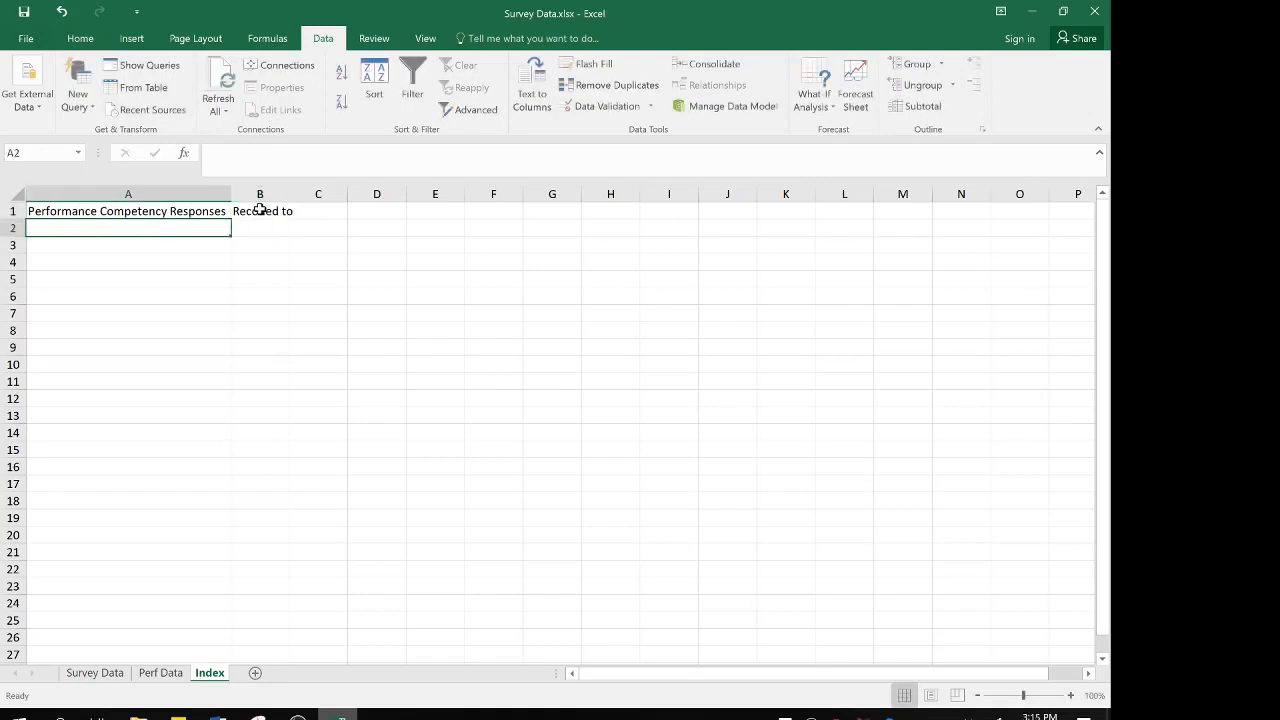
Examine the full list of MDSK-Perf filter values on the Perf Data sheet, and return to the Index sheet
{"action": "left_click", "coordinate": [174, 676]}
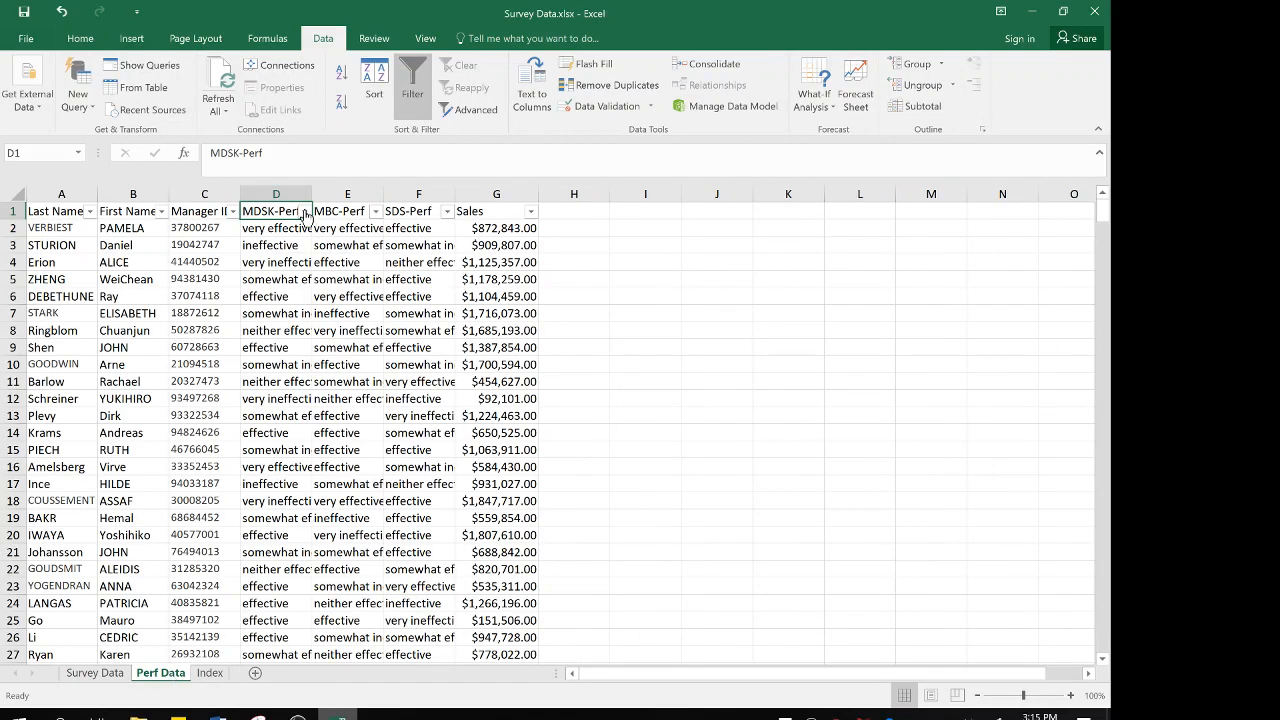
{"action": "left_click", "coordinate": [303, 211]}
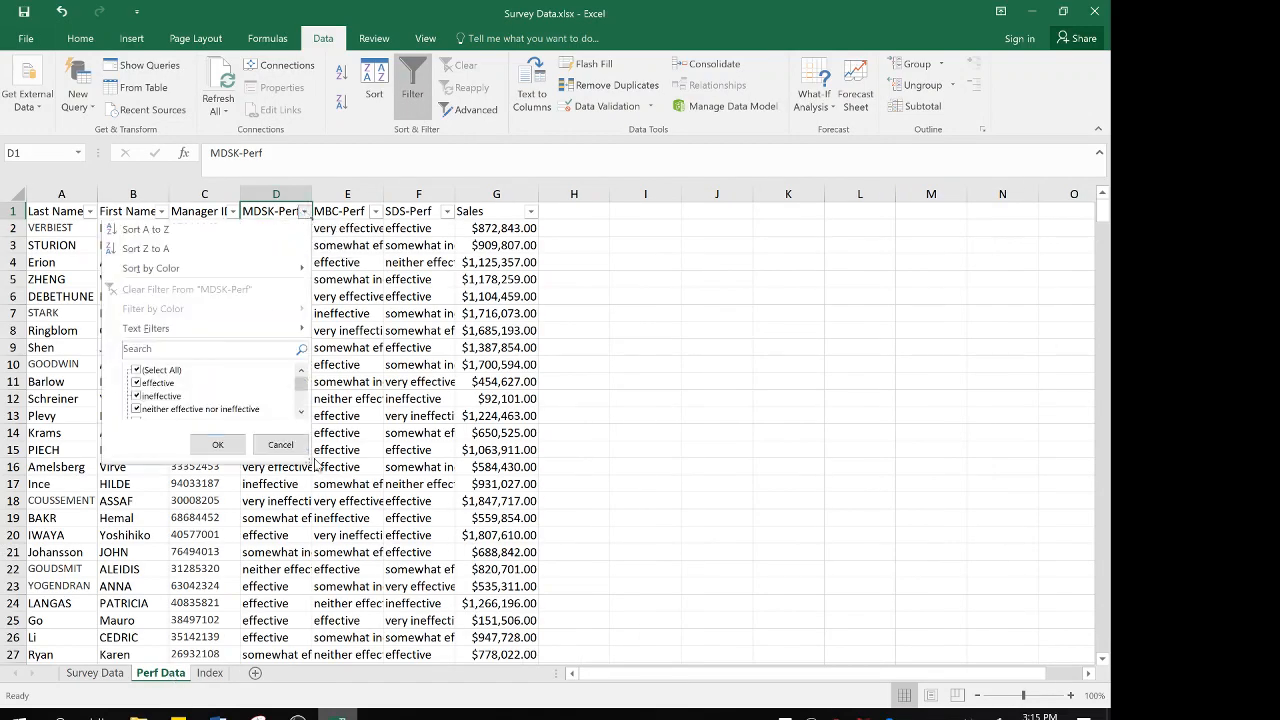
{"action": "left_click_drag", "start_coordinate": [303, 458], "coordinate": [320, 559]}
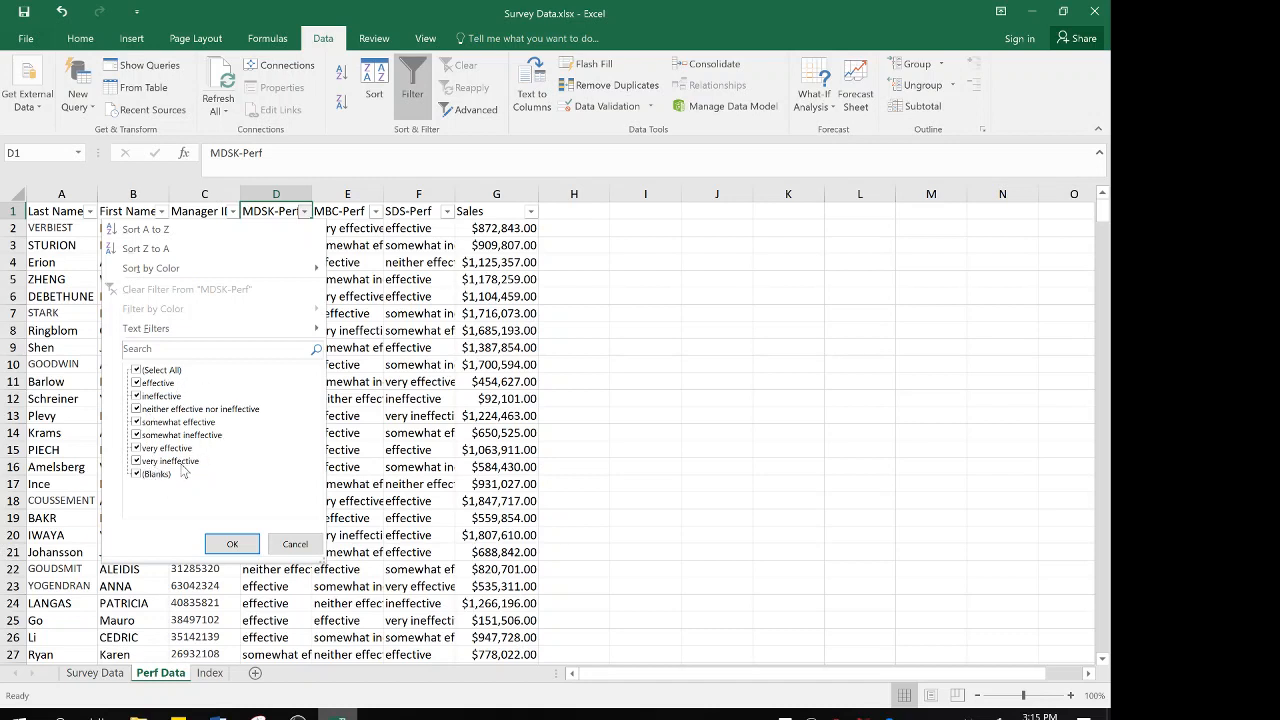
{"action": "left_click", "coordinate": [212, 676]}
{"action": "left_click", "coordinate": [212, 676]}
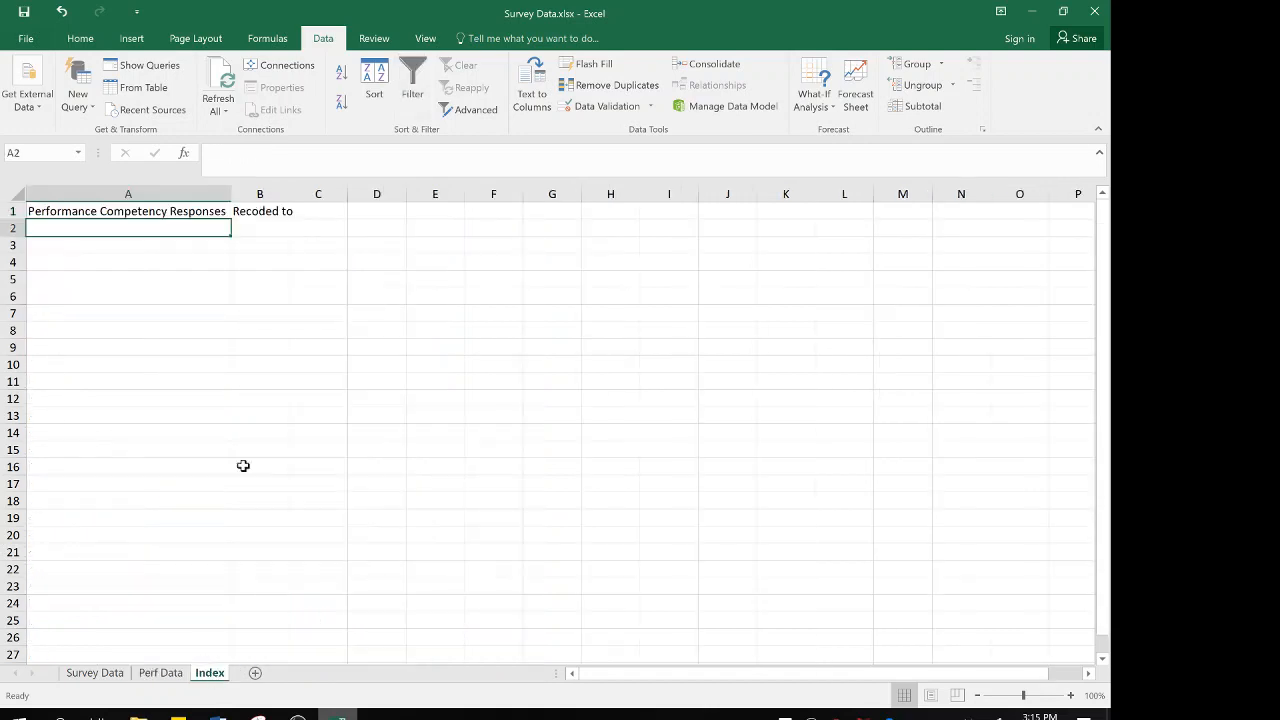
Fill cells B2 to B8 under "Recoded to" with the descending codes 7, 6, 5, 4, 3, 2 and 1
{"action": "left_click", "coordinate": [272, 226]}
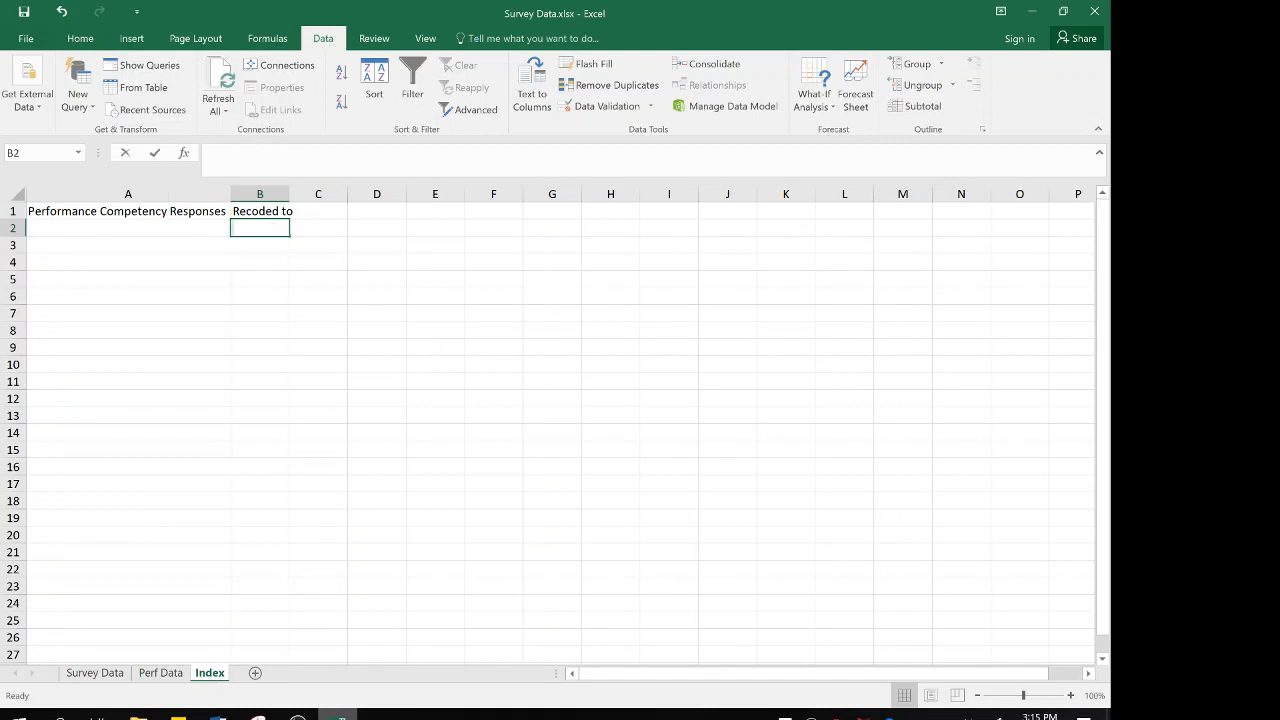
{"action": "type", "text": "7"}
{"action": "key", "text": "Return"}
{"action": "type", "text": "6"}
{"action": "key", "text": "Return"}
{"action": "type", "text": "5"}
{"action": "key", "text": "Return"}
{"action": "type", "text": "4"}
{"action": "key", "text": "Return"}
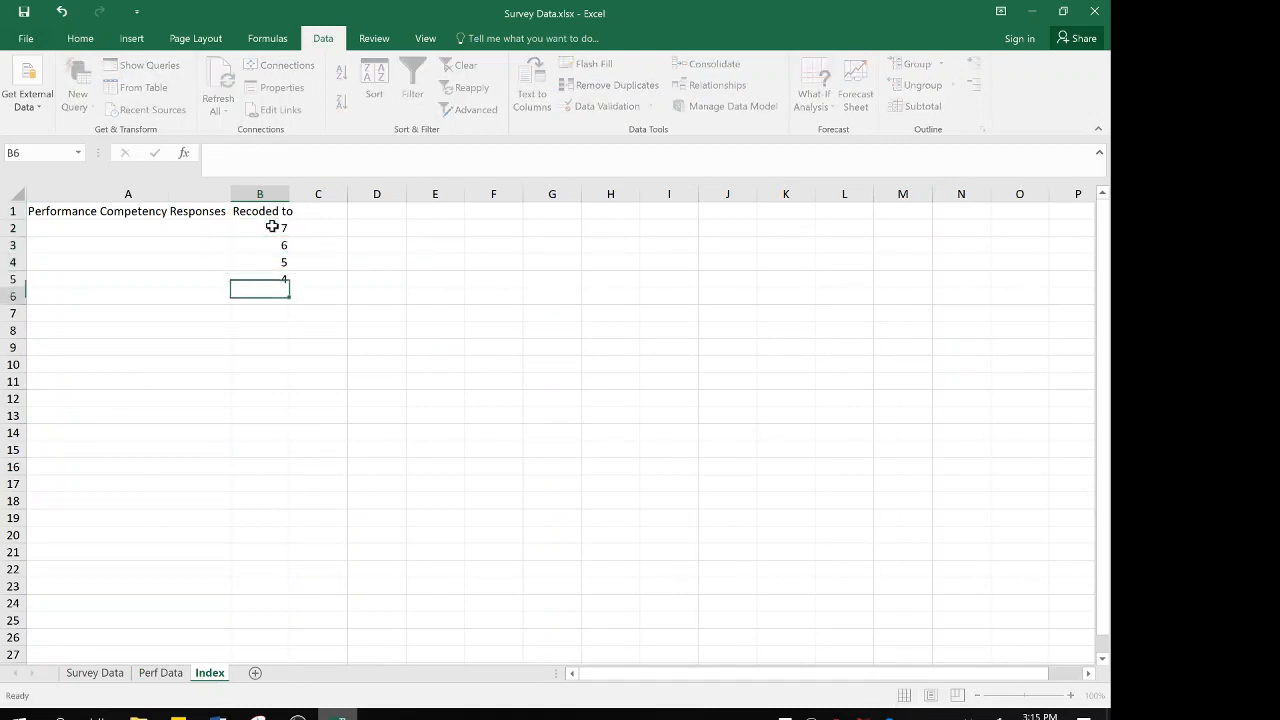
{"action": "type", "text": "3"}
{"action": "key", "text": "Return"}
{"action": "type", "text": "2"}
{"action": "key", "text": "Return"}
{"action": "type", "text": "1"}
{"action": "key", "text": "Left"}
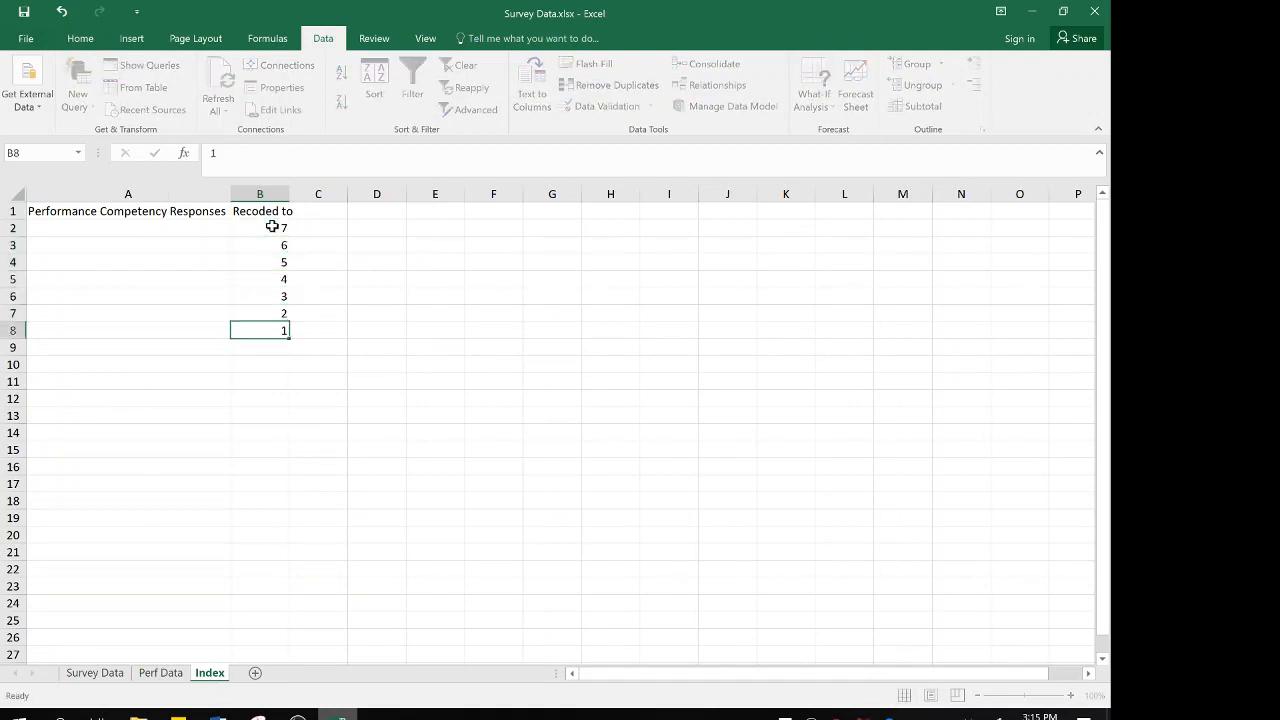
Label the scale's two ends by entering "very ineffective" in A8 and "very effective" in A2
{"action": "type", "text": "very"}
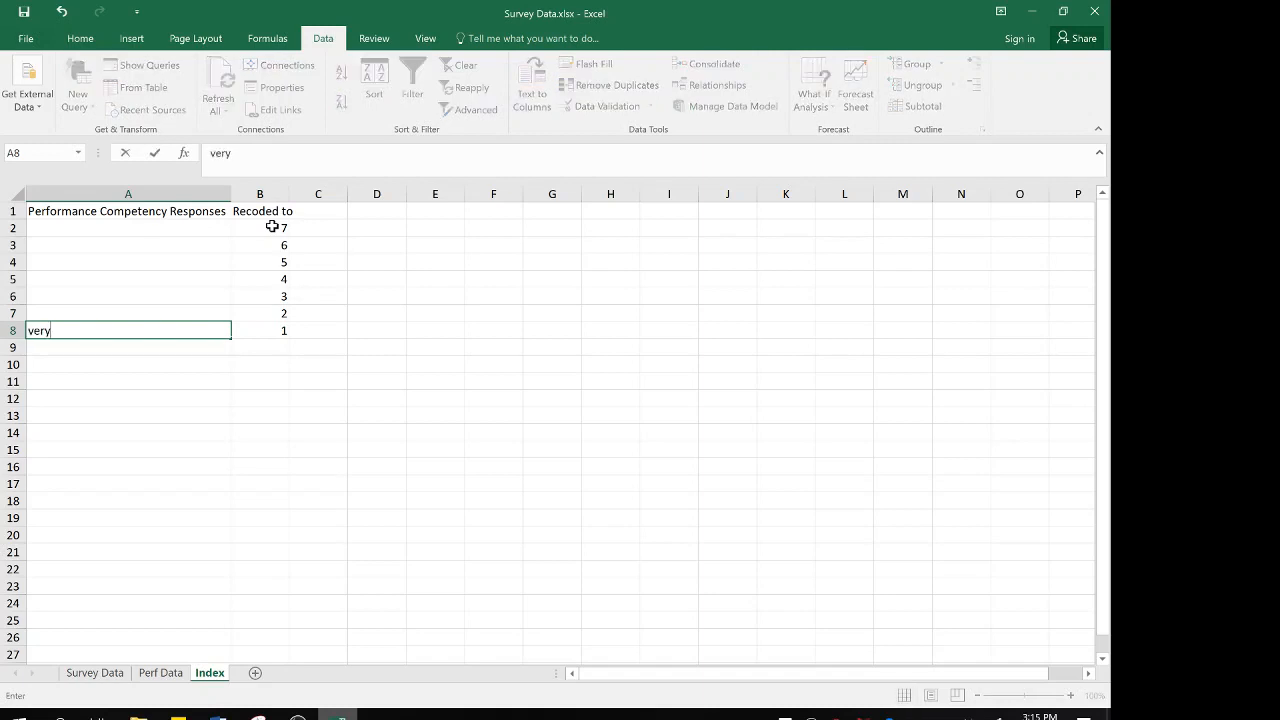
{"action": "type", "text": " ineffective"}
{"action": "key", "text": "Up"}
{"action": "key", "text": "Up"}
{"action": "key", "text": "Up"}
{"action": "key", "text": "Up"}
{"action": "key", "text": "Up"}
{"action": "key", "text": "Up"}
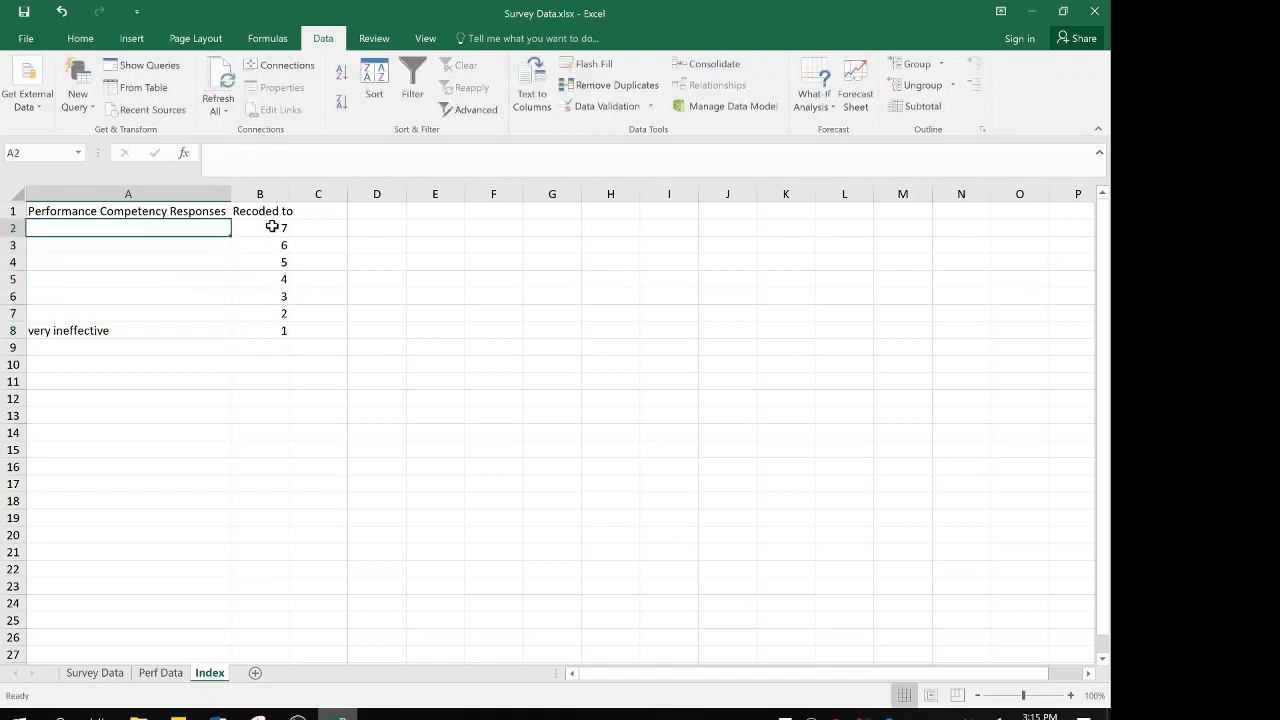
{"action": "type", "text": "very effective"}
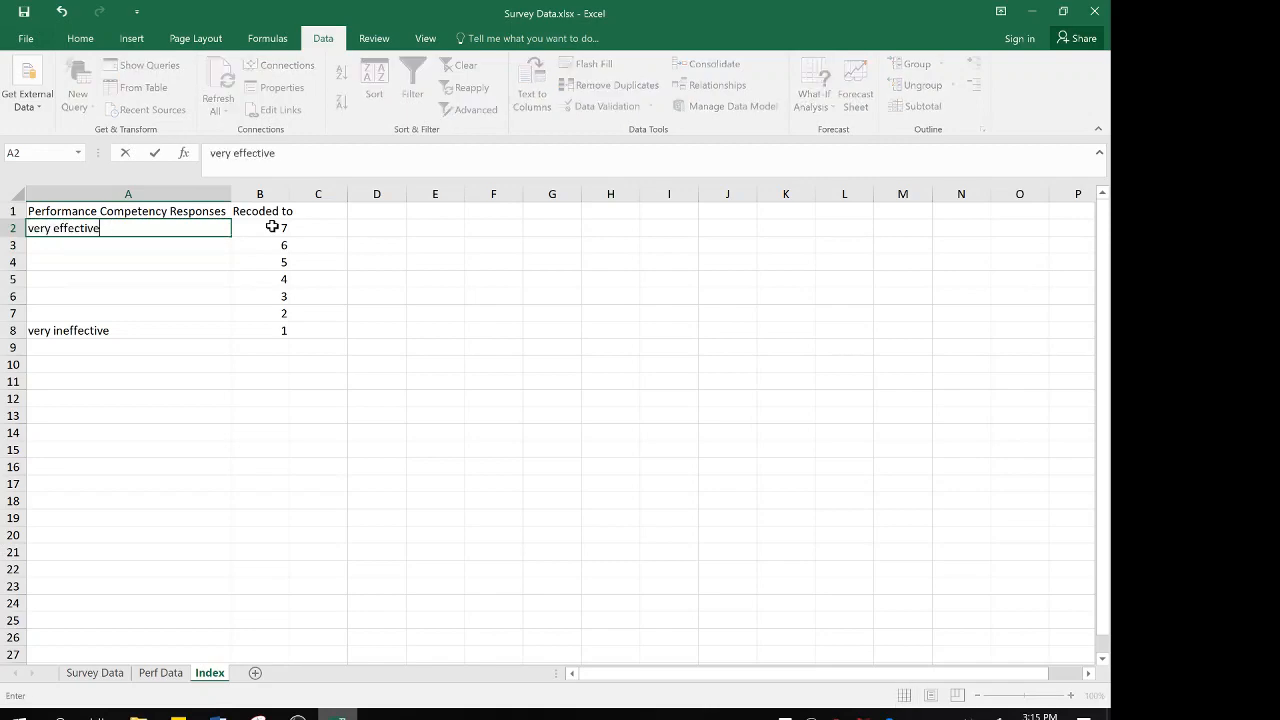
{"action": "key", "text": "Return"}
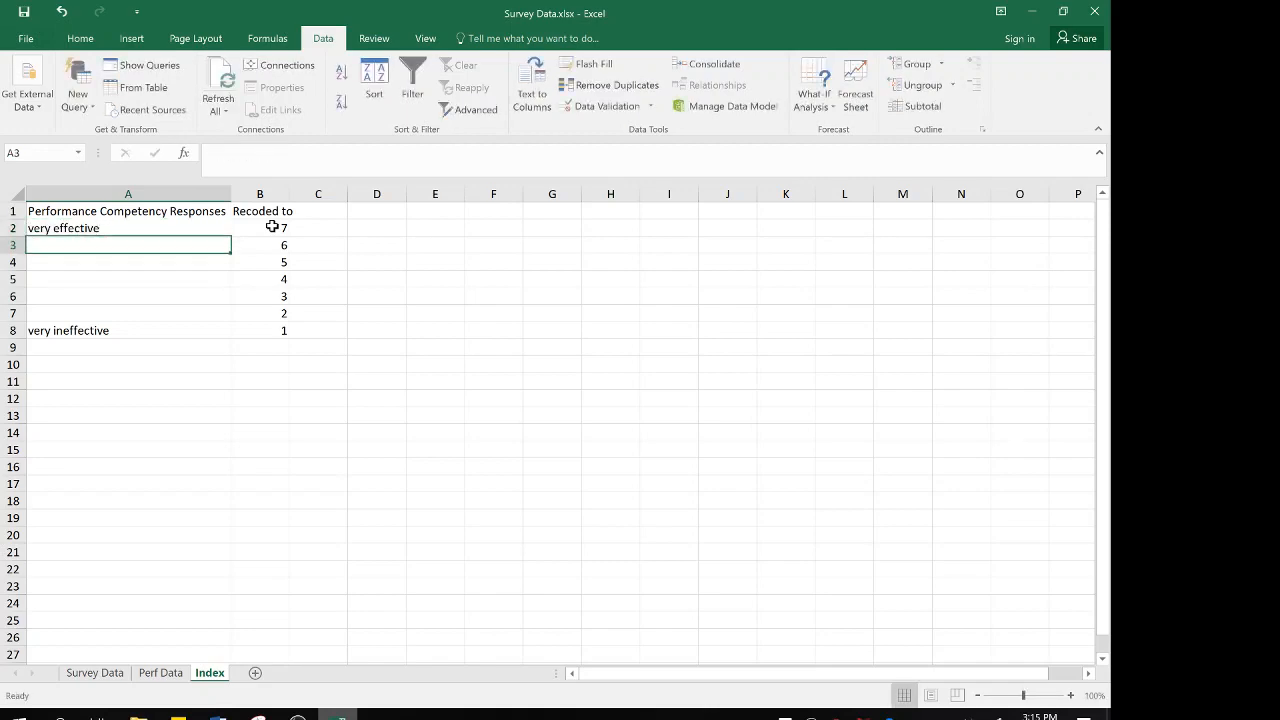
Recheck the wording of the remaining response options in the MDSK-Perf filter list on the Perf Data sheet
{"action": "left_click", "coordinate": [162, 673]}
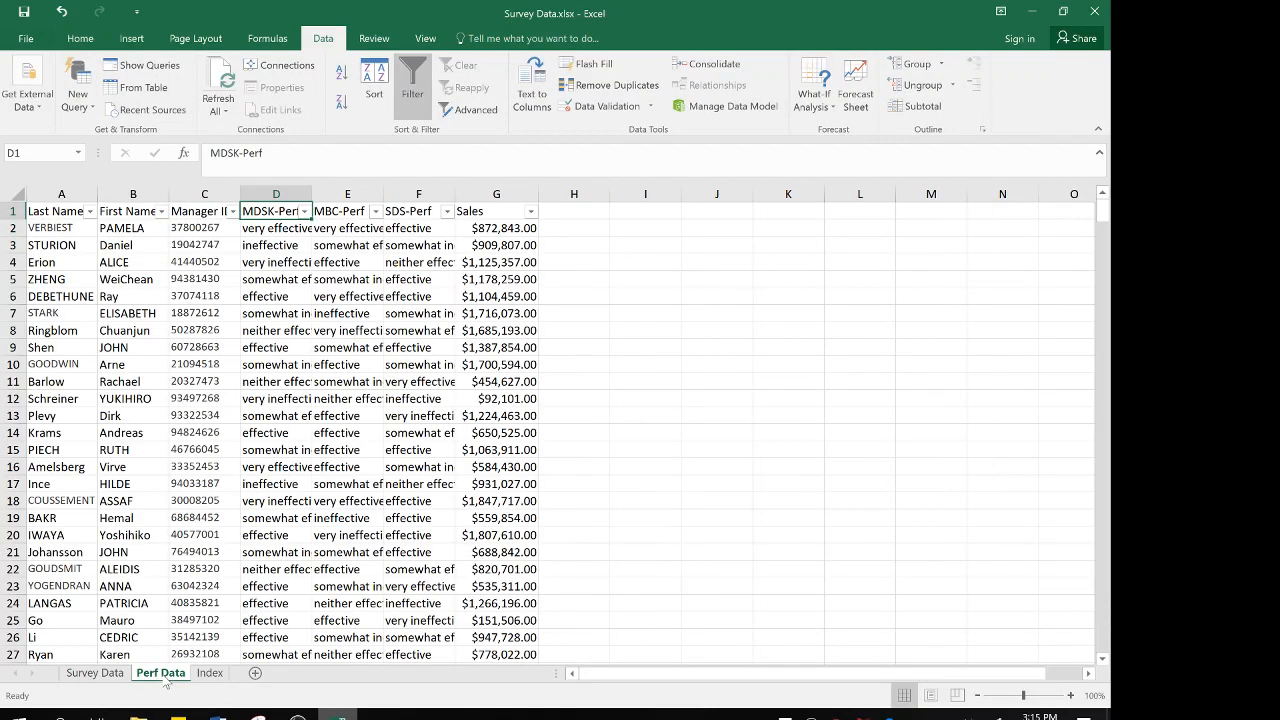
{"action": "left_click", "coordinate": [304, 211]}
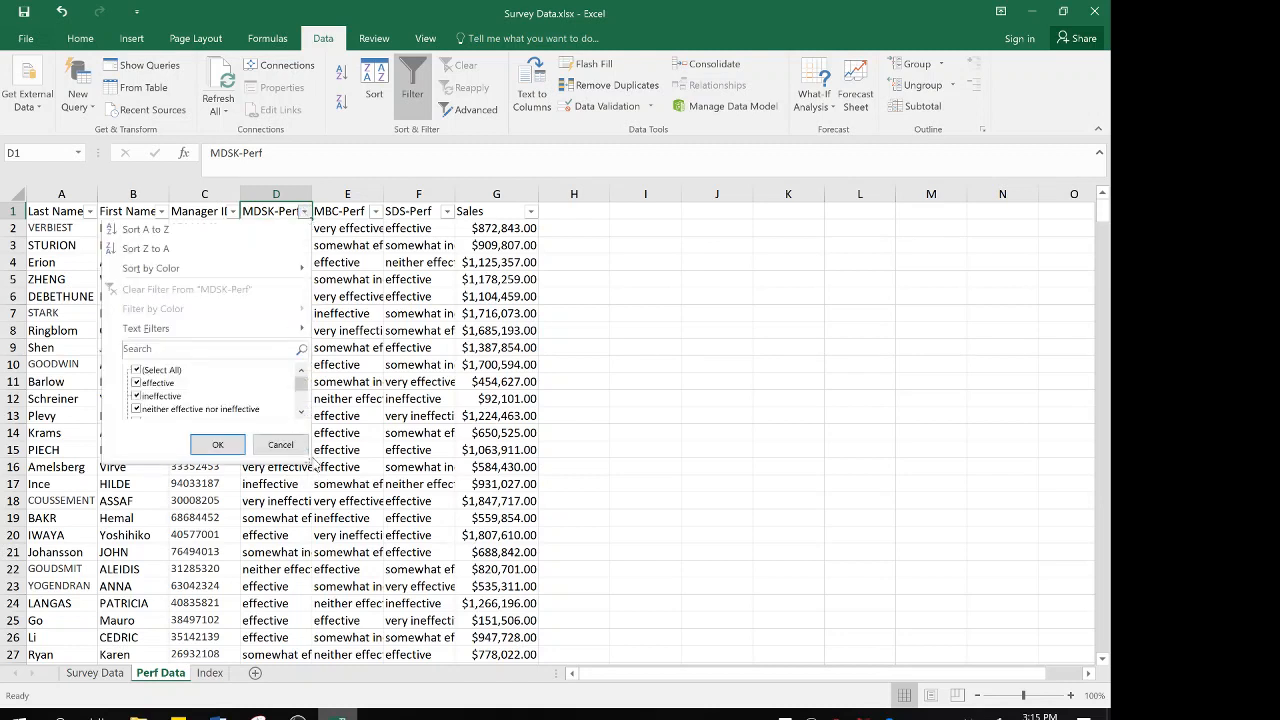
{"action": "left_click_drag", "start_coordinate": [313, 462], "coordinate": [336, 532]}
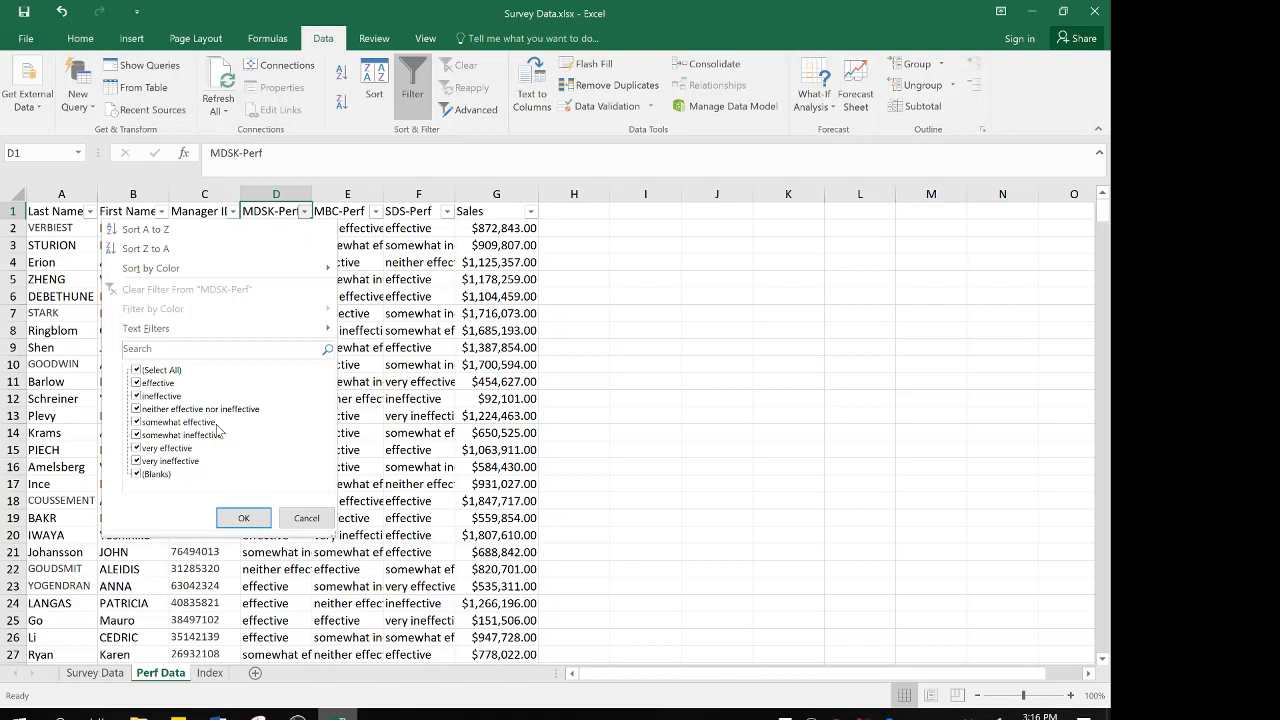
{"action": "left_click", "coordinate": [254, 518]}
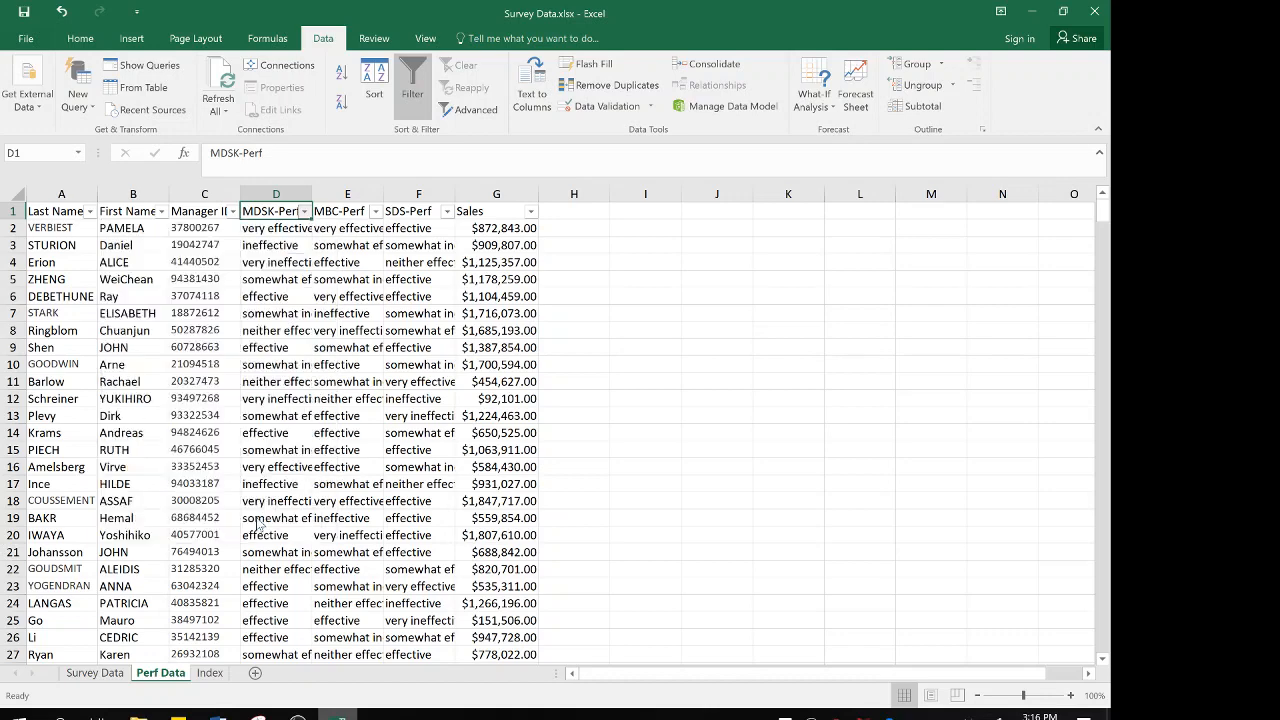
Enter "effective" in A3 and "somewhat effective" in A4 of the Index sheet
{"action": "left_click", "coordinate": [210, 672]}
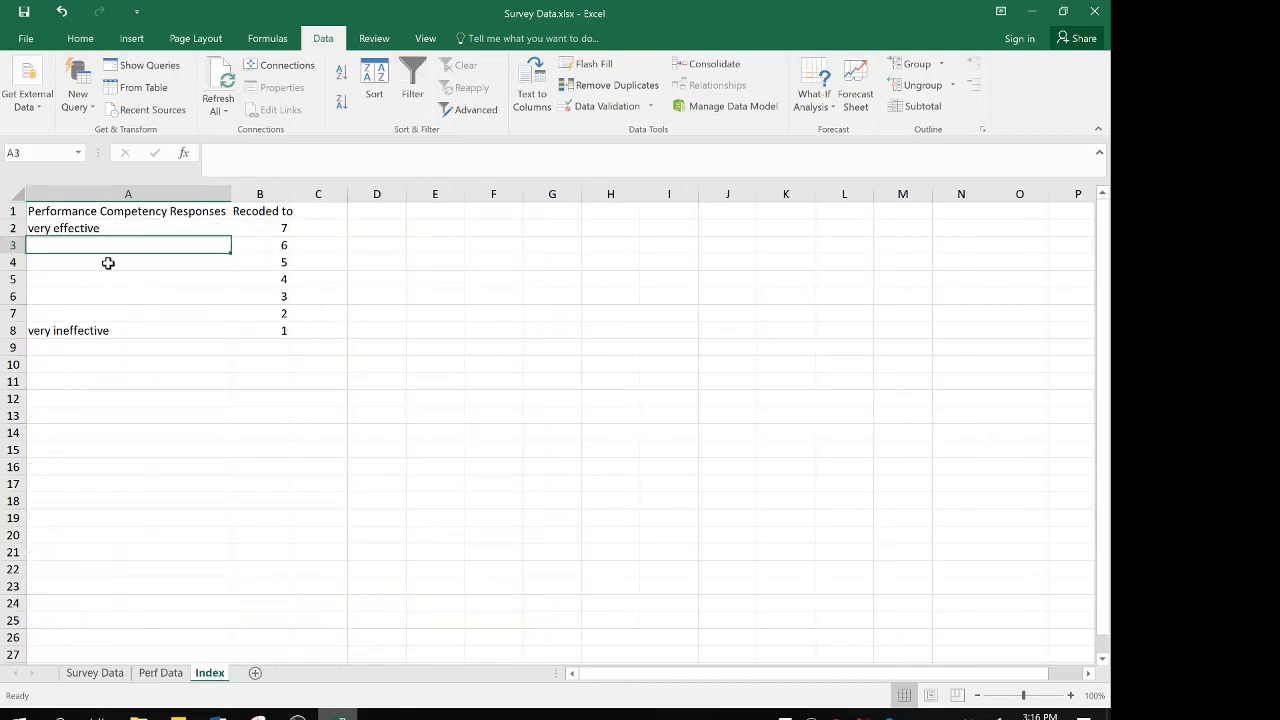
{"action": "type", "text": "effect"}
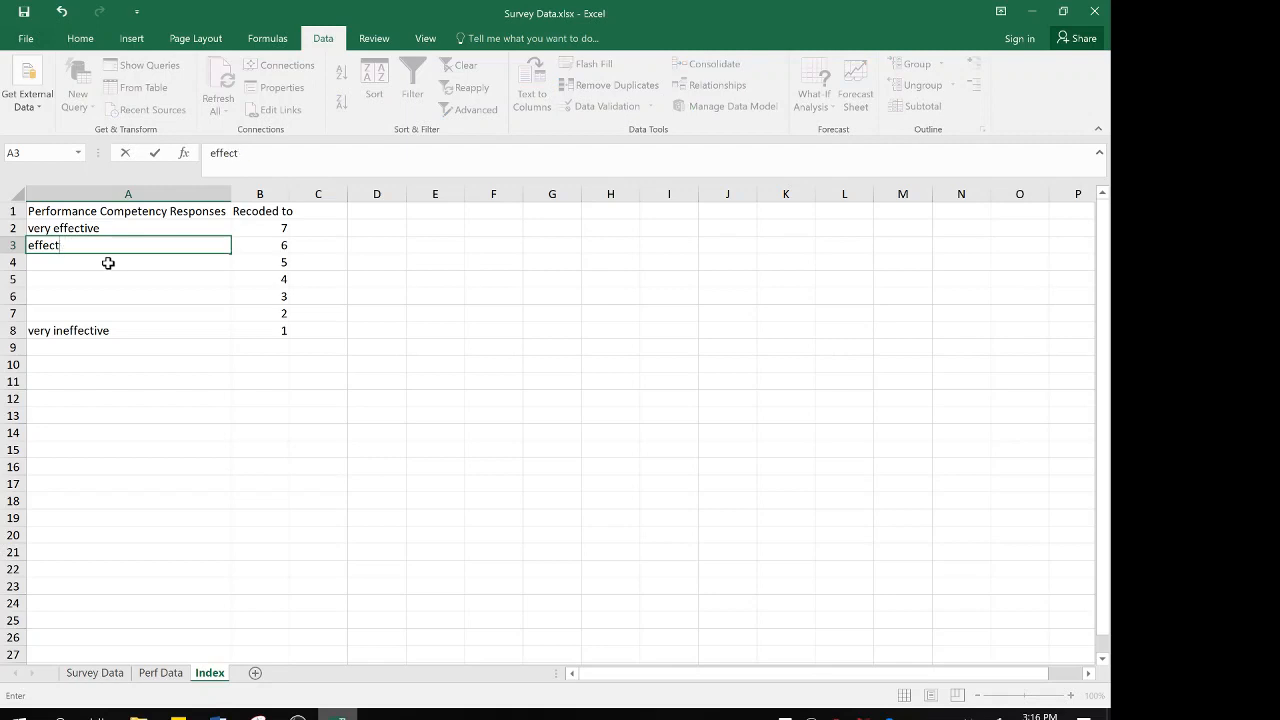
{"action": "type", "text": "vive"}
{"action": "key", "text": "Return"}
{"action": "type", "text": "somew"}
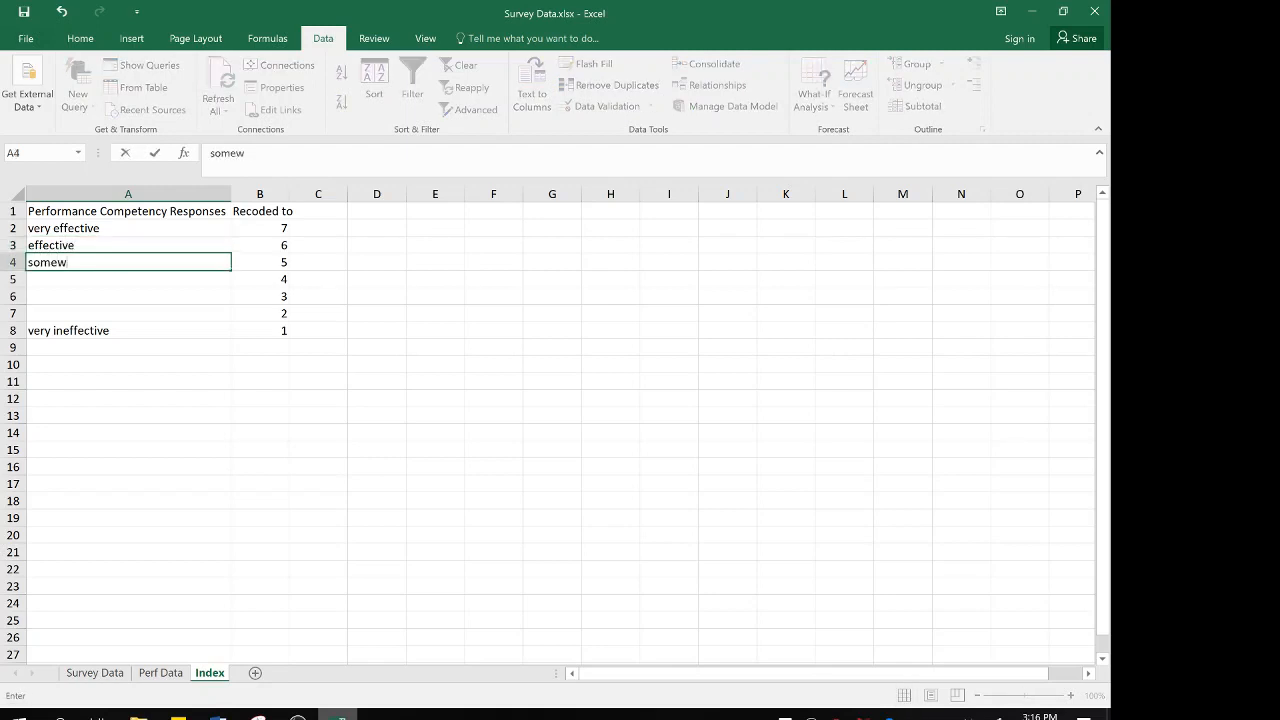
{"action": "type", "text": "hat effective"}
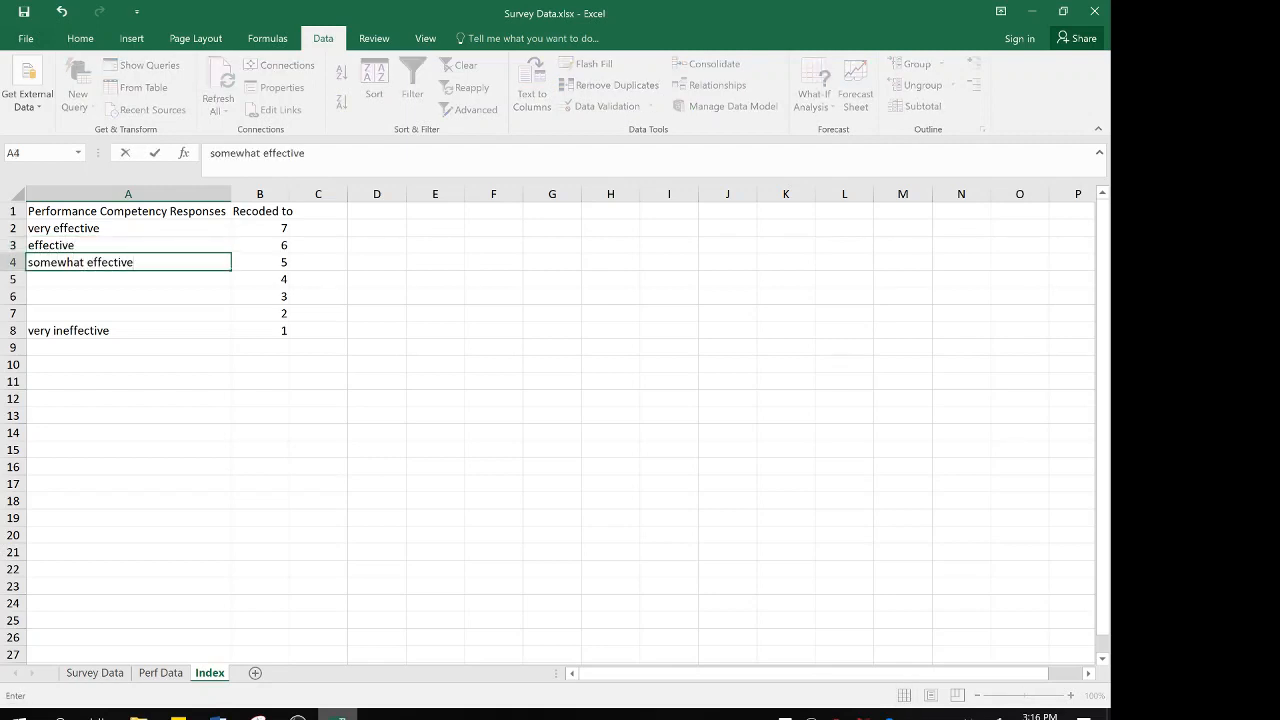
{"action": "key", "text": "Return"}
{"action": "key", "text": "Return"}
{"action": "key", "text": "Return"}
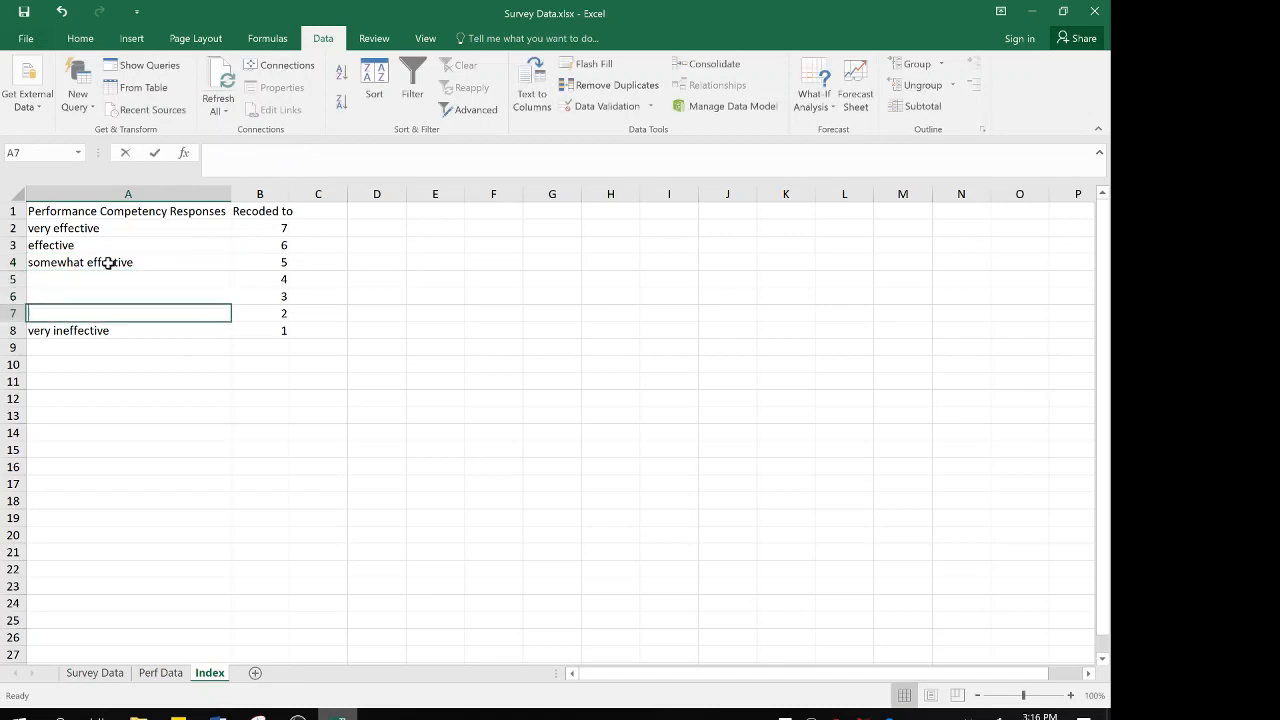
Enter "ineffective" in A7 and "somewhat ineffective" in A6
{"action": "type", "text": "ineffective"}
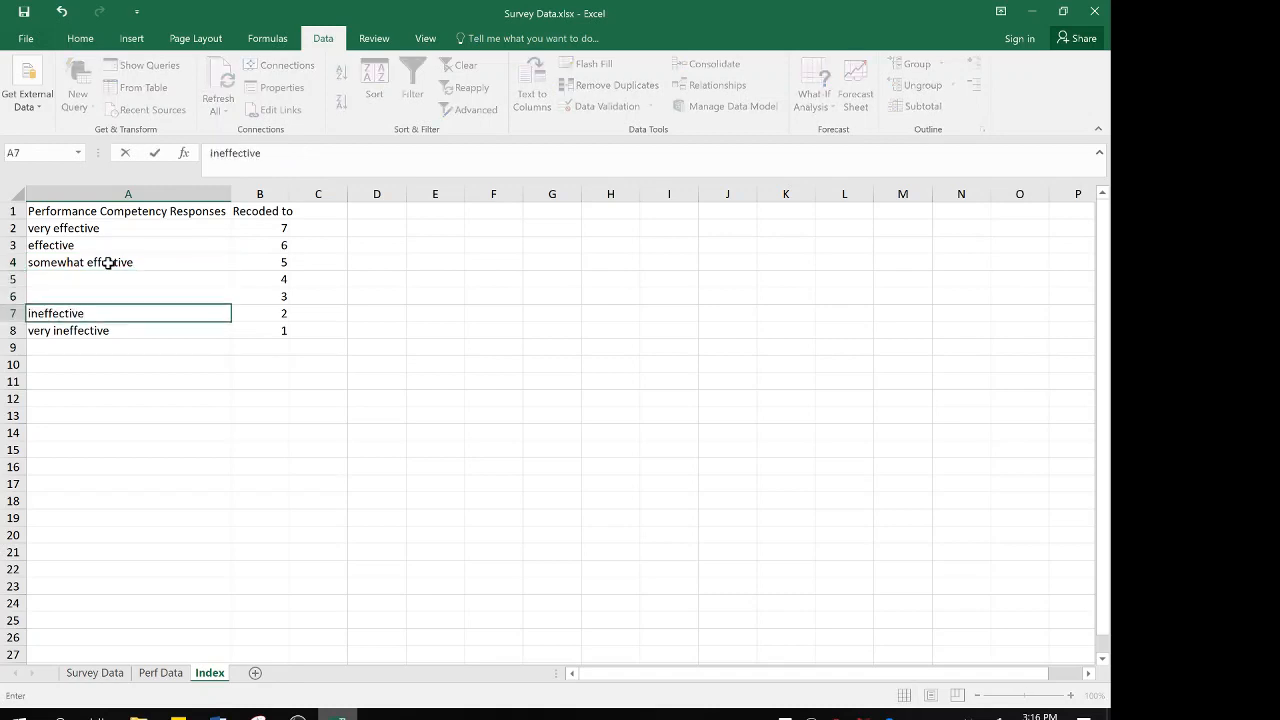
{"action": "key", "text": "Up"}
{"action": "type", "text": "somewhat i"}
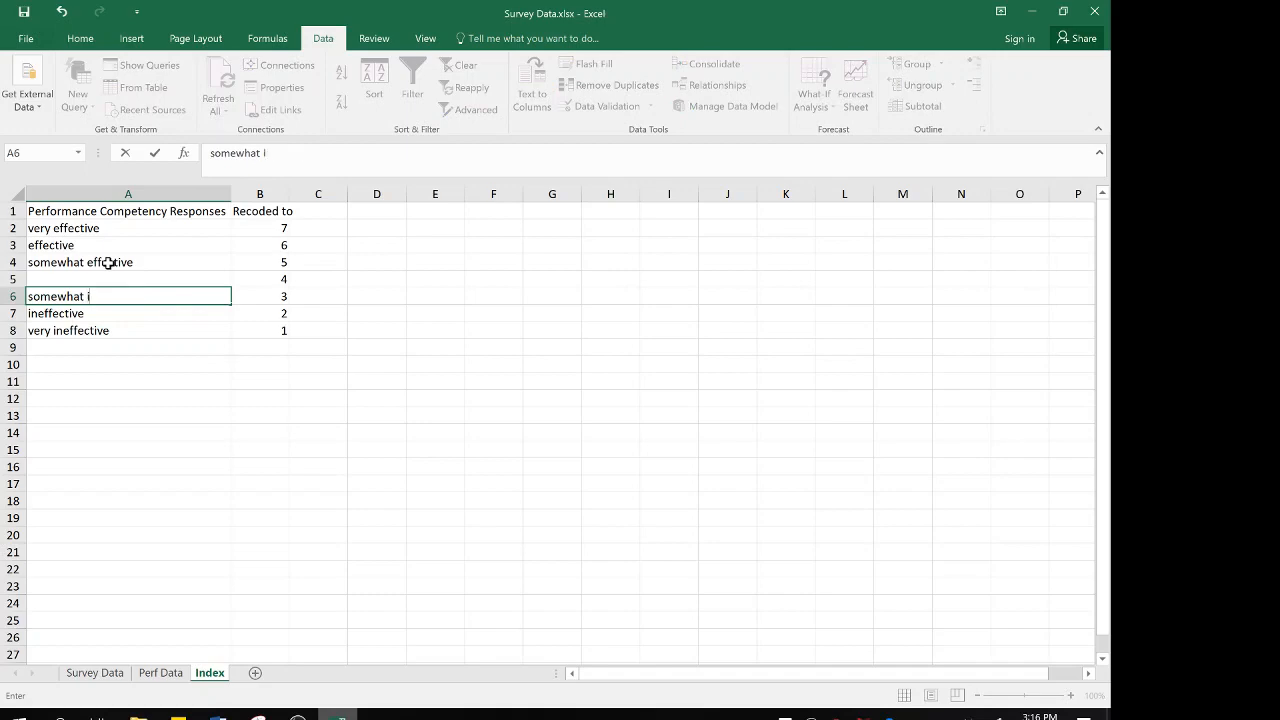
{"action": "type", "text": "neffective"}
{"action": "key", "text": "Up"}
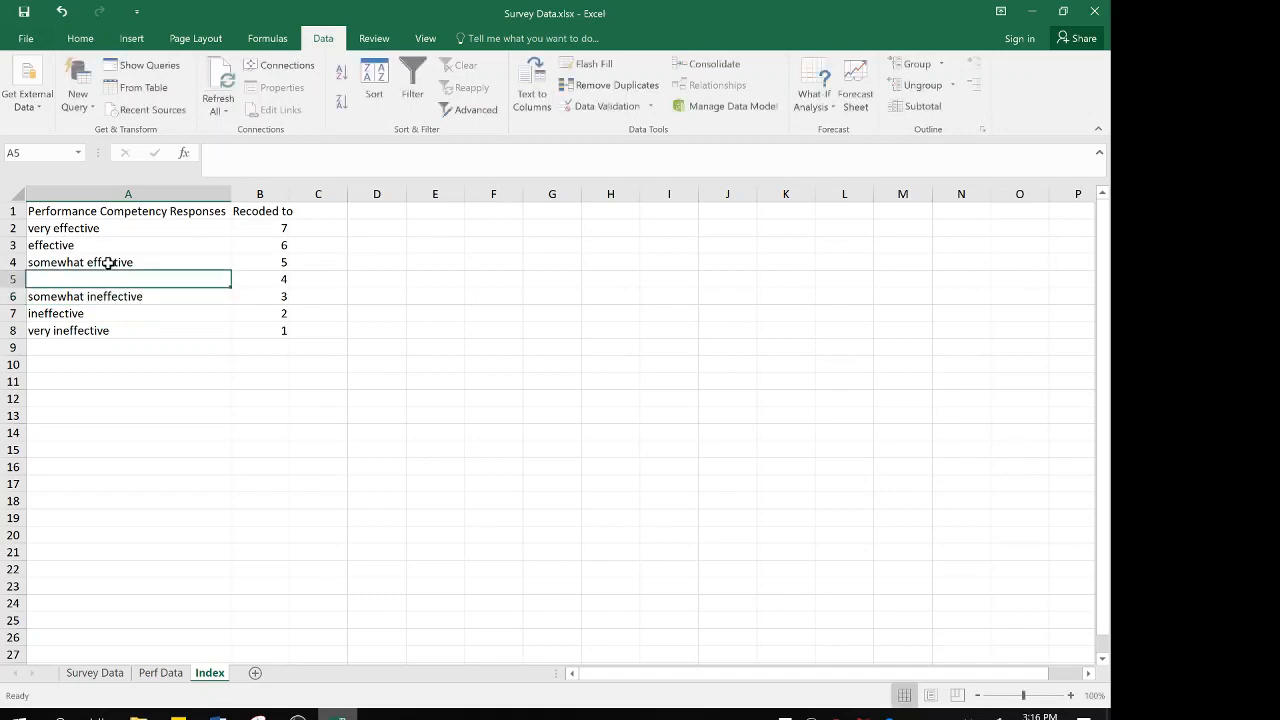
Copy "neither effective nor ineffective" from cell D11 of the Perf Data sheet into cell A5 of the Index sheet
{"action": "left_click", "coordinate": [162, 674]}
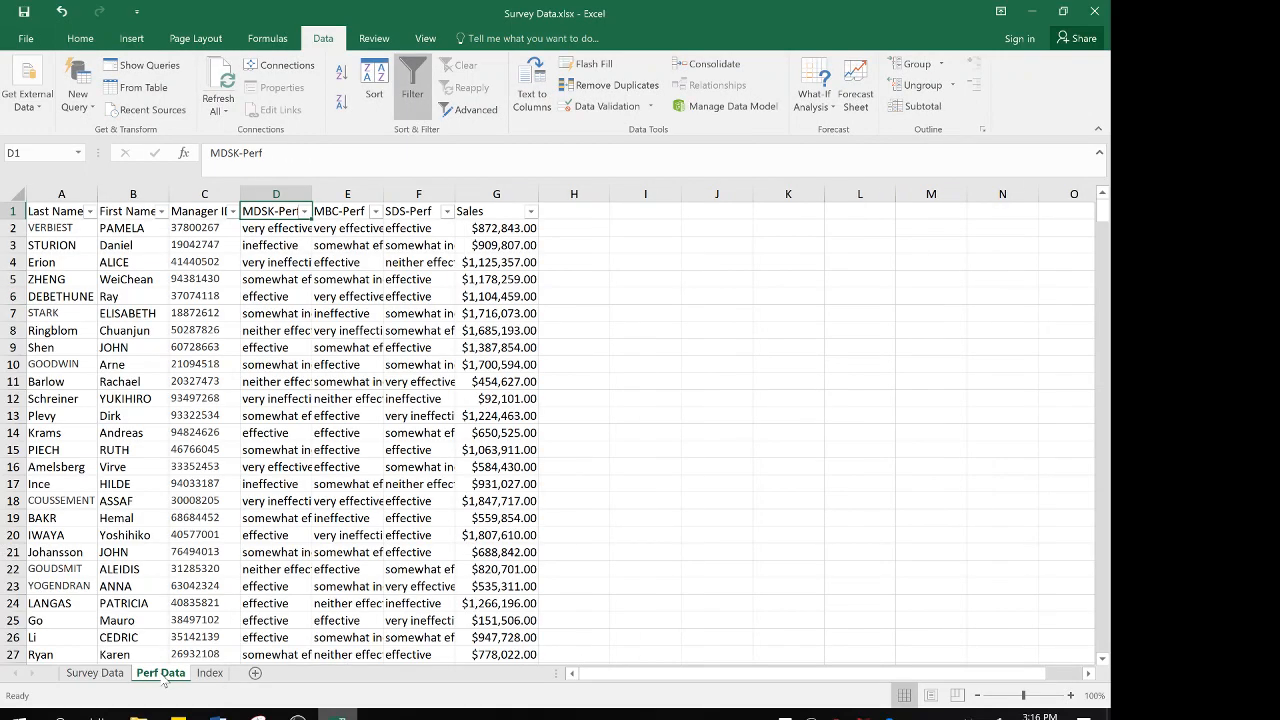
{"action": "left_click", "coordinate": [305, 211]}
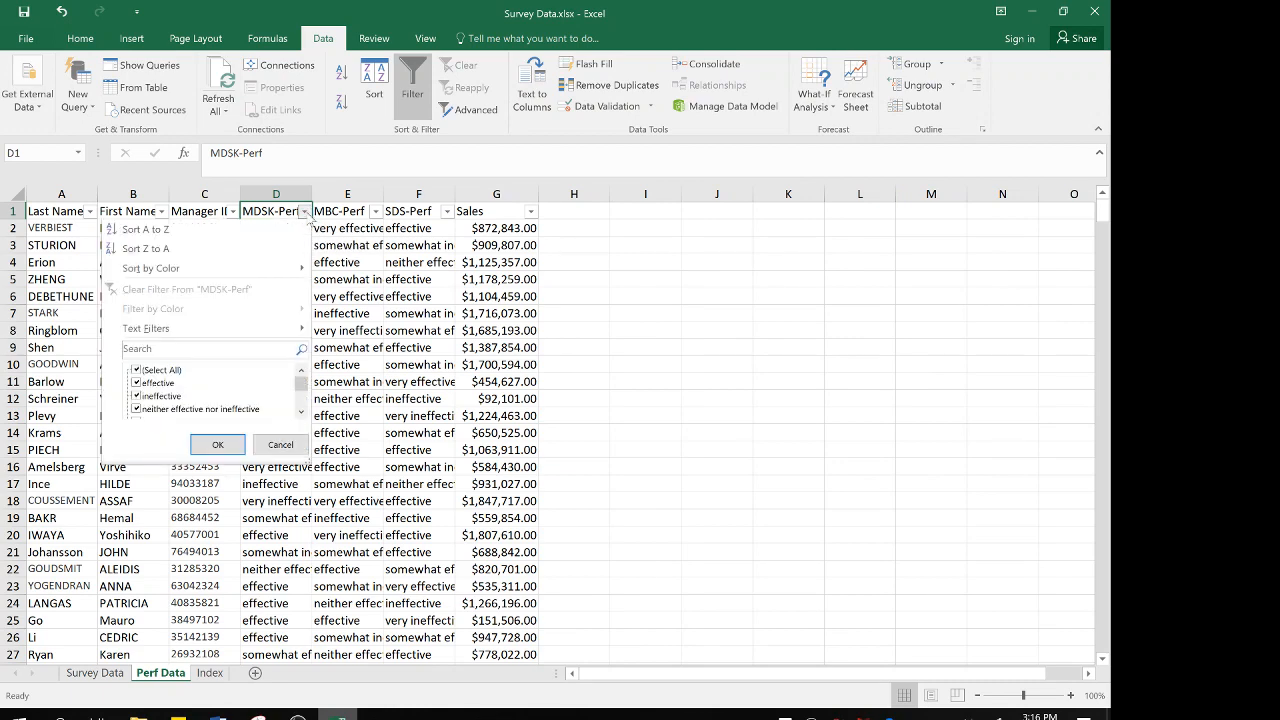
{"action": "left_click", "coordinate": [281, 445]}
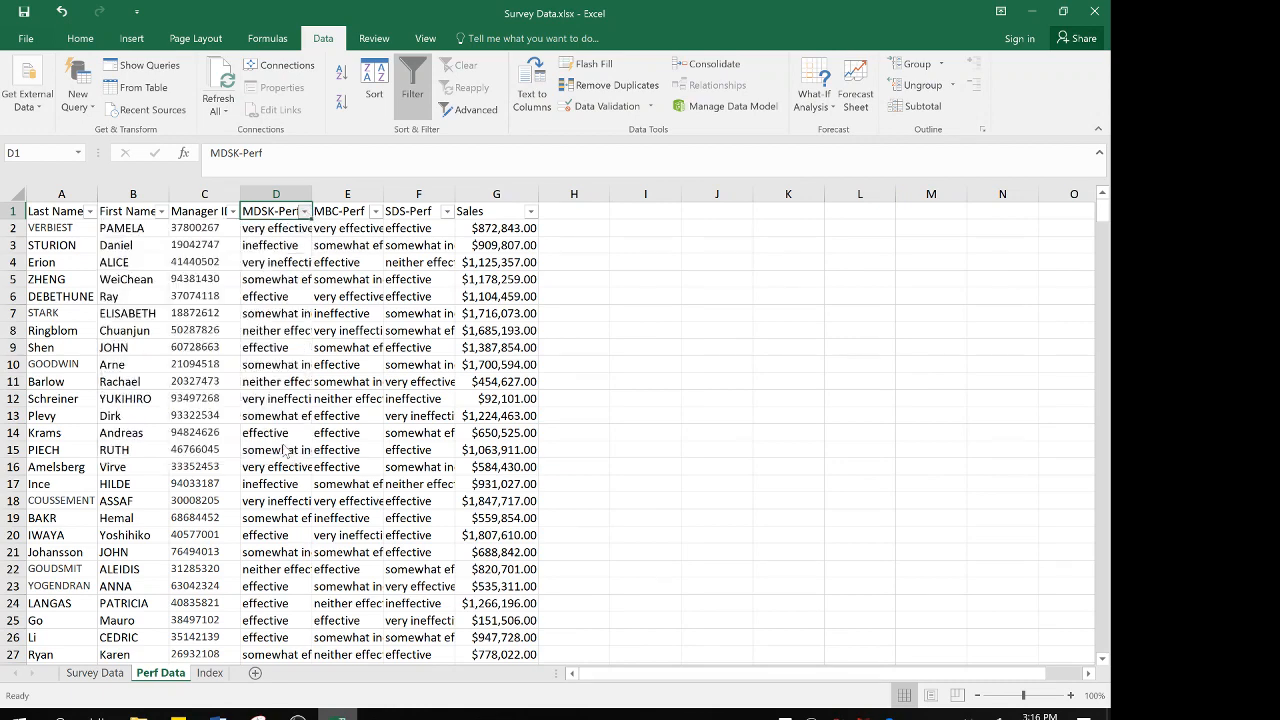
{"action": "left_click", "coordinate": [274, 383]}
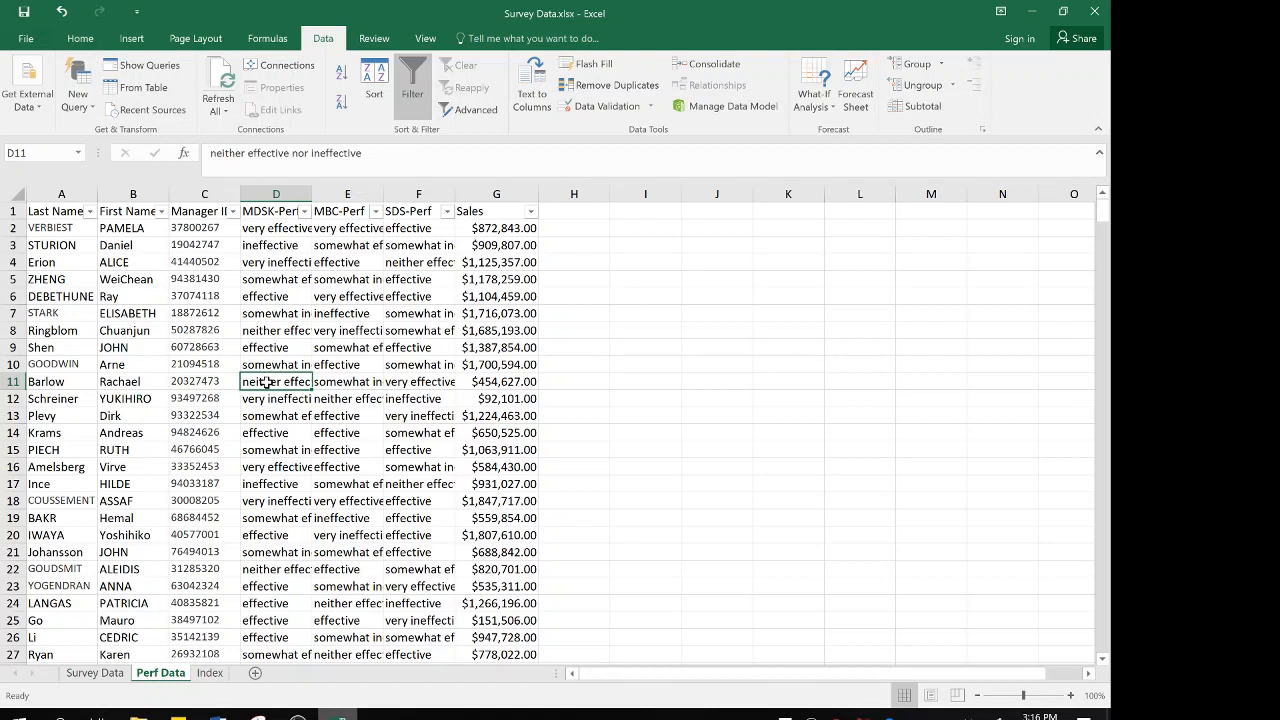
{"action": "key", "text": "ctrl+c"}
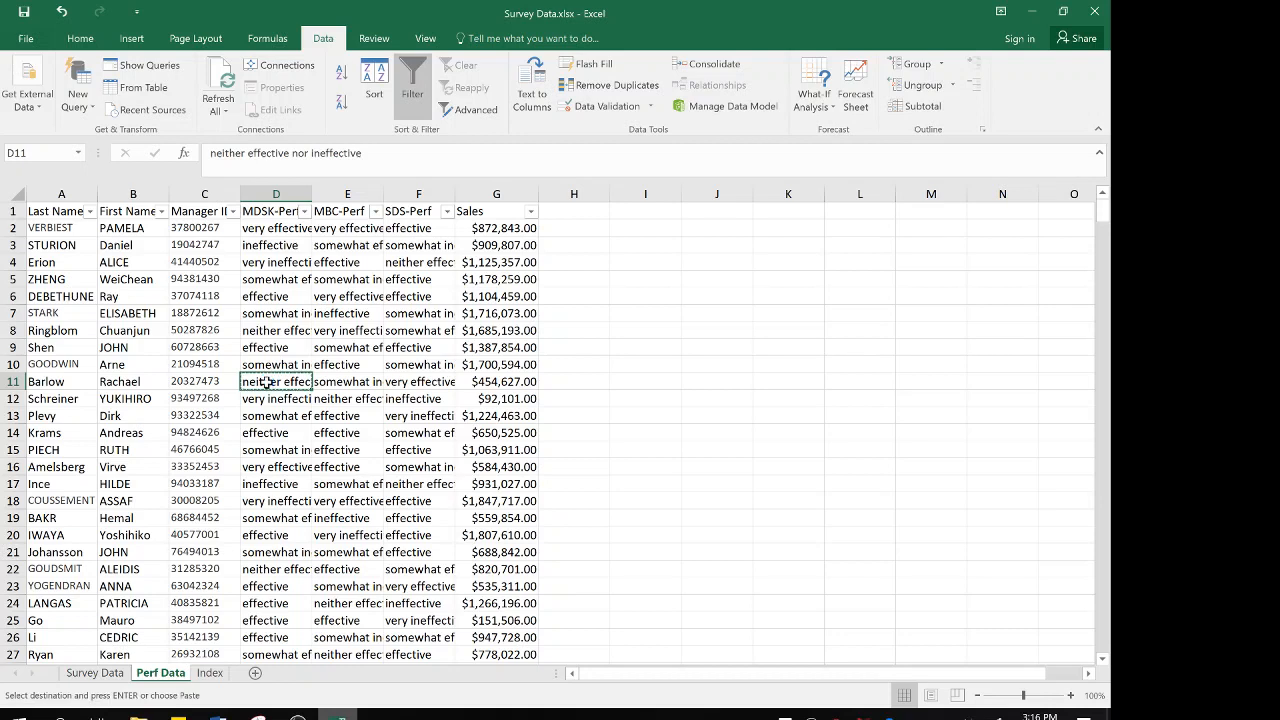
{"action": "left_click", "coordinate": [210, 673]}
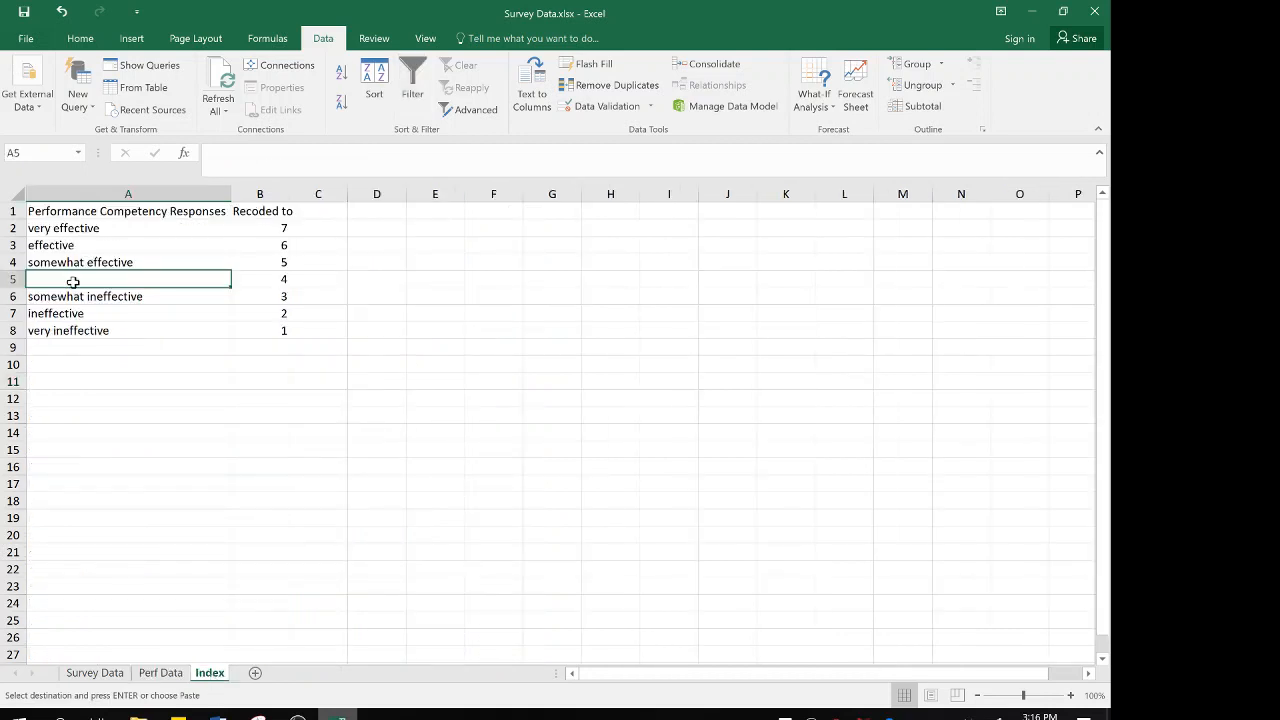
{"action": "key", "text": "ctrl+v"}
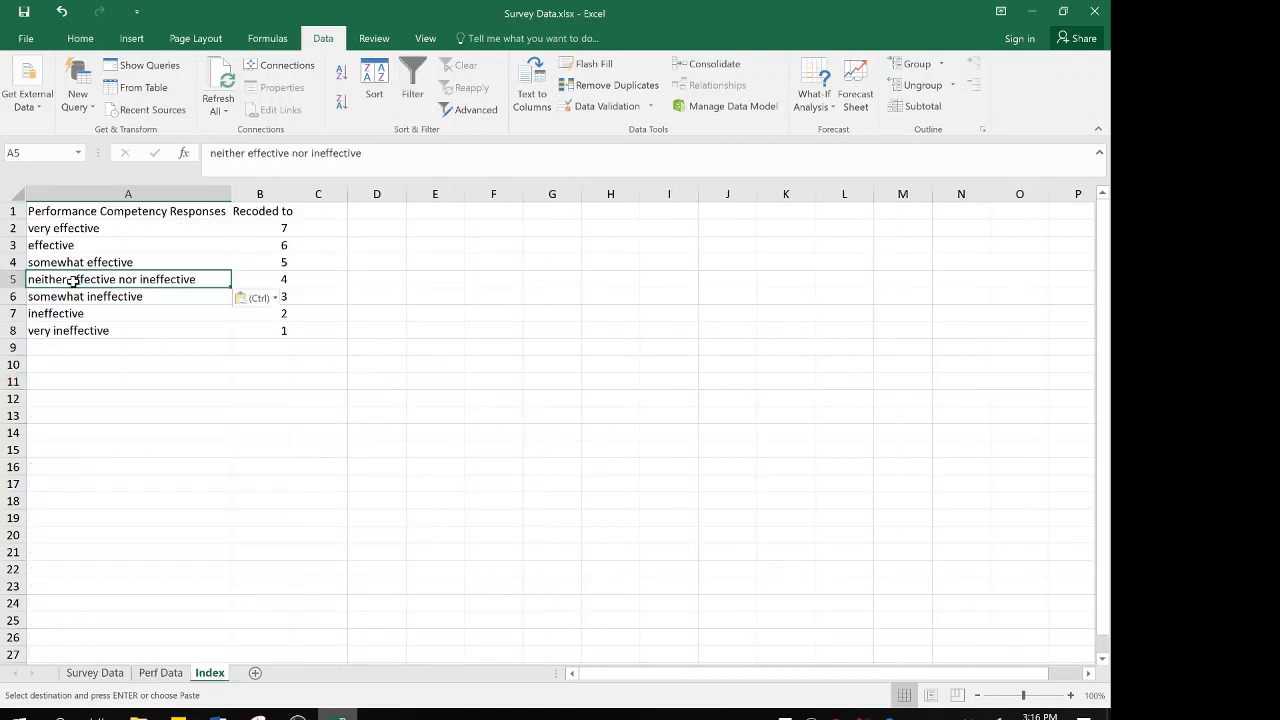
Review the response labels in A2 to A8 and their matching codes in B2 to B8
{"action": "key", "text": "Down"}
{"action": "key", "text": "Down"}
{"action": "key", "text": "Down"}
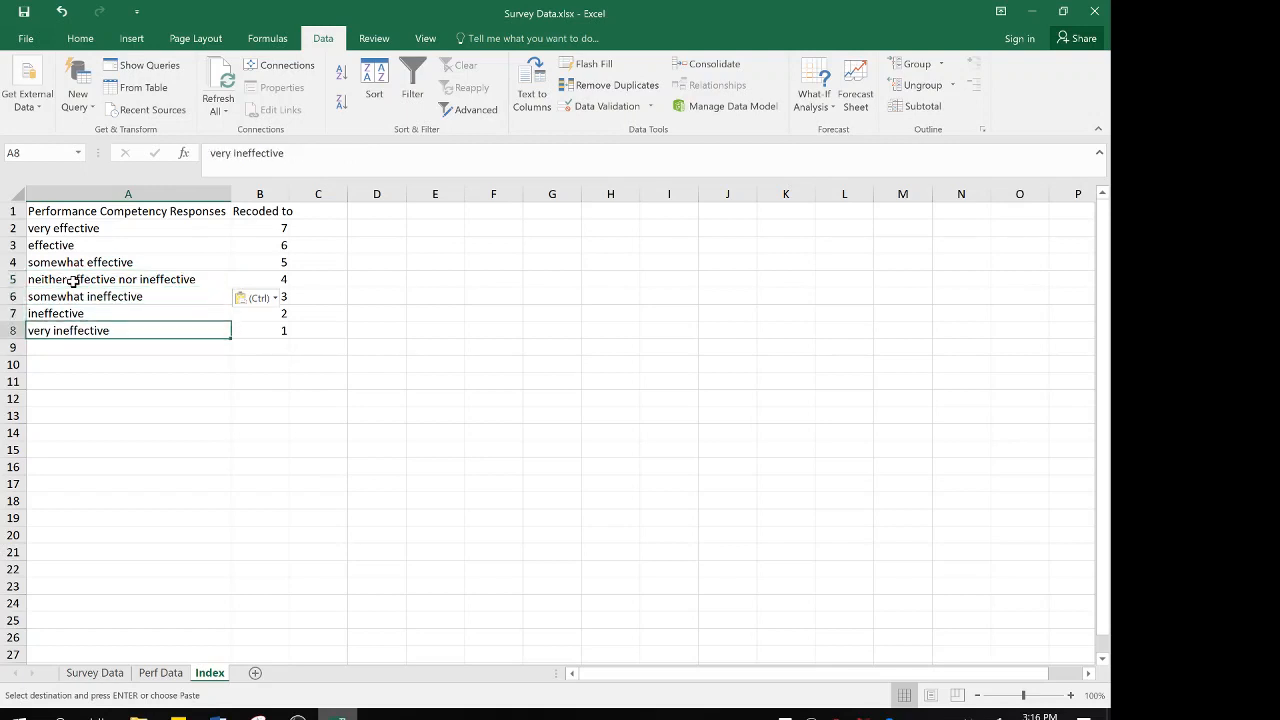
{"action": "key", "text": "Up"}
{"action": "key", "text": "Down"}
{"action": "key", "text": "Up"}
{"action": "key", "text": "Up"}
{"action": "key", "text": "Up"}
{"action": "key", "text": "Up"}
{"action": "key", "text": "Up"}
{"action": "key", "text": "Up"}
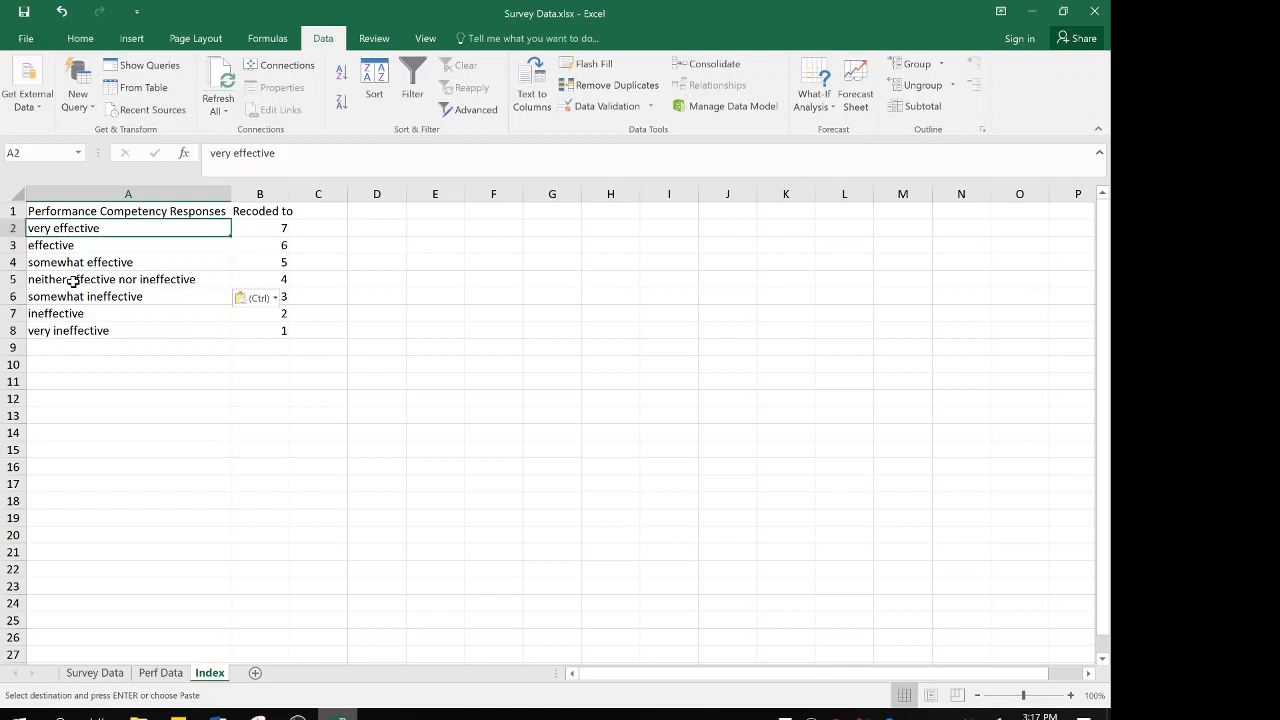
{"action": "key", "text": "Right"}
{"action": "key", "text": "Down"}
{"action": "key", "text": "Down"}
{"action": "key", "text": "Down"}
{"action": "key", "text": "Down"}
{"action": "key", "text": "Down"}
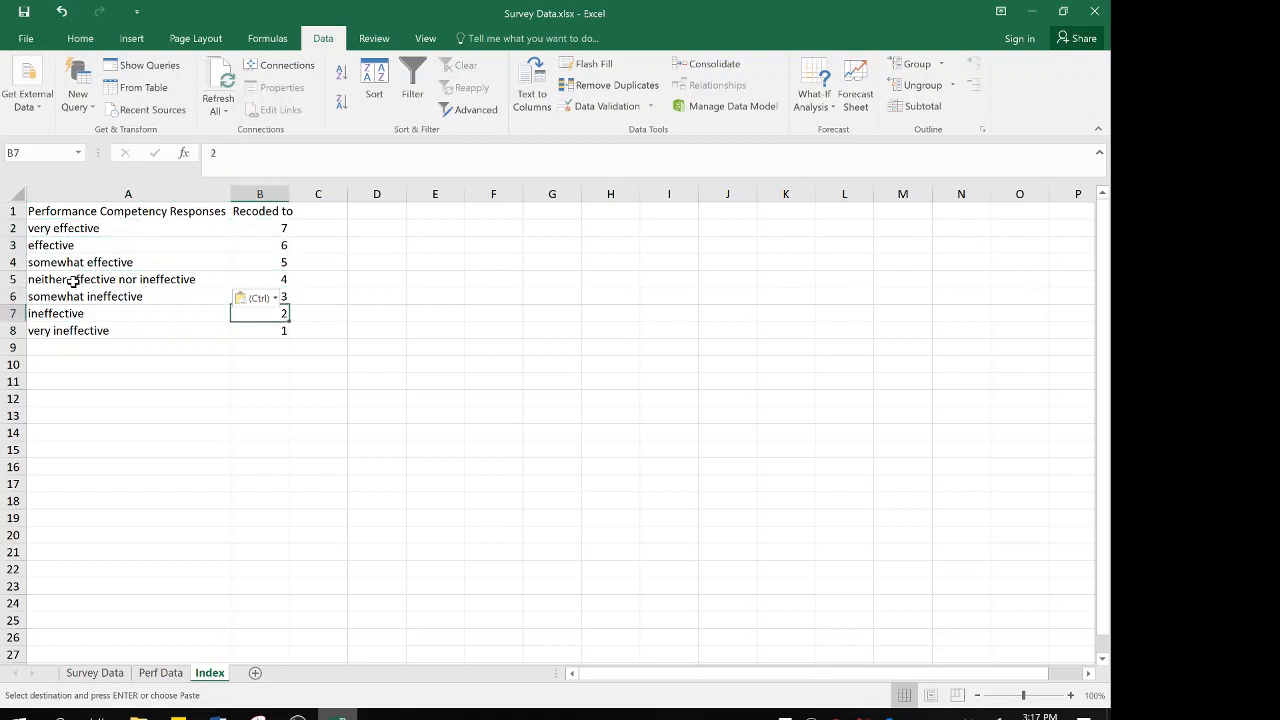
{"action": "key", "text": "Down"}
{"action": "key", "text": "Up"}
{"action": "key", "text": "Up"}
{"action": "key", "text": "Up"}
{"action": "key", "text": "Up"}
{"action": "key", "text": "Up"}
{"action": "key", "text": "Up"}
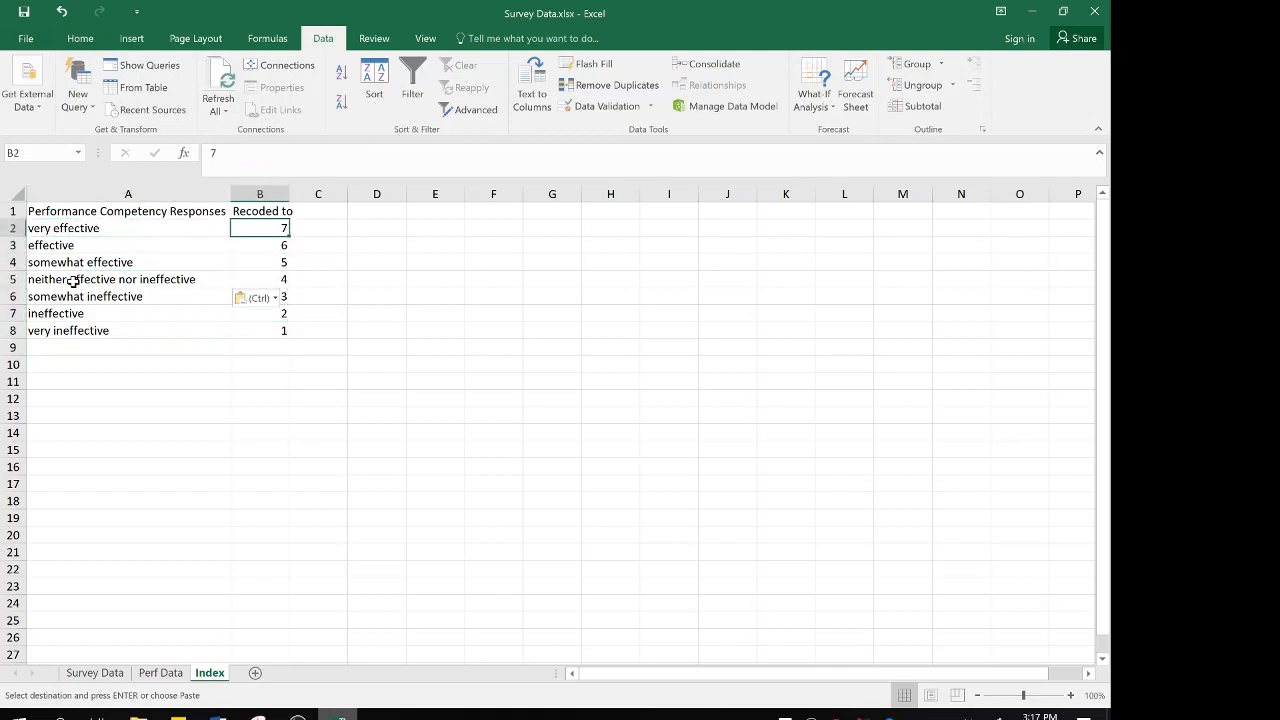
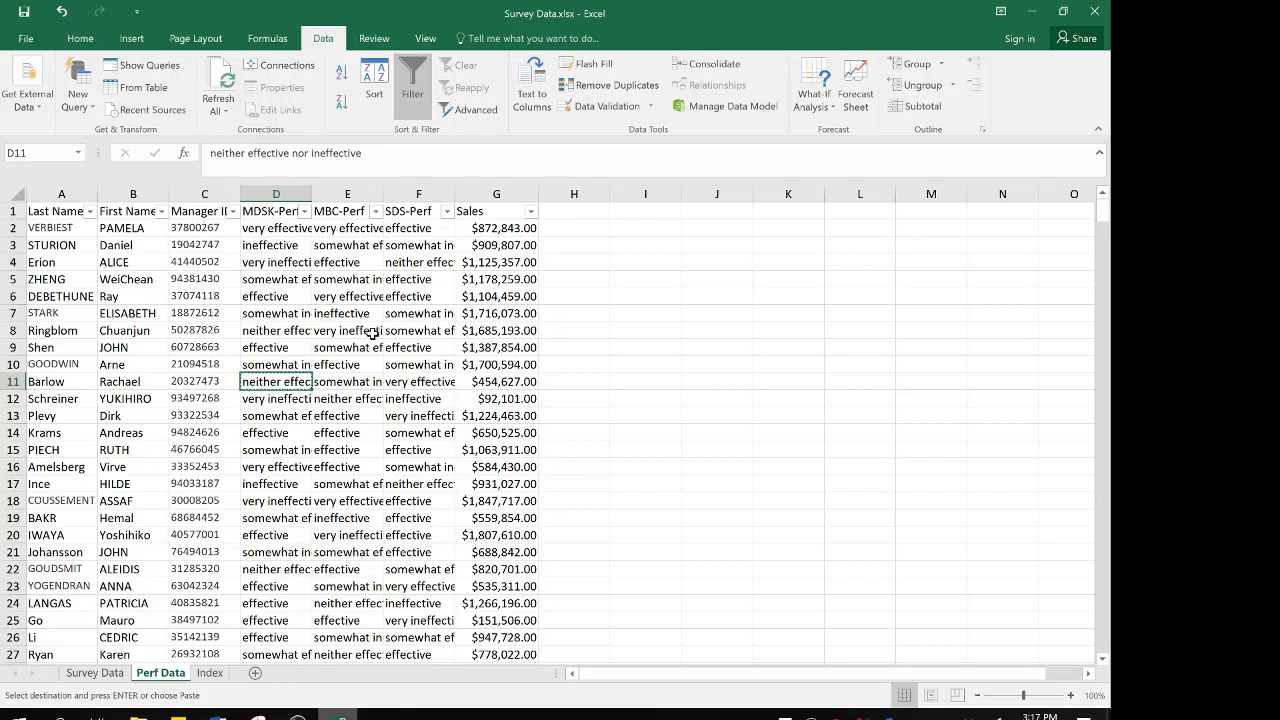
Set up a find-and-replace on the Perf Data sheet that swaps "very effective" for 7
{"action": "key", "text": "ctrl+f"}
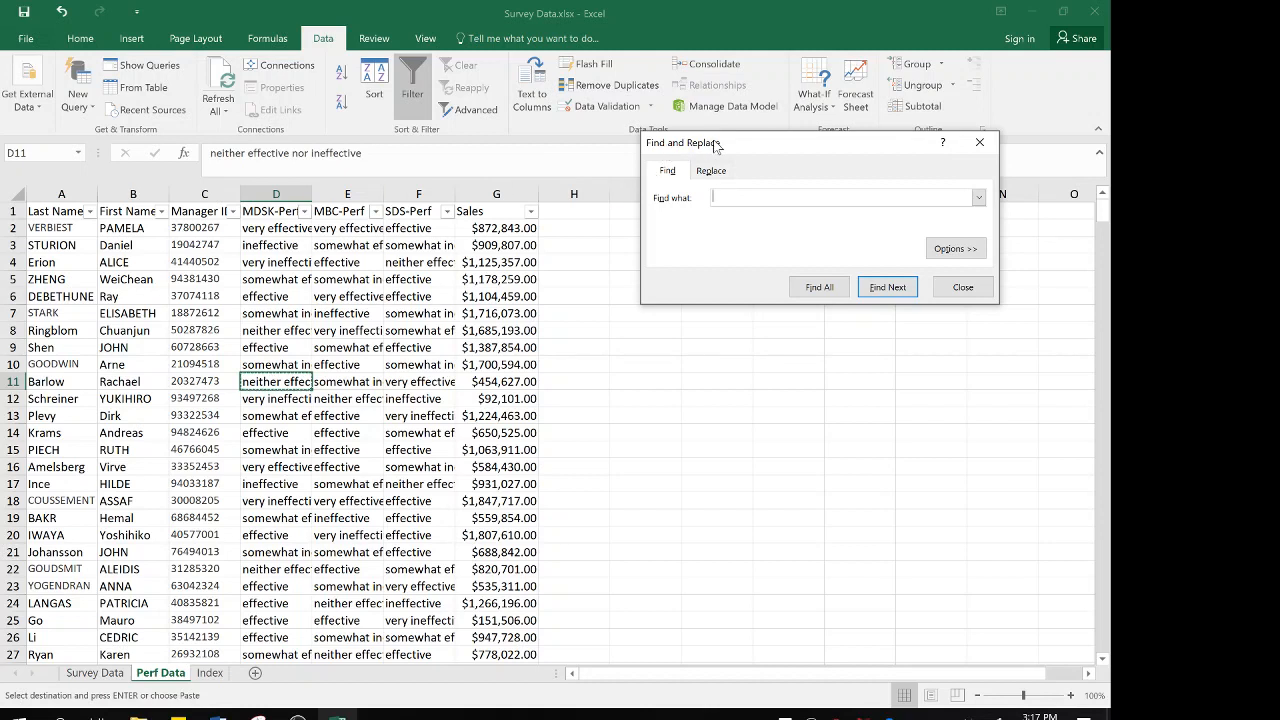
{"action": "left_click", "coordinate": [981, 145]}
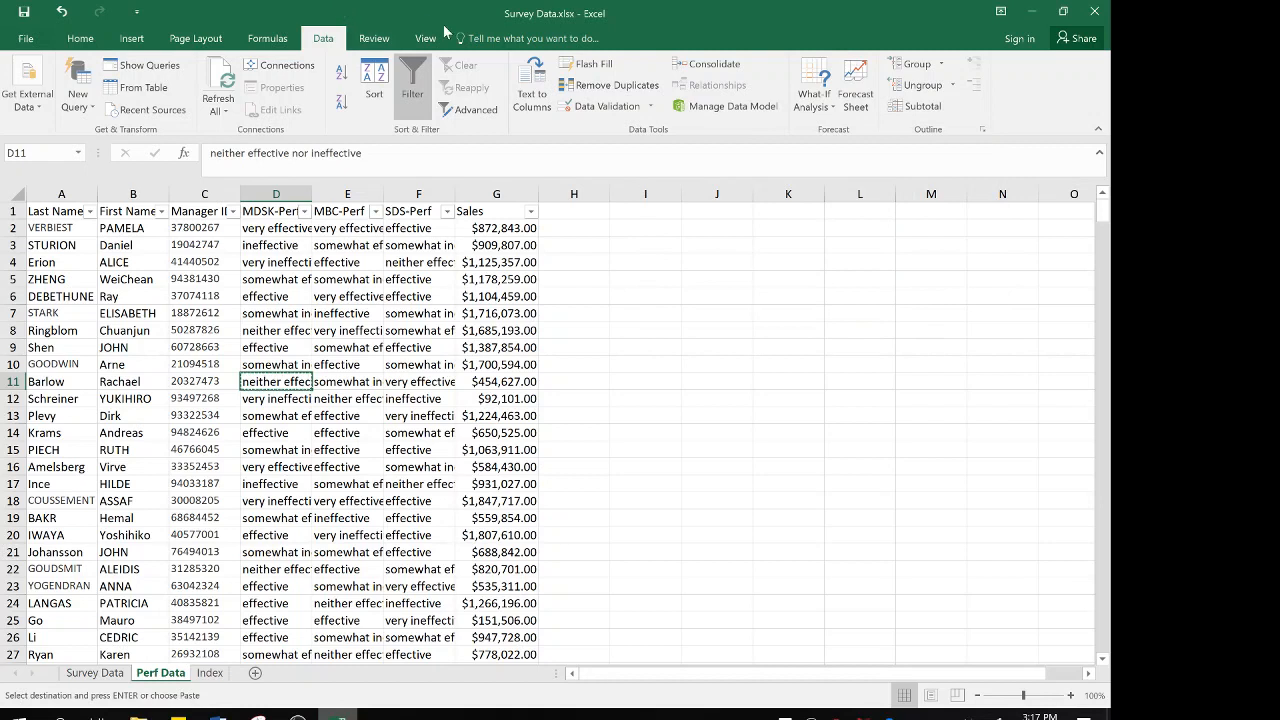
{"action": "left_click", "coordinate": [80, 38]}
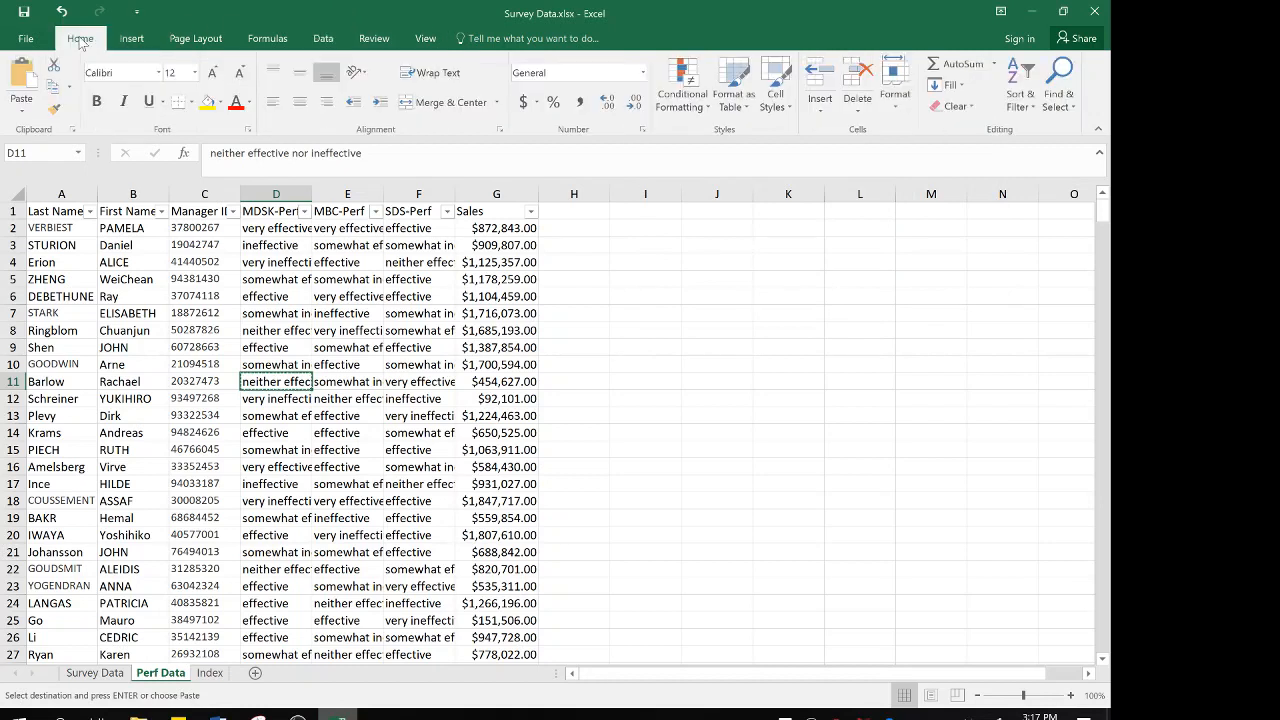
{"action": "left_click", "coordinate": [1060, 104]}
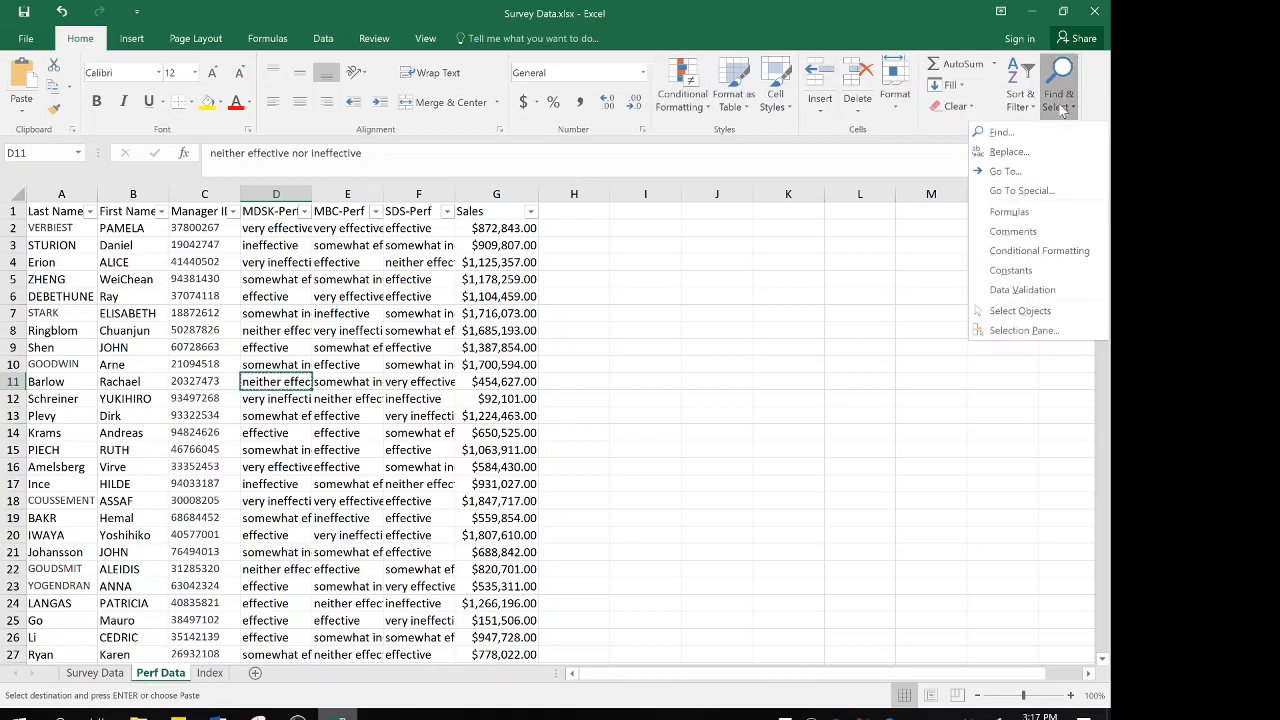
{"action": "left_click", "coordinate": [1008, 152]}
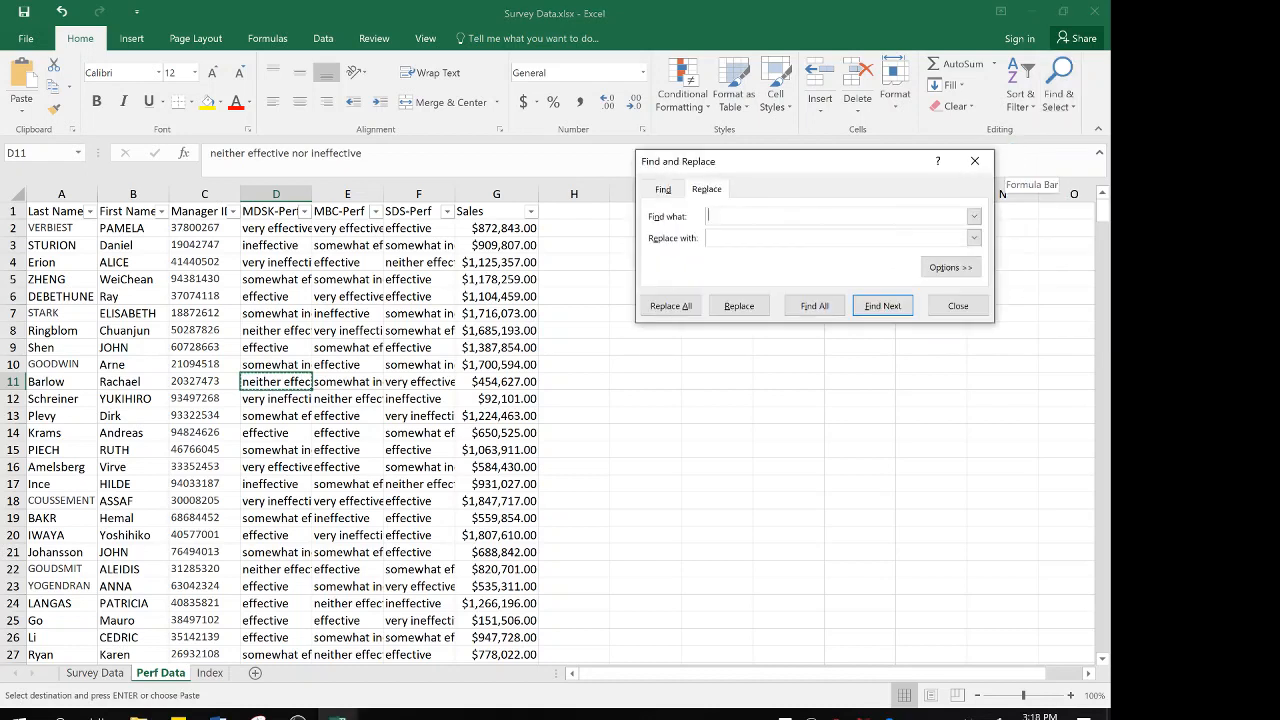
{"action": "type", "text": "v"}
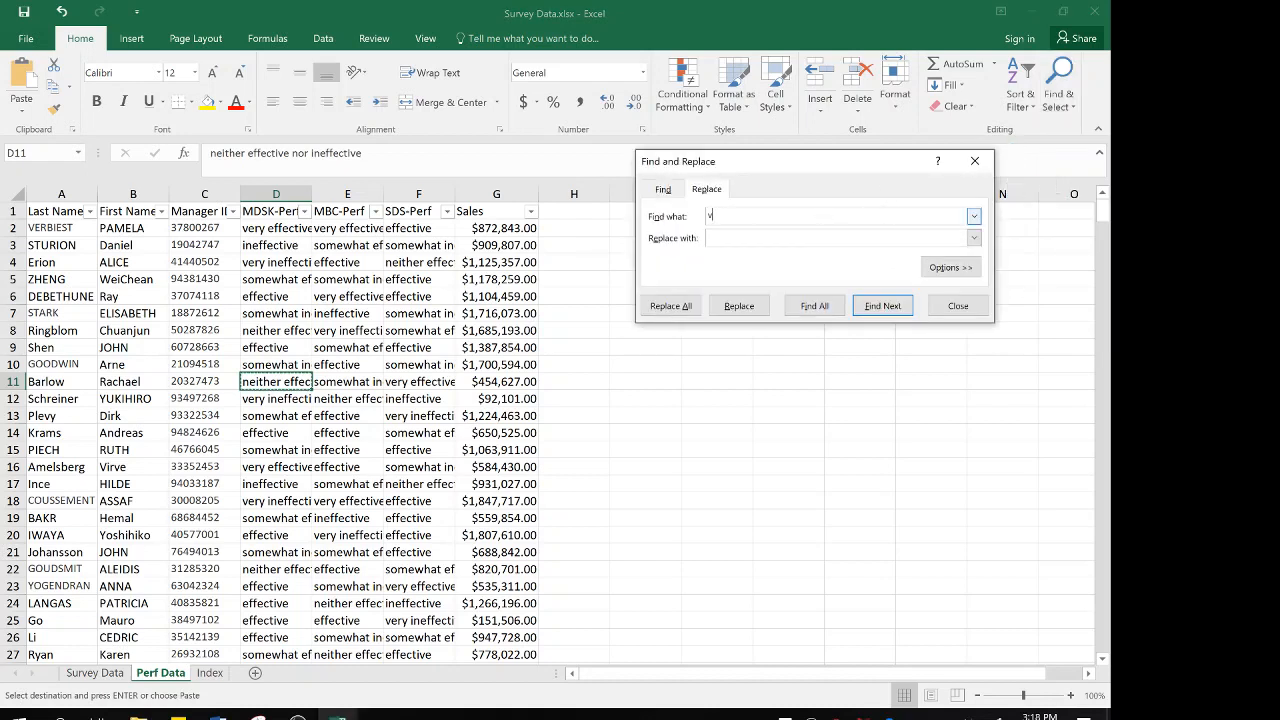
{"action": "type", "text": "ery effective"}
{"action": "type", "text": "7"}
Restrict the search to entire cell contents and replace all "very effective" entries with 7
{"action": "left_click", "coordinate": [950, 268]}
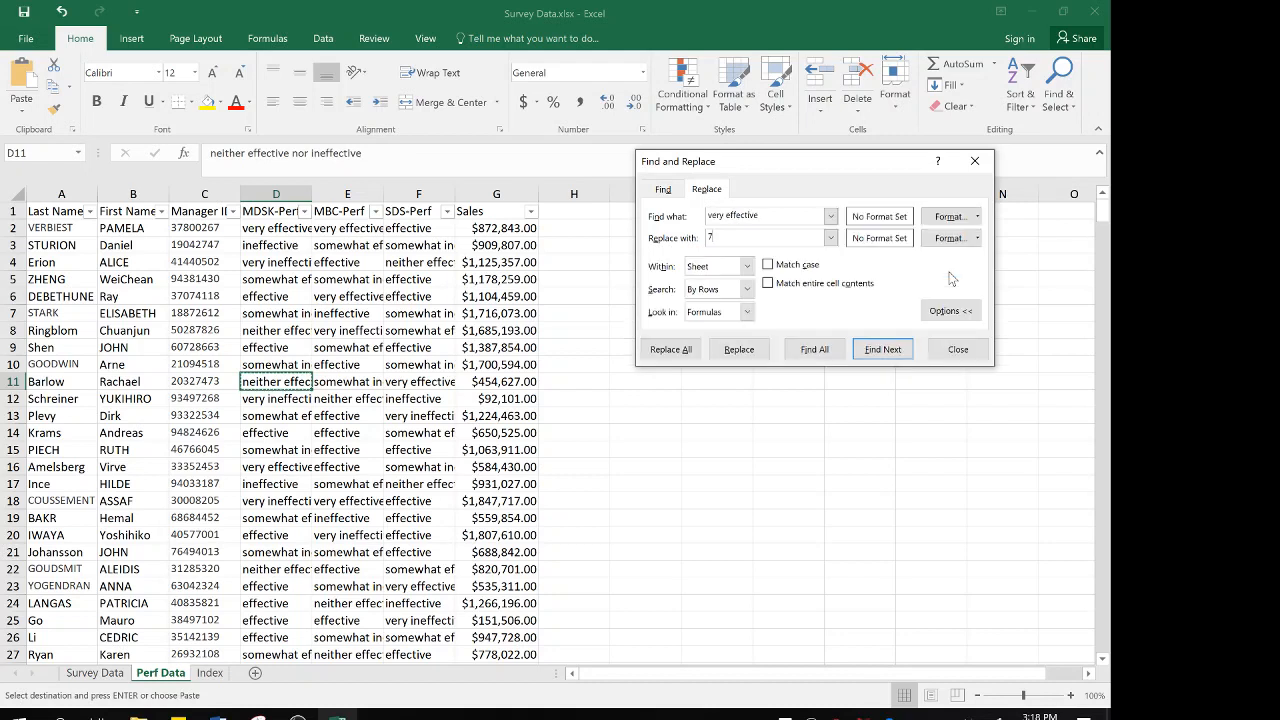
{"action": "left_click", "coordinate": [767, 284]}
{"action": "left_click", "coordinate": [768, 284]}
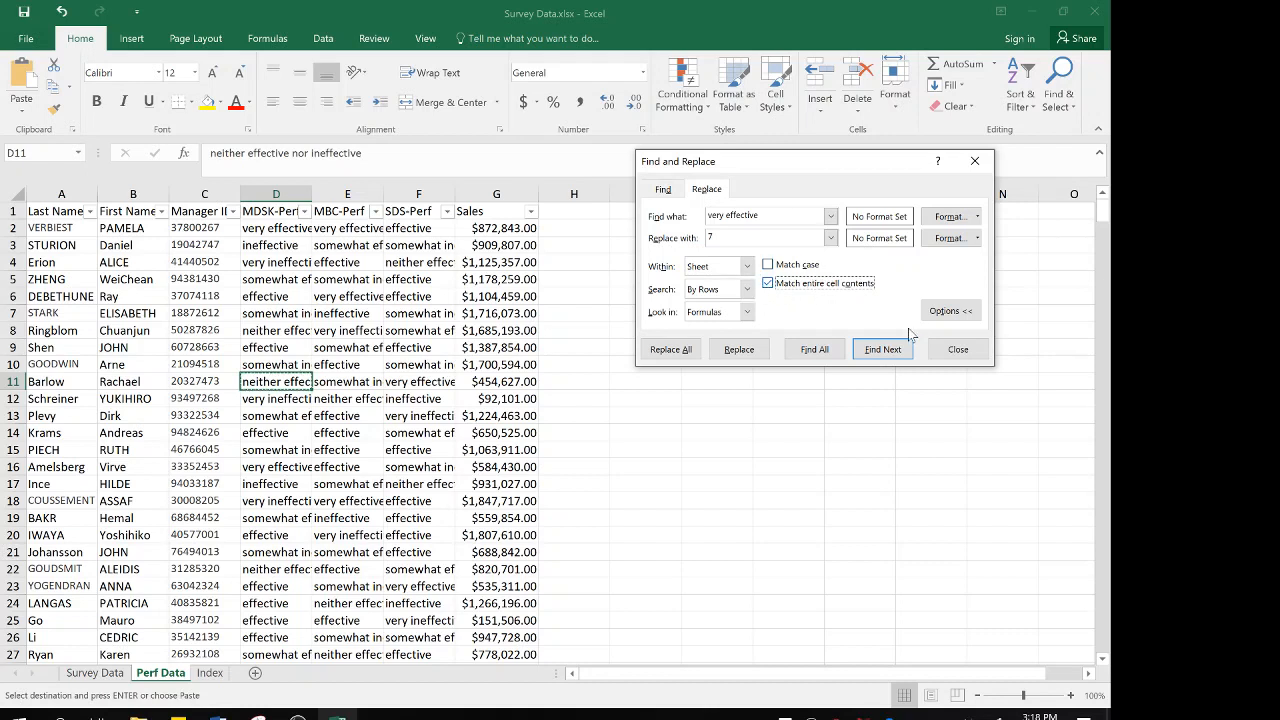
{"action": "left_click", "coordinate": [681, 352]}
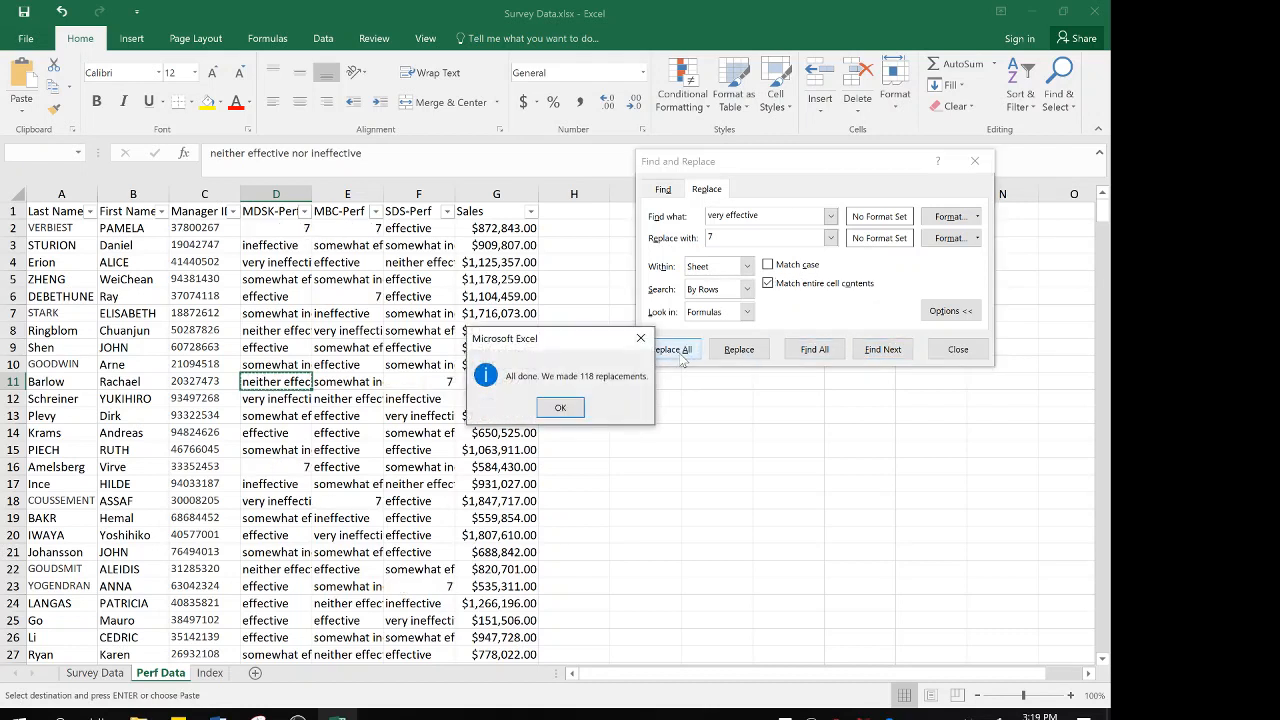
{"action": "left_click", "coordinate": [558, 409]}
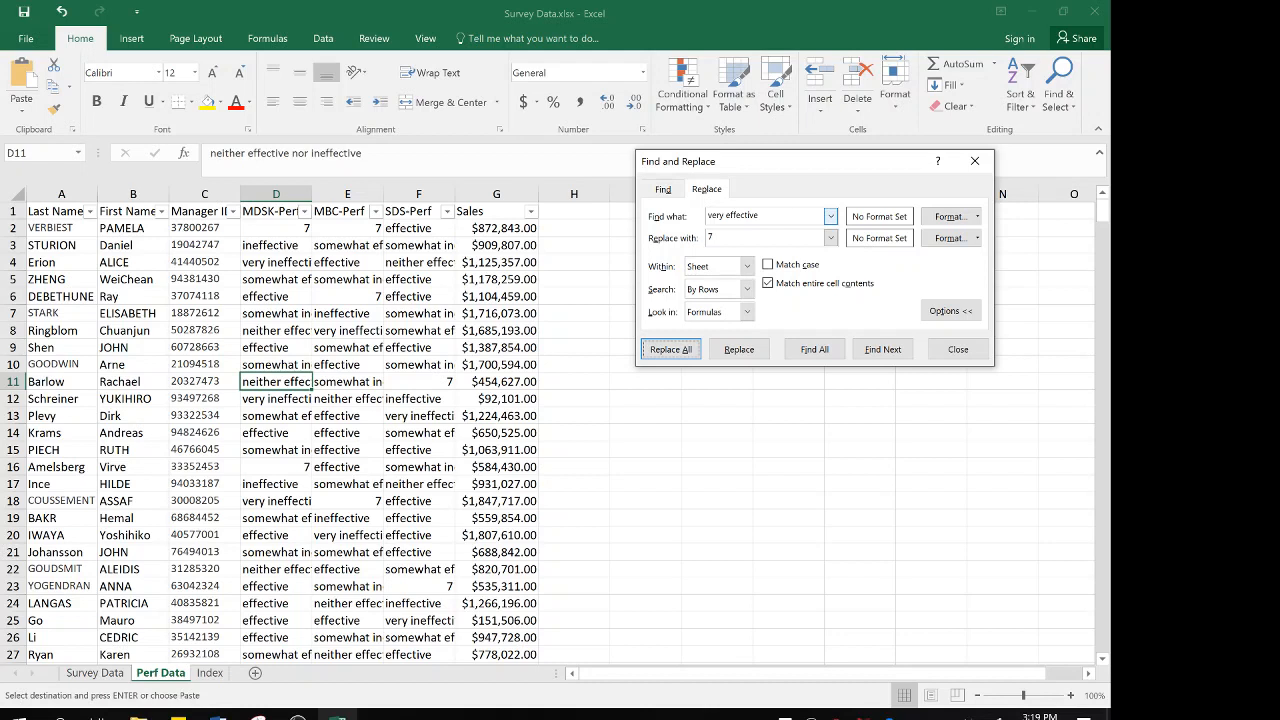
Replace all "effective" responses on the Perf Data sheet with 6
{"action": "left_click_drag", "start_coordinate": [727, 216], "coordinate": [694, 217]}
{"action": "key", "text": "Delete"}
{"action": "key", "text": "Delete"}
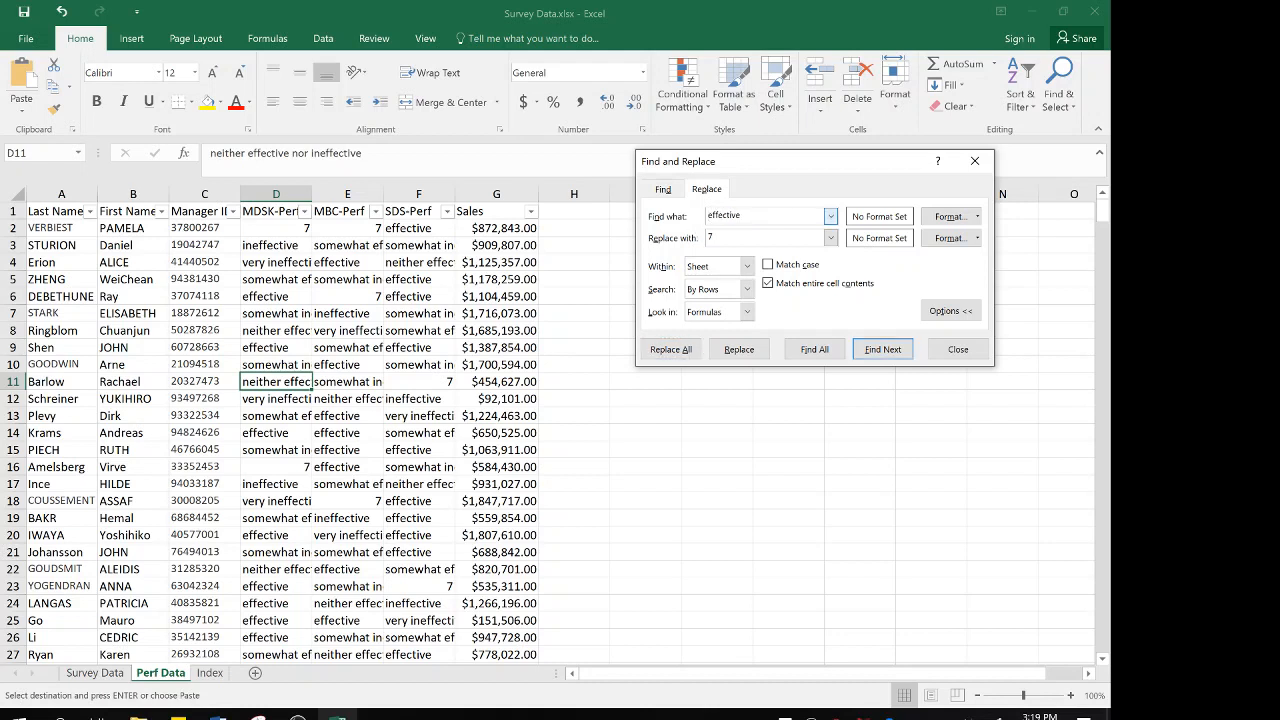
{"action": "type", "text": "6"}
{"action": "key", "text": "BackSpace"}
{"action": "right_click", "coordinate": [721, 235]}
{"action": "left_click", "coordinate": [726, 238]}
{"action": "key", "text": "BackSpace"}
{"action": "type", "text": "6"}
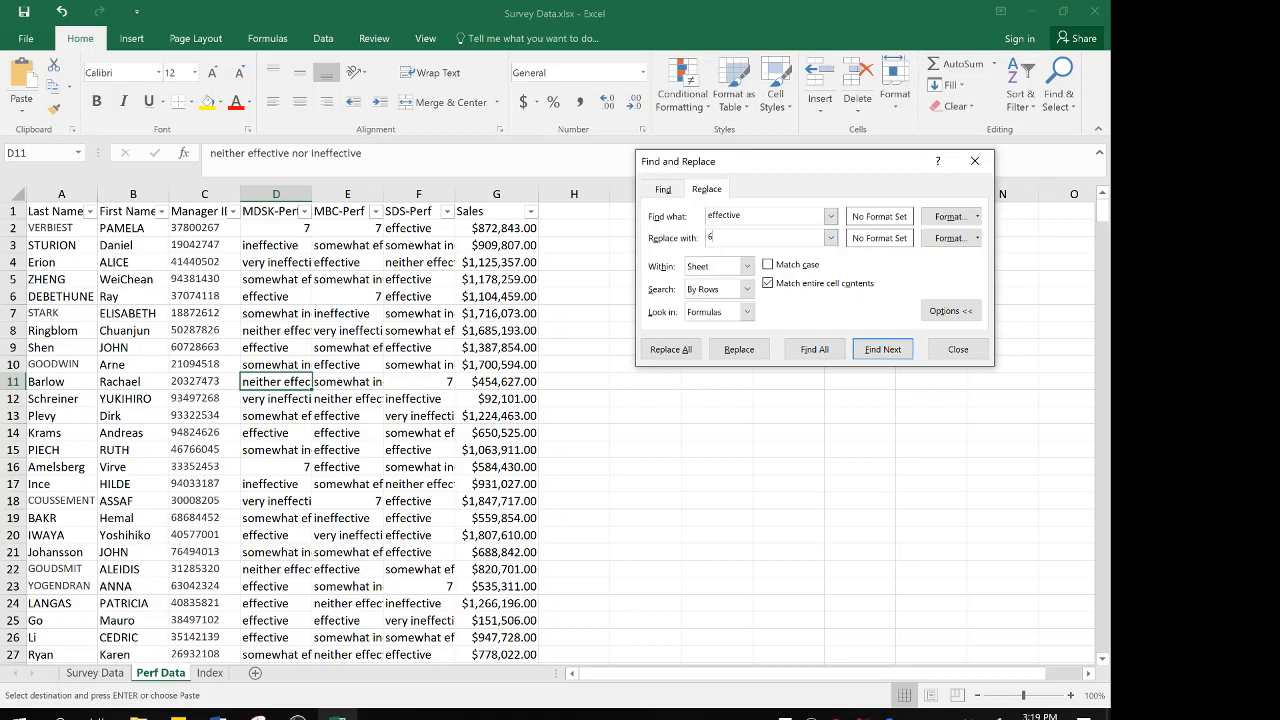
{"action": "left_click", "coordinate": [672, 350]}
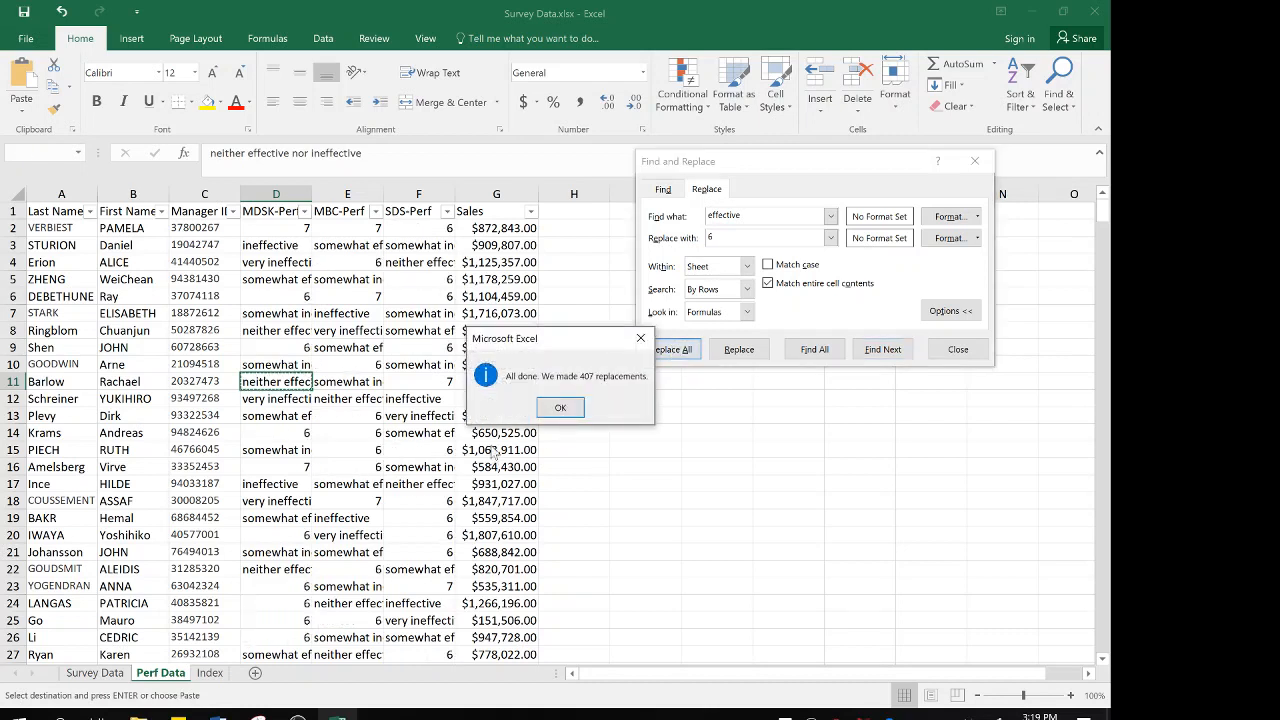
{"action": "left_click", "coordinate": [560, 407]}
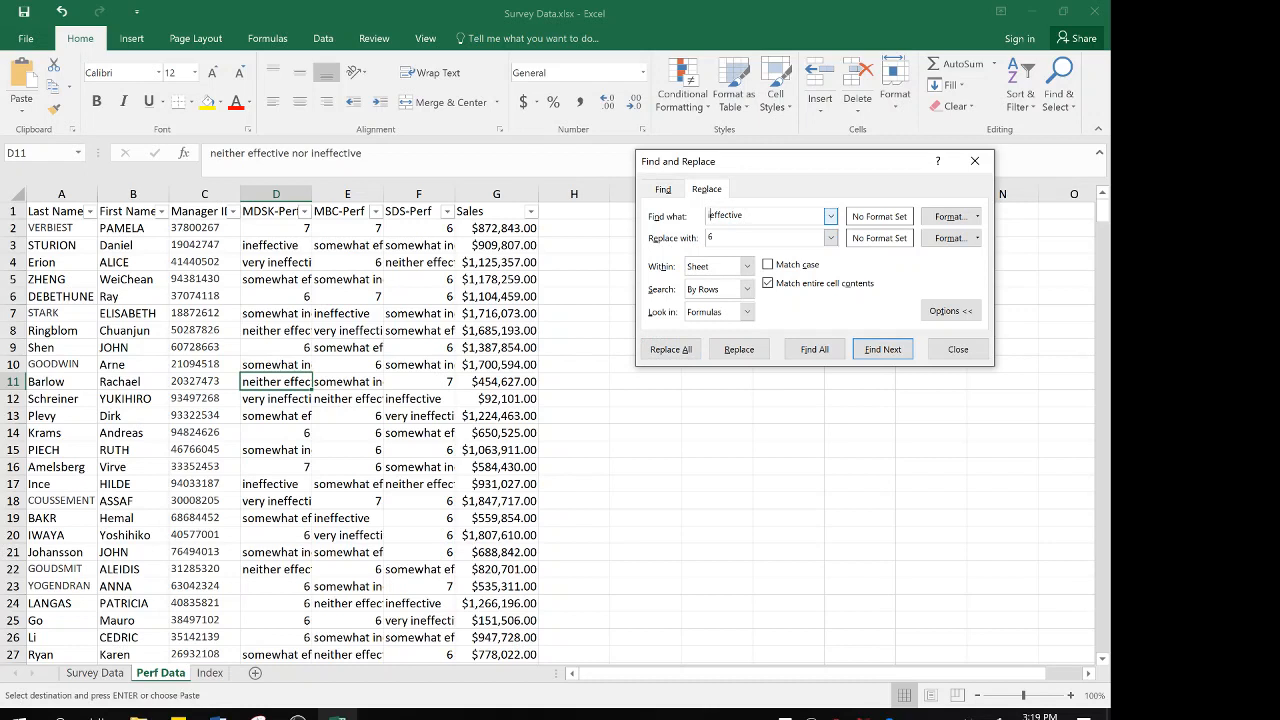
Replace all "somewhat effective" responses on the Perf Data sheet with 5
{"action": "type", "text": "somewhat"}
{"action": "left_click", "coordinate": [730, 238]}
{"action": "type", "text": "5"}
{"action": "left_click", "coordinate": [672, 350]}
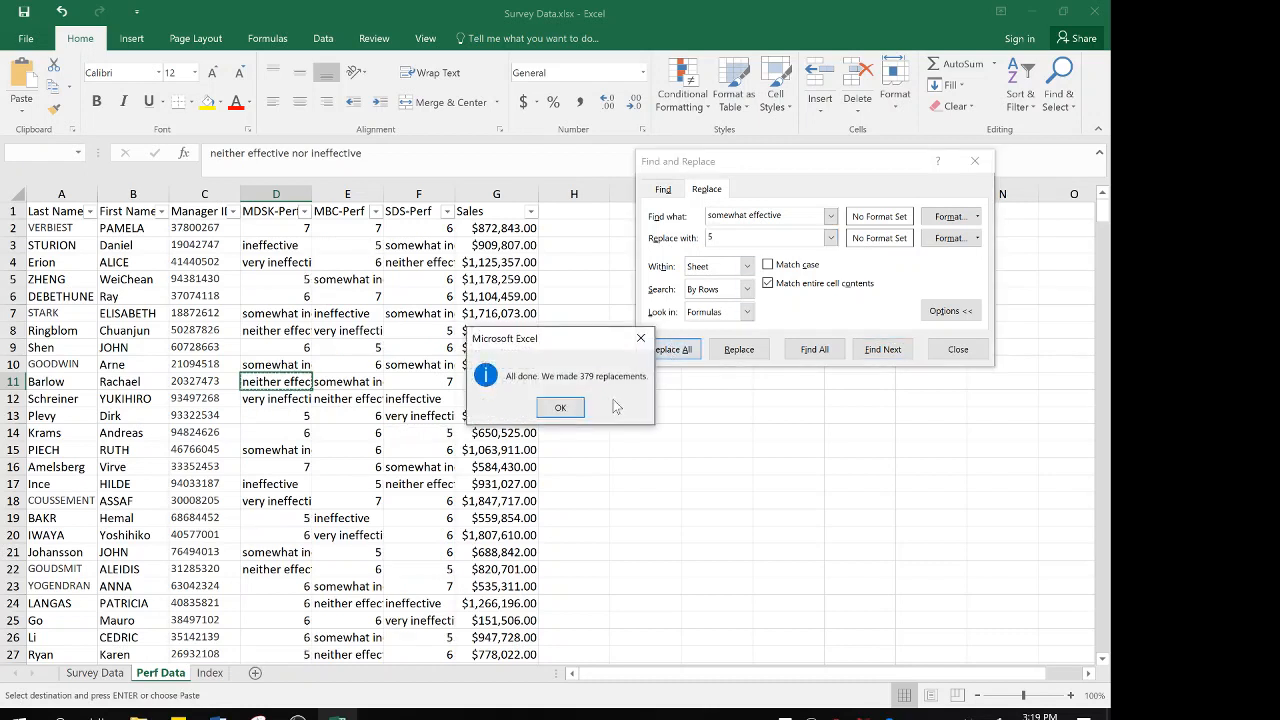
{"action": "left_click", "coordinate": [560, 407]}
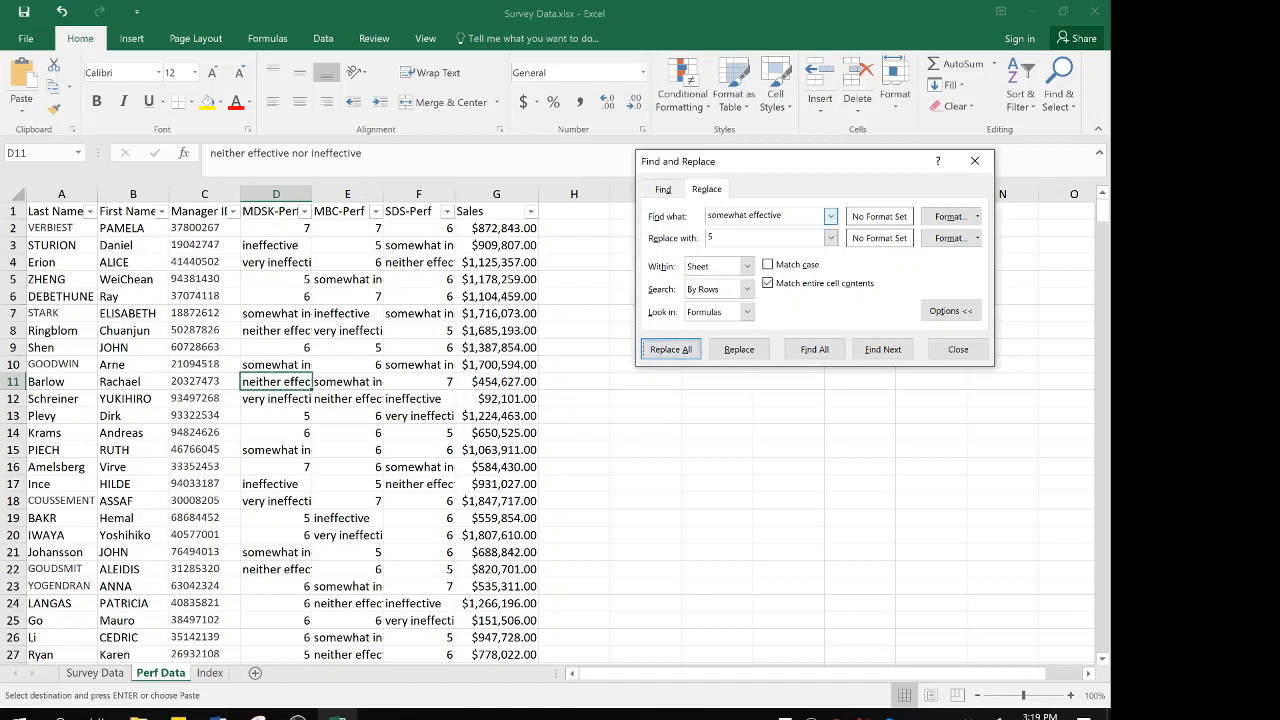
Try to replace all "neither ineffective nor effective" entries with 4, and close the find-and-replace dialog
{"action": "double_click", "coordinate": [731, 216]}
{"action": "type", "text": "neither"}
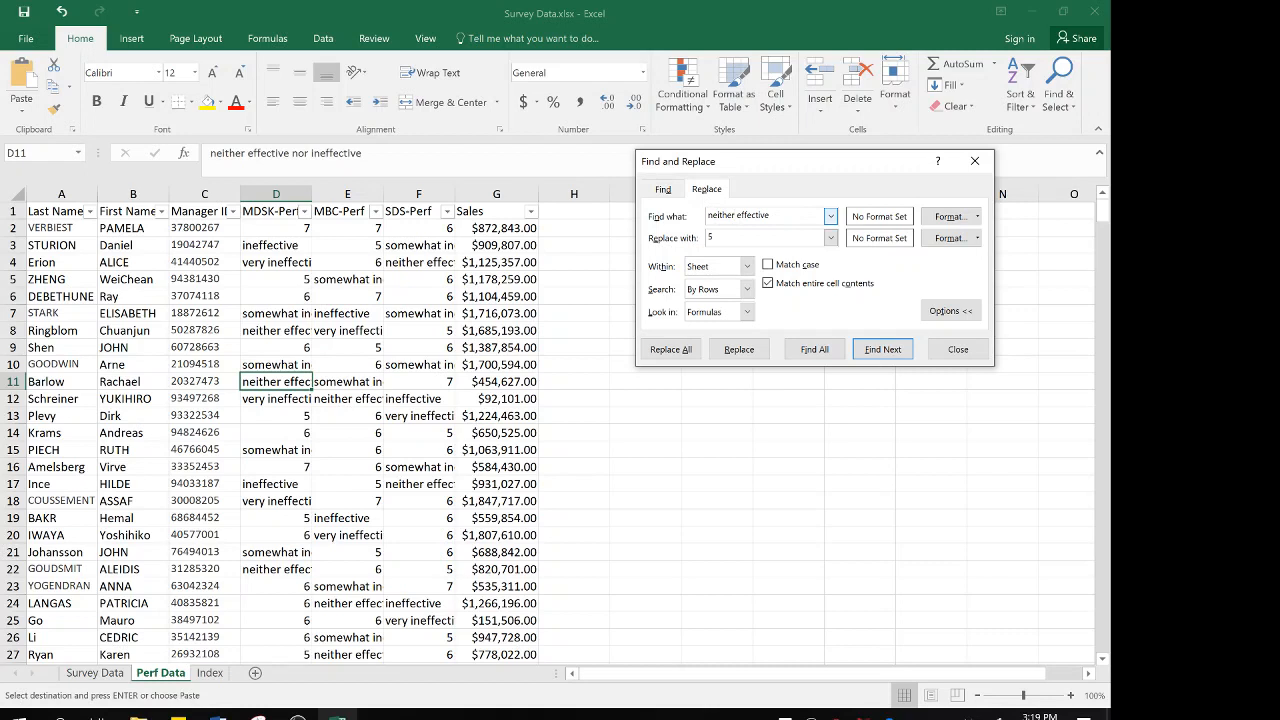
{"action": "type", "text": " ineffective nor"}
{"action": "left_click", "coordinate": [740, 238]}
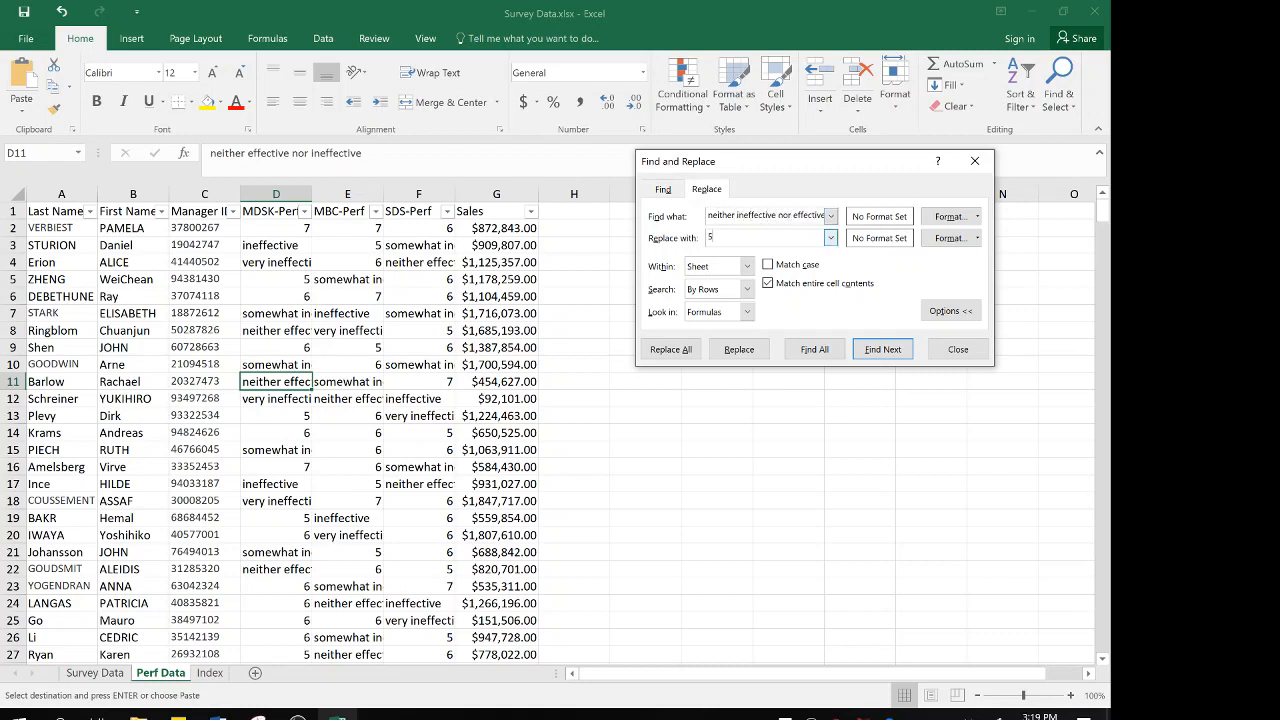
{"action": "key", "text": "BackSpace"}
{"action": "type", "text": "4"}
{"action": "left_click", "coordinate": [688, 352]}
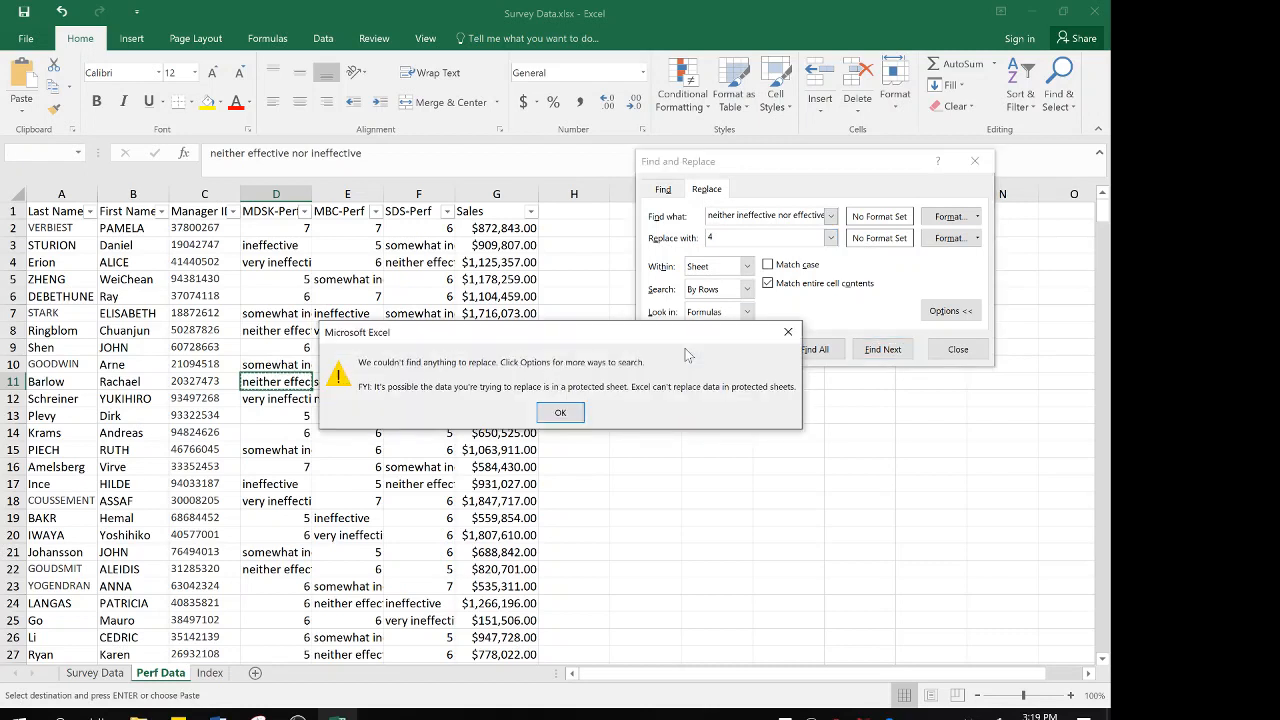
{"action": "left_click", "coordinate": [558, 413]}
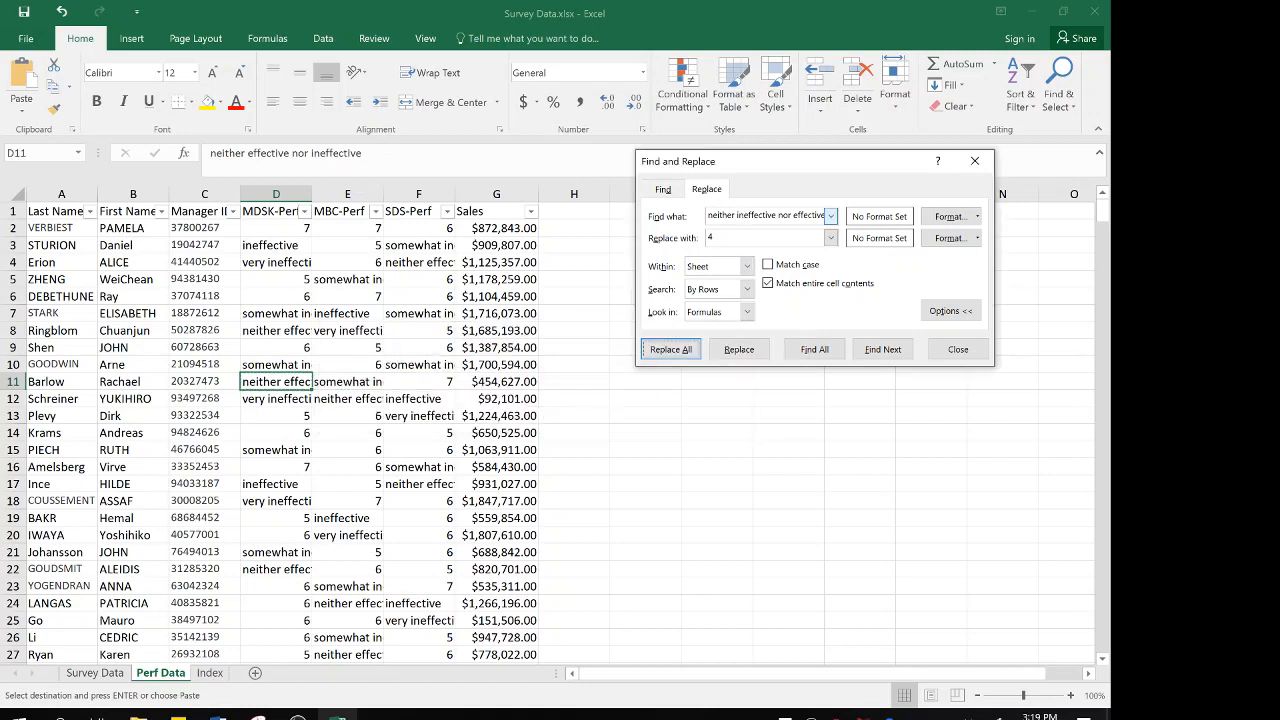
{"action": "left_click", "coordinate": [958, 349]}
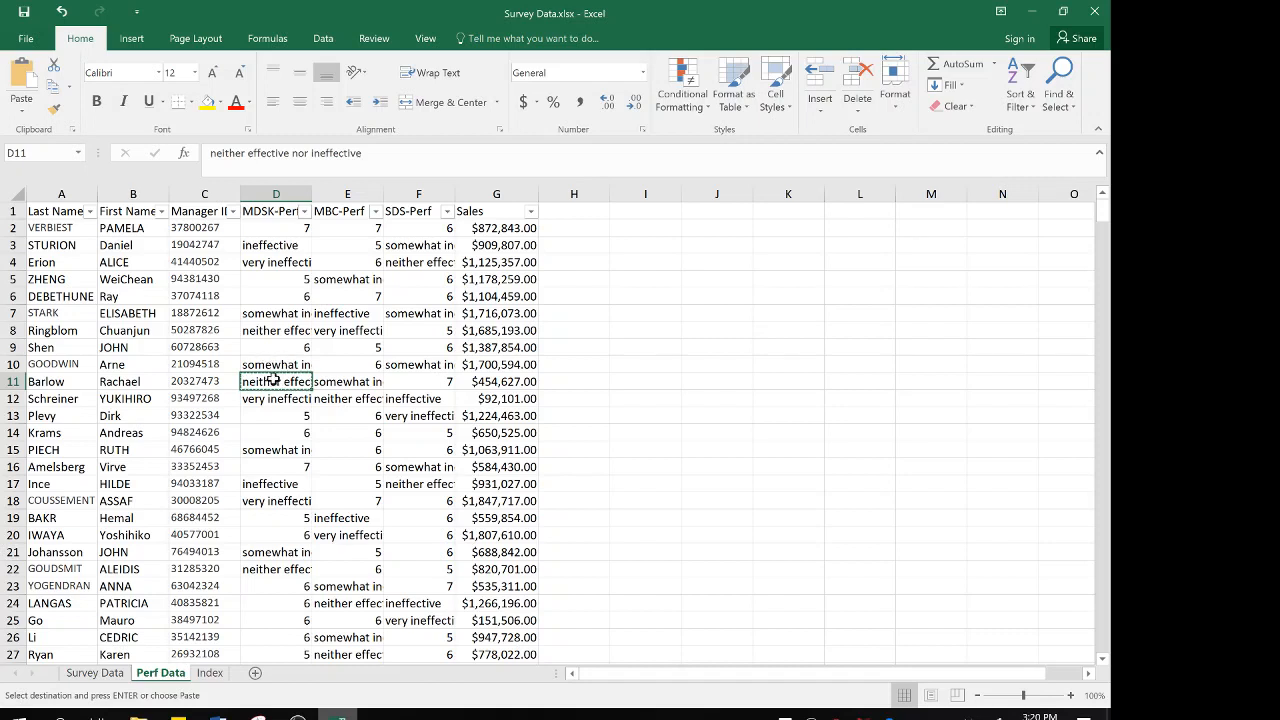
Replace all "neither effective nor ineffective" responses with 4, using the exact phrase copied from cell D11 as the search text
{"action": "key", "text": "ctrl+f"}
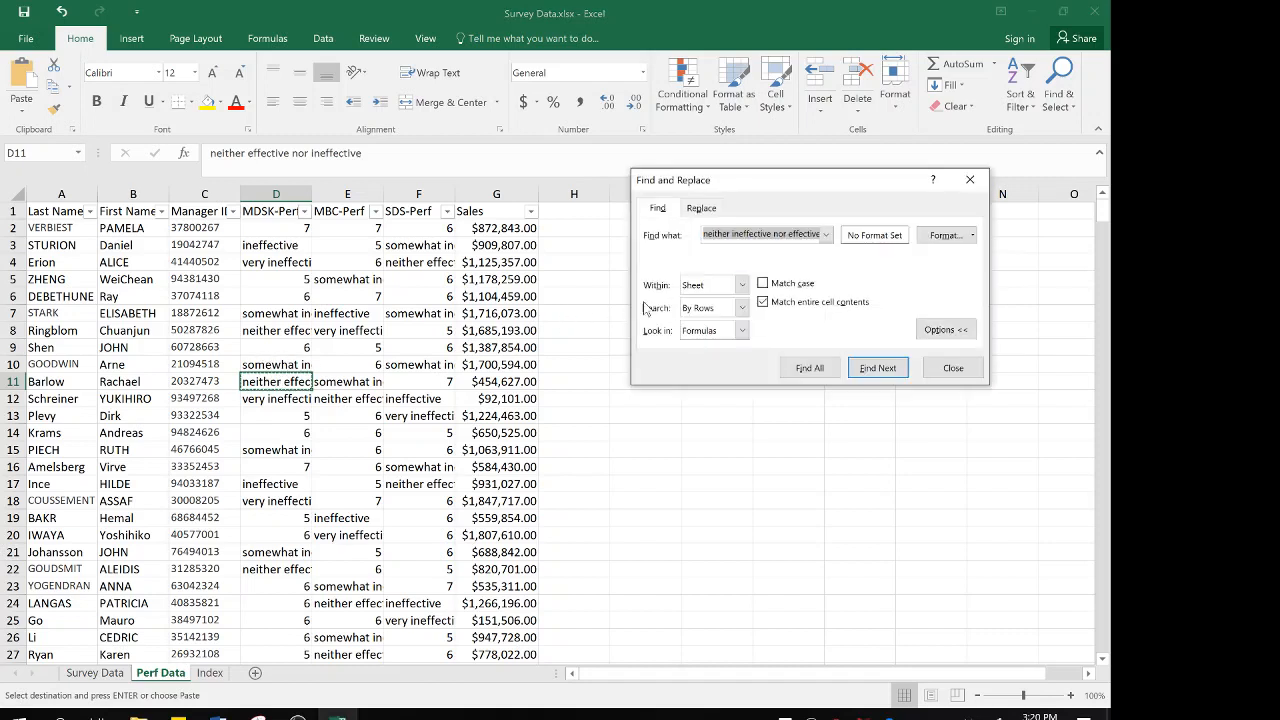
{"action": "left_click", "coordinate": [701, 208]}
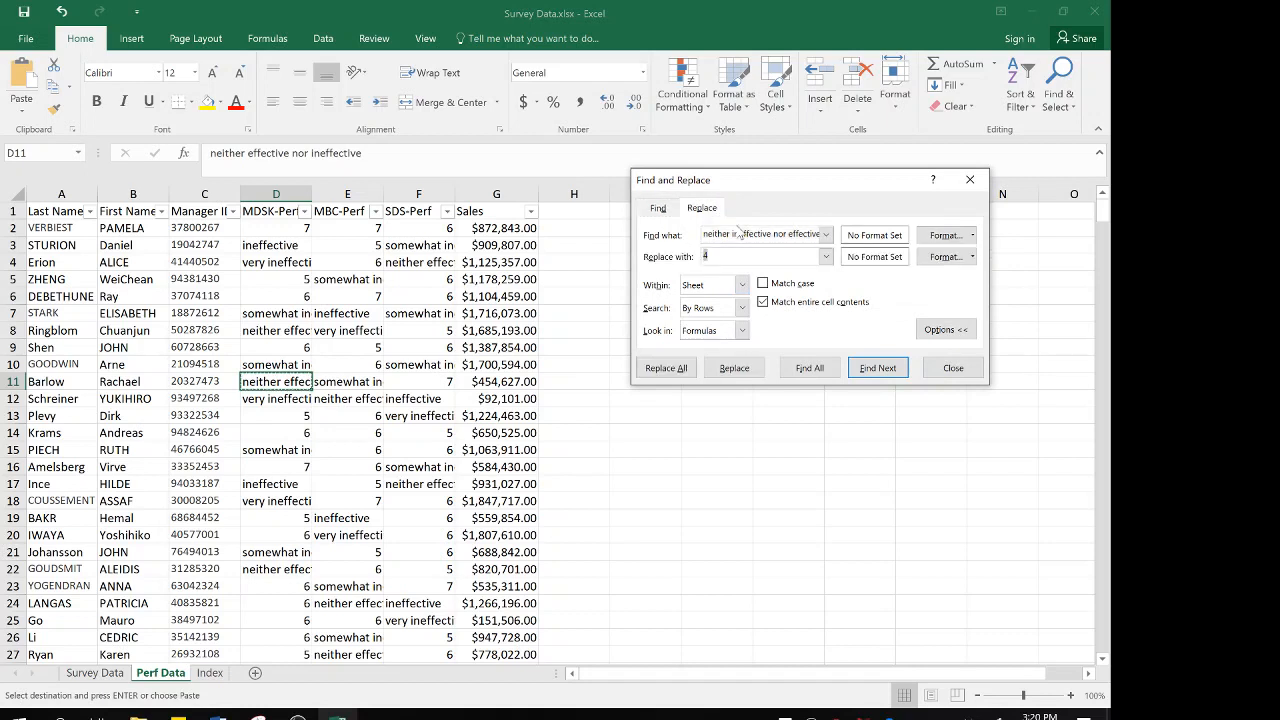
{"action": "left_click", "coordinate": [705, 256]}
{"action": "type", "text": "4"}
{"action": "double_click", "coordinate": [754, 233]}
{"action": "key", "text": "BackSpace"}
{"action": "key", "text": "BackSpace"}
{"action": "key", "text": "BackSpace"}
{"action": "key", "text": "BackSpace"}
{"action": "key", "text": "BackSpace"}
{"action": "key", "text": "BackSpace"}
{"action": "key", "text": "BackSpace"}
{"action": "key", "text": "BackSpace"}
{"action": "key", "text": "BackSpace"}
{"action": "key", "text": "Delete"}
{"action": "key", "text": "Delete"}
{"action": "key", "text": "Delete"}
{"action": "key", "text": "Delete"}
{"action": "key", "text": "Delete"}
{"action": "key", "text": "Delete"}
{"action": "key", "text": "Delete"}
{"action": "key", "text": "Delete"}
{"action": "key", "text": "Delete"}
{"action": "key", "text": "Delete"}
{"action": "key", "text": "Delete"}
{"action": "key", "text": "Delete"}
{"action": "key", "text": "Delete"}
{"action": "key", "text": "Delete"}
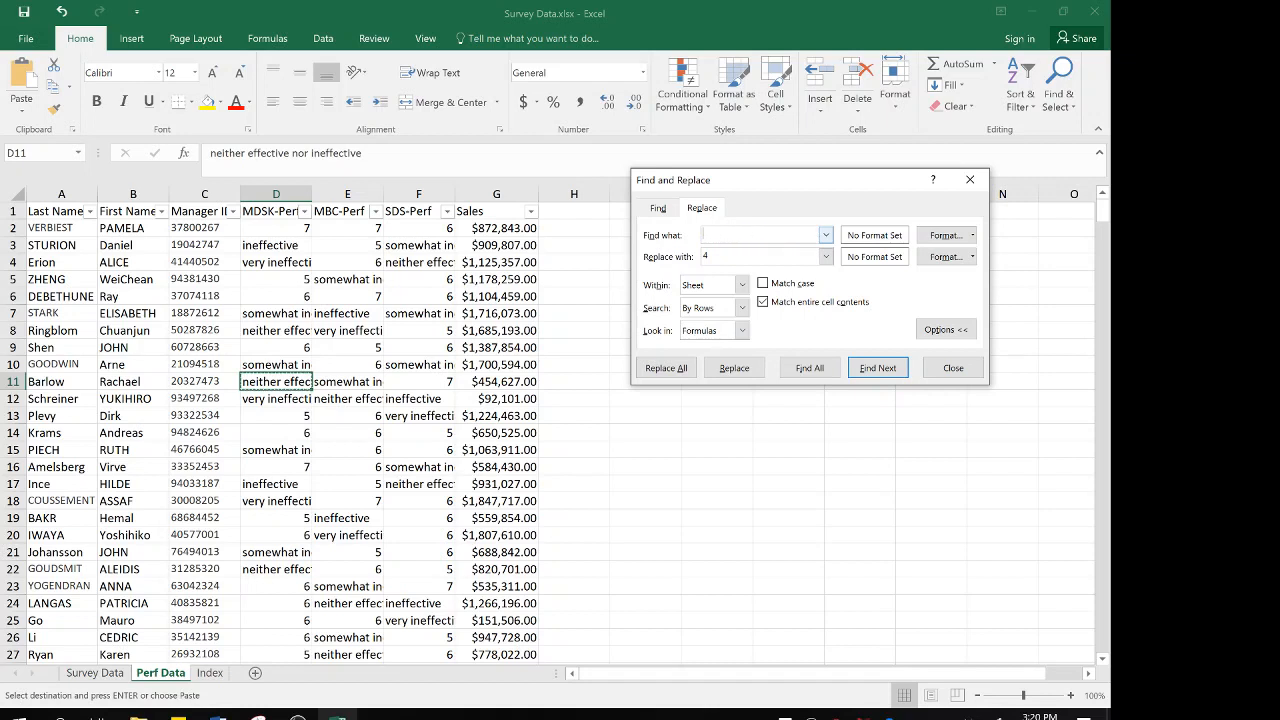
{"action": "type", "text": "neither effective nor ineffective"}
{"action": "left_click", "coordinate": [672, 368]}
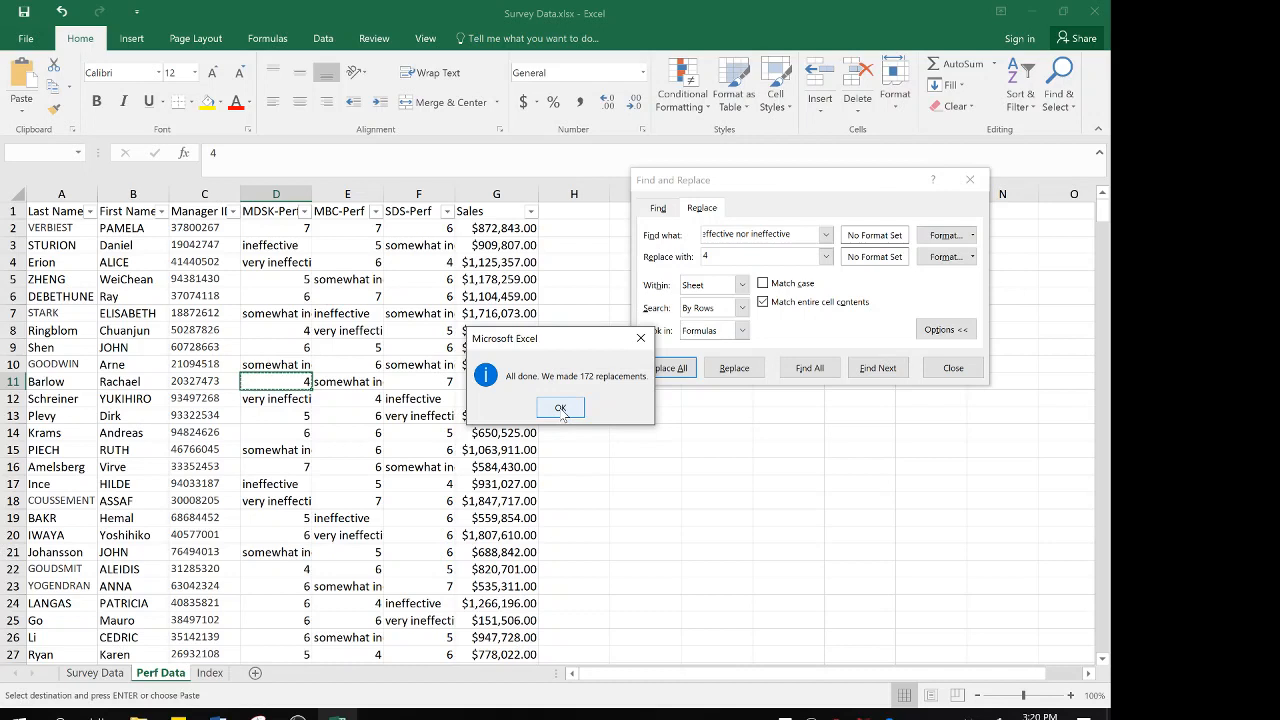
{"action": "left_click", "coordinate": [561, 408]}
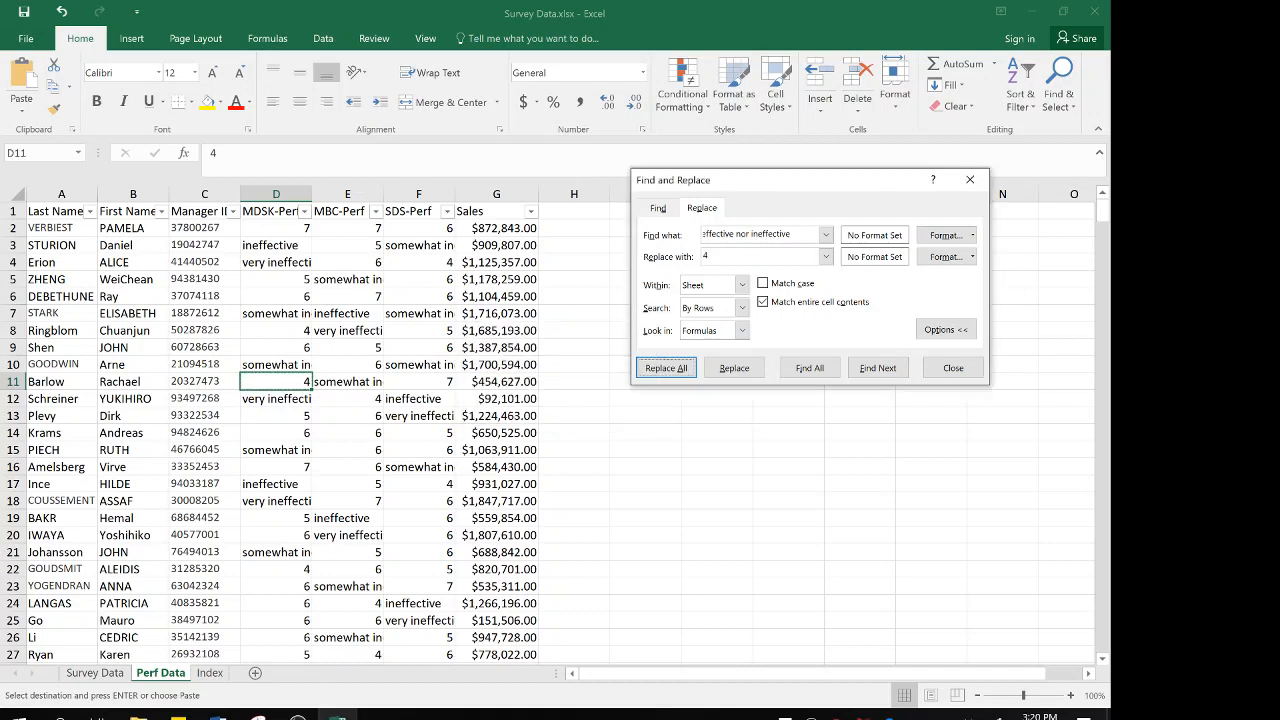
Replace all "somewhat ineffective" responses on the Perf Data sheet with 3
{"action": "key", "text": "BackSpace"}
{"action": "key", "text": "BackSpace"}
{"action": "key", "text": "BackSpace"}
{"action": "key", "text": "BackSpace"}
{"action": "key", "text": "BackSpace"}
{"action": "key", "text": "BackSpace"}
{"action": "key", "text": "BackSpace"}
{"action": "key", "text": "BackSpace"}
{"action": "key", "text": "BackSpace"}
{"action": "key", "text": "BackSpace"}
{"action": "key", "text": "BackSpace"}
{"action": "key", "text": "BackSpace"}
{"action": "key", "text": "BackSpace"}
{"action": "key", "text": "BackSpace"}
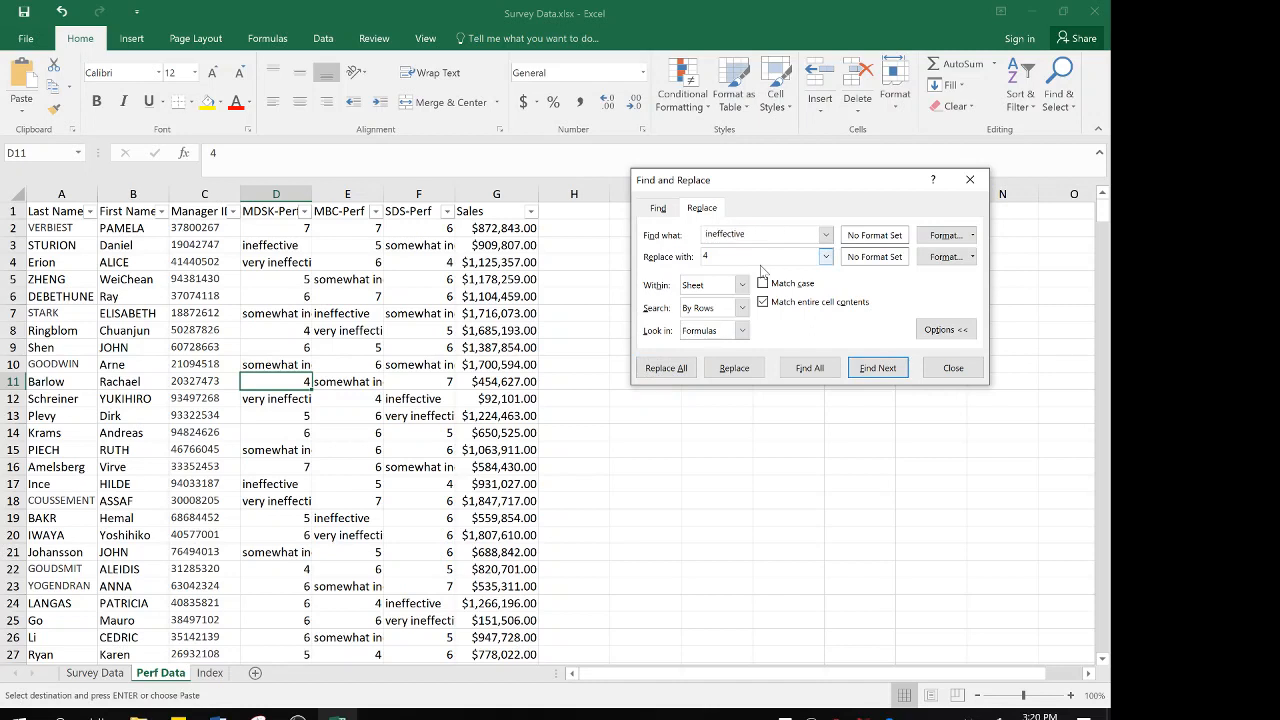
{"action": "type", "text": "somewhat"}
{"action": "left_click", "coordinate": [760, 257]}
{"action": "key", "text": "BackSpace"}
{"action": "type", "text": "3"}
{"action": "left_click", "coordinate": [666, 368]}
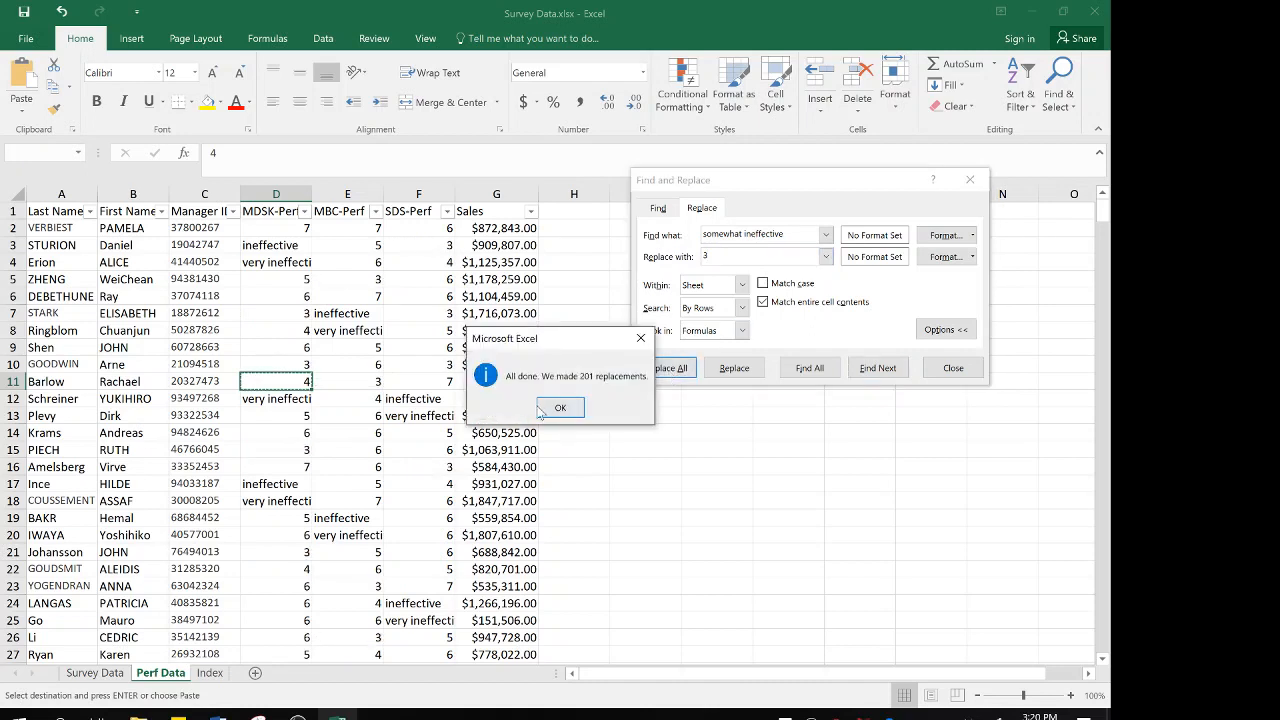
{"action": "left_click", "coordinate": [558, 408]}
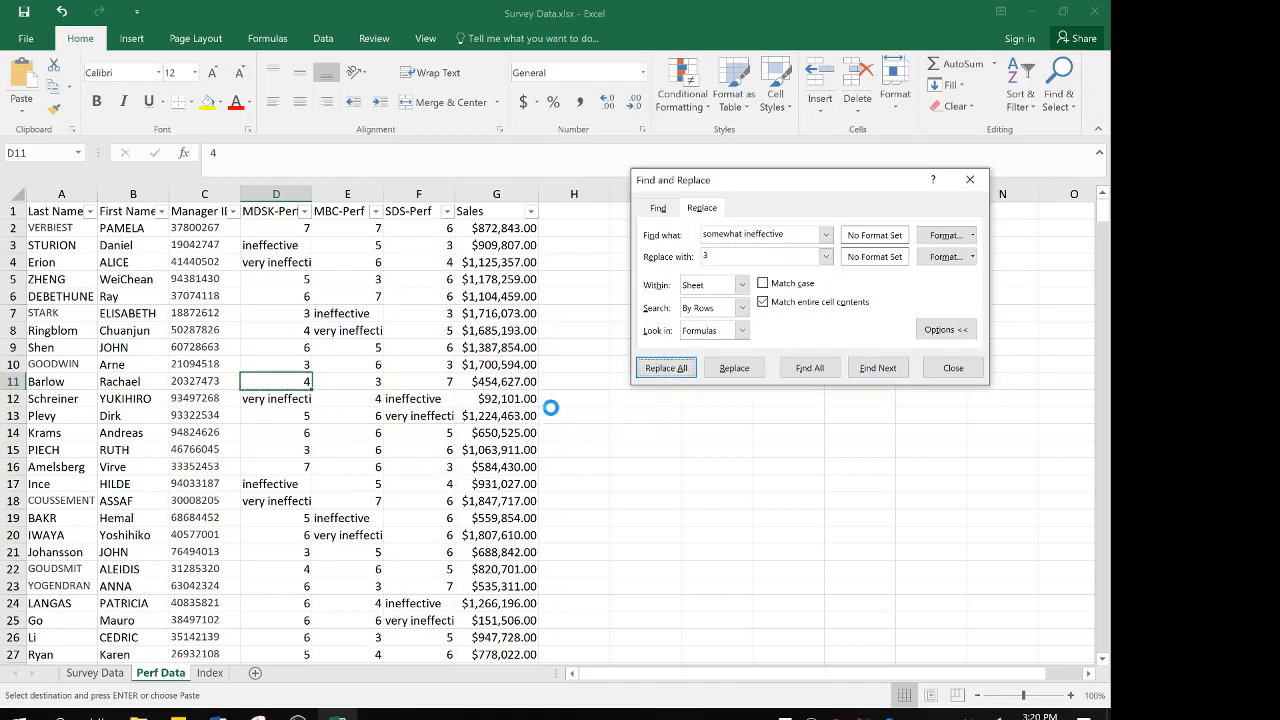
Replace all "ineffective" responses on the Perf Data sheet with 2
{"action": "double_click", "coordinate": [722, 234]}
{"action": "key", "text": "BackSpace"}
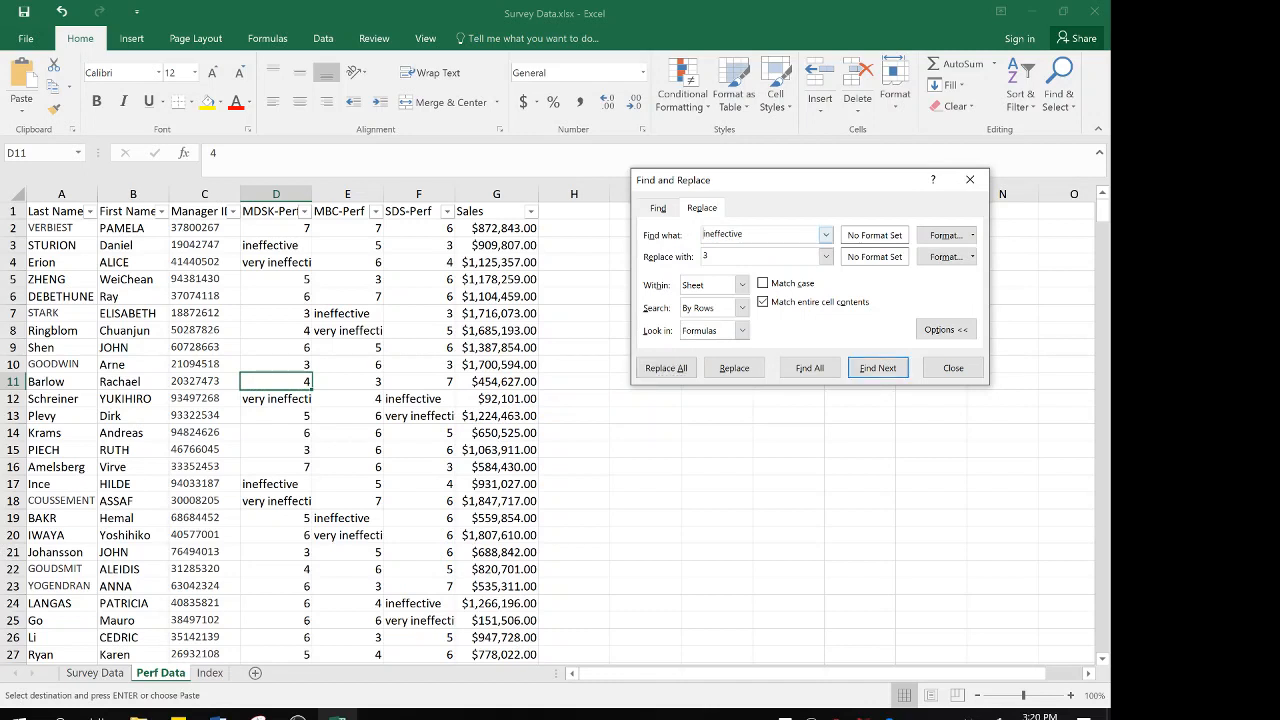
{"action": "key", "text": "BackSpace"}
{"action": "type", "text": "2"}
{"action": "left_click", "coordinate": [666, 368]}
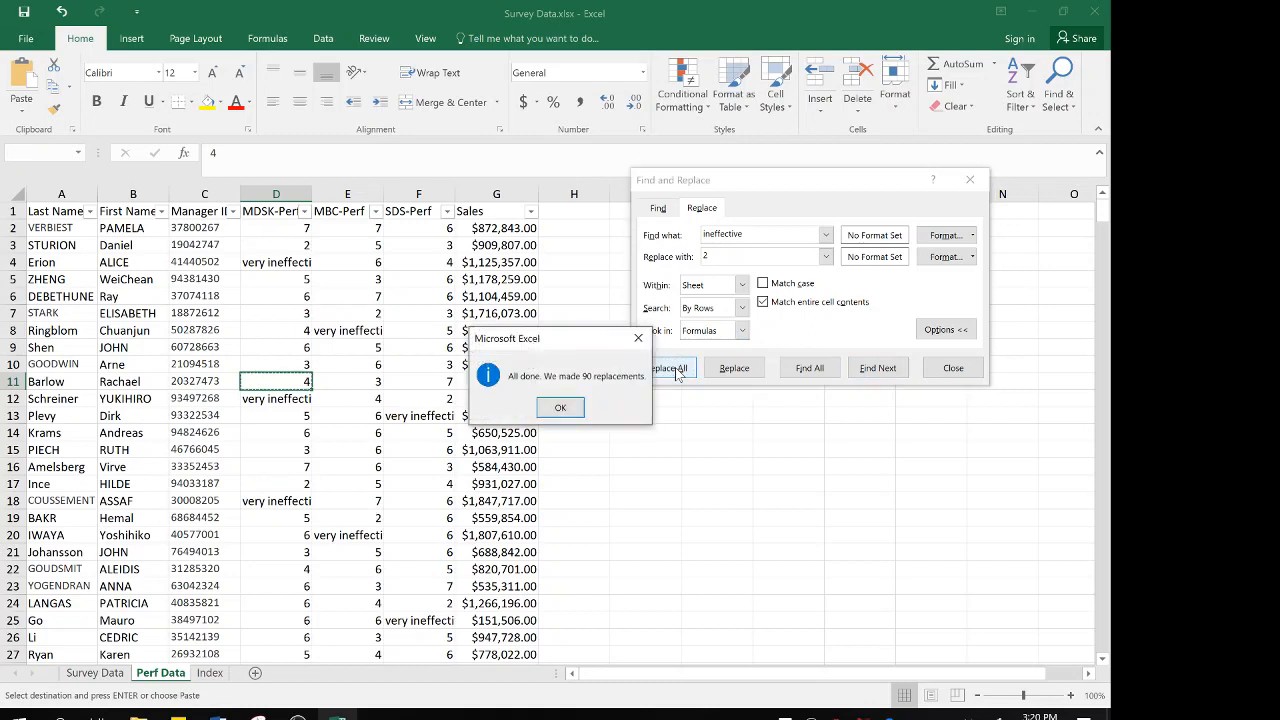
{"action": "left_click", "coordinate": [562, 404]}
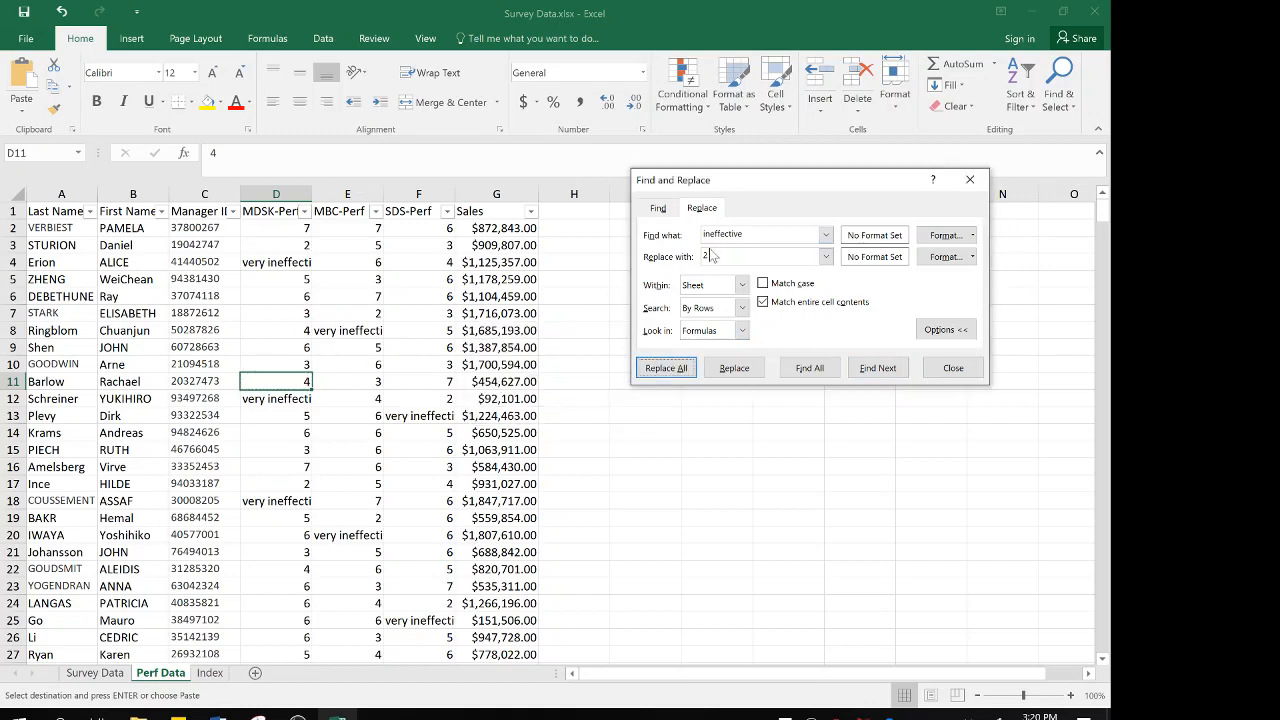
Replace all "very ineffective" responses on the Perf Data sheet with 1, and close the find-and-replace dialog
{"action": "left_click", "coordinate": [712, 257]}
{"action": "key", "text": "BackSpace"}
{"action": "type", "text": "1"}
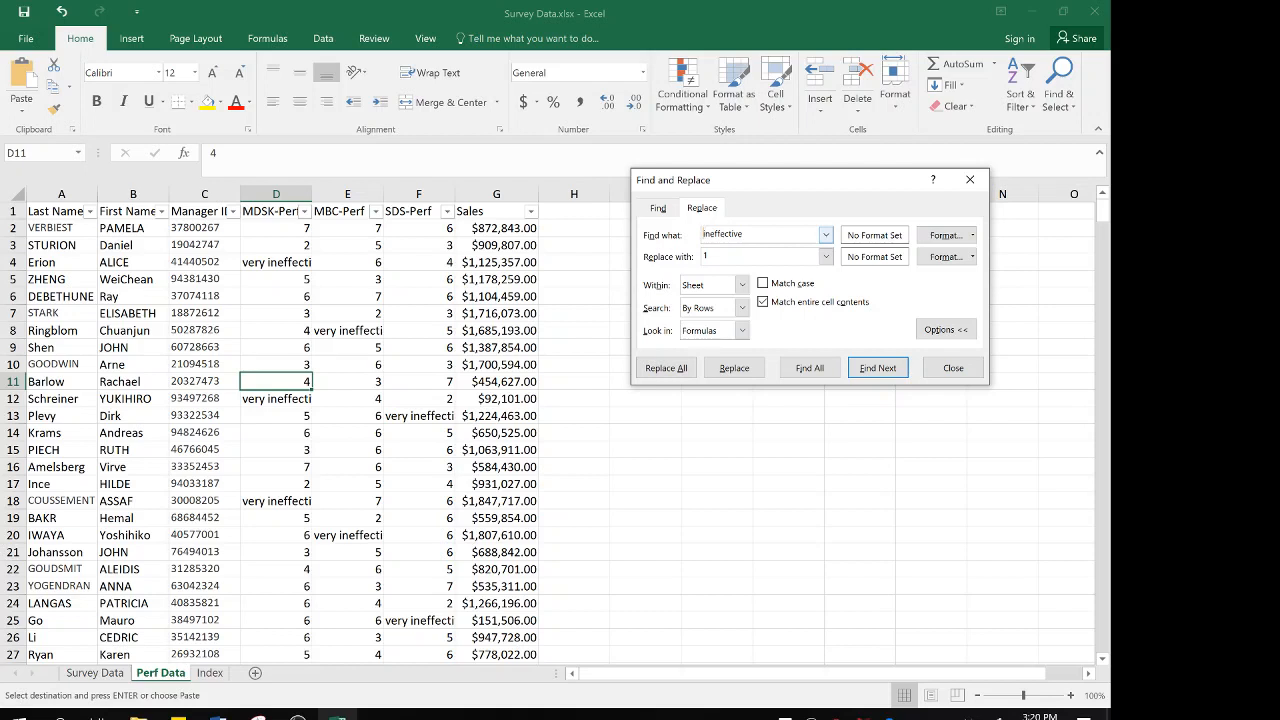
{"action": "left_click", "coordinate": [702, 234]}
{"action": "type", "text": "very"}
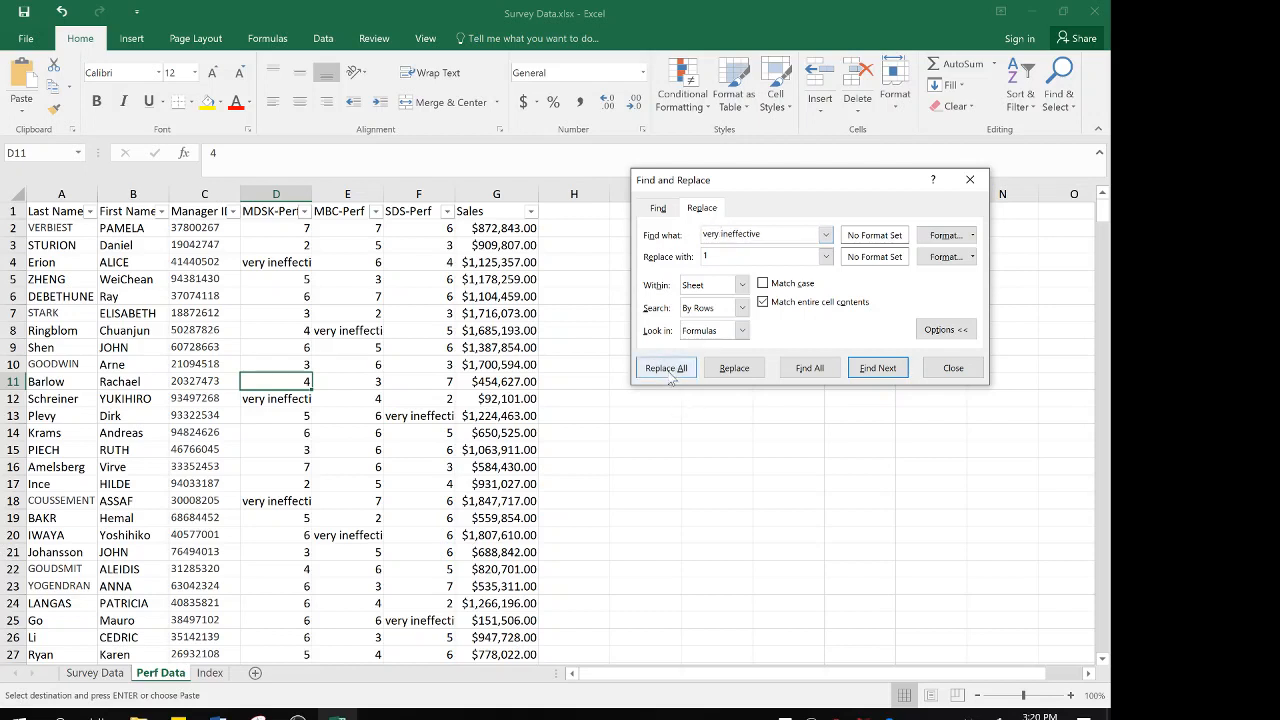
{"action": "left_click", "coordinate": [668, 369]}
{"action": "left_click", "coordinate": [575, 407]}
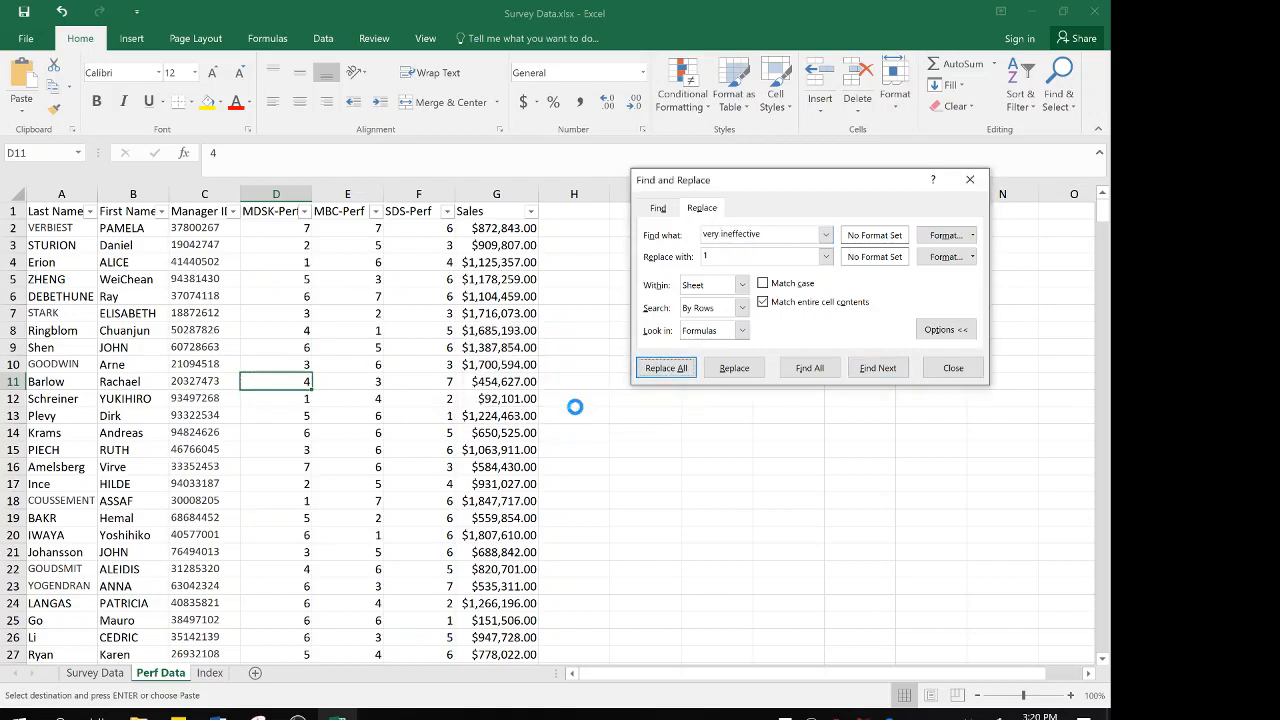
{"action": "left_click", "coordinate": [952, 367]}
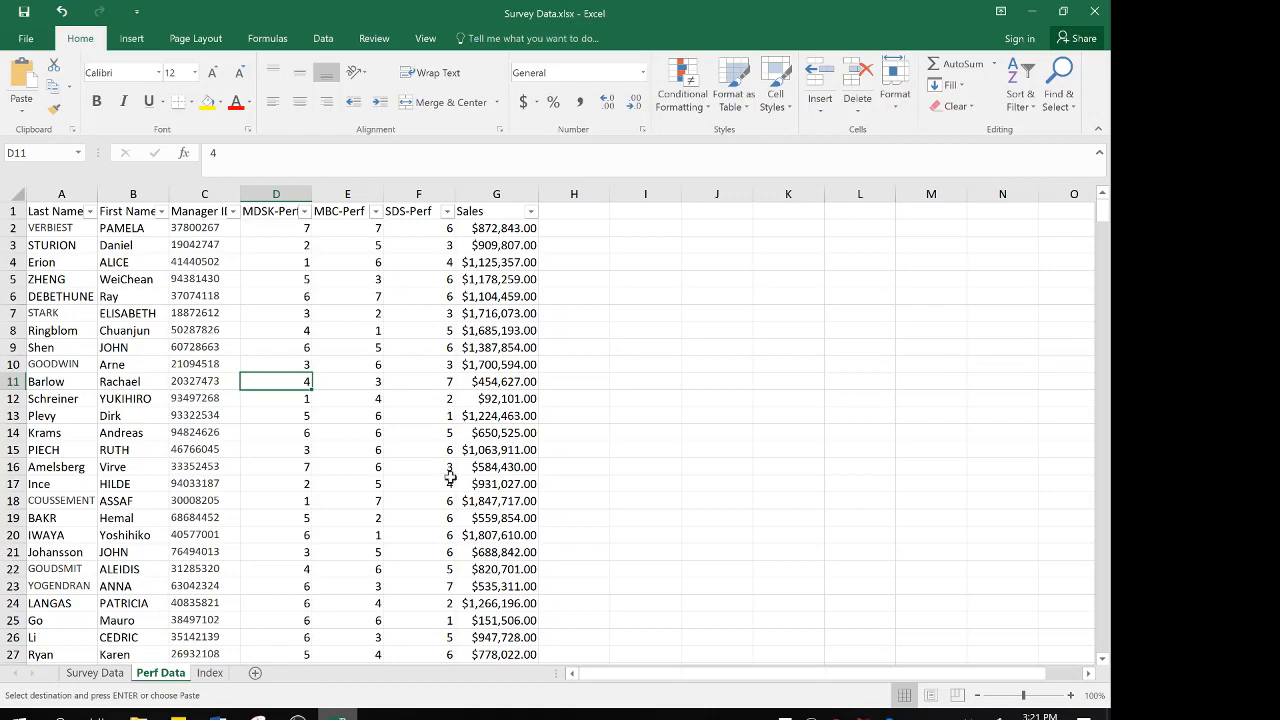
Switch to the Data Cleaning Assignment Instructions document in Word and bold item 5 on recoding scale responses, including its sub-item a
{"action": "mouse_move", "coordinate": [220, 712]}
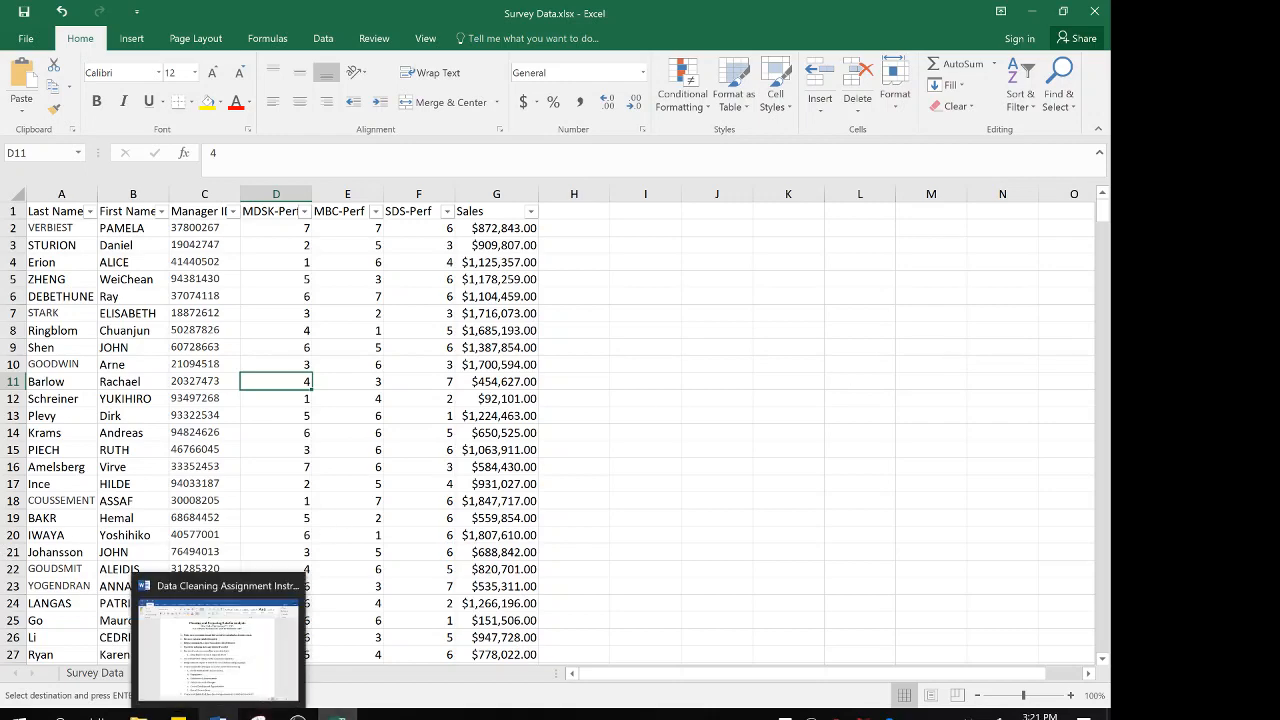
{"action": "left_click", "coordinate": [220, 645]}
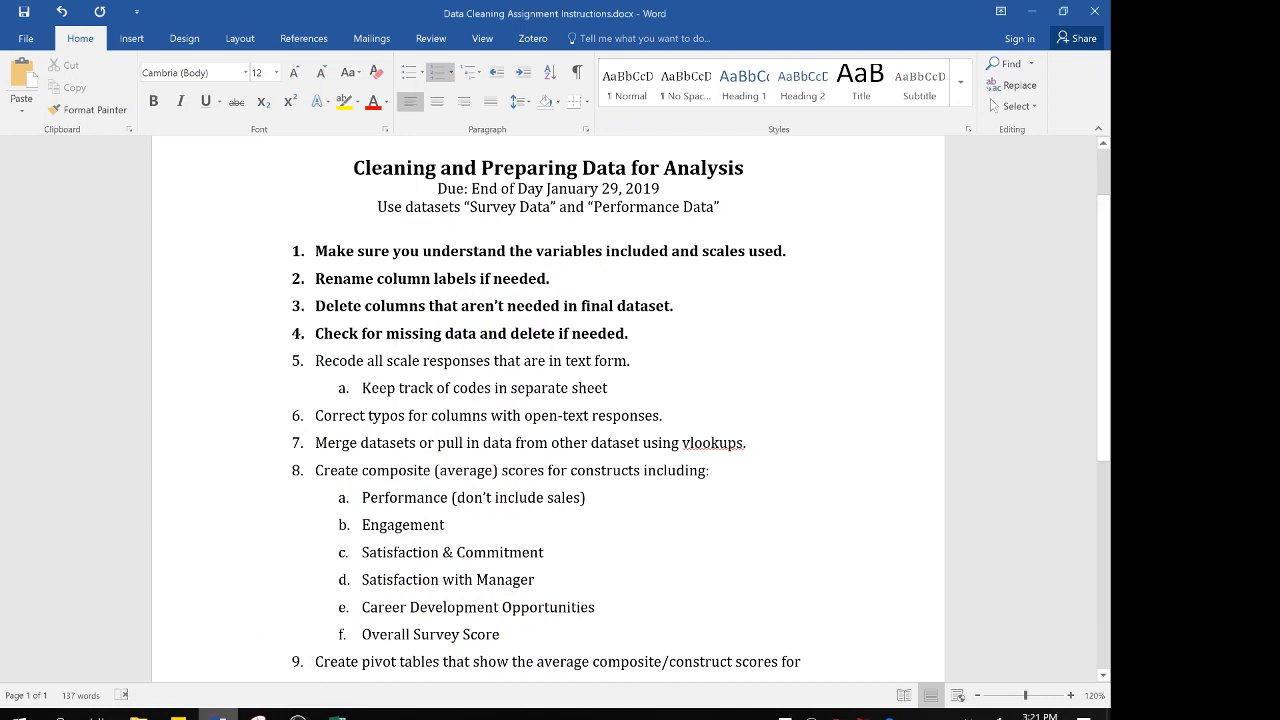
{"action": "left_click_drag", "start_coordinate": [615, 392], "coordinate": [296, 370]}
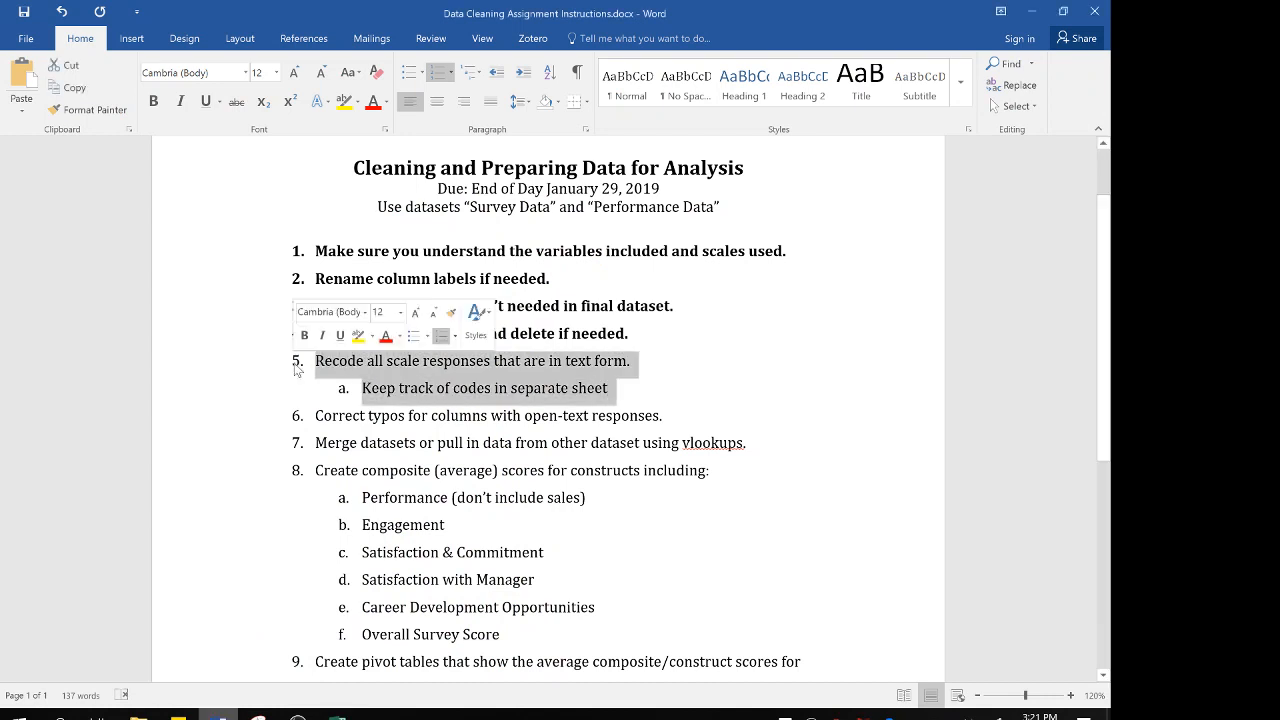
{"action": "key", "text": "ctrl+b"}
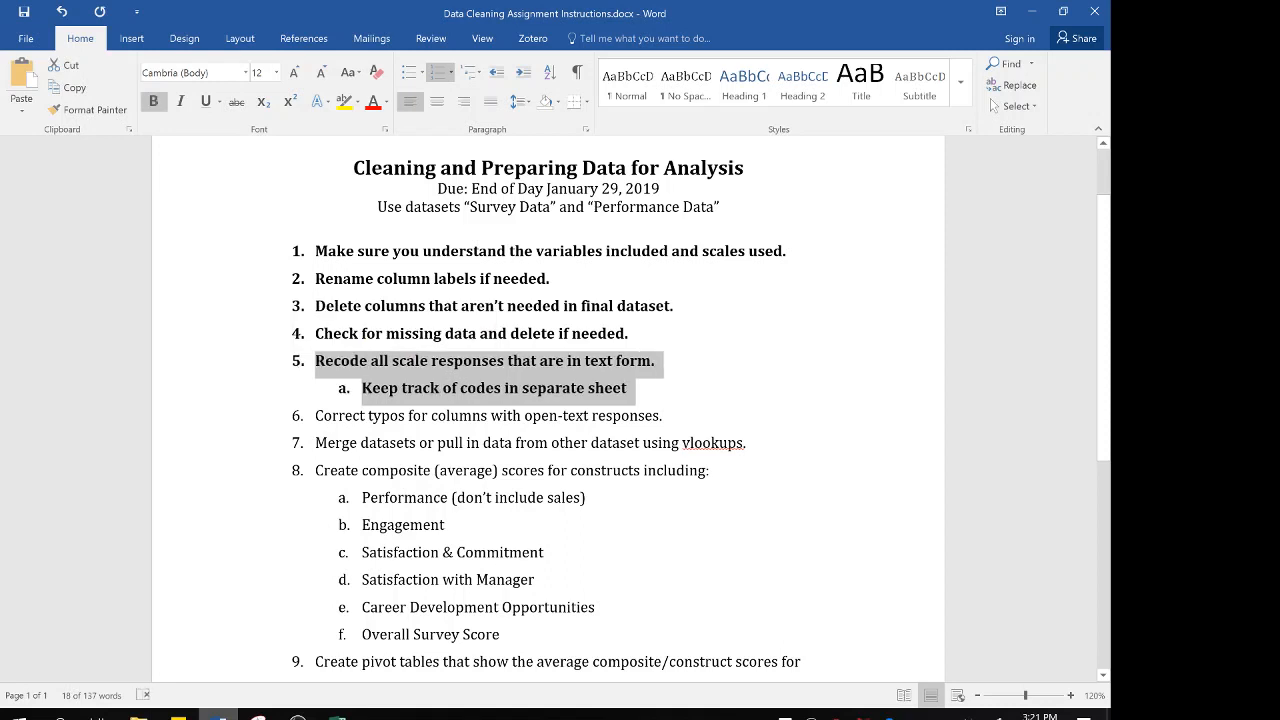
{"action": "left_click", "coordinate": [405, 443]}
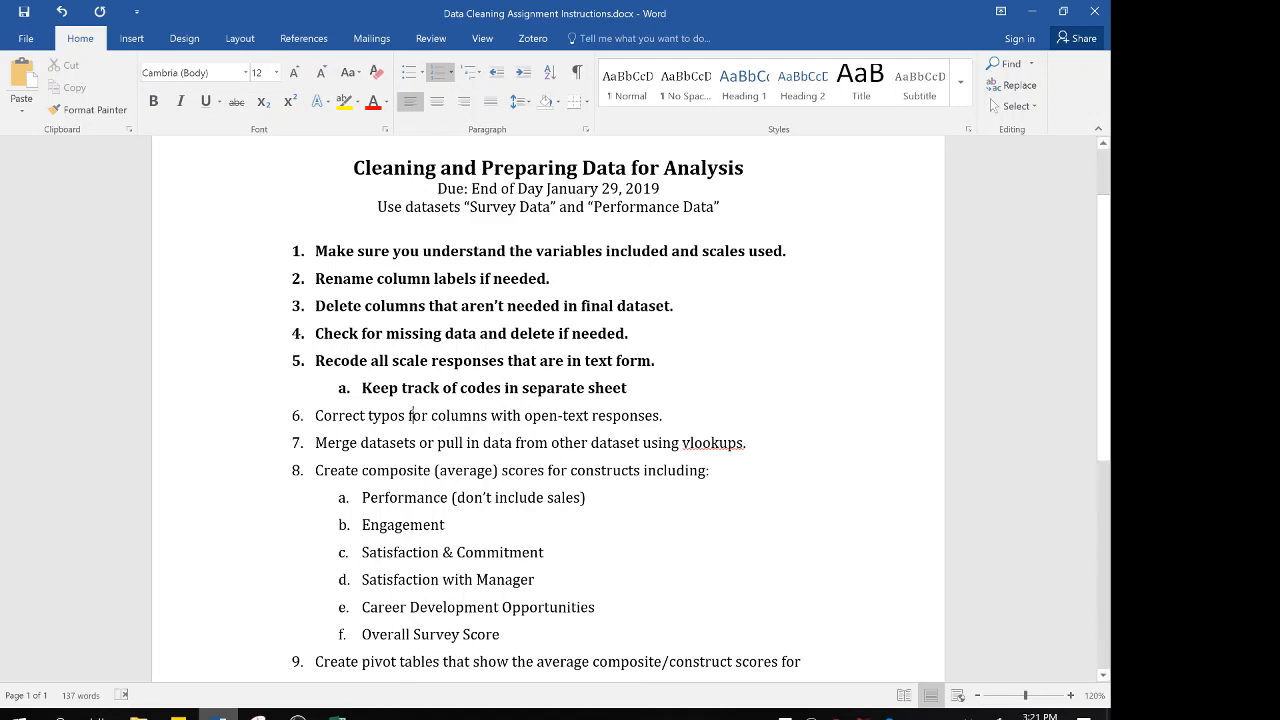
Switch back to the Survey Data workbook in Excel and filter the Survey Data sheet's Dept column for entries containing "mark"
{"action": "mouse_move", "coordinate": [338, 714]}
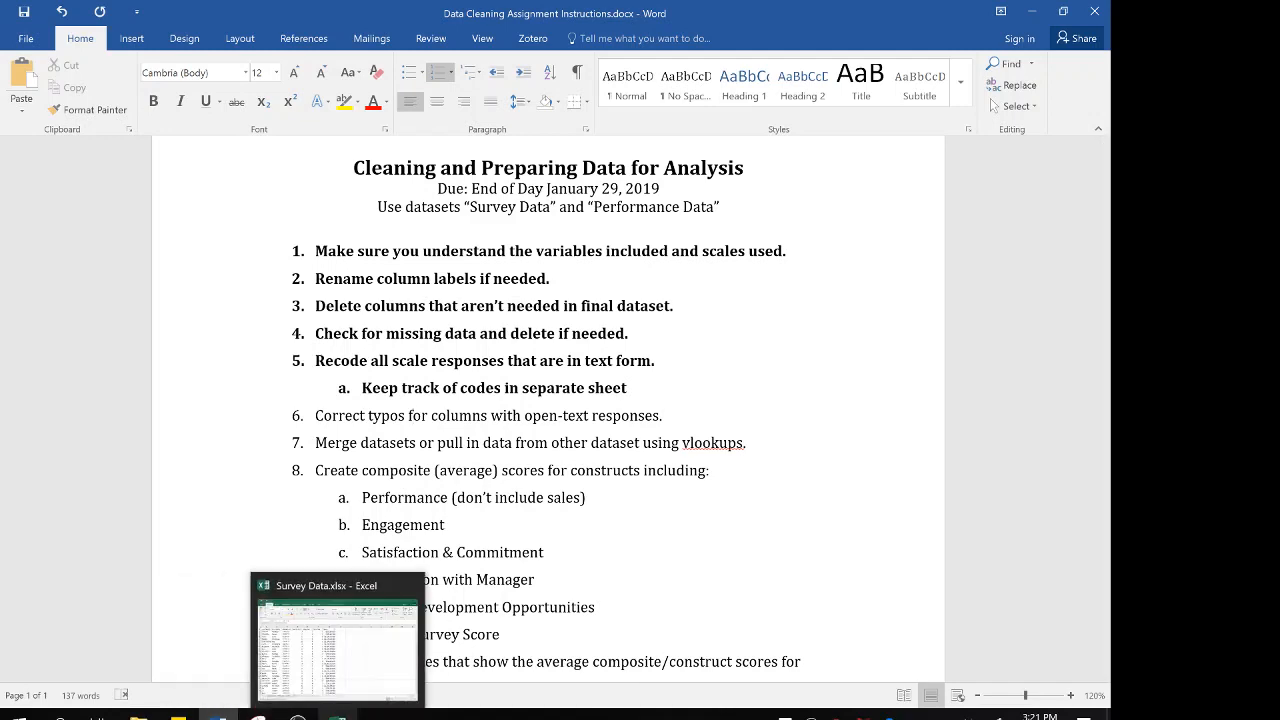
{"action": "left_click", "coordinate": [358, 656]}
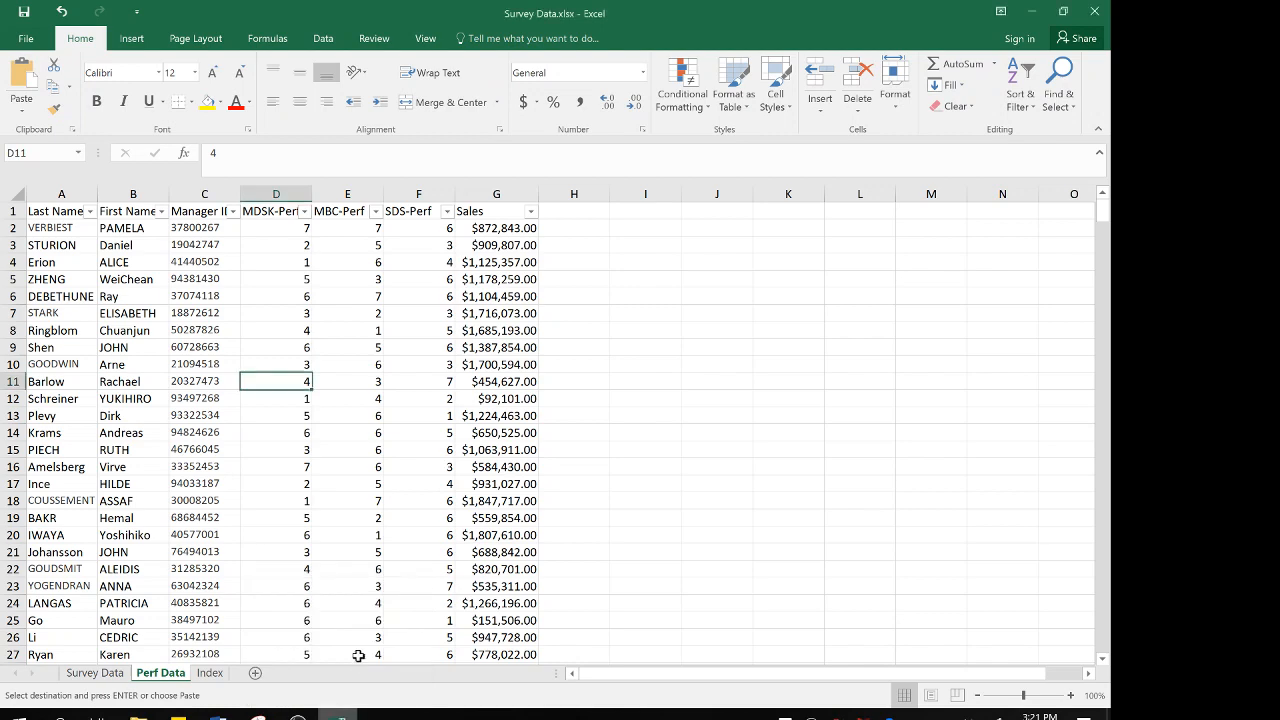
{"action": "left_click", "coordinate": [95, 673]}
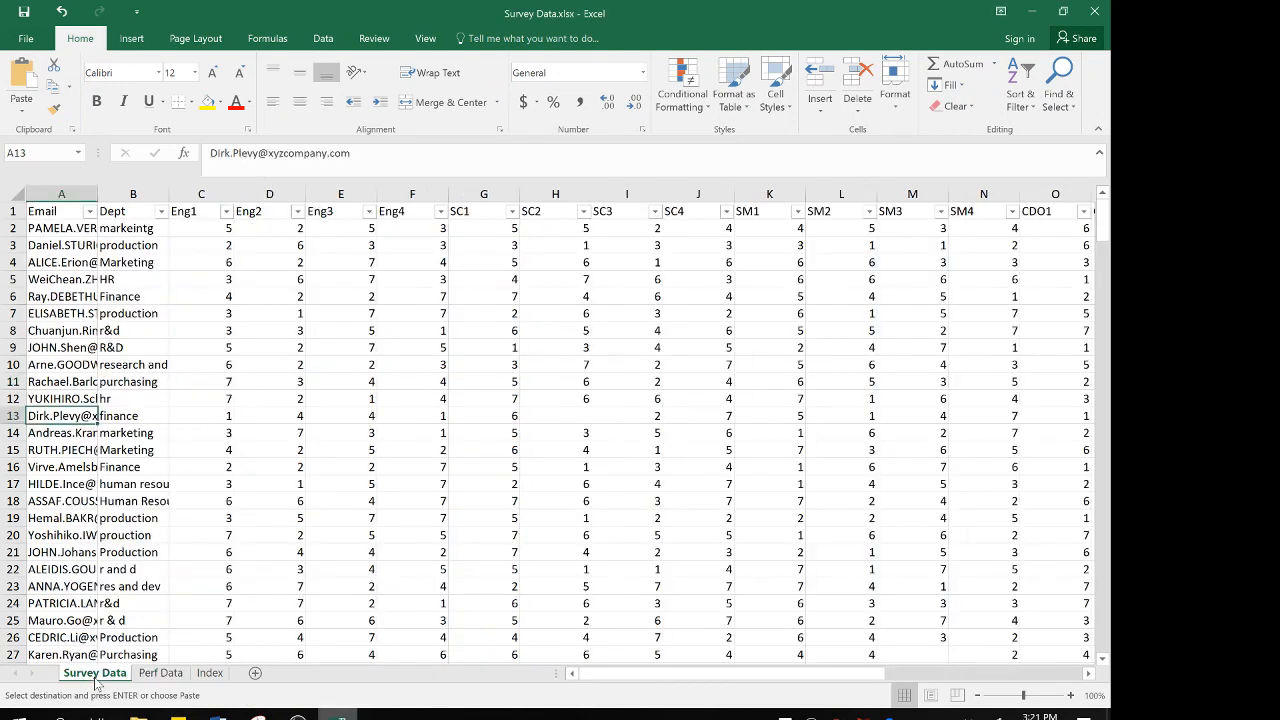
{"action": "left_click", "coordinate": [132, 190]}
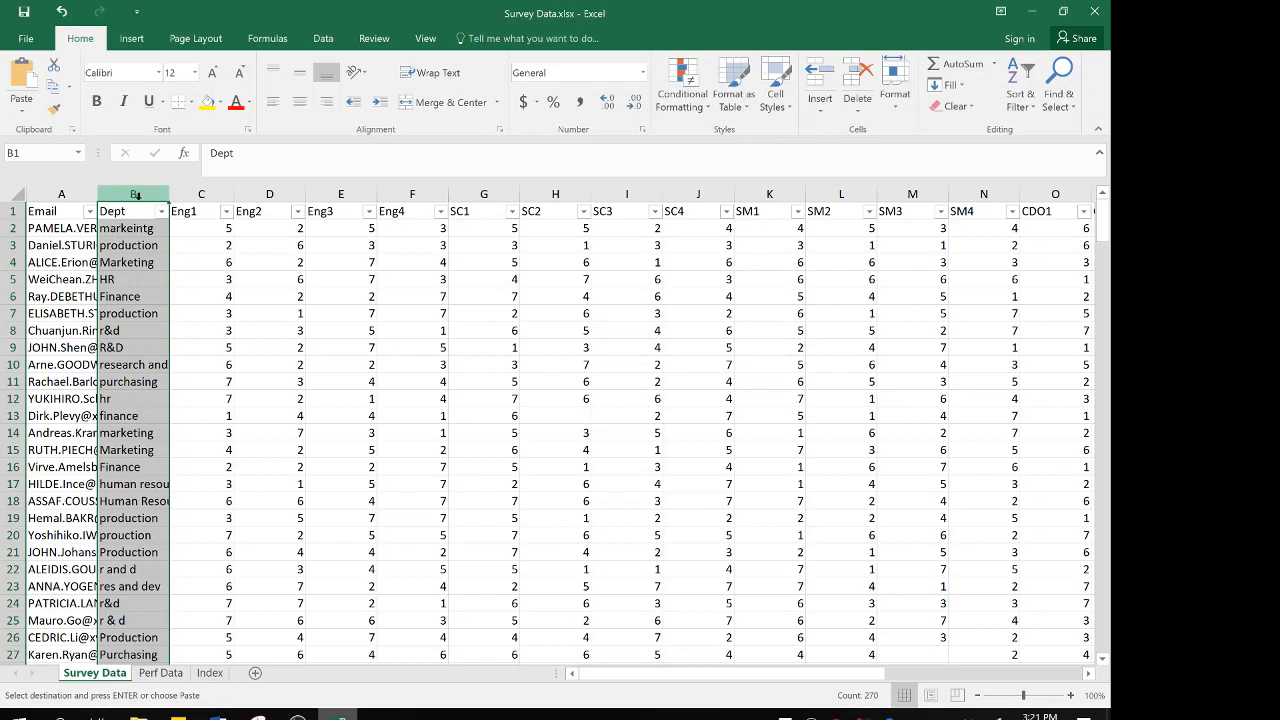
{"action": "left_click", "coordinate": [138, 210]}
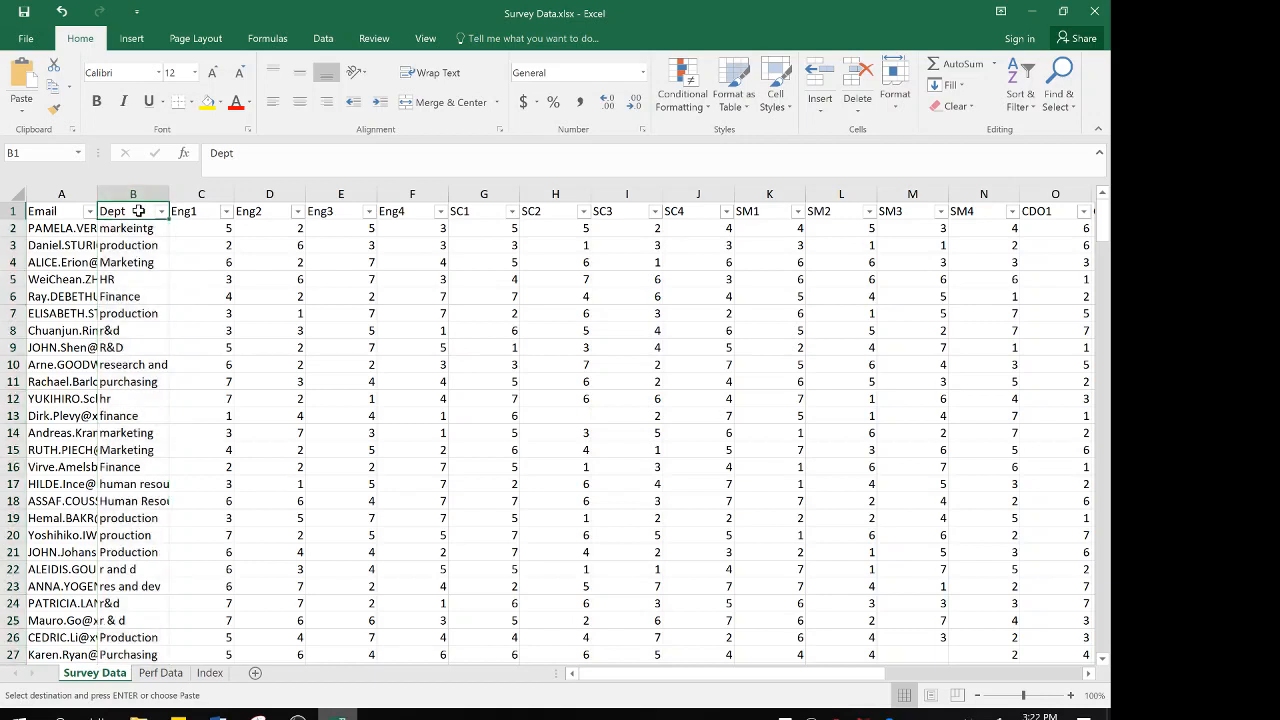
{"action": "left_click", "coordinate": [162, 213]}
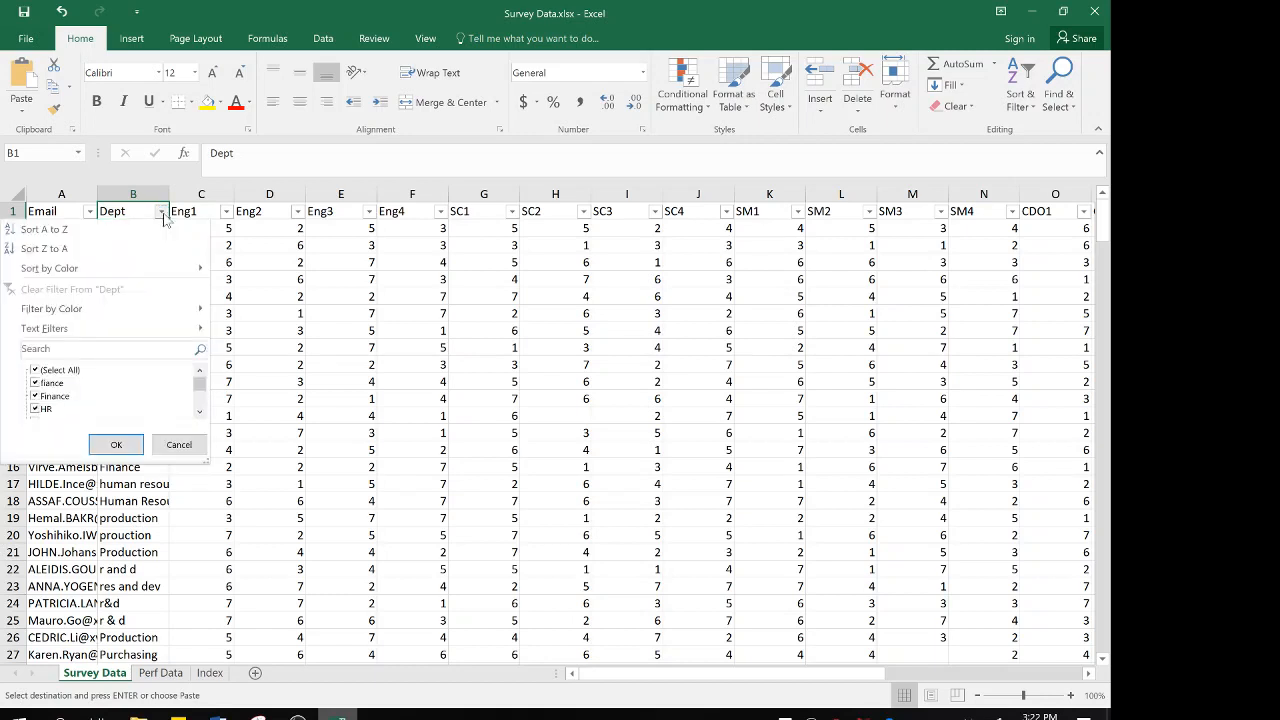
{"action": "left_click", "coordinate": [80, 349]}
{"action": "type", "text": "mark"}
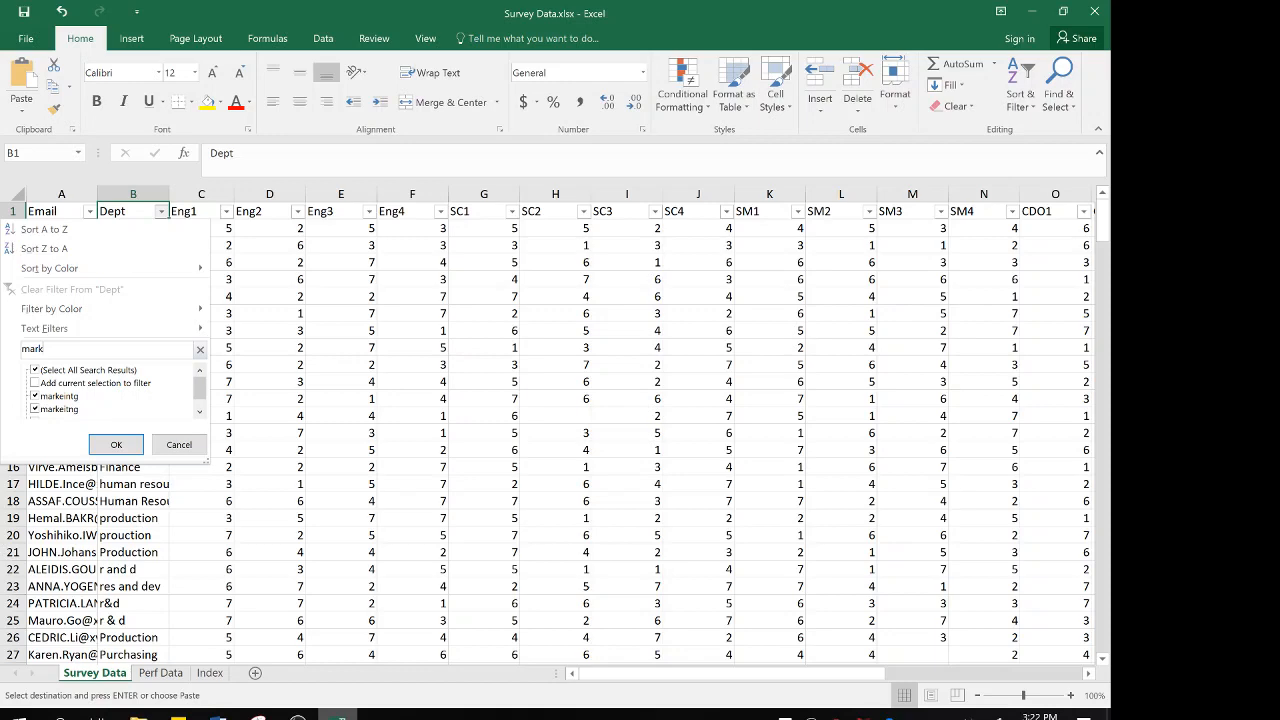
{"action": "key", "text": "Return"}
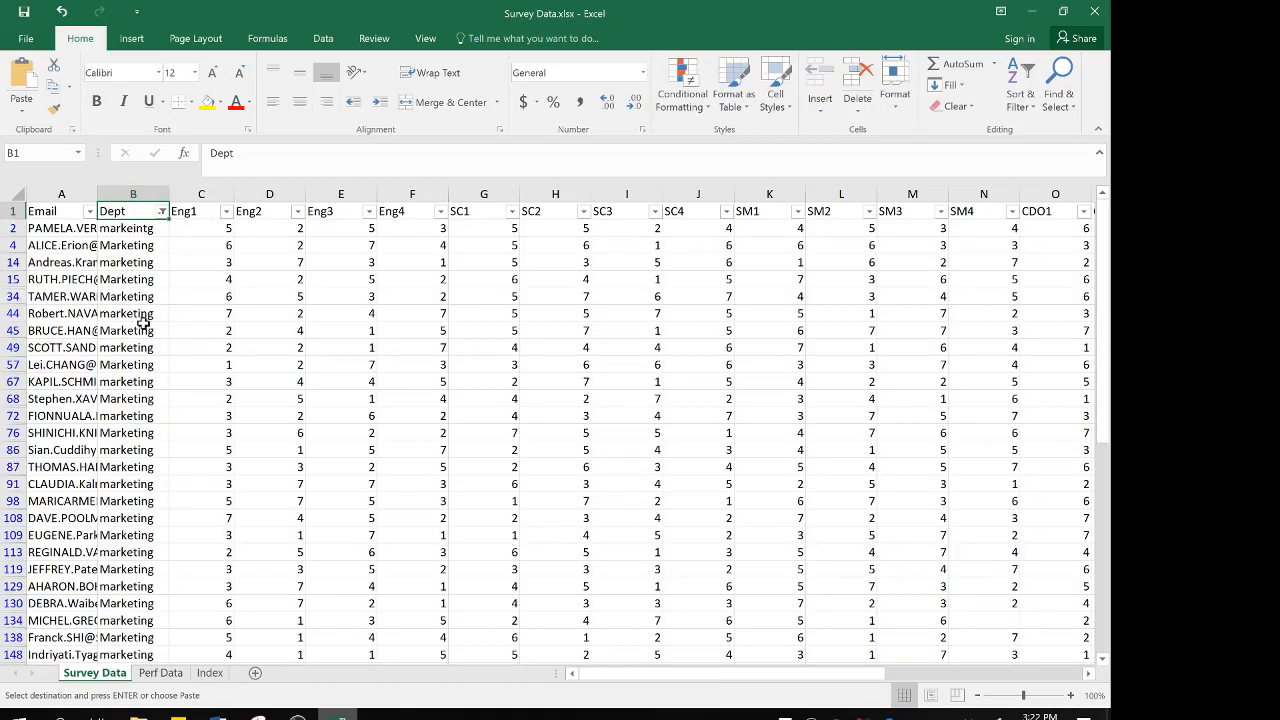
{"action": "scroll", "coordinate": [145, 485], "scroll_direction": "down", "scroll_amount": 10}
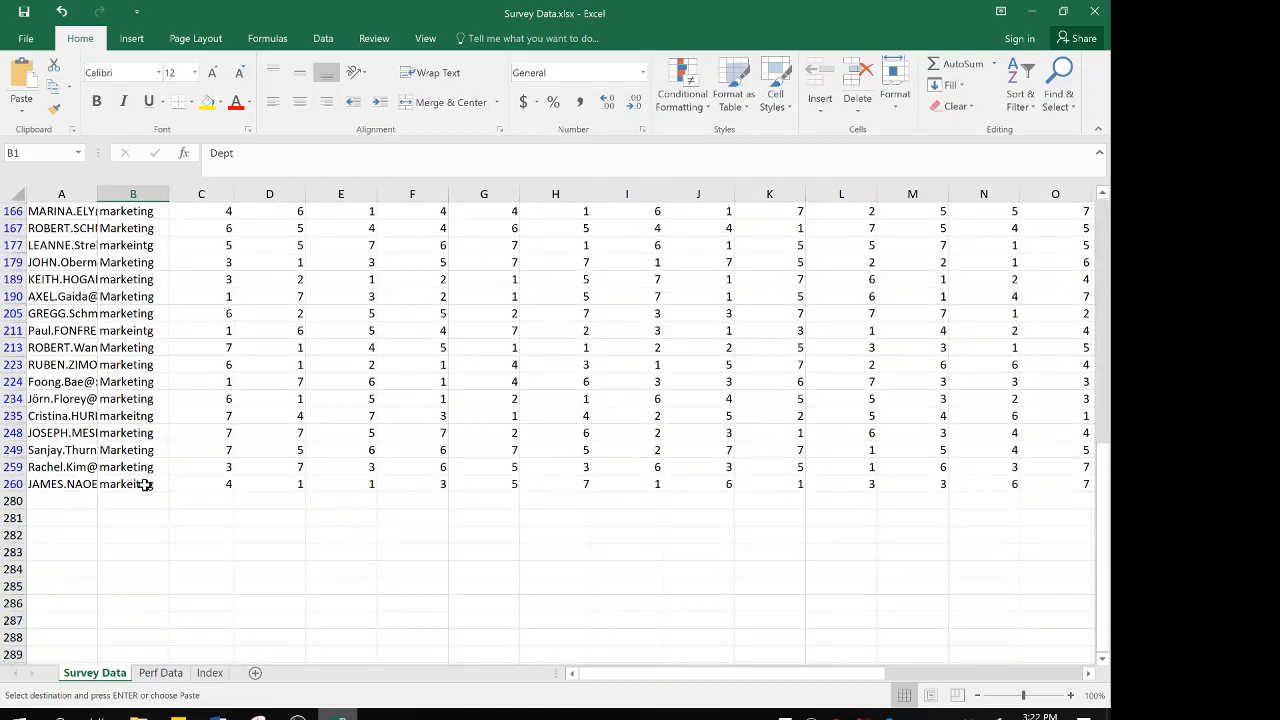
{"action": "scroll", "coordinate": [145, 485], "scroll_direction": "up", "scroll_amount": 10}
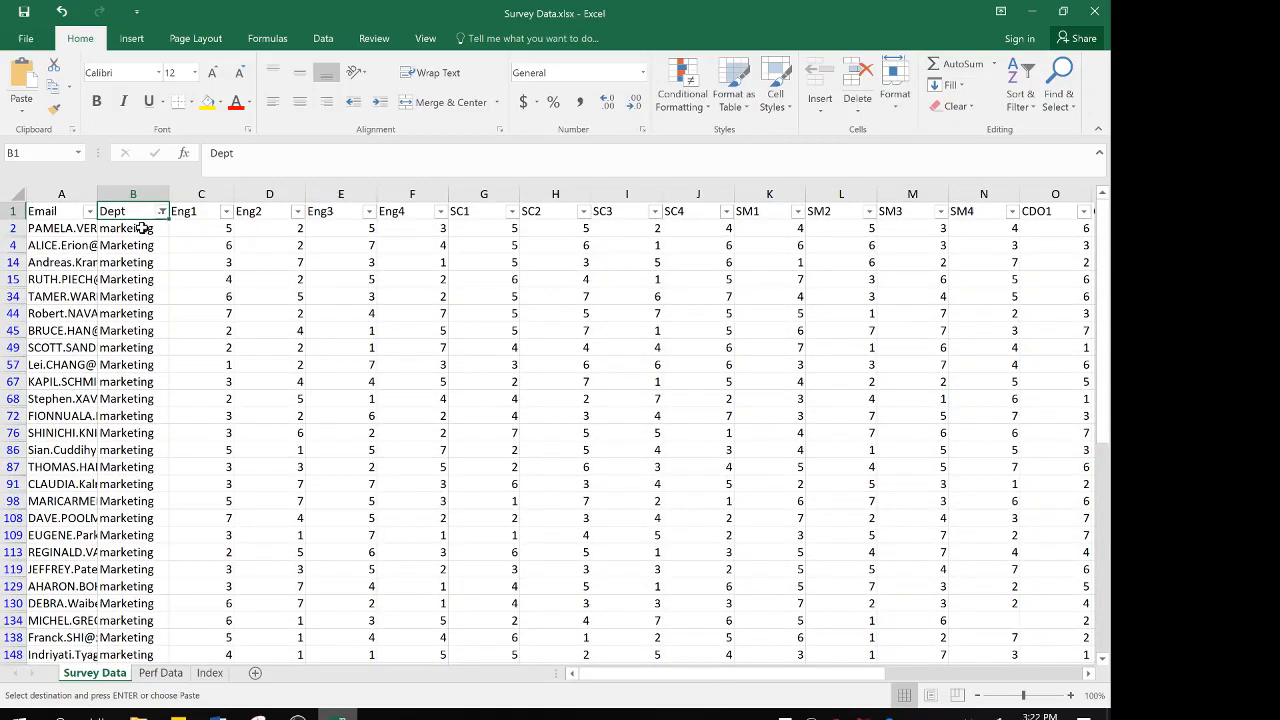
Enter Marketing in cell B2 and fill it down through all the filtered Dept rows
{"action": "left_click", "coordinate": [143, 228]}
{"action": "type", "text": "Marketing"}
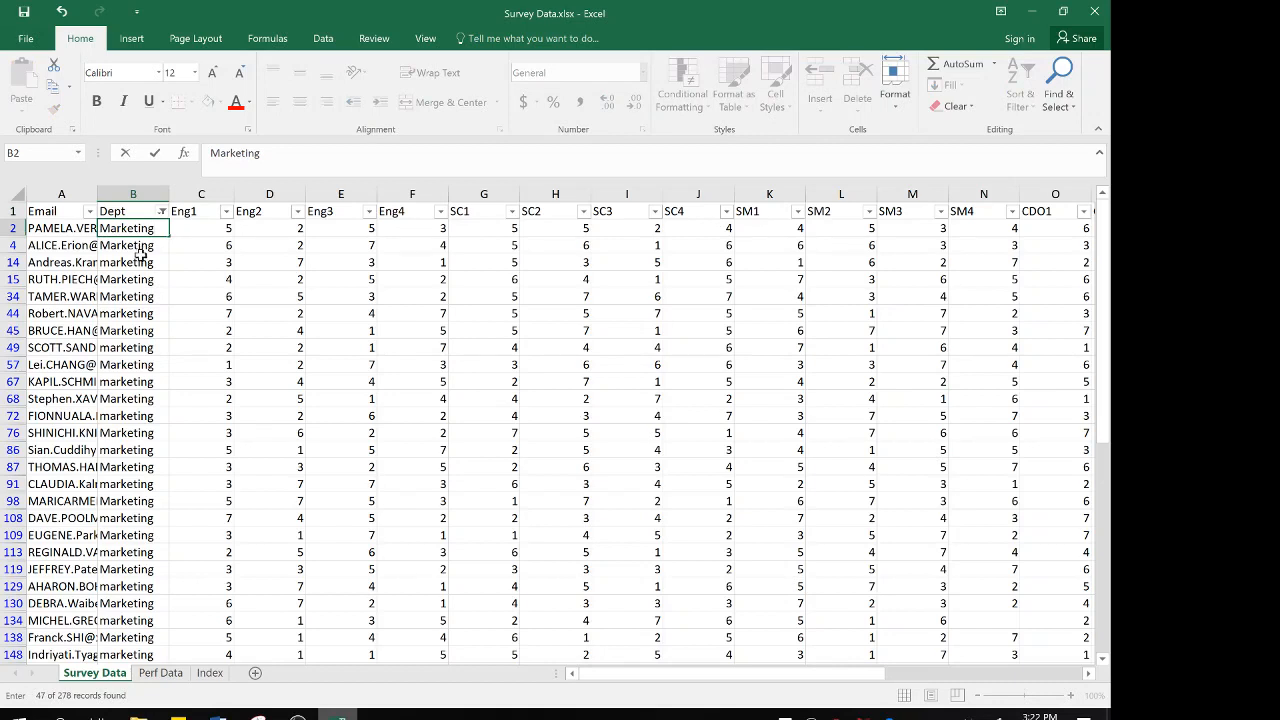
{"action": "key", "text": "ctrl+Return"}
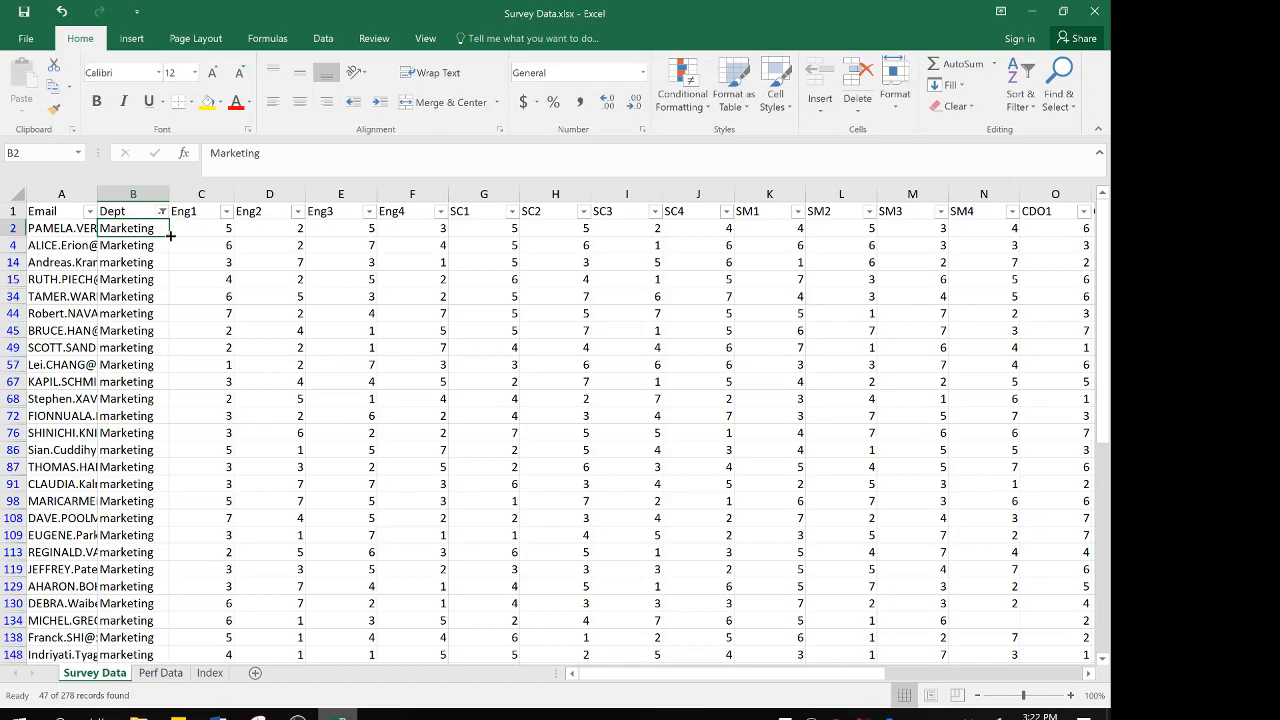
{"action": "left_click_drag", "start_coordinate": [171, 236], "coordinate": [155, 594]}
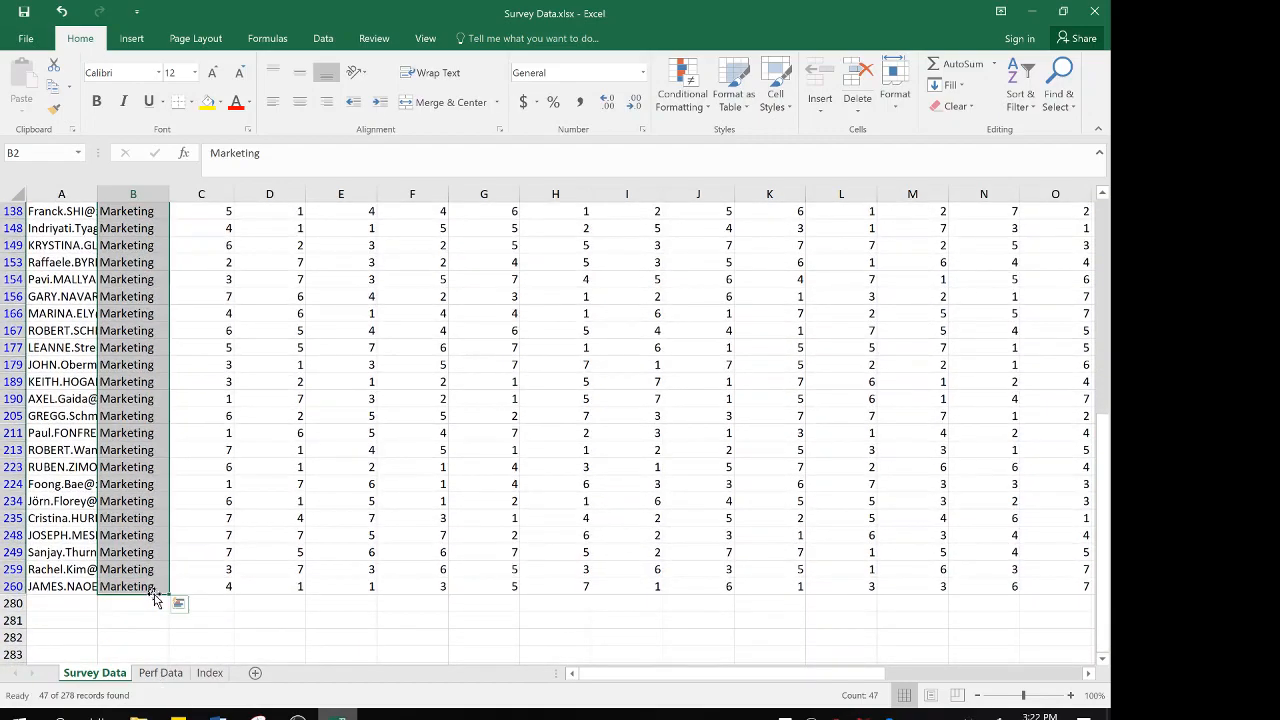
{"action": "scroll", "coordinate": [134, 332], "scroll_direction": "up", "scroll_amount": 8}
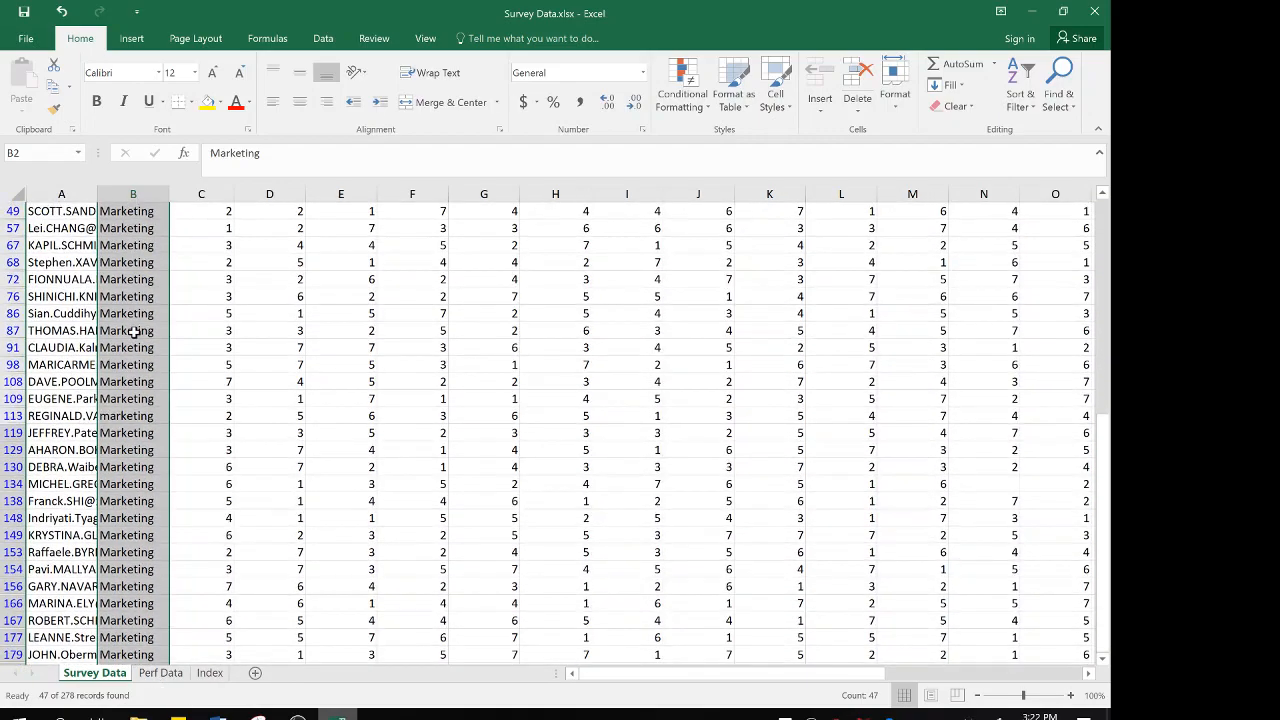
{"action": "left_click", "coordinate": [148, 229]}
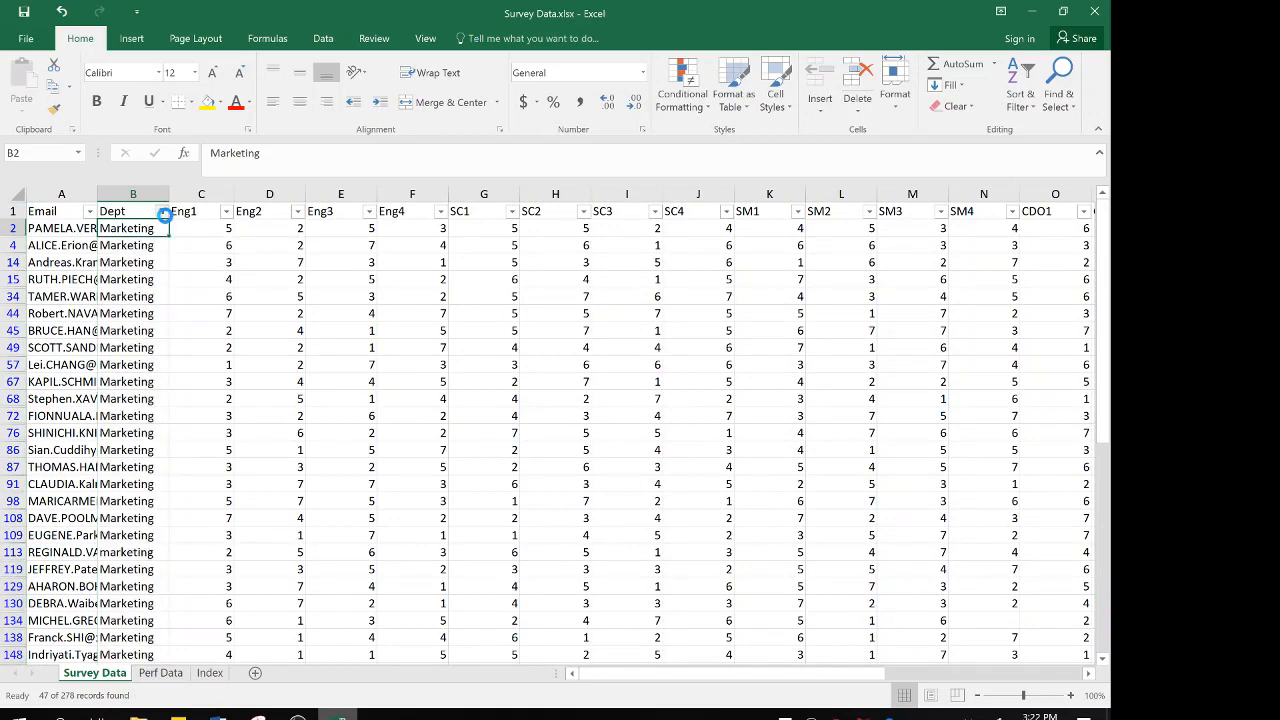
Clear the filter from the Dept column and reopen the column's filter options
{"action": "left_click", "coordinate": [163, 212]}
{"action": "left_click", "coordinate": [108, 289]}
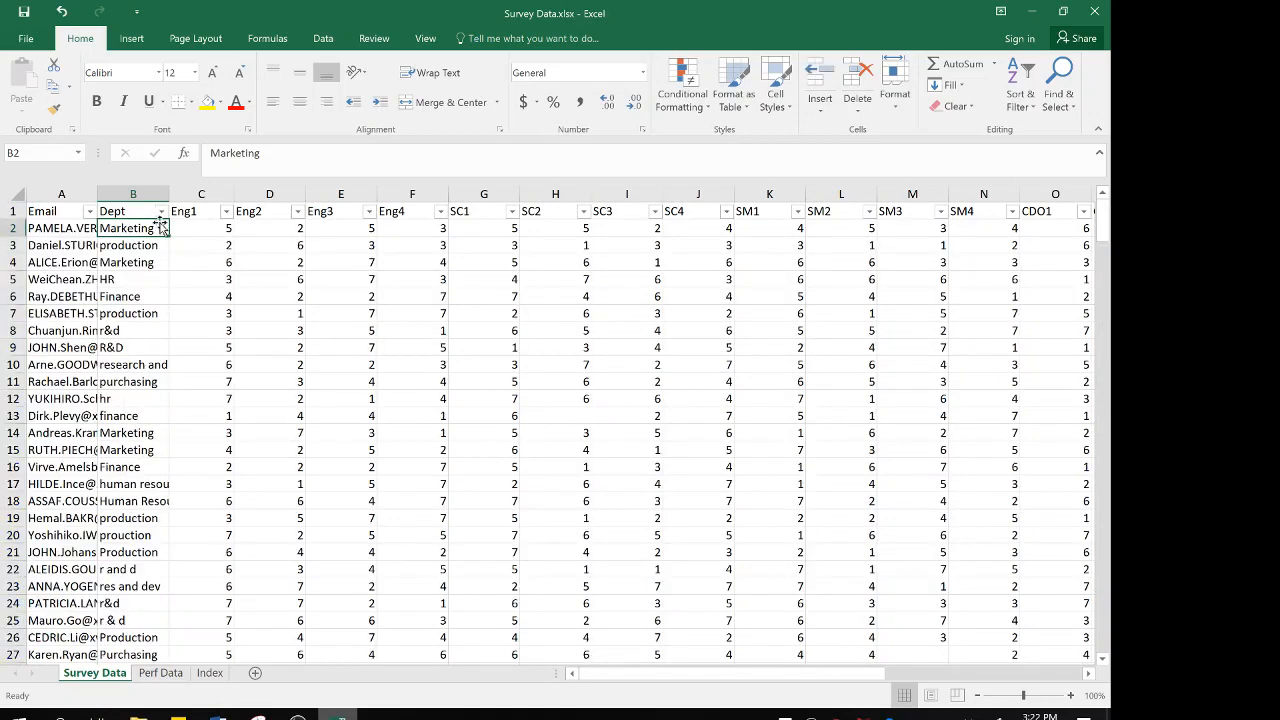
{"action": "left_click", "coordinate": [136, 245]}
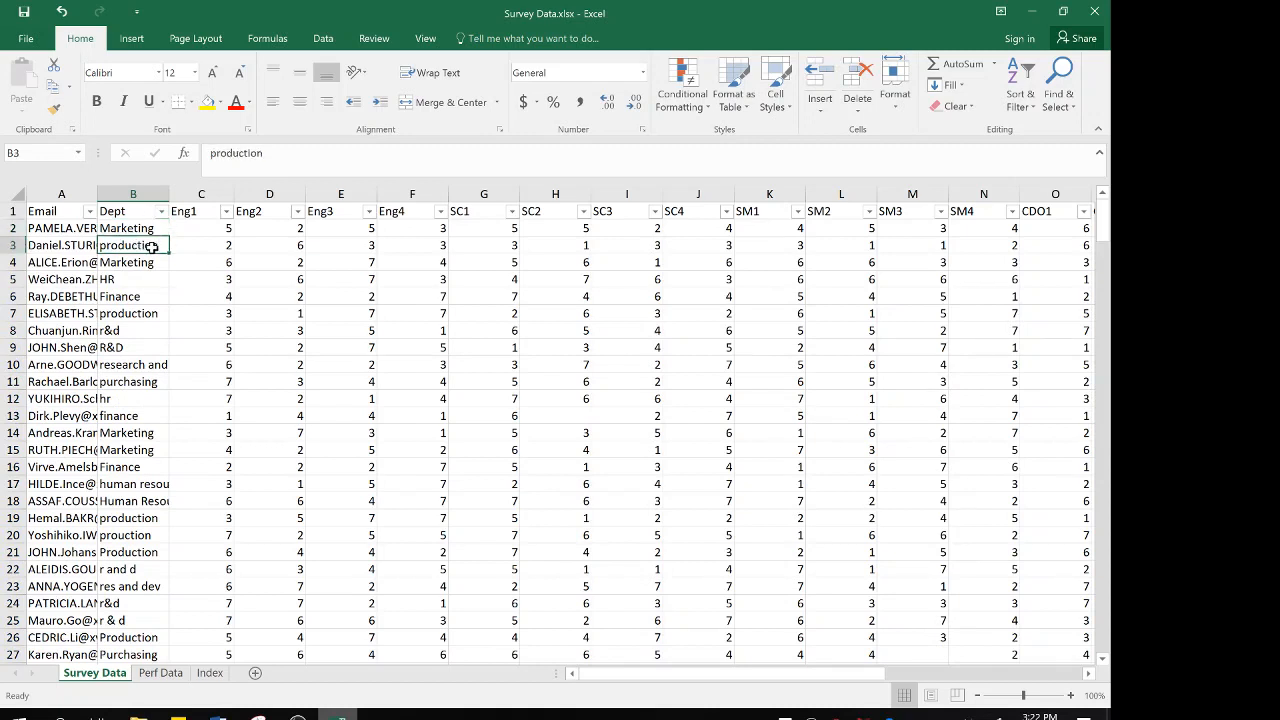
{"action": "left_click", "coordinate": [161, 211]}
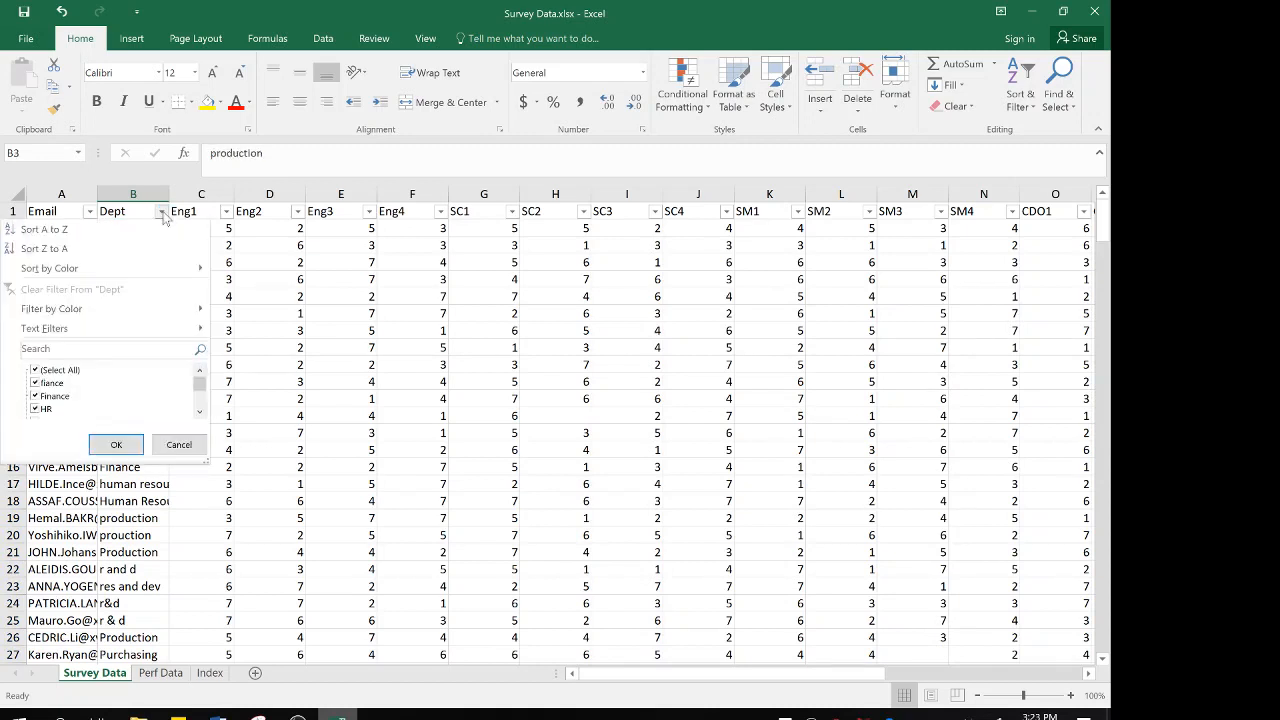
{"action": "left_click", "coordinate": [104, 349]}
{"action": "type", "text": "pro"}
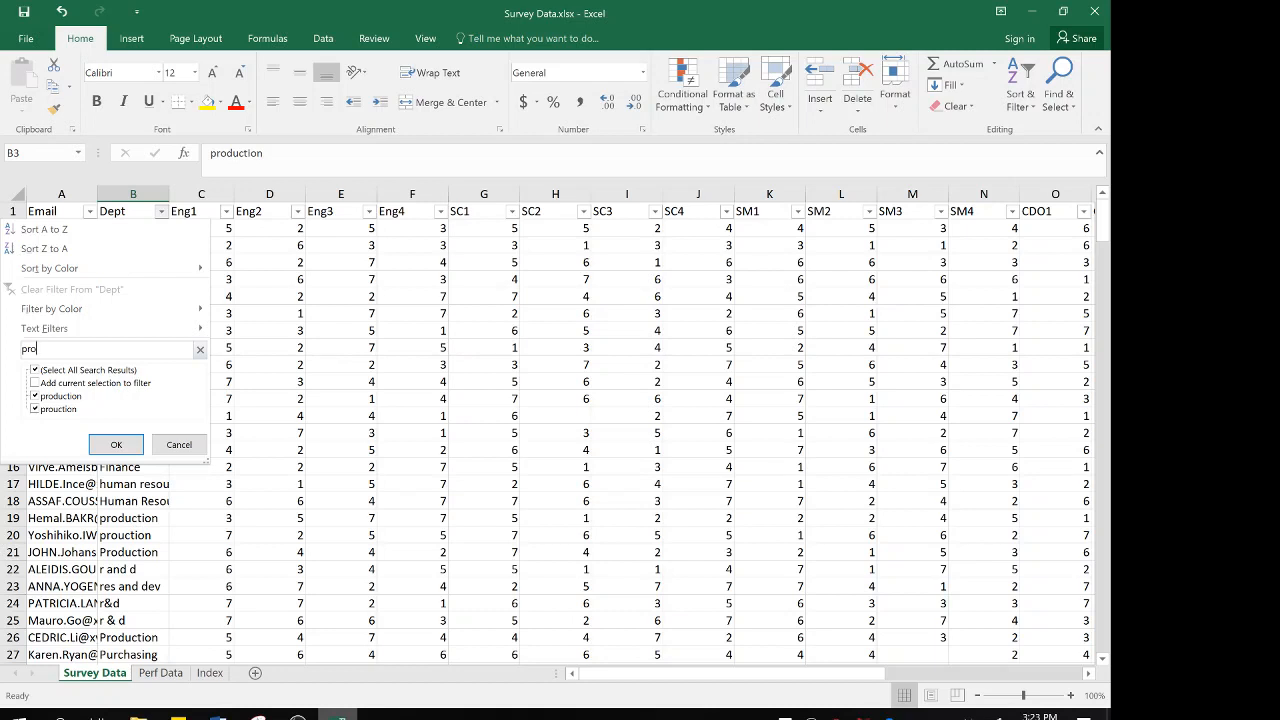
{"action": "key", "text": "BackSpace"}
{"action": "key", "text": "BackSpace"}
{"action": "key", "text": "BackSpace"}
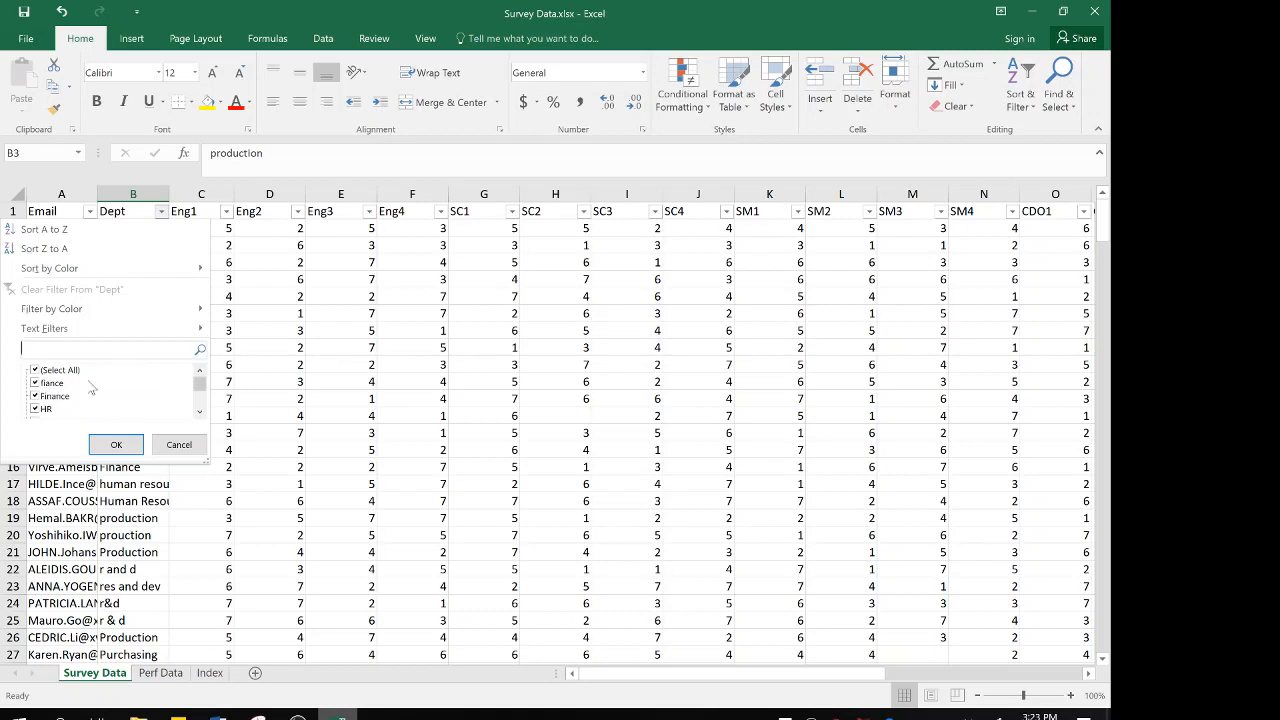
Filter the Dept column to show only the production and prouction entries
{"action": "left_click", "coordinate": [36, 371]}
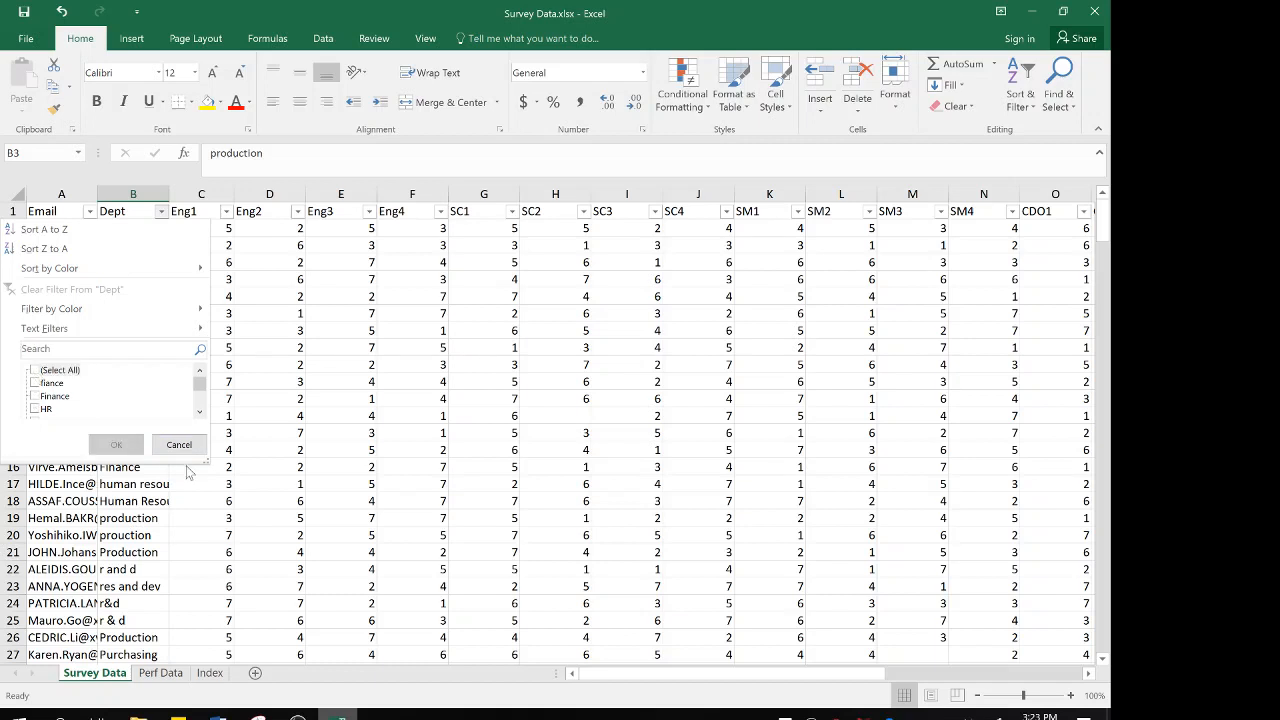
{"action": "left_click_drag", "start_coordinate": [206, 462], "coordinate": [241, 628]}
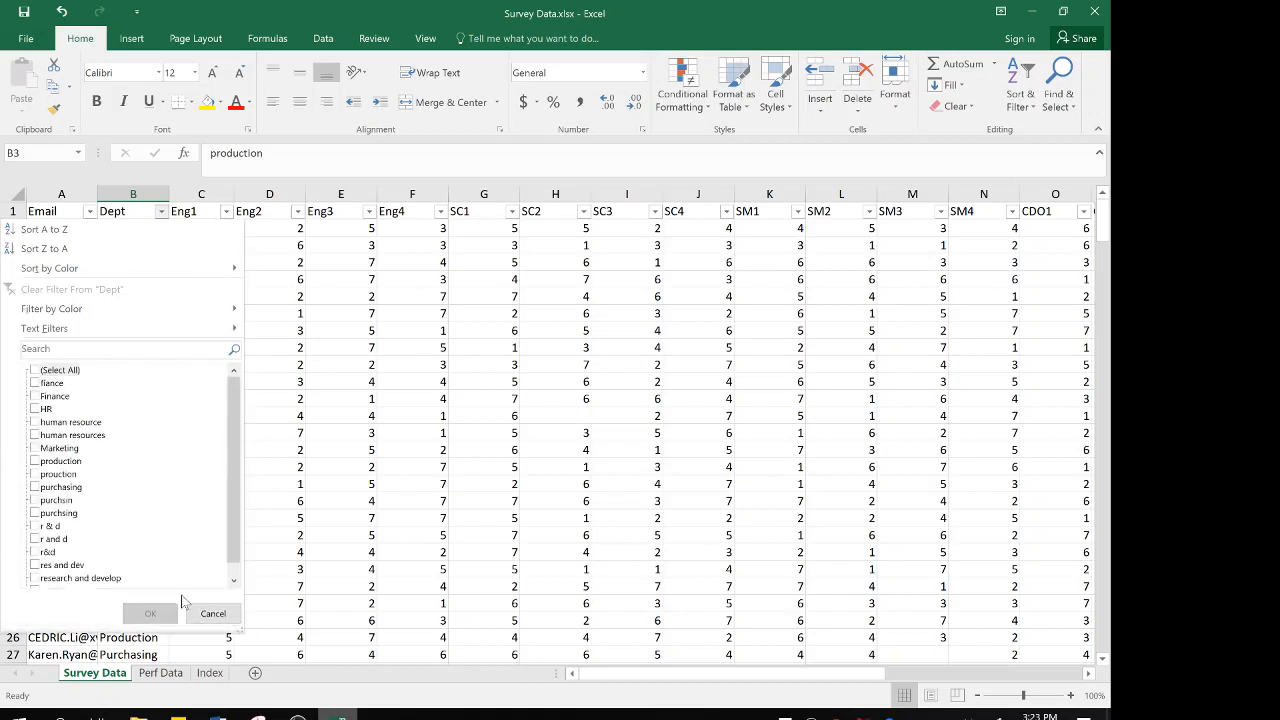
{"action": "left_click", "coordinate": [35, 461]}
{"action": "left_click", "coordinate": [35, 474]}
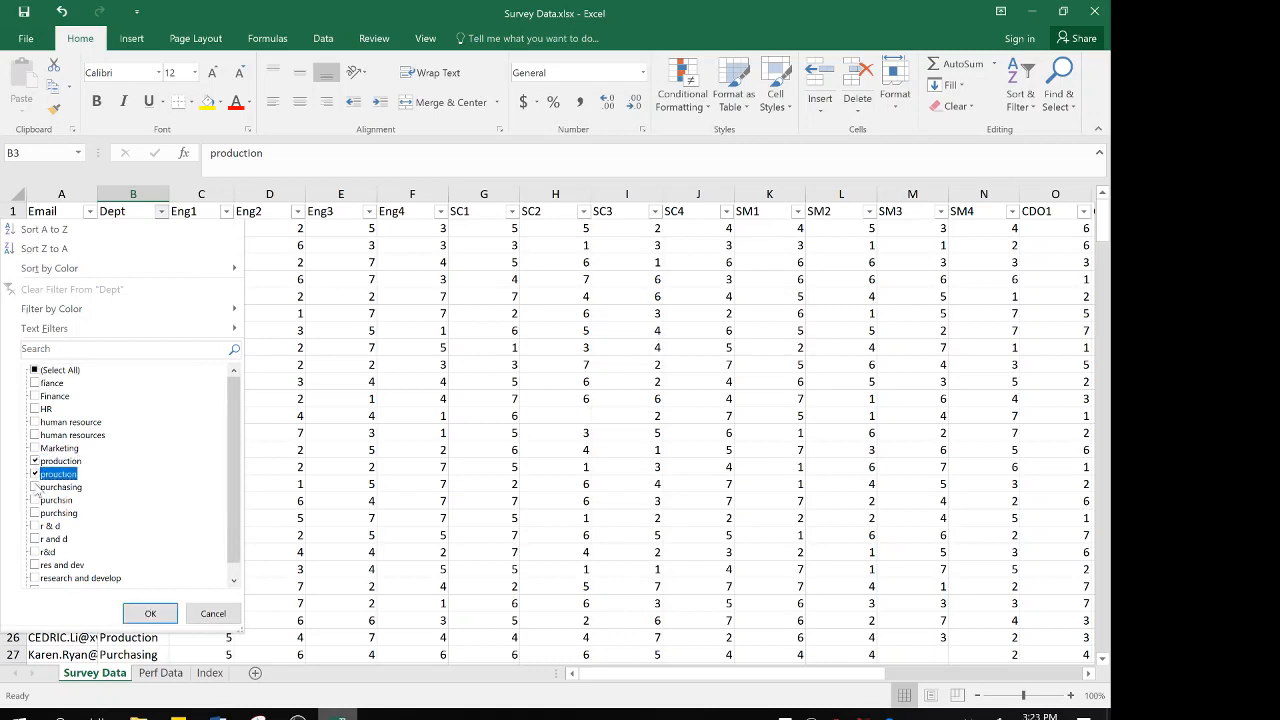
{"action": "scroll", "coordinate": [137, 531], "scroll_direction": "down", "scroll_amount": 1}
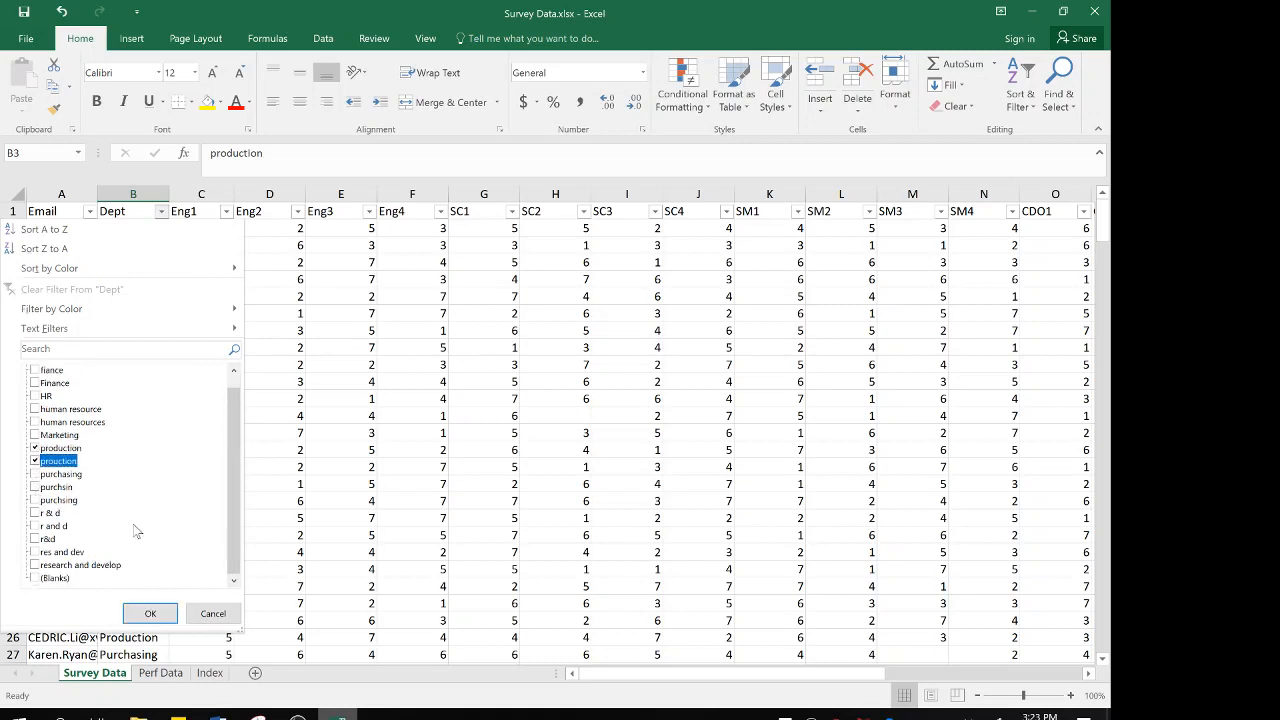
{"action": "scroll", "coordinate": [137, 531], "scroll_direction": "up", "scroll_amount": 1}
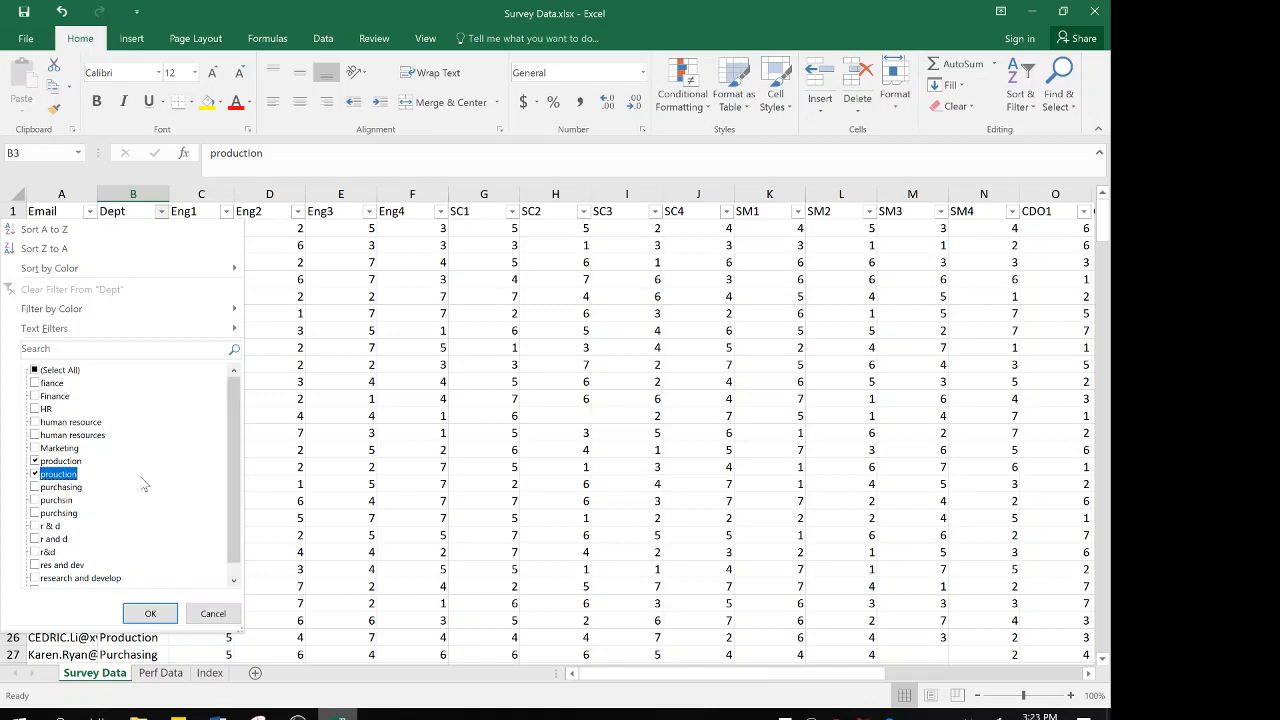
{"action": "left_click", "coordinate": [155, 619]}
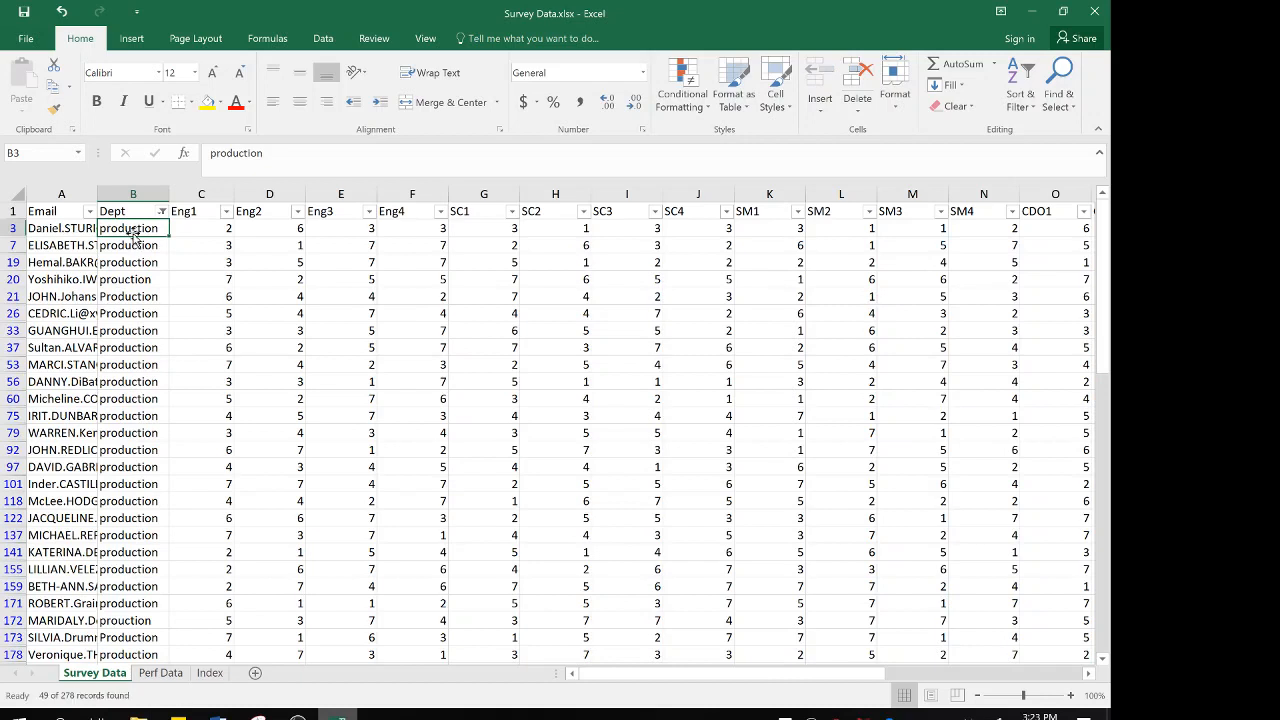
Enter Production in cell B3 and fill it down through all the filtered Dept rows
{"action": "type", "text": "Production"}
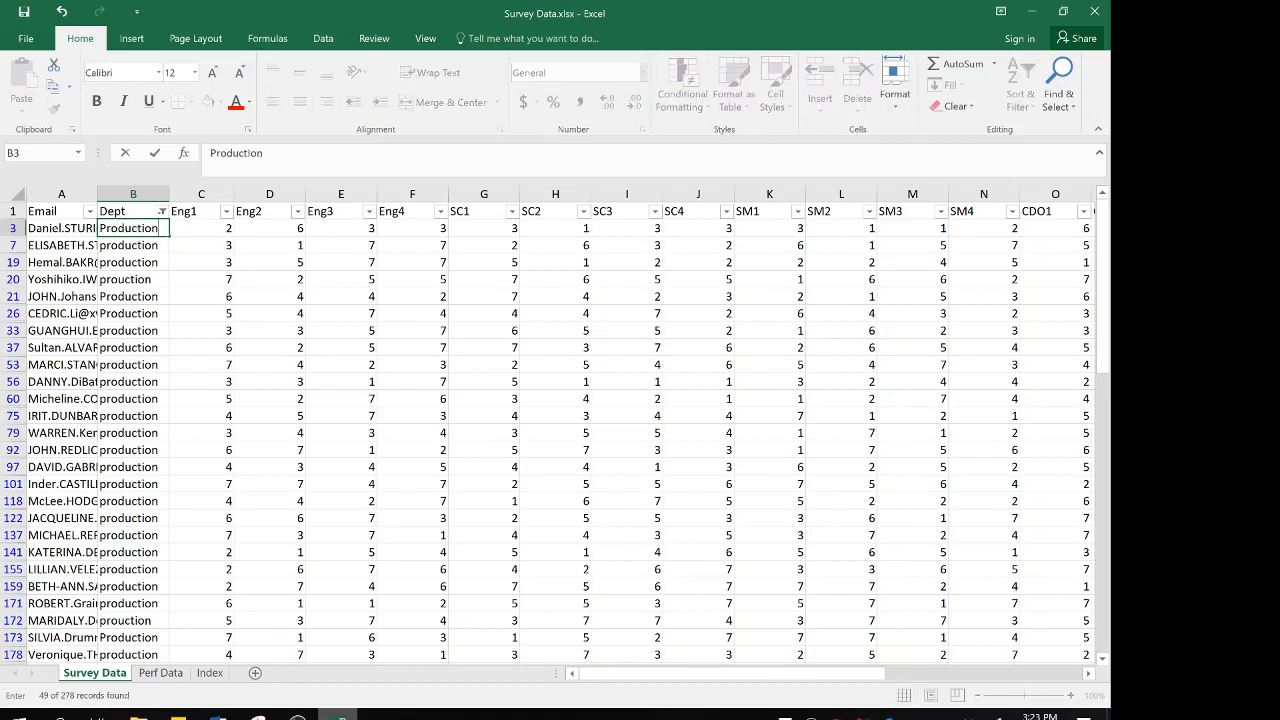
{"action": "key", "text": "Return"}
{"action": "left_click", "coordinate": [143, 229]}
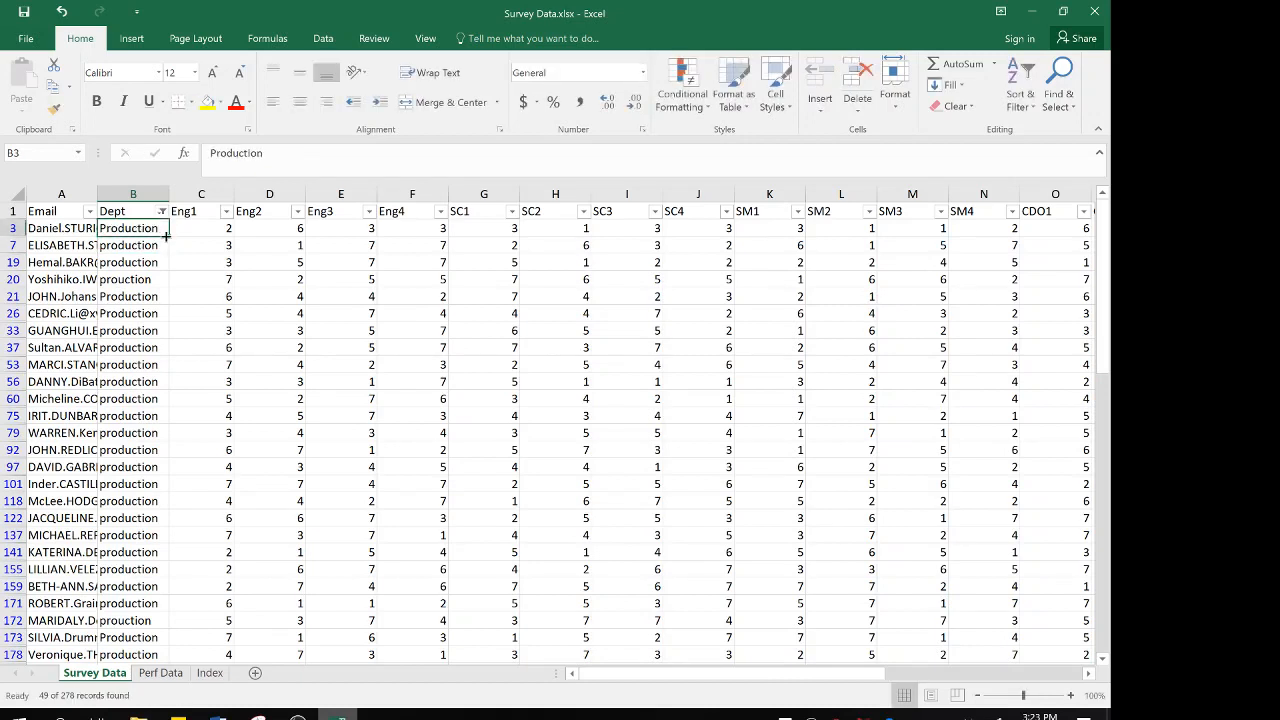
{"action": "left_click_drag", "start_coordinate": [169, 236], "coordinate": [155, 640]}
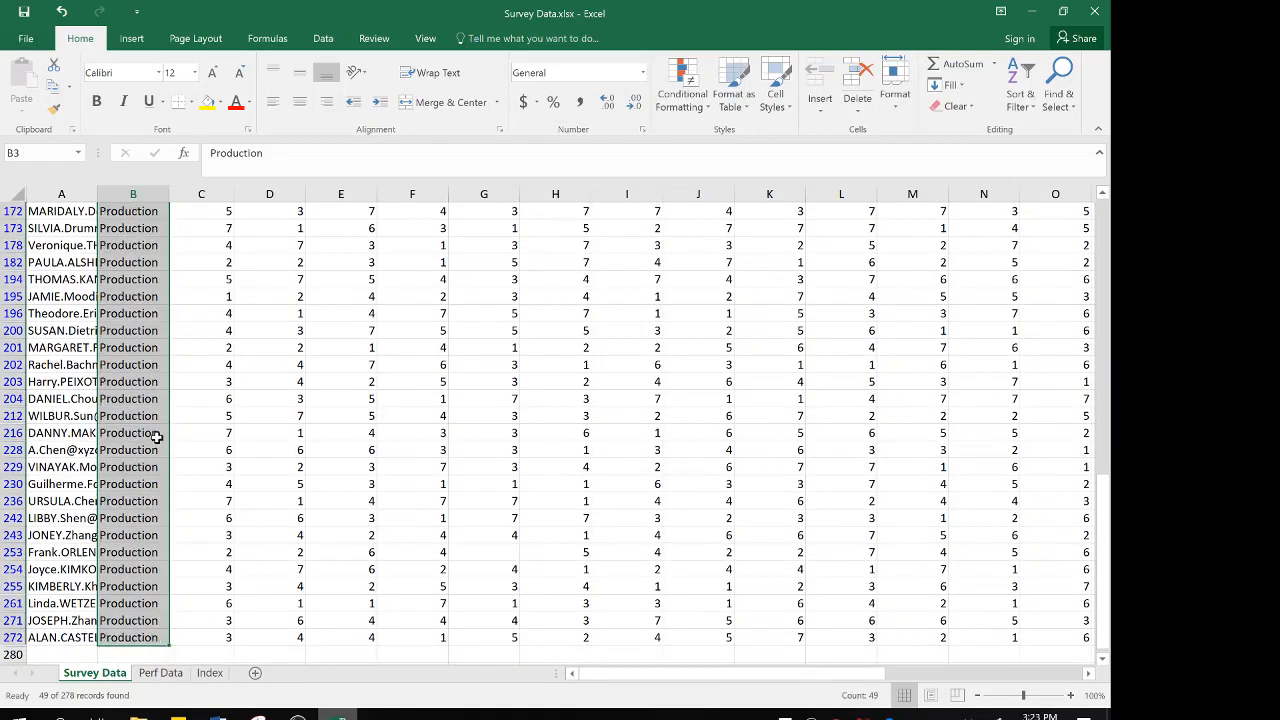
Filter the Dept column to only fiance and Finance, and fill Finance from cell B6 down through the filtered rows
{"action": "scroll", "coordinate": [150, 435], "scroll_direction": "up", "scroll_amount": 7}
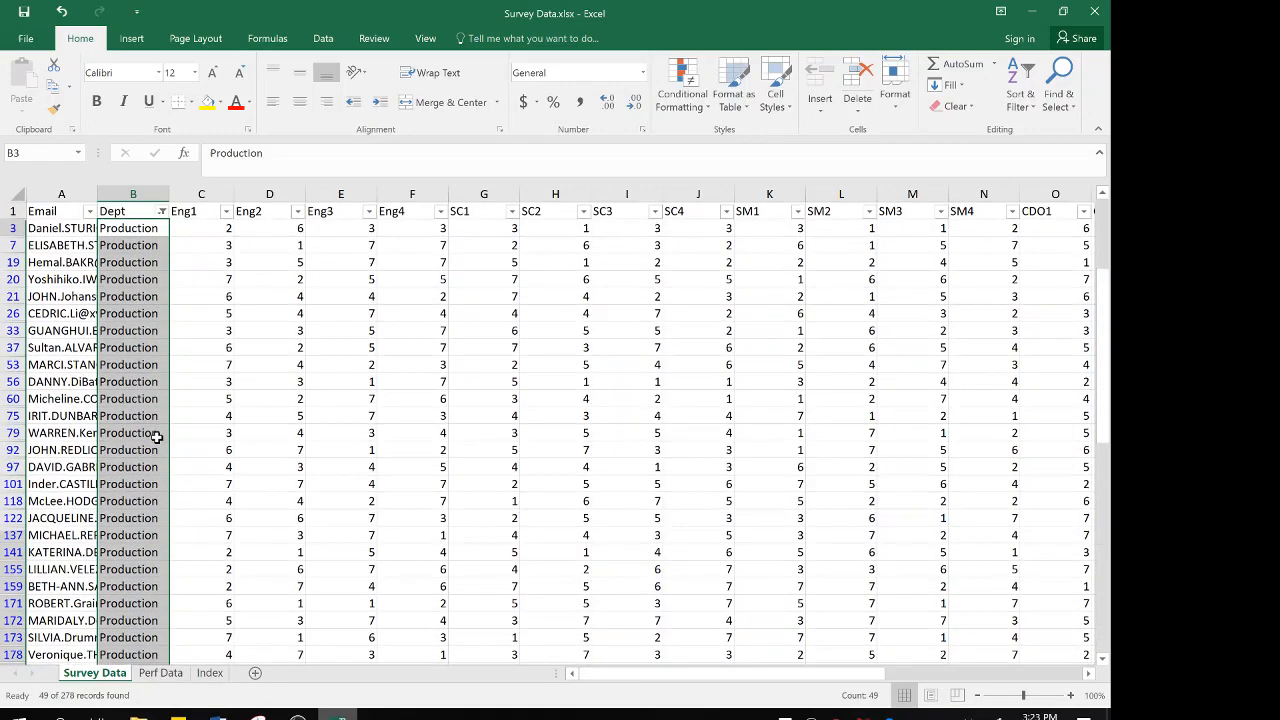
{"action": "left_click", "coordinate": [140, 209]}
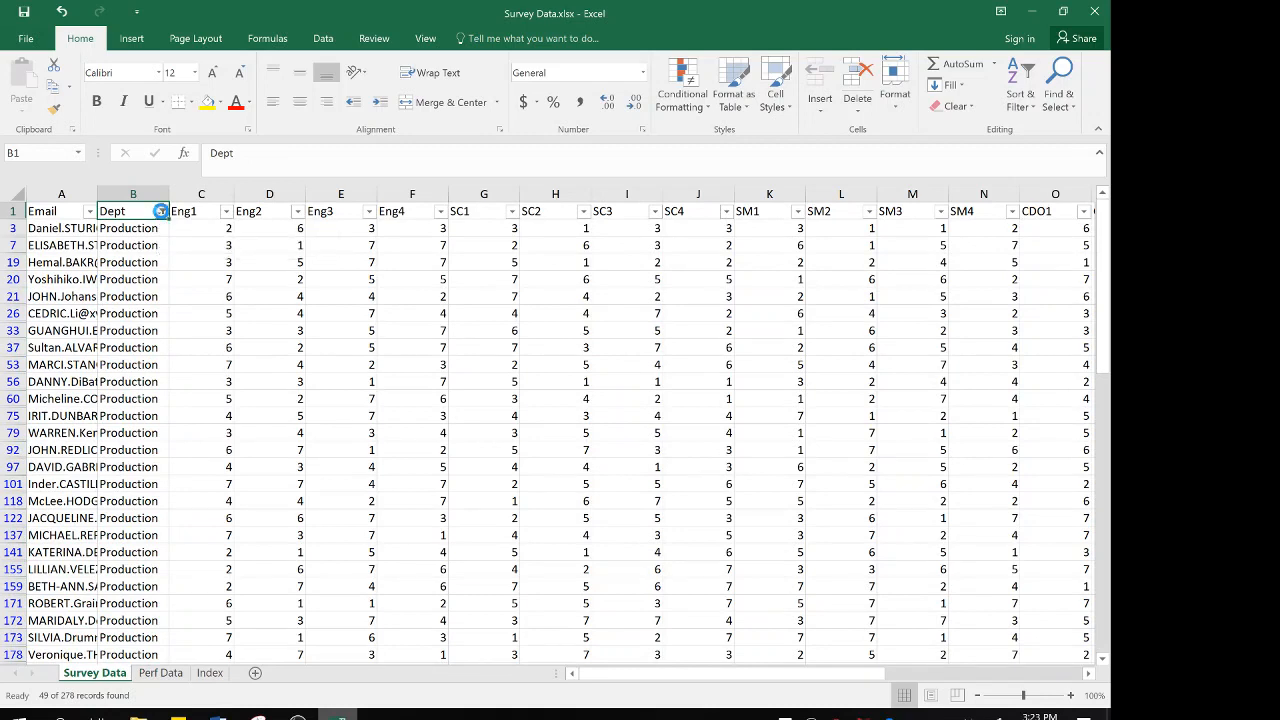
{"action": "left_click", "coordinate": [161, 212]}
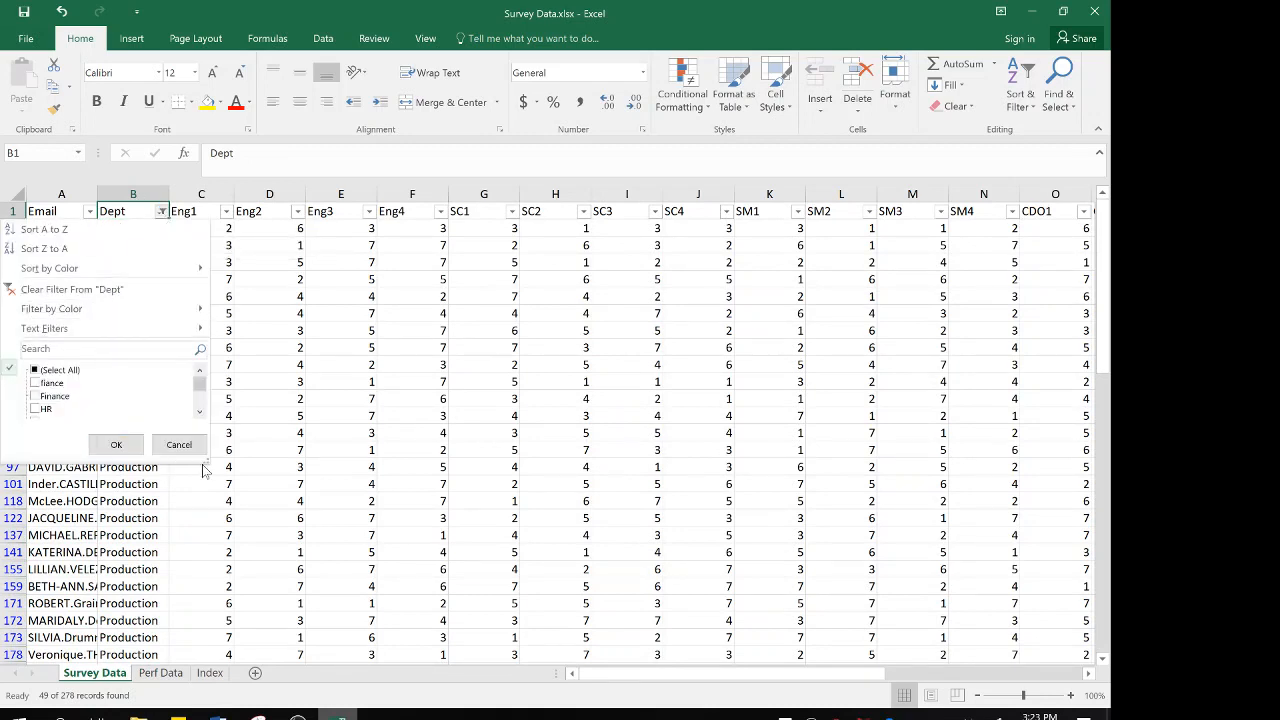
{"action": "left_click_drag", "start_coordinate": [205, 459], "coordinate": [250, 602]}
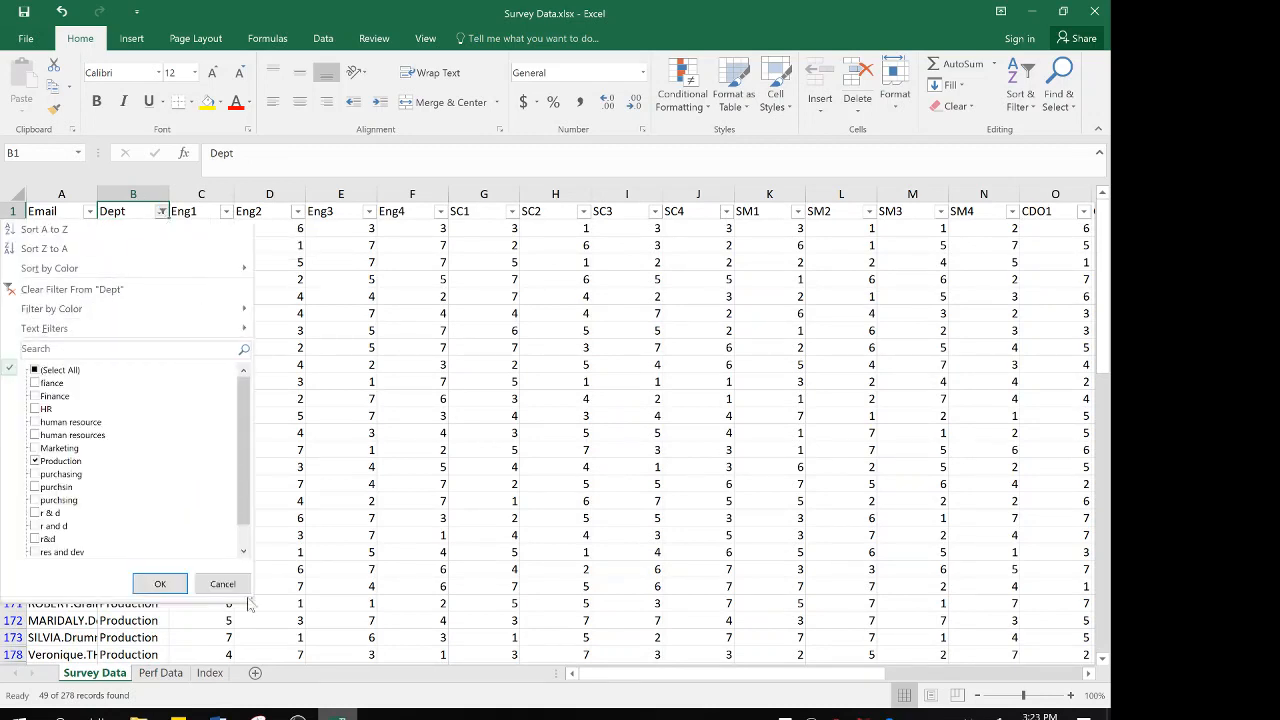
{"action": "left_click", "coordinate": [35, 462]}
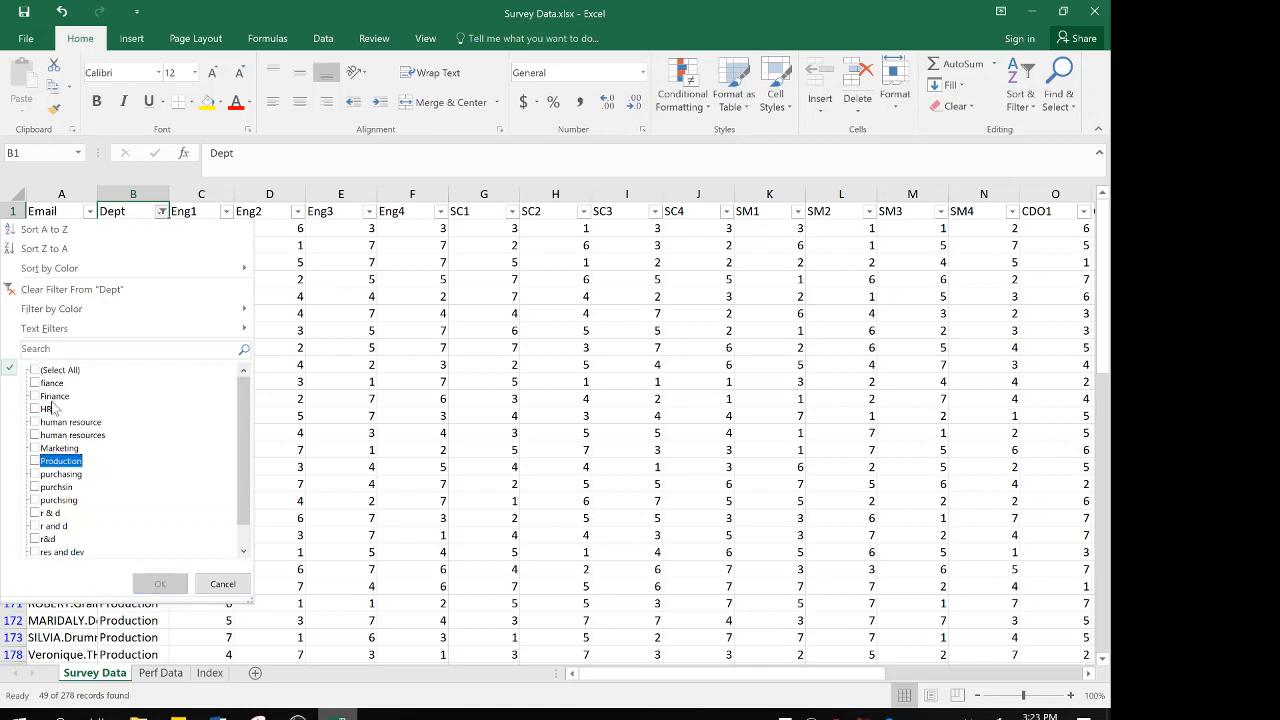
{"action": "left_click", "coordinate": [35, 383]}
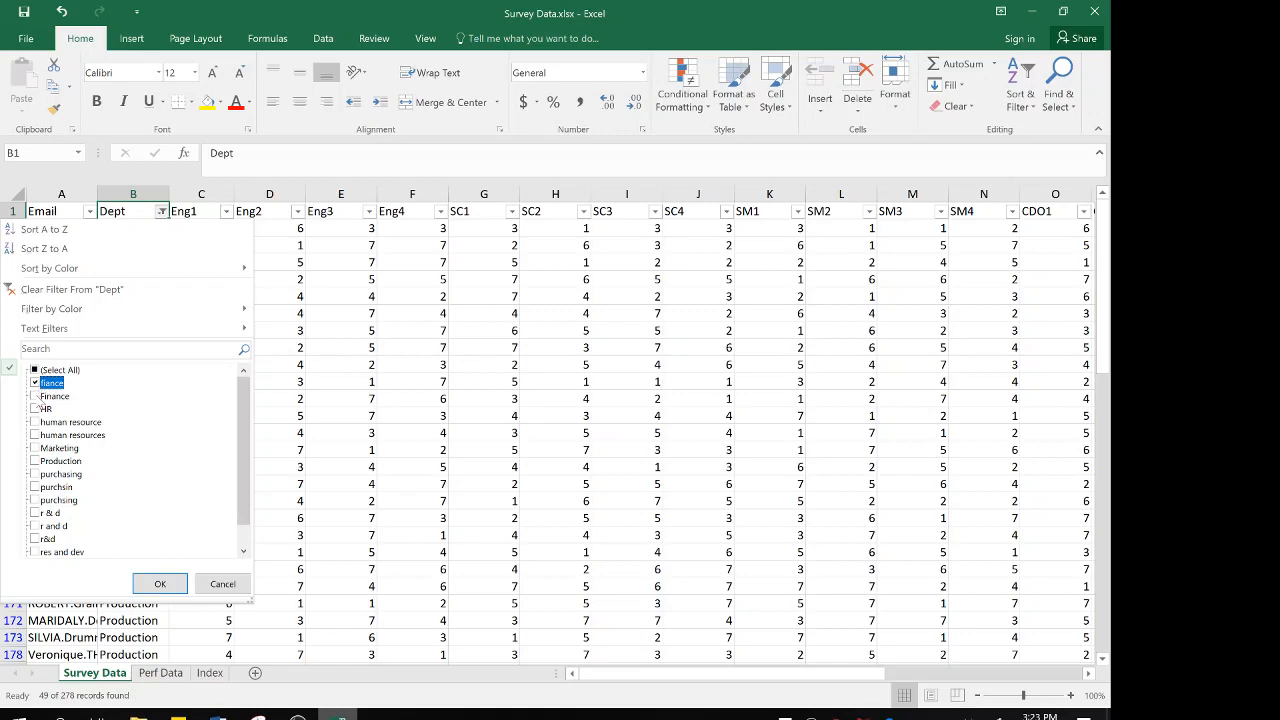
{"action": "left_click", "coordinate": [35, 396]}
{"action": "left_click", "coordinate": [160, 585]}
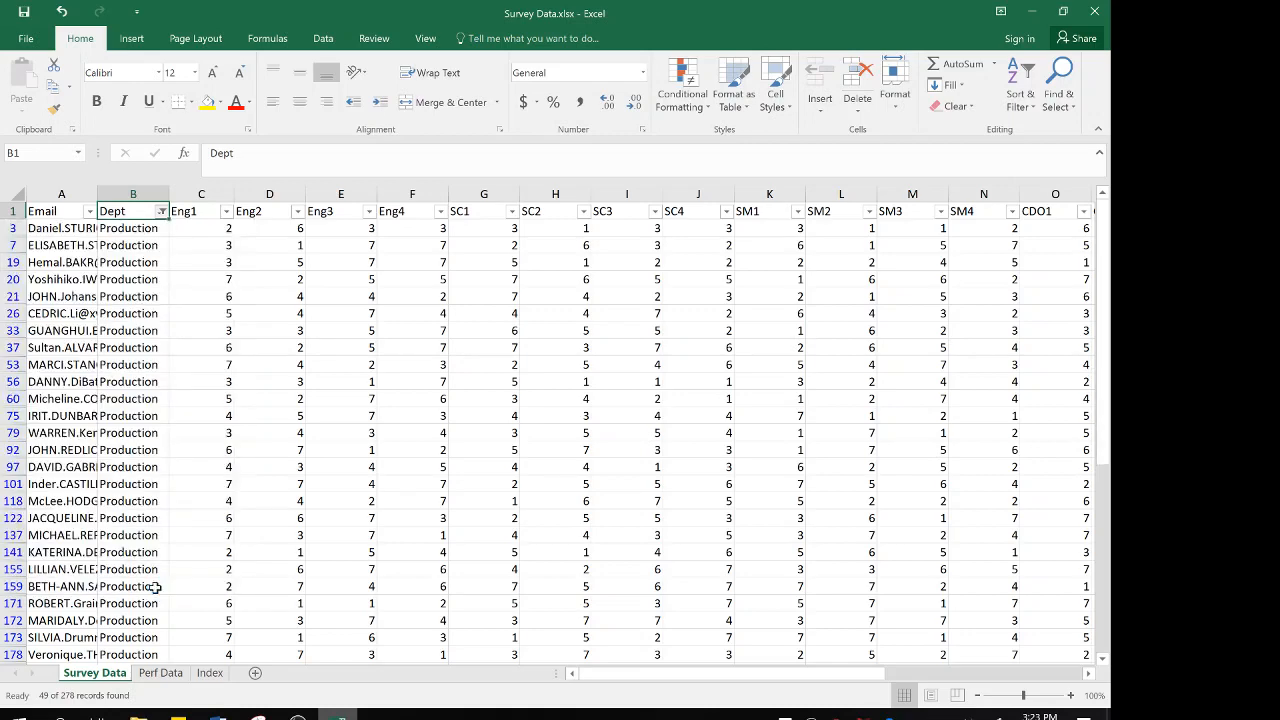
{"action": "left_click", "coordinate": [127, 229]}
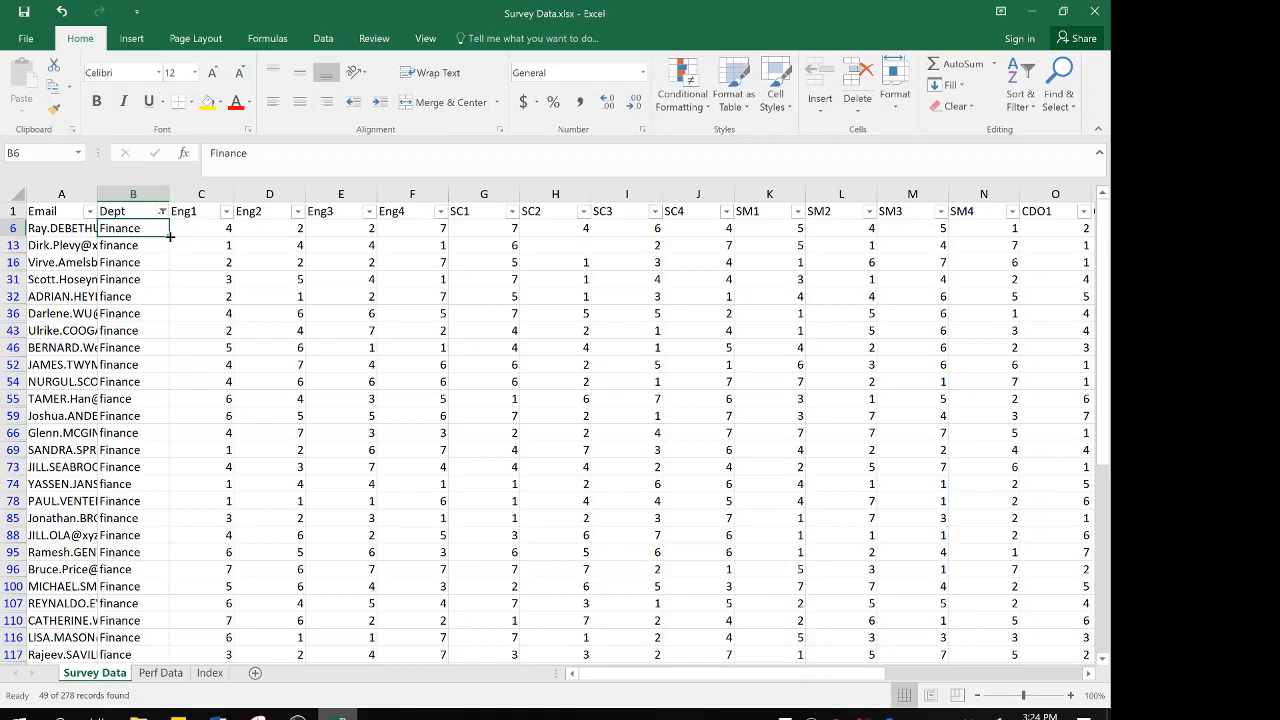
{"action": "left_click_drag", "start_coordinate": [170, 236], "coordinate": [133, 647]}
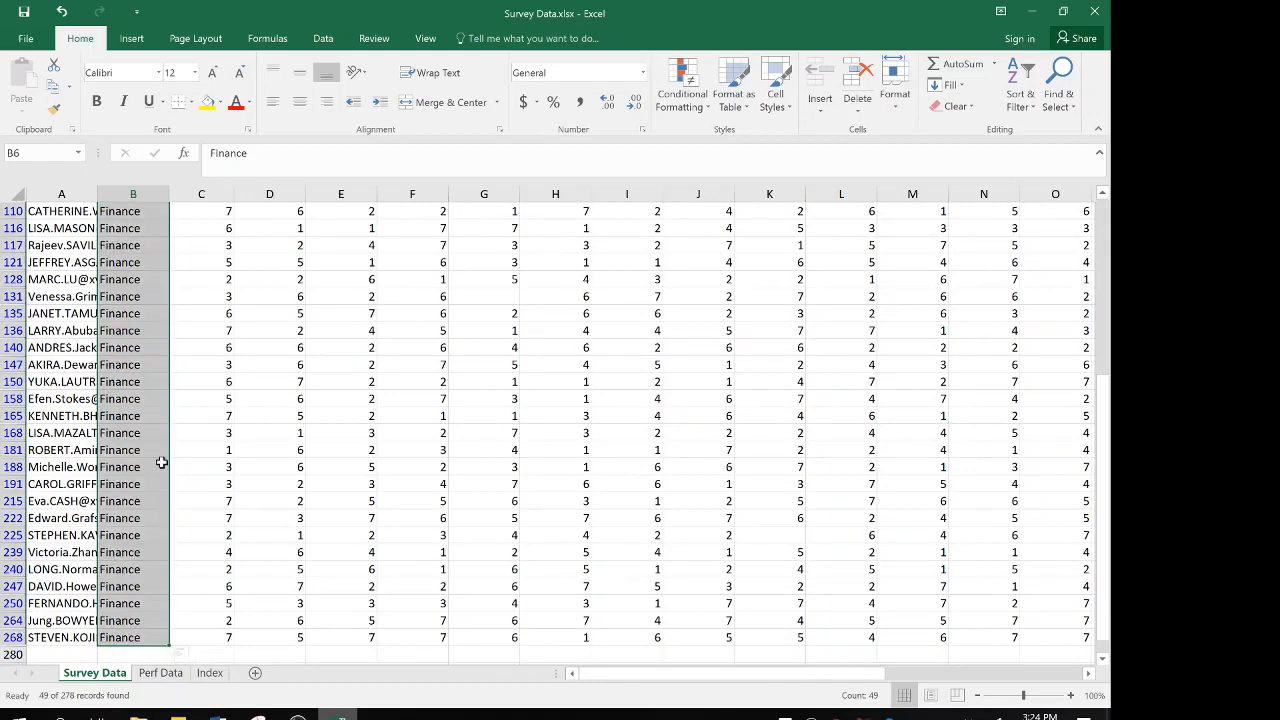
Filter the Dept column to HR, human resource and human resources, and fill HR from cell B5 down through the filtered rows
{"action": "scroll", "coordinate": [161, 462], "scroll_direction": "up", "scroll_amount": 10}
{"action": "left_click", "coordinate": [139, 208]}
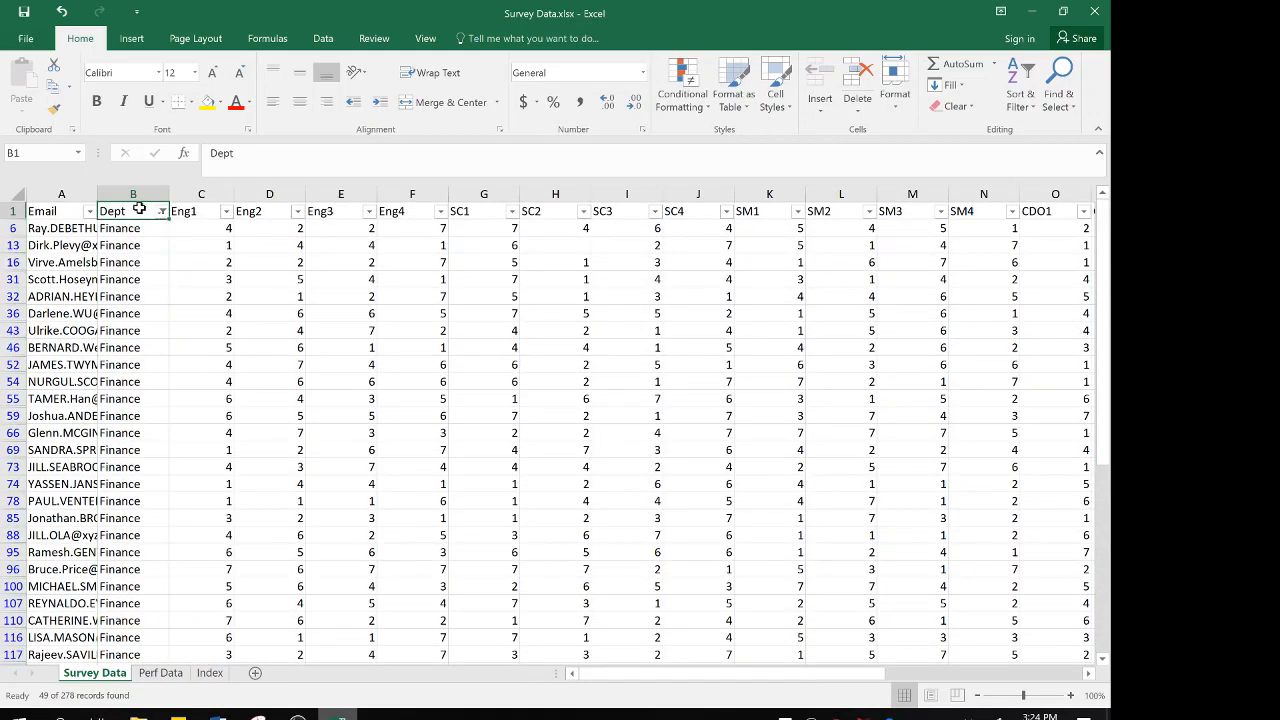
{"action": "left_click", "coordinate": [162, 212]}
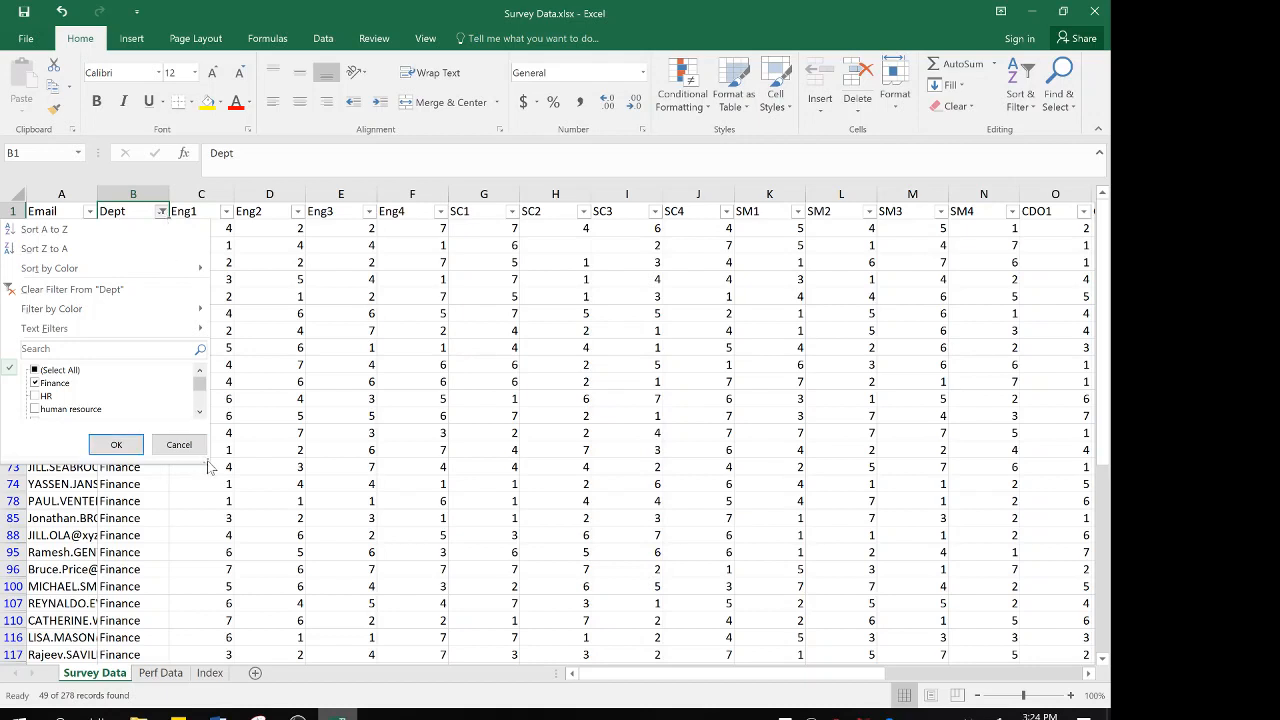
{"action": "left_click_drag", "start_coordinate": [206, 462], "coordinate": [240, 574]}
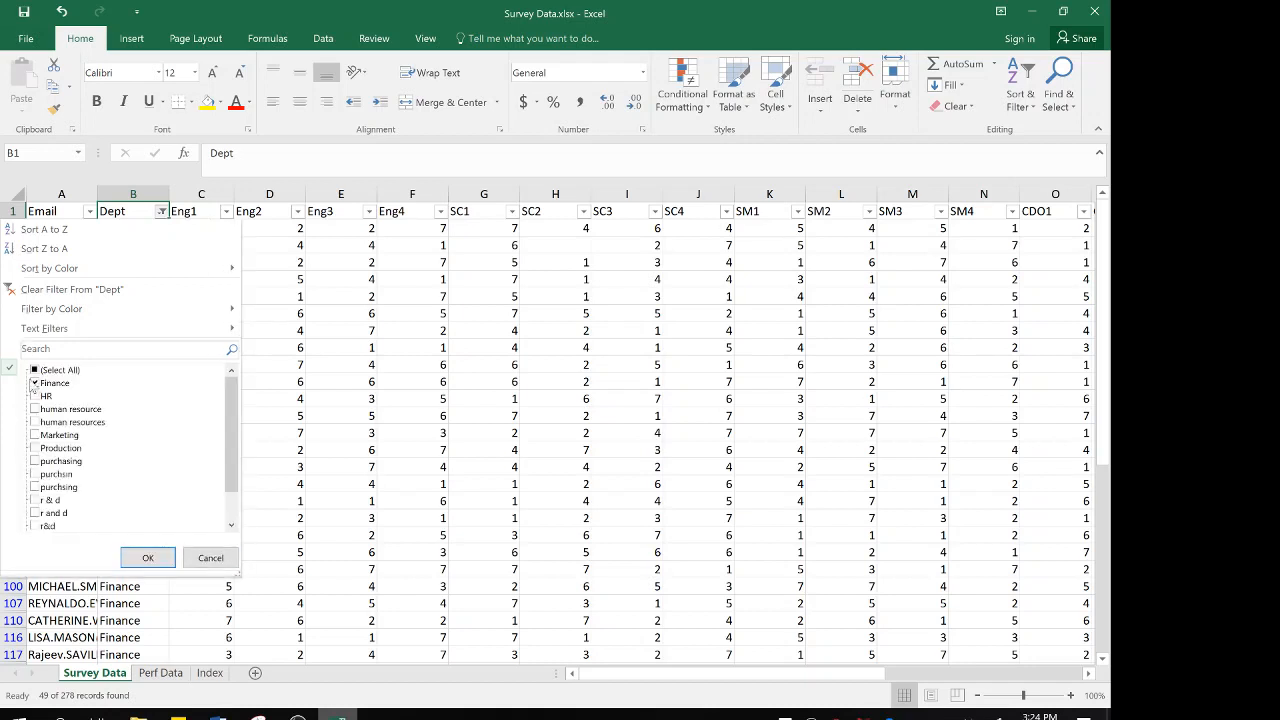
{"action": "left_click", "coordinate": [35, 384]}
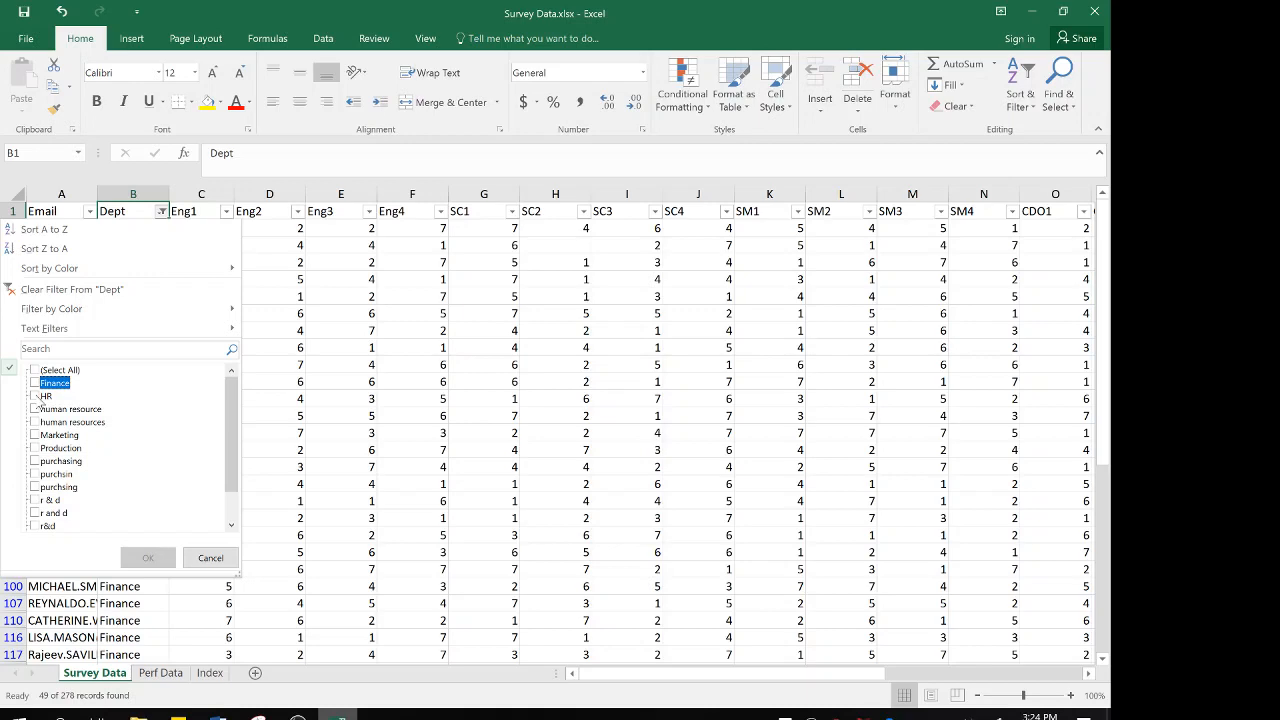
{"action": "left_click", "coordinate": [36, 397]}
{"action": "left_click", "coordinate": [35, 409]}
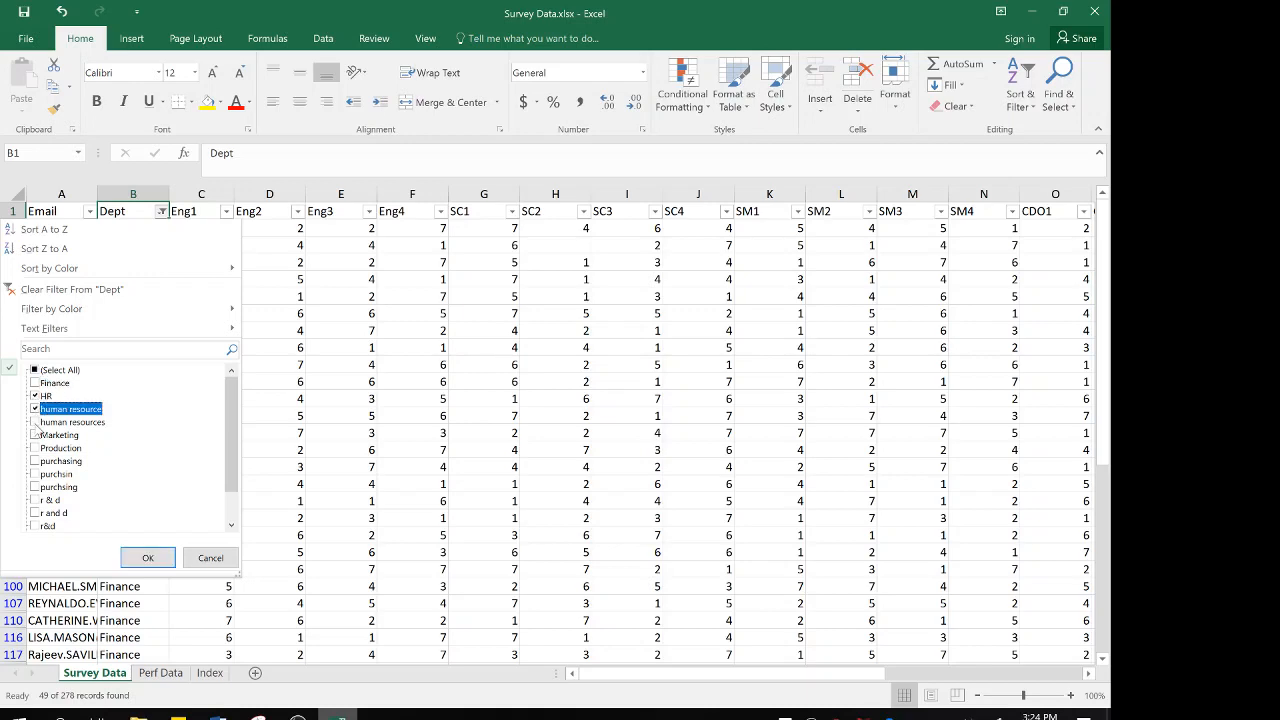
{"action": "left_click", "coordinate": [35, 422]}
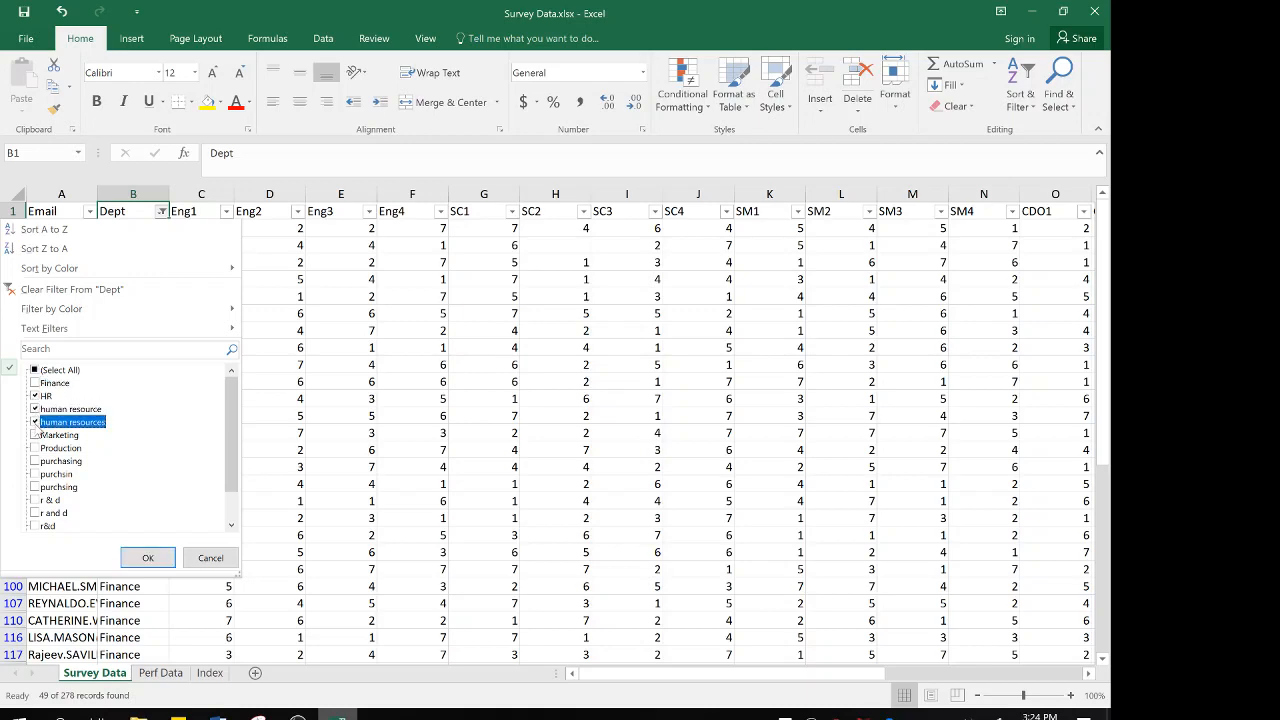
{"action": "left_click", "coordinate": [136, 557]}
{"action": "left_click", "coordinate": [129, 229]}
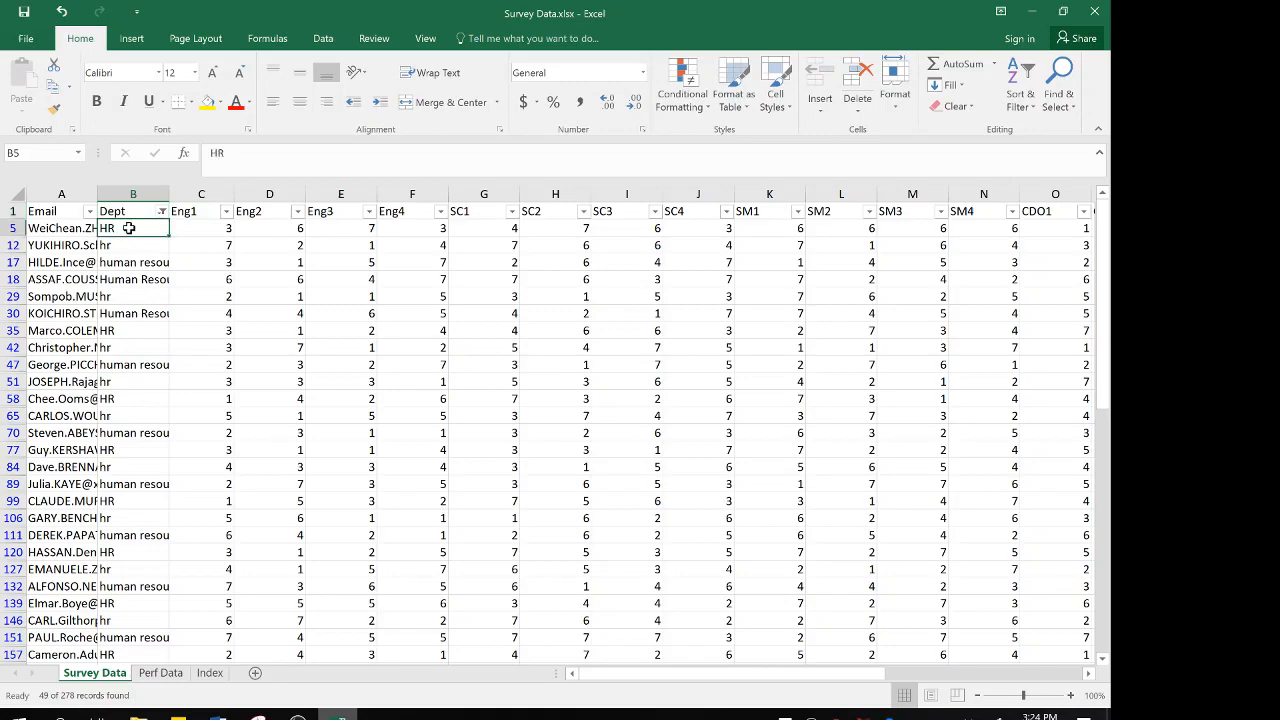
{"action": "left_click_drag", "start_coordinate": [168, 237], "coordinate": [143, 600]}
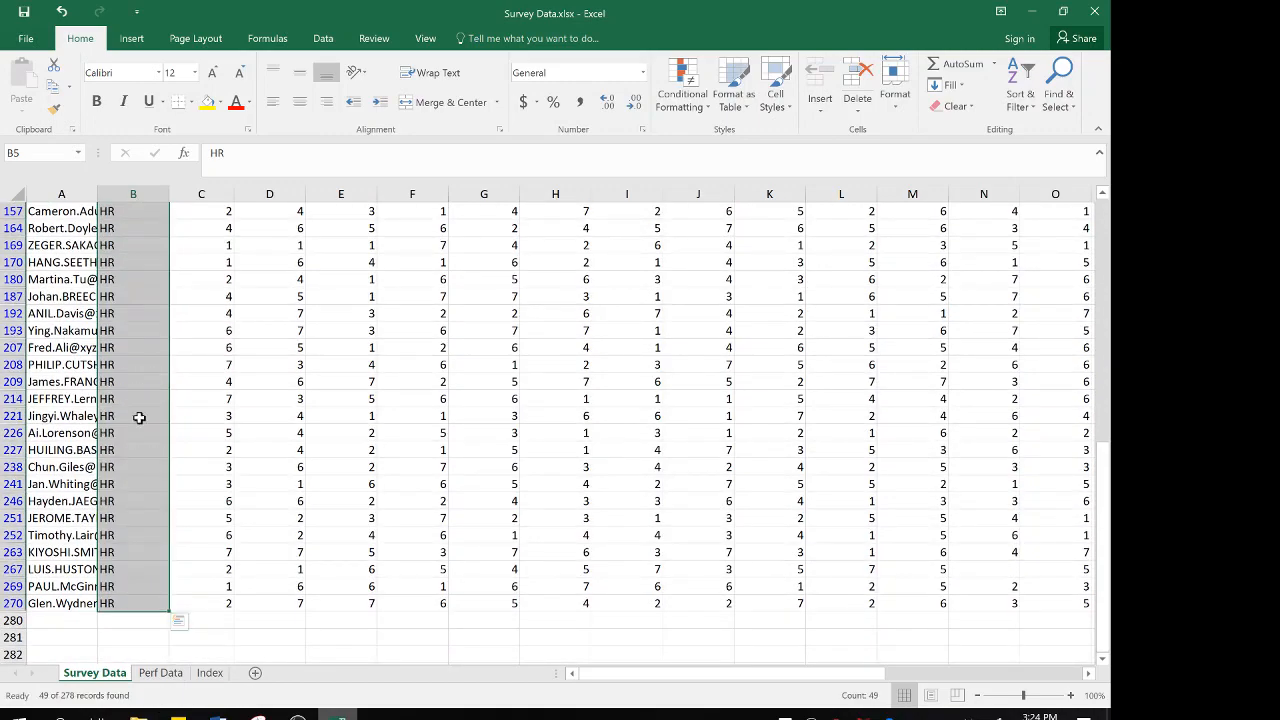
Filter the Dept column to only r & d, r and d, r&d, res and dev, and research and develop
{"action": "scroll", "coordinate": [139, 296], "scroll_direction": "up", "scroll_amount": 10}
{"action": "left_click", "coordinate": [161, 211]}
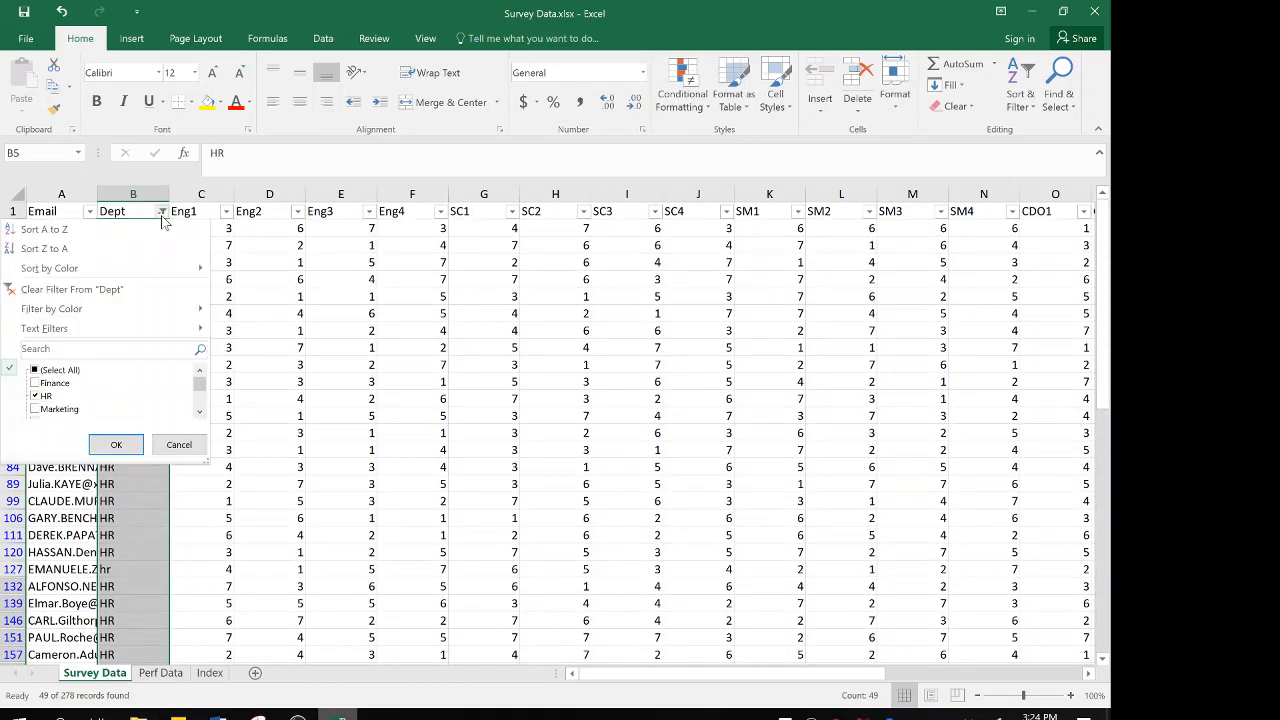
{"action": "left_click", "coordinate": [47, 396]}
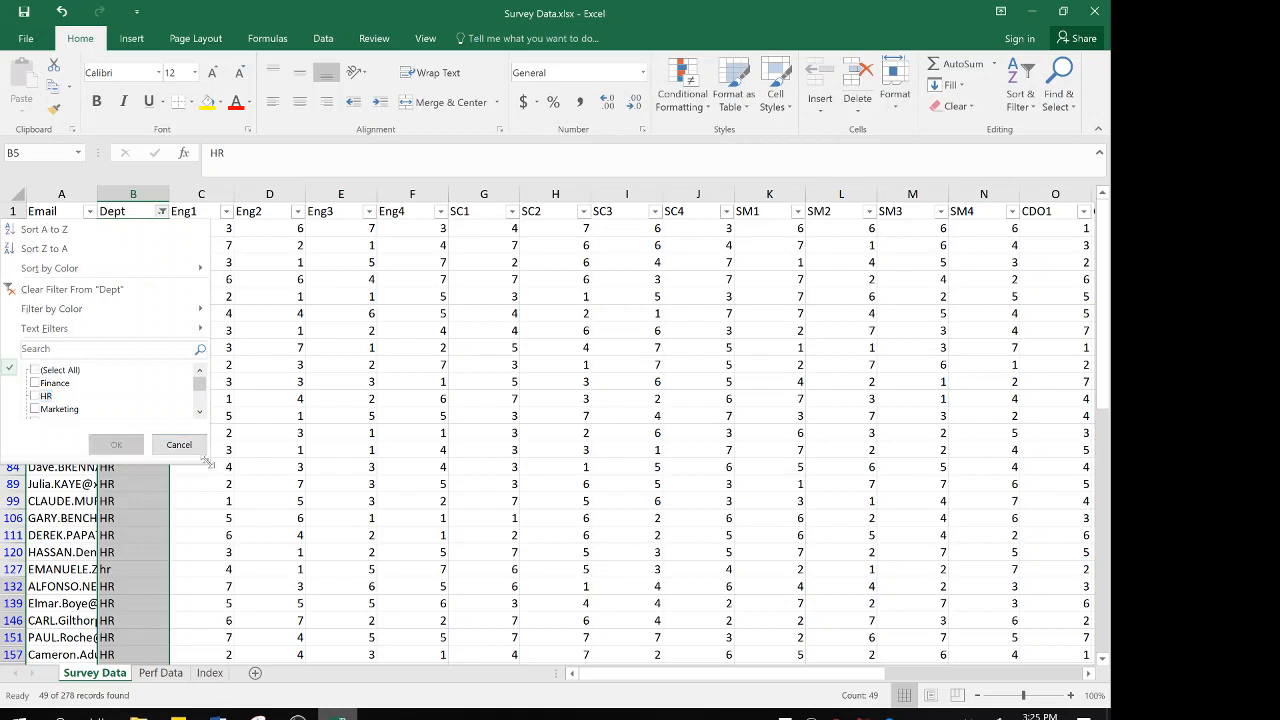
{"action": "left_click_drag", "start_coordinate": [202, 458], "coordinate": [205, 611]}
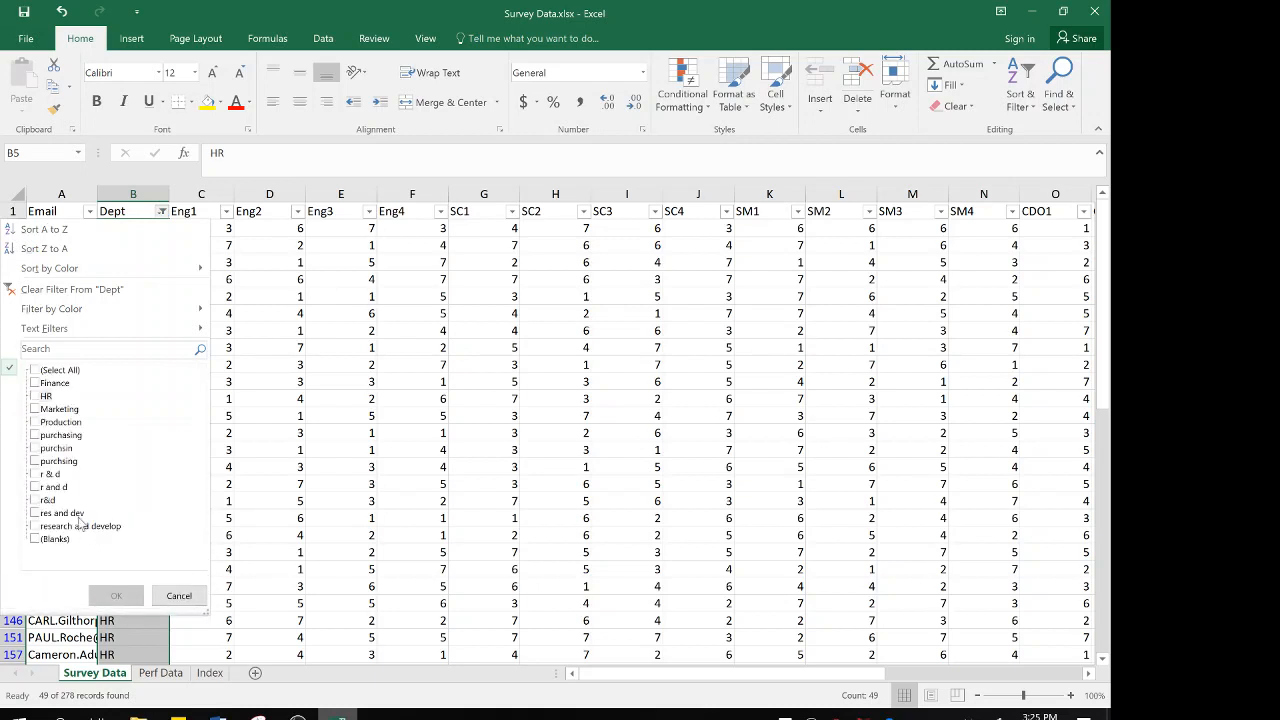
{"action": "left_click", "coordinate": [35, 474]}
{"action": "left_click", "coordinate": [35, 487]}
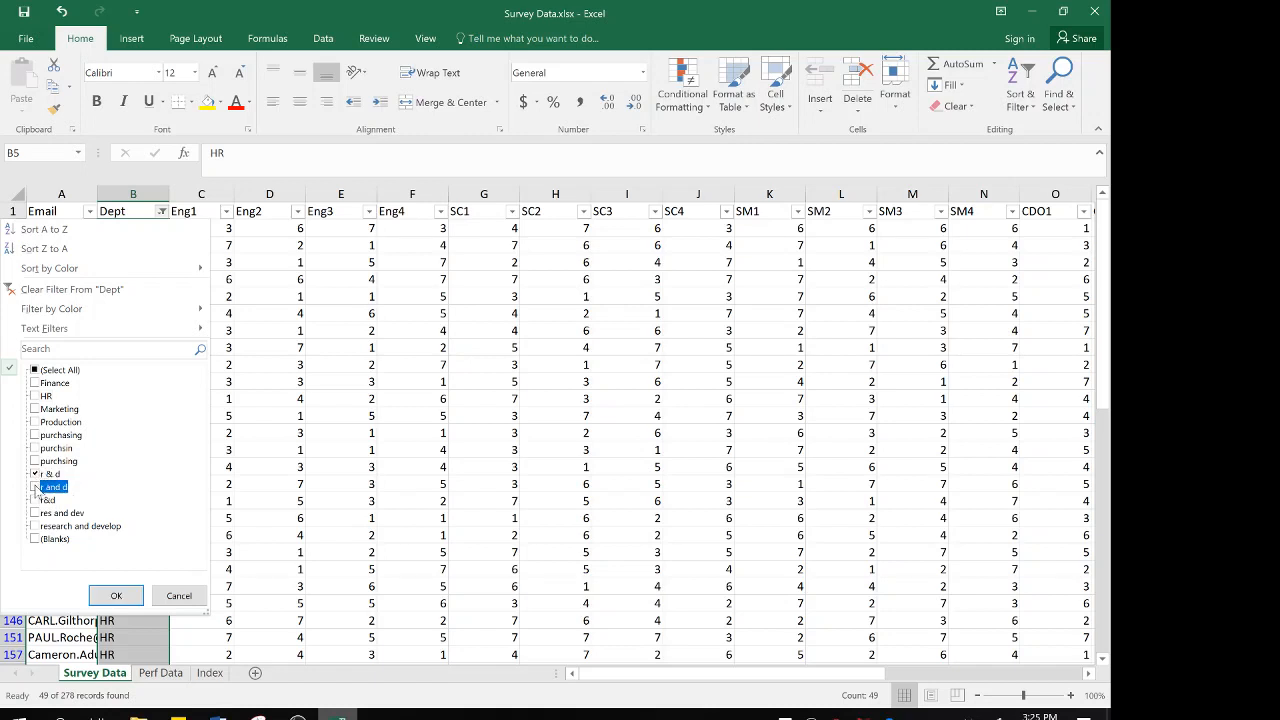
{"action": "left_click", "coordinate": [35, 500]}
{"action": "left_click", "coordinate": [35, 513]}
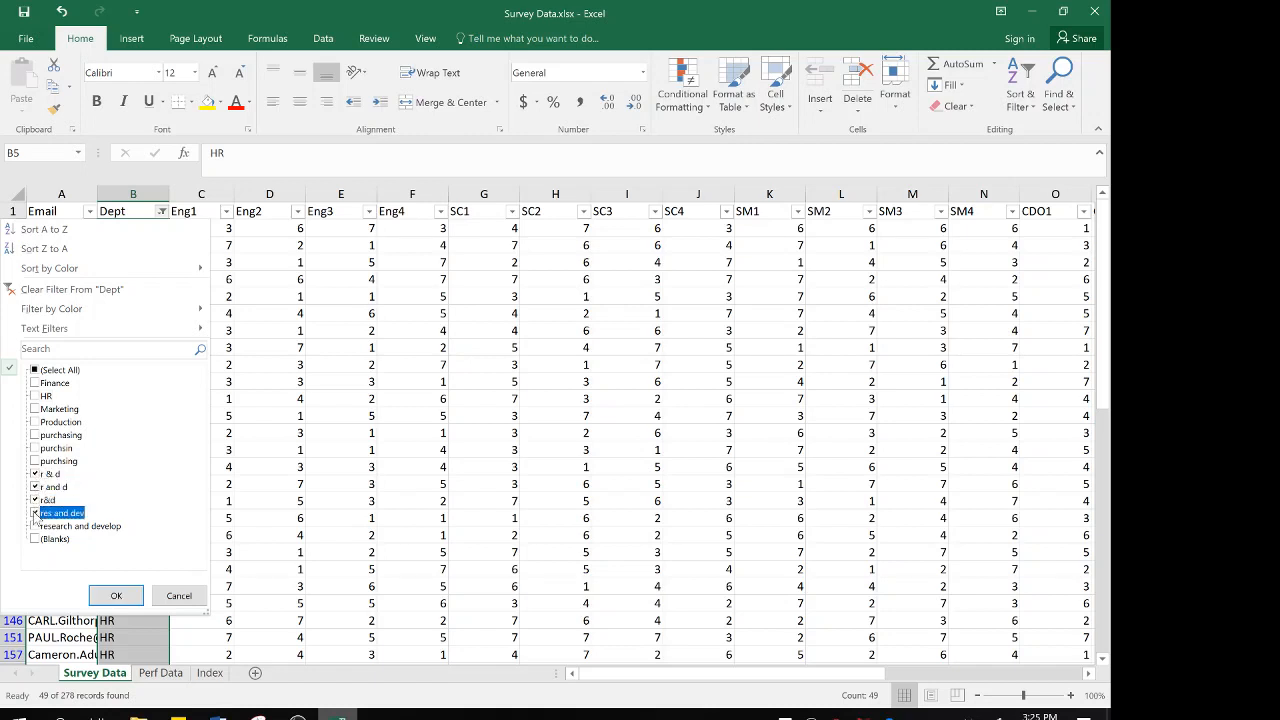
{"action": "left_click", "coordinate": [35, 526]}
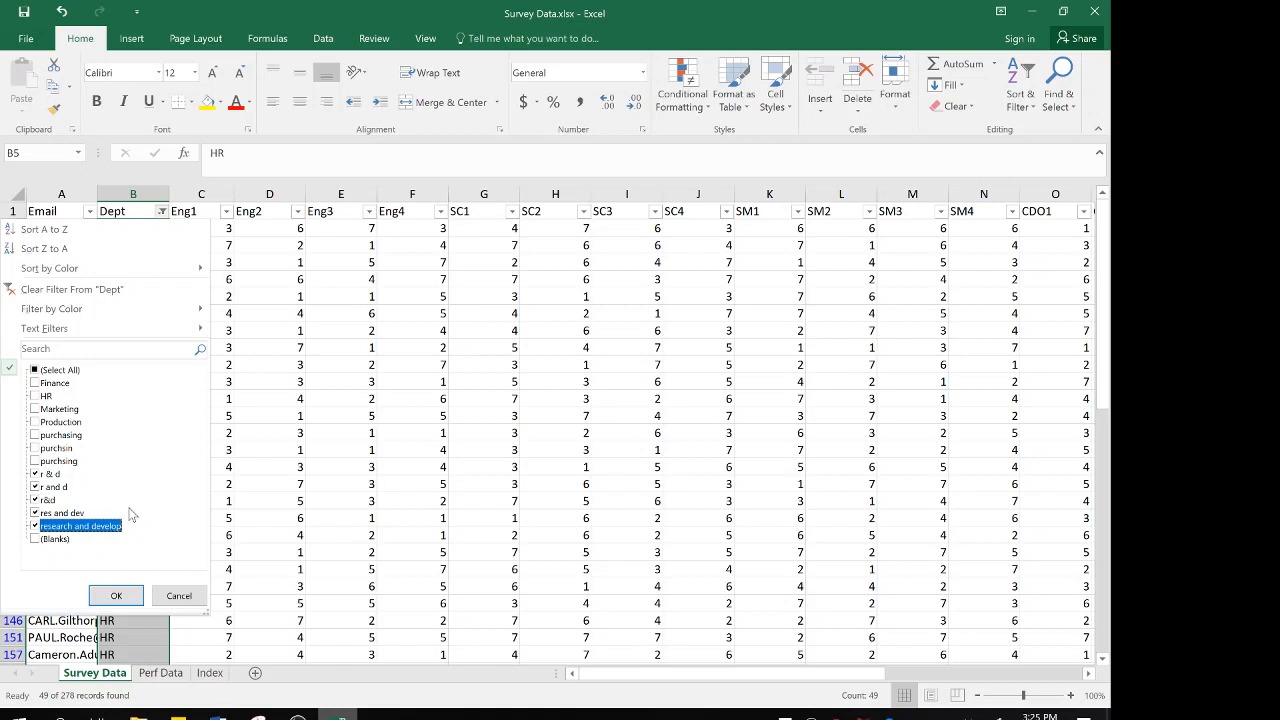
{"action": "left_click", "coordinate": [116, 595]}
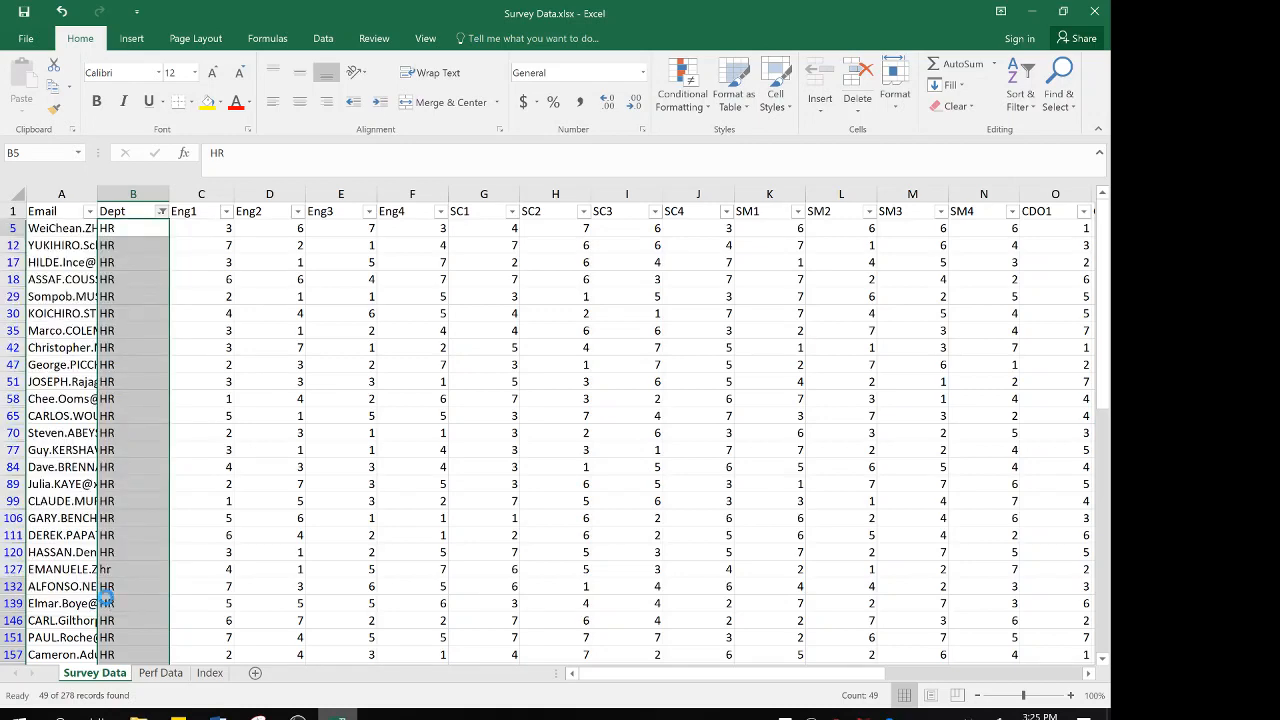
Enter R&D in cell B8 and fill it down through all the filtered Dept rows
{"action": "left_click", "coordinate": [132, 228]}
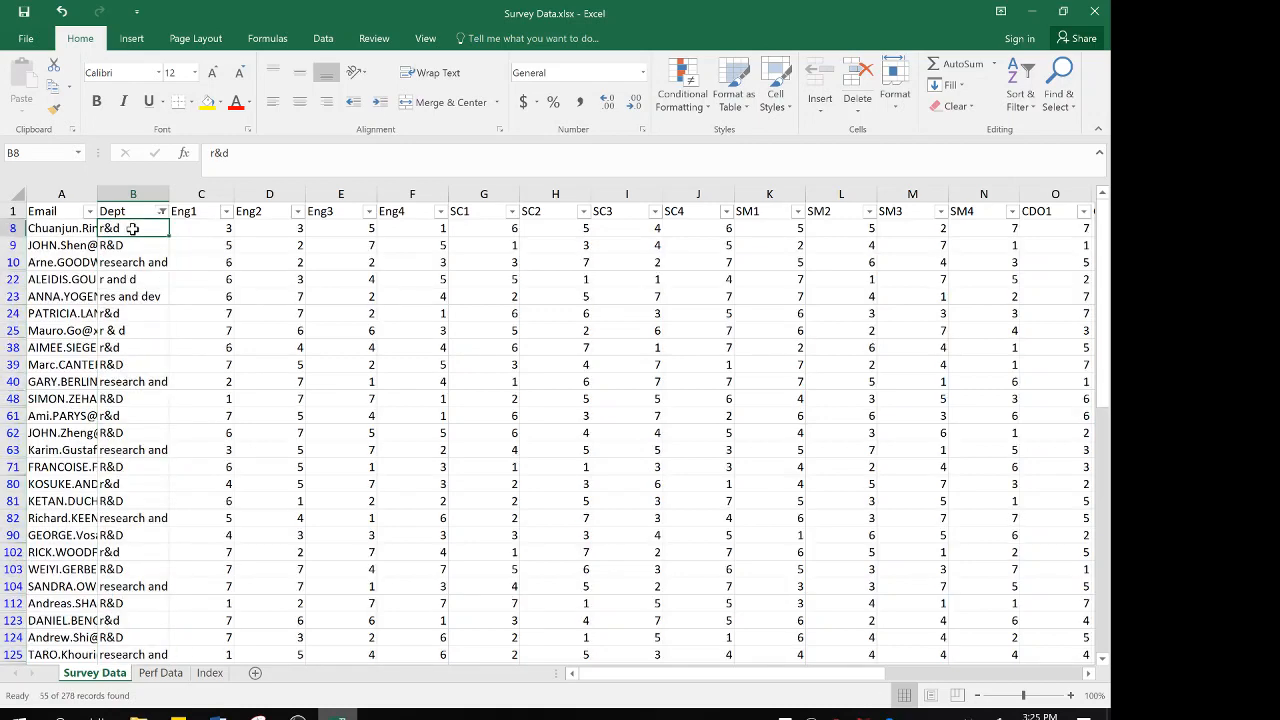
{"action": "type", "text": "R&D"}
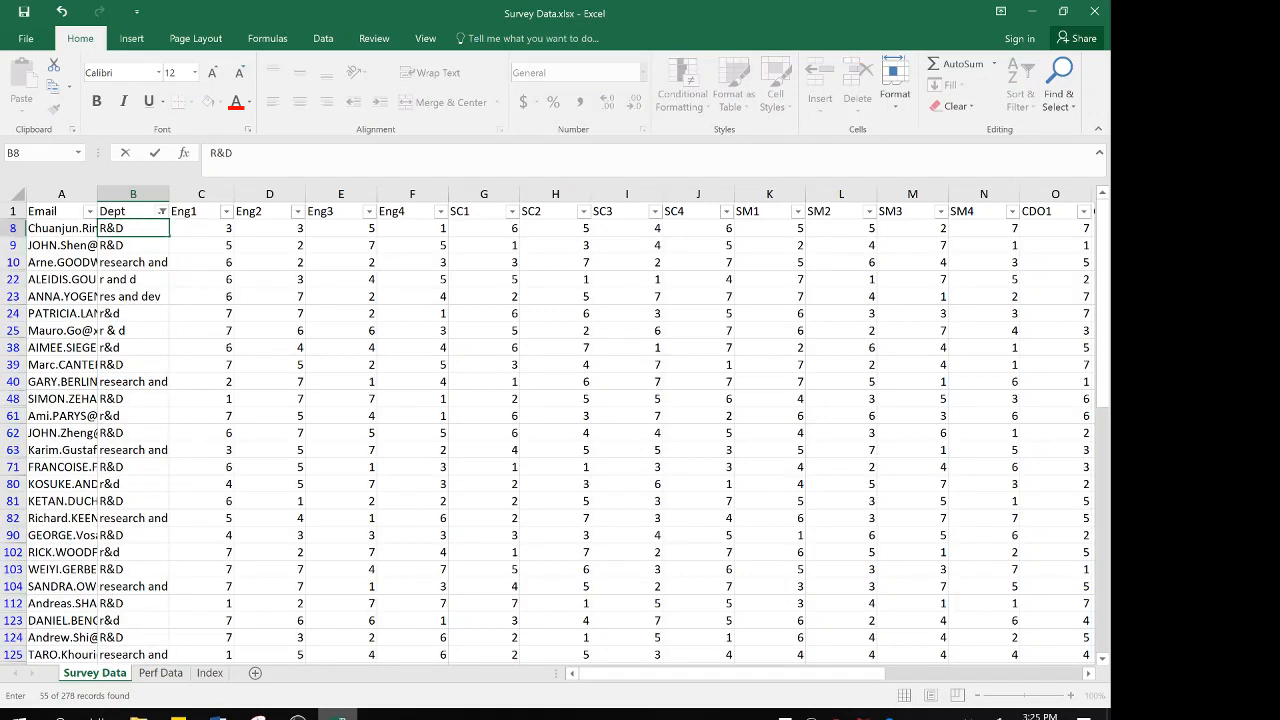
{"action": "key", "text": "Return"}
{"action": "left_click", "coordinate": [133, 229]}
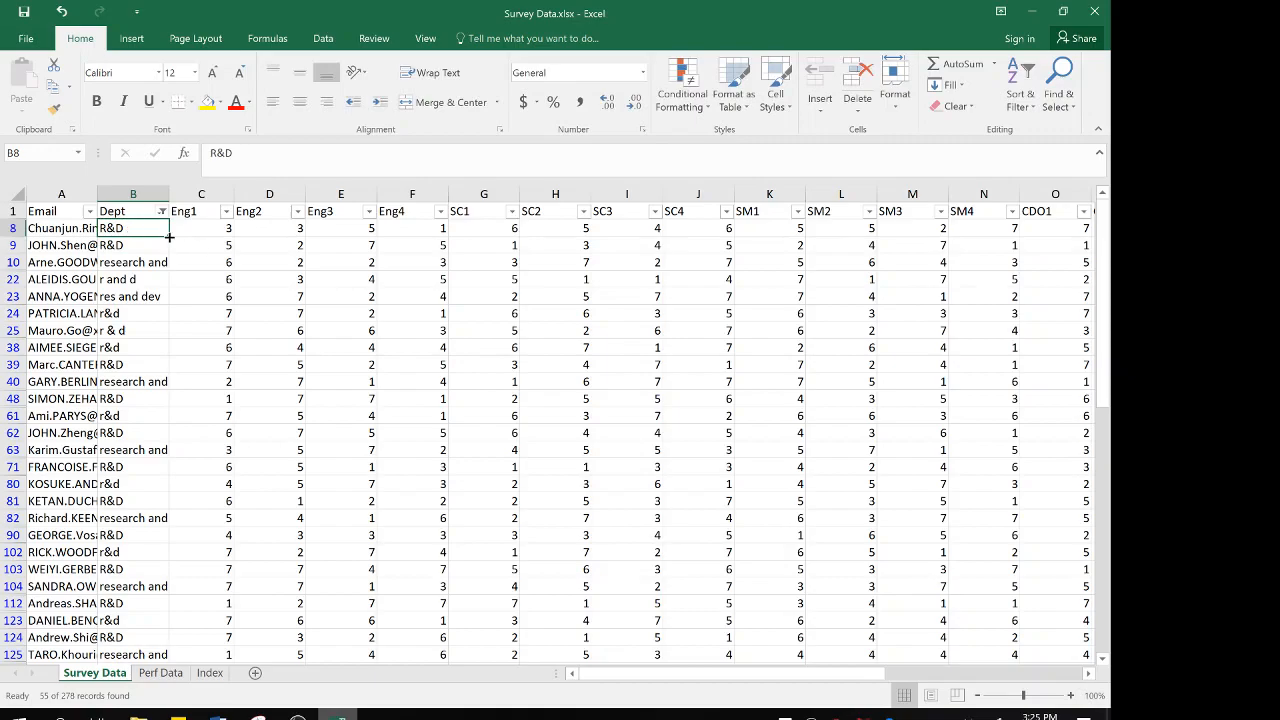
{"action": "left_click_drag", "start_coordinate": [170, 237], "coordinate": [151, 649]}
{"action": "scroll", "coordinate": [144, 533], "scroll_direction": "up", "scroll_amount": 9}
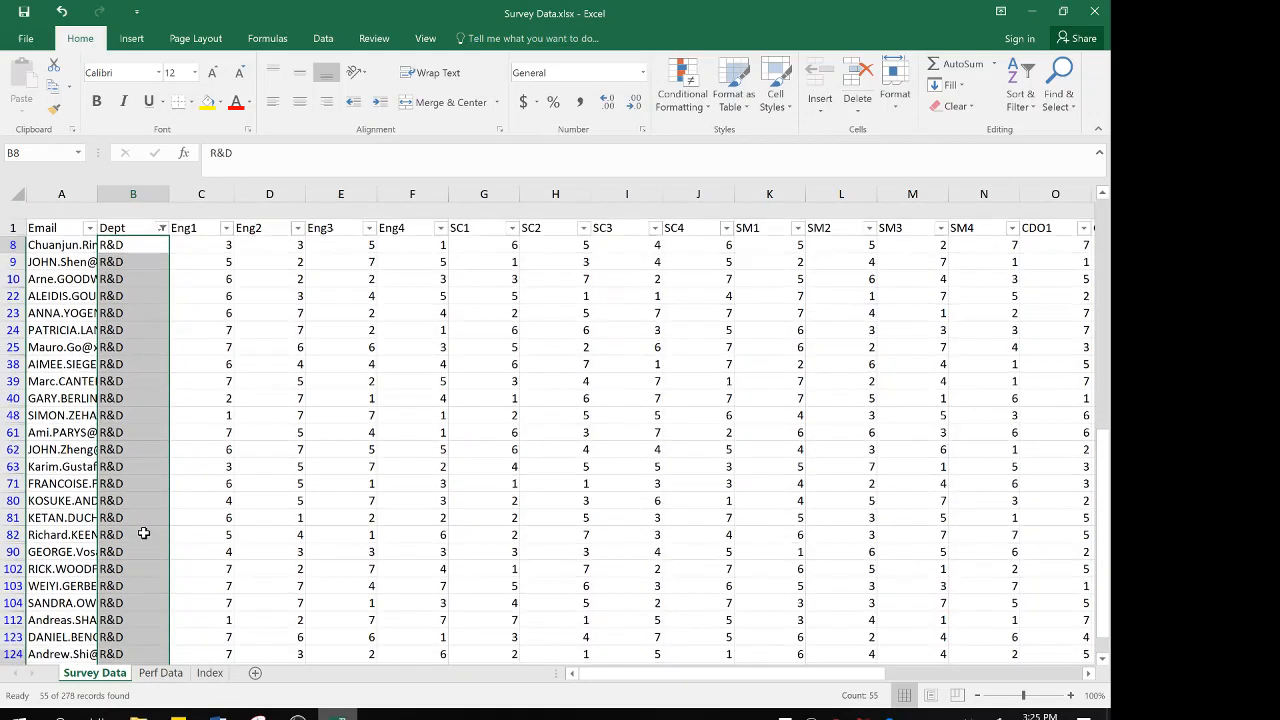
Filter the Dept column to only purchasing, purchsin and purchsing
{"action": "left_click", "coordinate": [143, 211]}
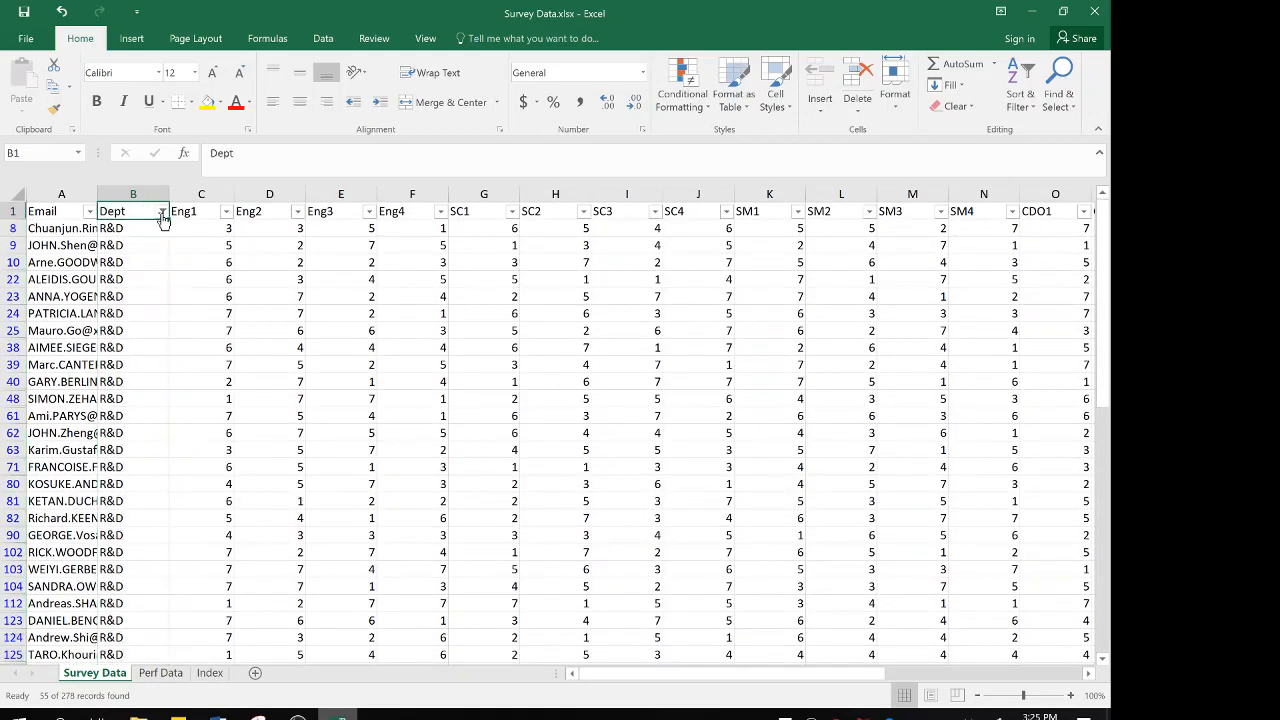
{"action": "left_click", "coordinate": [161, 212]}
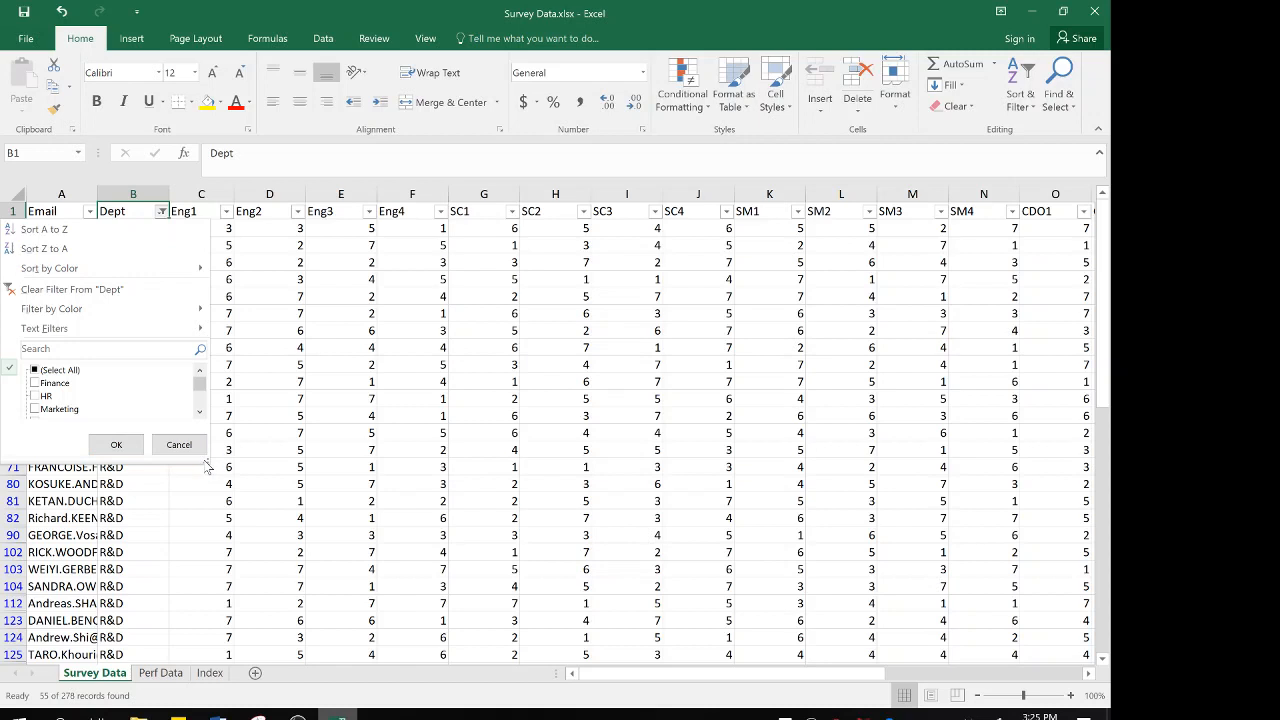
{"action": "left_click_drag", "start_coordinate": [205, 463], "coordinate": [237, 561]}
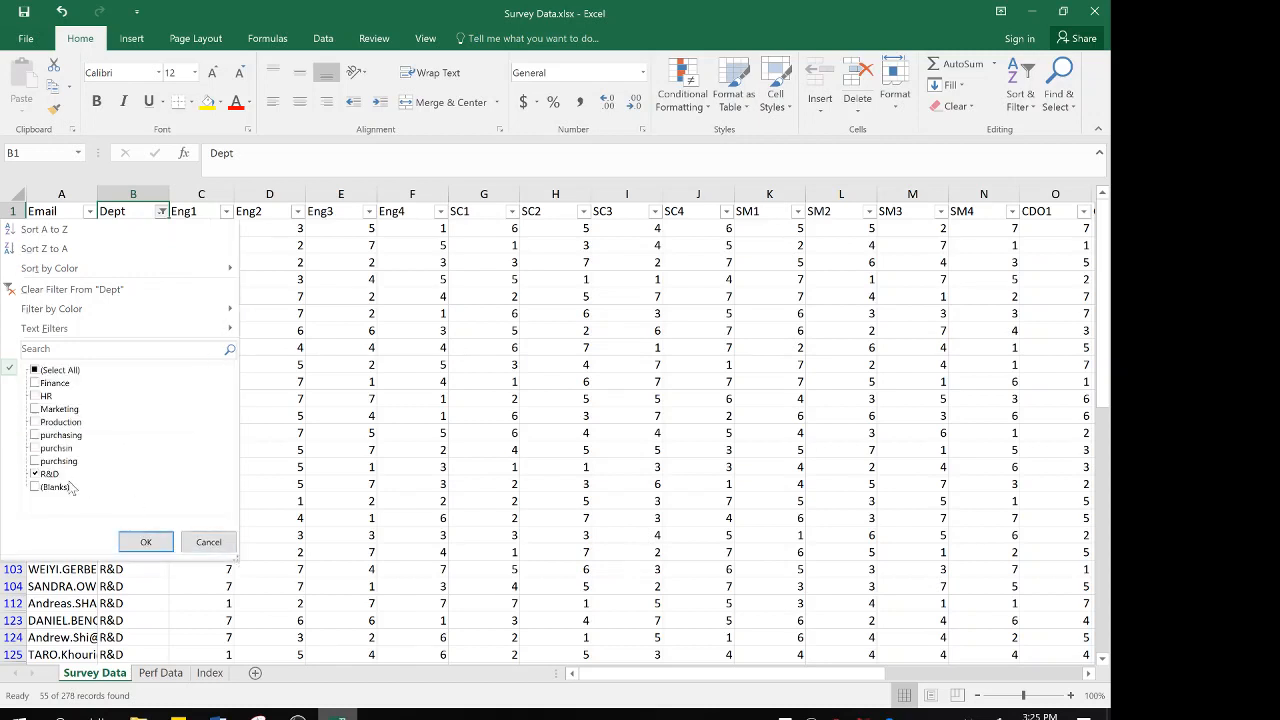
{"action": "left_click", "coordinate": [36, 474]}
{"action": "left_click", "coordinate": [35, 461]}
{"action": "left_click", "coordinate": [35, 448]}
{"action": "left_click", "coordinate": [36, 435]}
{"action": "left_click", "coordinate": [146, 541]}
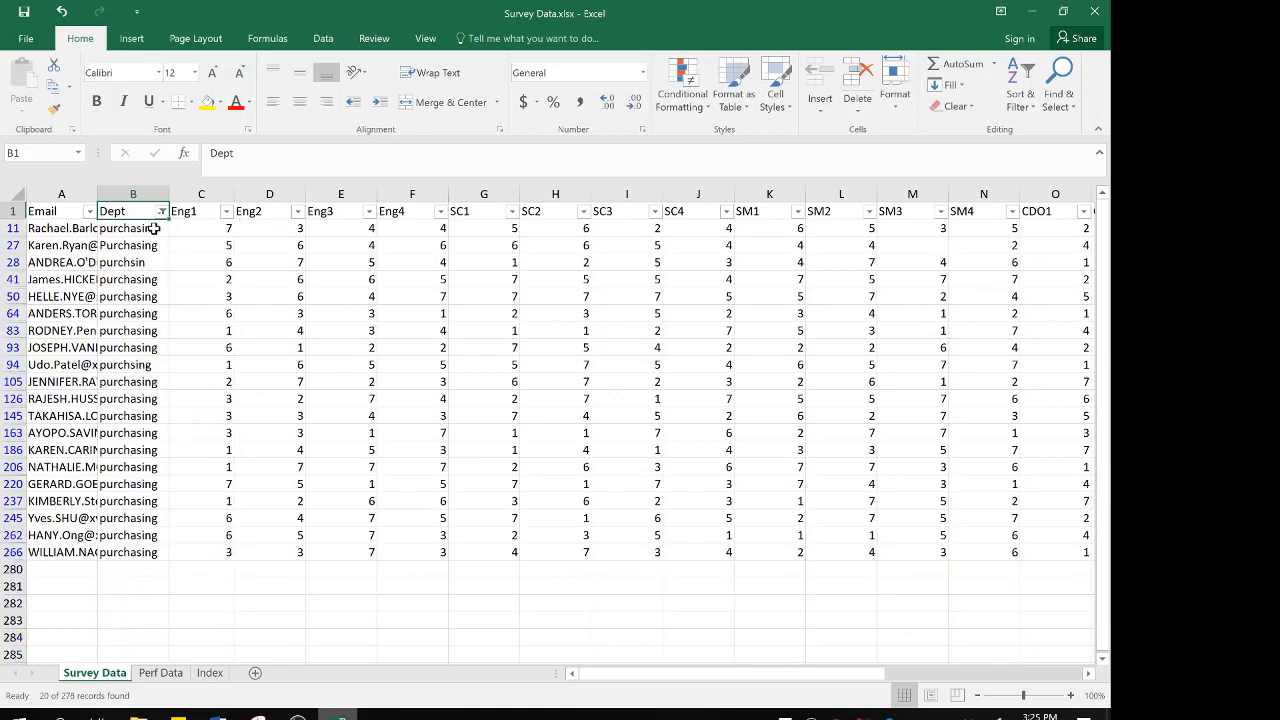
Enter Purchasing in cell B11 and fill it down through the filtered rows to B266
{"action": "left_click", "coordinate": [154, 229]}
{"action": "key", "text": "Delete"}
{"action": "type", "text": "Purchasing"}
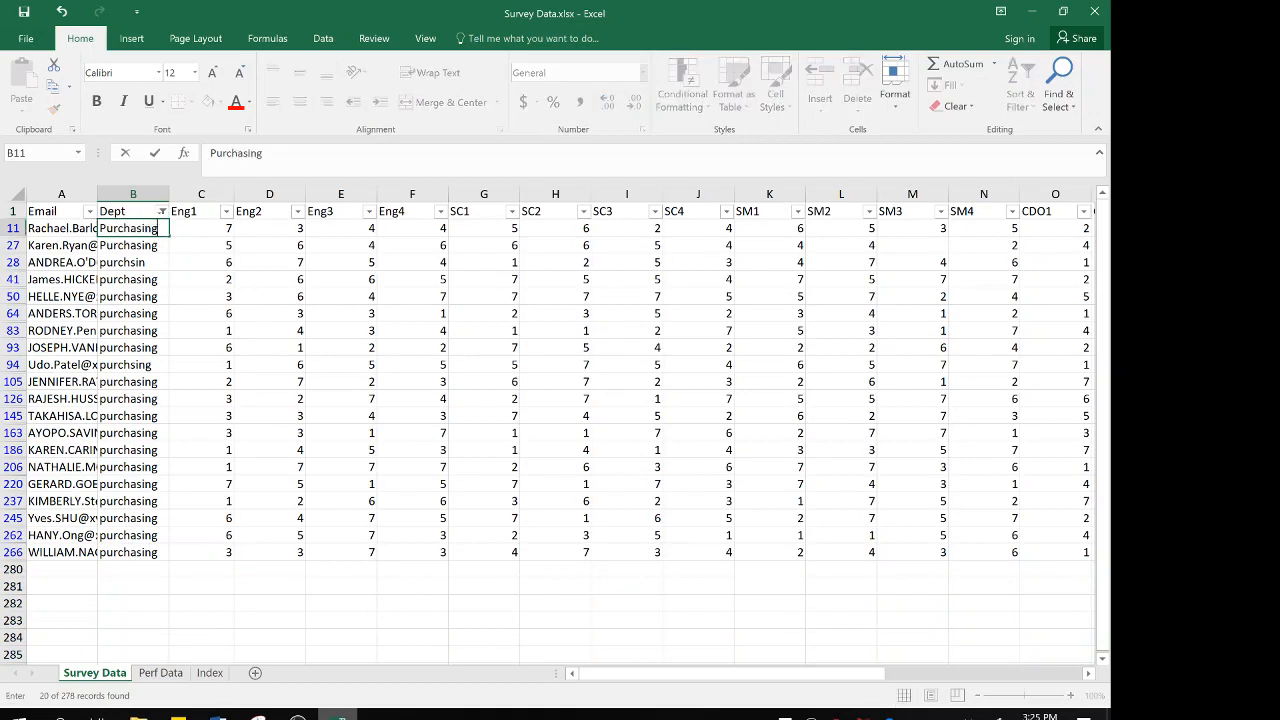
{"action": "key", "text": "Return"}
{"action": "key", "text": "Up"}
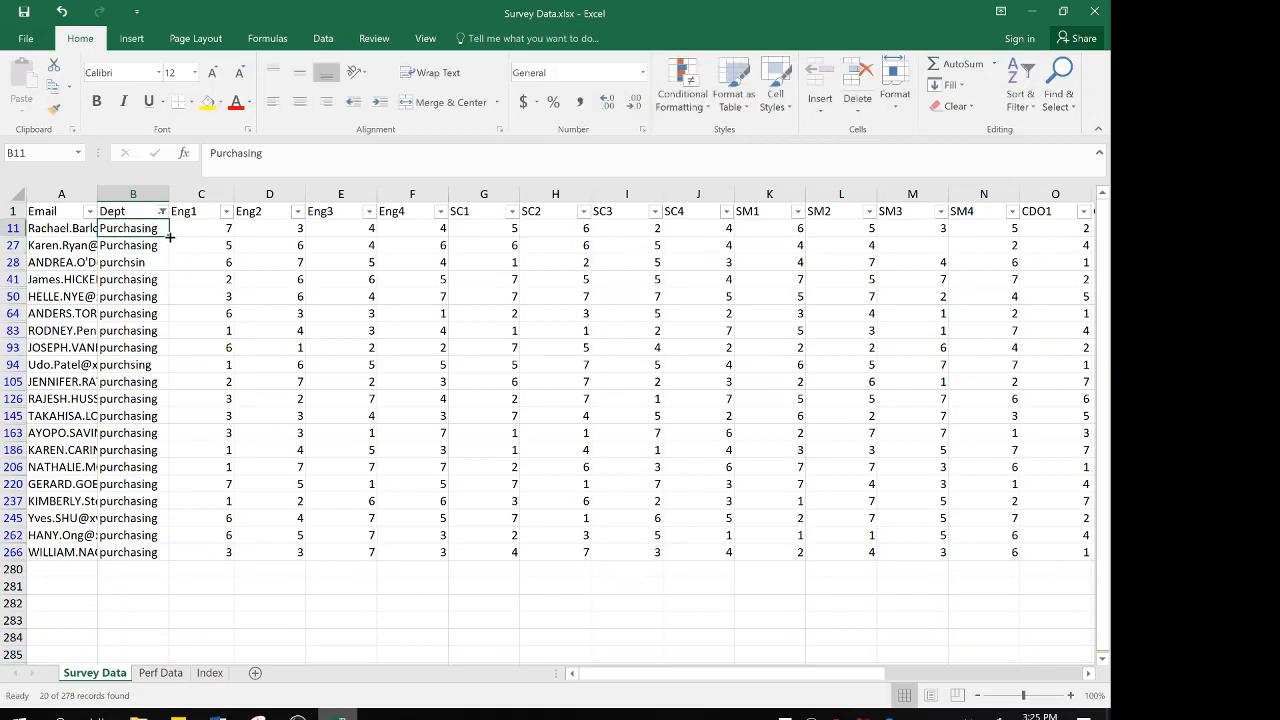
{"action": "left_click_drag", "start_coordinate": [170, 236], "coordinate": [145, 553]}
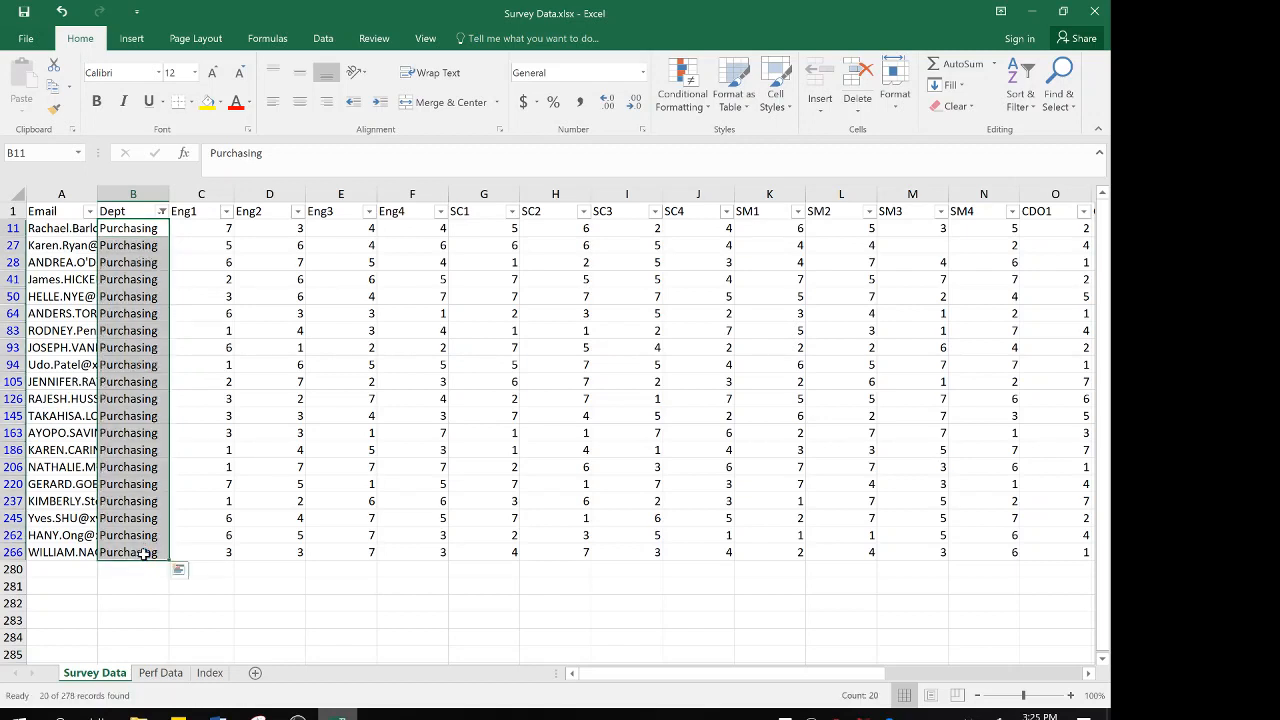
Clear the Dept filter and check the column's list of distinct department names for leftover variants
{"action": "left_click", "coordinate": [163, 211]}
{"action": "left_click", "coordinate": [118, 289]}
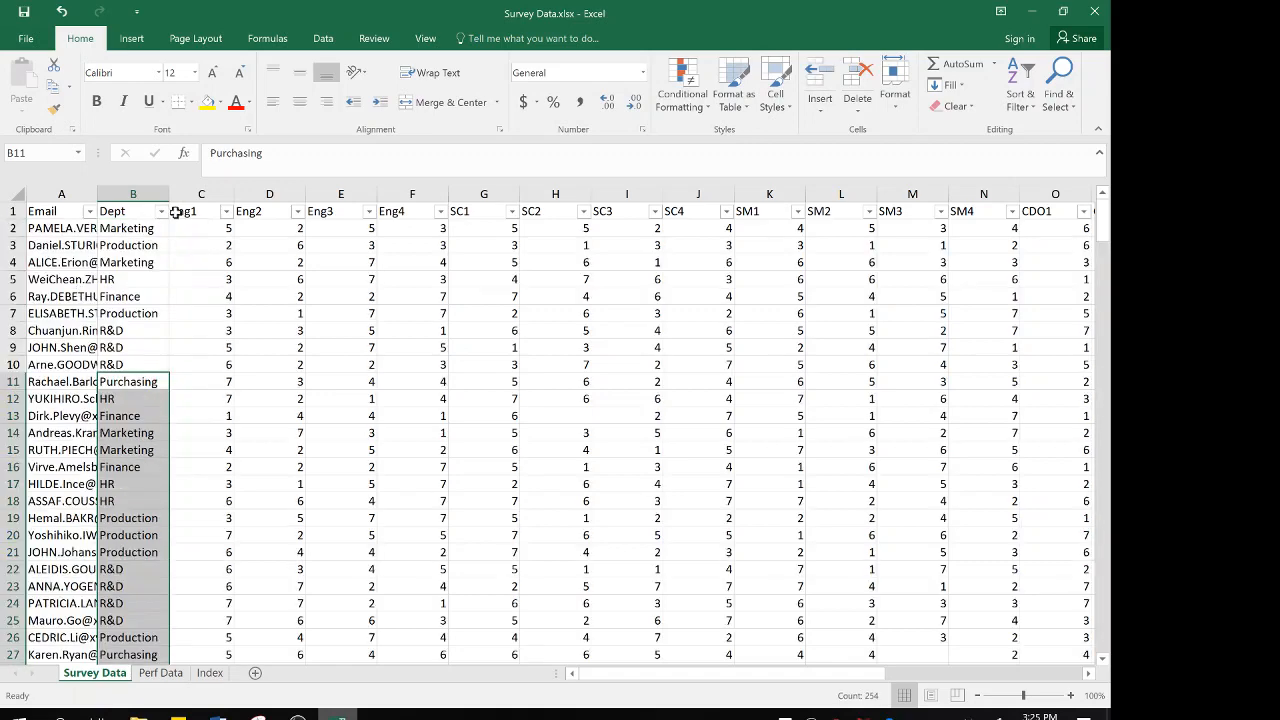
{"action": "left_click", "coordinate": [138, 211]}
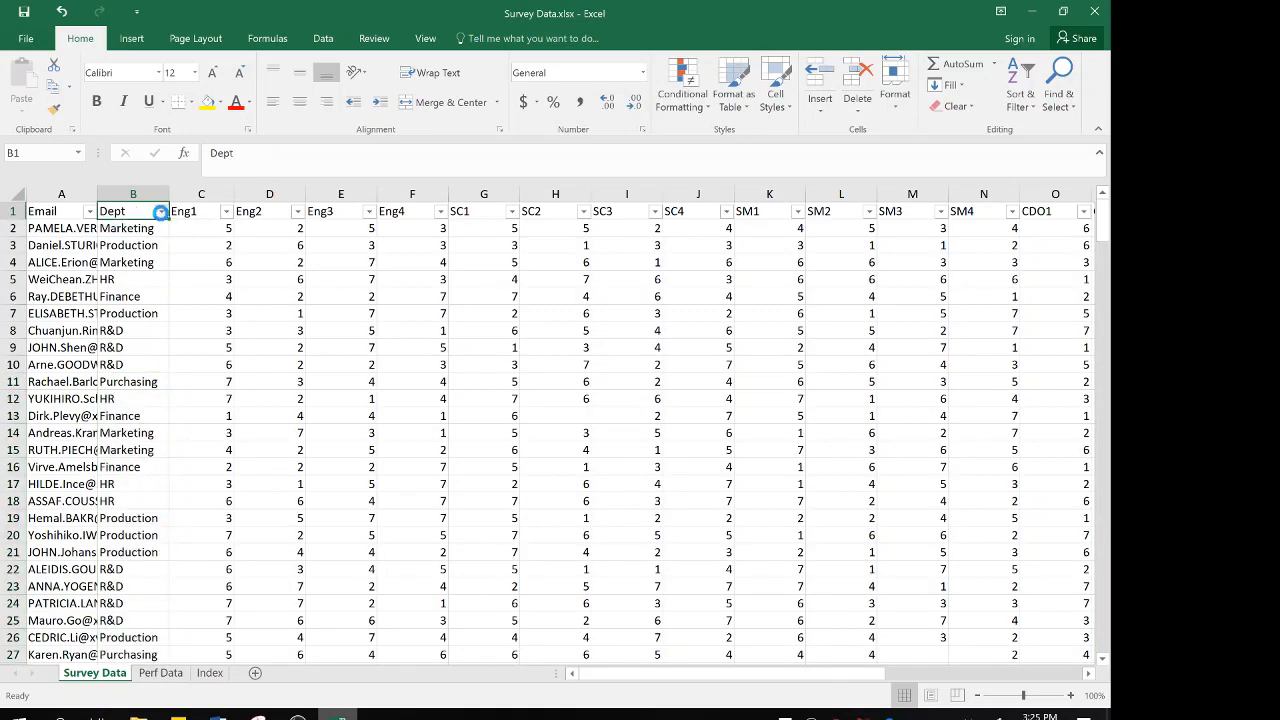
{"action": "left_click", "coordinate": [160, 211]}
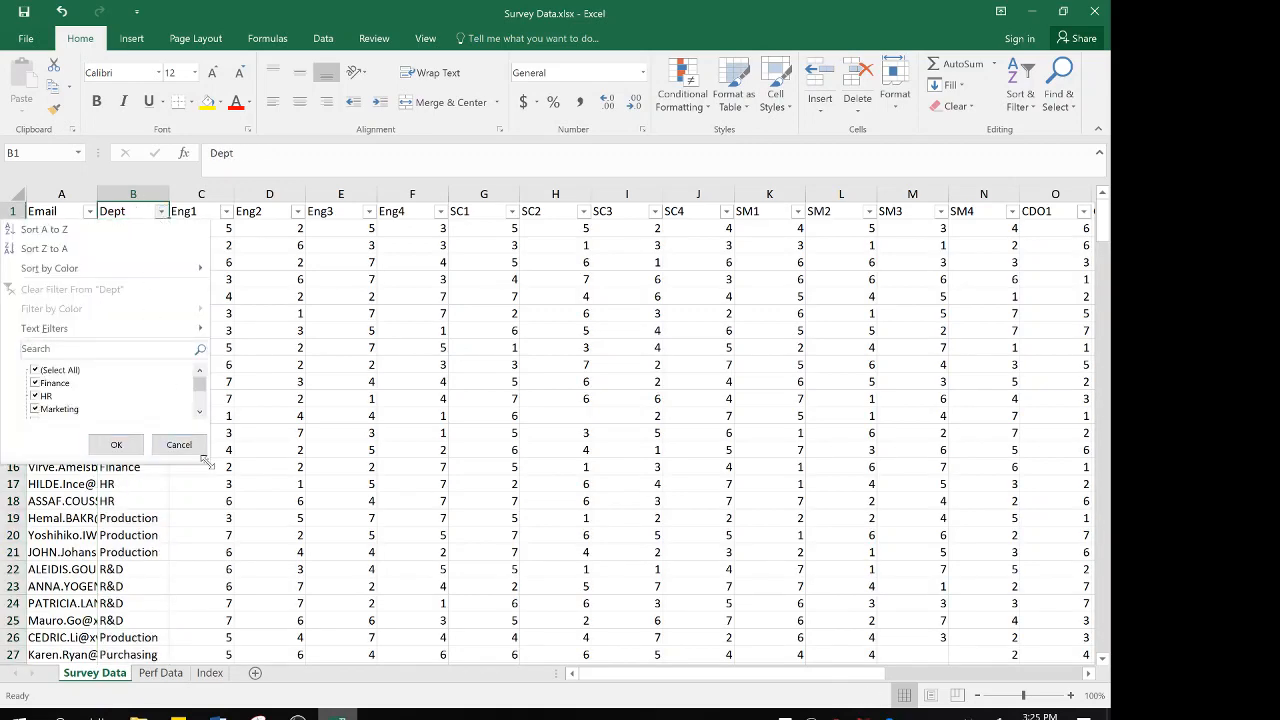
{"action": "left_click_drag", "start_coordinate": [205, 460], "coordinate": [243, 565]}
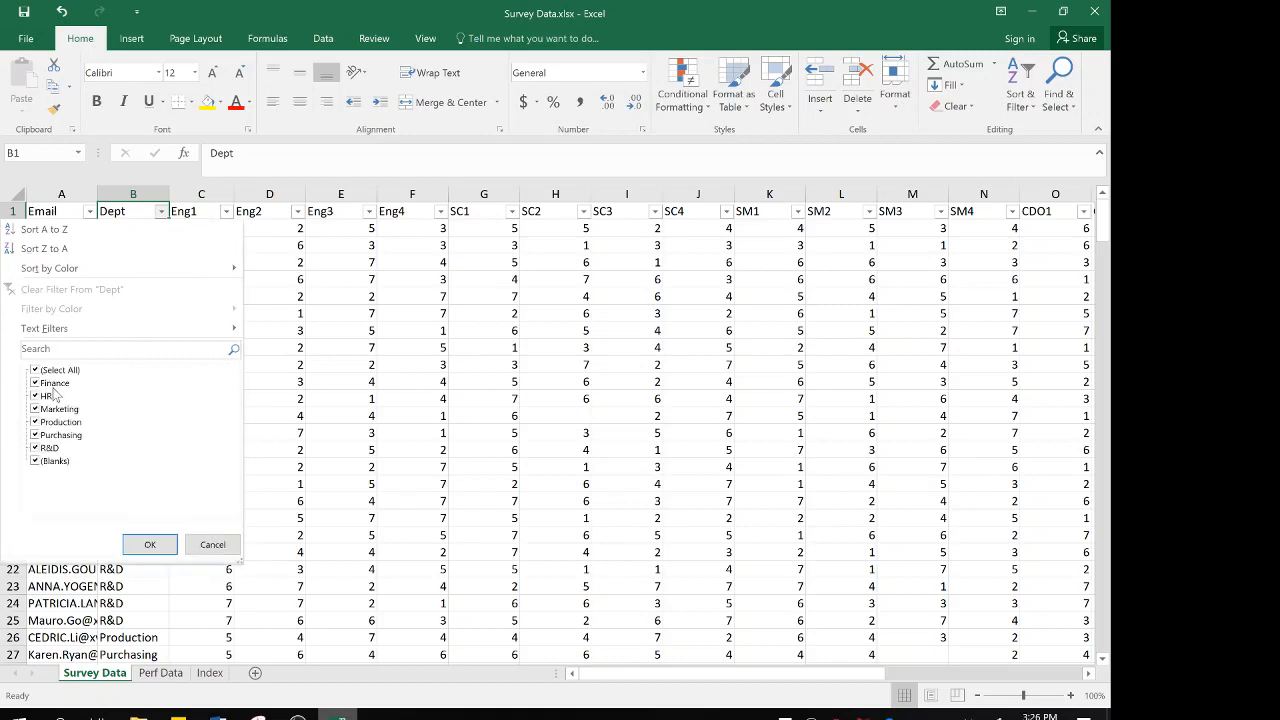
{"action": "left_click", "coordinate": [193, 551]}
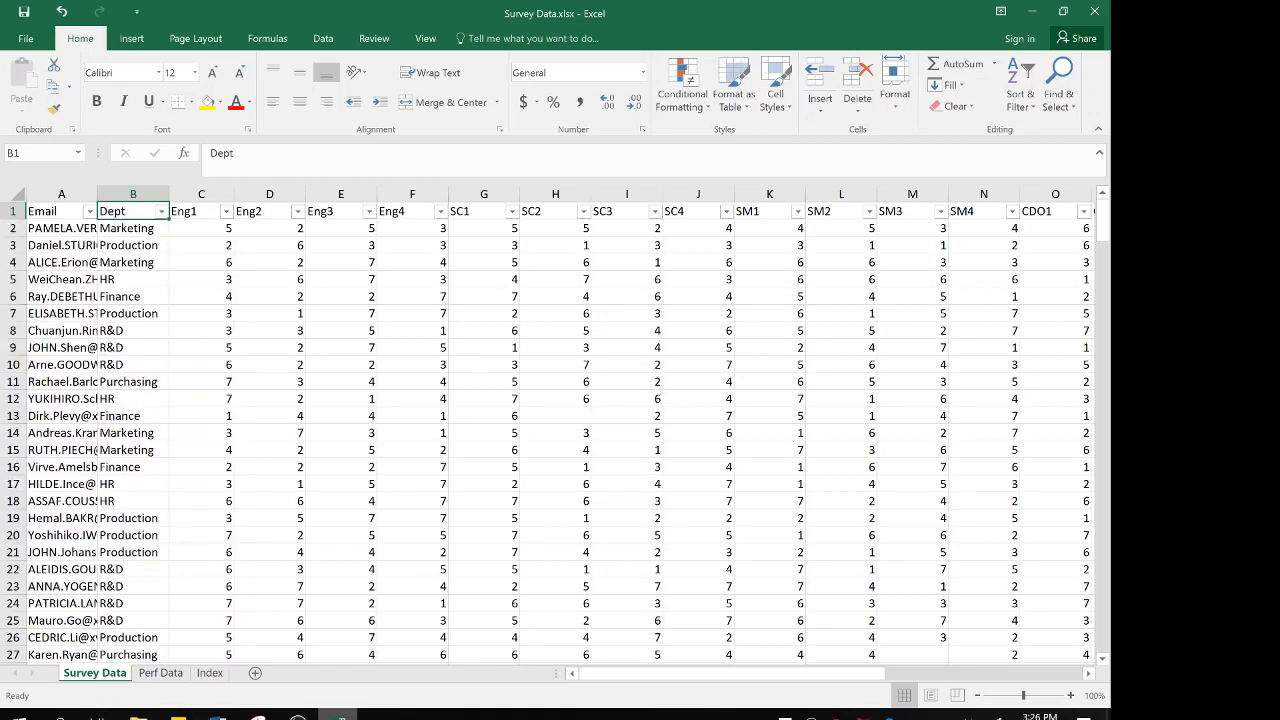
Switch to the assignment instructions in Word, bold item 6 about correcting typos, and review the remaining items
{"action": "mouse_move", "coordinate": [218, 712]}
{"action": "left_click", "coordinate": [247, 675]}
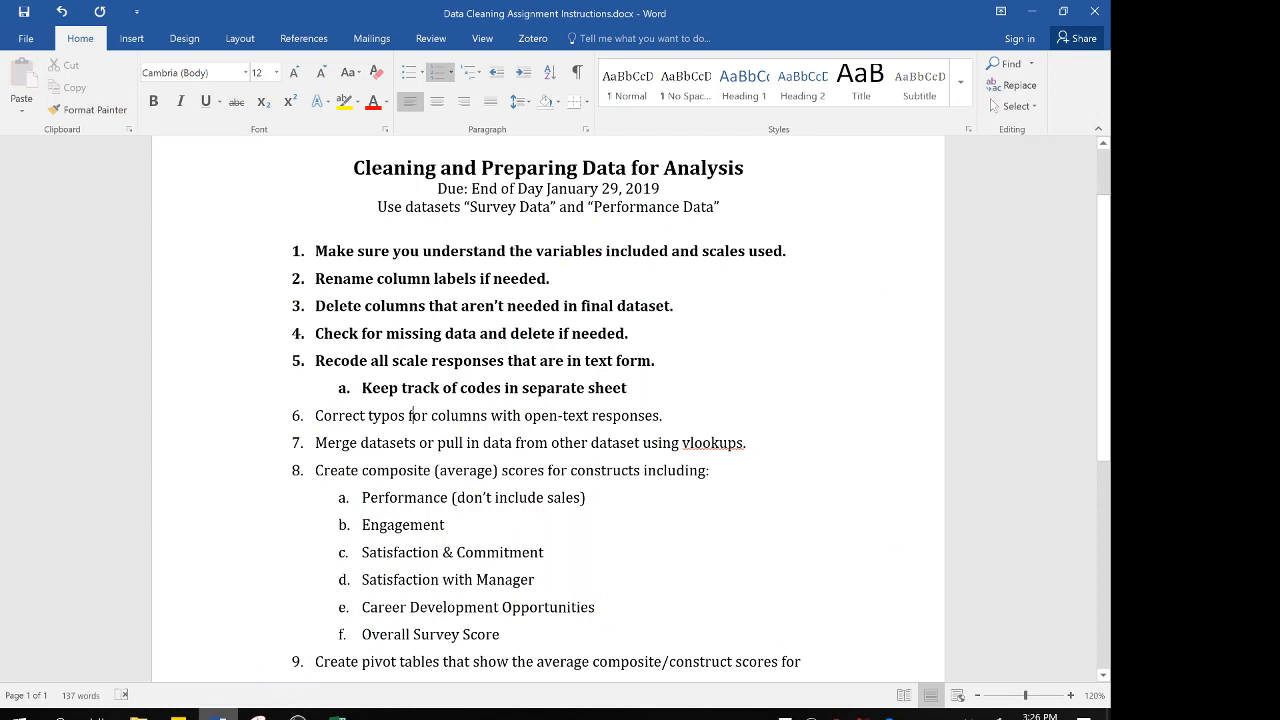
{"action": "left_click_drag", "start_coordinate": [664, 415], "coordinate": [360, 420]}
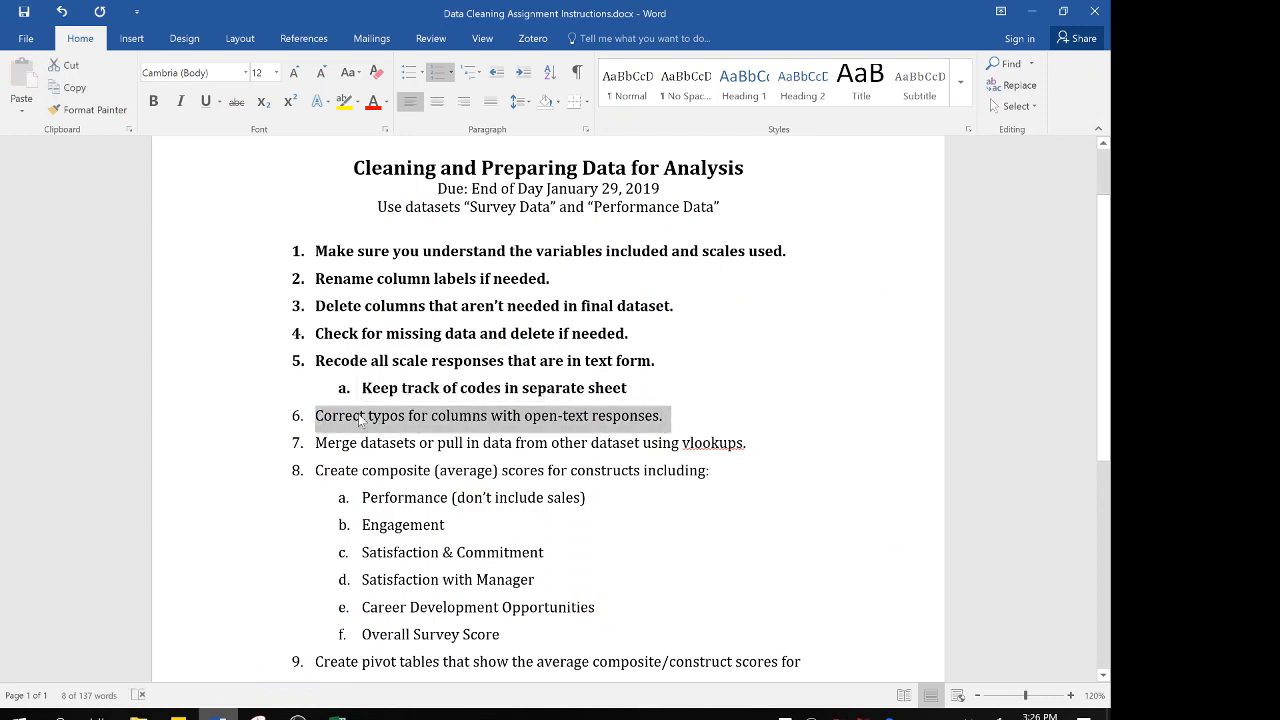
{"action": "key", "text": "ctrl+b"}
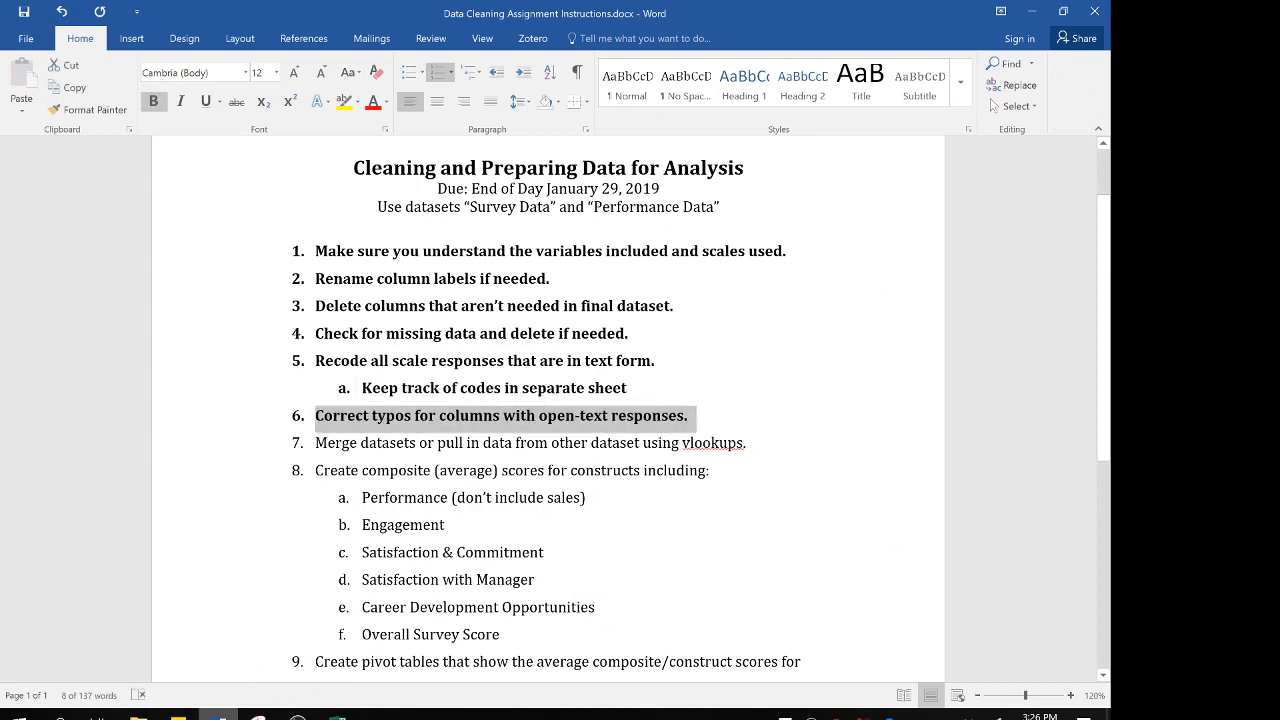
{"action": "left_click", "coordinate": [492, 442]}
{"action": "scroll", "coordinate": [548, 420], "scroll_direction": "down", "scroll_amount": 1}
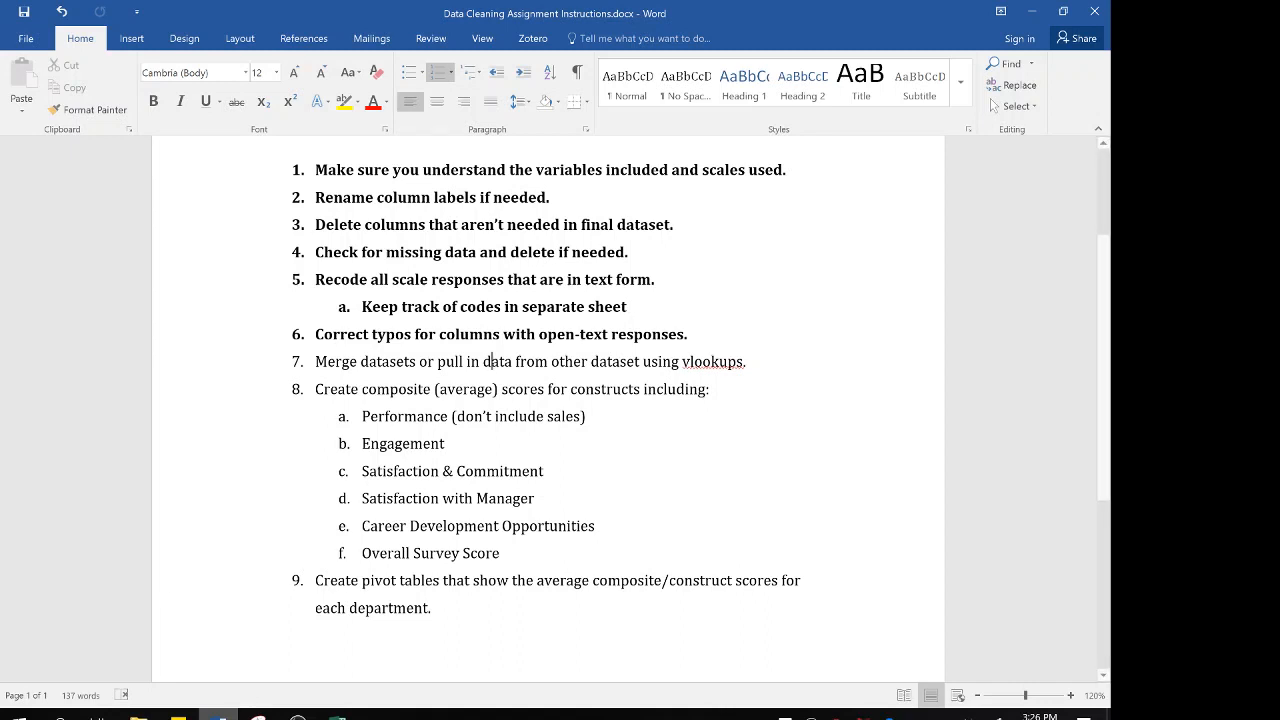
Switch back to the Survey Data workbook in Excel and examine the columns along row 2, from Email past CDO4
{"action": "mouse_move", "coordinate": [338, 712]}
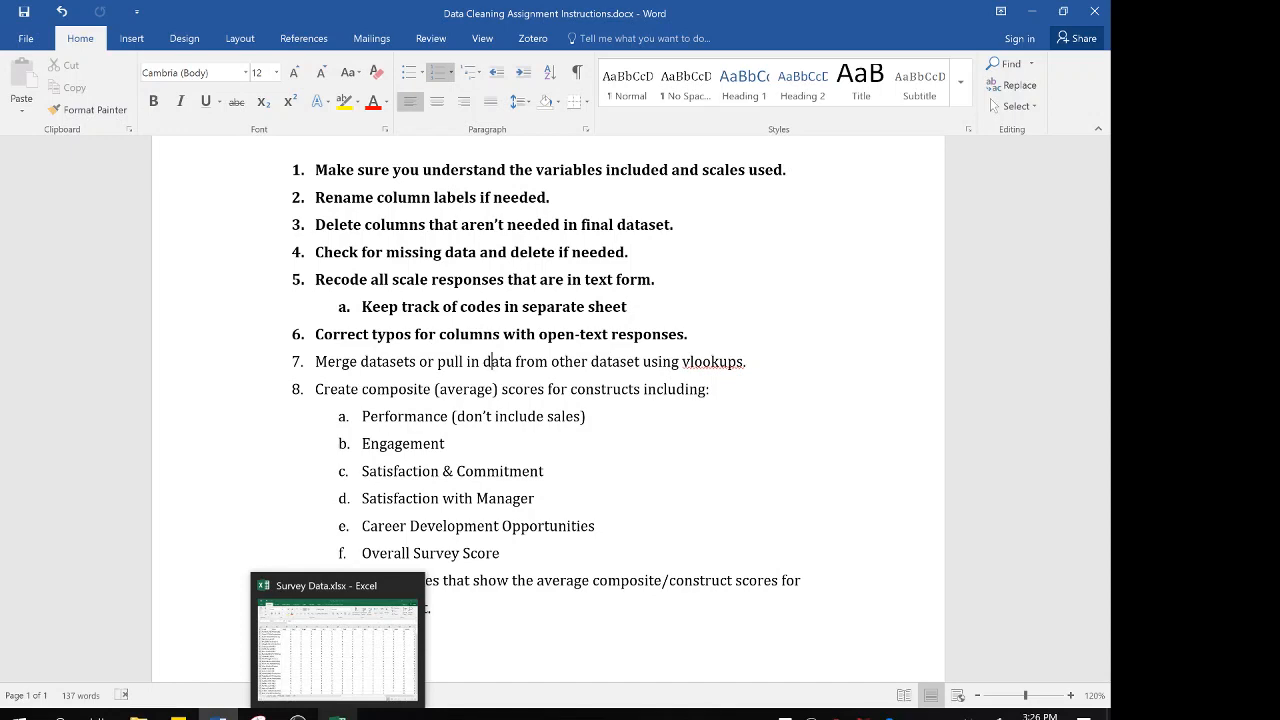
{"action": "left_click", "coordinate": [338, 660]}
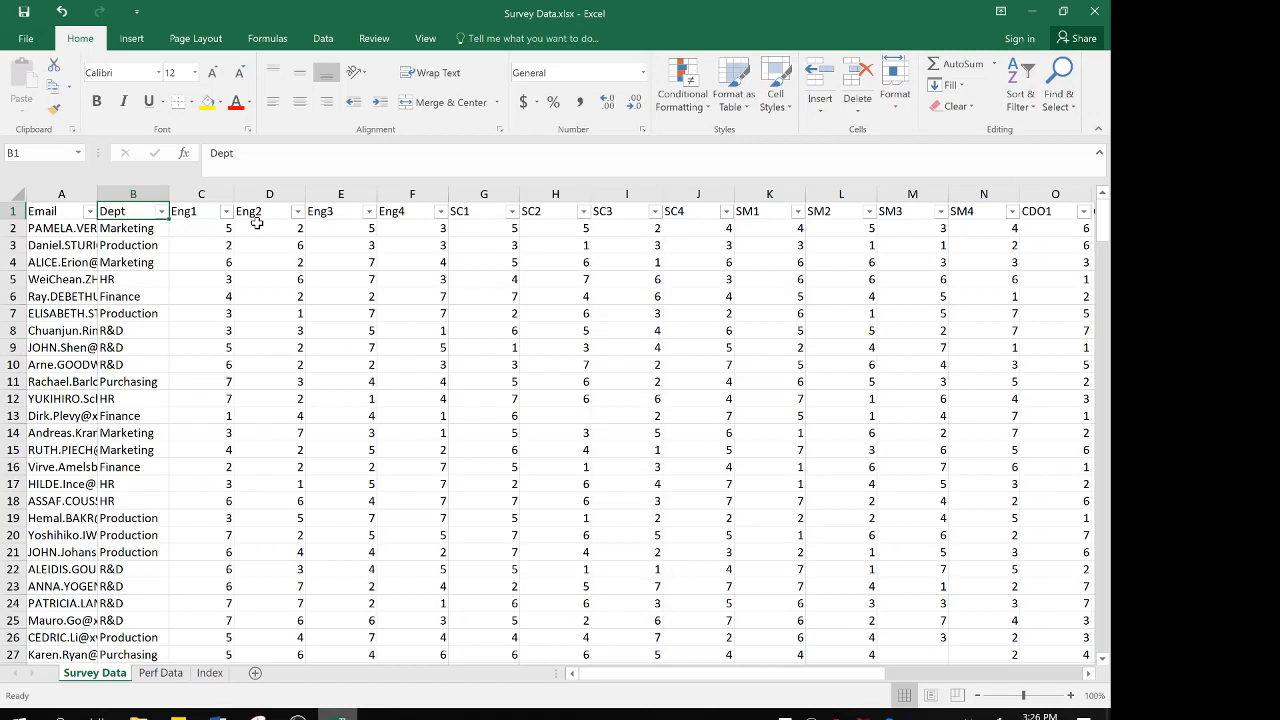
{"action": "left_click", "coordinate": [76, 228]}
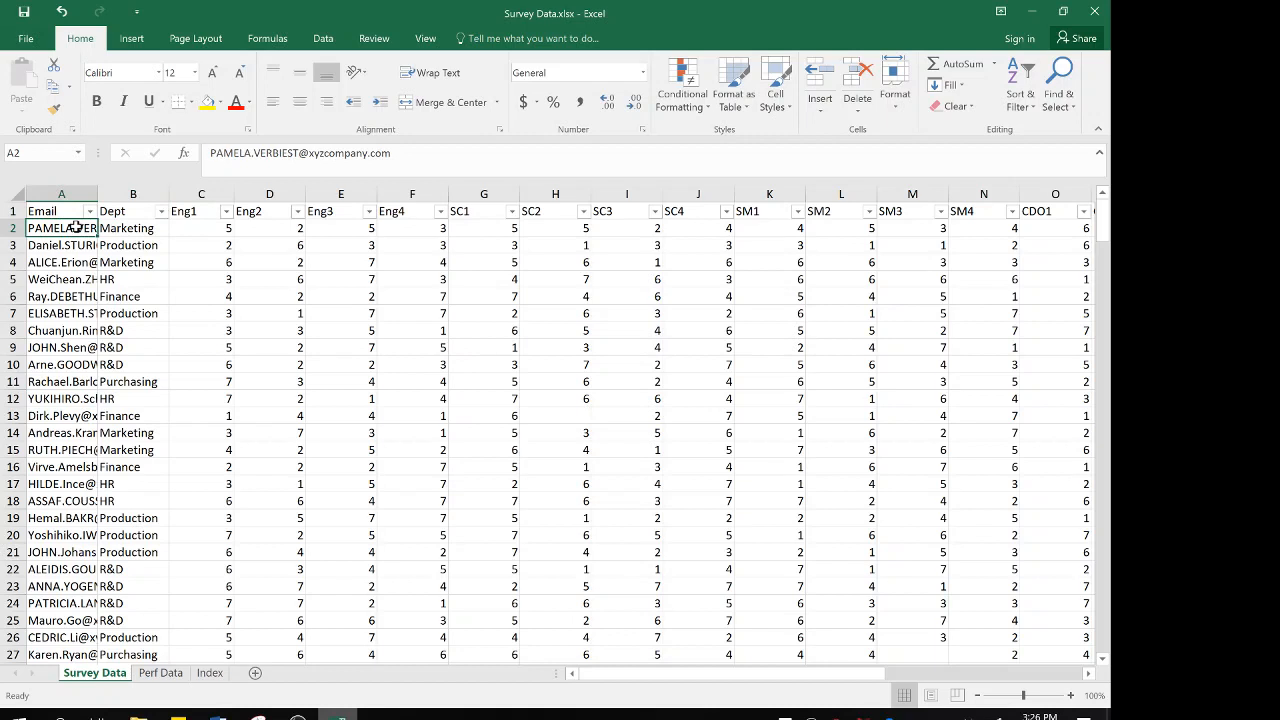
{"action": "key", "text": "Down"}
{"action": "key", "text": "Up"}
{"action": "key", "text": "Right"}
{"action": "key", "text": "Right"}
{"action": "key", "text": "Right"}
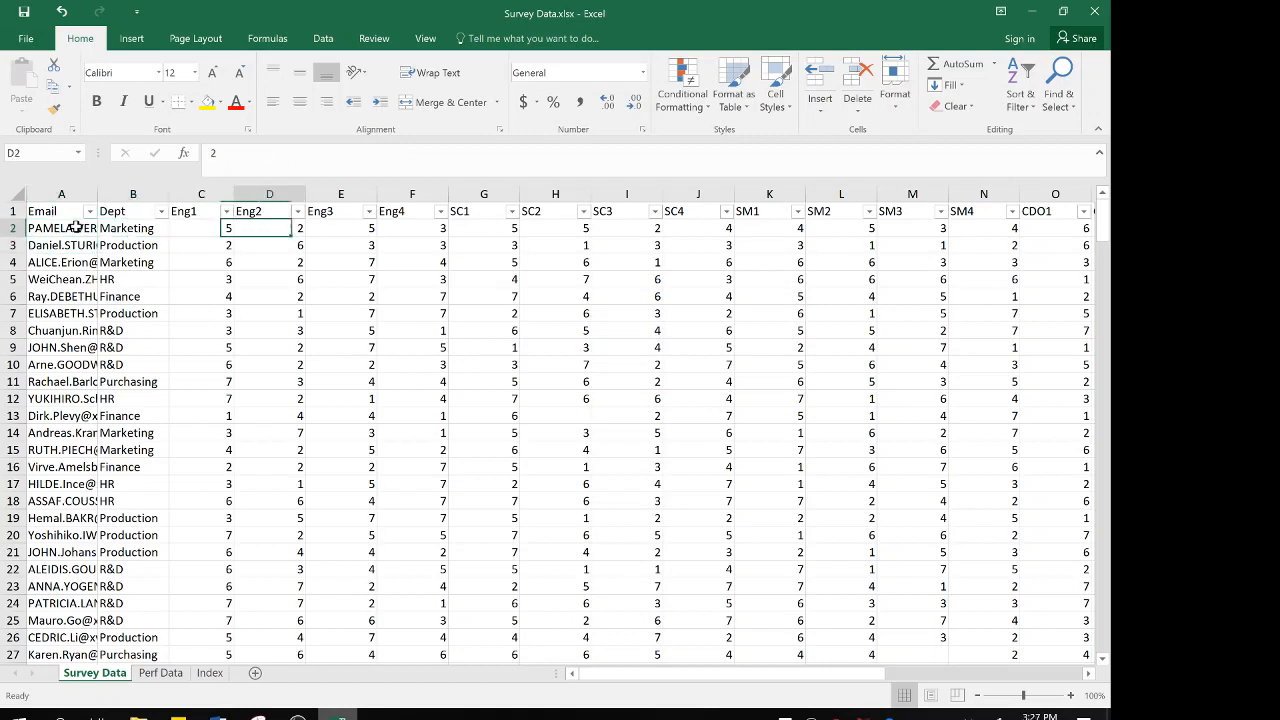
{"action": "key", "text": "Right"}
{"action": "key", "text": "Left"}
{"action": "key", "text": "Left"}
{"action": "key", "text": "Right"}
{"action": "key", "text": "Right"}
{"action": "key", "text": "Right"}
{"action": "key", "text": "Right"}
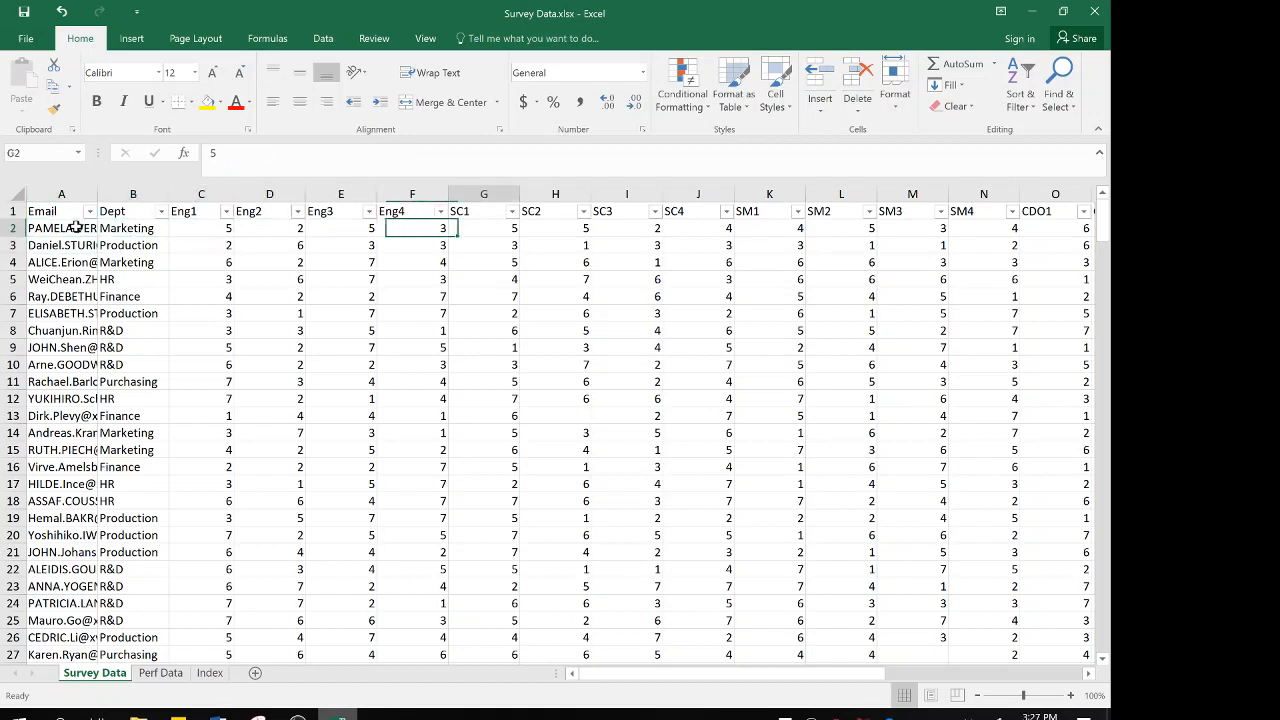
{"action": "key", "text": "Right"}
{"action": "key", "text": "Right"}
{"action": "key", "text": "Right"}
{"action": "key", "text": "Right"}
{"action": "key", "text": "Right"}
{"action": "key", "text": "Right"}
{"action": "key", "text": "Right"}
{"action": "key", "text": "Right"}
{"action": "key", "text": "Right"}
{"action": "key", "text": "Right"}
{"action": "key", "text": "Right"}
{"action": "key", "text": "Right"}
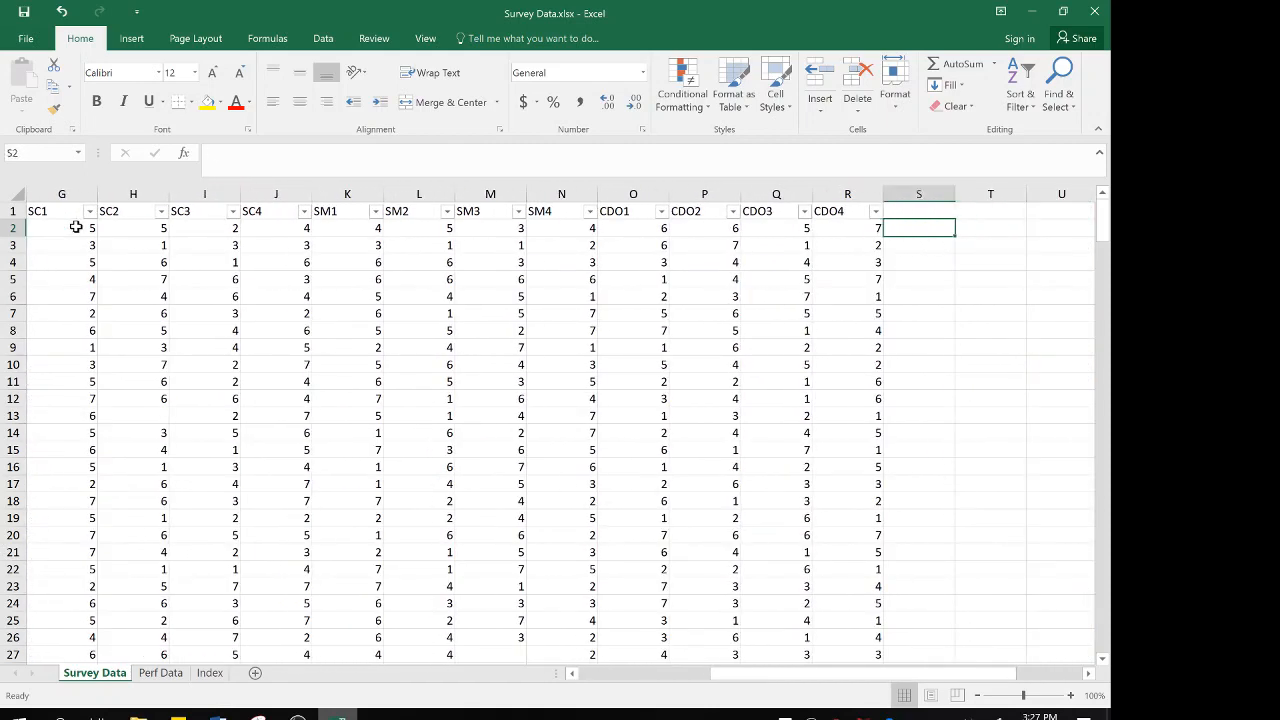
{"action": "key", "text": "Left"}
{"action": "key", "text": "Right"}
{"action": "key", "text": "Right"}
{"action": "key", "text": "Left"}
{"action": "key", "text": "Right"}
{"action": "key", "text": "Right"}
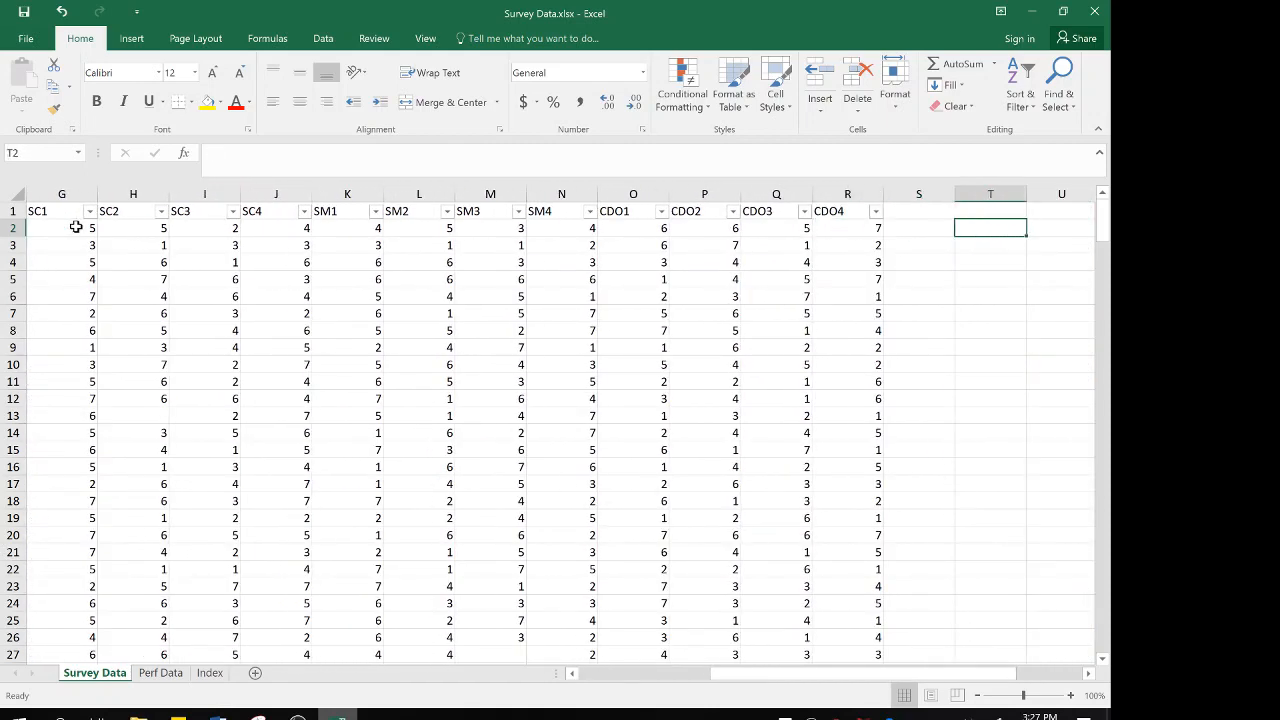
{"action": "key", "text": "Left"}
{"action": "key", "text": "Left"}
{"action": "key", "text": "Left"}
{"action": "key", "text": "Left"}
{"action": "key", "text": "Left"}
{"action": "key", "text": "Left"}
{"action": "key", "text": "Left"}
{"action": "key", "text": "Left"}
{"action": "key", "text": "Left"}
{"action": "key", "text": "Left"}
{"action": "key", "text": "Left"}
{"action": "key", "text": "Left"}
{"action": "key", "text": "Left"}
{"action": "key", "text": "Left"}
{"action": "key", "text": "Left"}
{"action": "key", "text": "Left"}
{"action": "key", "text": "Left"}
{"action": "key", "text": "Left"}
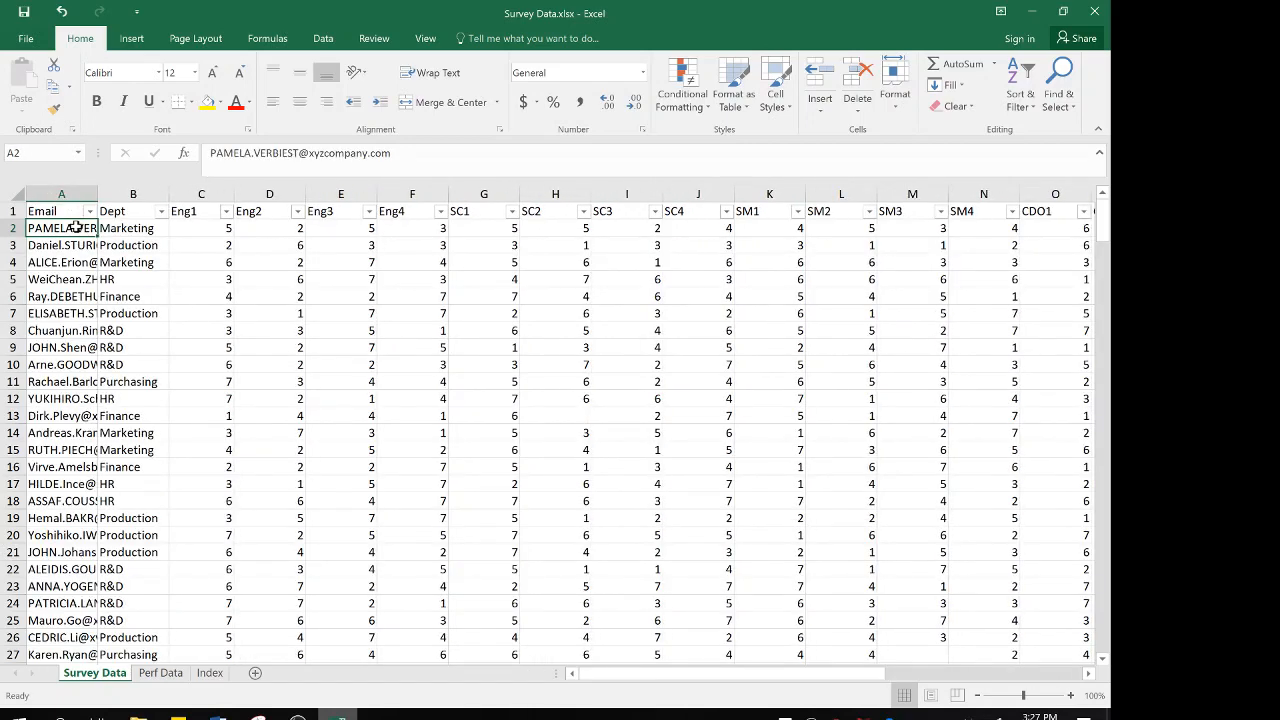
{"action": "key", "text": "Right"}
{"action": "key", "text": "Left"}
Compare the Email column in Survey Data with the Last Name and First Name columns in Perf Data
{"action": "left_click", "coordinate": [165, 674]}
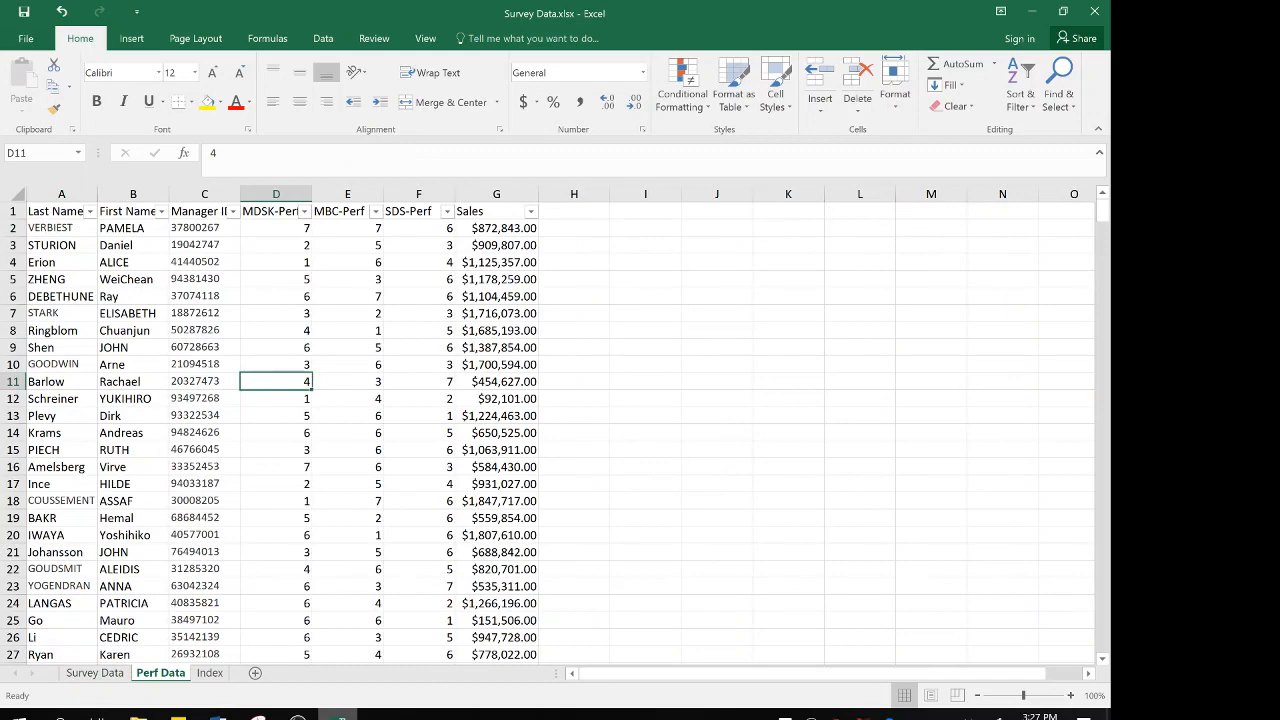
{"action": "left_click", "coordinate": [80, 676]}
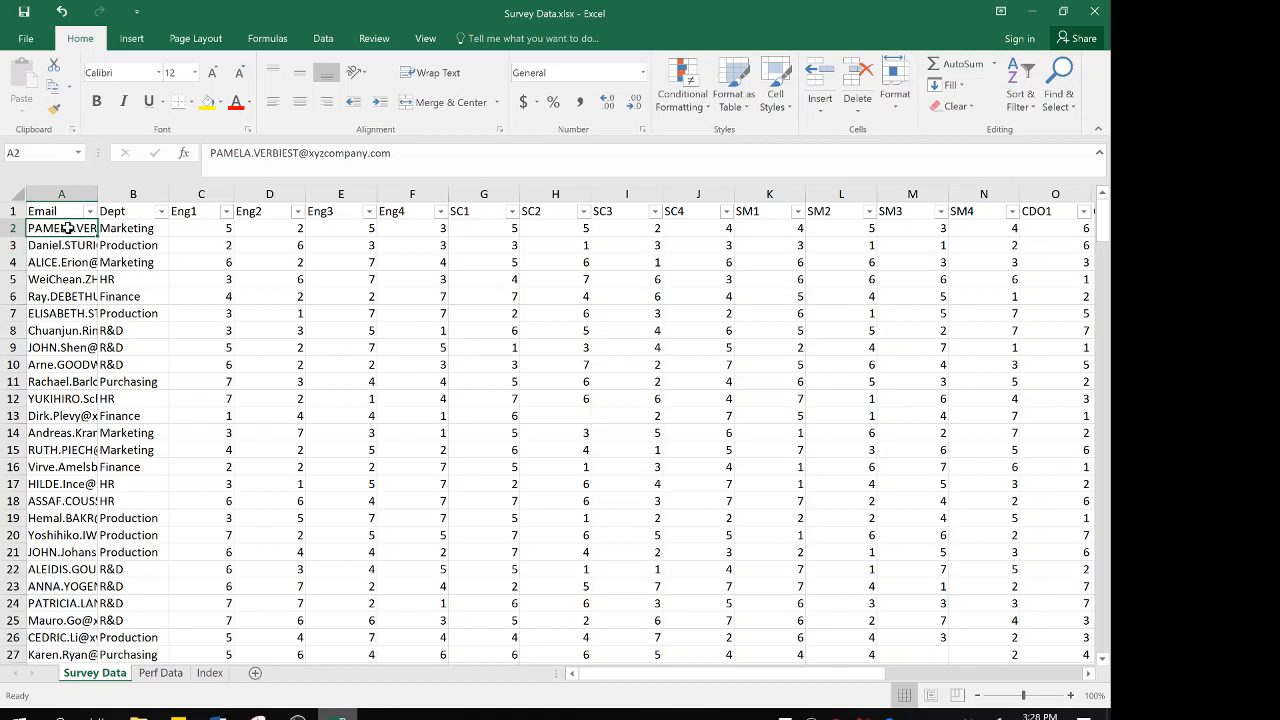
{"action": "key", "text": "Down"}
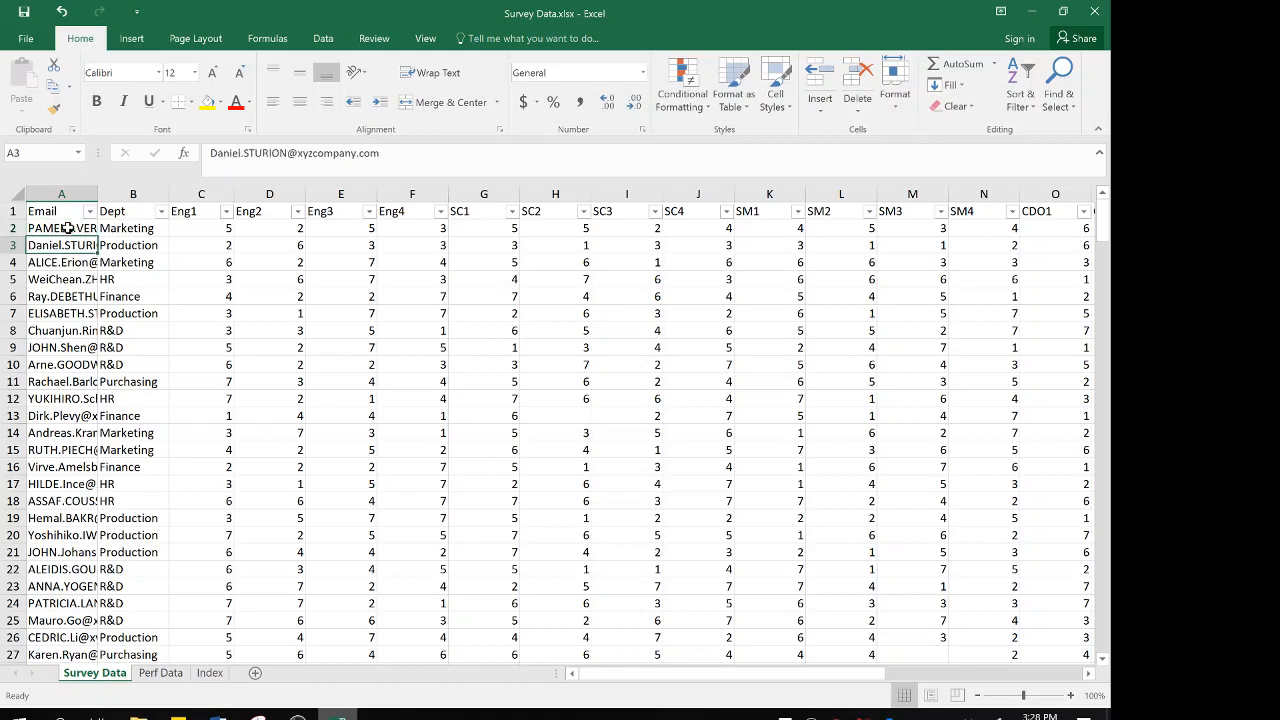
{"action": "key", "text": "Up"}
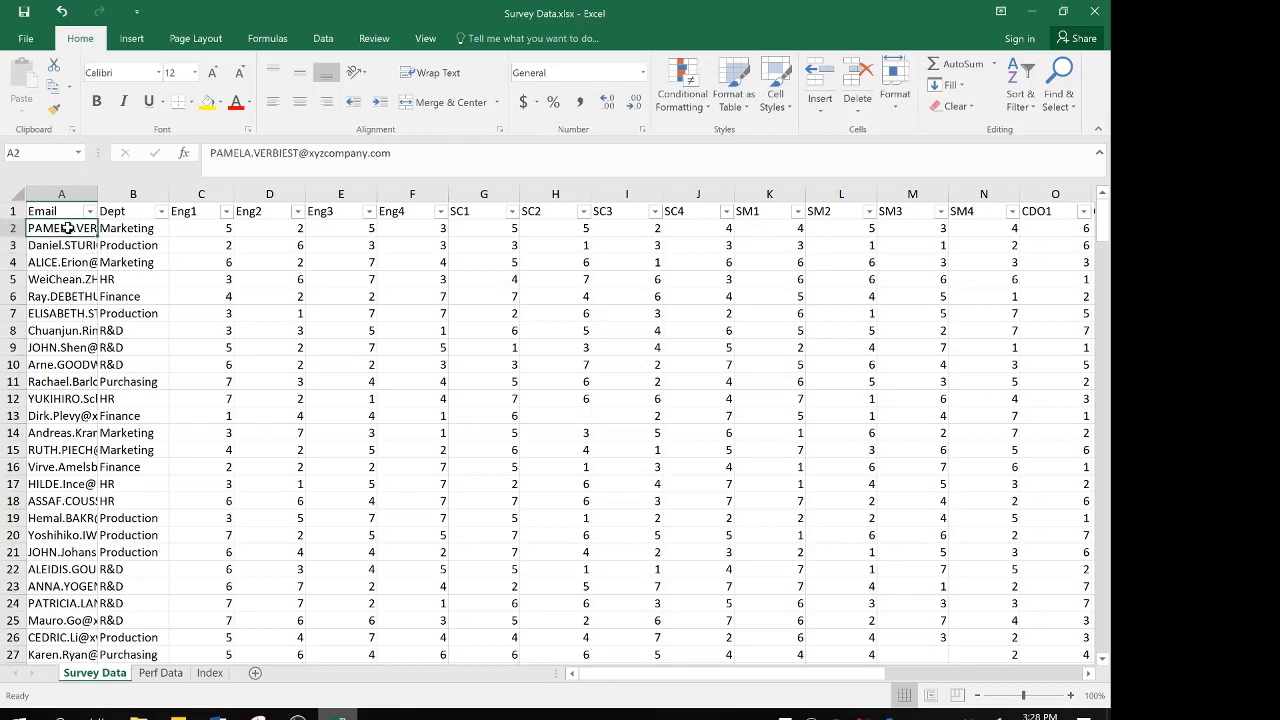
{"action": "left_click", "coordinate": [158, 673]}
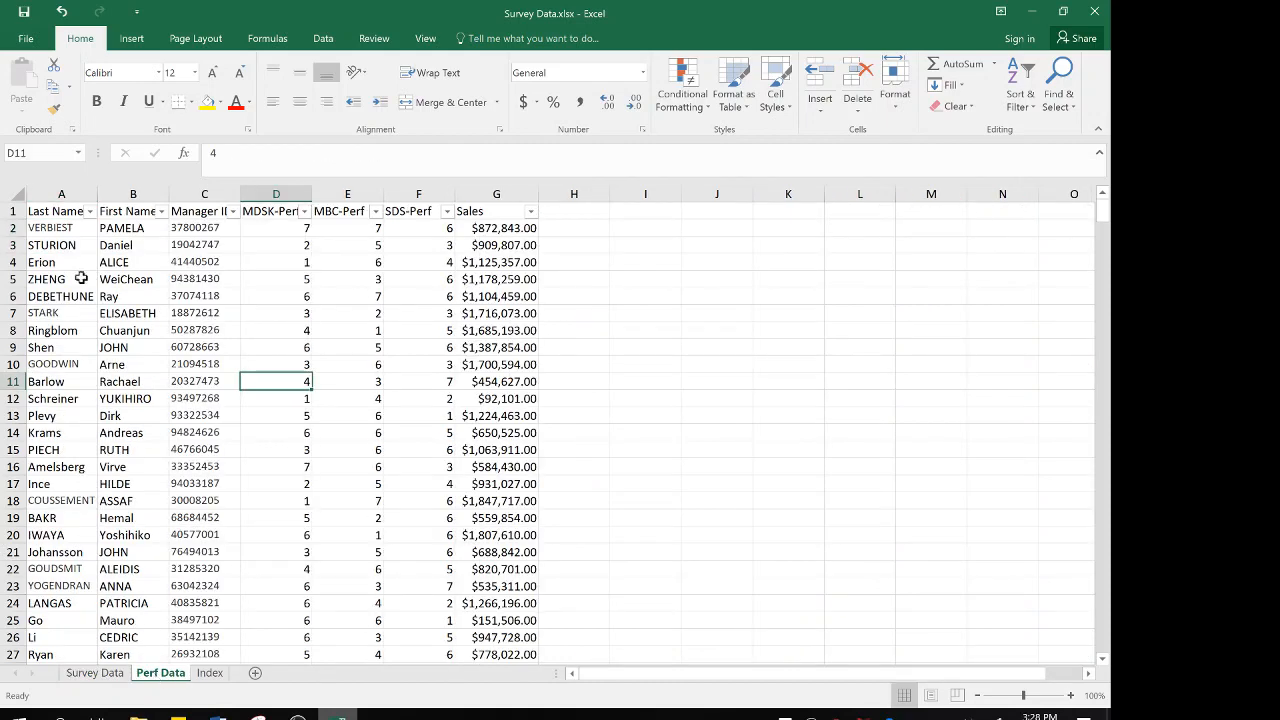
{"action": "left_click", "coordinate": [104, 227]}
{"action": "key", "text": "Left"}
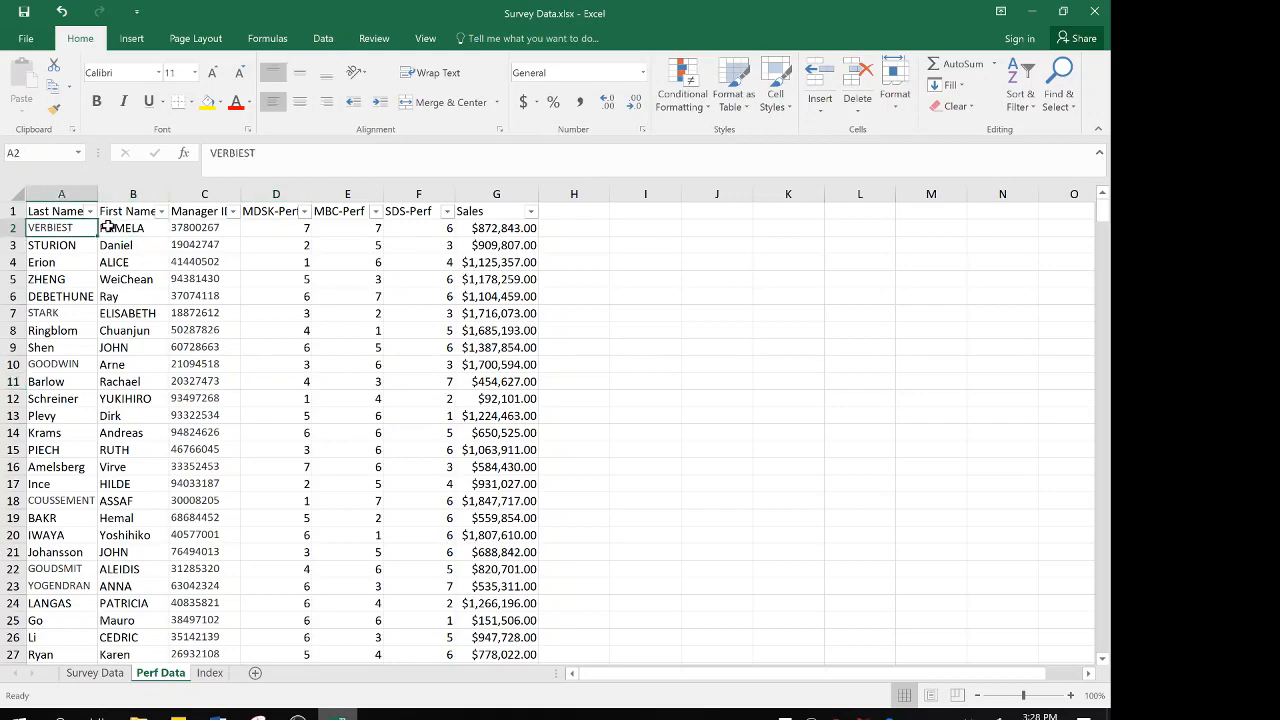
Insert two blank columns between Email and Dept on the Survey Data sheet
{"action": "left_click", "coordinate": [94, 676]}
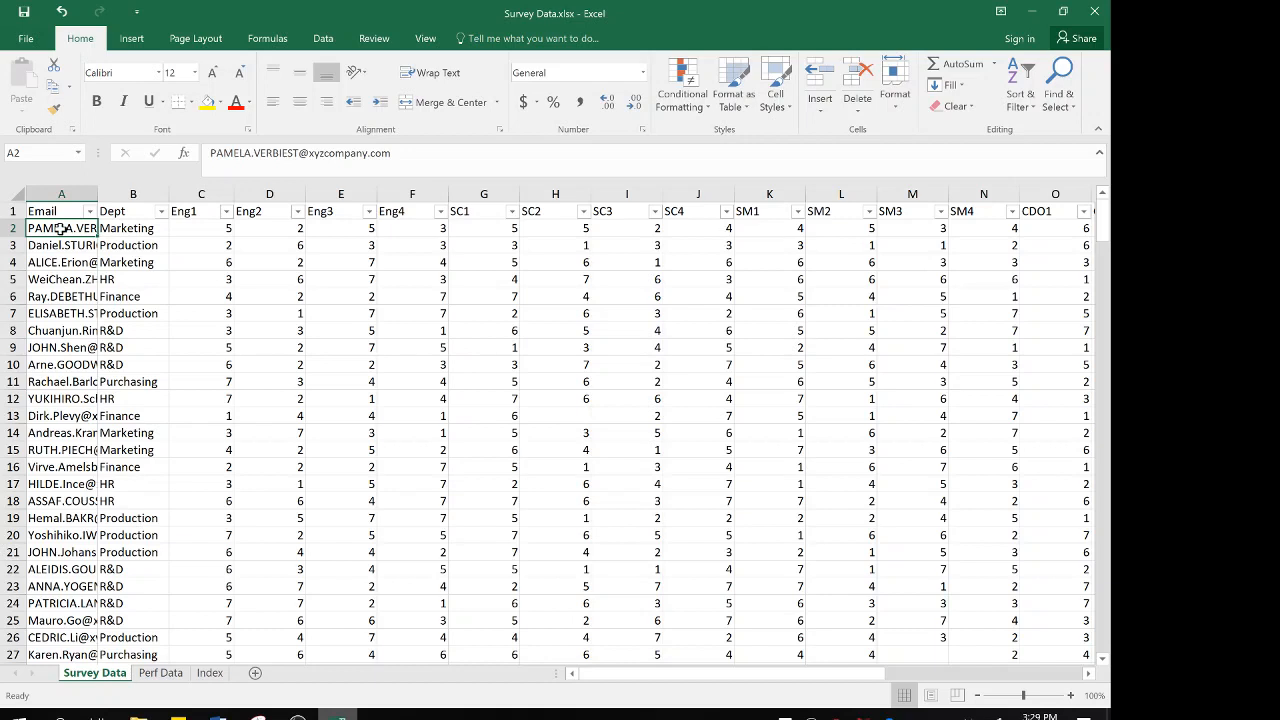
{"action": "left_click", "coordinate": [116, 193]}
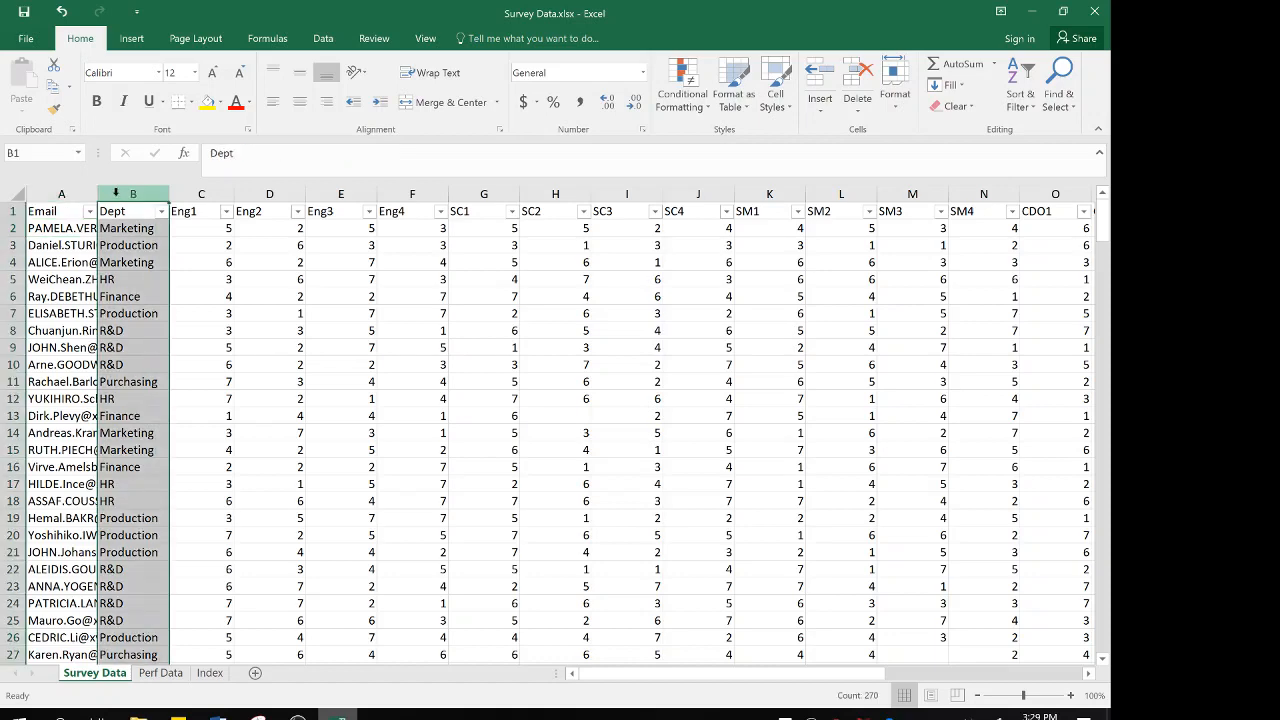
{"action": "right_click", "coordinate": [117, 196]}
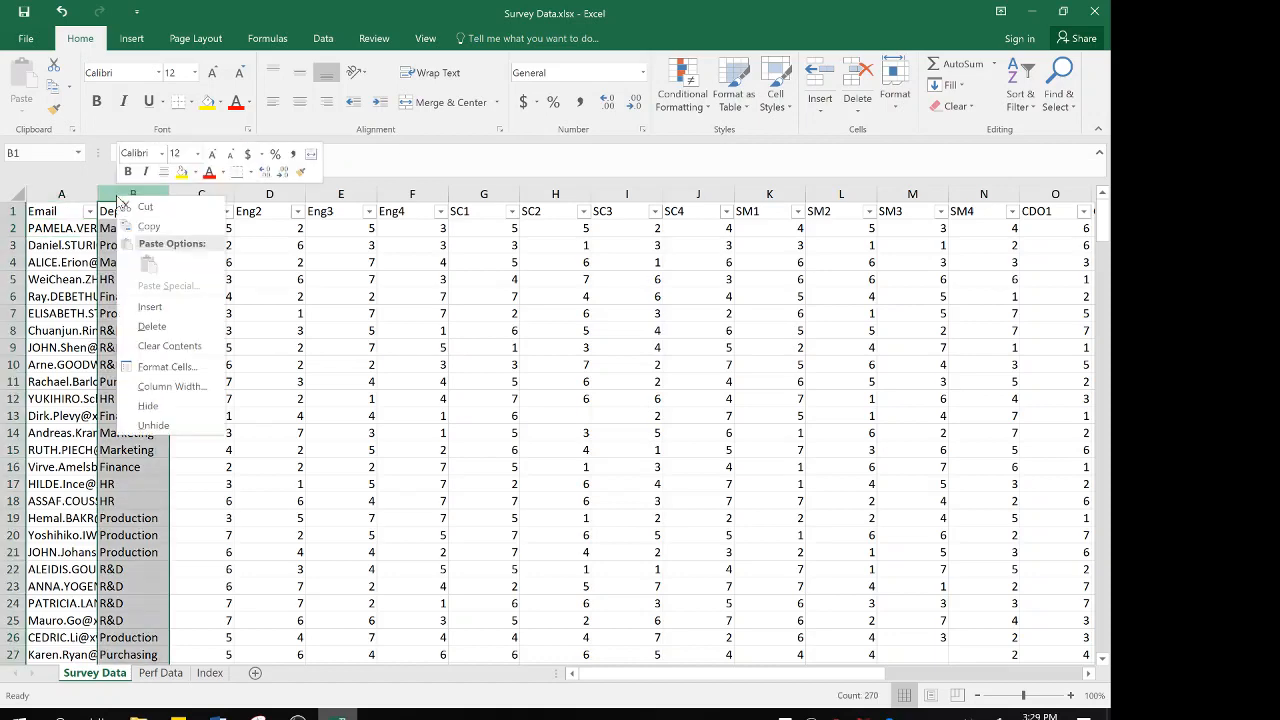
{"action": "left_click", "coordinate": [161, 312]}
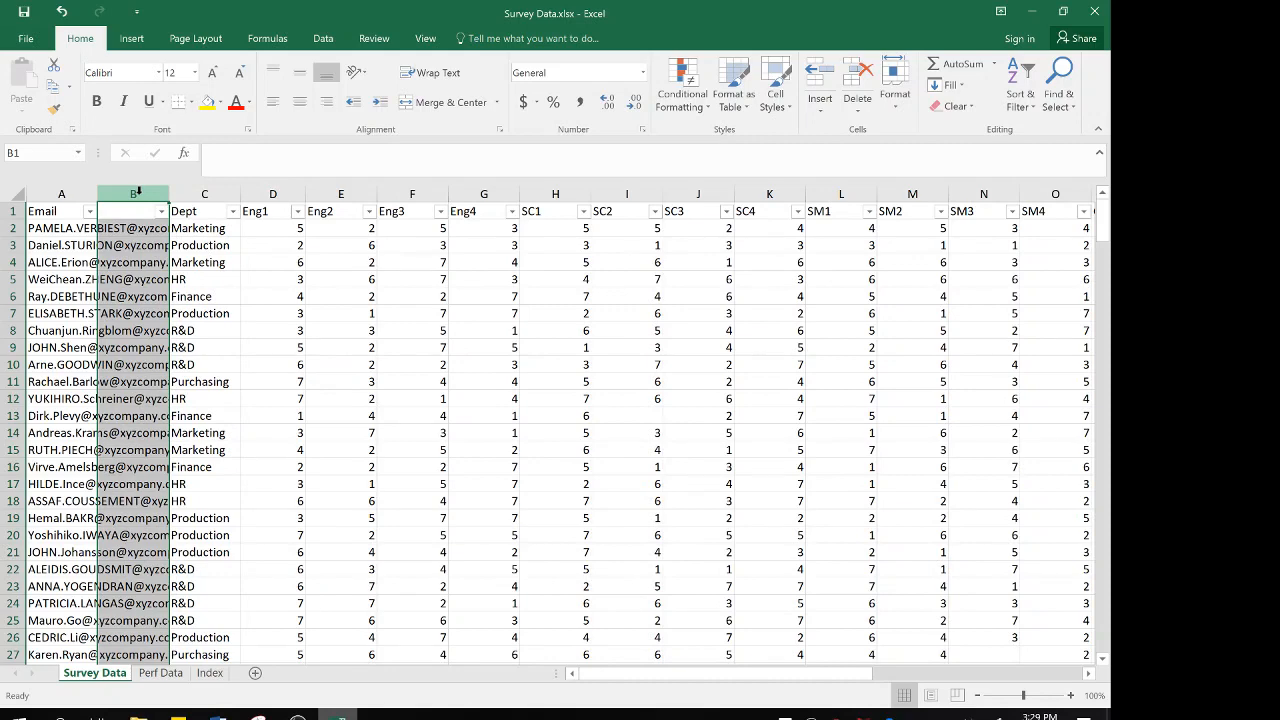
{"action": "key", "text": "F4"}
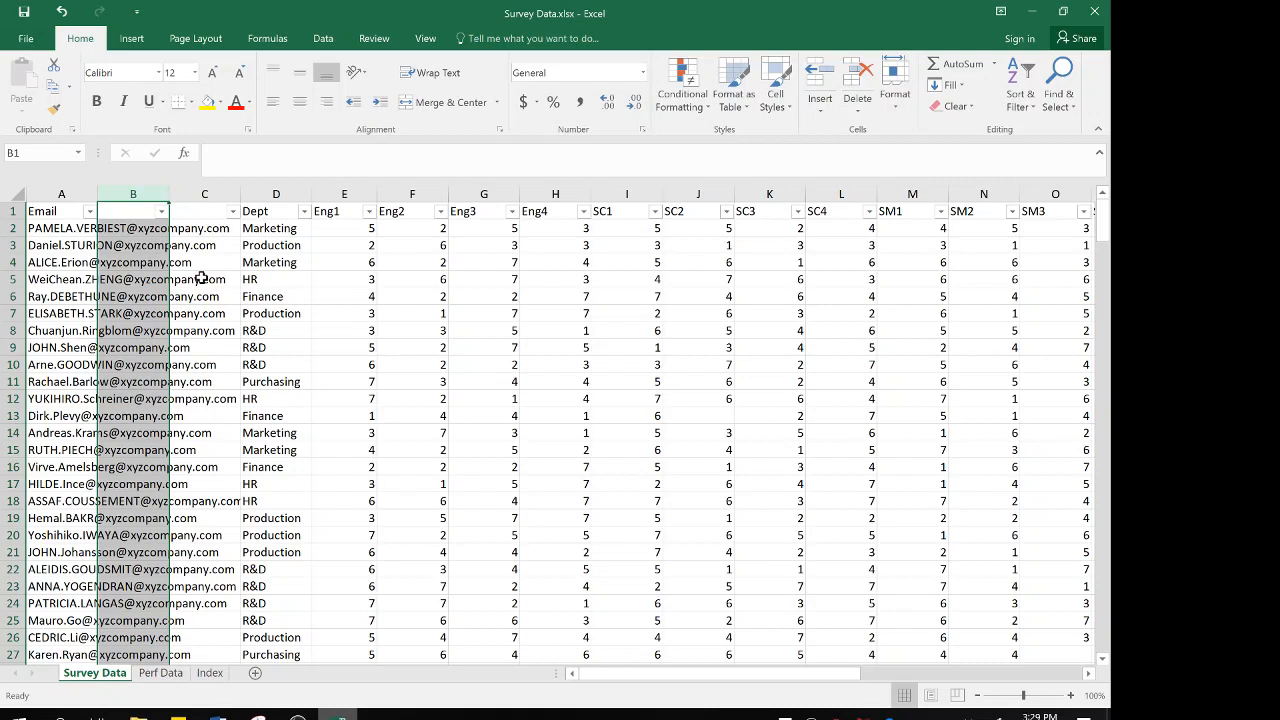
{"action": "type", "text": "y"}
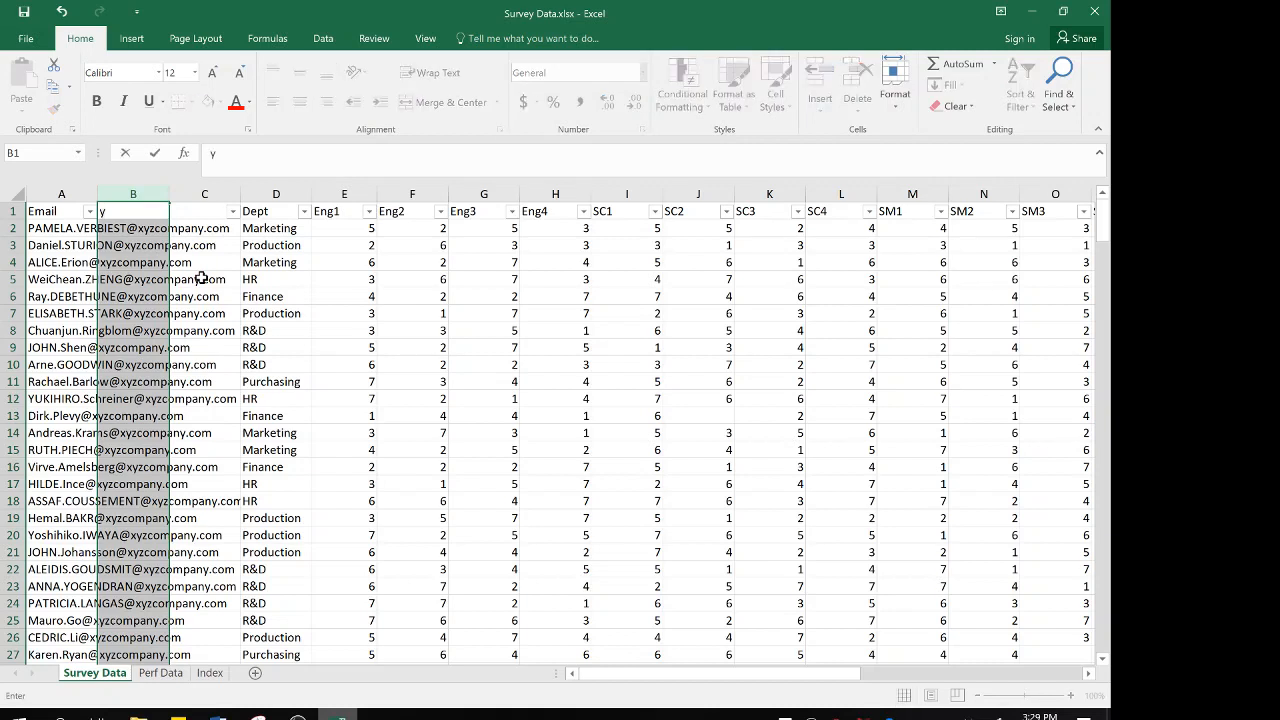
{"action": "key", "text": "BackSpace"}
{"action": "left_click", "coordinate": [113, 230]}
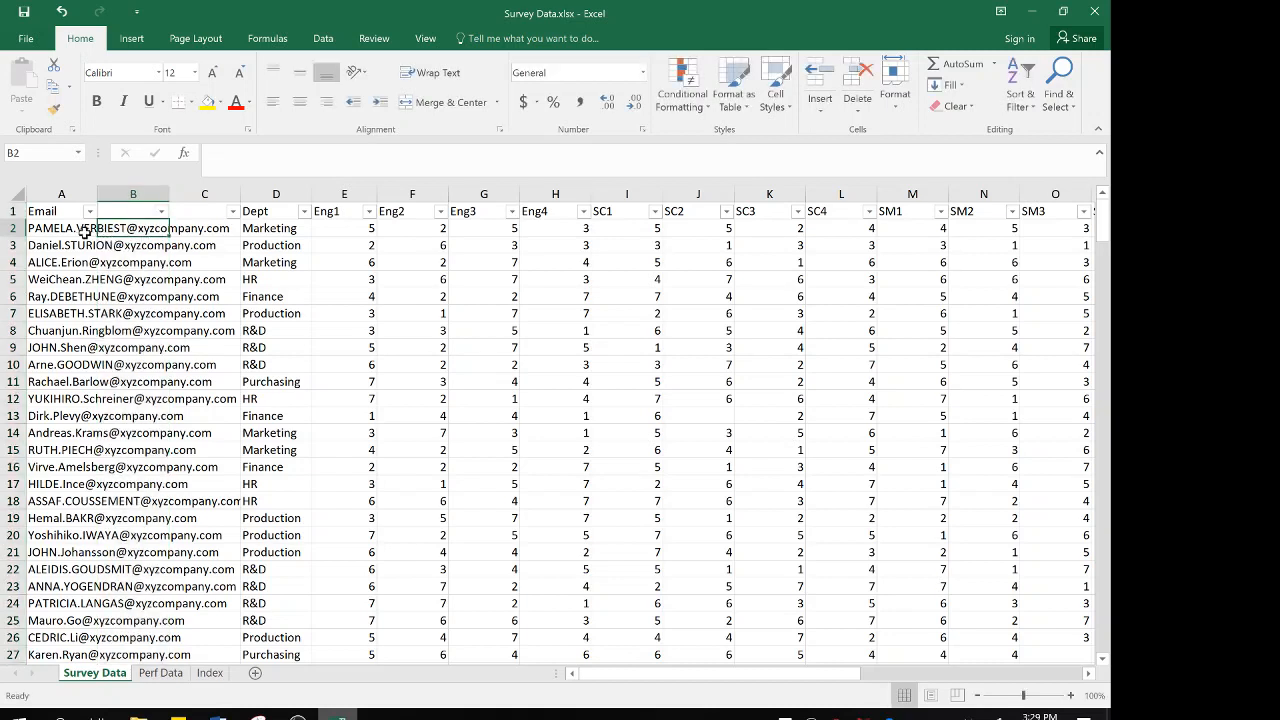
Split the Email column with Text to Columns as delimited data, using @ as the custom delimiter
{"action": "left_click", "coordinate": [321, 39]}
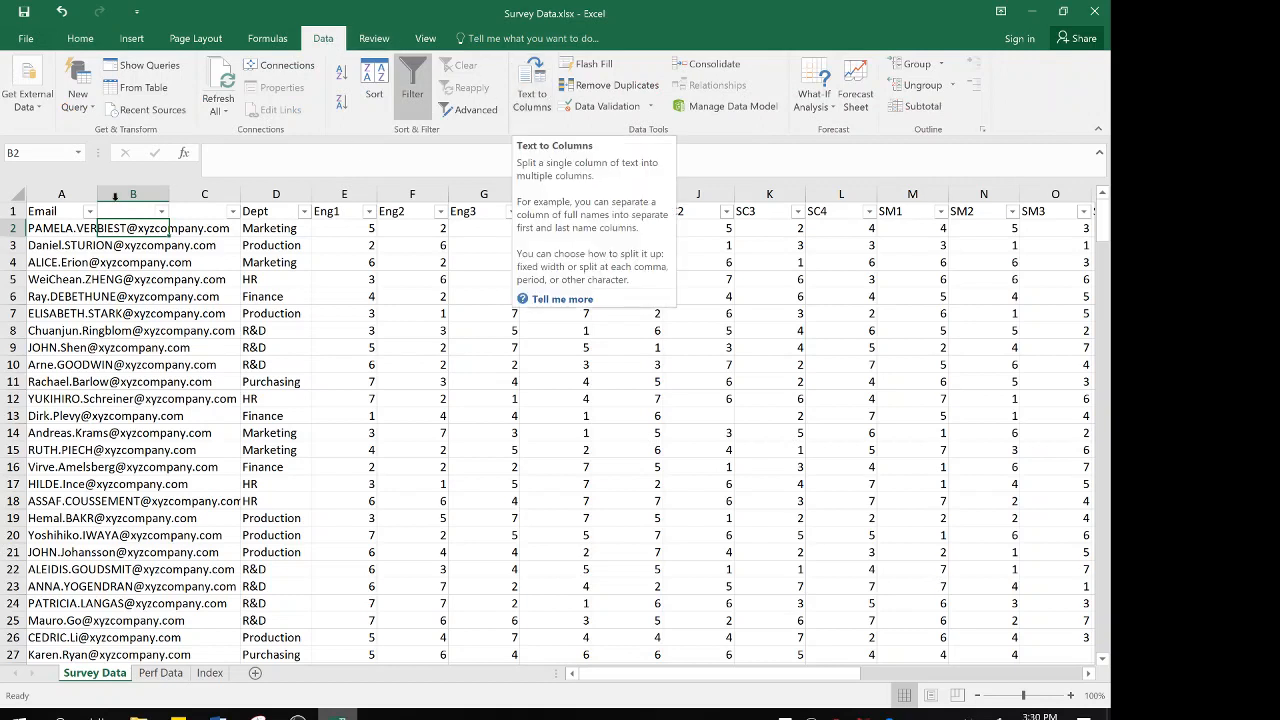
{"action": "left_click", "coordinate": [70, 194]}
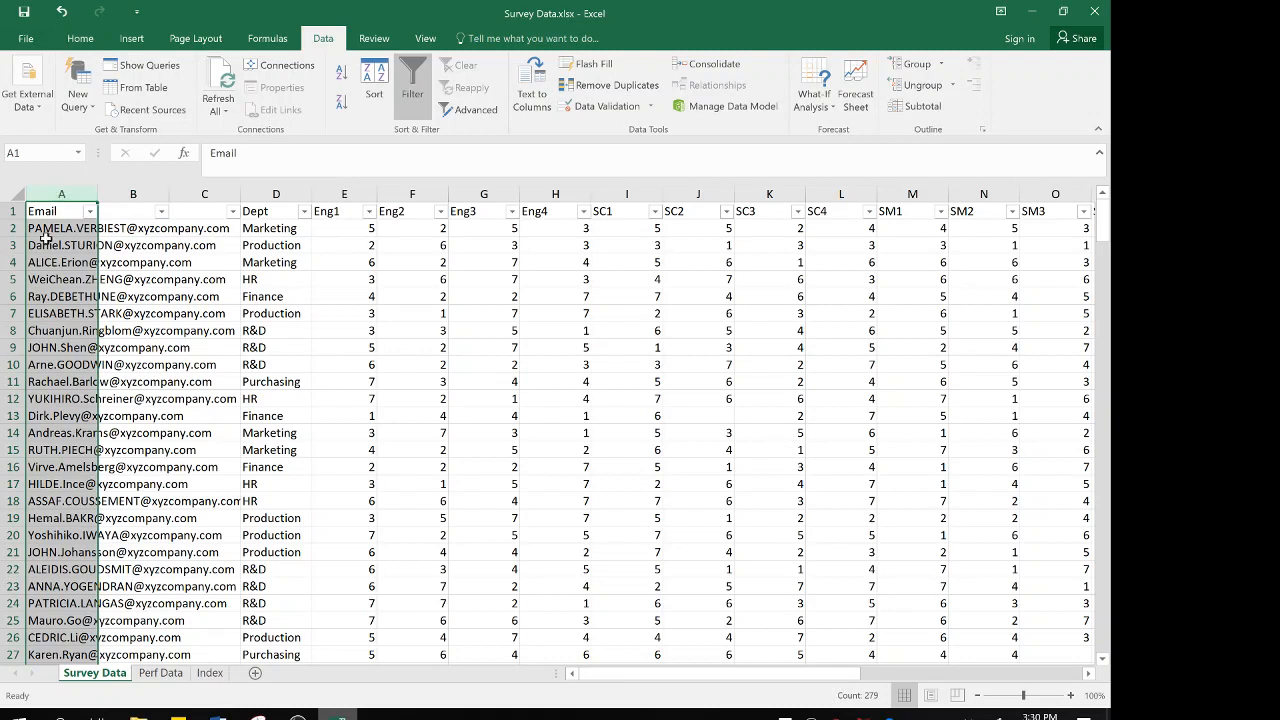
{"action": "left_click", "coordinate": [533, 85]}
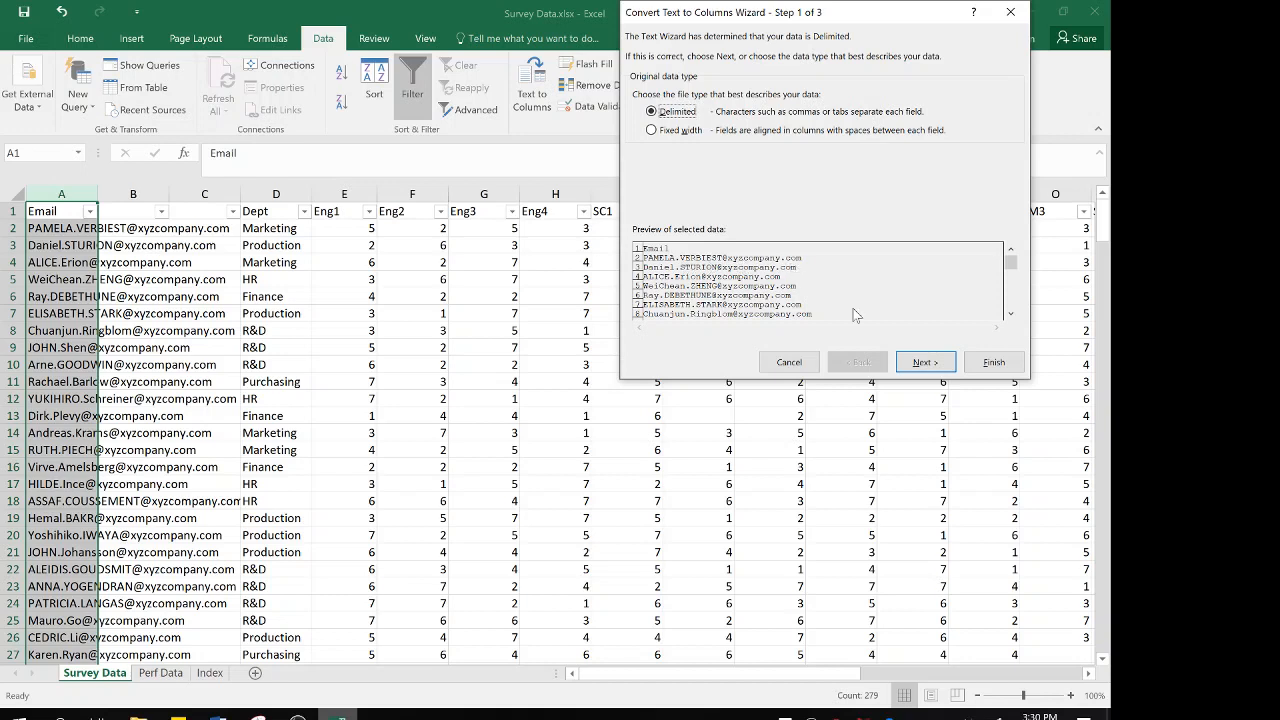
{"action": "left_click", "coordinate": [924, 363]}
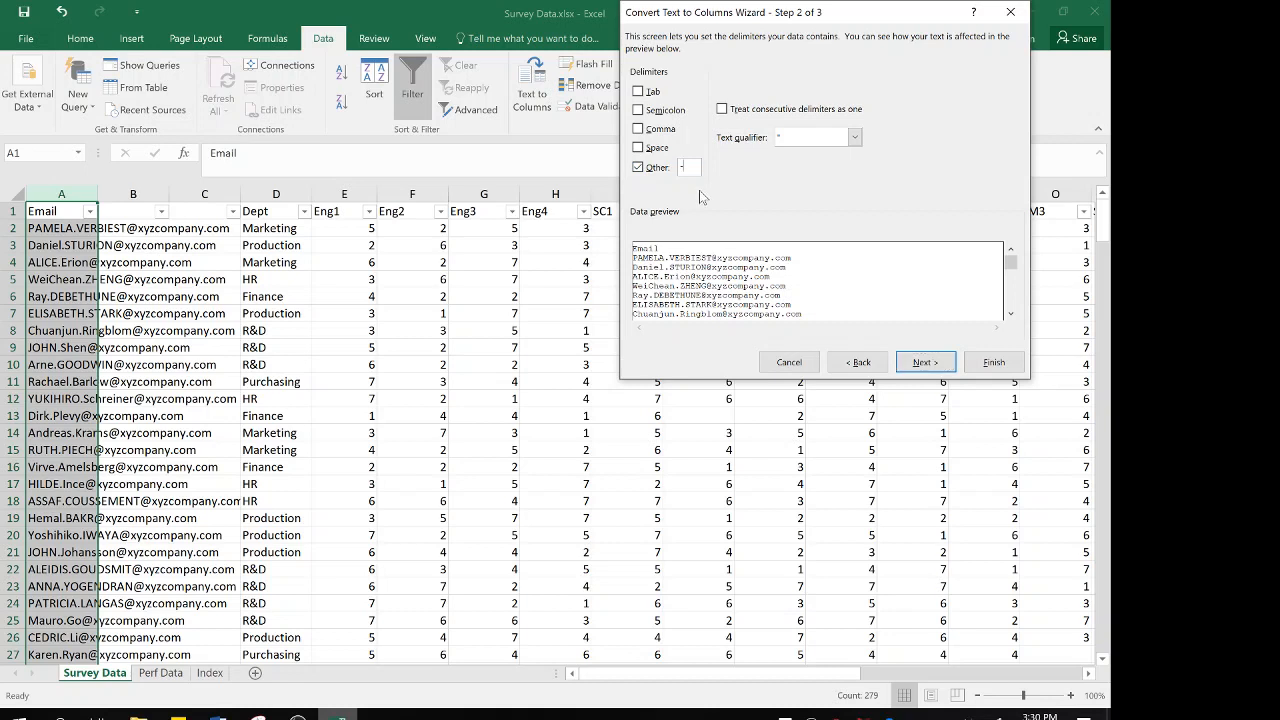
{"action": "key", "text": "BackSpace"}
{"action": "type", "text": "@"}
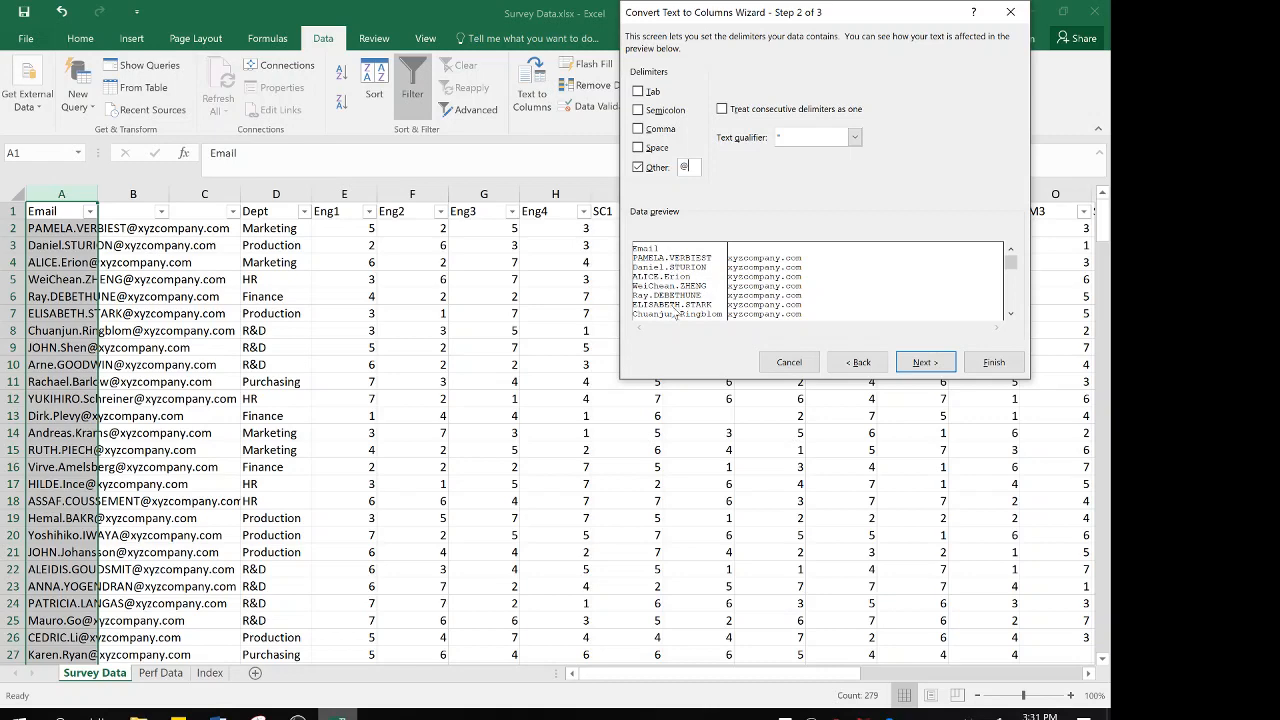
{"action": "left_click", "coordinate": [990, 366]}
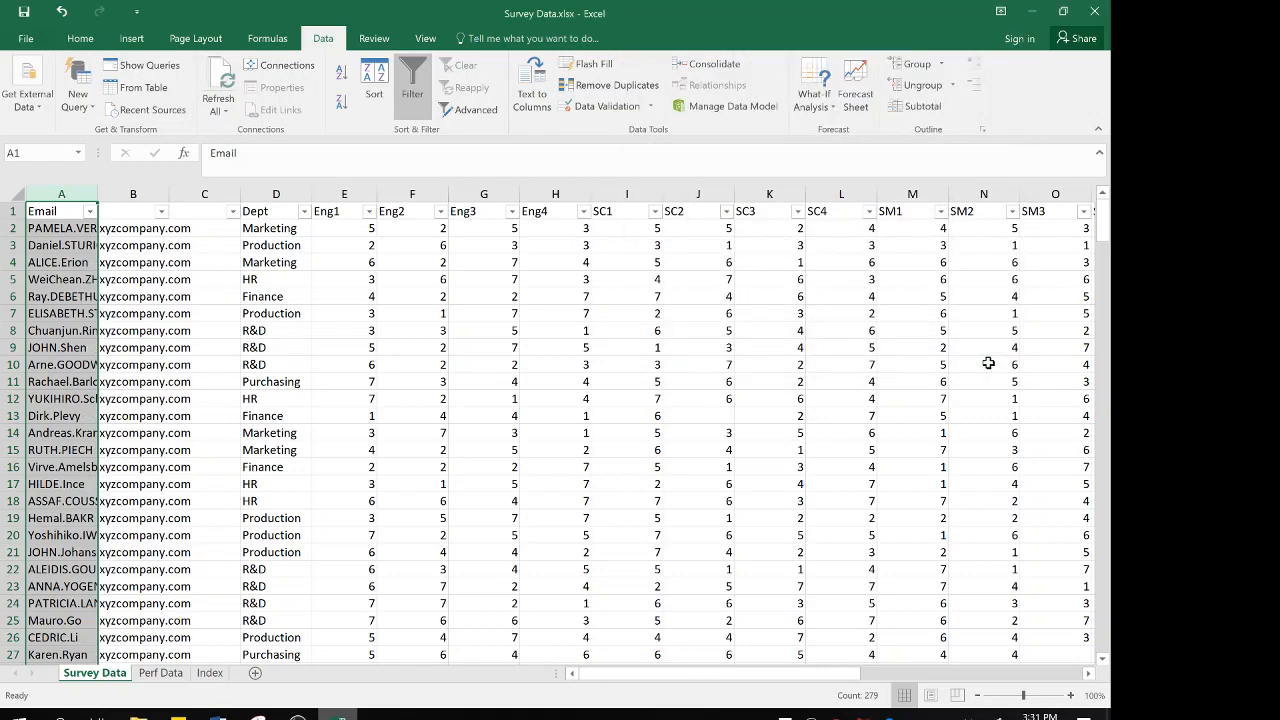
Delete the domain column and the empty column beside it, and fit the Email column's width to its contents
{"action": "left_click", "coordinate": [146, 193]}
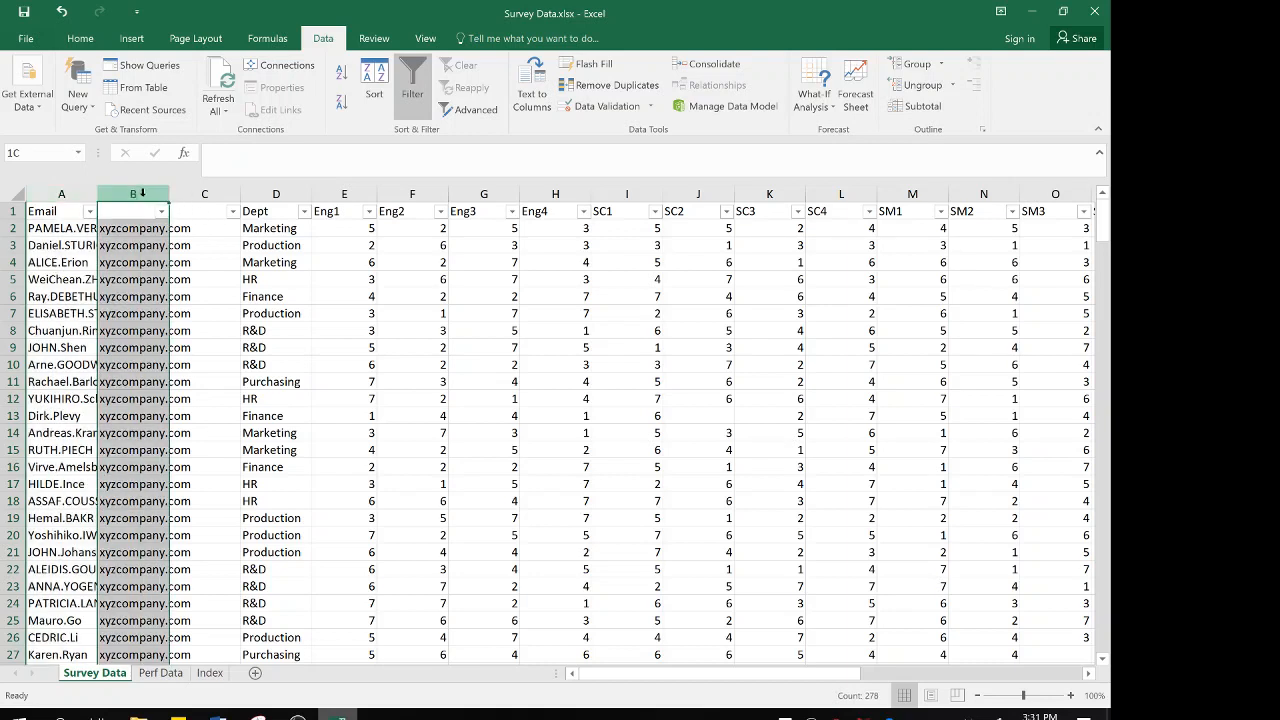
{"action": "left_click", "coordinate": [201, 193], "text": "shift"}
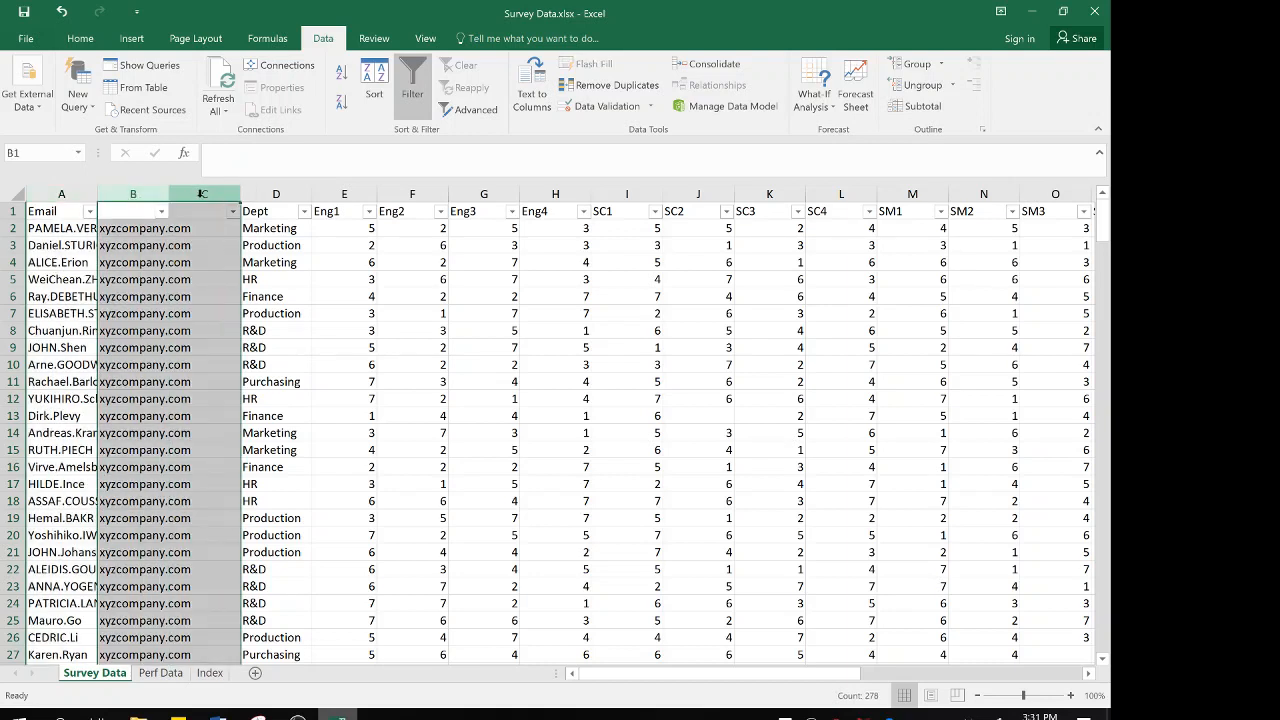
{"action": "right_click", "coordinate": [201, 193]}
{"action": "left_click", "coordinate": [240, 328]}
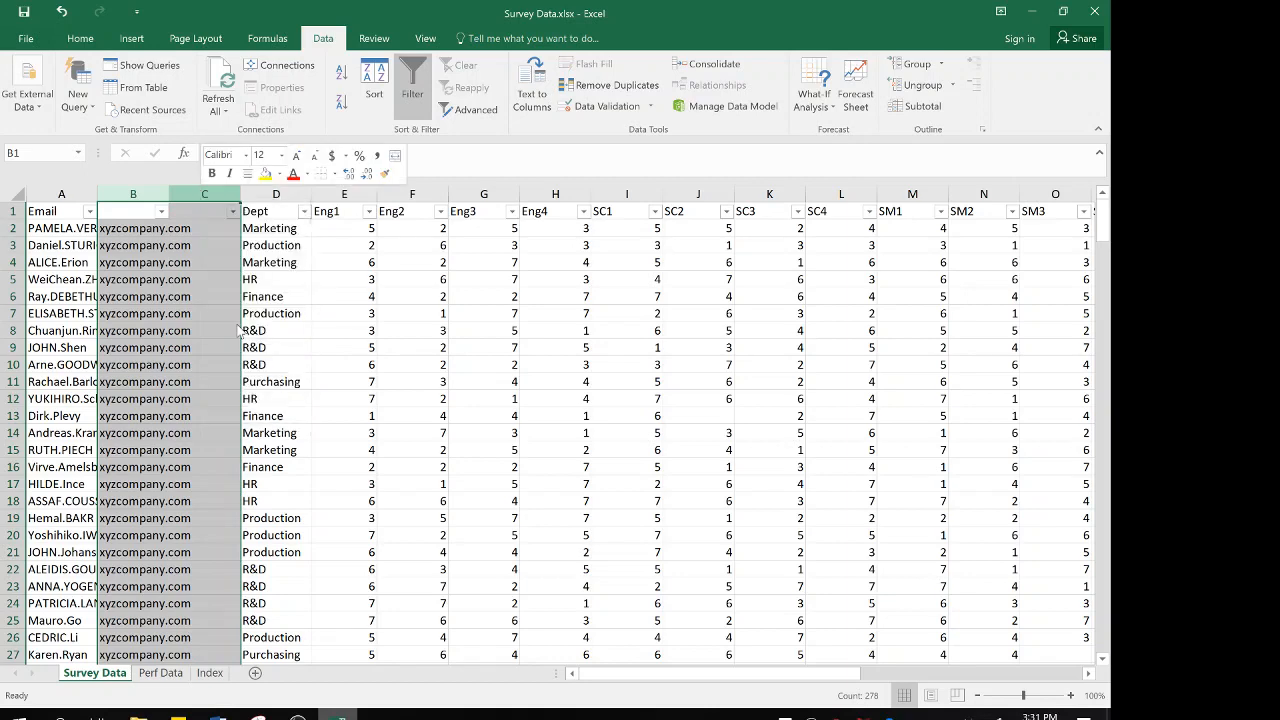
{"action": "double_click", "coordinate": [96, 195]}
{"action": "left_click", "coordinate": [118, 230]}
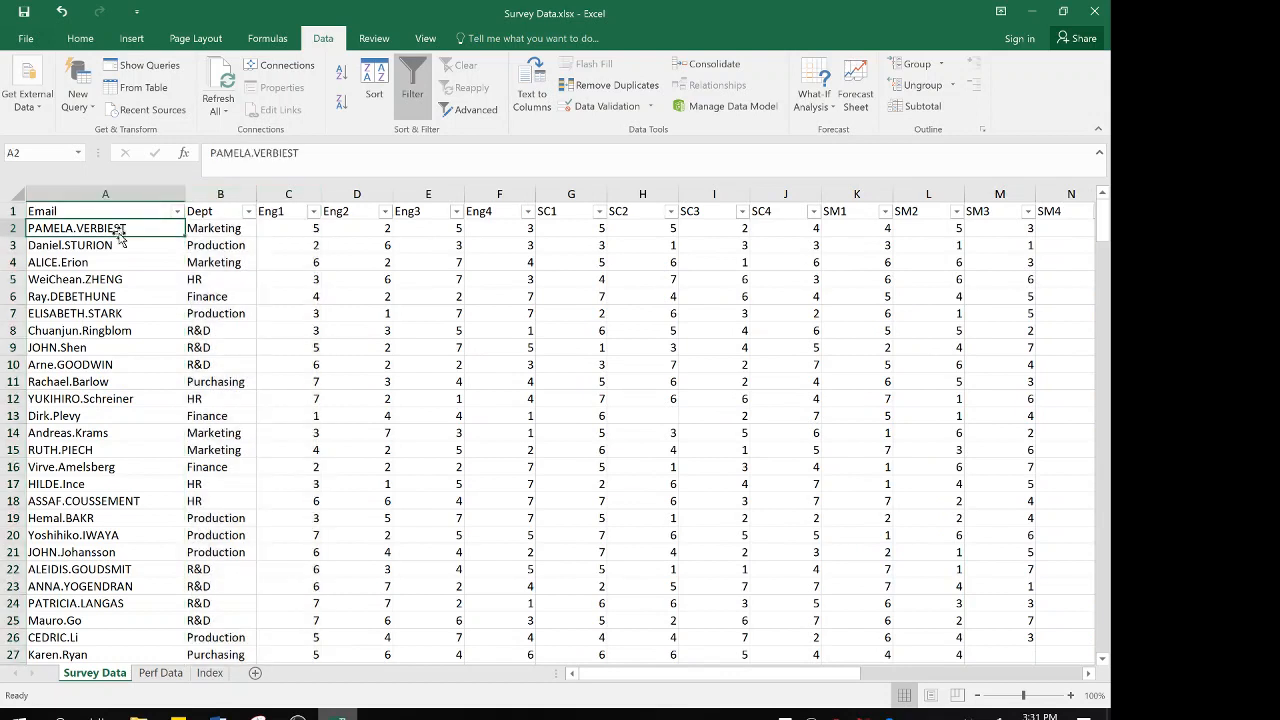
Rename the Email column header as ID
{"action": "key", "text": "Down"}
{"action": "key", "text": "Down"}
{"action": "key", "text": "Up"}
{"action": "key", "text": "Up"}
{"action": "left_click", "coordinate": [71, 211]}
{"action": "type", "text": "ID"}
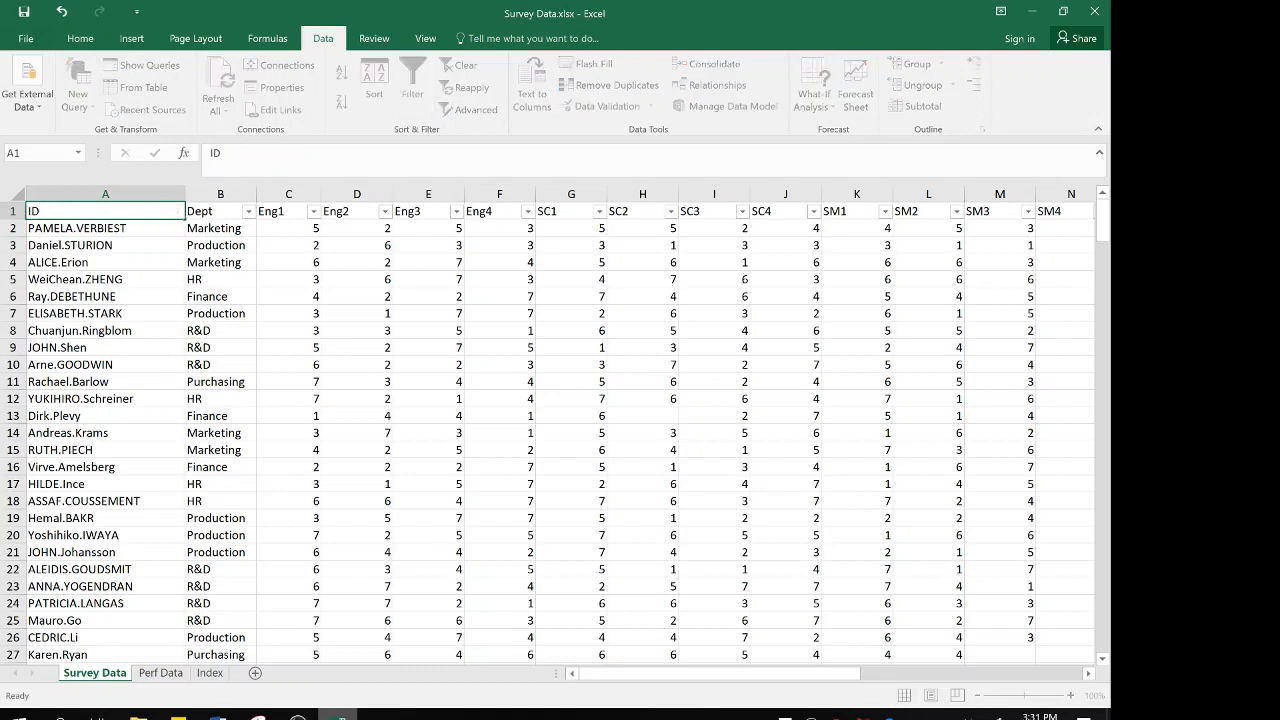
{"action": "key", "text": "Return"}
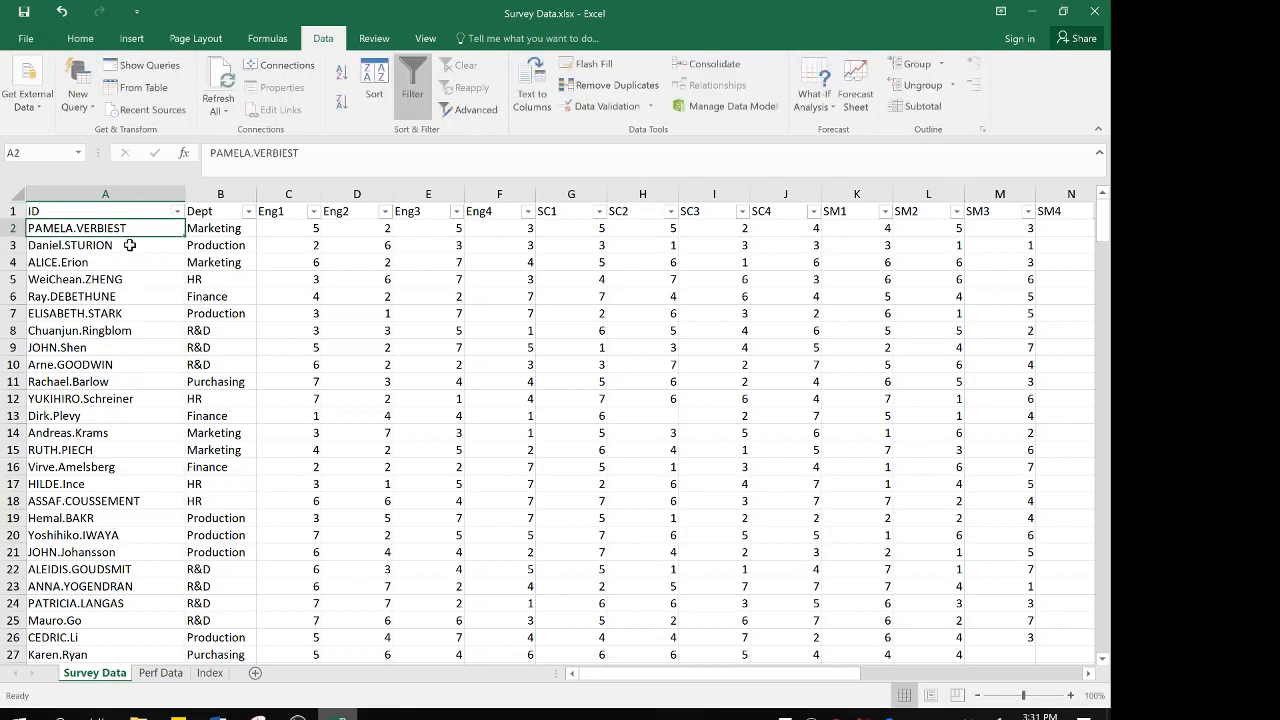
On the Perf Data sheet, move the First Name column in front of the Last Name column
{"action": "left_click", "coordinate": [159, 673]}
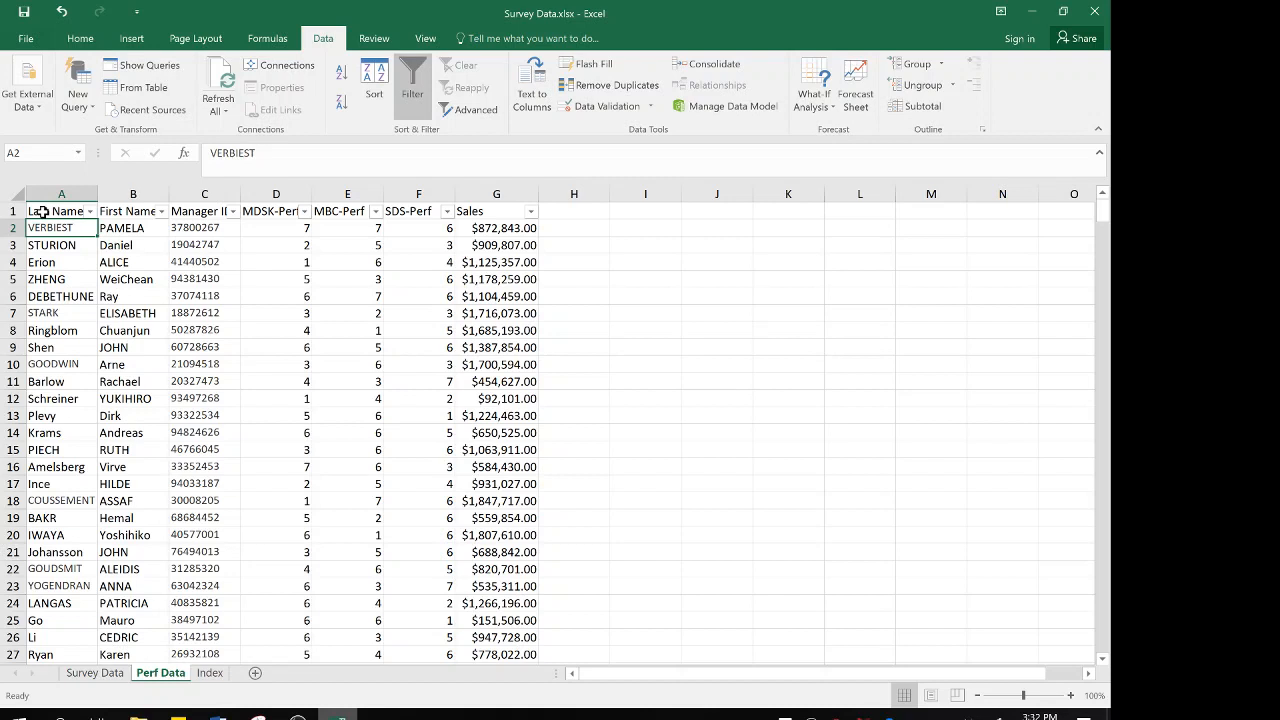
{"action": "left_click", "coordinate": [127, 195]}
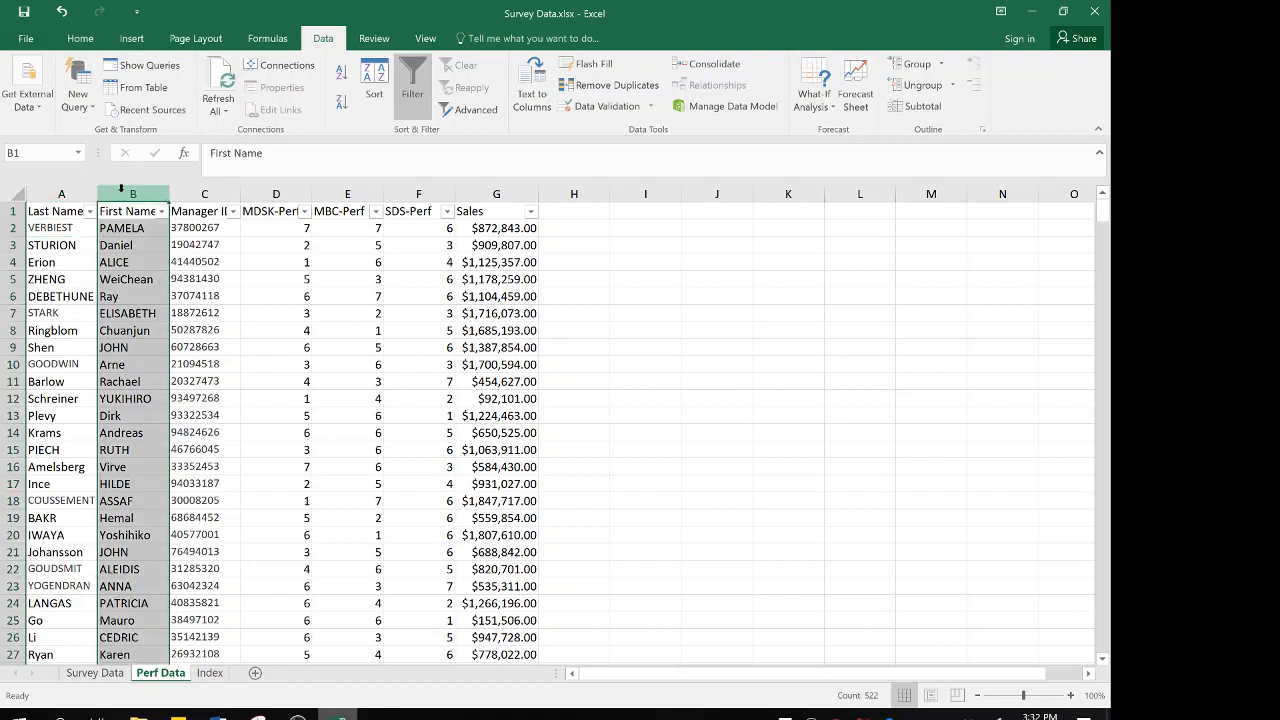
{"action": "right_click", "coordinate": [127, 196]}
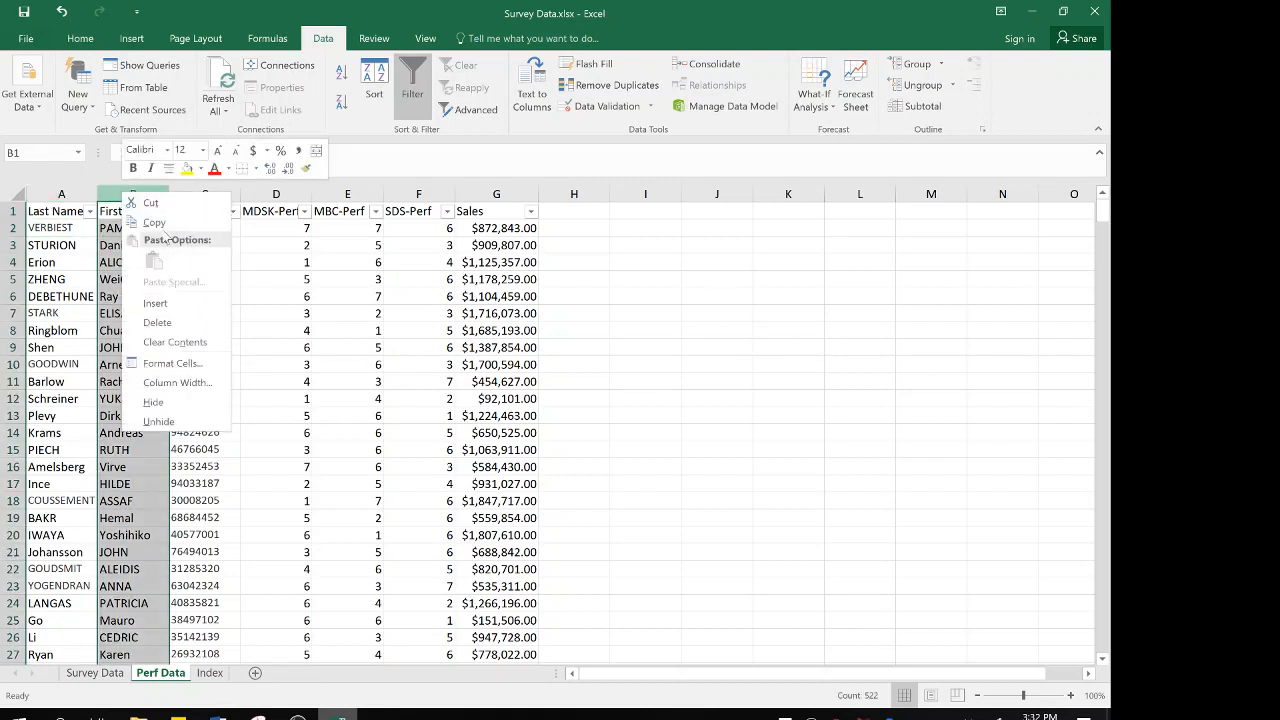
{"action": "left_click", "coordinate": [150, 203]}
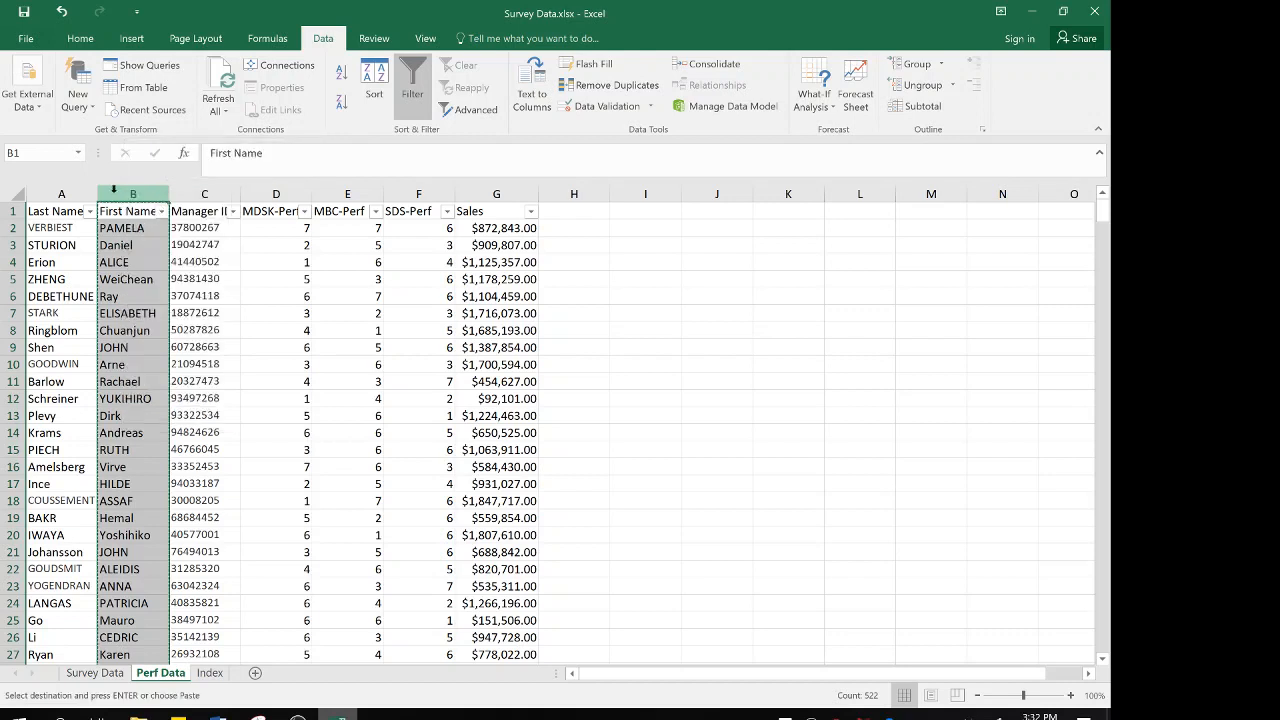
{"action": "left_click", "coordinate": [56, 186]}
{"action": "right_click", "coordinate": [56, 185]}
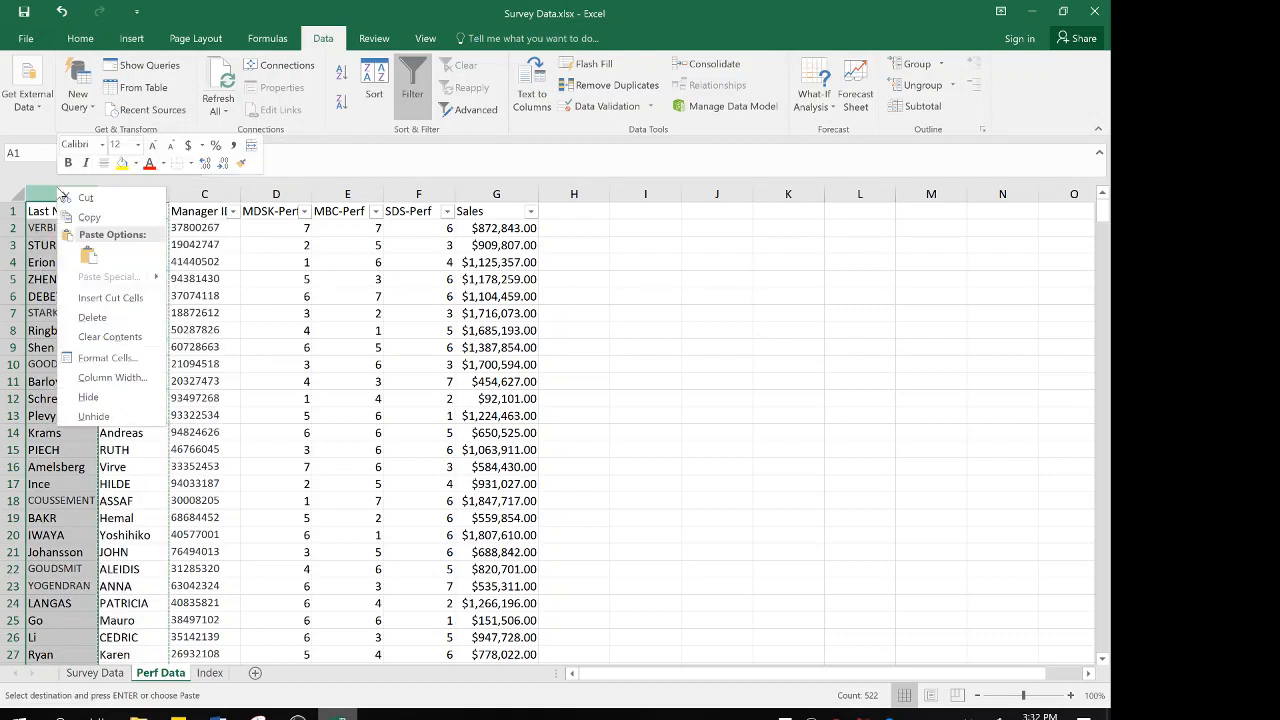
{"action": "left_click", "coordinate": [106, 298]}
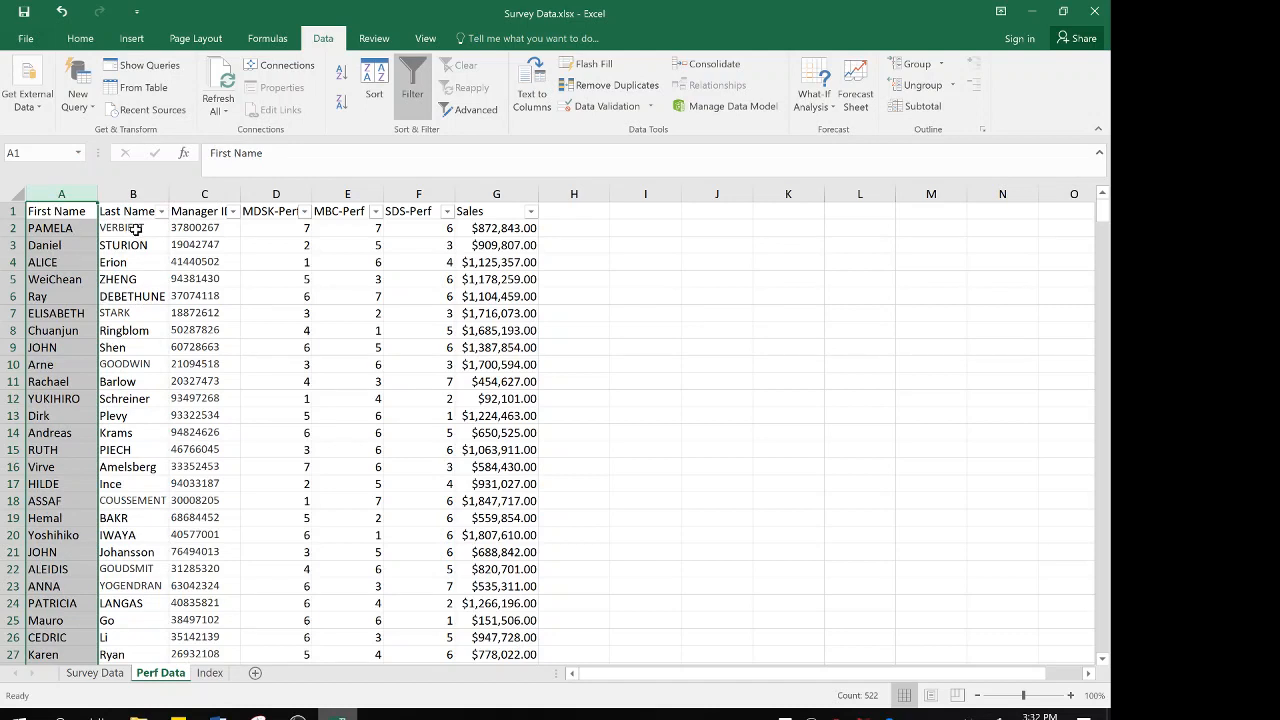
Insert a blank column between First Name and Last Name
{"action": "left_click", "coordinate": [125, 193]}
{"action": "right_click", "coordinate": [127, 198]}
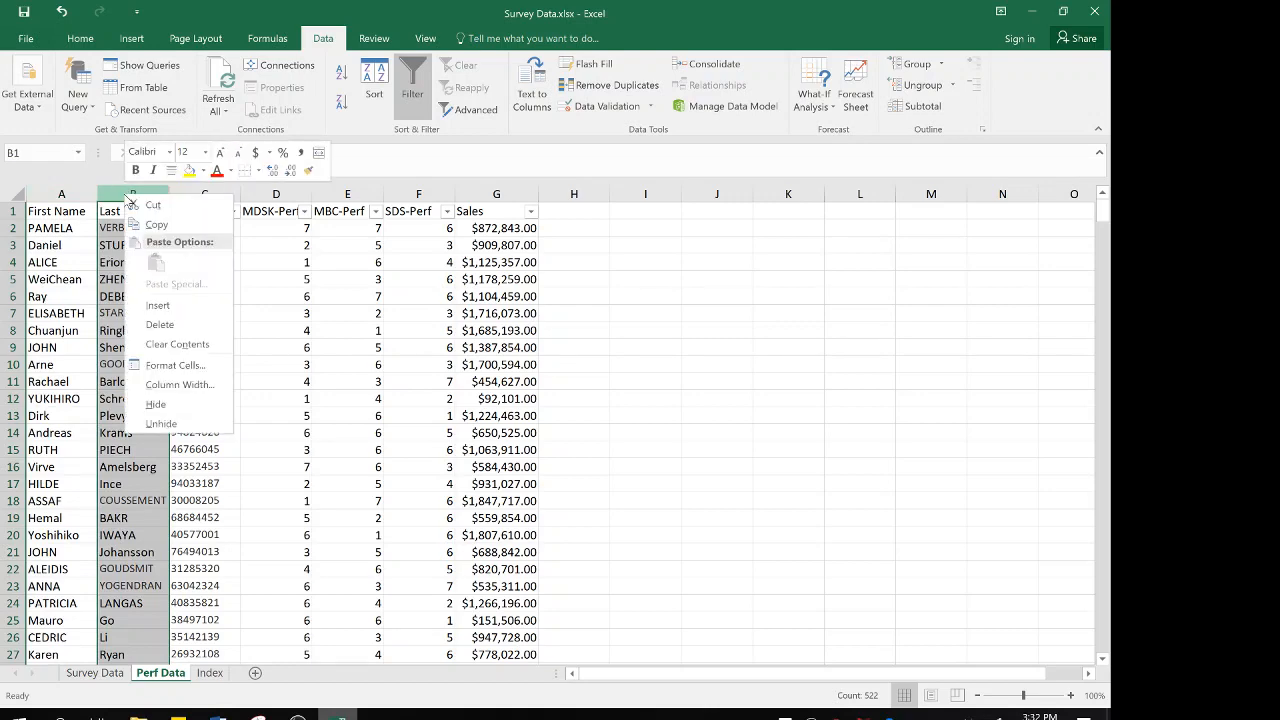
{"action": "left_click", "coordinate": [158, 305]}
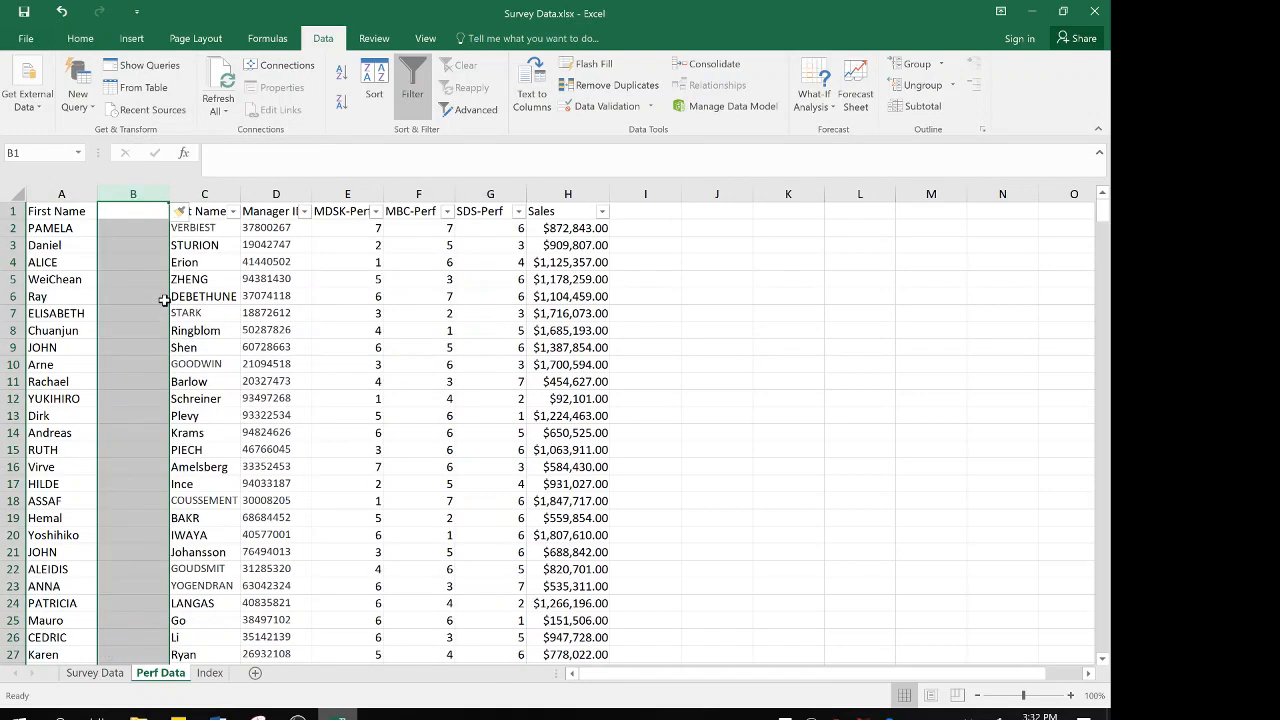
Enter a period in cell B2, fill it down the blank column, and check the filled rows
{"action": "left_click", "coordinate": [128, 231]}
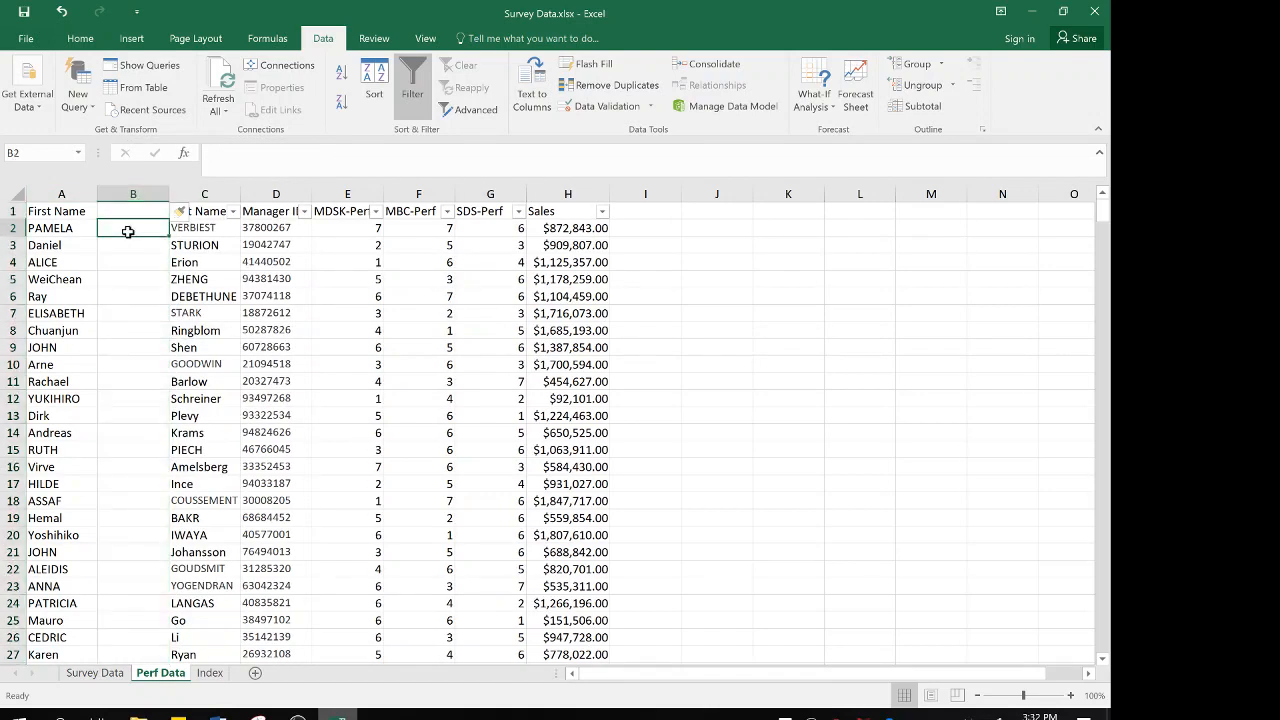
{"action": "type", "text": "="}
{"action": "key", "text": "Return"}
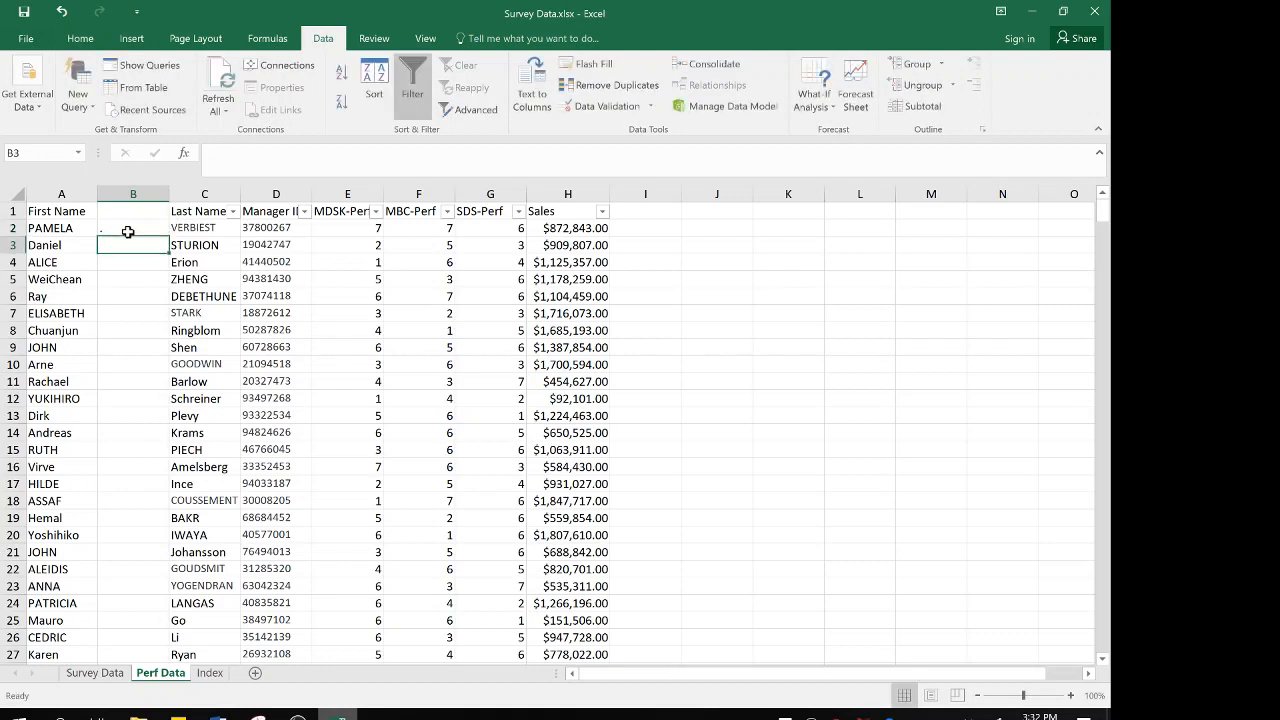
{"action": "left_click", "coordinate": [128, 231]}
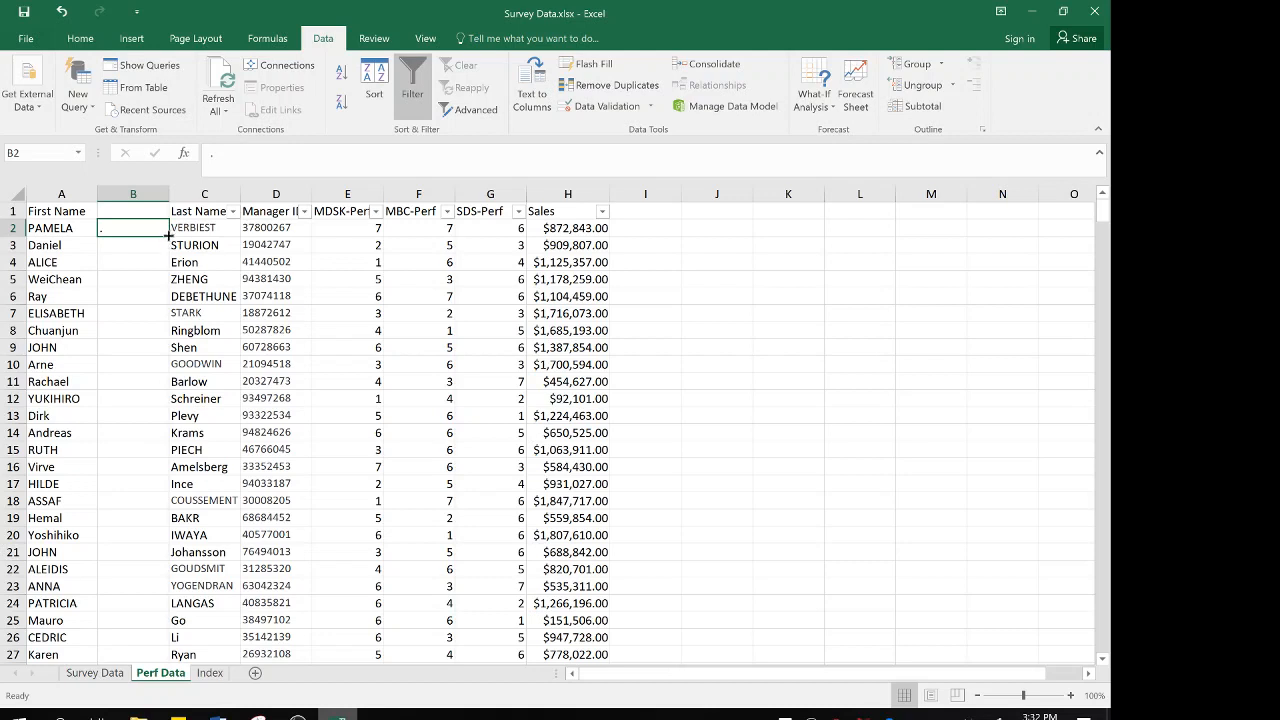
{"action": "double_click", "coordinate": [168, 236]}
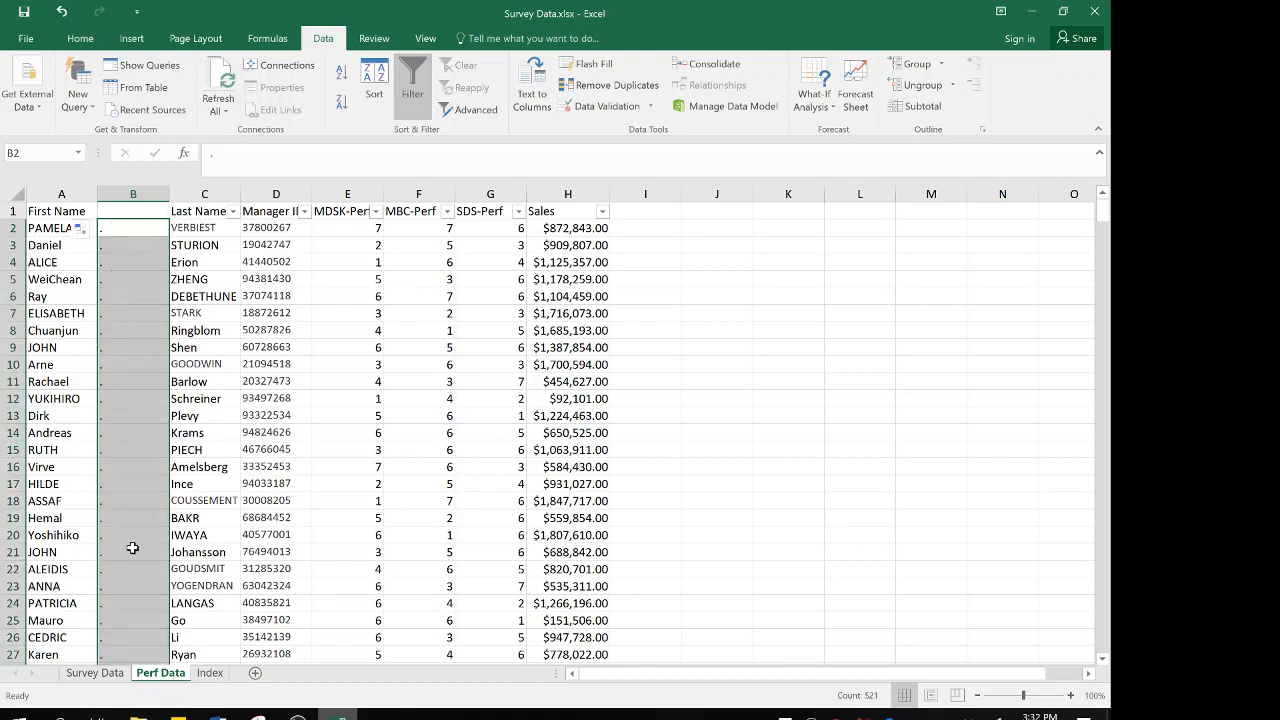
{"action": "scroll", "coordinate": [138, 605], "scroll_direction": "down", "scroll_amount": 20}
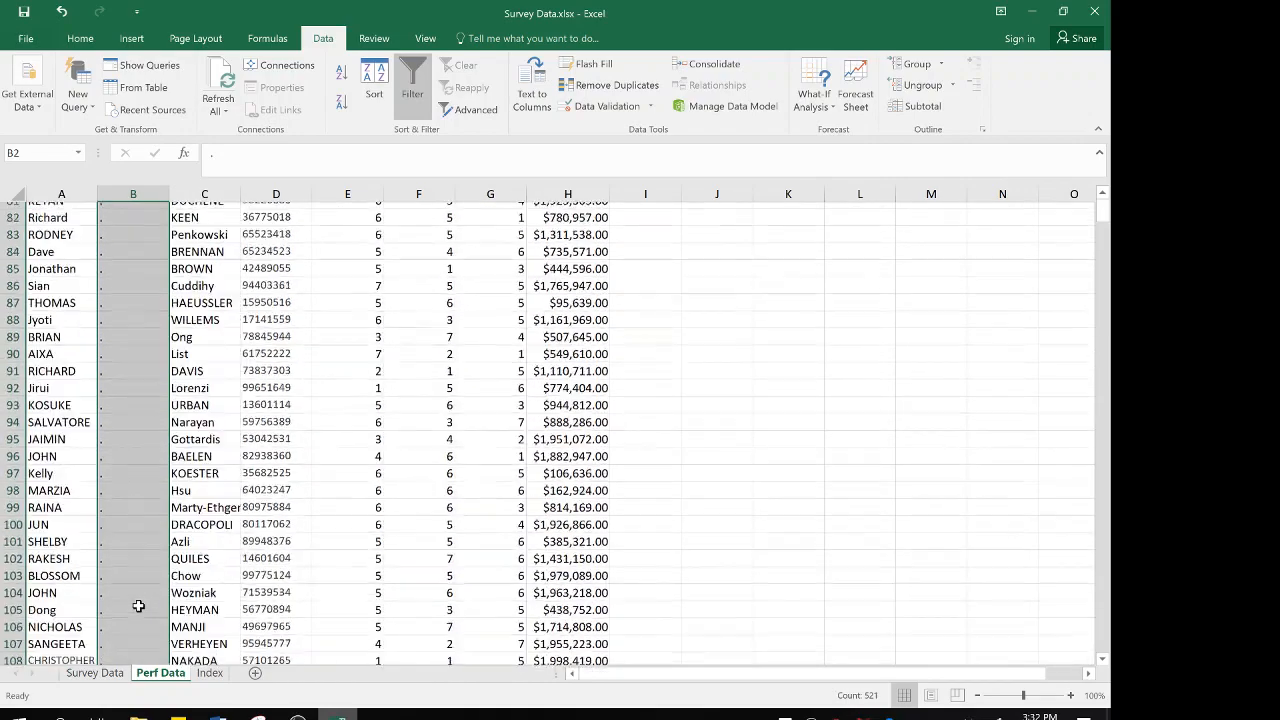
{"action": "scroll", "coordinate": [138, 605], "scroll_direction": "down", "scroll_amount": 7}
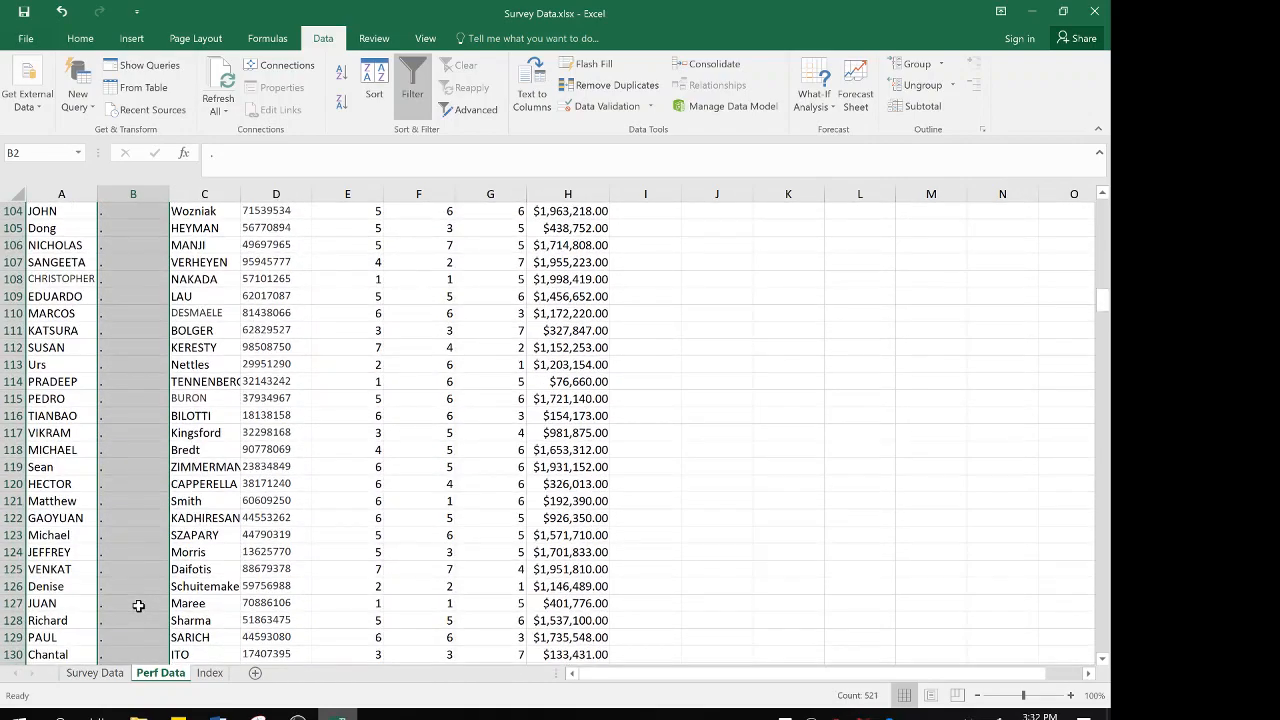
{"action": "scroll", "coordinate": [138, 605], "scroll_direction": "down", "scroll_amount": 20}
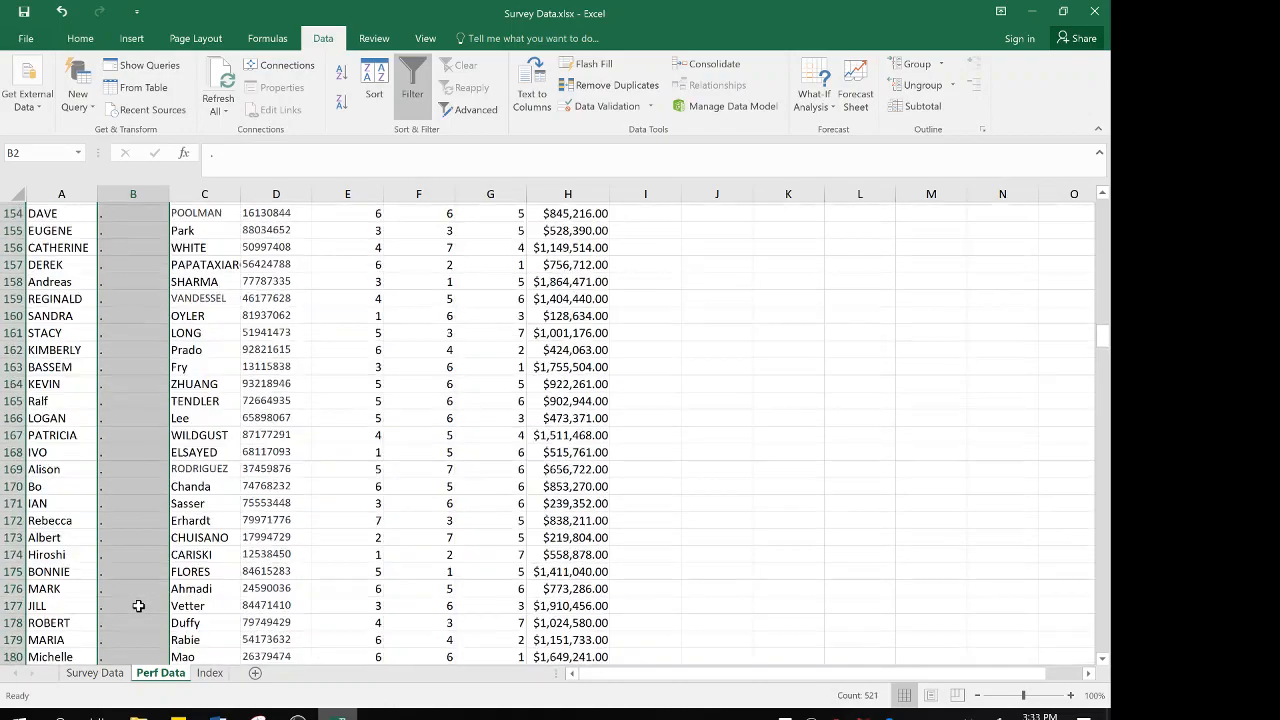
{"action": "scroll", "coordinate": [138, 605], "scroll_direction": "down", "scroll_amount": 20}
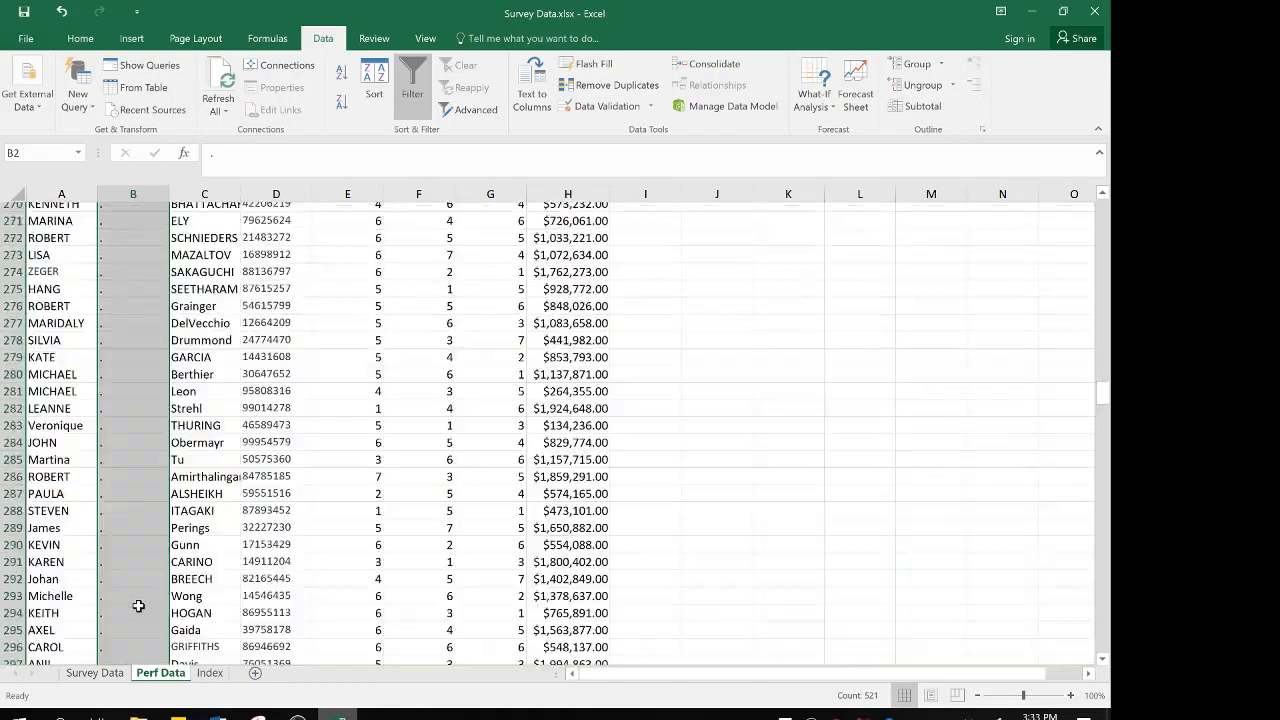
Insert a blank column between the Last Name and Manager ID columns on the Perf Data sheet
{"action": "scroll", "coordinate": [138, 605], "scroll_direction": "down", "scroll_amount": 20}
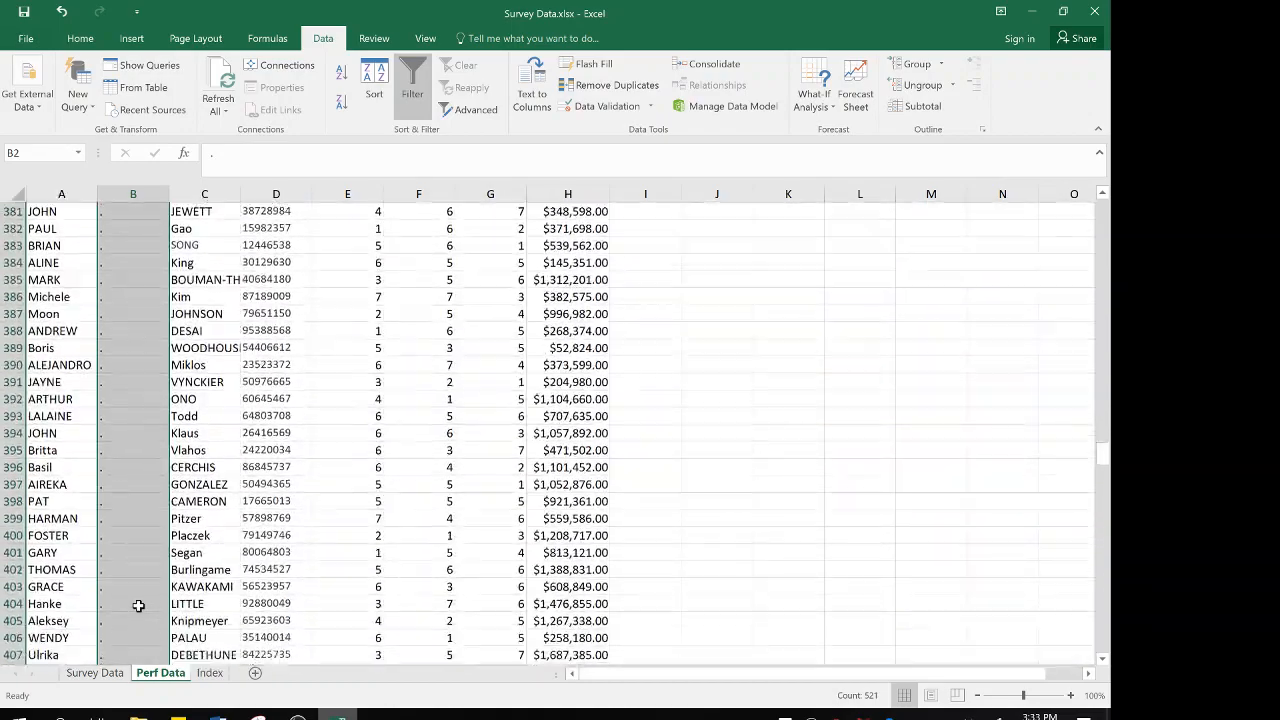
{"action": "scroll", "coordinate": [138, 605], "scroll_direction": "down", "scroll_amount": 20}
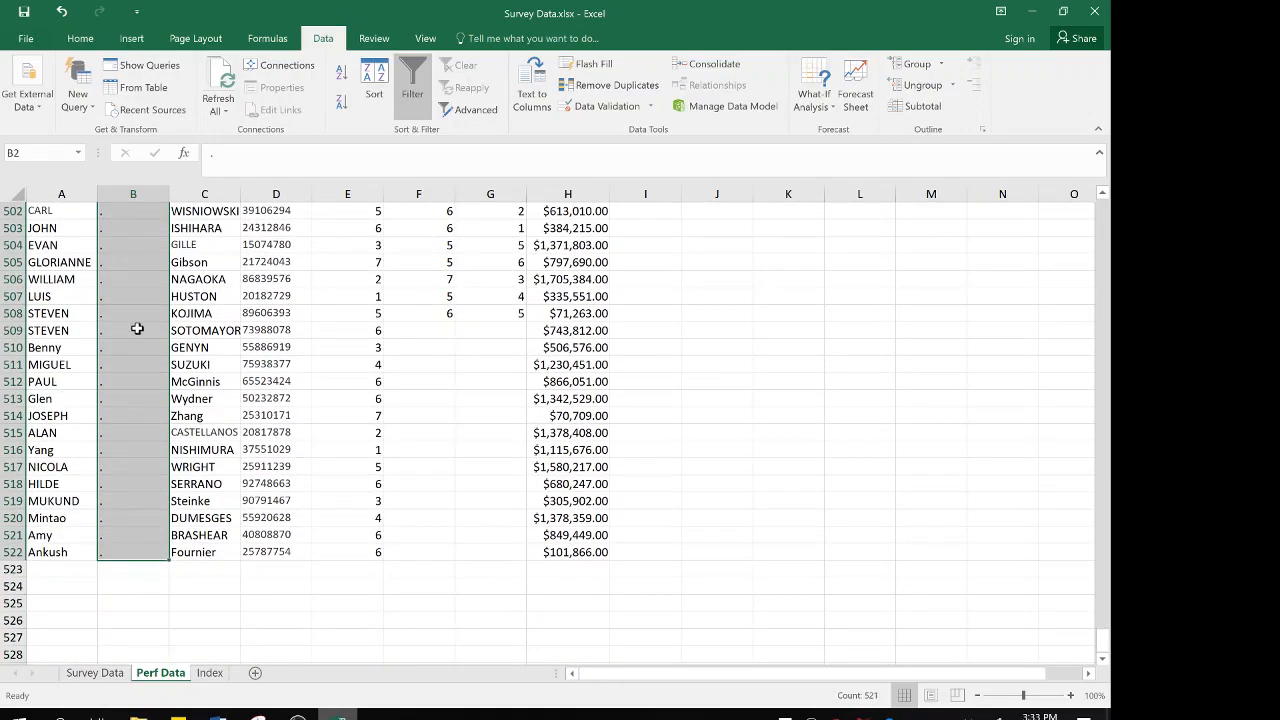
{"action": "scroll", "coordinate": [121, 296], "scroll_direction": "up", "scroll_amount": 20}
{"action": "scroll", "coordinate": [122, 298], "scroll_direction": "up", "scroll_amount": 20}
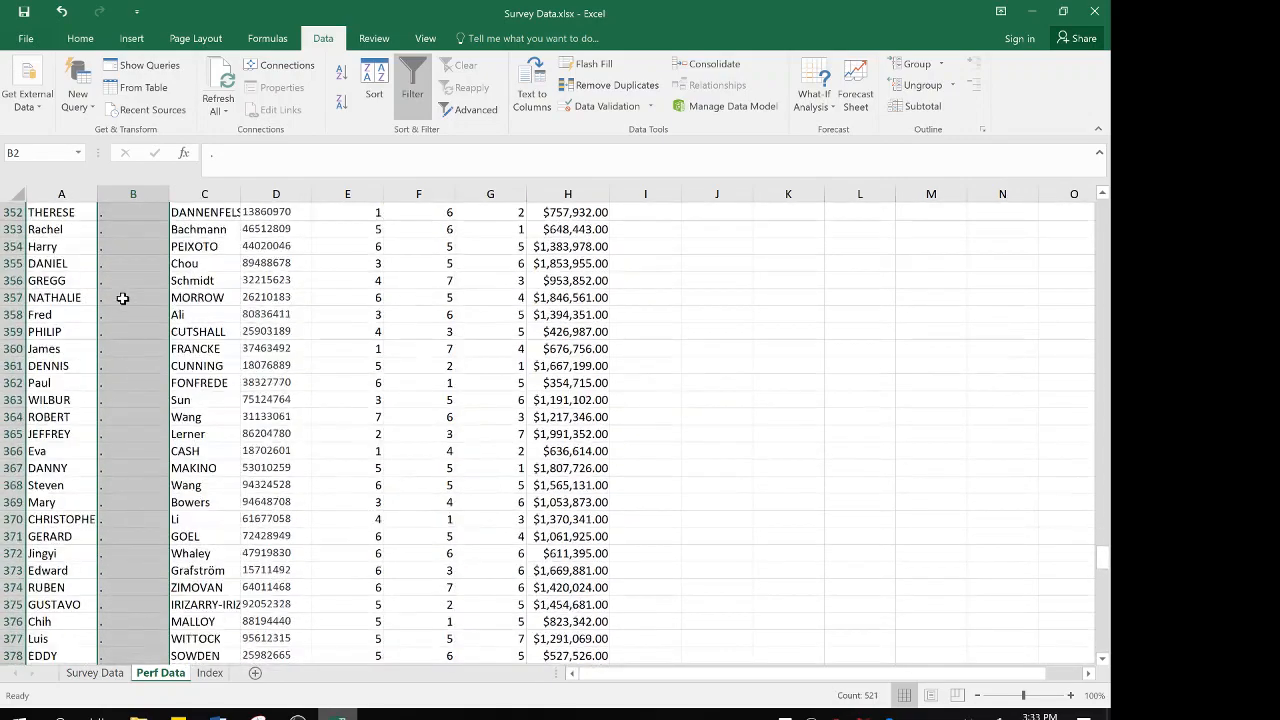
{"action": "scroll", "coordinate": [122, 298], "scroll_direction": "up", "scroll_amount": 20}
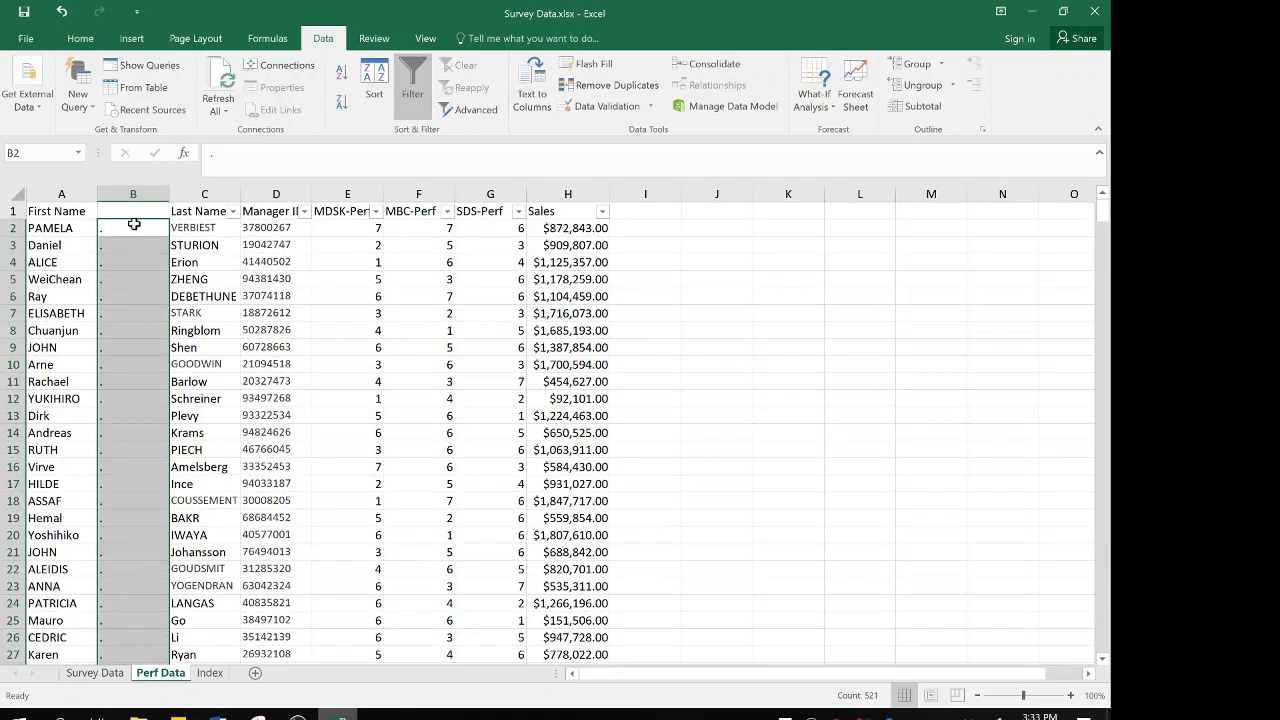
{"action": "left_click", "coordinate": [135, 227]}
{"action": "left_click", "coordinate": [205, 227]}
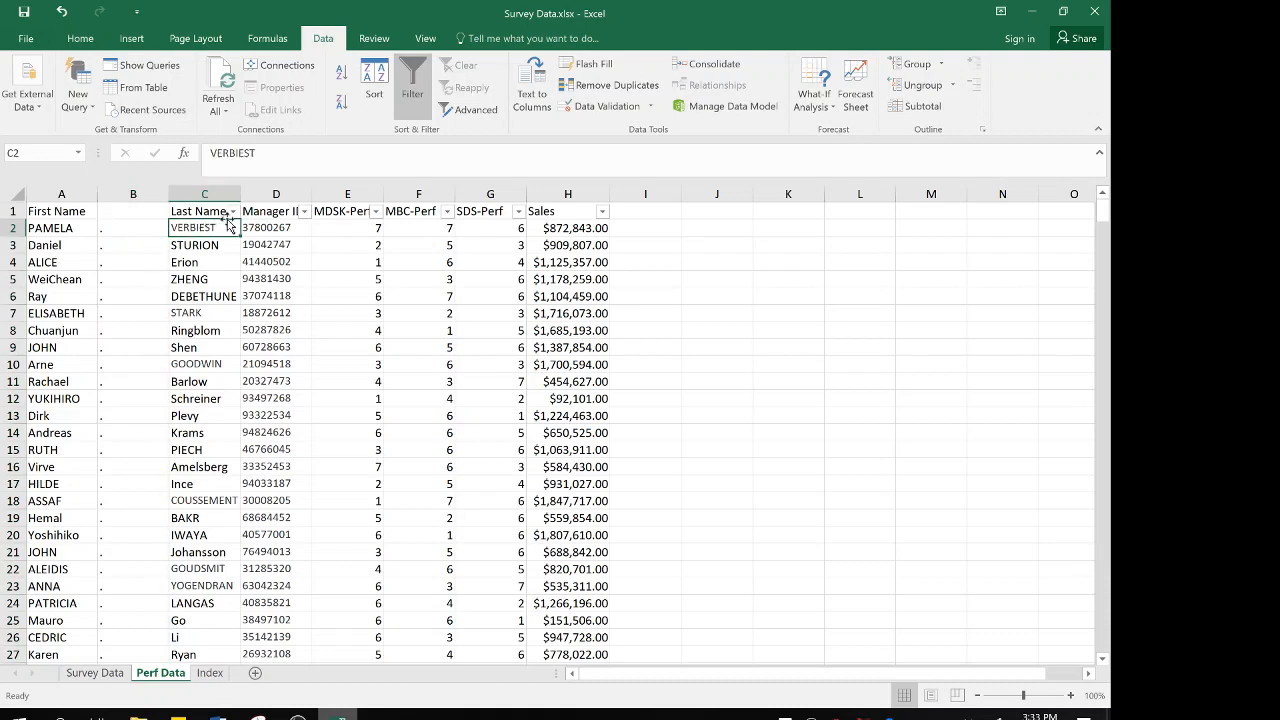
{"action": "left_click", "coordinate": [264, 194]}
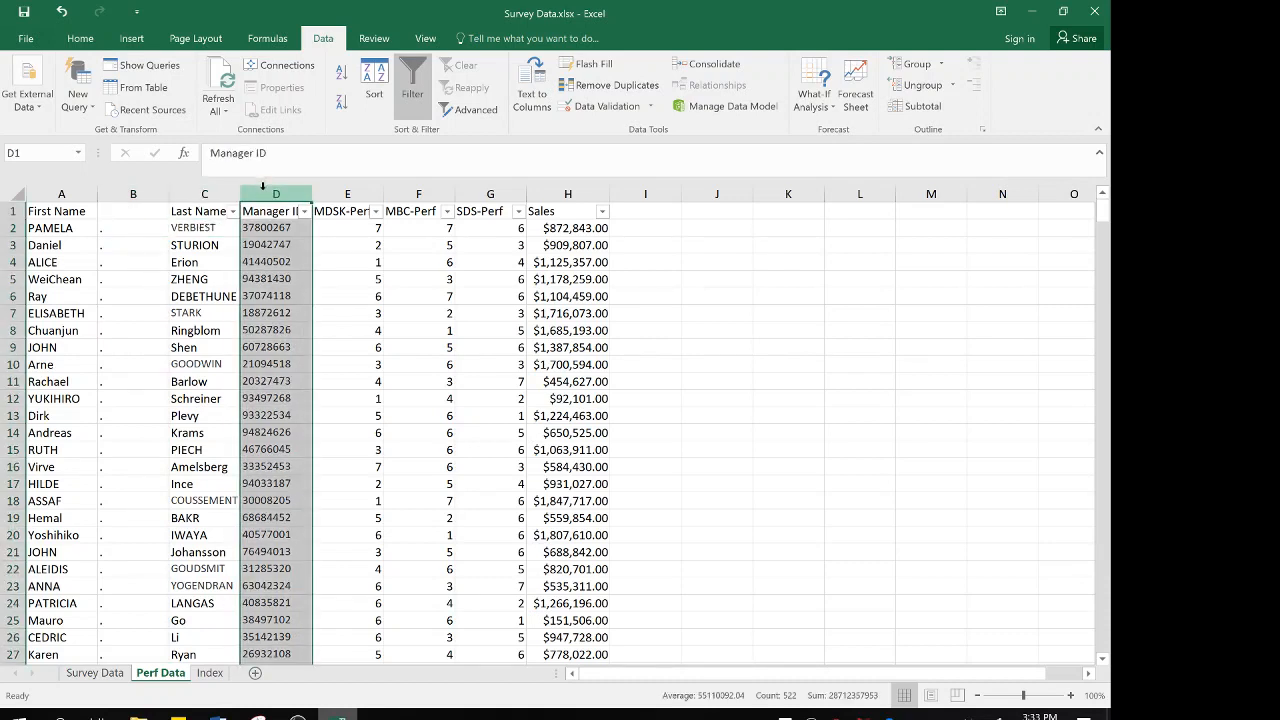
{"action": "right_click", "coordinate": [263, 188]}
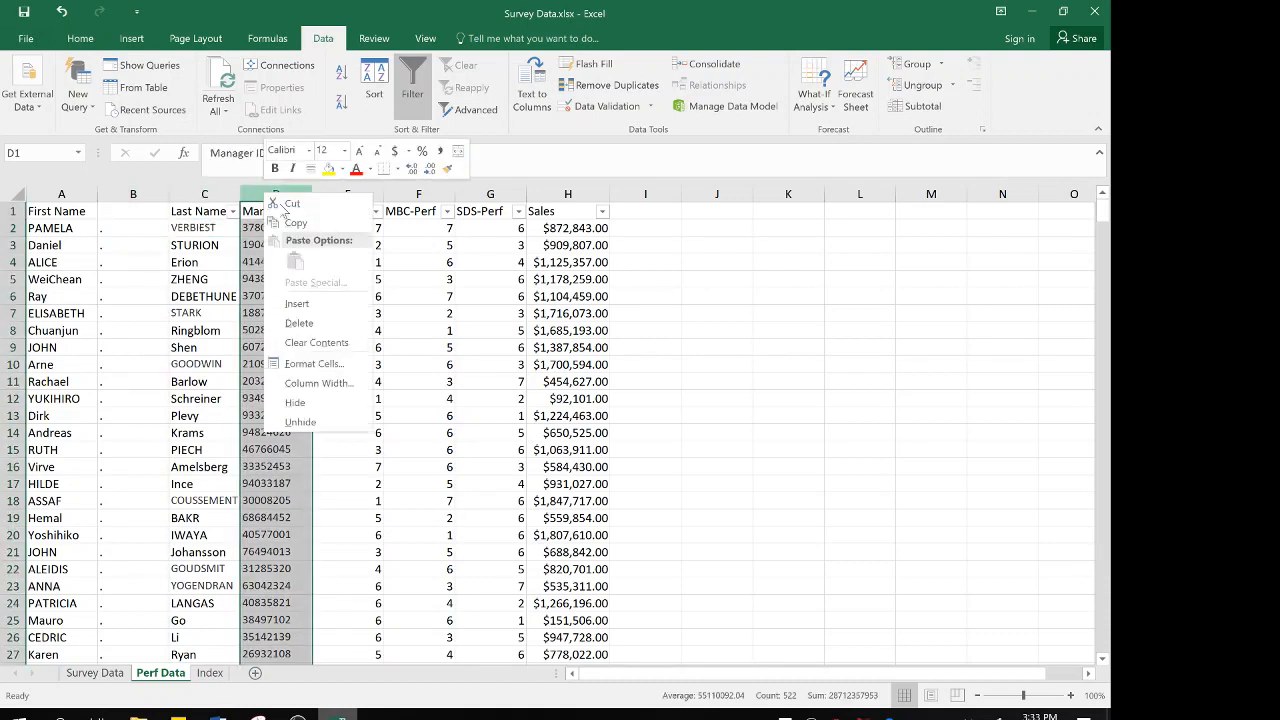
{"action": "left_click", "coordinate": [330, 313]}
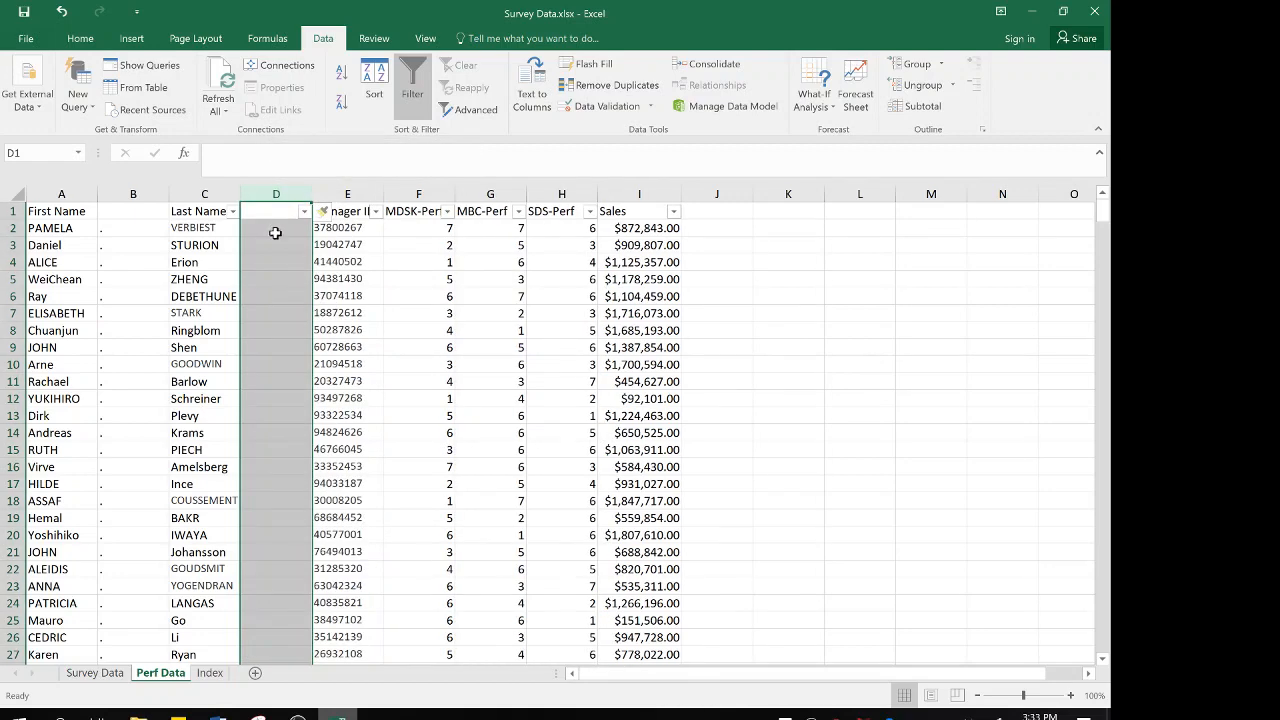
In D2, enter =CONCATENATE(A2,B2,C2) to join the first name, period and last name
{"action": "left_click", "coordinate": [267, 228]}
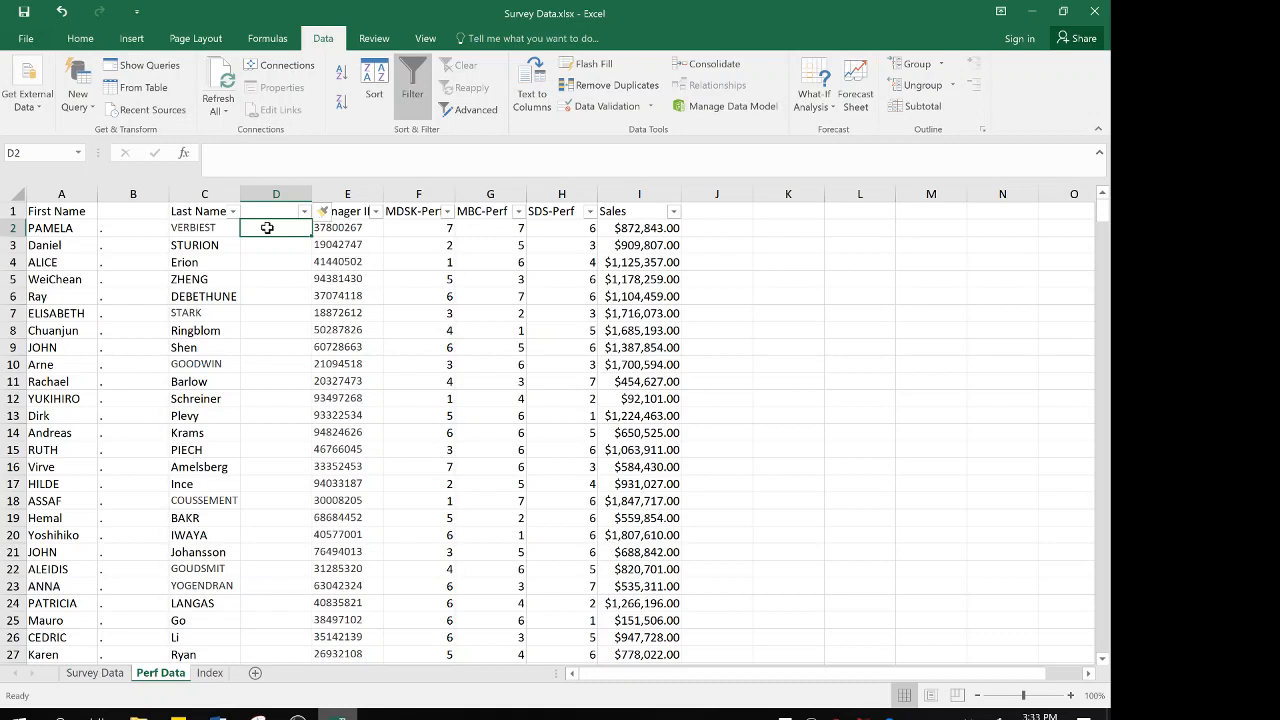
{"action": "type", "text": "="}
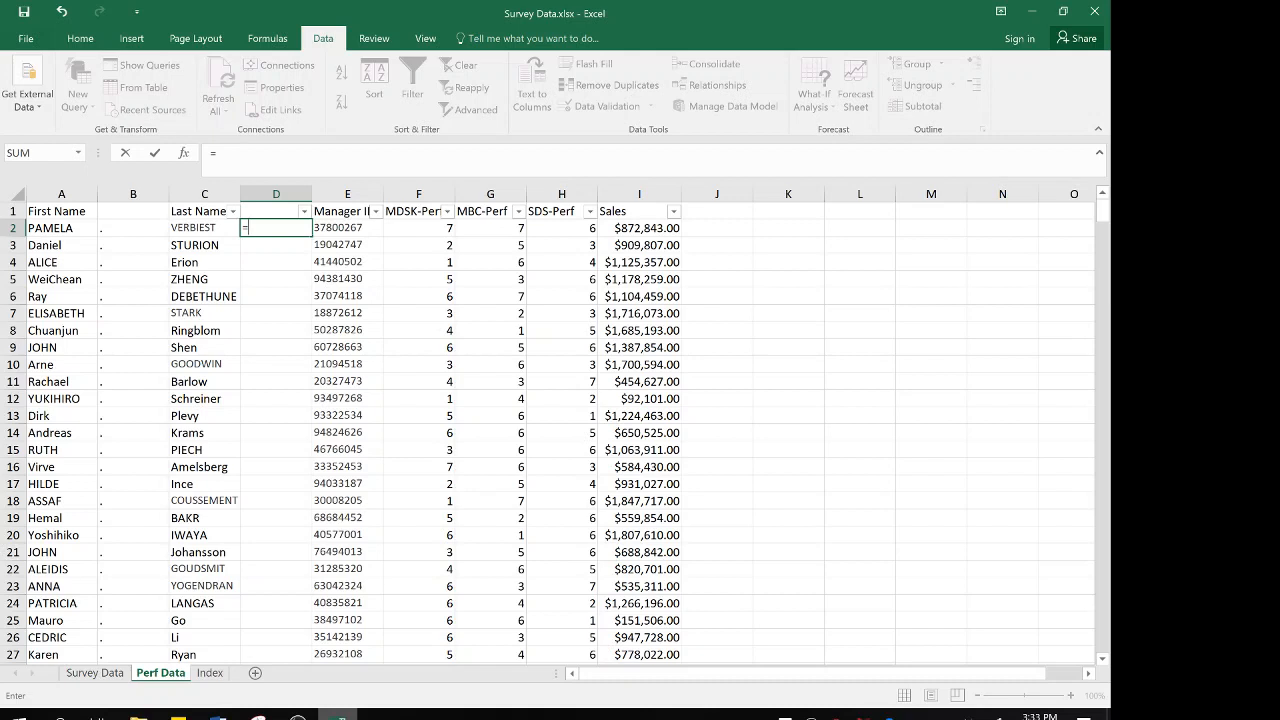
{"action": "type", "text": "c"}
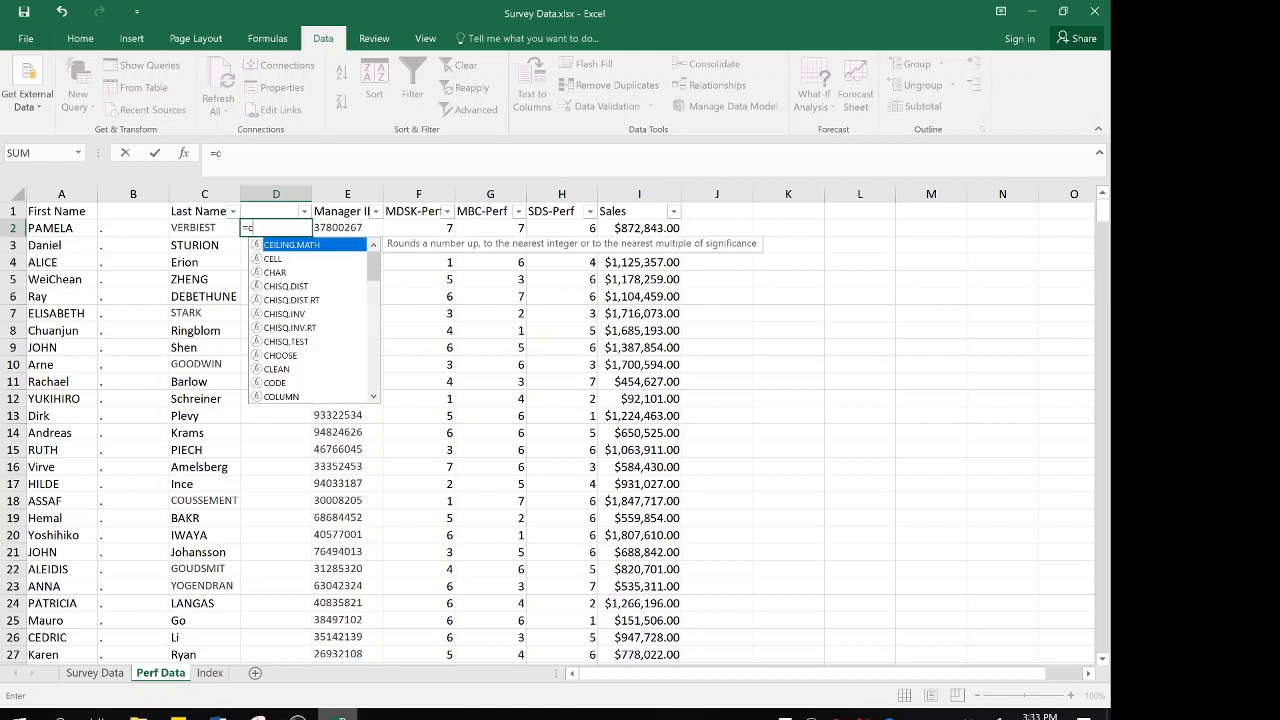
{"action": "type", "text": "onc"}
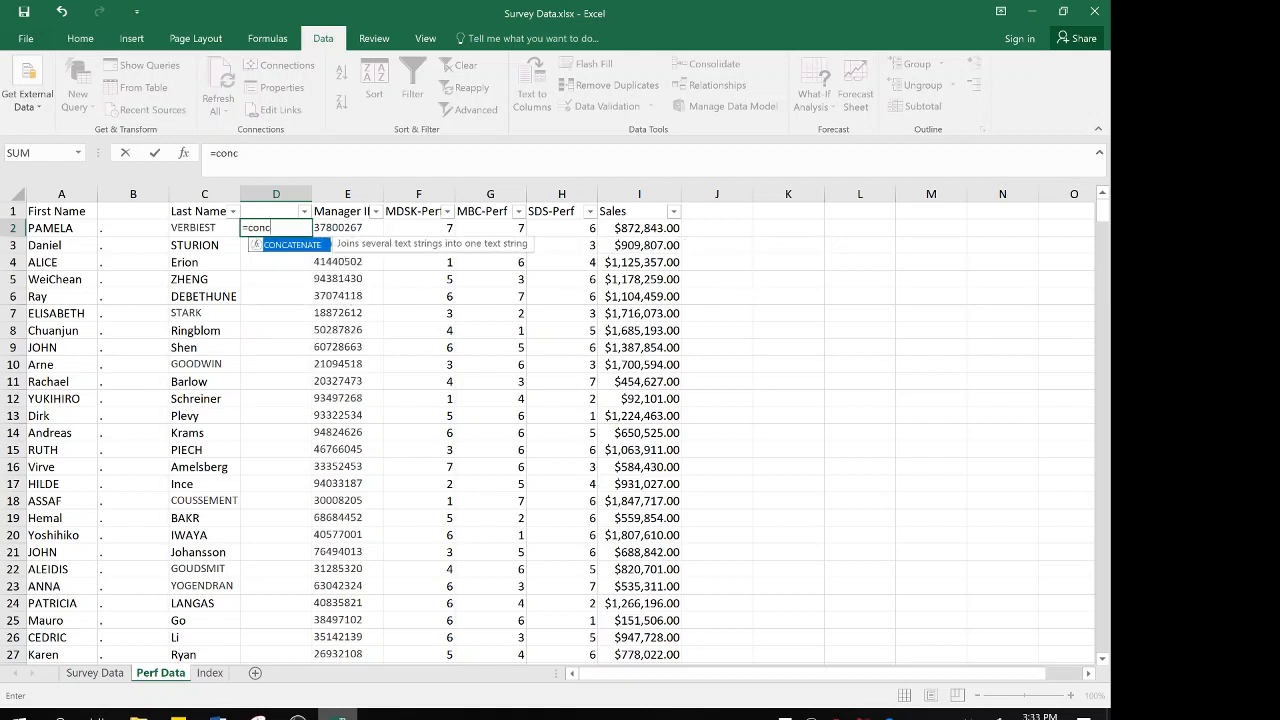
{"action": "double_click", "coordinate": [286, 245]}
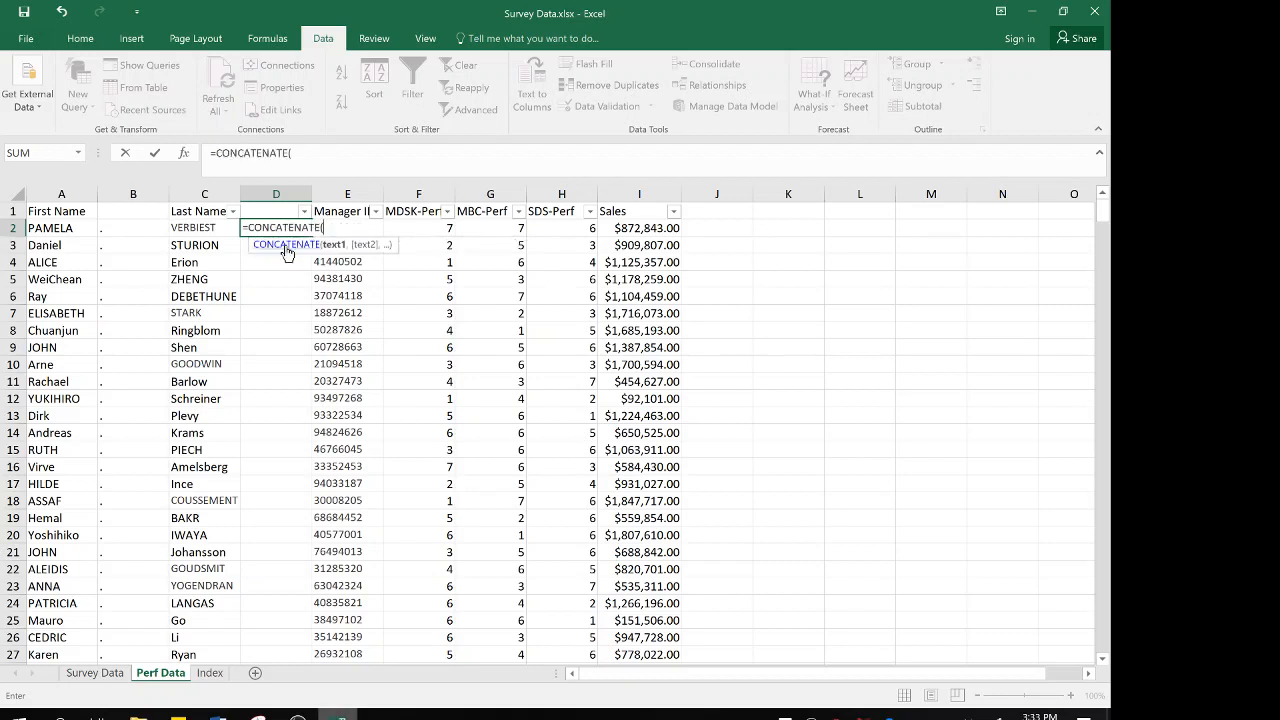
{"action": "left_click", "coordinate": [73, 228]}
{"action": "type", "text": ","}
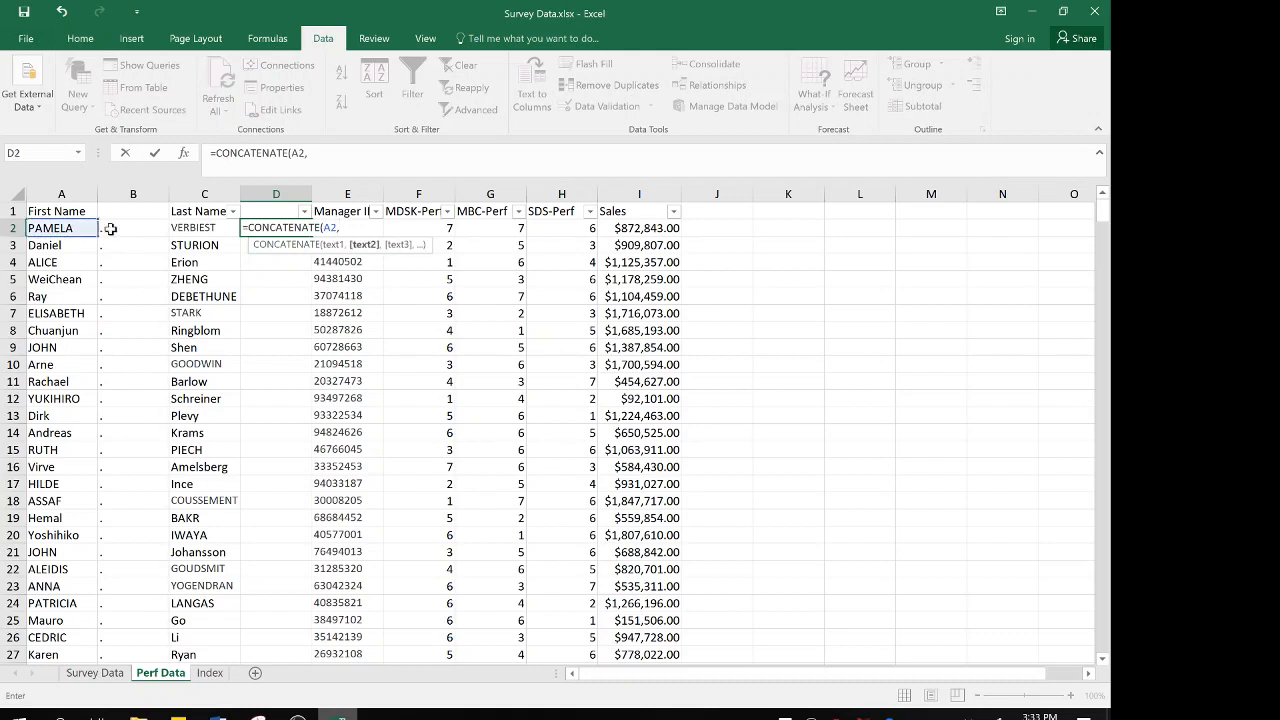
{"action": "left_click", "coordinate": [118, 230]}
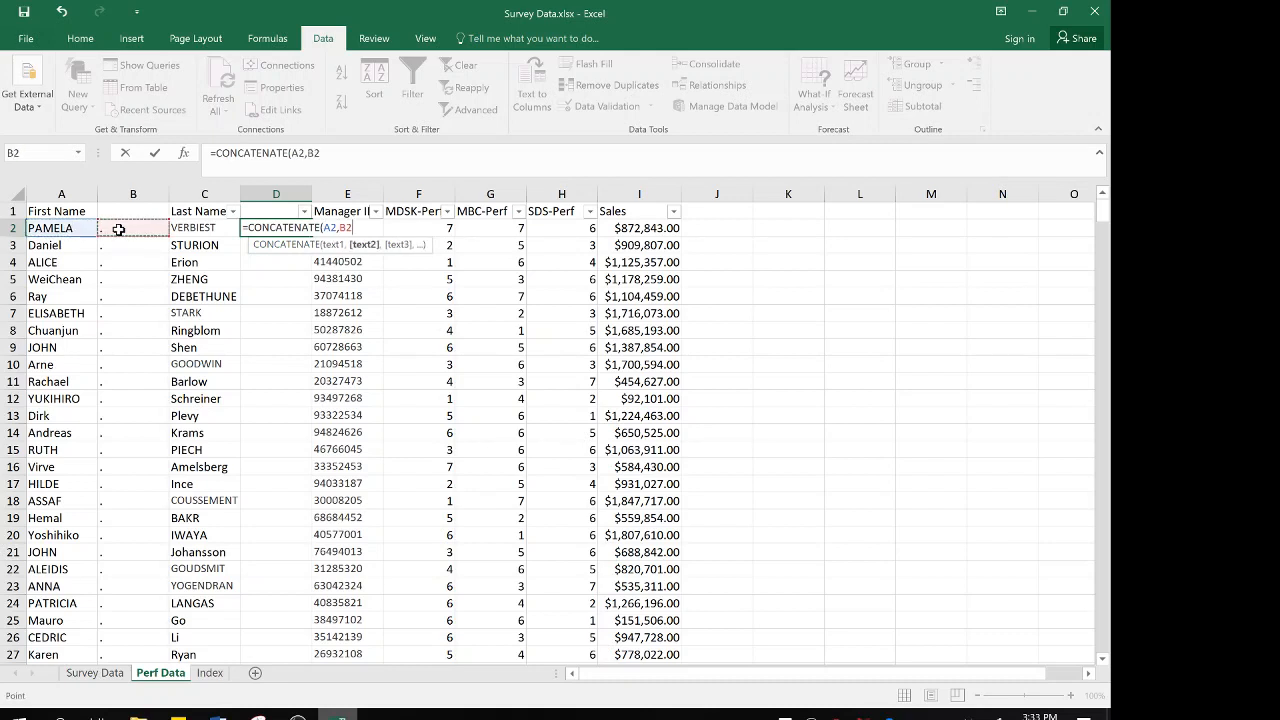
{"action": "type", "text": ","}
{"action": "left_click", "coordinate": [180, 226]}
{"action": "type", "text": ")"}
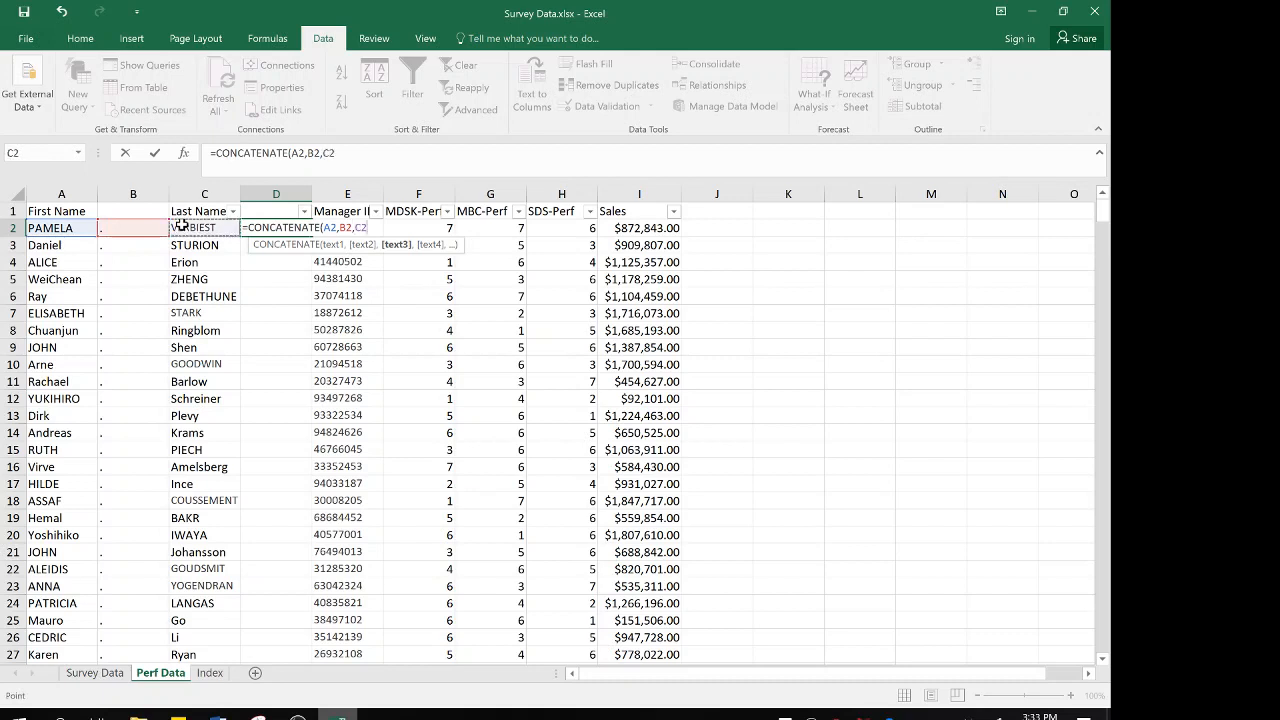
{"action": "key", "text": "Return"}
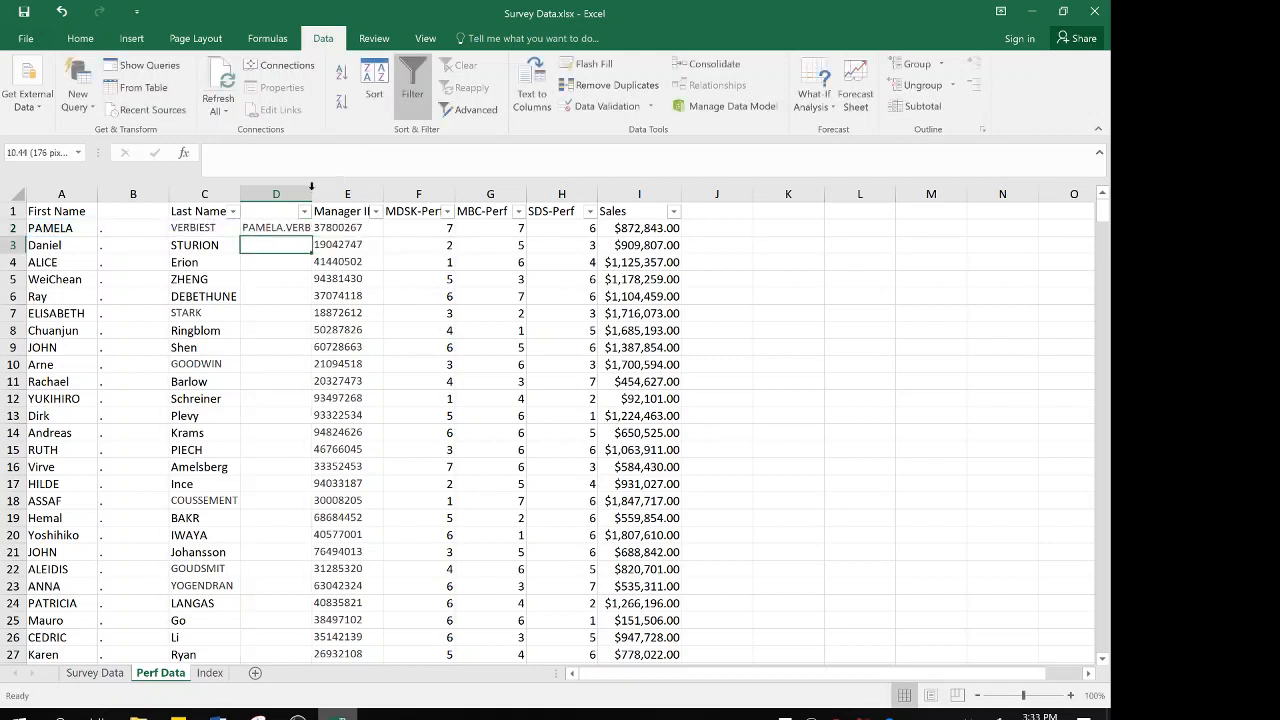
Autofit column D to its content and fill the CONCATENATE formula down all data rows
{"action": "double_click", "coordinate": [312, 190]}
{"action": "left_click", "coordinate": [292, 229]}
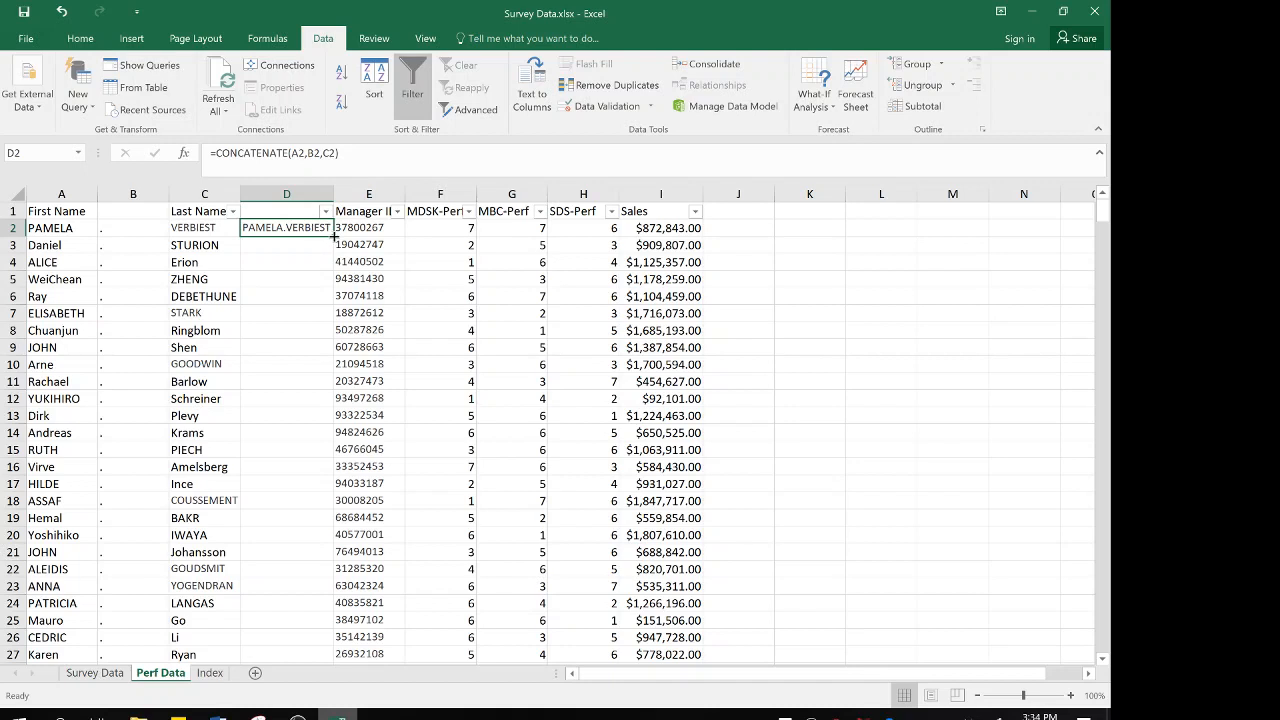
{"action": "double_click", "coordinate": [335, 236]}
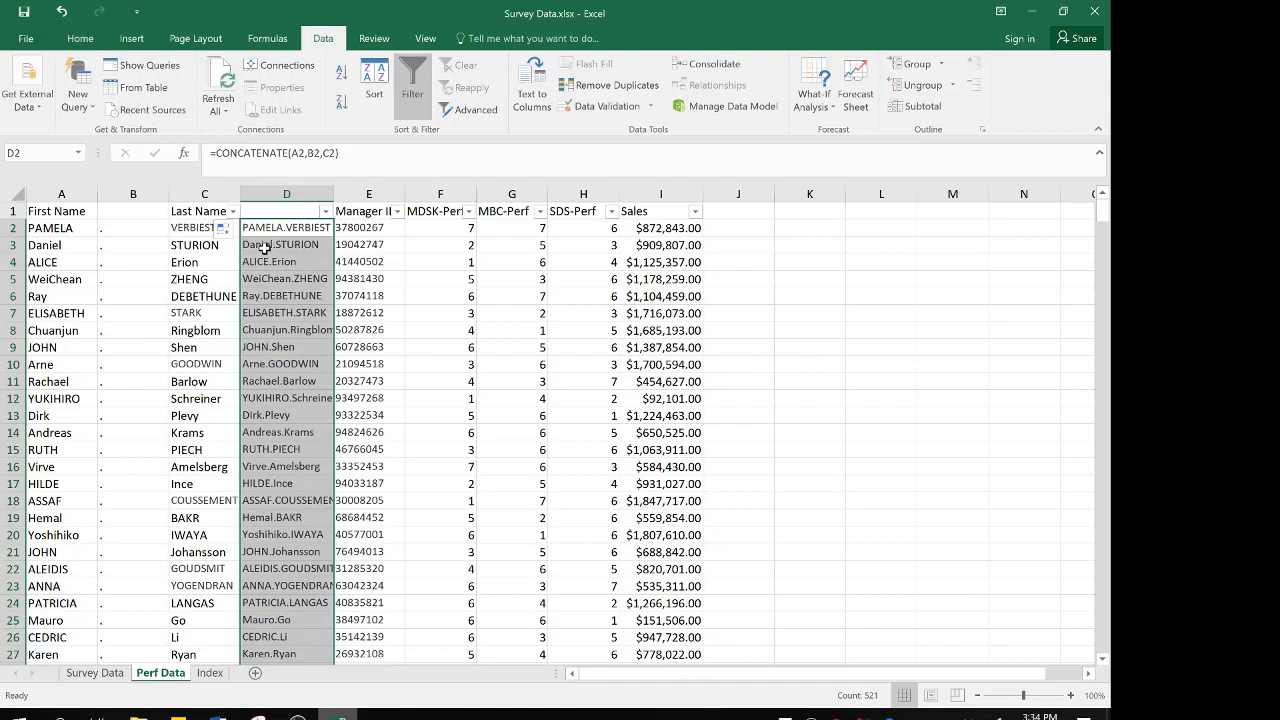
Replace the formulas in column D with their pasted values and check several of the cells
{"action": "right_click", "coordinate": [264, 248]}
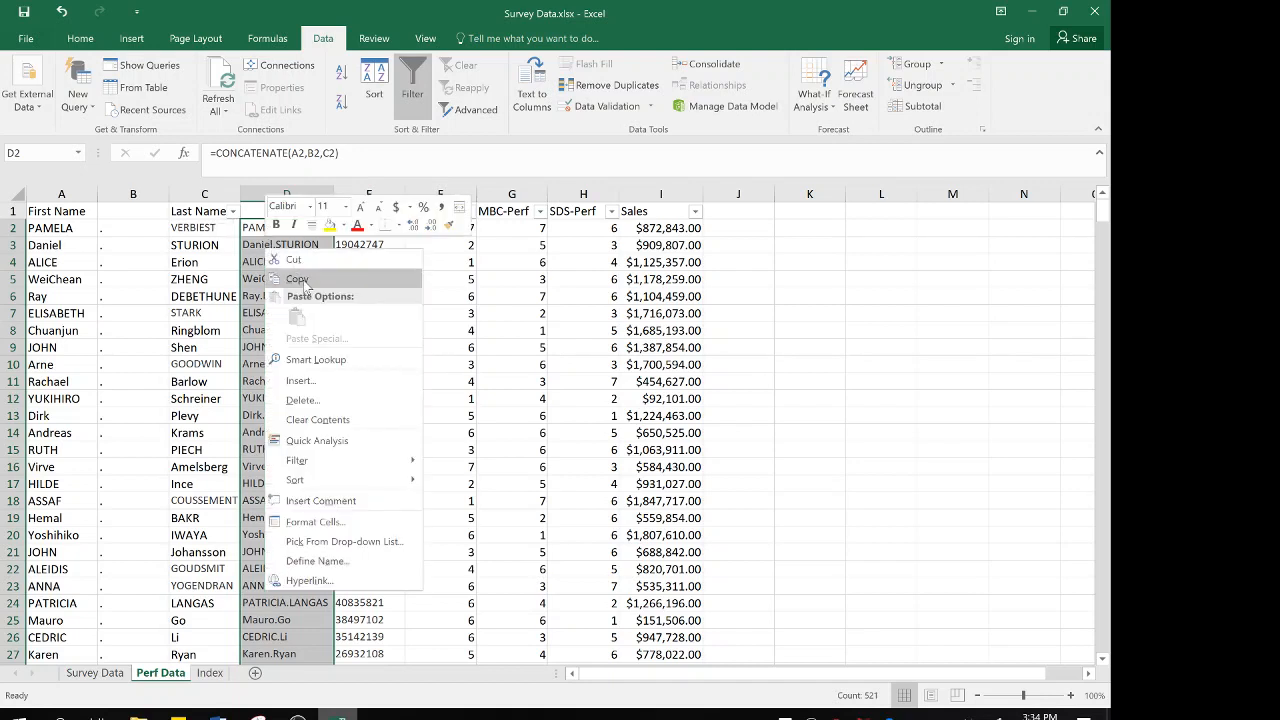
{"action": "left_click", "coordinate": [304, 285]}
{"action": "right_click", "coordinate": [284, 260]}
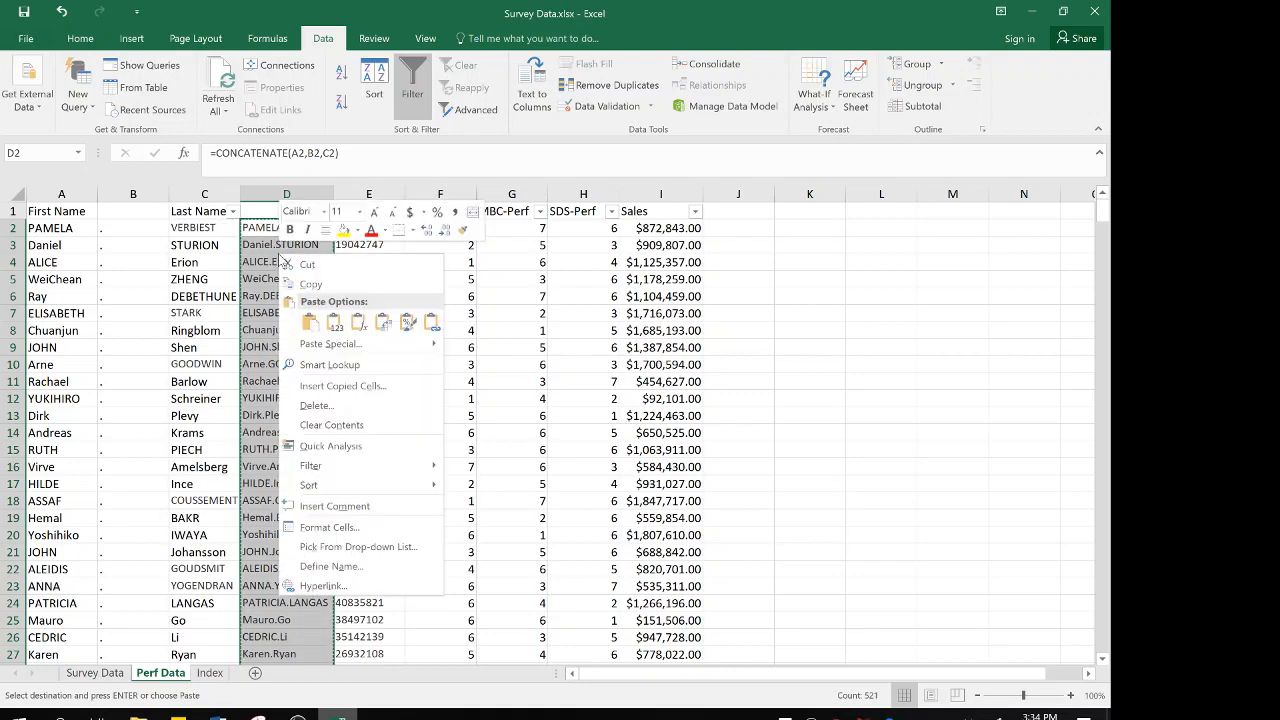
{"action": "left_click", "coordinate": [334, 322]}
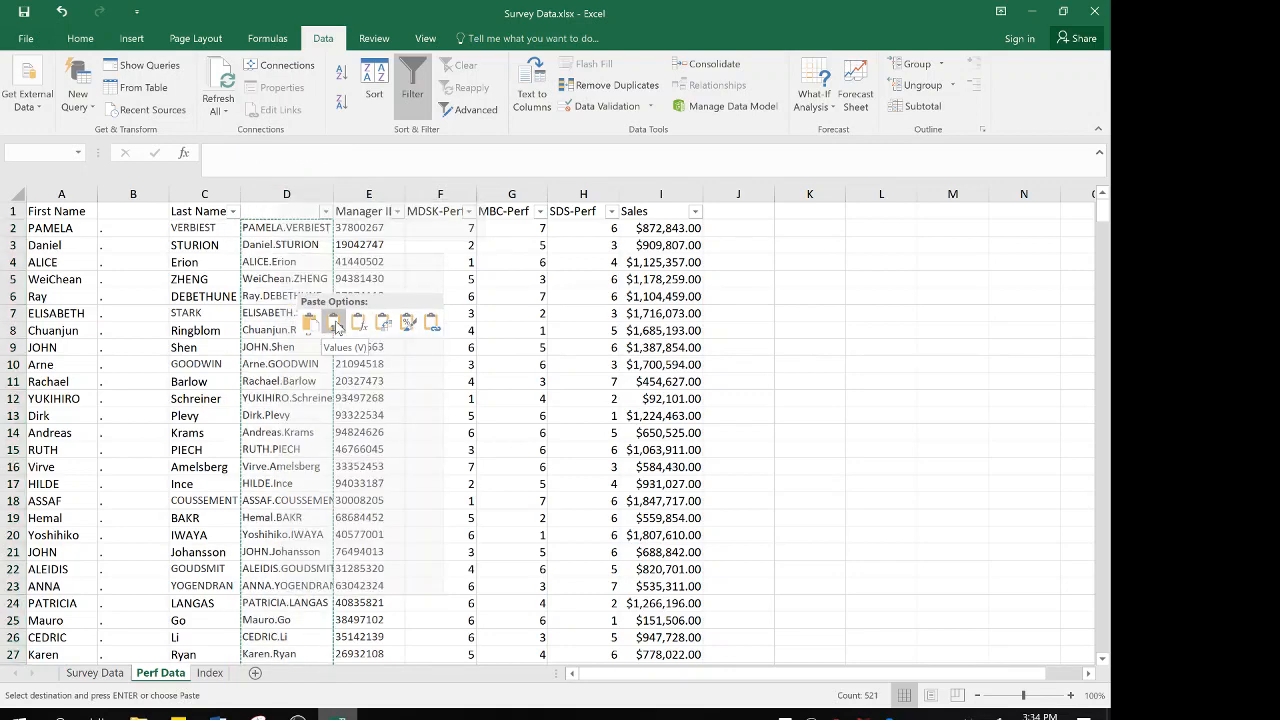
{"action": "left_click", "coordinate": [291, 231]}
{"action": "key", "text": "Down"}
{"action": "key", "text": "Down"}
{"action": "key", "text": "Down"}
{"action": "key", "text": "Down"}
{"action": "key", "text": "Down"}
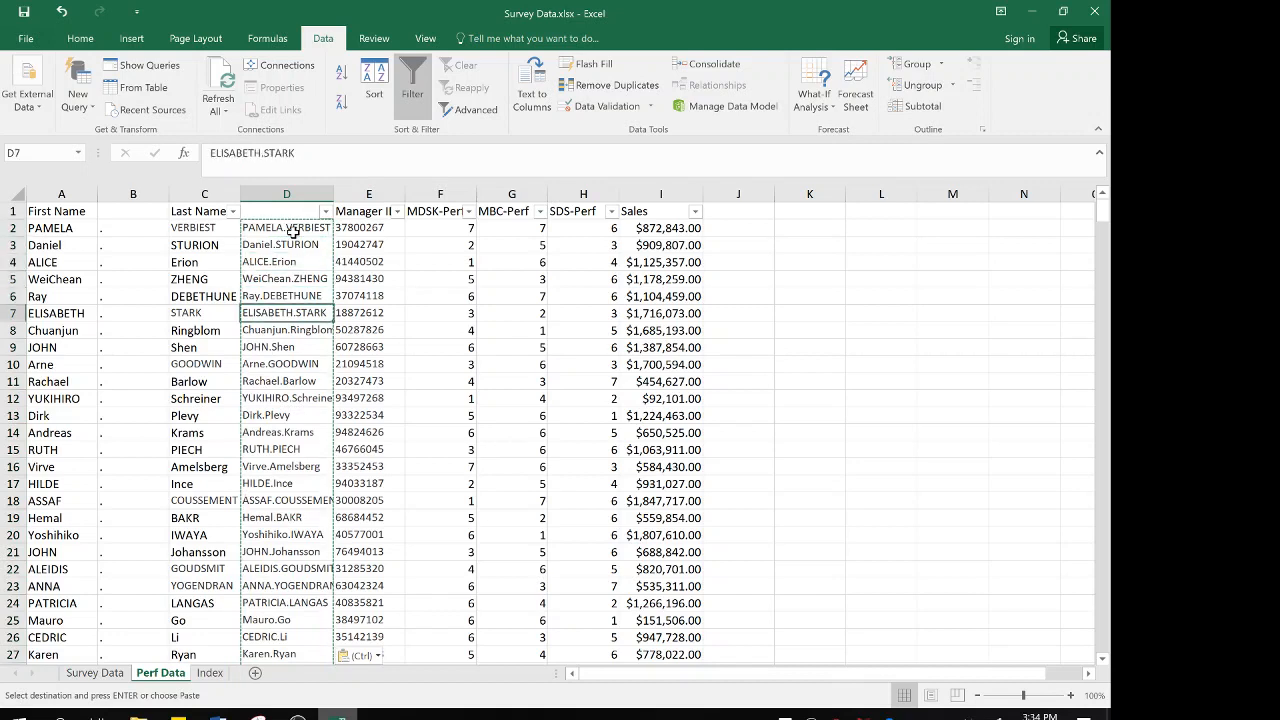
{"action": "key", "text": "Up"}
{"action": "key", "text": "Up"}
{"action": "key", "text": "Up"}
{"action": "key", "text": "Up"}
{"action": "key", "text": "Up"}
{"action": "key", "text": "Down"}
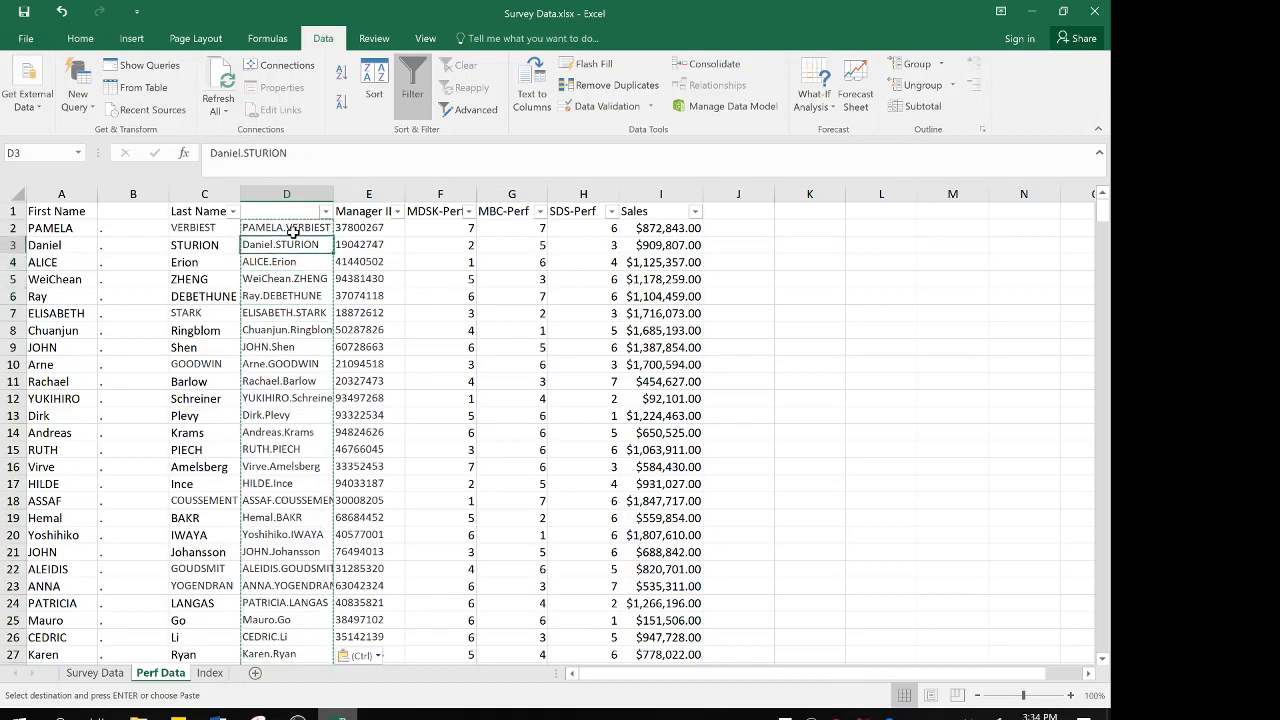
{"action": "key", "text": "Down"}
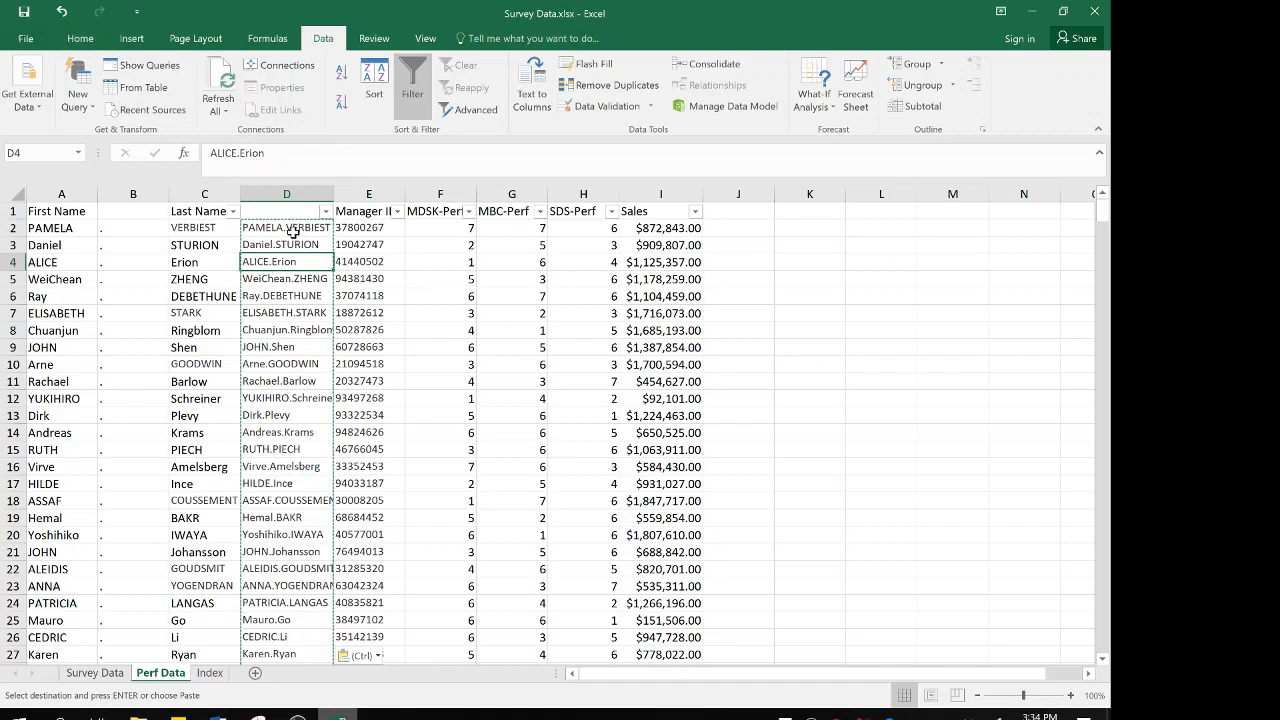
Enter ID as the header of column D
{"action": "left_click", "coordinate": [282, 211]}
{"action": "type", "text": "ID"}
{"action": "key", "text": "Return"}
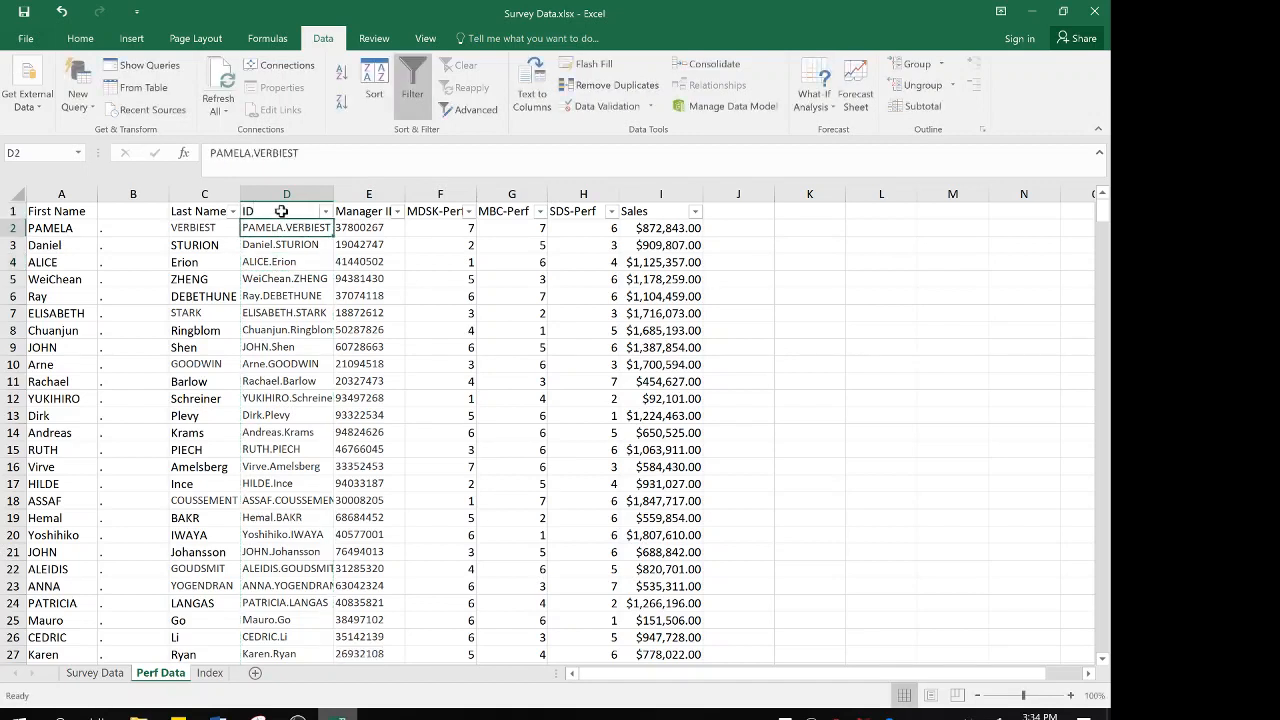
Delete the First Name, period and Last Name columns so that ID is the first column
{"action": "key", "text": "Up"}
{"action": "key", "text": "Left"}
{"action": "key", "text": "Left"}
{"action": "key", "text": "Left"}
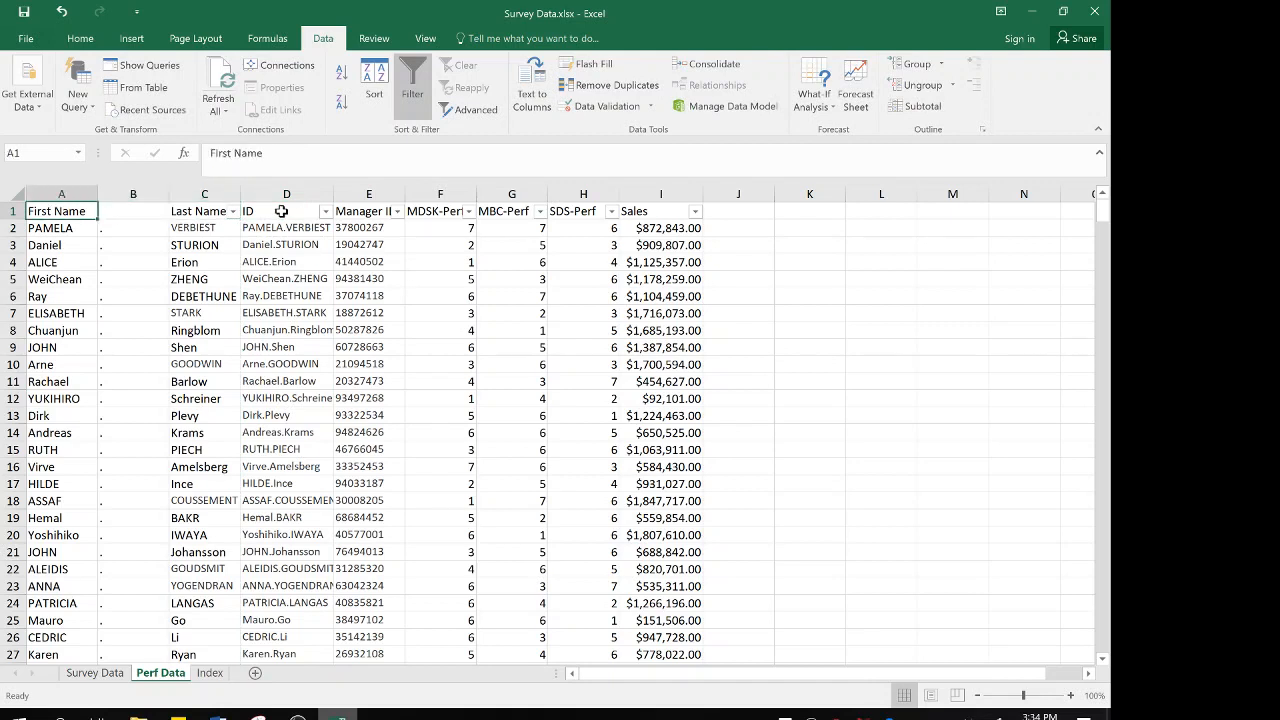
{"action": "left_click", "coordinate": [62, 194]}
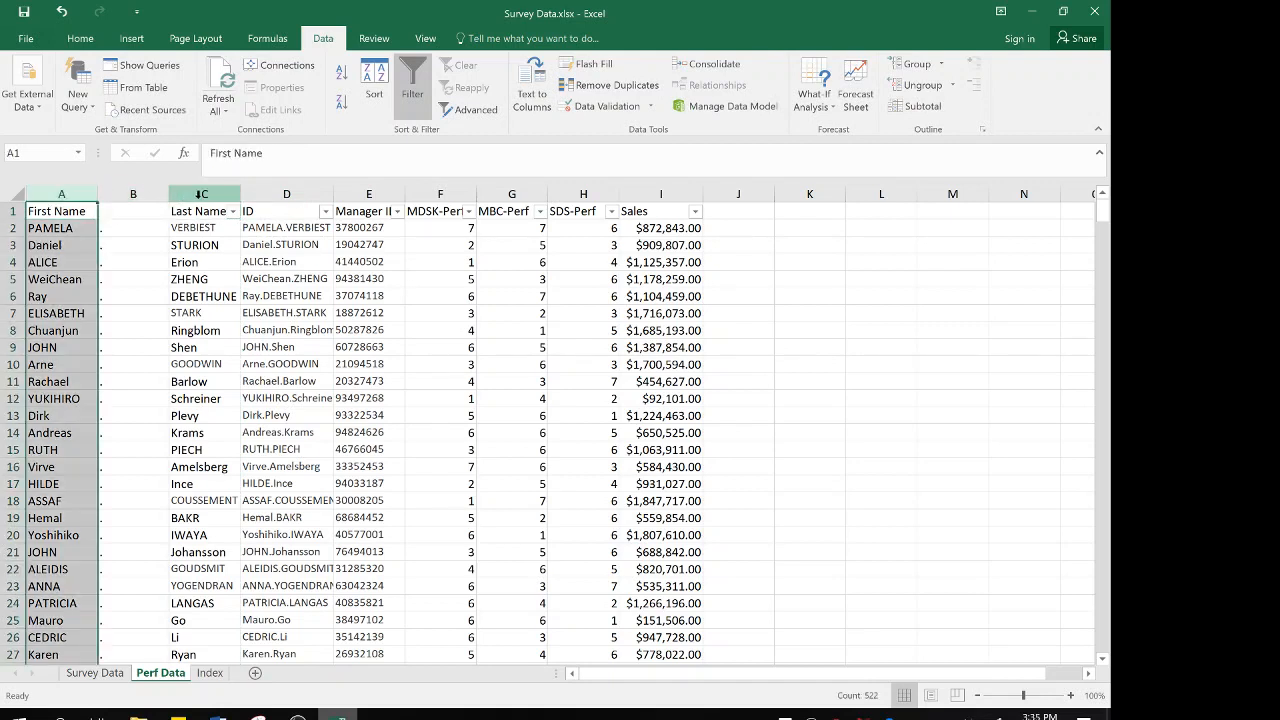
{"action": "left_click", "coordinate": [201, 194], "text": "shift"}
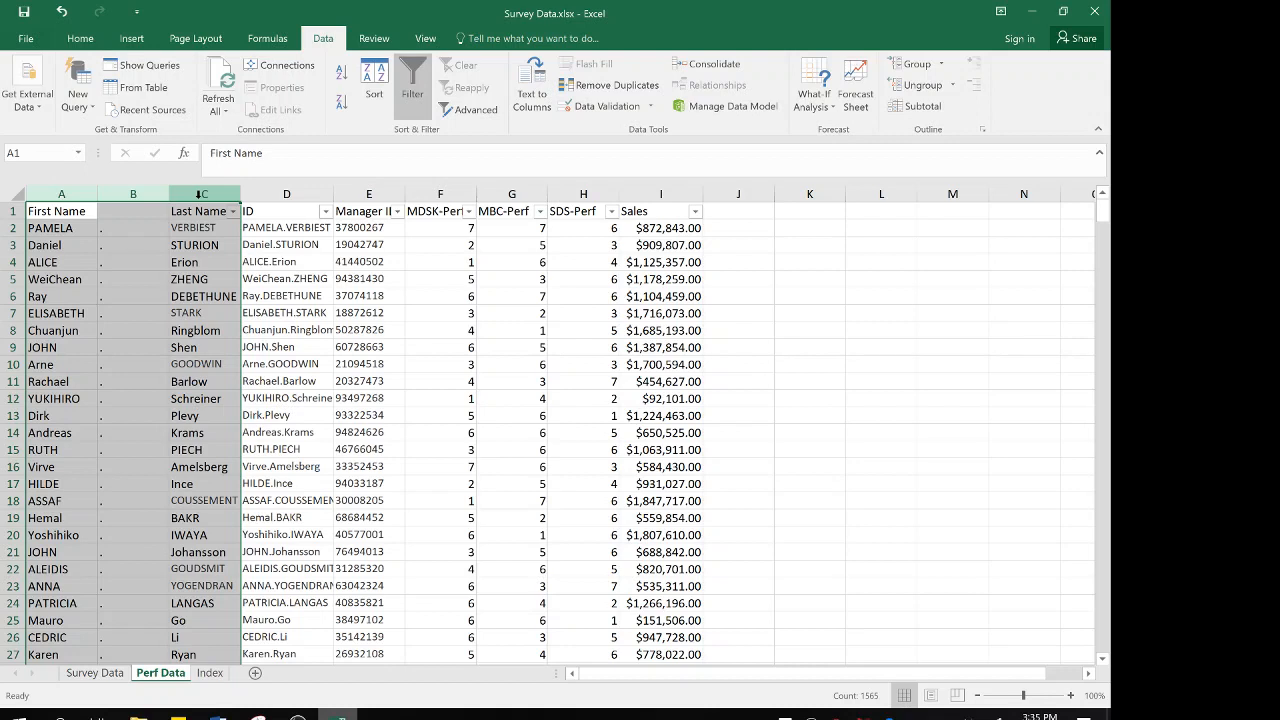
{"action": "right_click", "coordinate": [203, 196]}
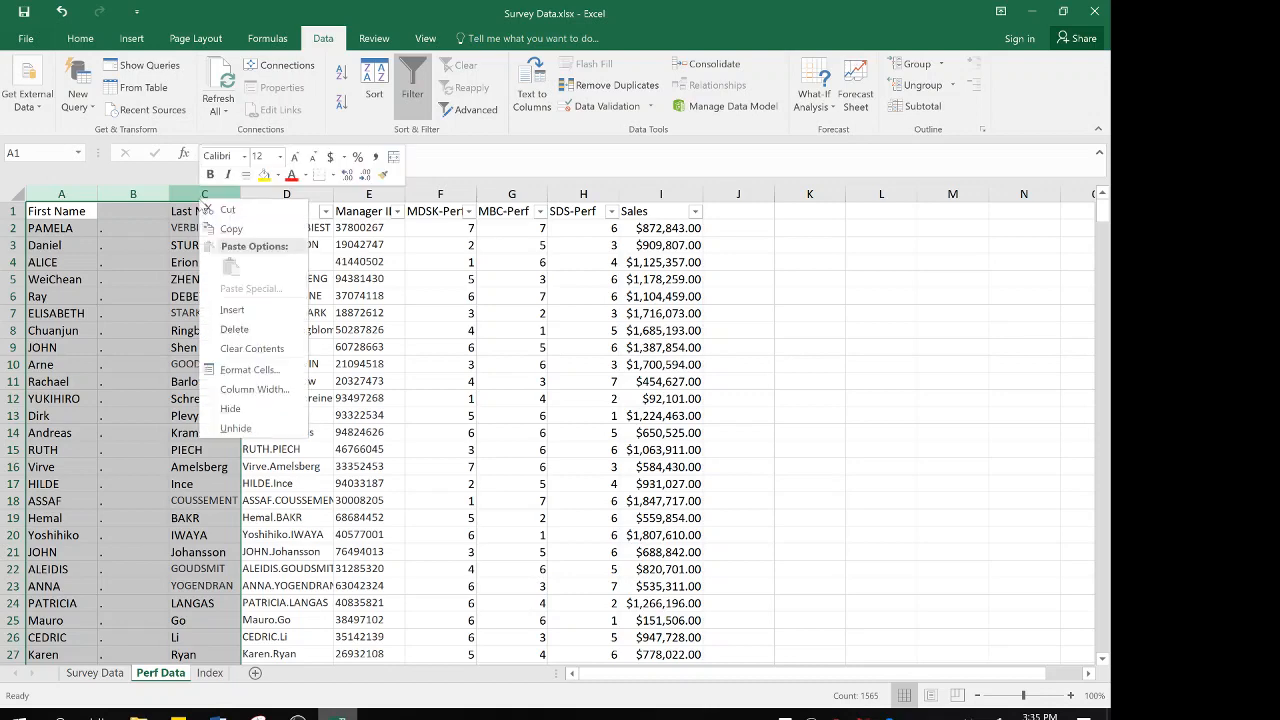
{"action": "left_click", "coordinate": [232, 330]}
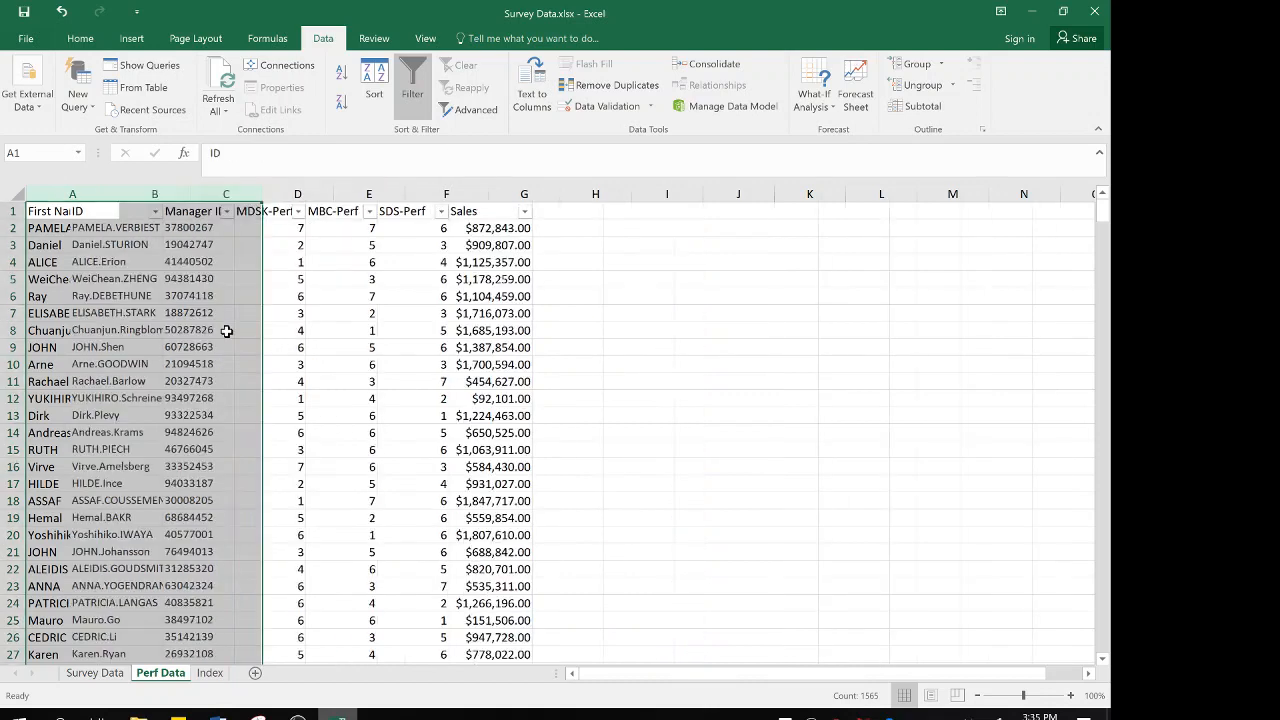
{"action": "left_click", "coordinate": [51, 246]}
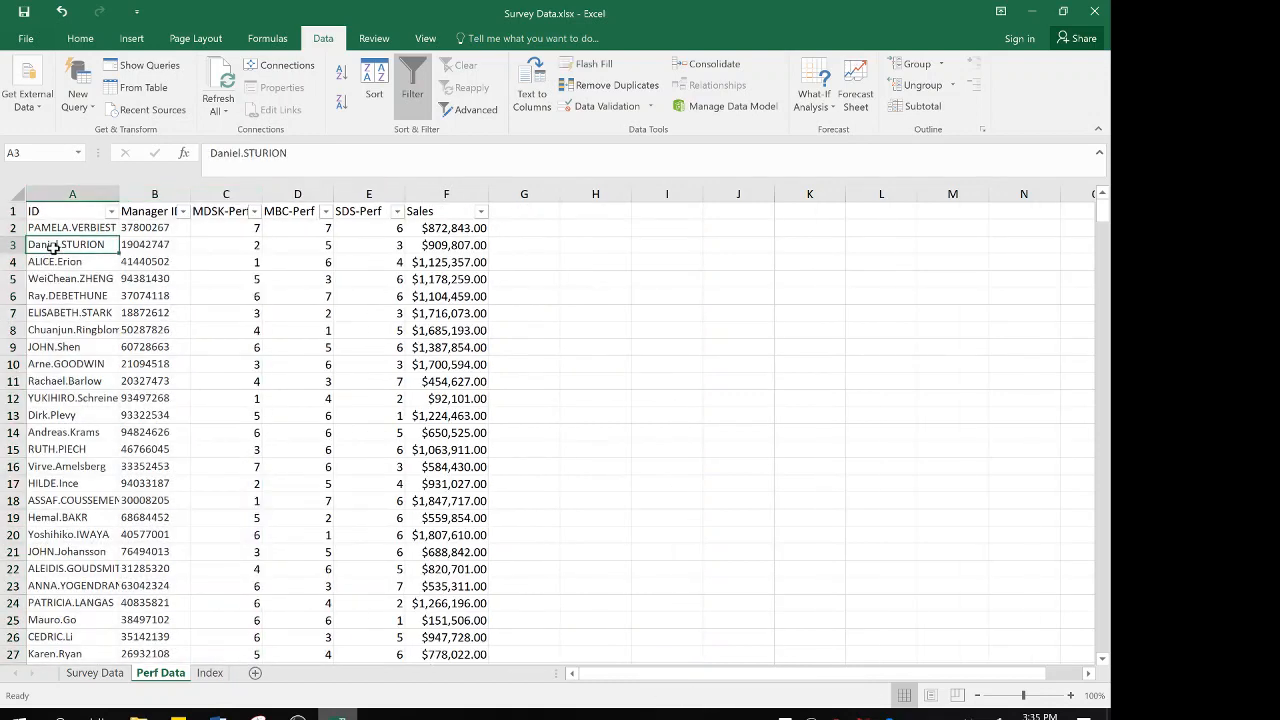
Insert four blank columns between Dept and Eng1 on the Survey Data sheet
{"action": "left_click", "coordinate": [116, 676]}
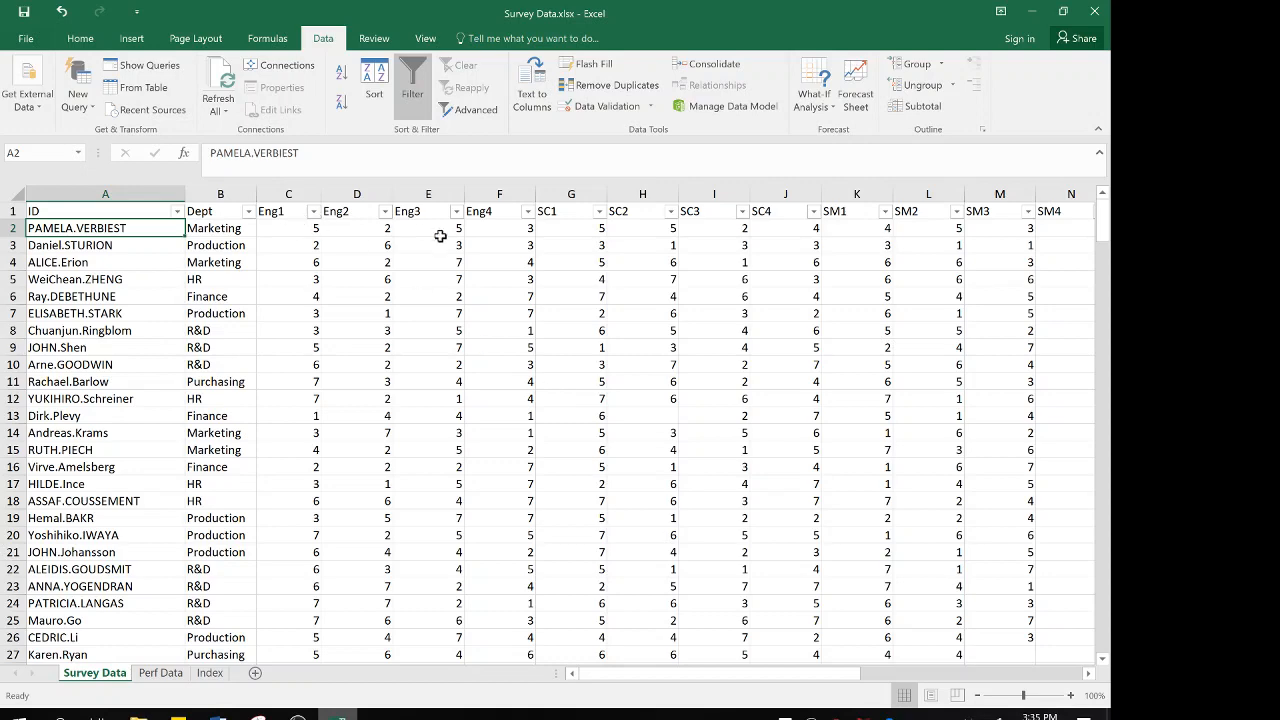
{"action": "scroll", "coordinate": [675, 226], "scroll_direction": "right", "scroll_amount": 4}
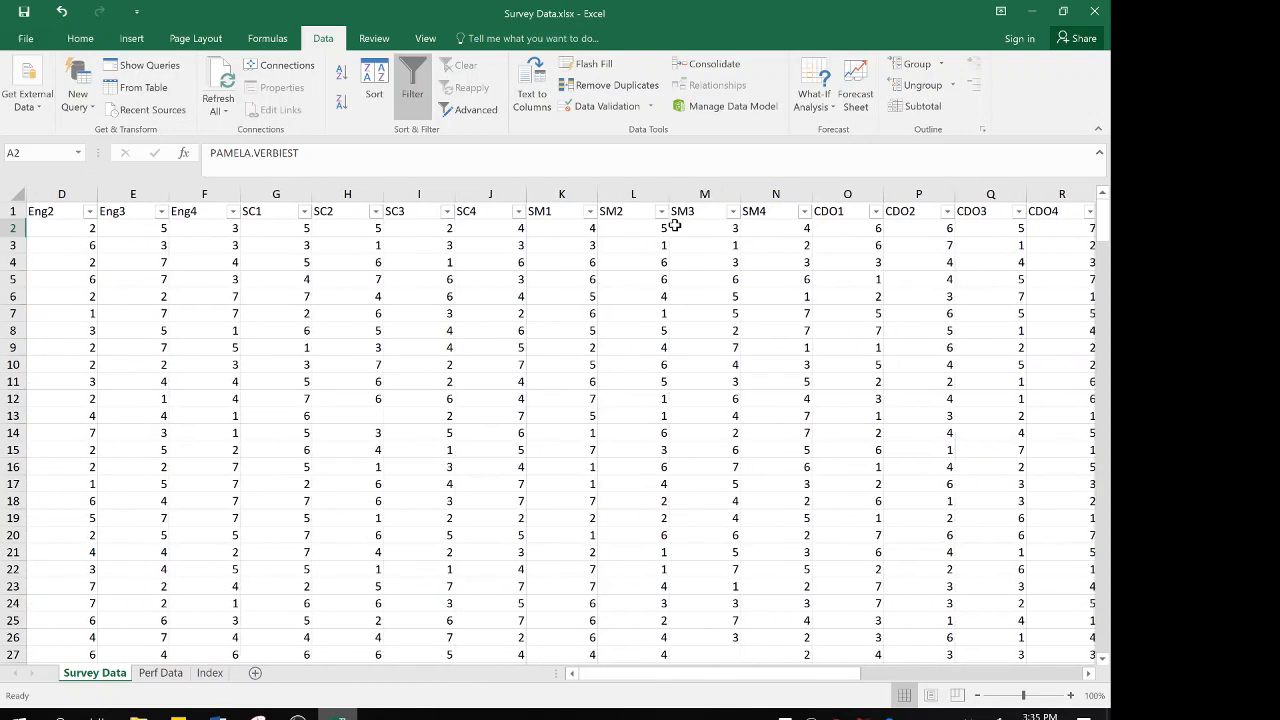
{"action": "scroll", "coordinate": [675, 226], "scroll_direction": "left", "scroll_amount": 1}
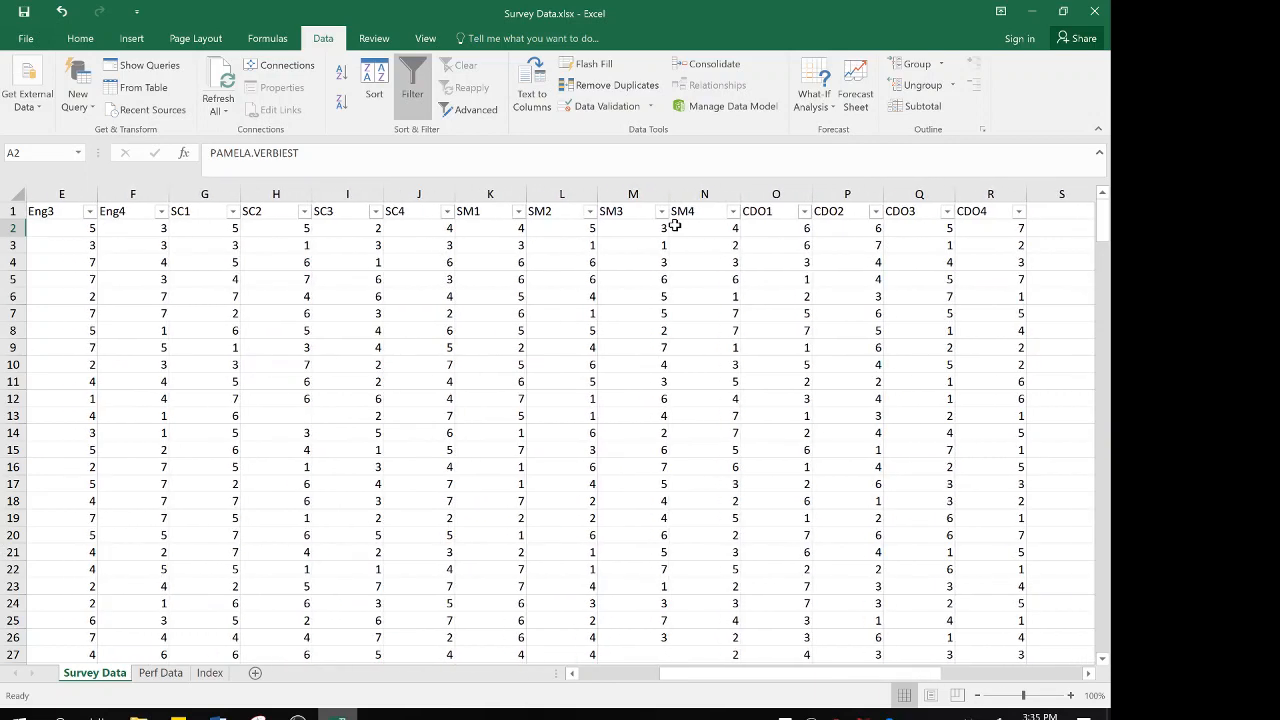
{"action": "scroll", "coordinate": [675, 226], "scroll_direction": "left", "scroll_amount": 4}
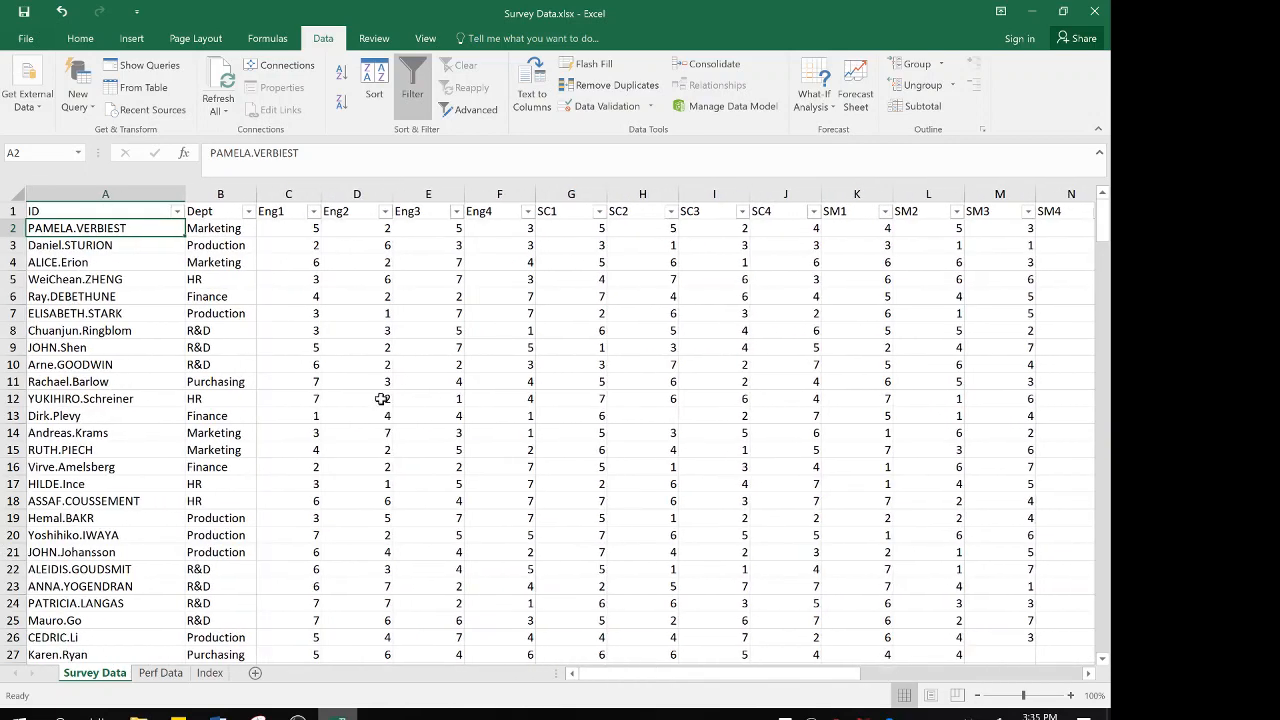
{"action": "left_click", "coordinate": [160, 673]}
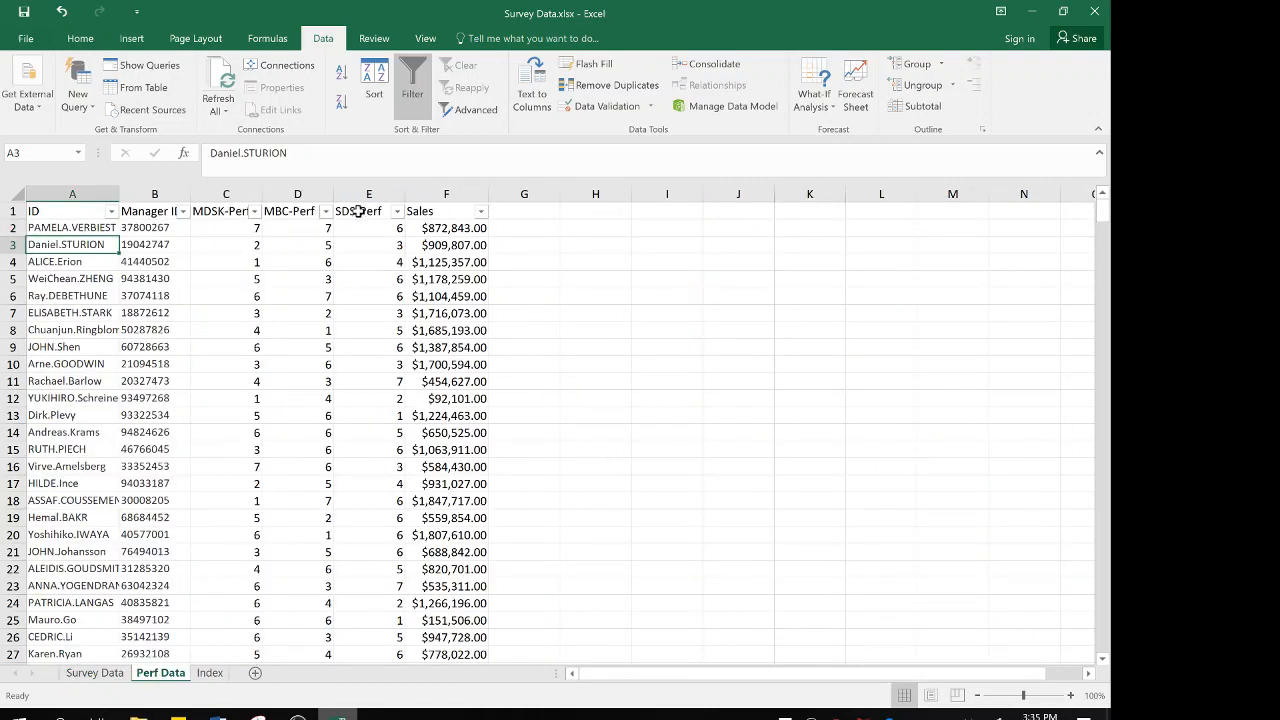
{"action": "left_click", "coordinate": [111, 675]}
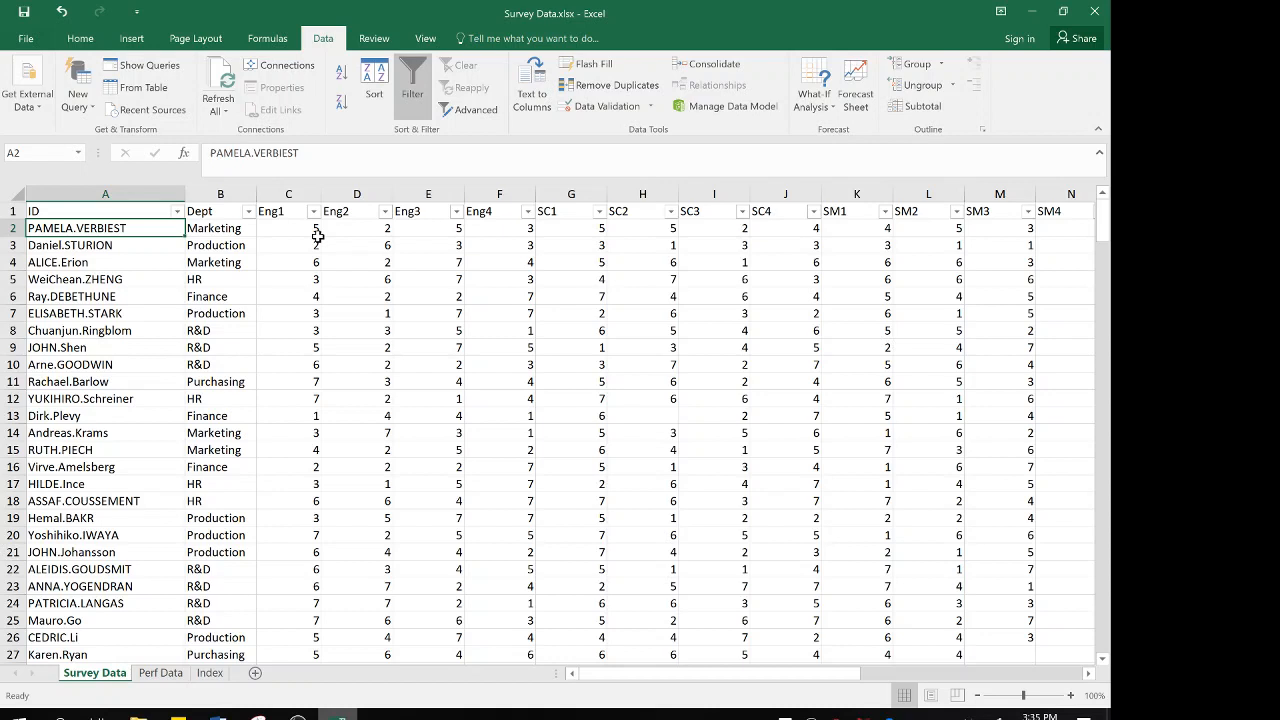
{"action": "left_click", "coordinate": [287, 192]}
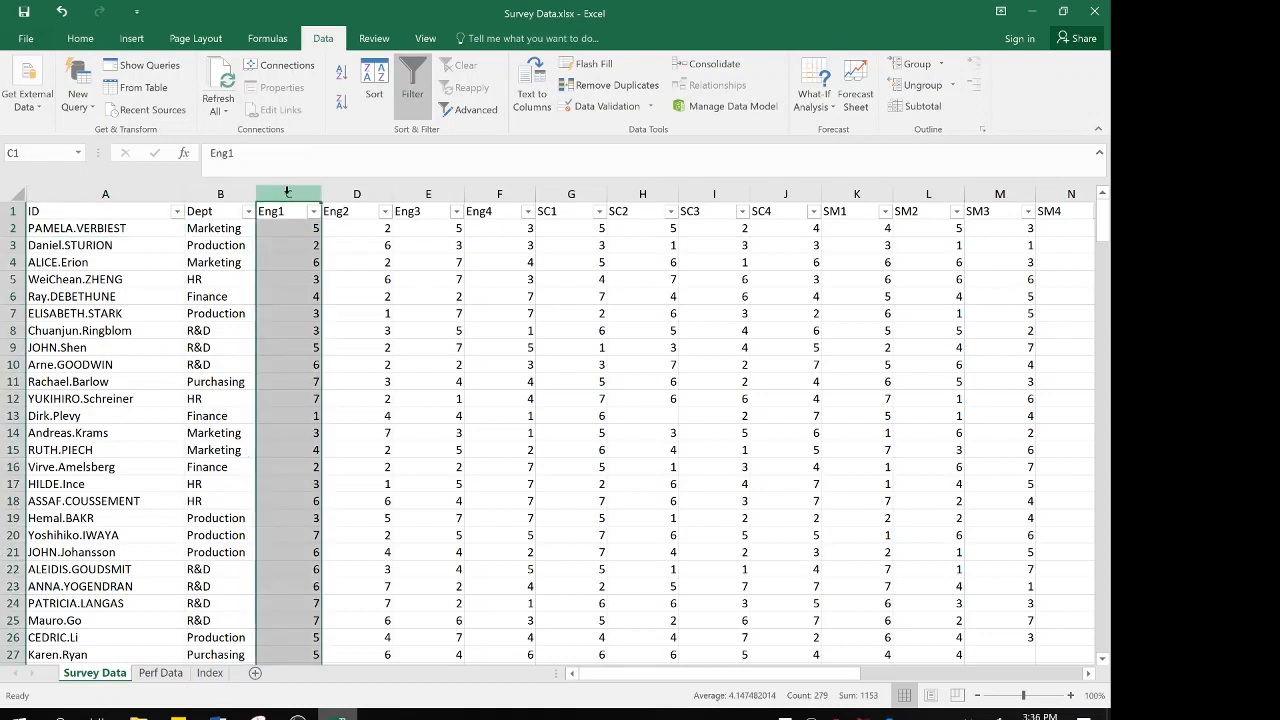
{"action": "right_click", "coordinate": [287, 192]}
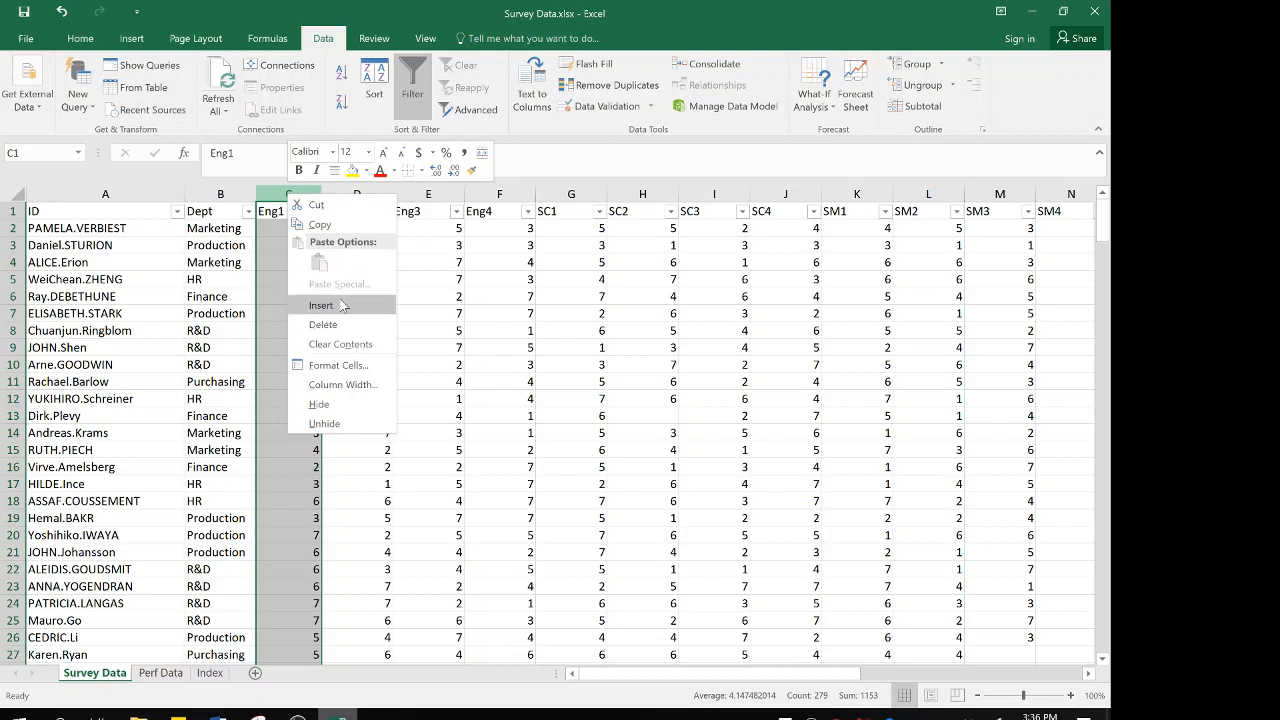
{"action": "left_click", "coordinate": [286, 192]}
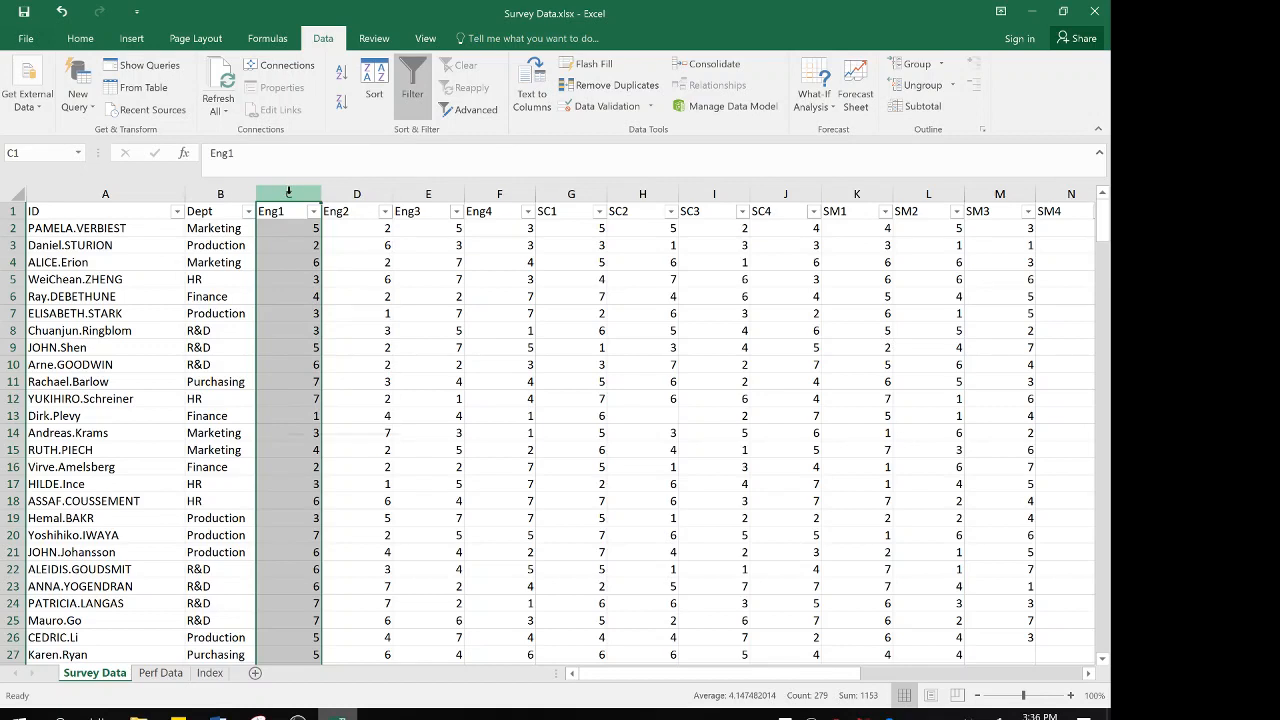
{"action": "right_click", "coordinate": [288, 192]}
{"action": "left_click", "coordinate": [344, 300]}
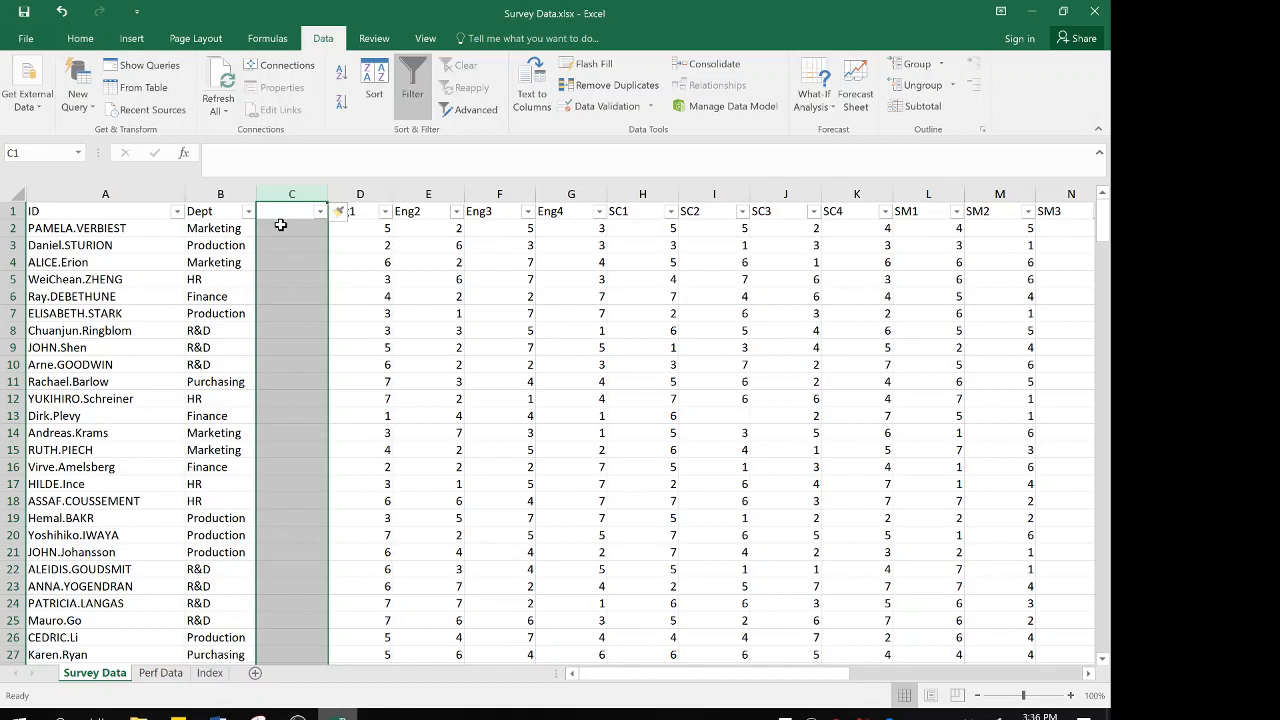
{"action": "key", "text": "ctrl+shift+plus"}
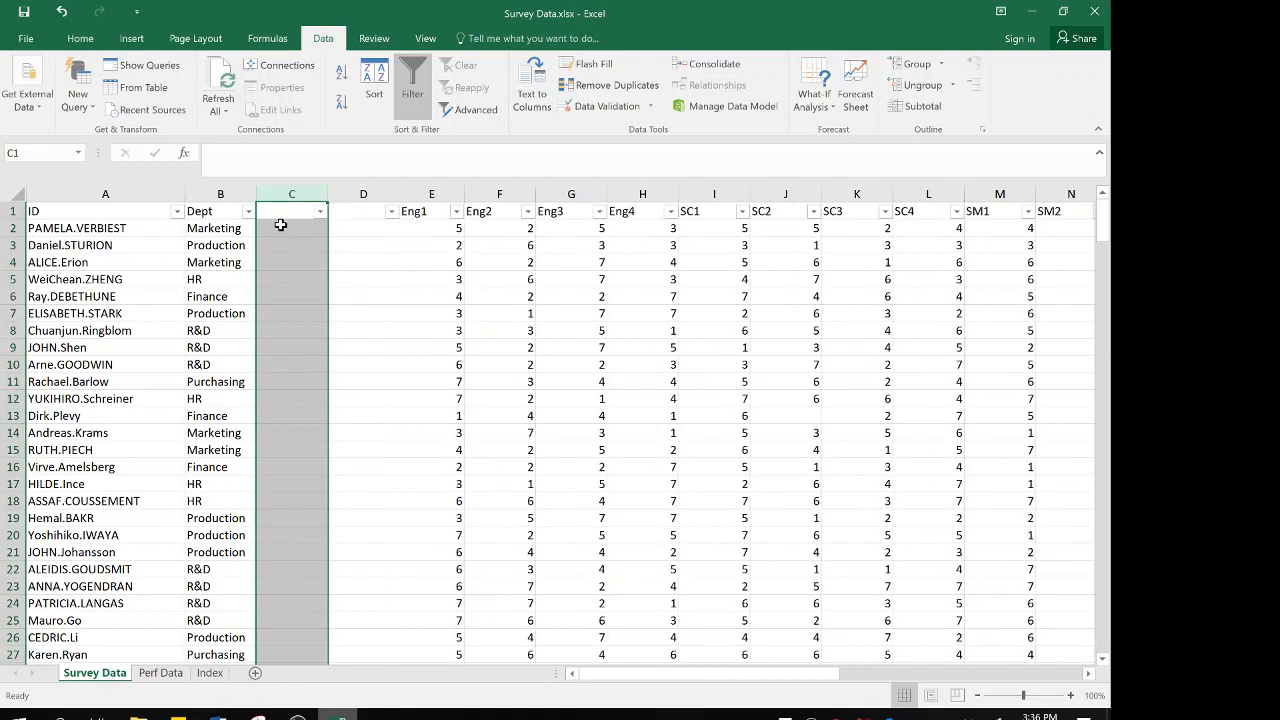
{"action": "key", "text": "ctrl+shift+plus"}
{"action": "key", "text": "ctrl+shift+plus"}
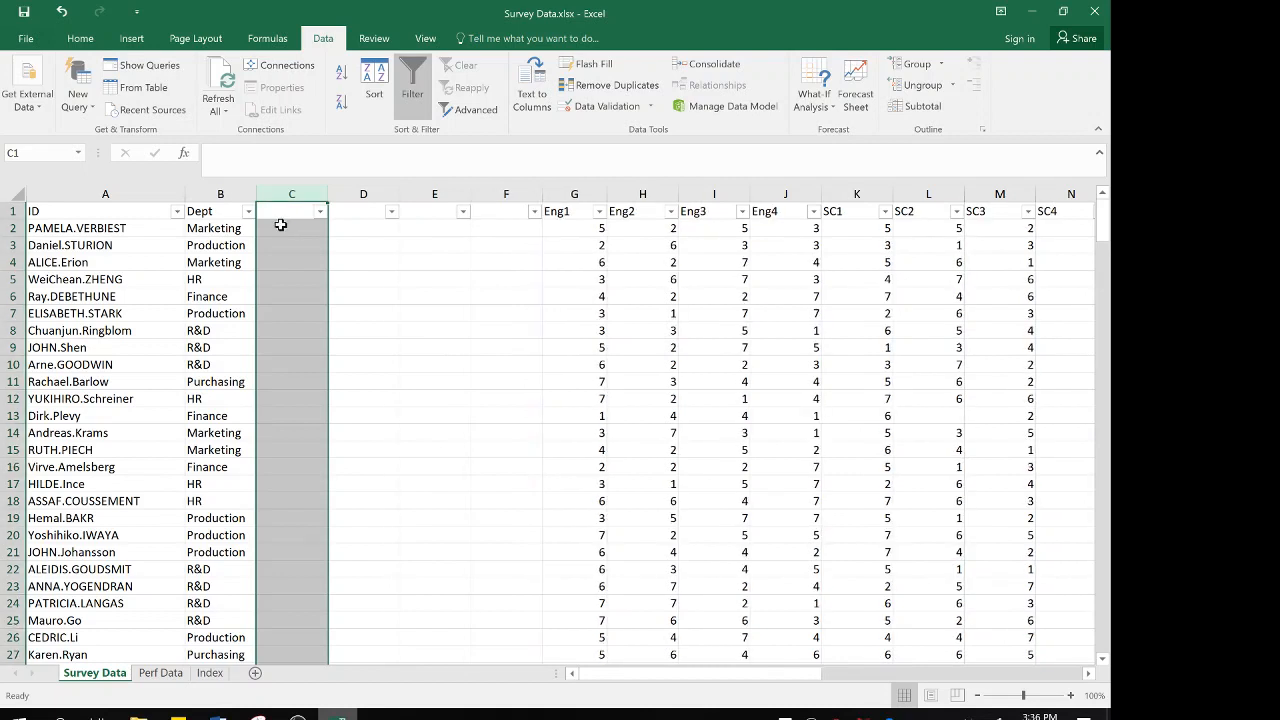
Check the blank header cells of the inserted columns between Dept and Eng1
{"action": "left_click", "coordinate": [290, 215]}
{"action": "key", "text": "Right"}
{"action": "key", "text": "Right"}
{"action": "key", "text": "Right"}
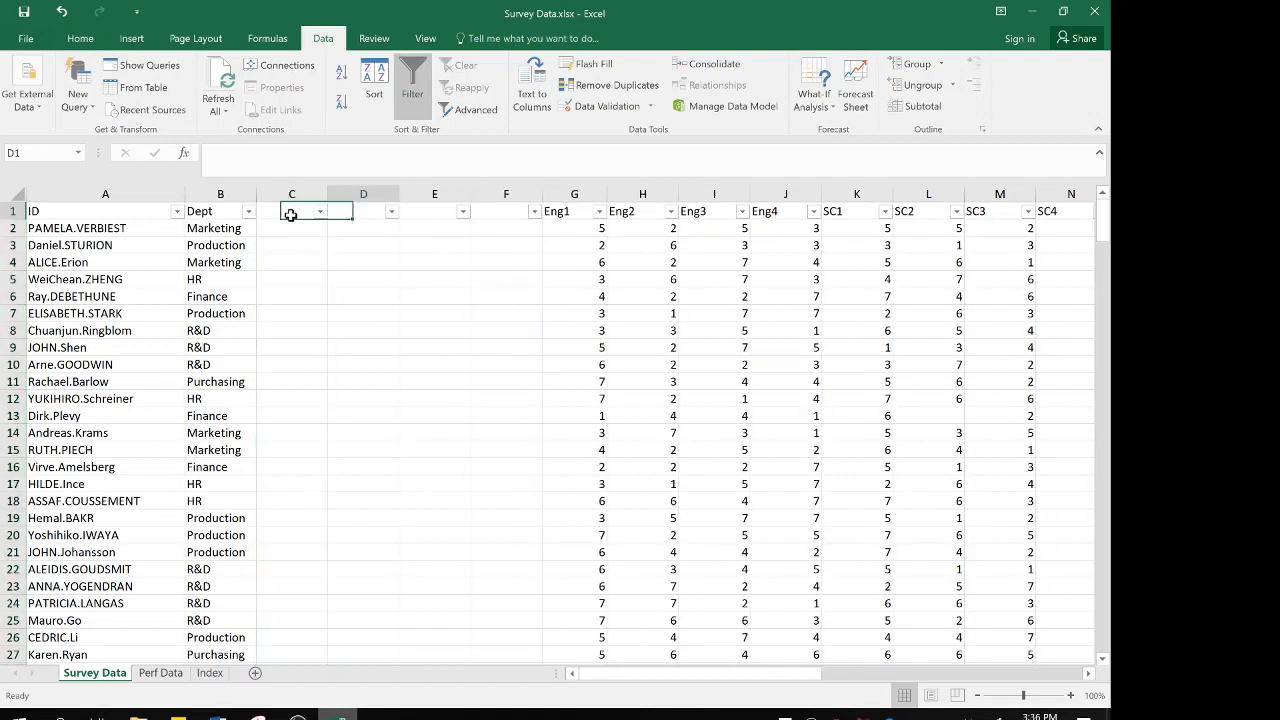
{"action": "key", "text": "Left"}
{"action": "key", "text": "Left"}
{"action": "key", "text": "Left"}
{"action": "key", "text": "Right"}
{"action": "key", "text": "Right"}
{"action": "key", "text": "Left"}
{"action": "key", "text": "Left"}
Copy the MDSK-Perf, MBC-Perf, SDS-Perf and Sales headers from Perf Data into C1:F1 of Survey Data
{"action": "left_click", "coordinate": [160, 673]}
{"action": "left_click_drag", "start_coordinate": [443, 212], "coordinate": [245, 210]}
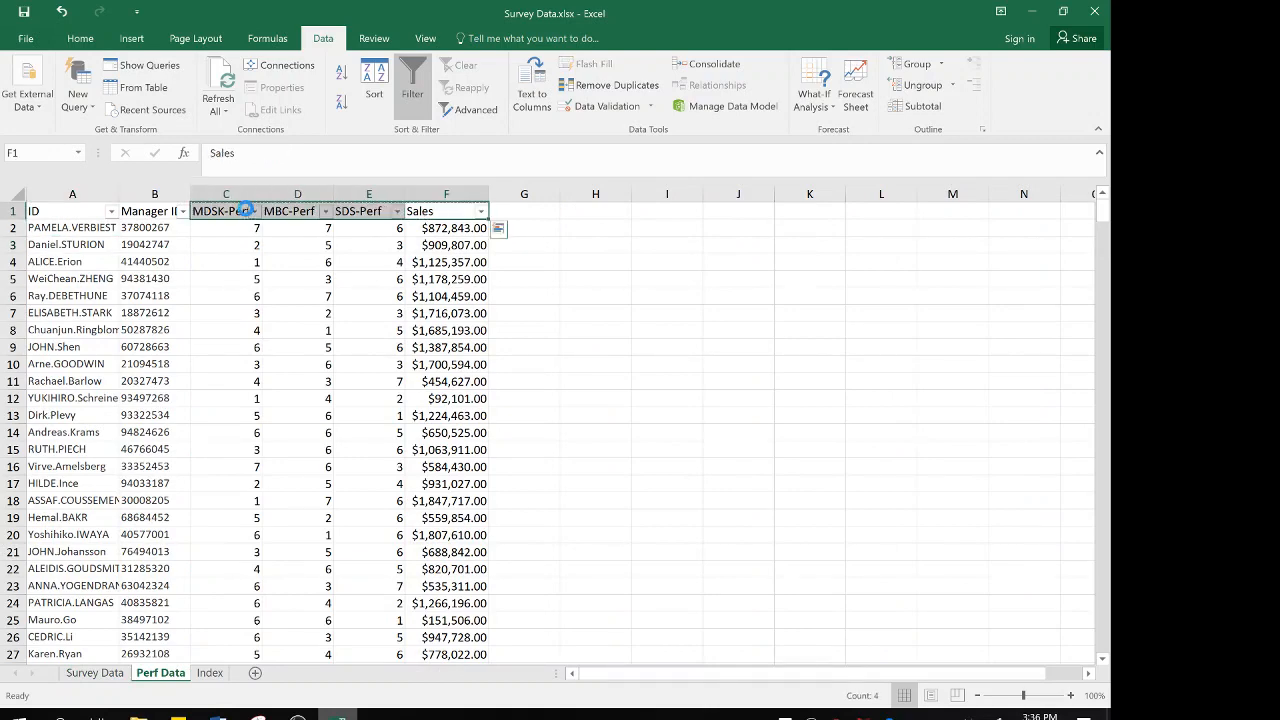
{"action": "key", "text": "ctrl+c"}
{"action": "left_click", "coordinate": [101, 677]}
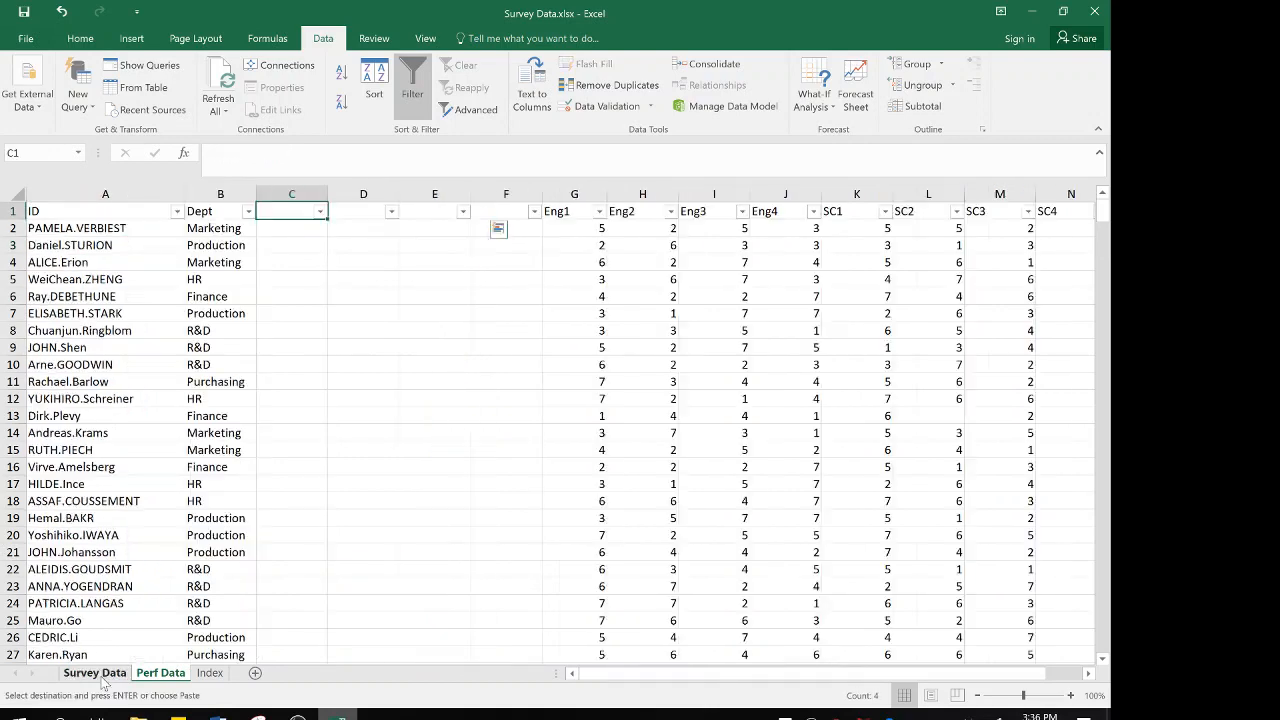
{"action": "left_click_drag", "start_coordinate": [506, 212], "coordinate": [306, 210]}
{"action": "key", "text": "ctrl+v"}
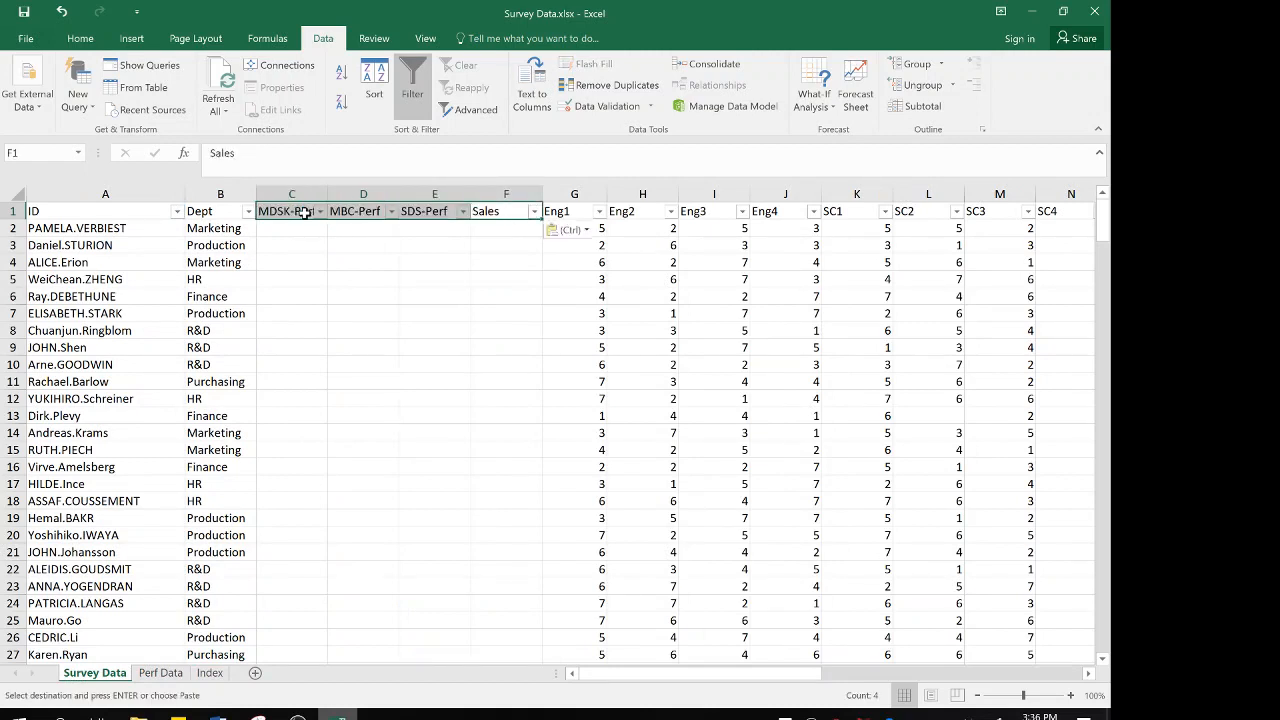
Review the performance and sales headers in row 1 and the empty data cell below MDSK-Perf
{"action": "left_click", "coordinate": [291, 231]}
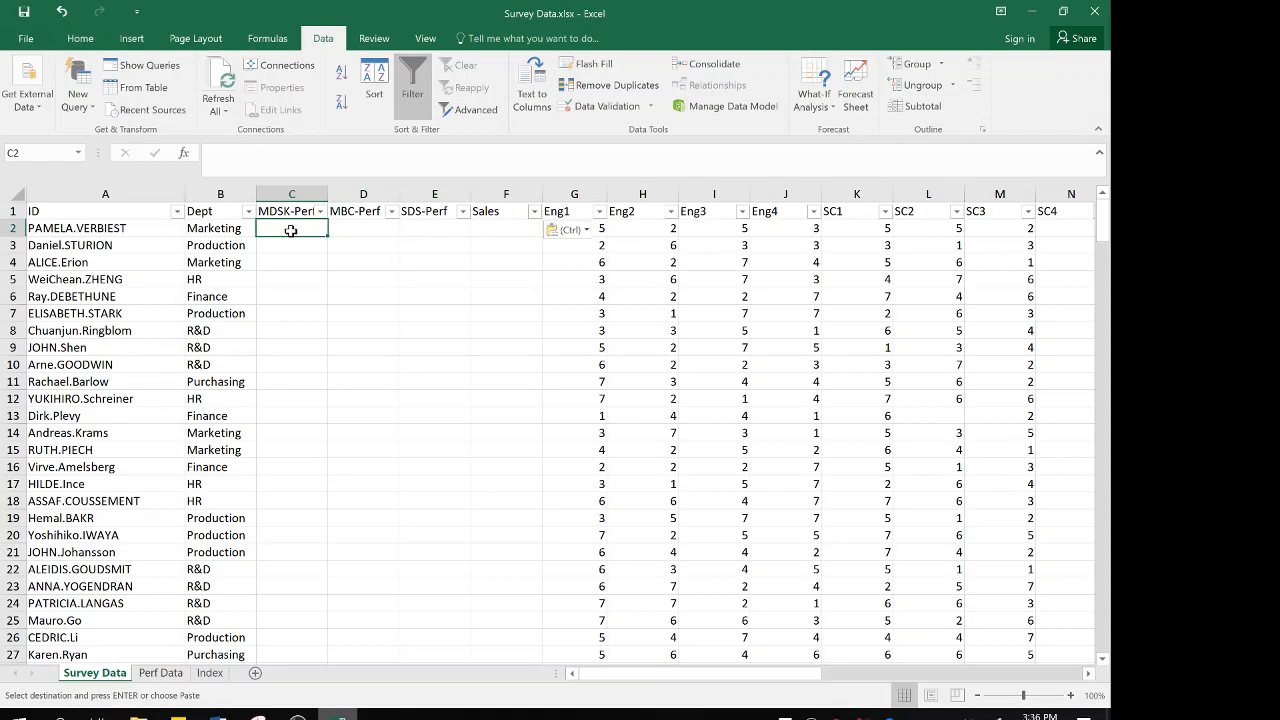
{"action": "key", "text": "Up"}
{"action": "key", "text": "Right"}
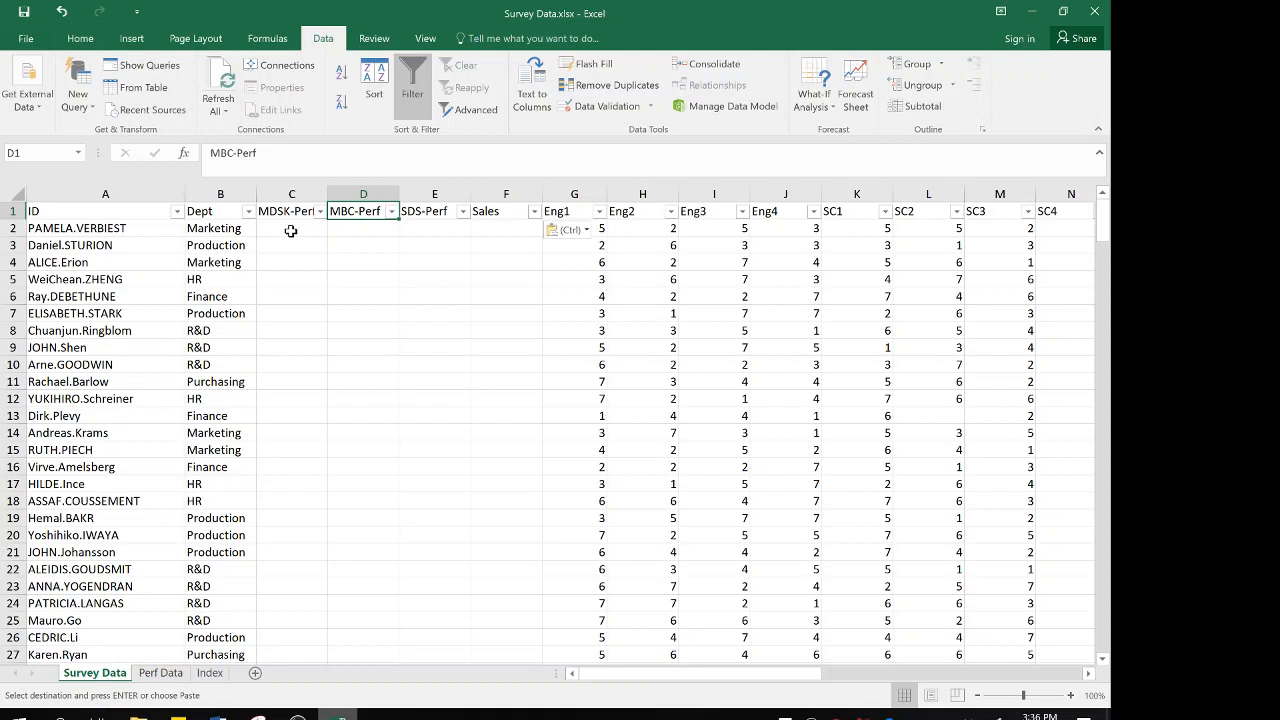
{"action": "key", "text": "Right"}
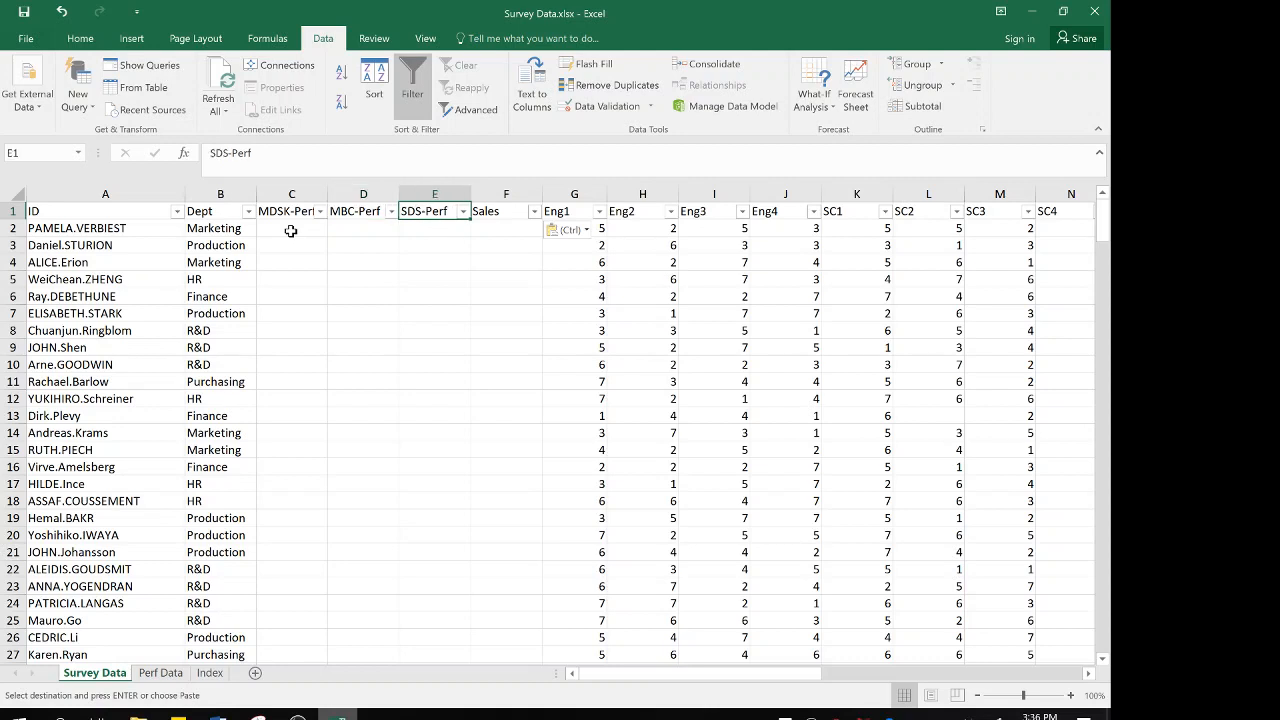
{"action": "key", "text": "Right"}
{"action": "key", "text": "Left"}
{"action": "key", "text": "Left"}
{"action": "key", "text": "Left"}
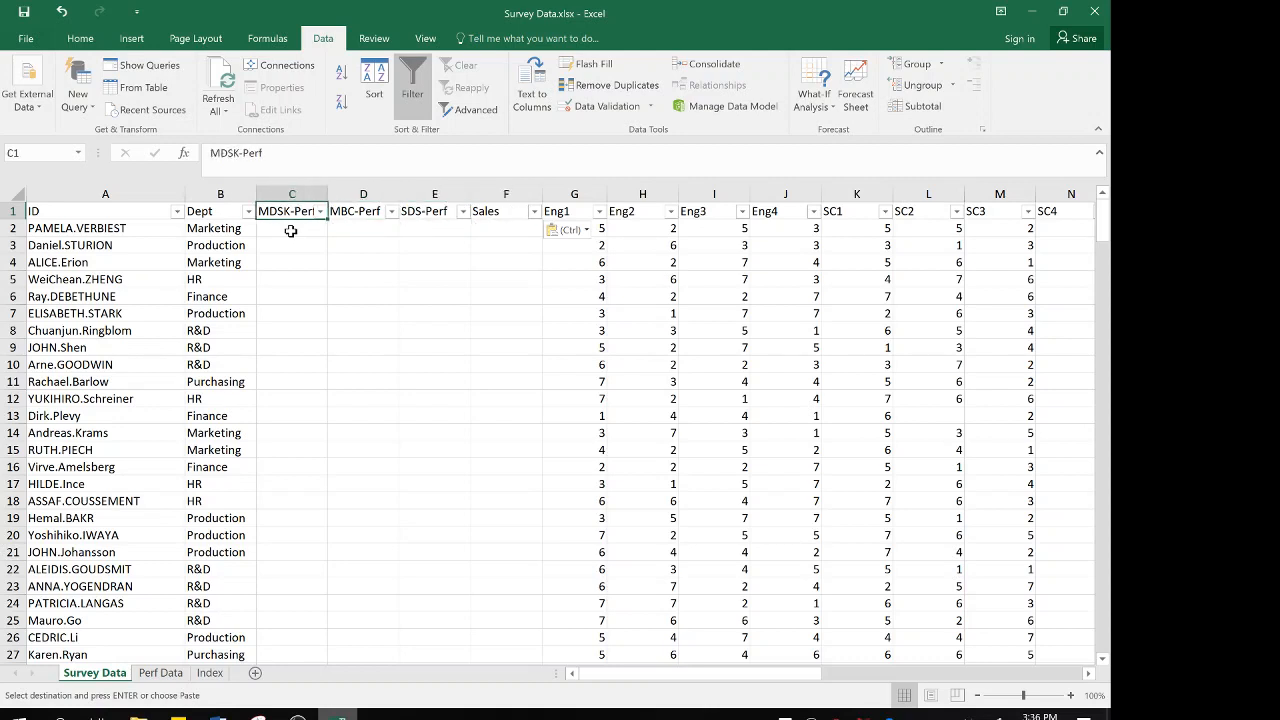
{"action": "key", "text": "Down"}
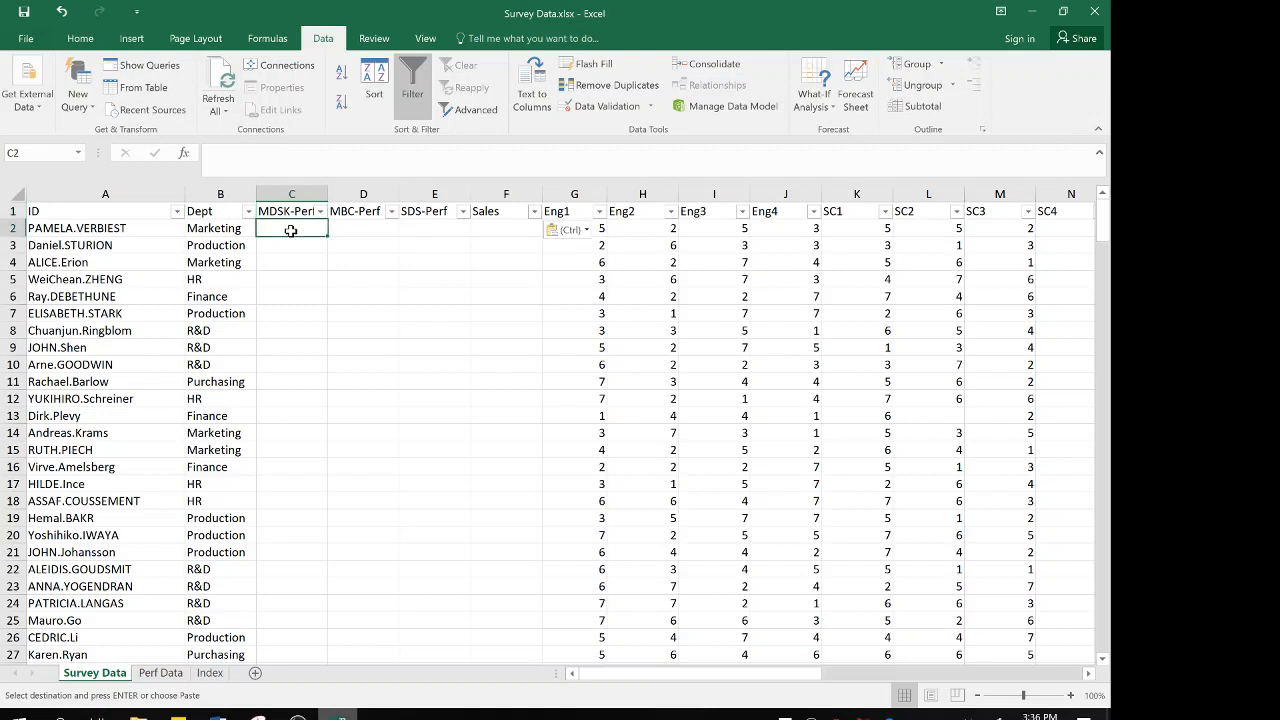
{"action": "key", "text": "Up"}
{"action": "key", "text": "Down"}
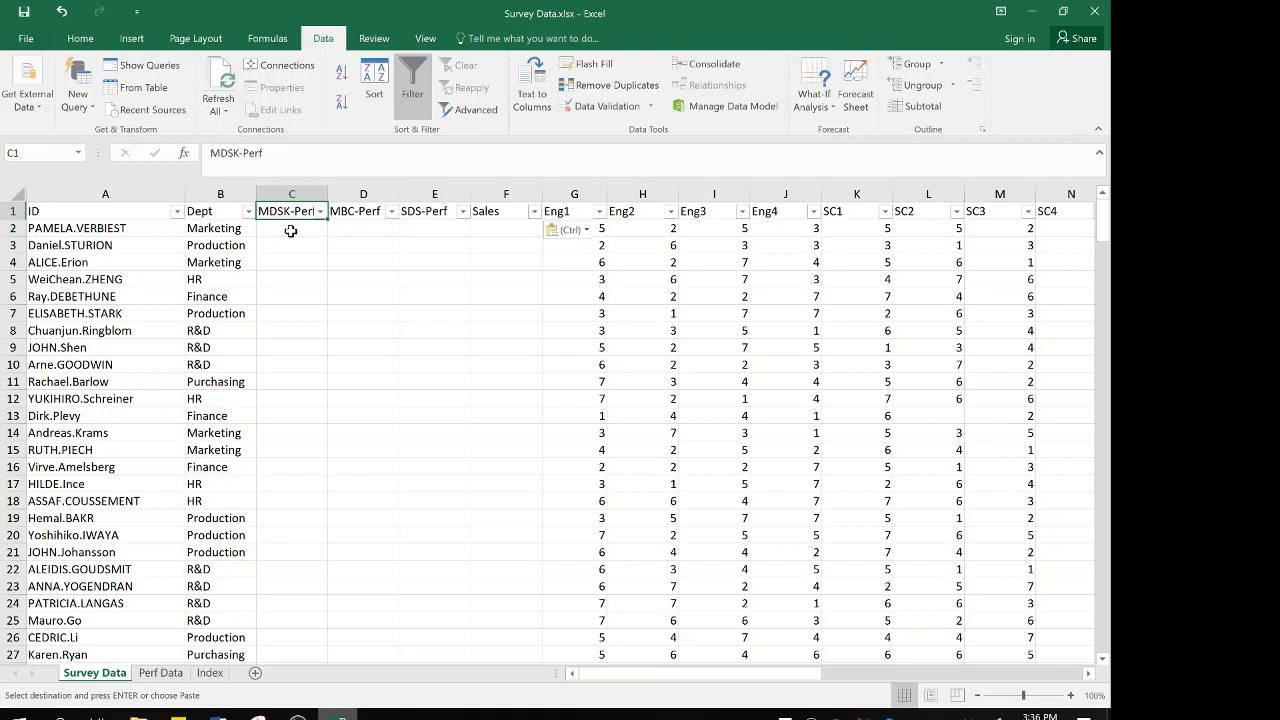
{"action": "key", "text": "Down"}
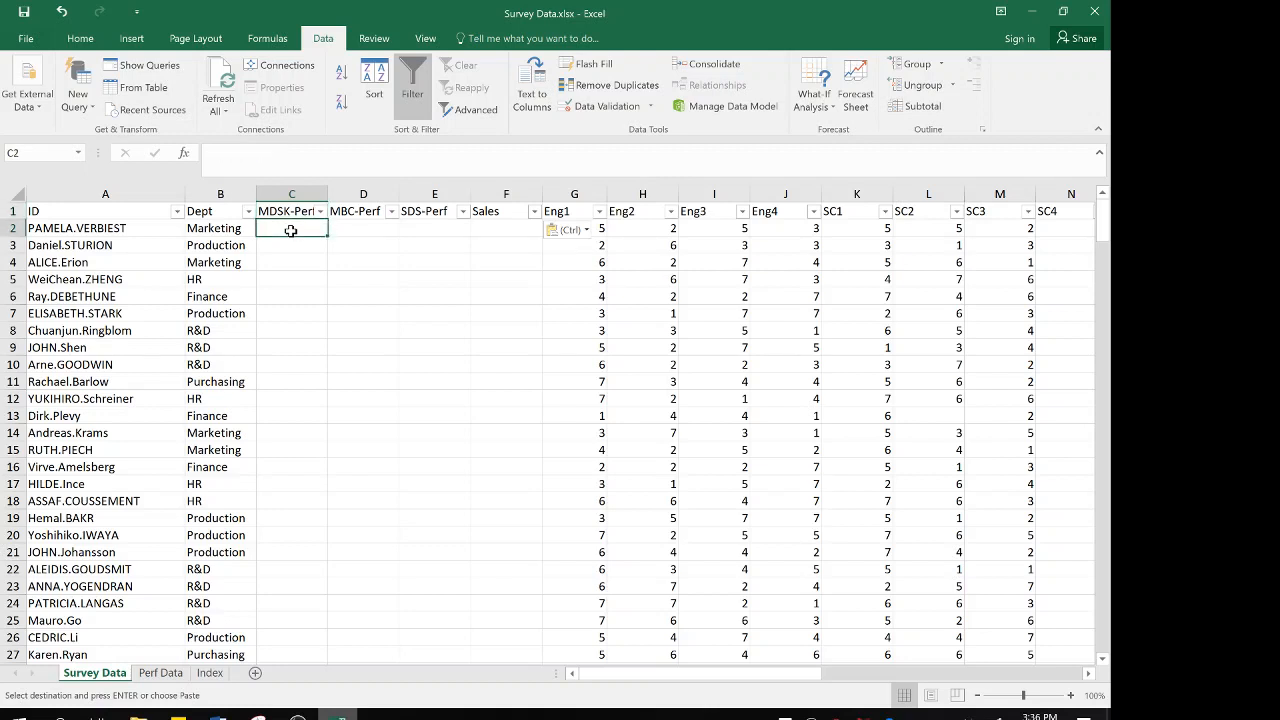
Enter =VLOOKUP(A2,'Perf Data'!A:C,3,FALSE) in cell C2 of Survey Data to look up MDSK-Perf by ID
{"action": "type", "text": "="}
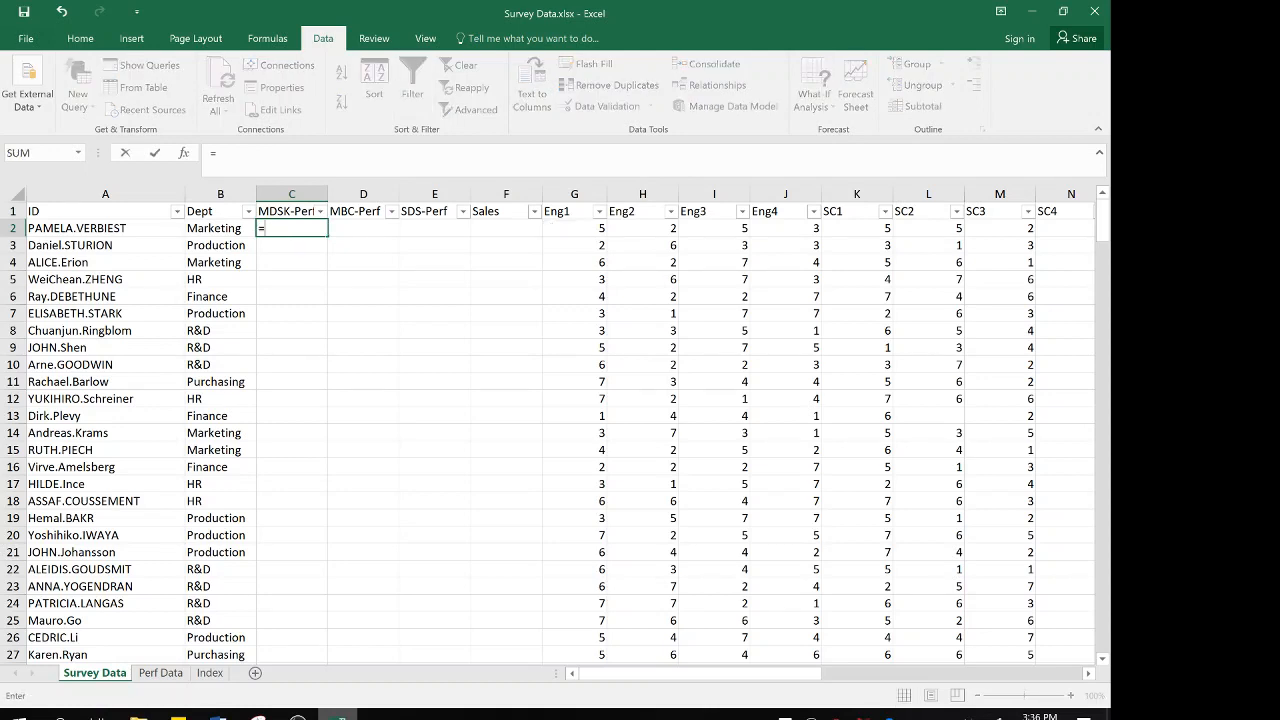
{"action": "type", "text": "vloo"}
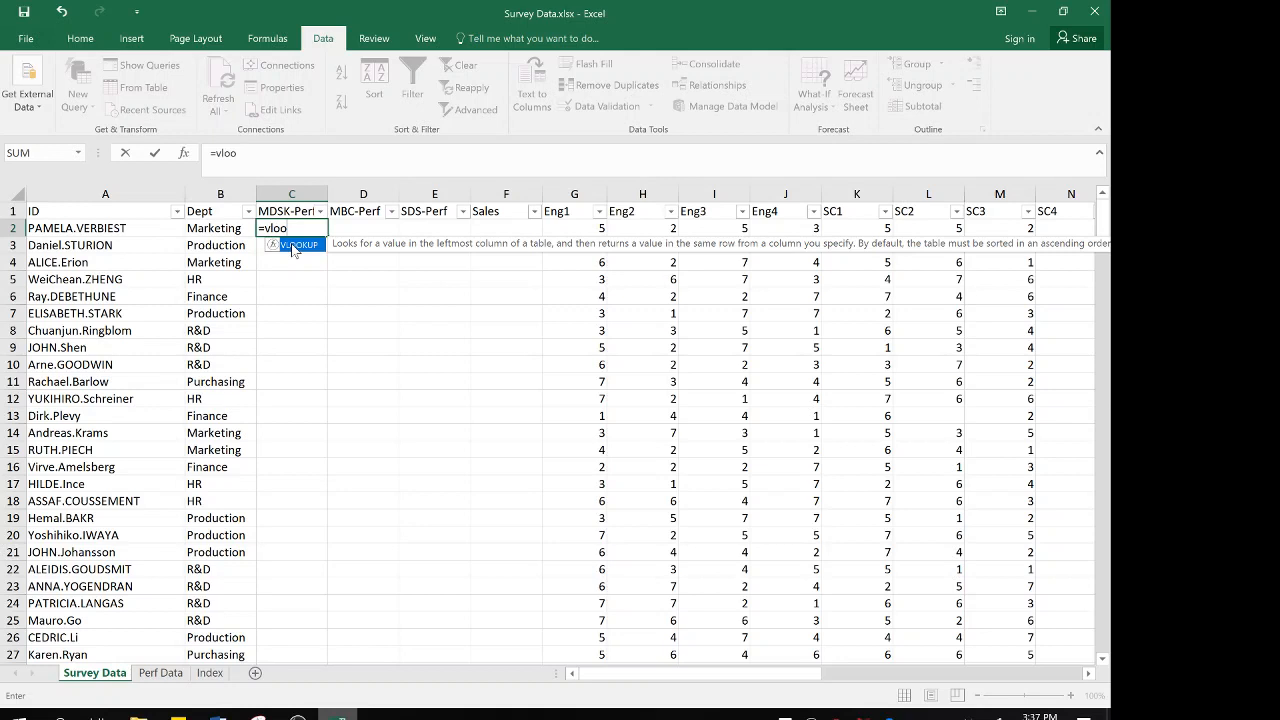
{"action": "double_click", "coordinate": [293, 246]}
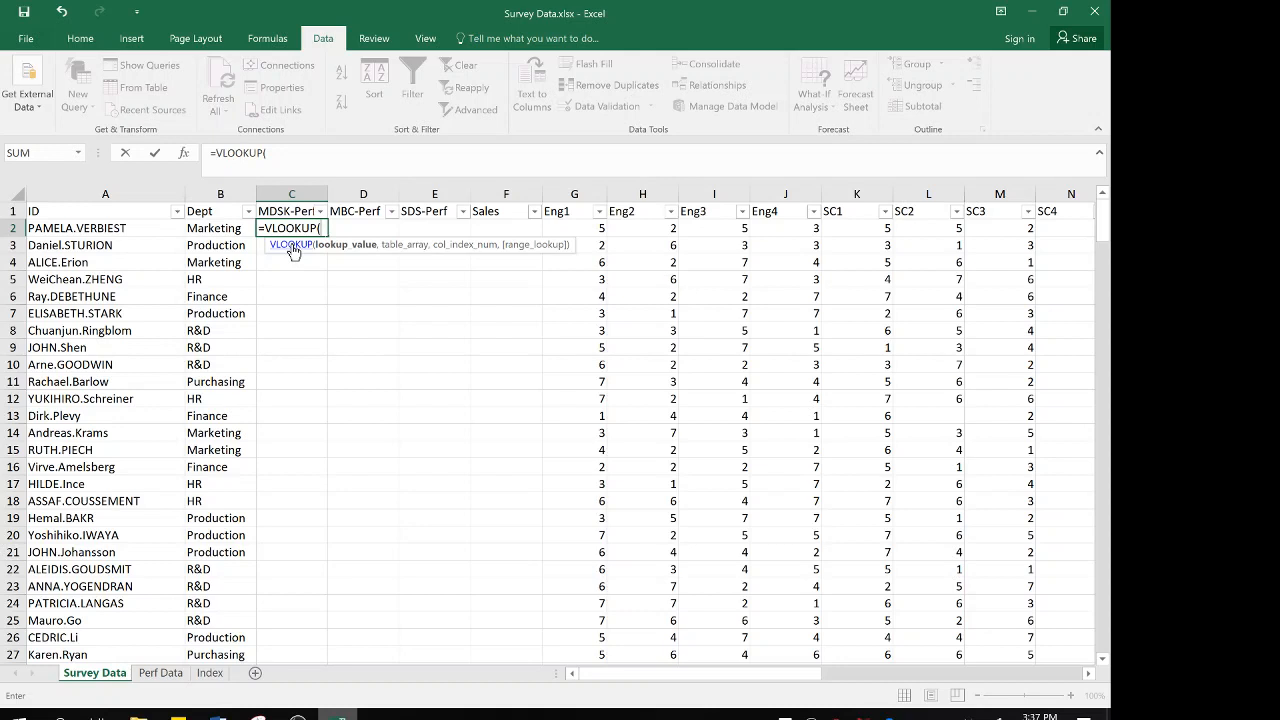
{"action": "left_click", "coordinate": [140, 231]}
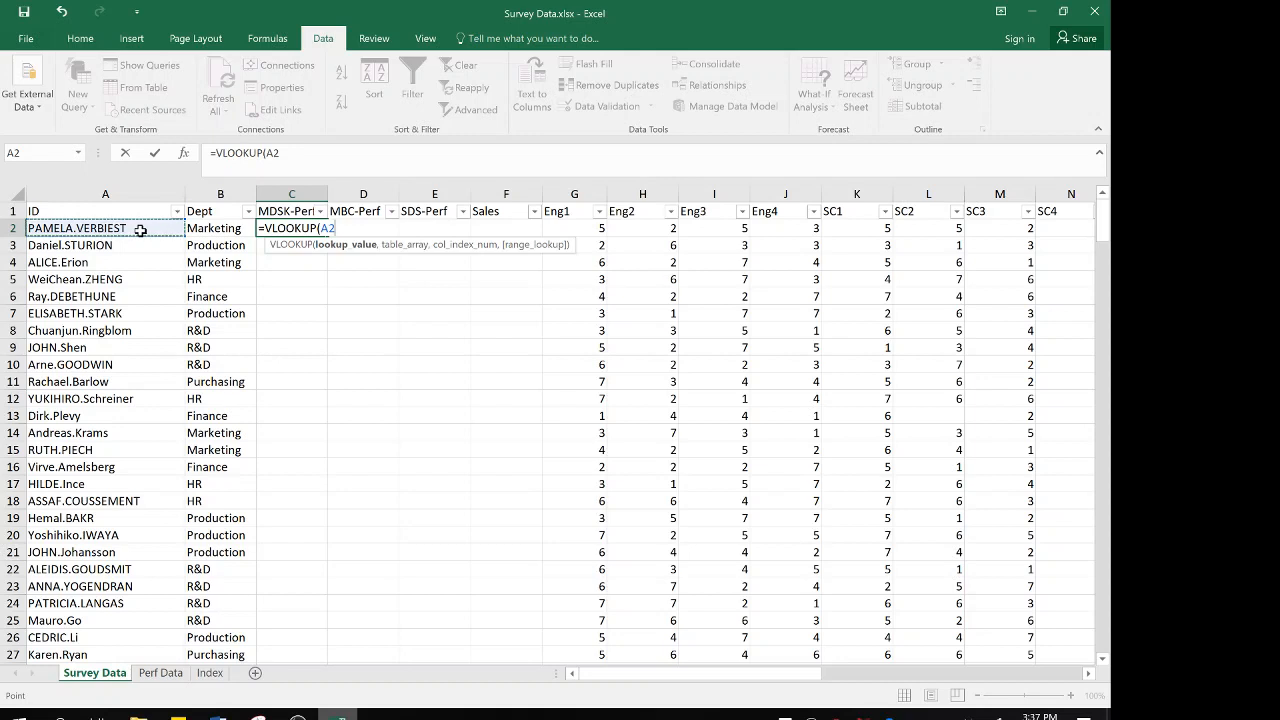
{"action": "type", "text": ","}
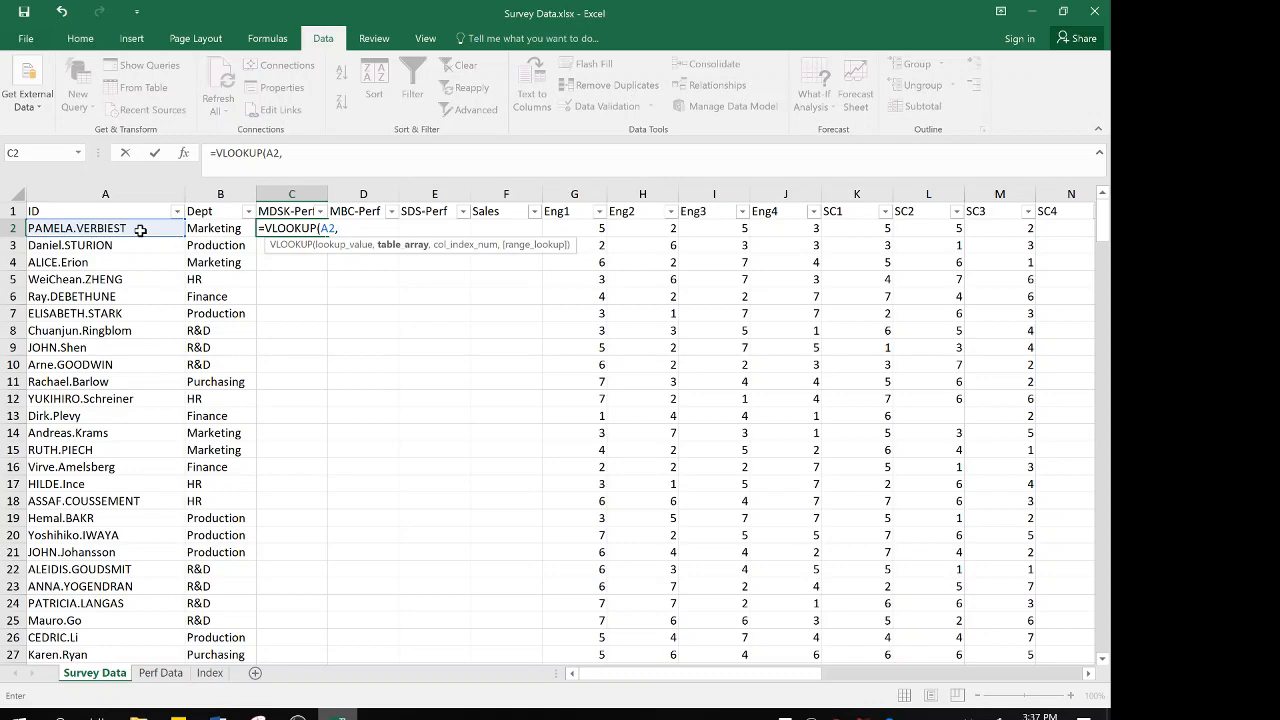
{"action": "left_click", "coordinate": [161, 673]}
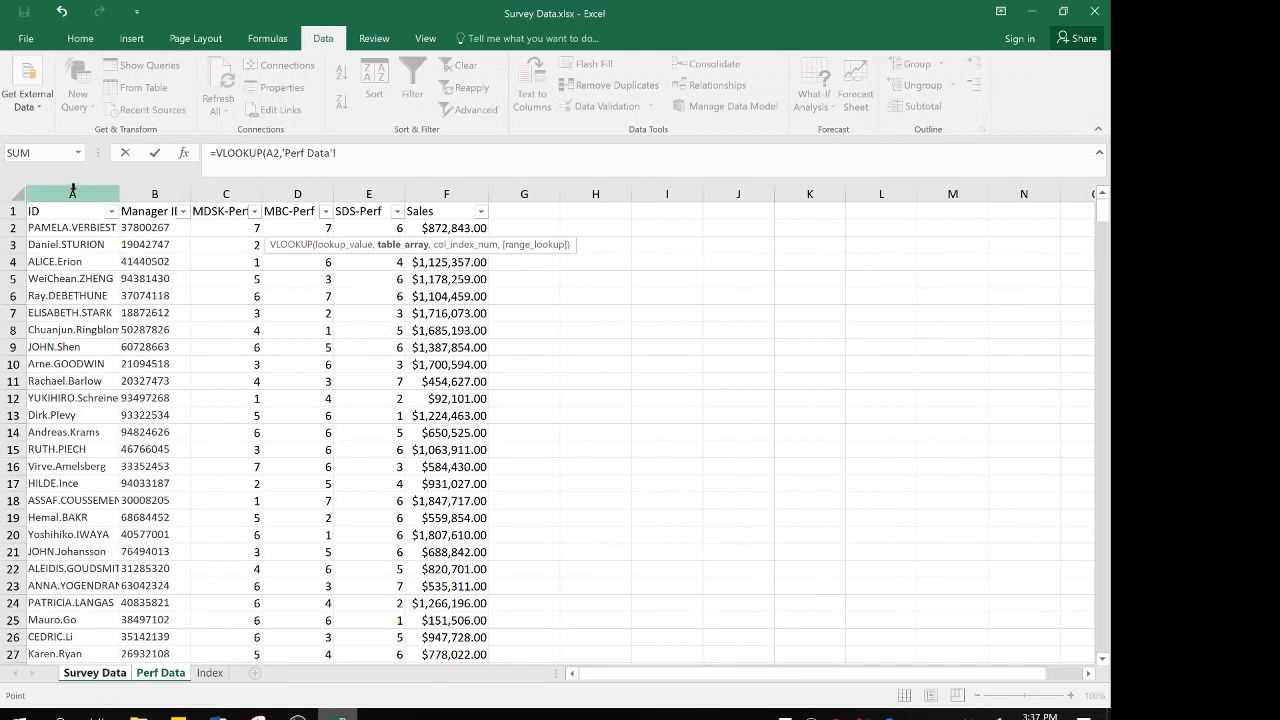
{"action": "left_click_drag", "start_coordinate": [72, 190], "coordinate": [229, 195]}
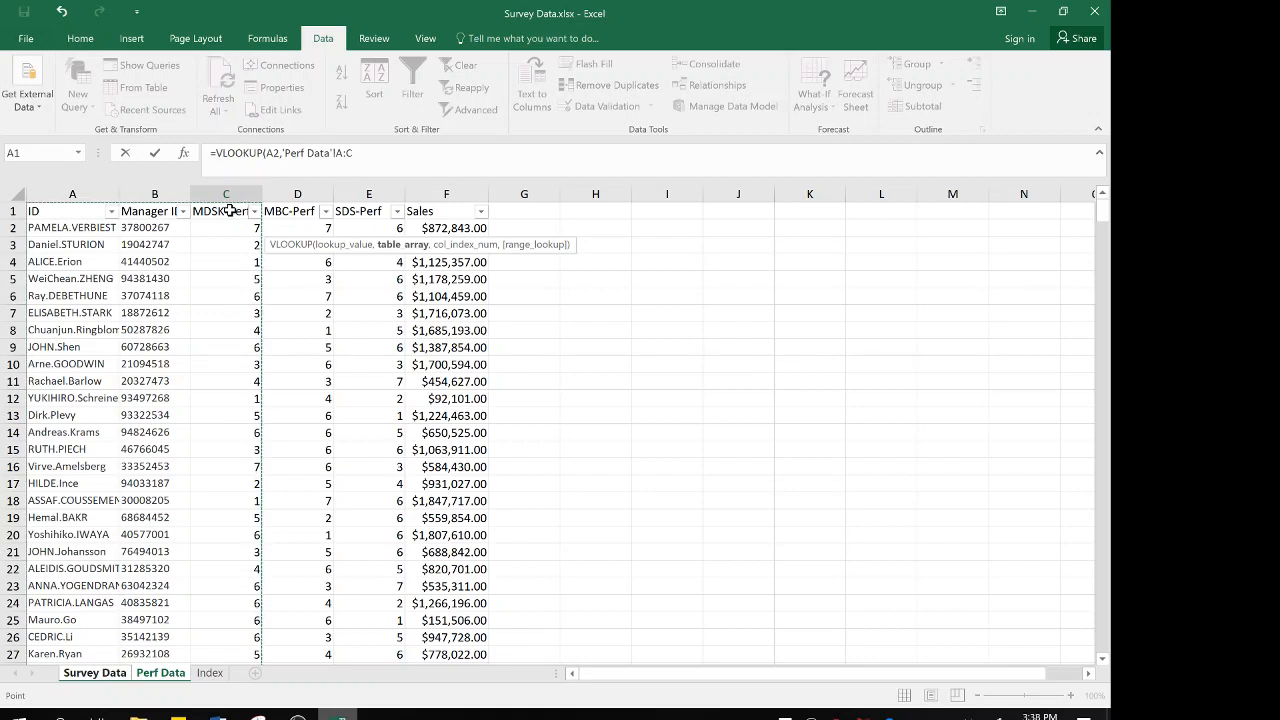
{"action": "type", "text": ","}
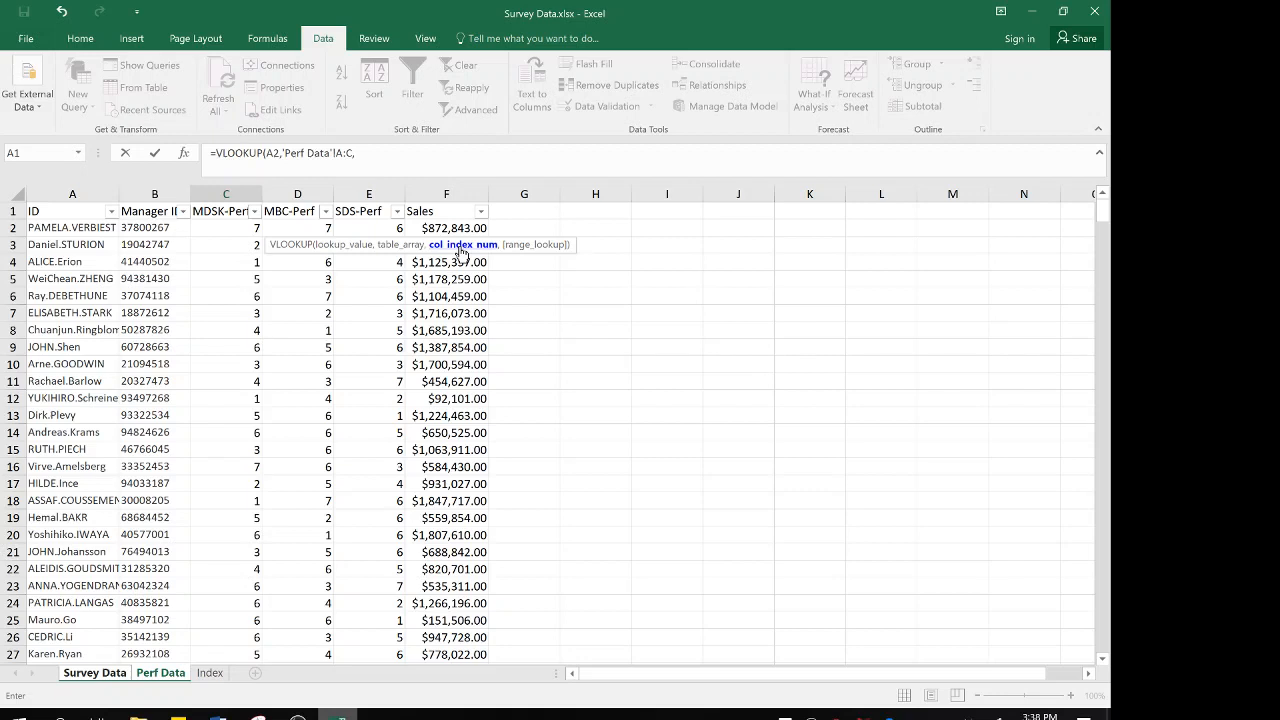
{"action": "type", "text": "3,"}
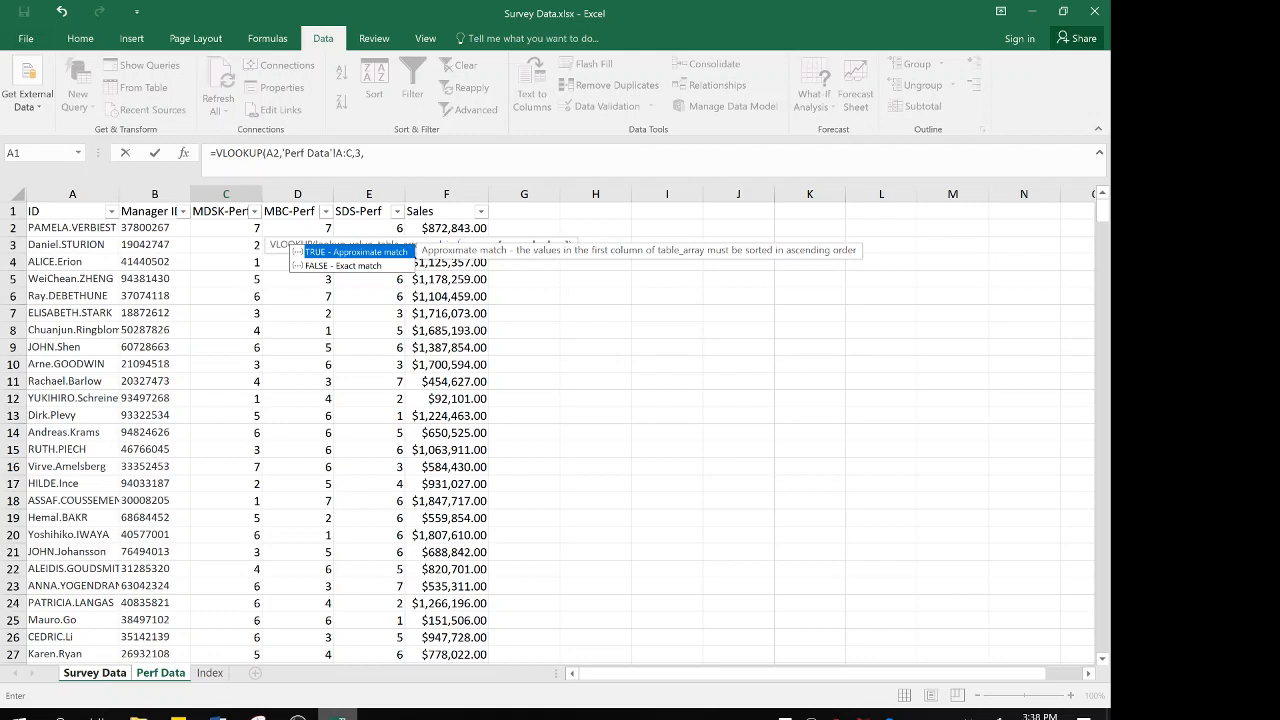
{"action": "double_click", "coordinate": [340, 266]}
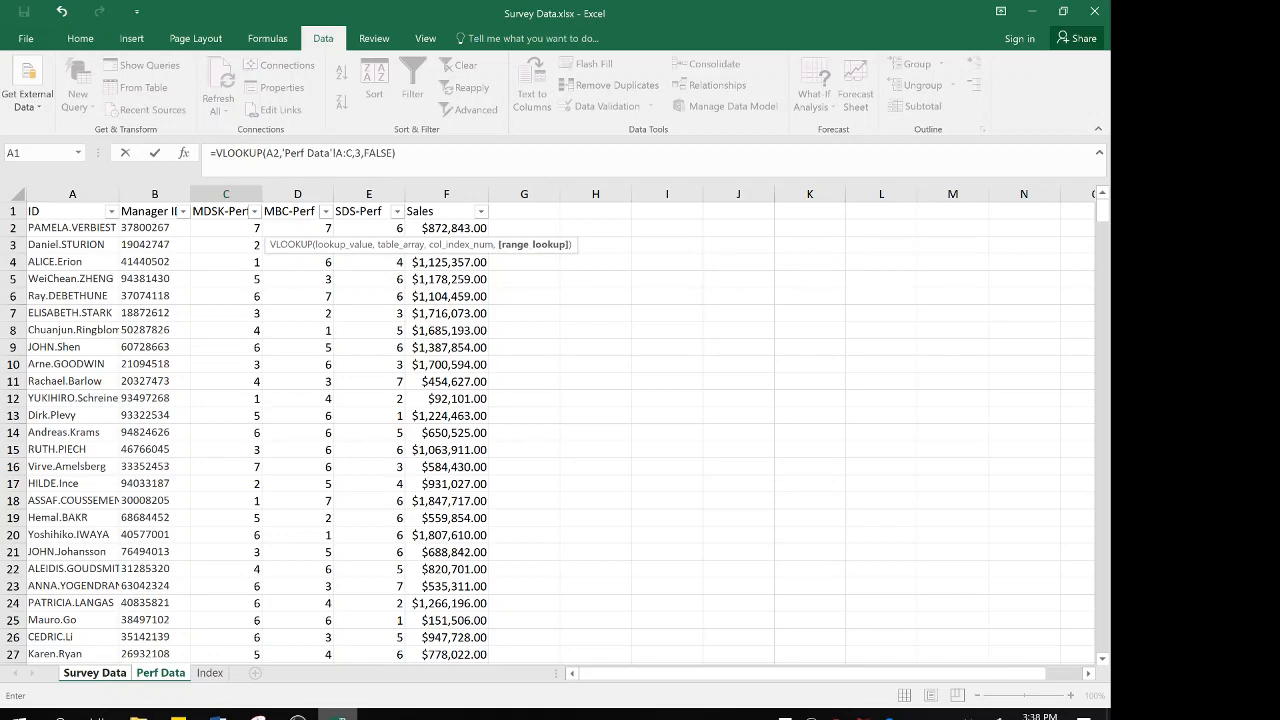
{"action": "key", "text": "Return"}
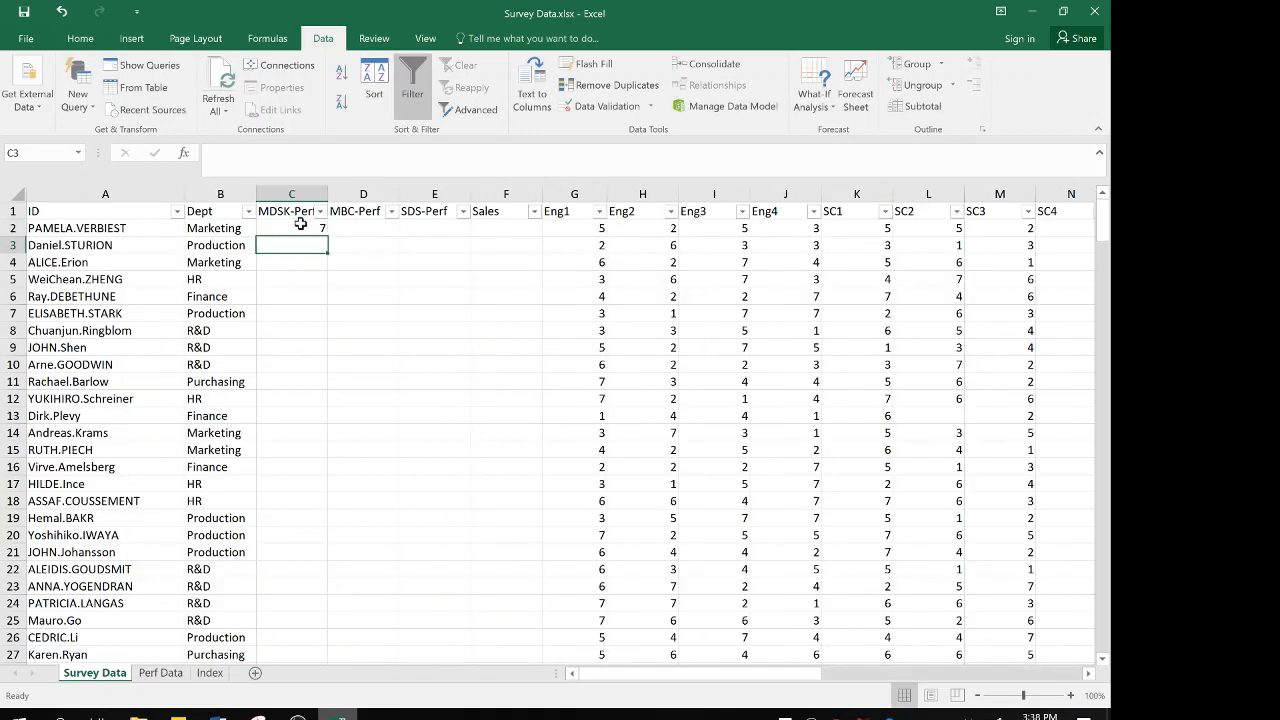
Fill the MDSK-Perf lookup from C2 down the whole column and replace the formulas with their values
{"action": "left_click", "coordinate": [300, 224]}
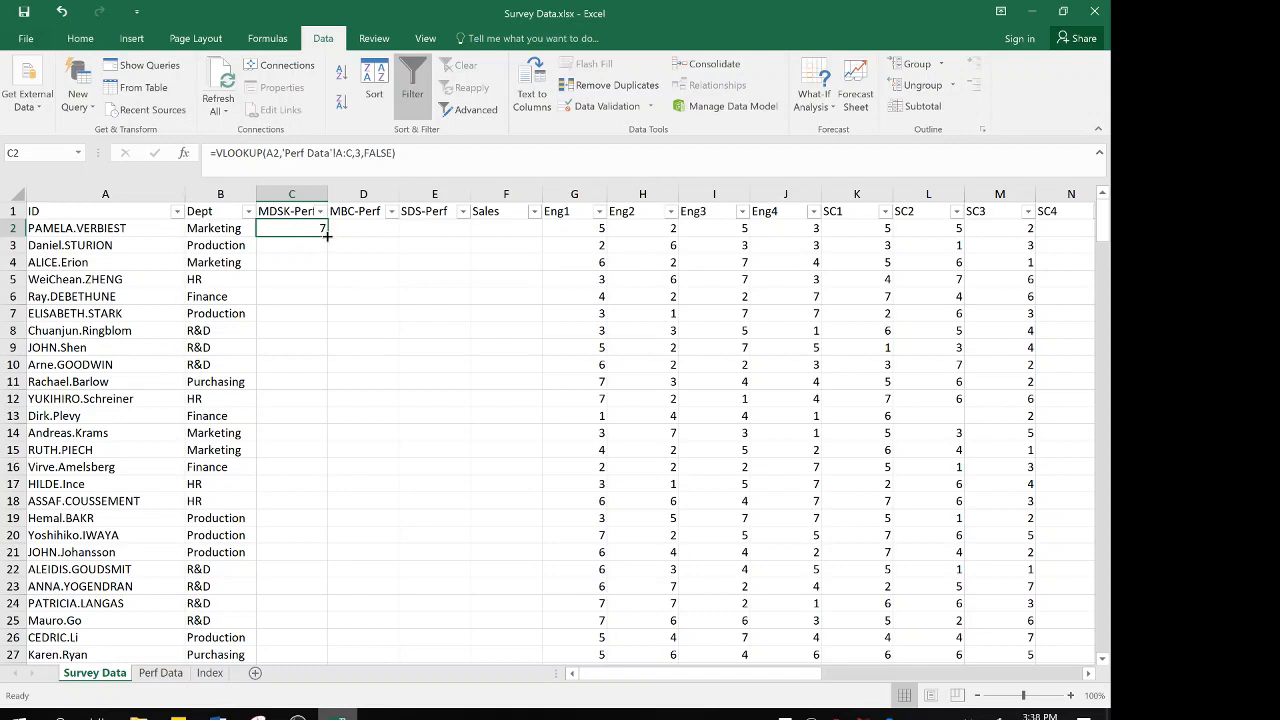
{"action": "double_click", "coordinate": [327, 235]}
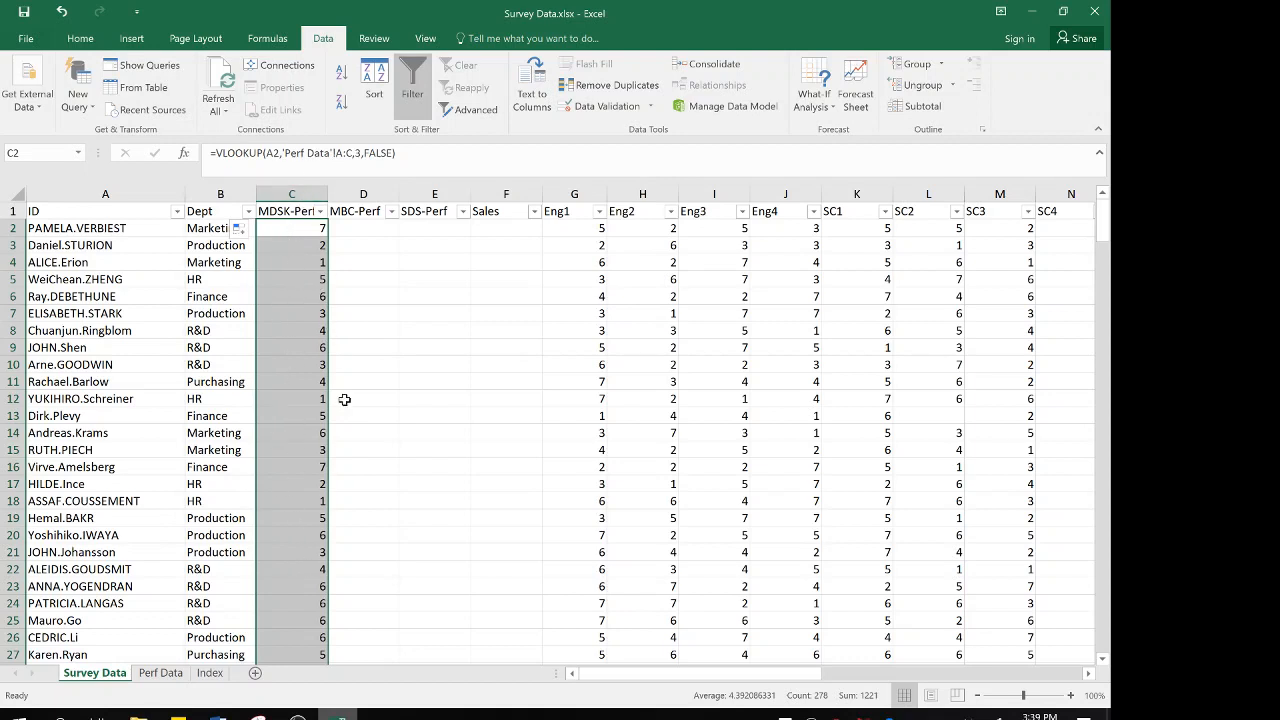
{"action": "right_click", "coordinate": [287, 262]}
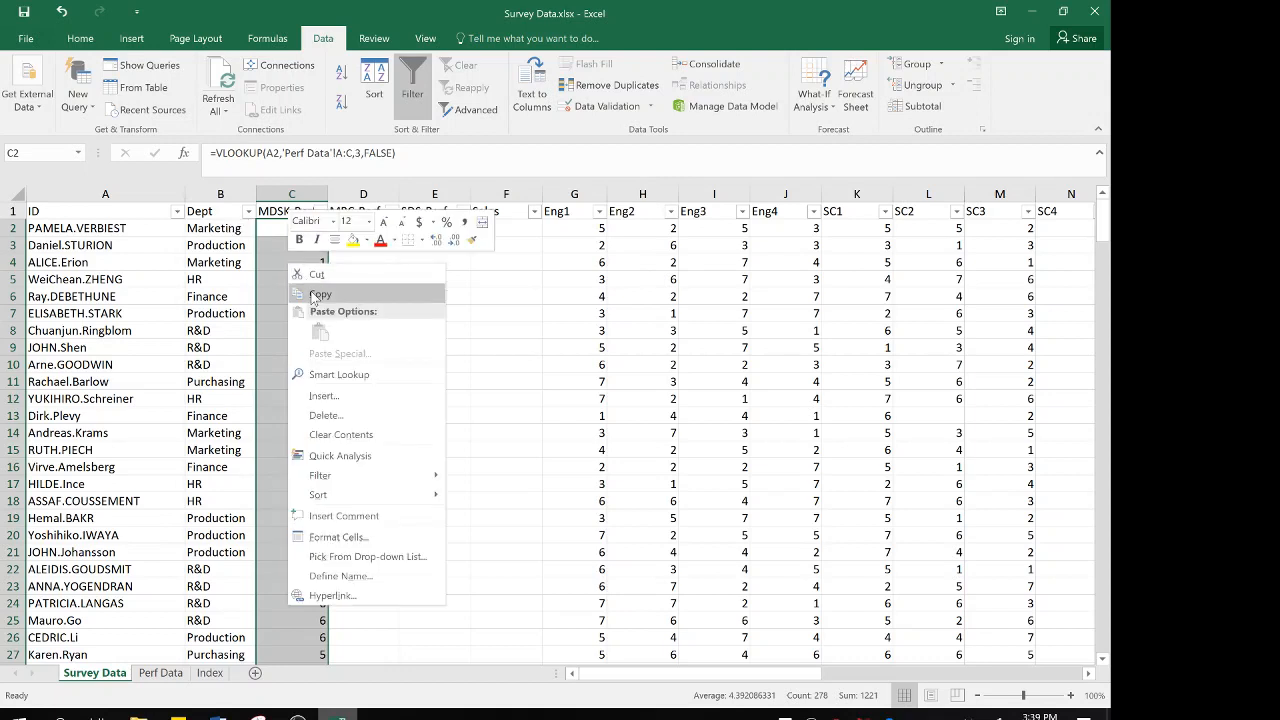
{"action": "left_click", "coordinate": [311, 291]}
{"action": "right_click", "coordinate": [288, 262]}
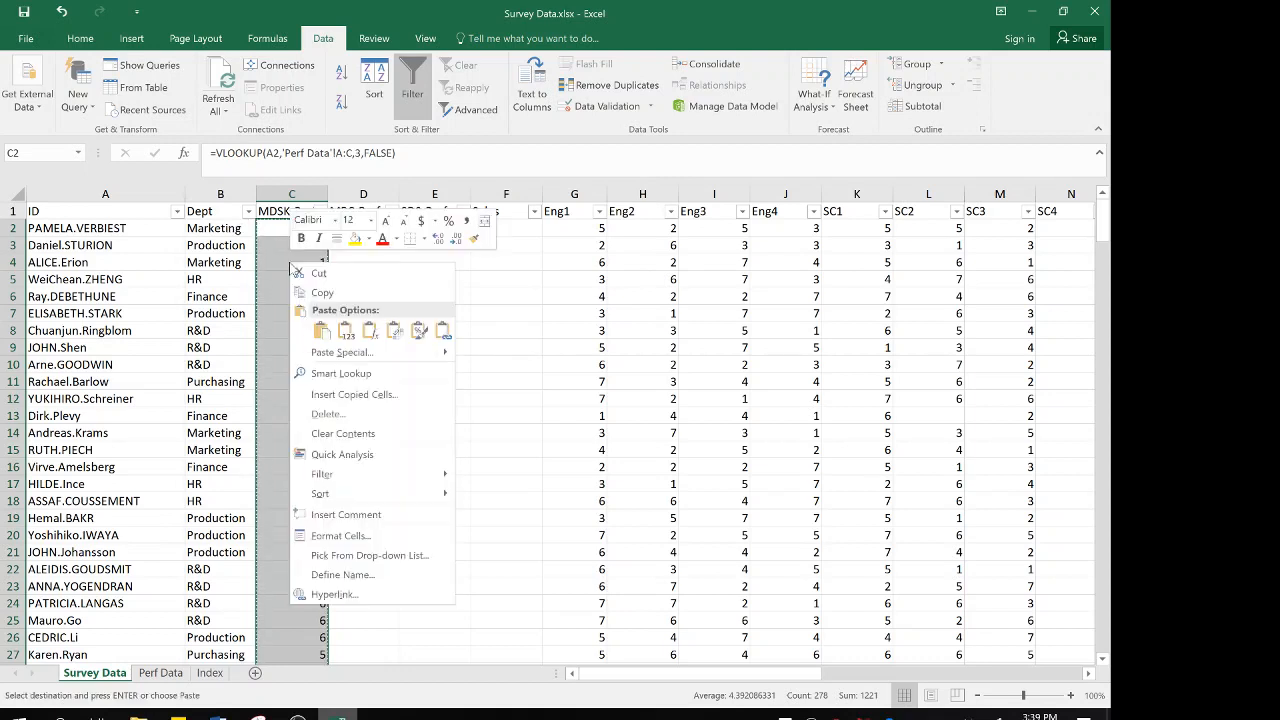
{"action": "left_click", "coordinate": [345, 331]}
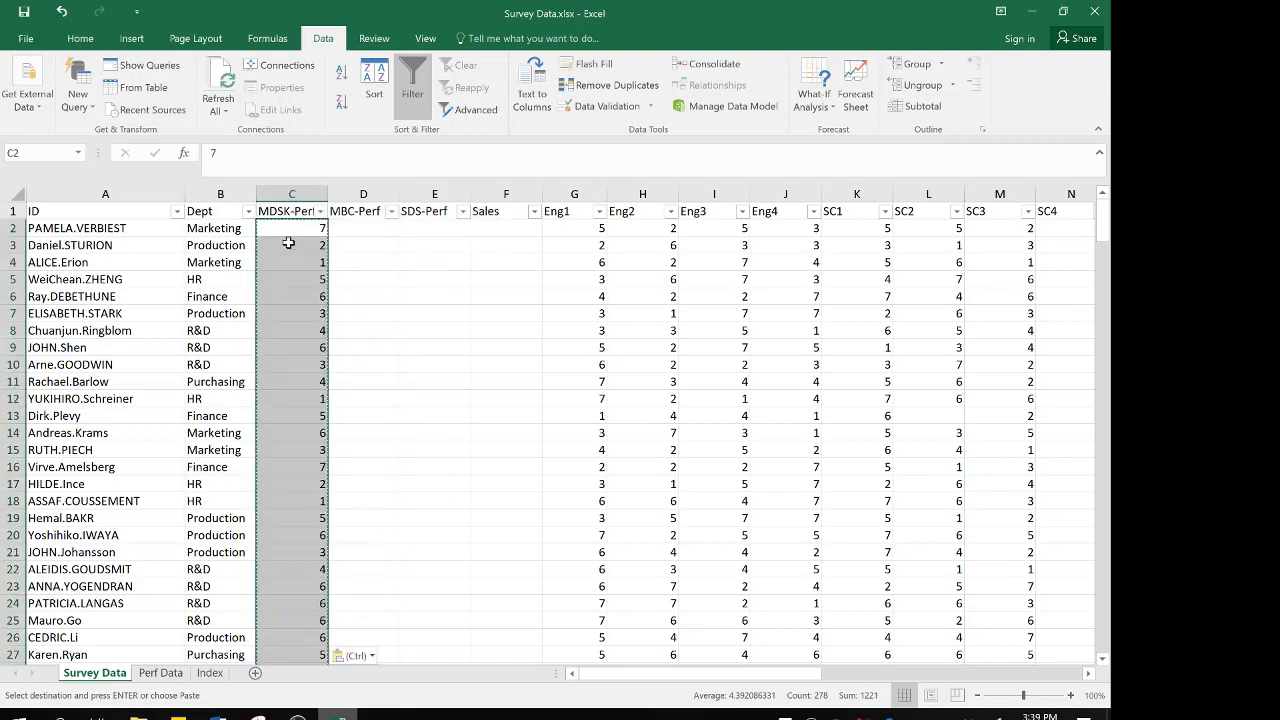
Check the pasted MDSK-Perf values in Survey Data against the MDSK-Perf column of Perf Data
{"action": "left_click", "coordinate": [288, 245]}
{"action": "left_click", "coordinate": [288, 245]}
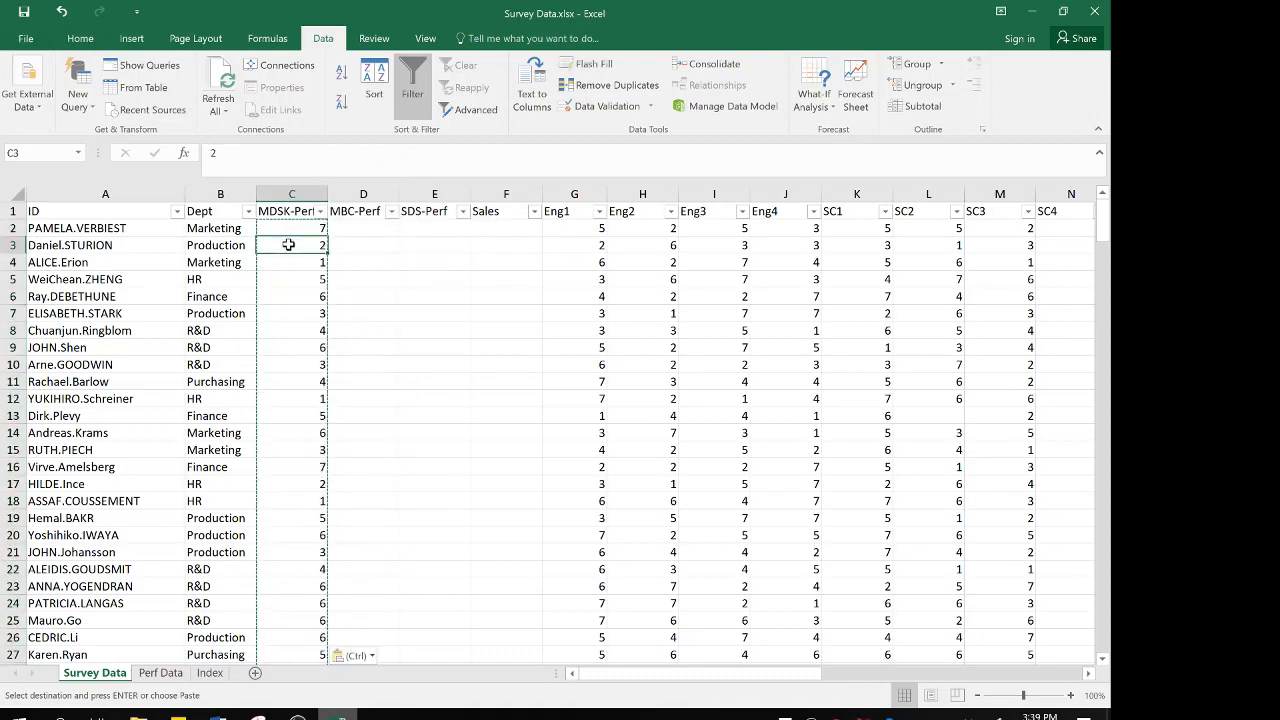
{"action": "left_click", "coordinate": [155, 674]}
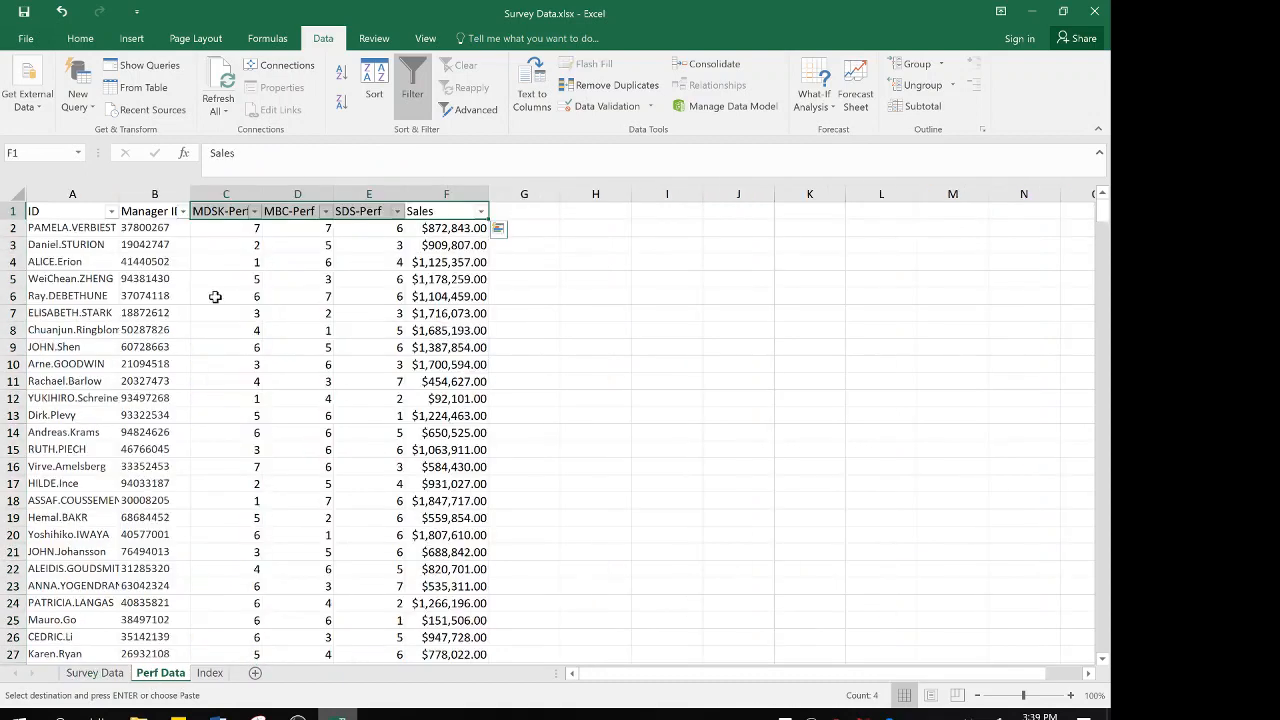
{"action": "left_click", "coordinate": [228, 193]}
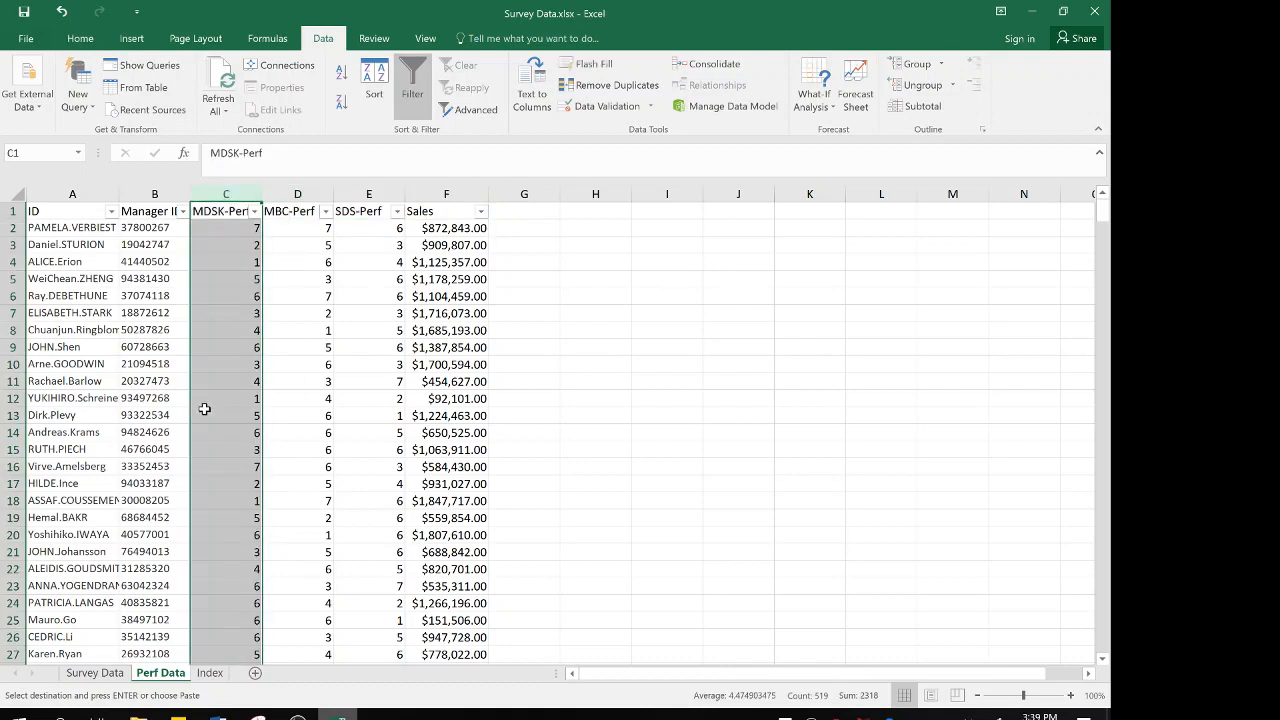
{"action": "left_click", "coordinate": [95, 673]}
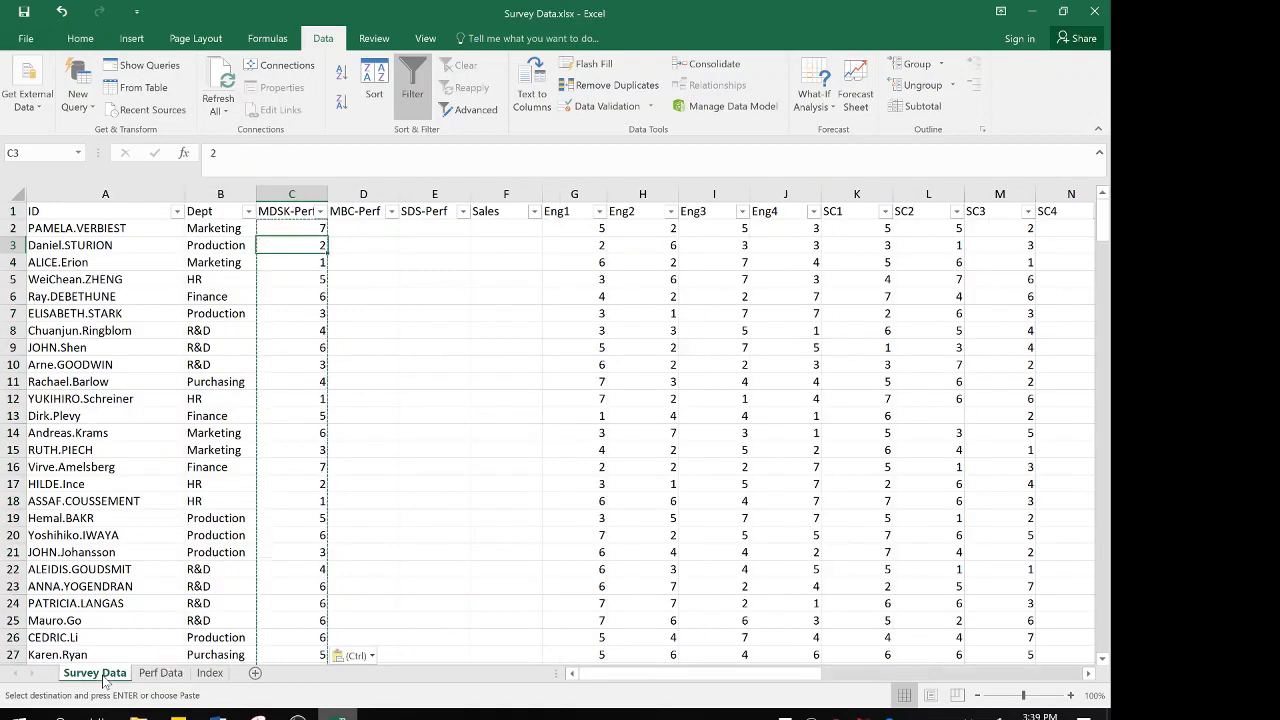
Enter =VLOOKUP(A2,'Perf Data'!A:D,4,FALSE) in cell D2 of Survey Data to look up MBC-Perf by ID
{"action": "left_click", "coordinate": [360, 229]}
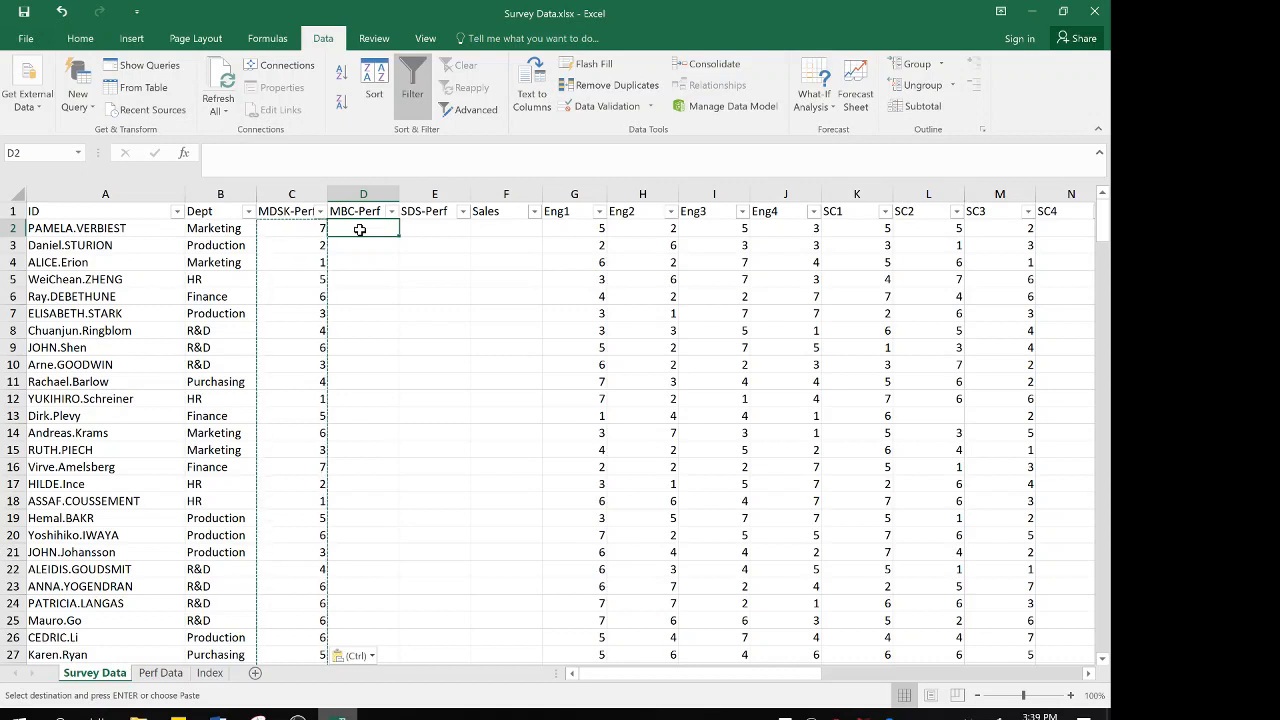
{"action": "type", "text": "=vloo"}
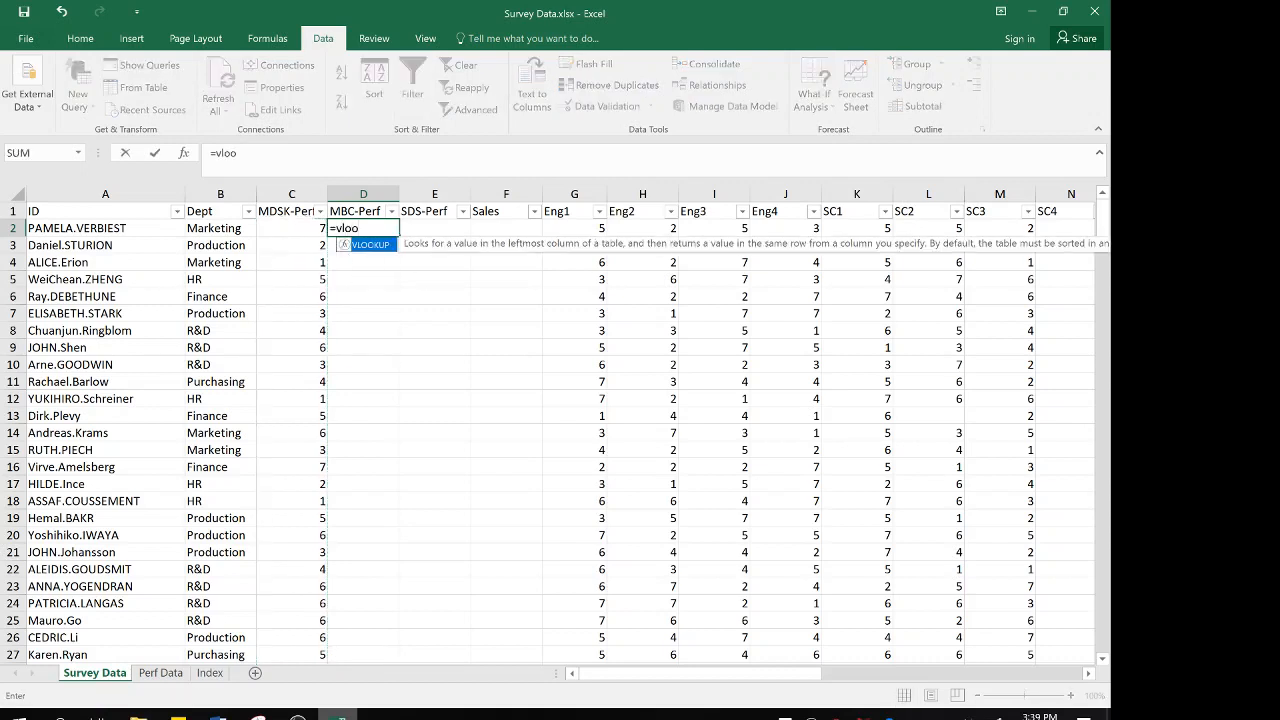
{"action": "double_click", "coordinate": [365, 245]}
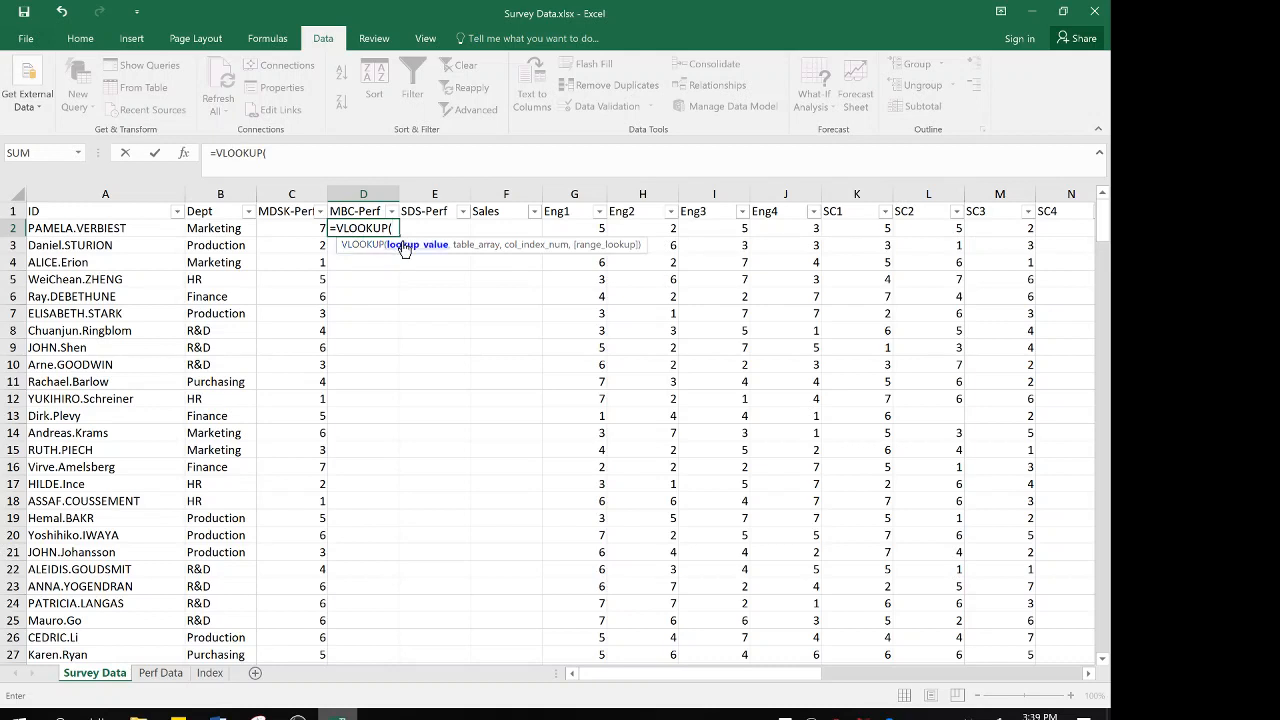
{"action": "left_click", "coordinate": [141, 229]}
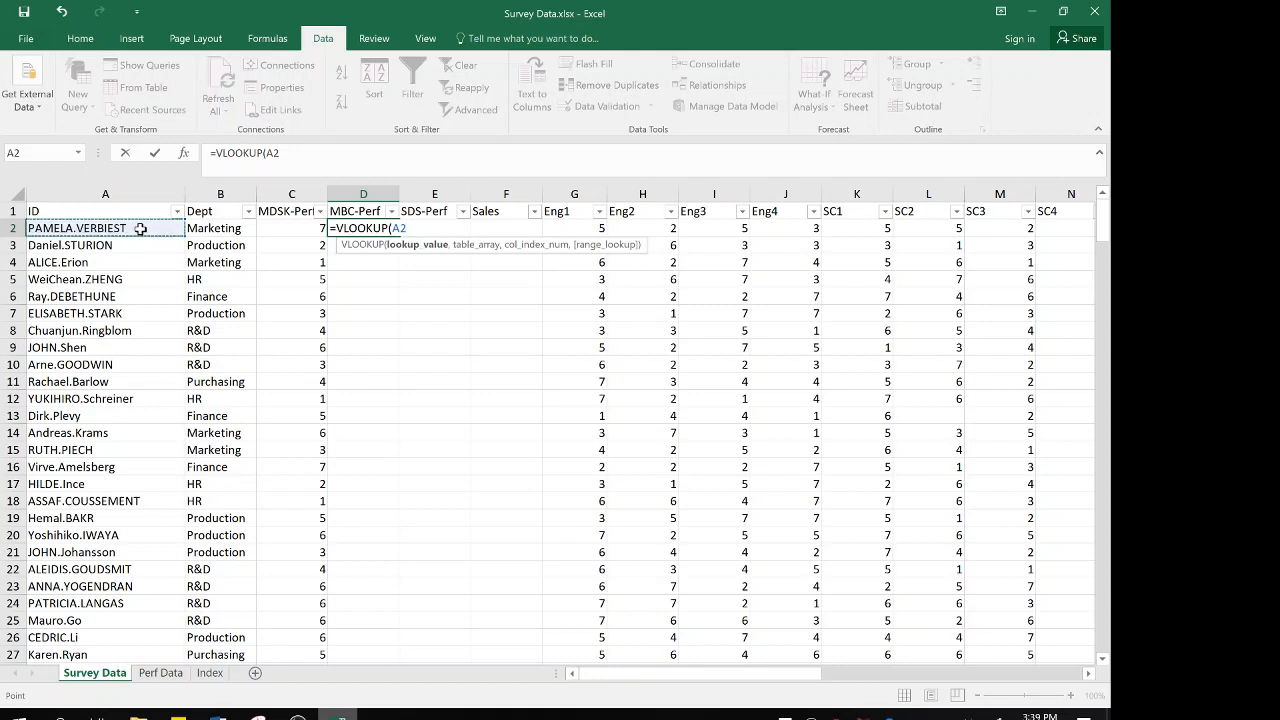
{"action": "type", "text": ","}
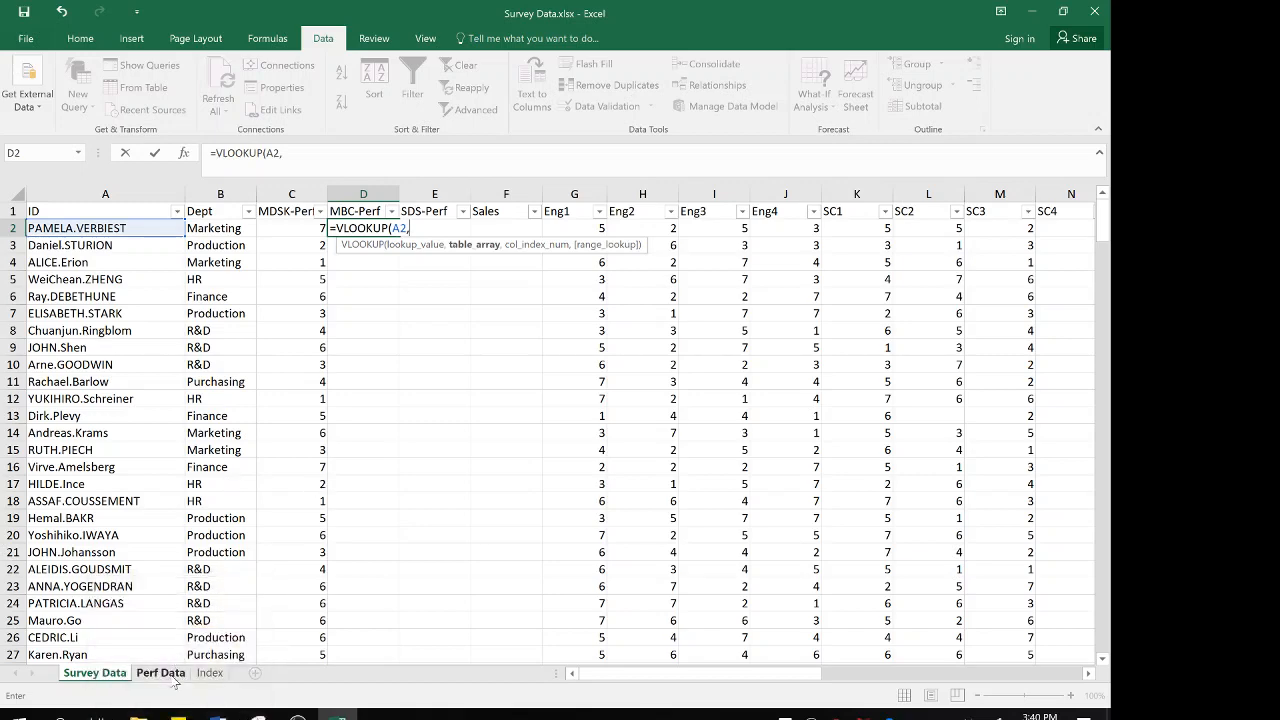
{"action": "left_click", "coordinate": [166, 676]}
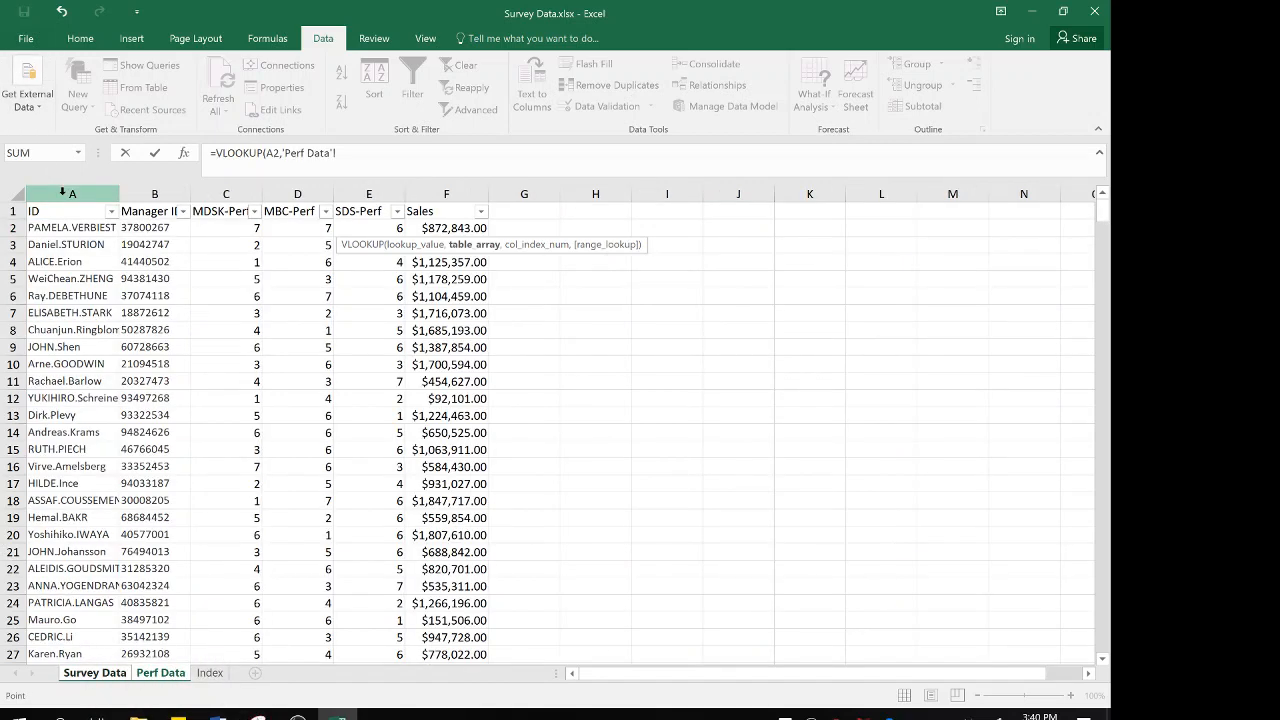
{"action": "left_click_drag", "start_coordinate": [62, 193], "coordinate": [302, 196]}
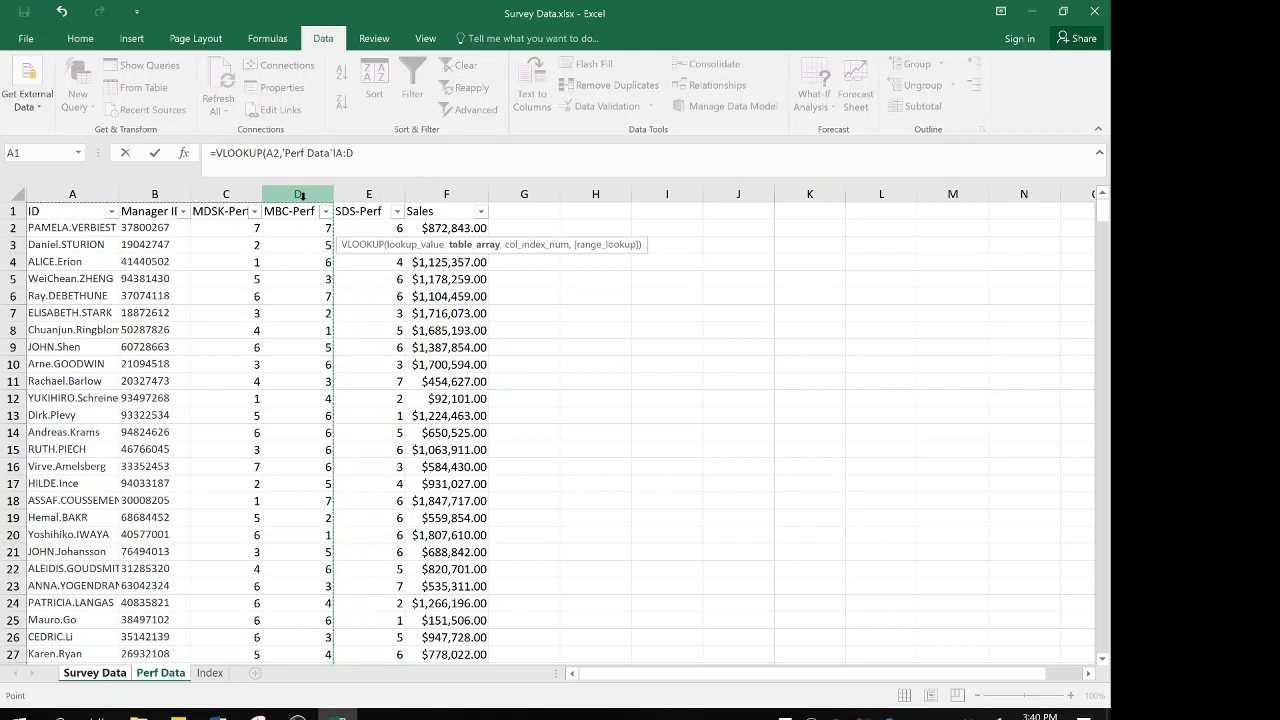
{"action": "type", "text": ","}
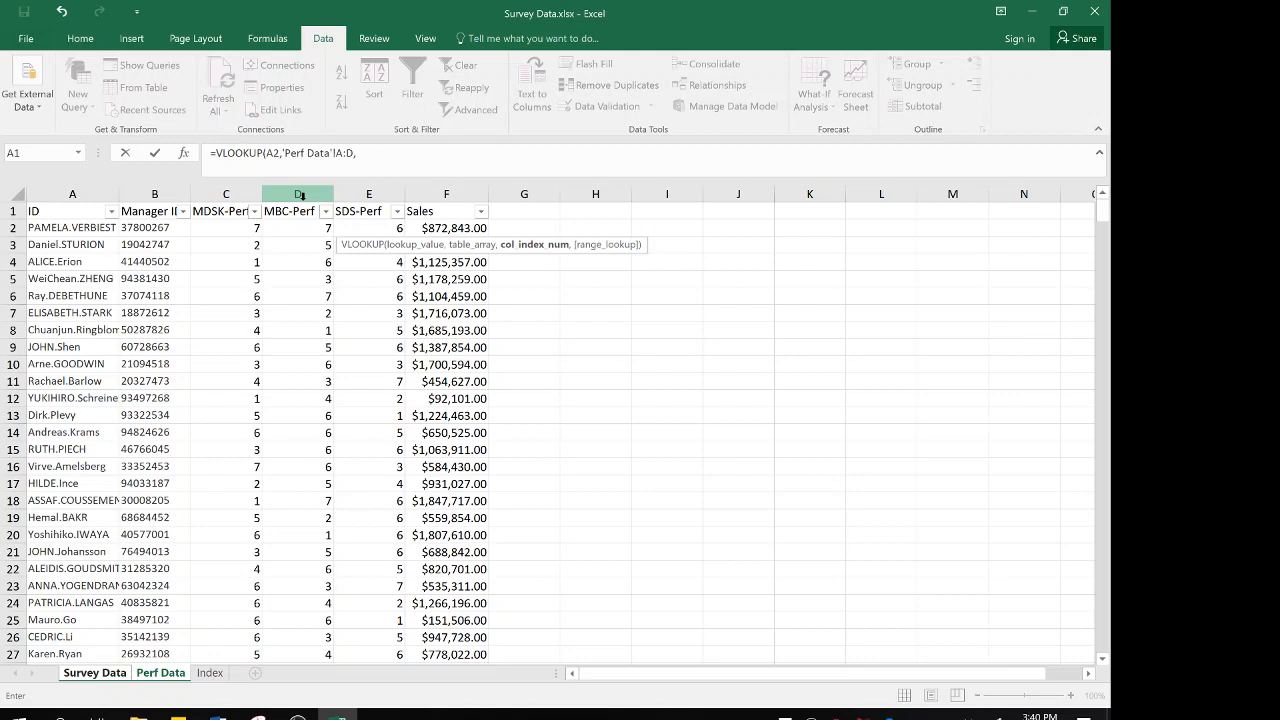
{"action": "type", "text": "4,"}
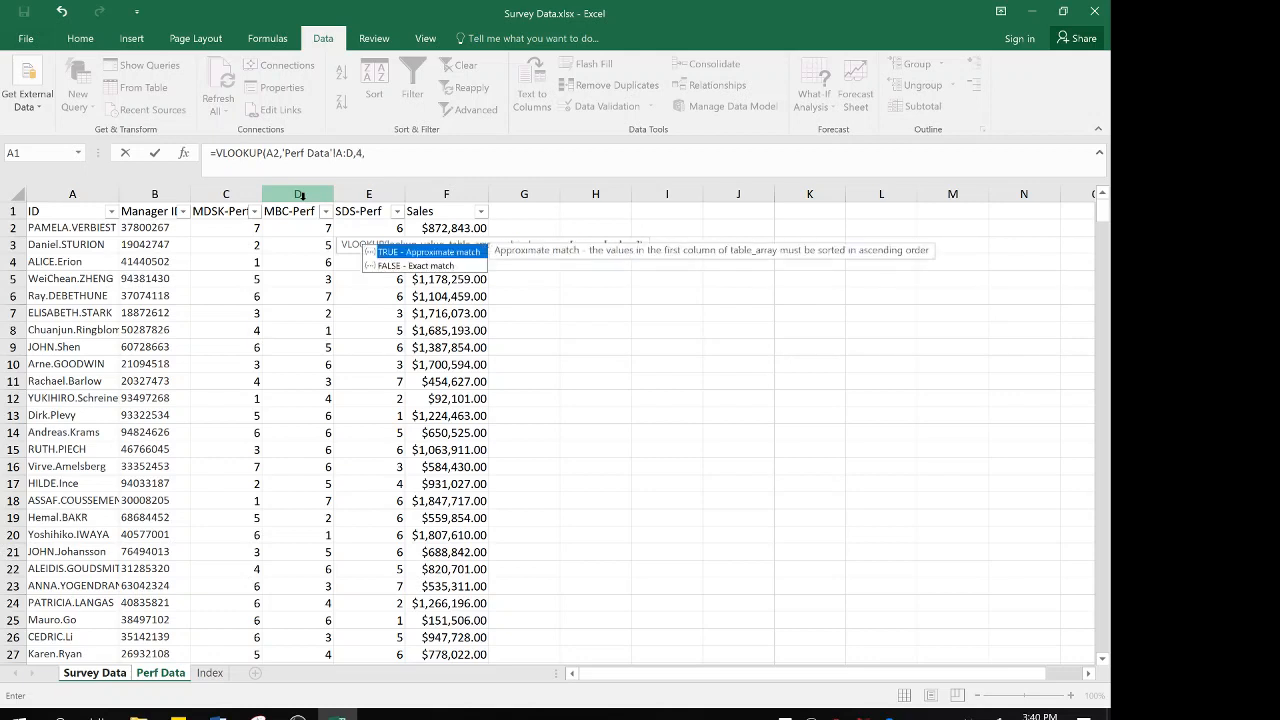
{"action": "type", "text": "false)"}
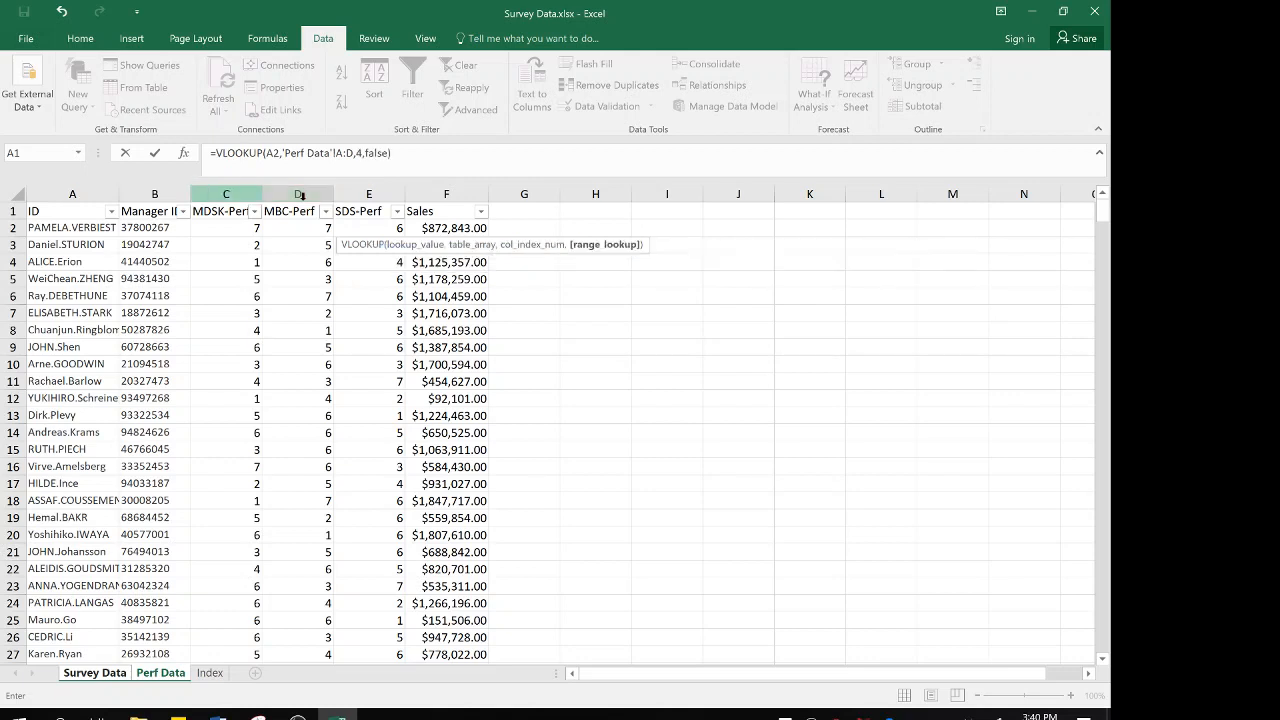
{"action": "key", "text": "Return"}
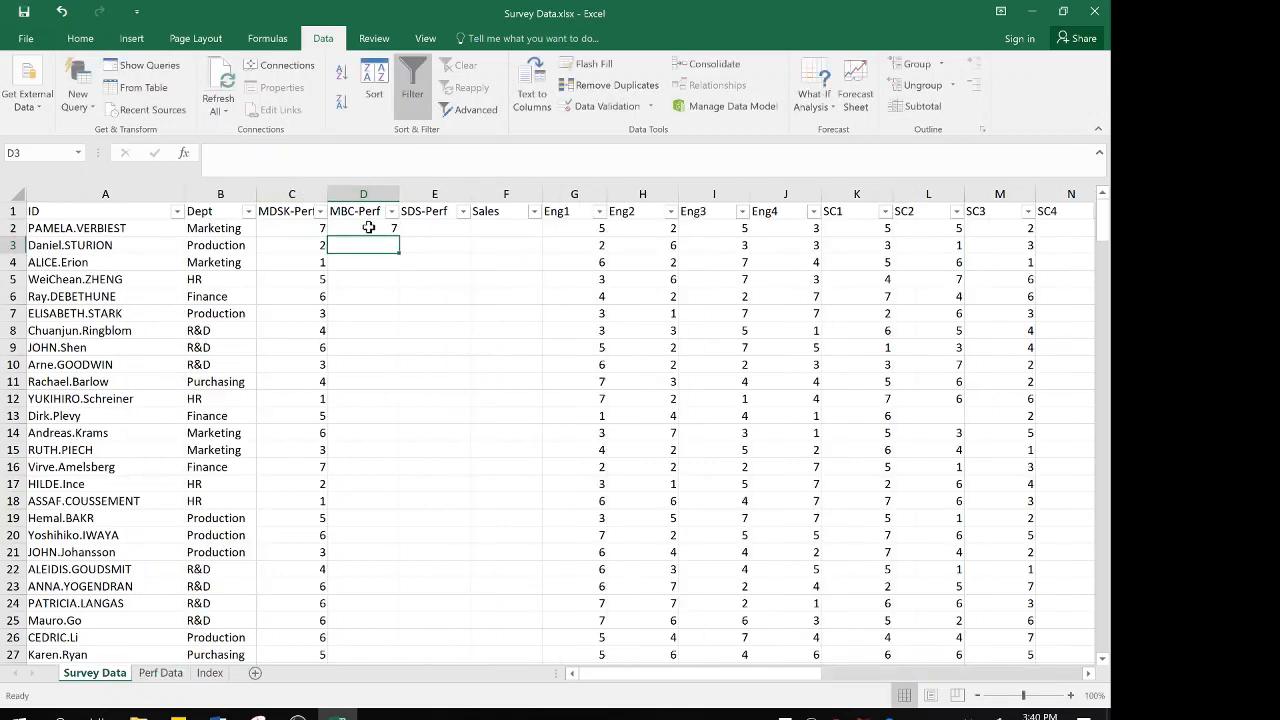
Fill the MBC-Perf lookup from D2 down the whole column and replace the formulas with their values
{"action": "left_click", "coordinate": [368, 228]}
{"action": "double_click", "coordinate": [399, 236]}
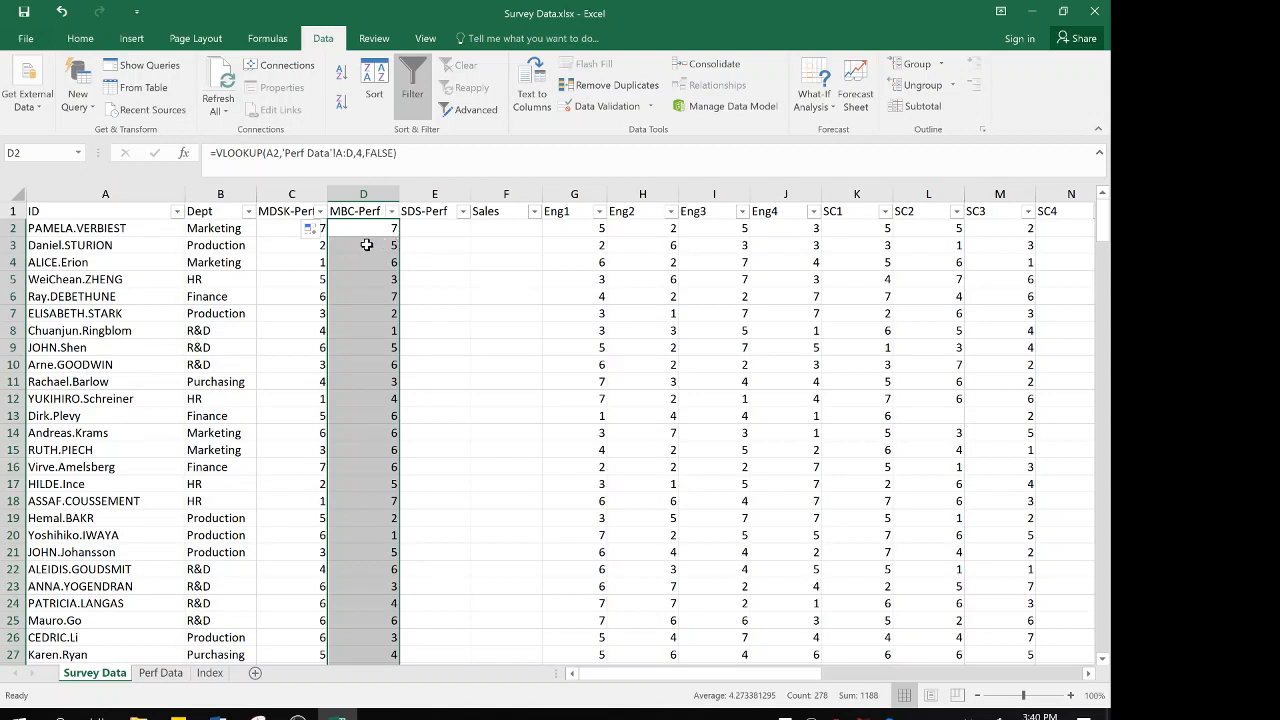
{"action": "right_click", "coordinate": [367, 245]}
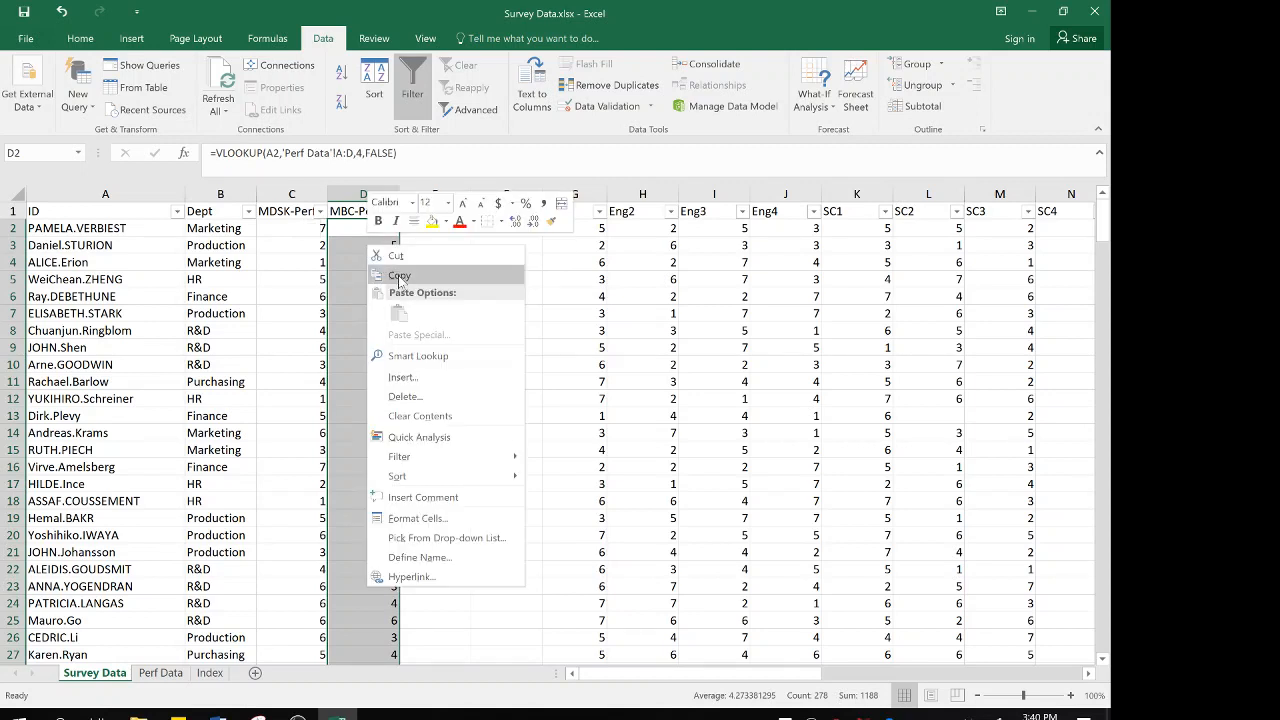
{"action": "left_click", "coordinate": [400, 277]}
{"action": "right_click", "coordinate": [355, 261]}
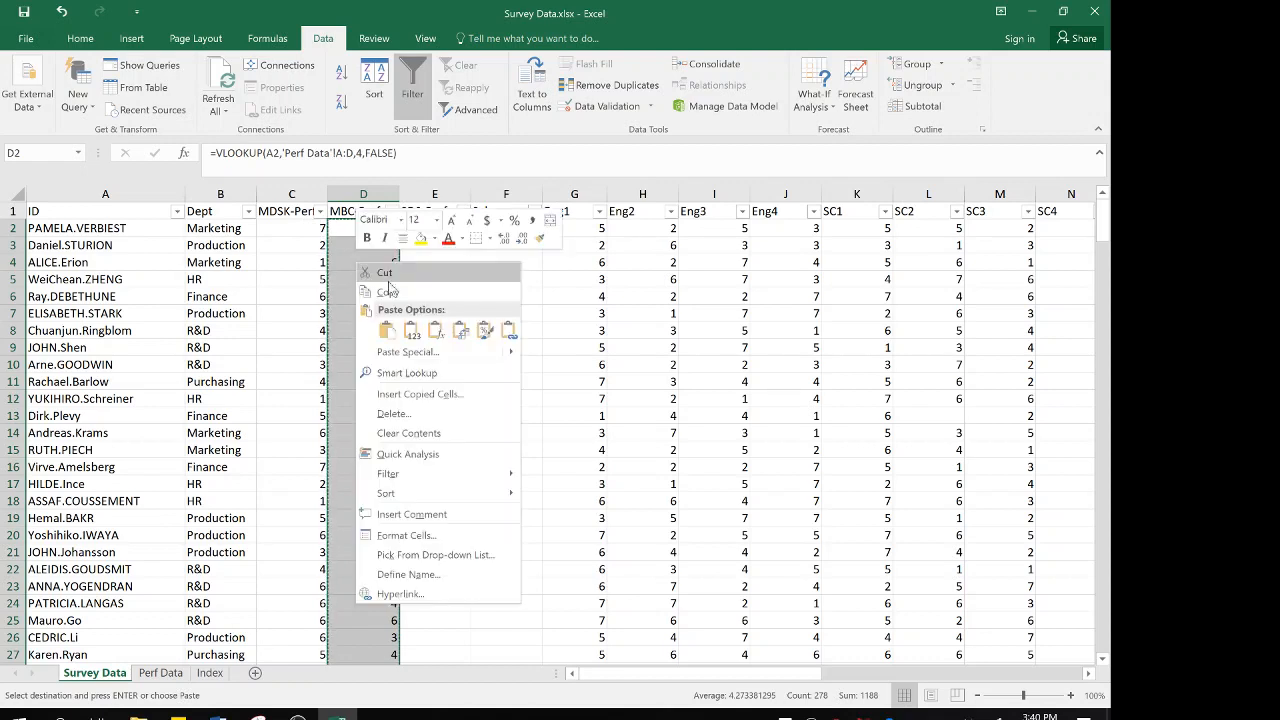
{"action": "left_click", "coordinate": [411, 332]}
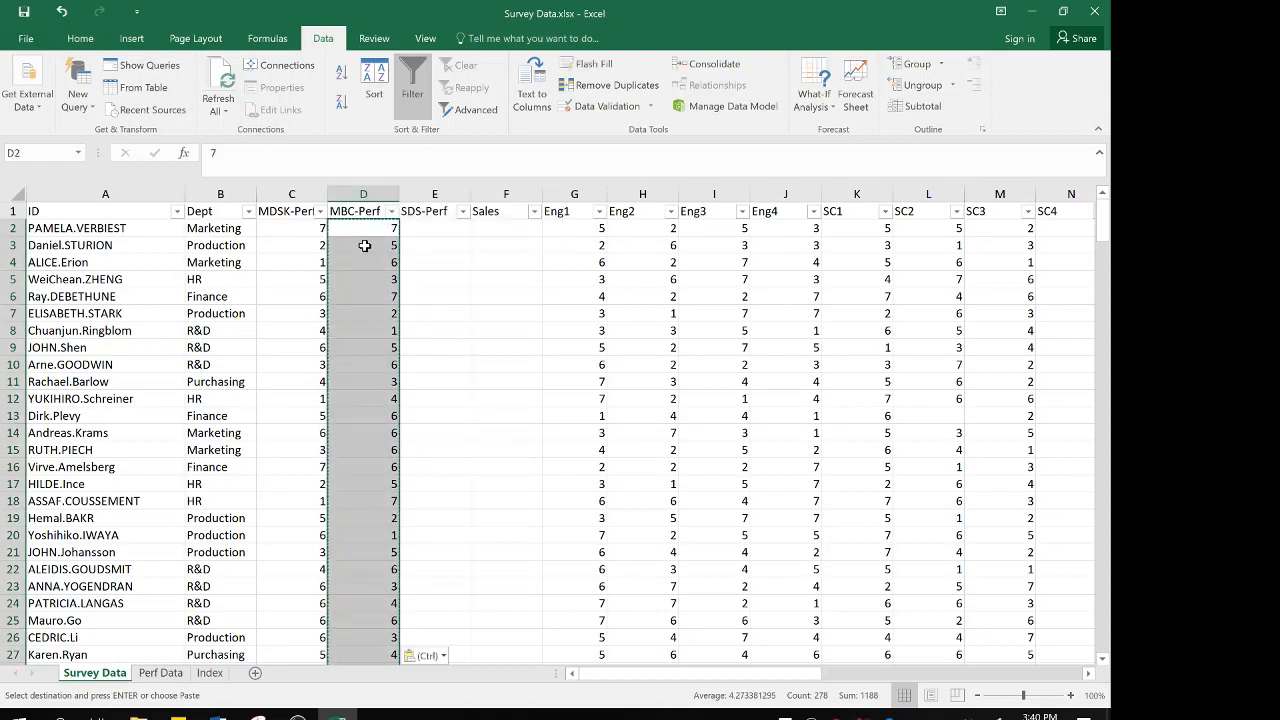
Review row 2 of the performance and sales columns in Survey Data and the matching source columns in Perf Data
{"action": "left_click", "coordinate": [363, 230]}
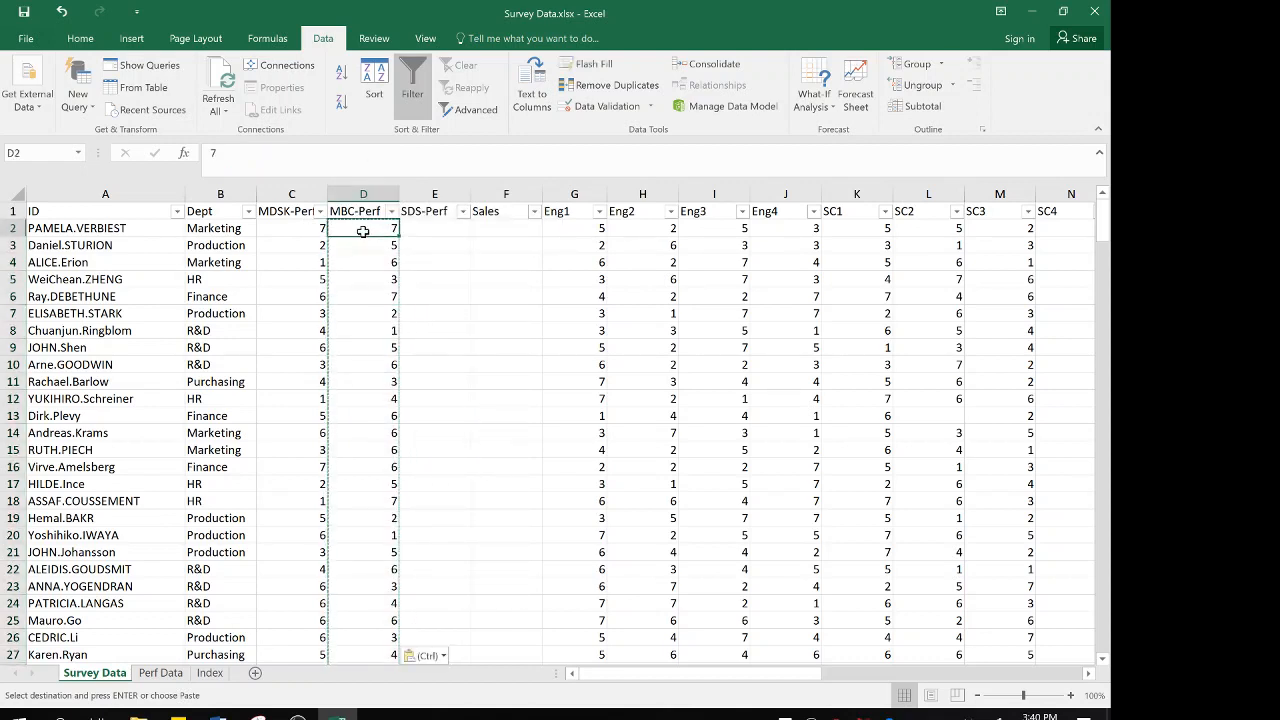
{"action": "key", "text": "Right"}
{"action": "key", "text": "Right"}
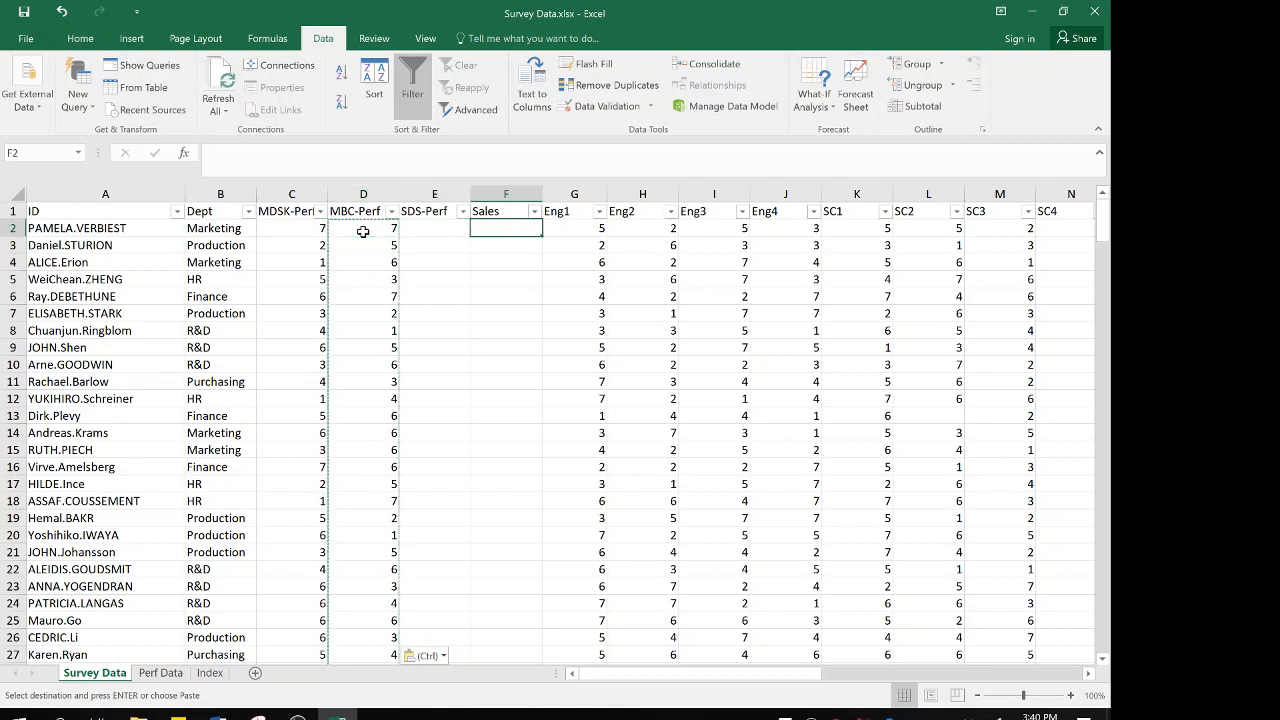
{"action": "key", "text": "Left"}
{"action": "key", "text": "Right"}
{"action": "left_click", "coordinate": [360, 237]}
{"action": "key", "text": "Left"}
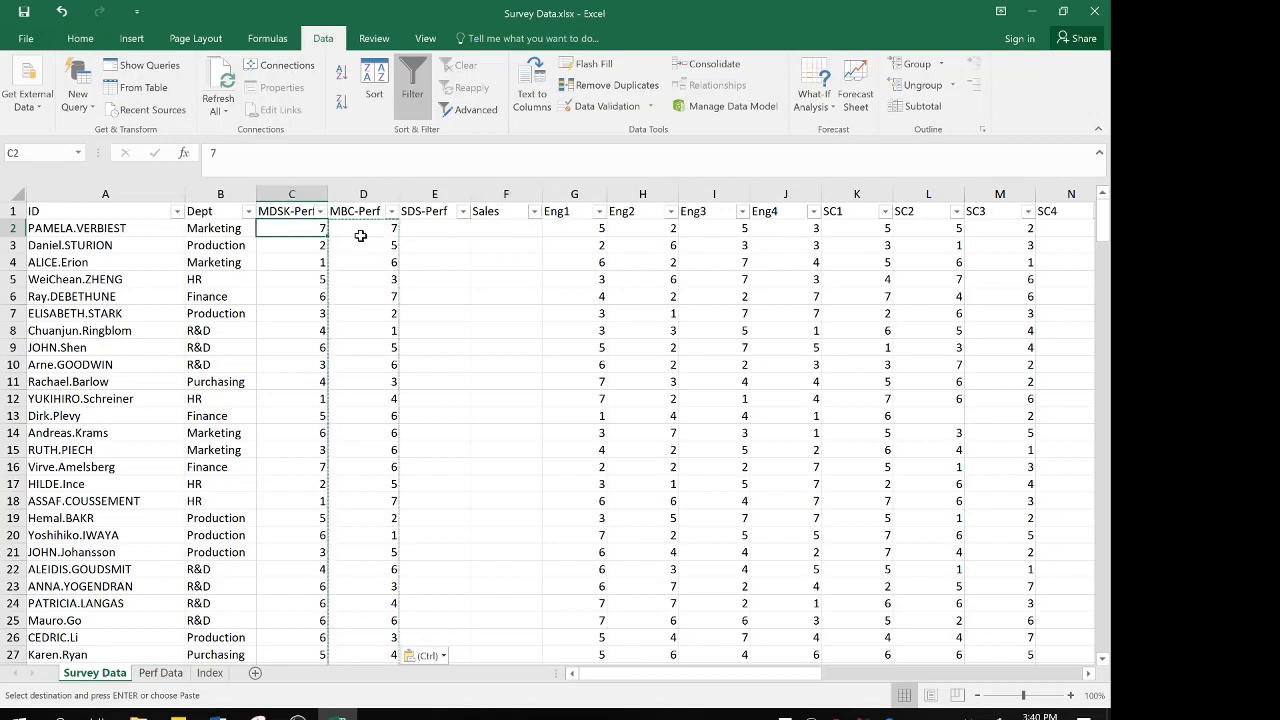
{"action": "key", "text": "Right"}
{"action": "key", "text": "Right"}
{"action": "key", "text": "Right"}
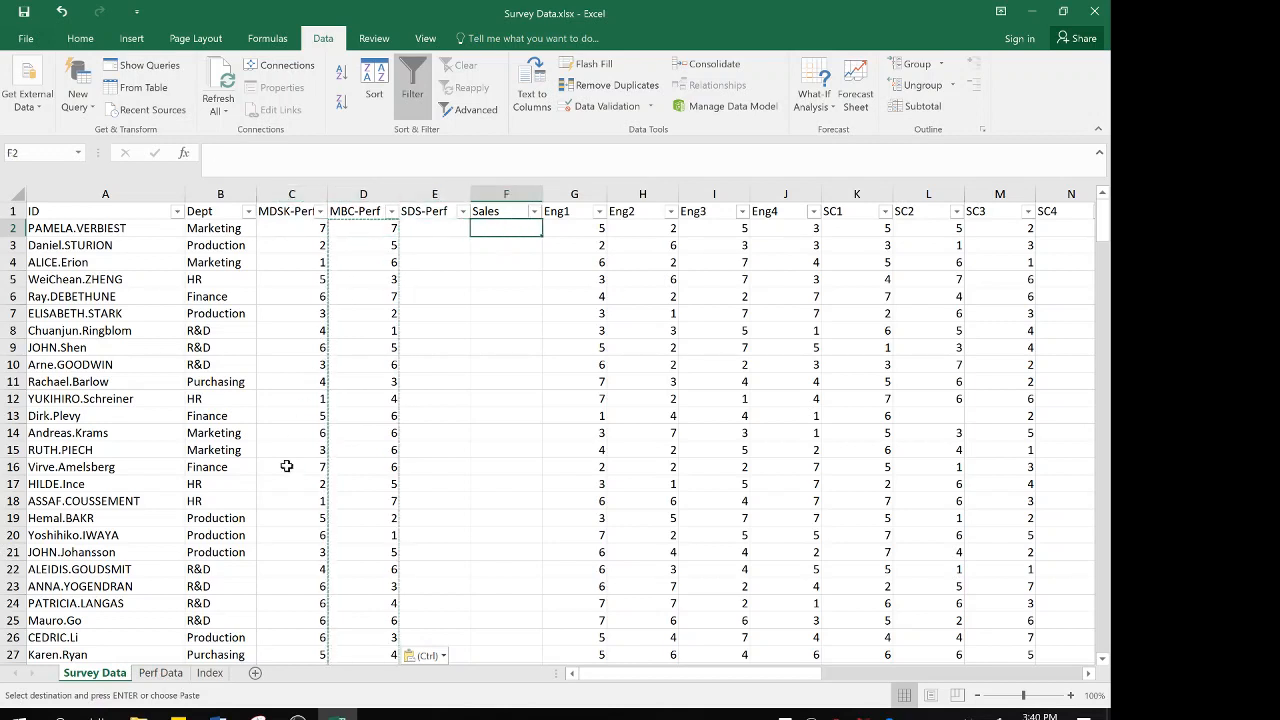
{"action": "left_click", "coordinate": [158, 674]}
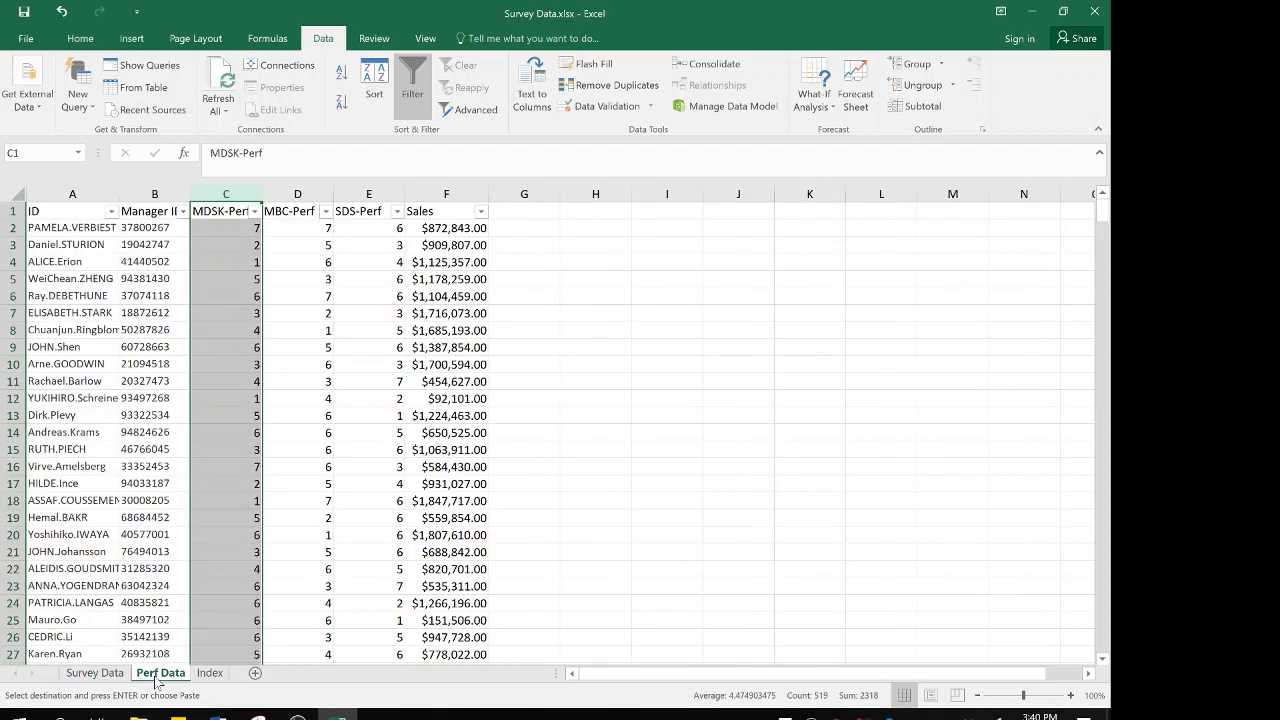
{"action": "left_click", "coordinate": [110, 675]}
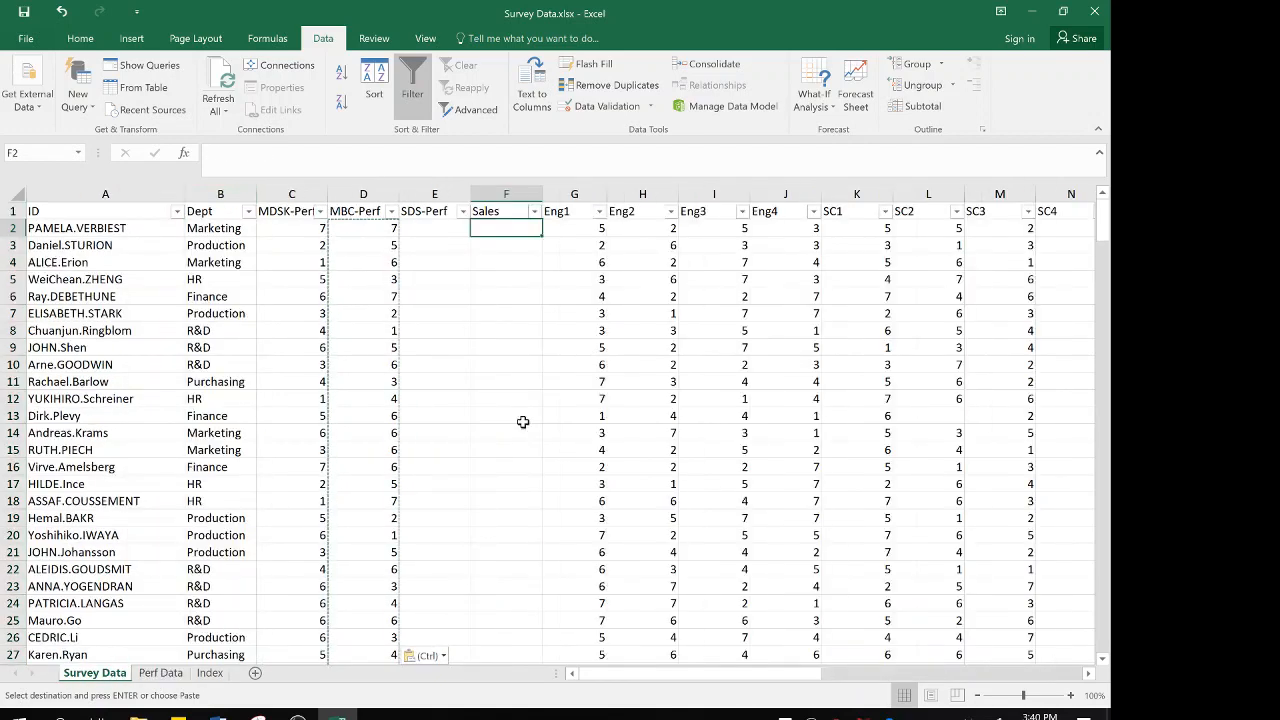
Switch to the Data Cleaning Assignment Instructions document in Word and bold item 7 about merging datasets using vlookups, keeping item 6 bold
{"action": "mouse_move", "coordinate": [218, 712]}
{"action": "left_click", "coordinate": [229, 678]}
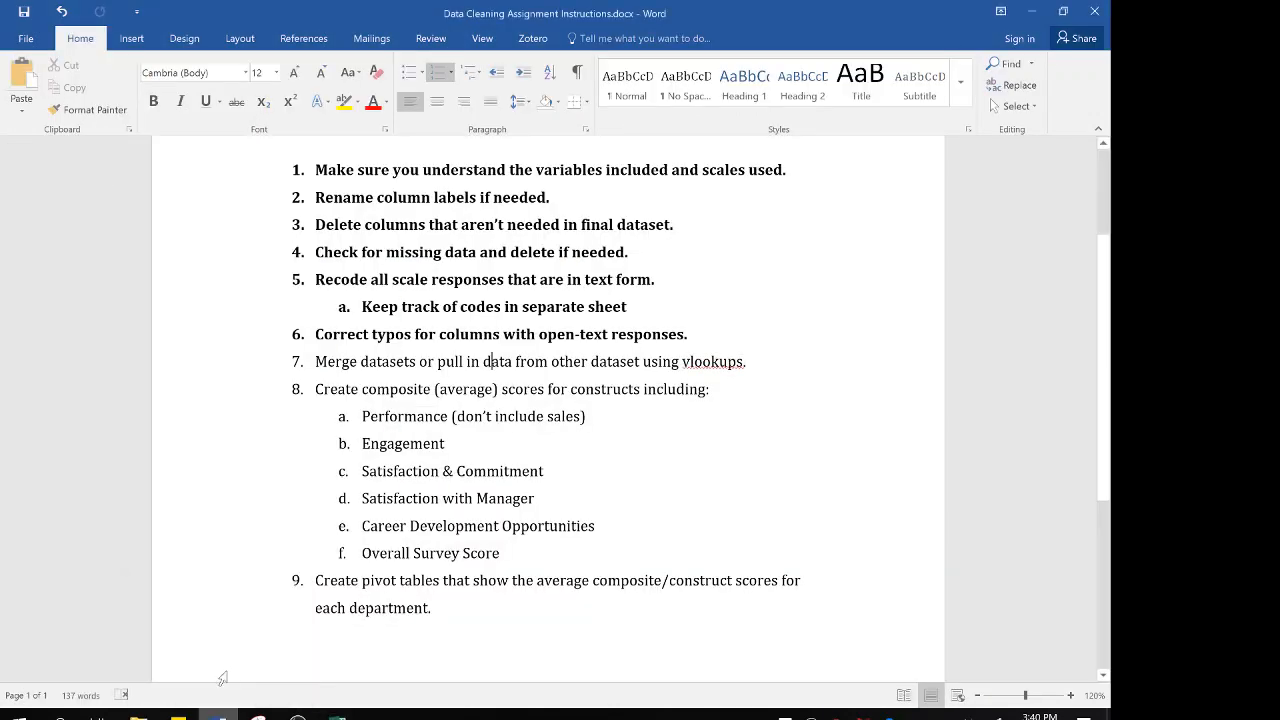
{"action": "left_click_drag", "start_coordinate": [750, 361], "coordinate": [266, 351]}
{"action": "key", "text": "ctrl+b"}
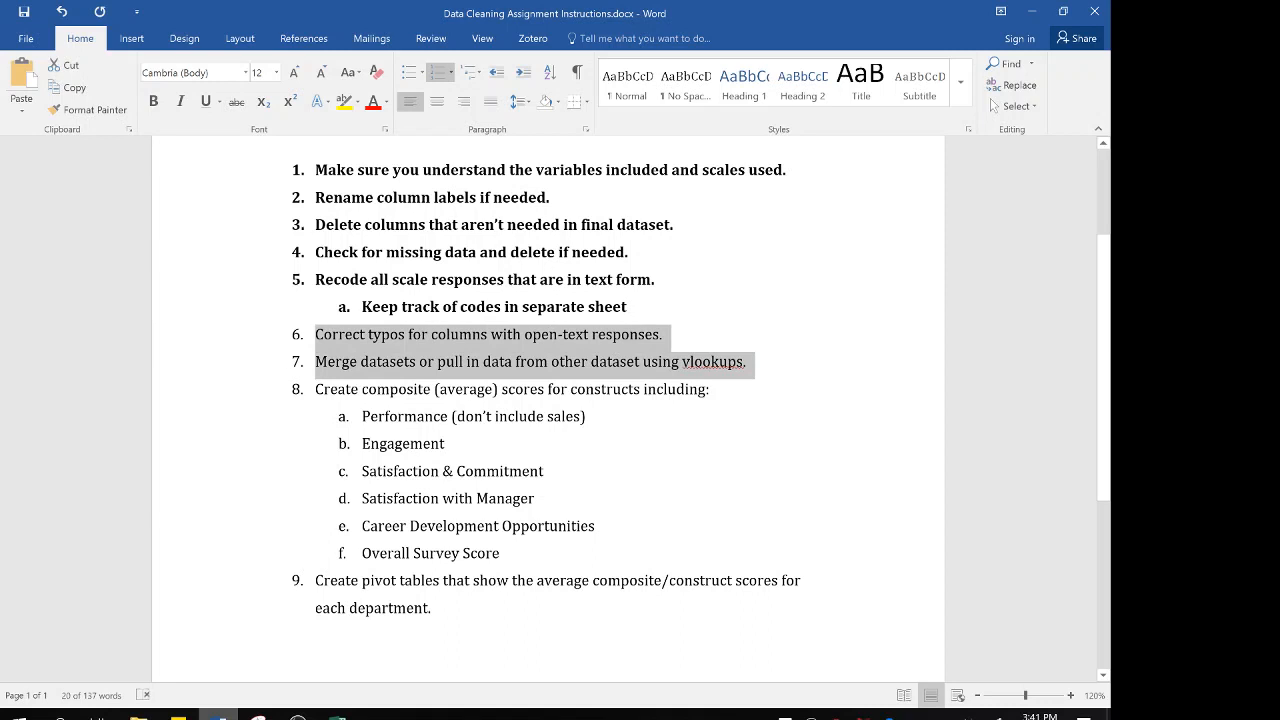
{"action": "key", "text": "ctrl+b"}
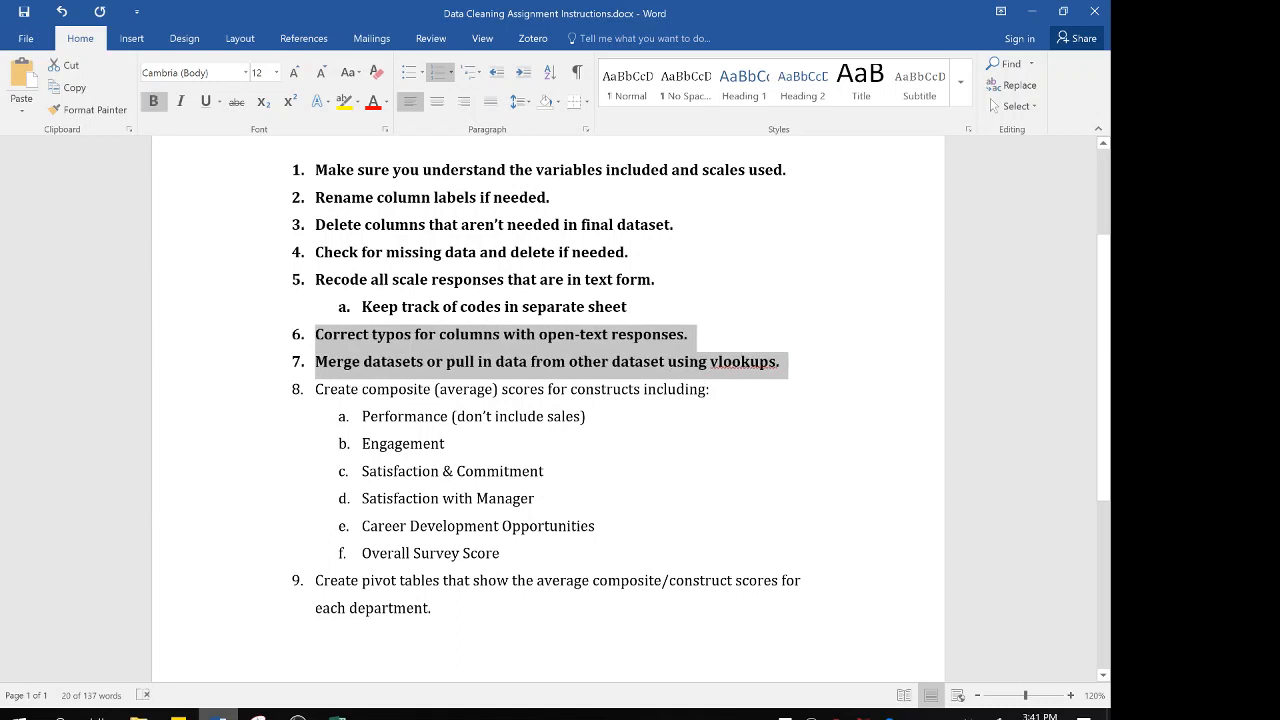
{"action": "left_click", "coordinate": [432, 416]}
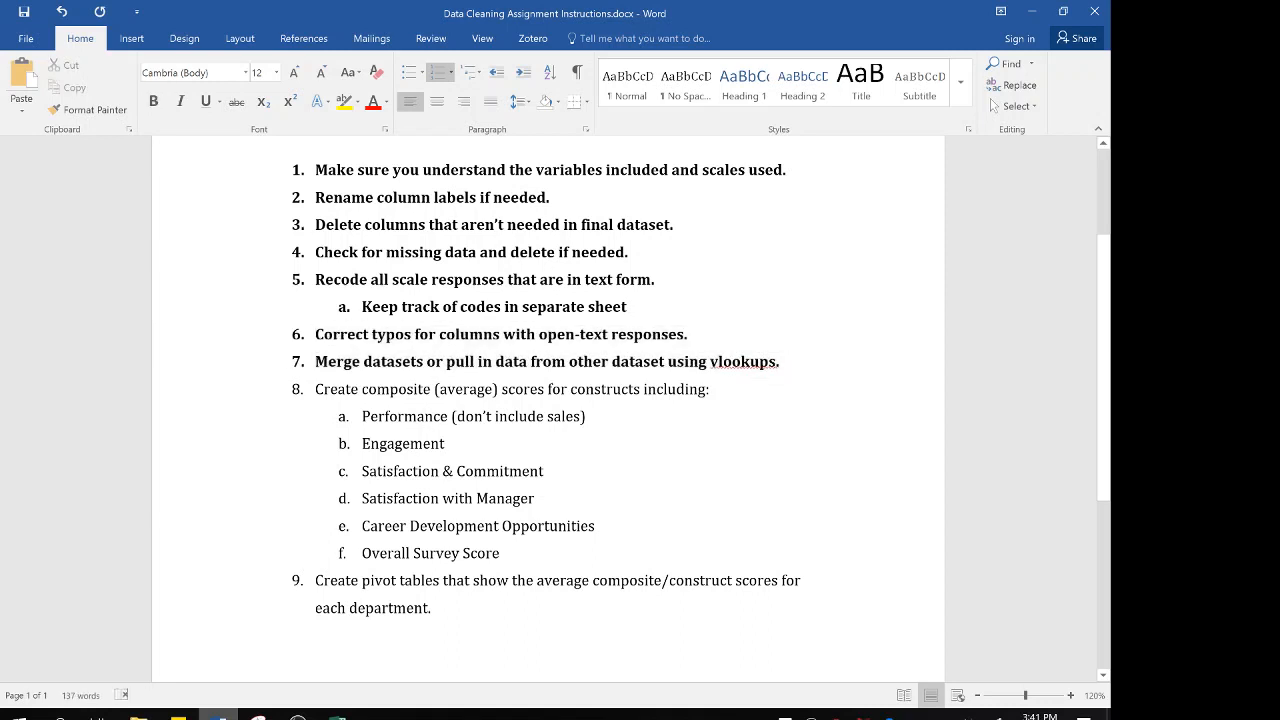